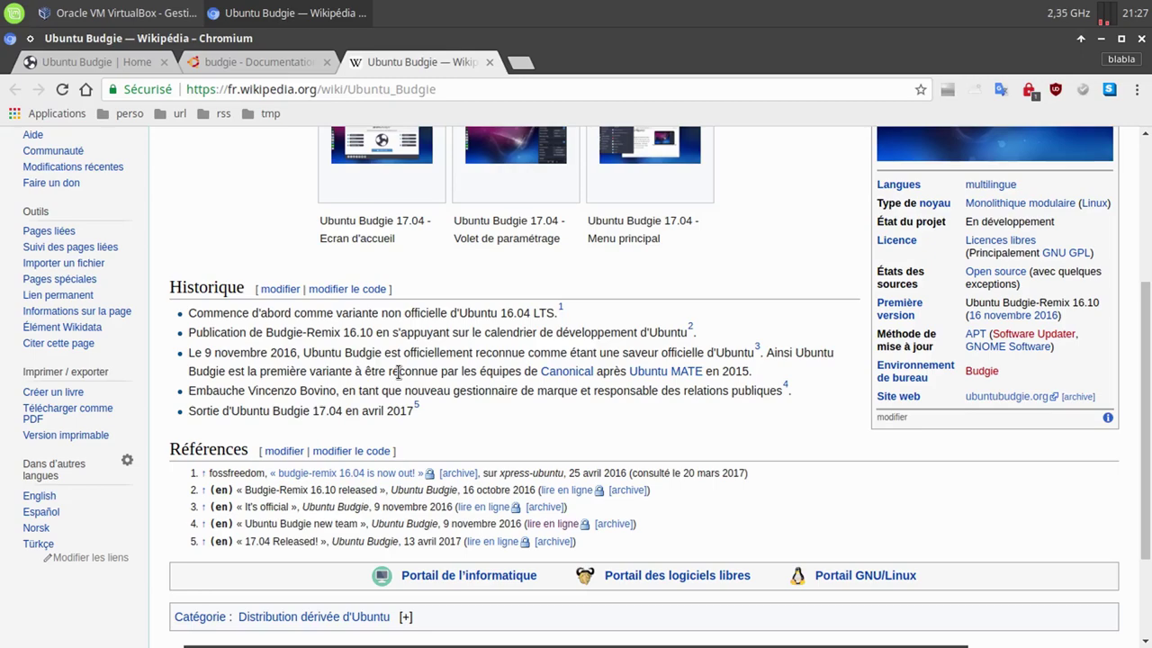
# - Review the Ubuntu Budgie Wikipedia article down to its references, and minimize the browser window
pyautogui.scroll(-3, 395, 371)
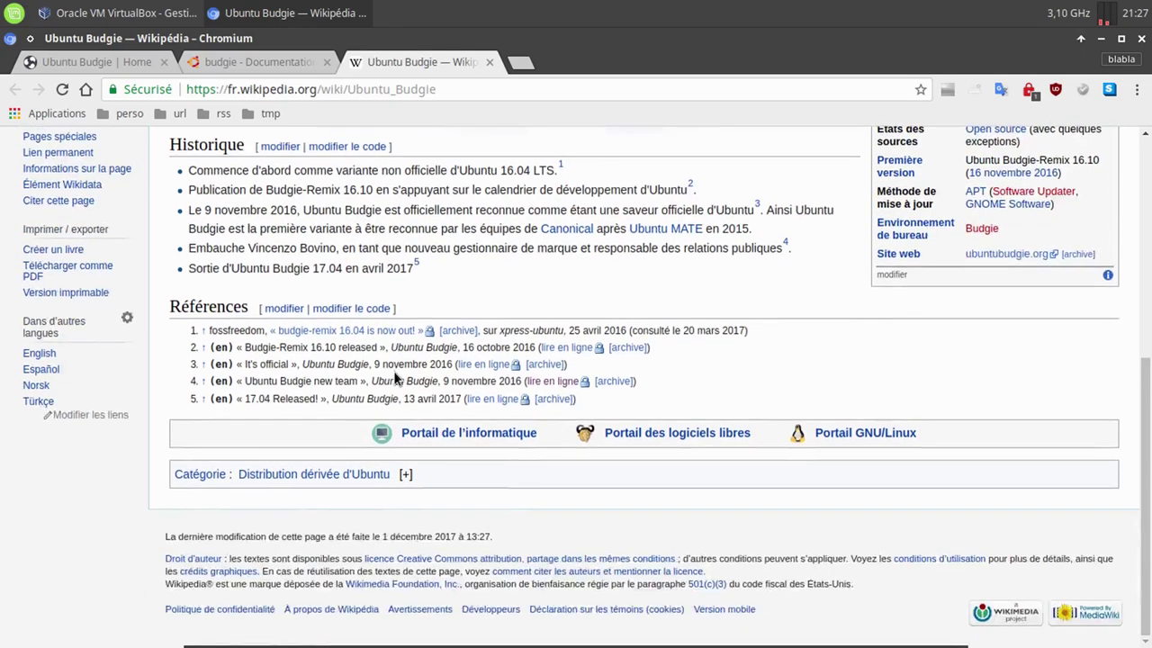
pyautogui.scroll(9, 394, 371)
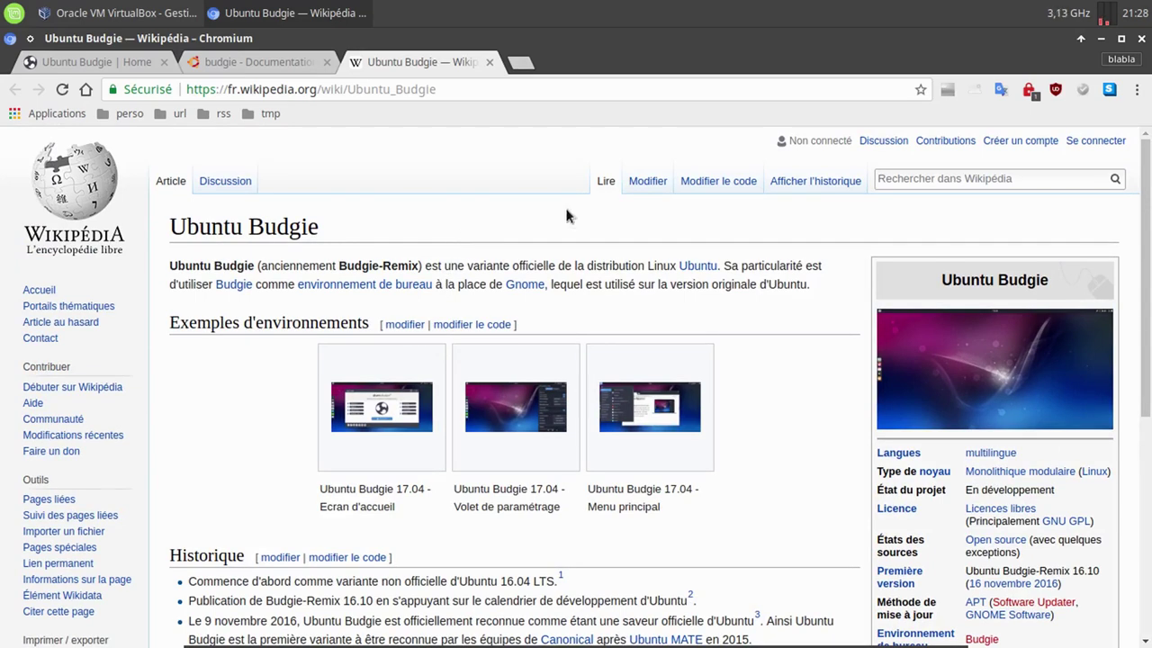
pyautogui.click(1099, 38)
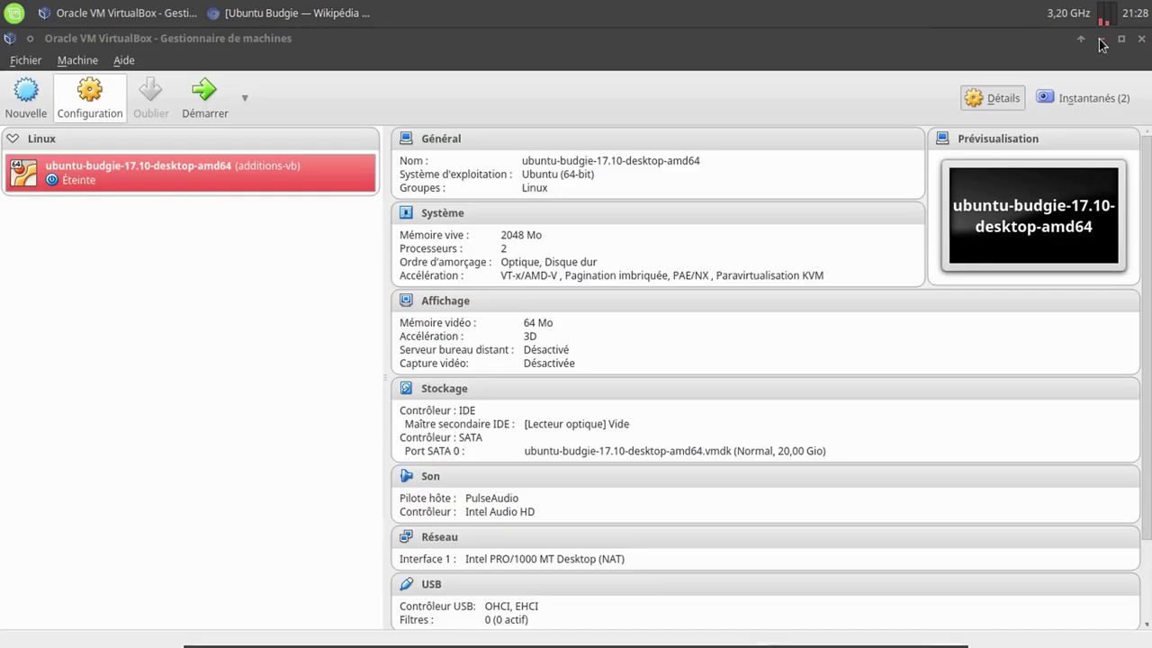
# - Start the ubuntu-budgie-17.10-desktop-amd64 virtual machine in VirtualBox and bring its maximized window to the front
pyautogui.click(213, 102)
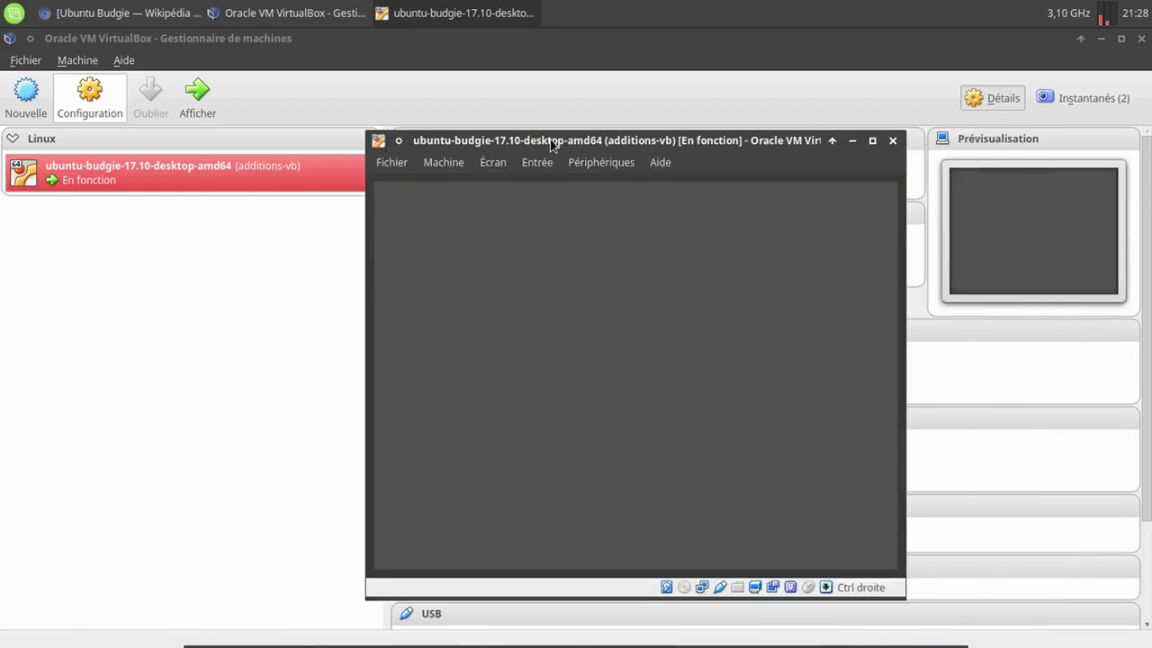
pyautogui.doubleClick(549, 139)
pyautogui.click(286, 13)
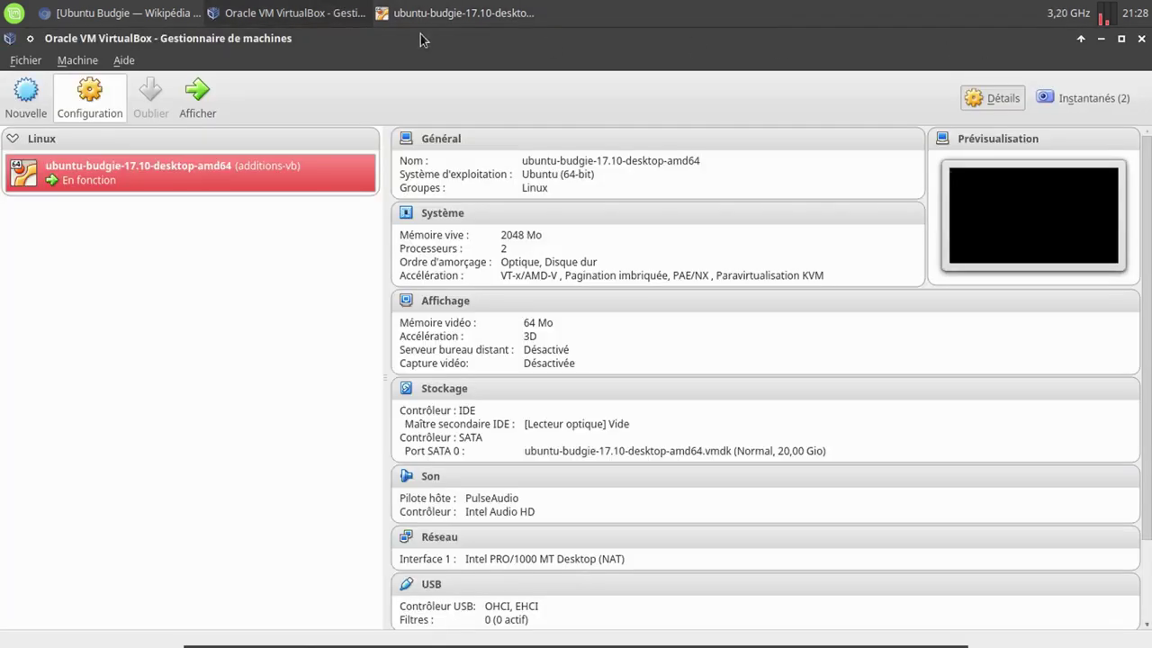
pyautogui.click(124, 14)
pyautogui.click(412, 15)
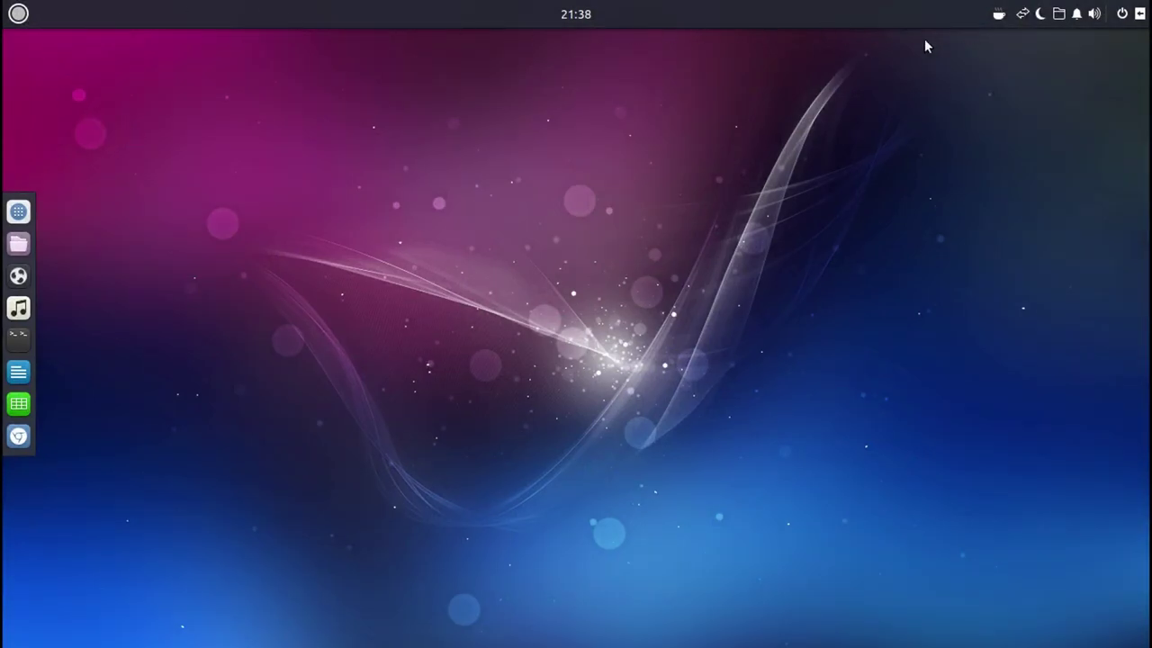
# - Show the application list with its categories, and the clock's date and calendar options, closing each one
pyautogui.click(18, 14)
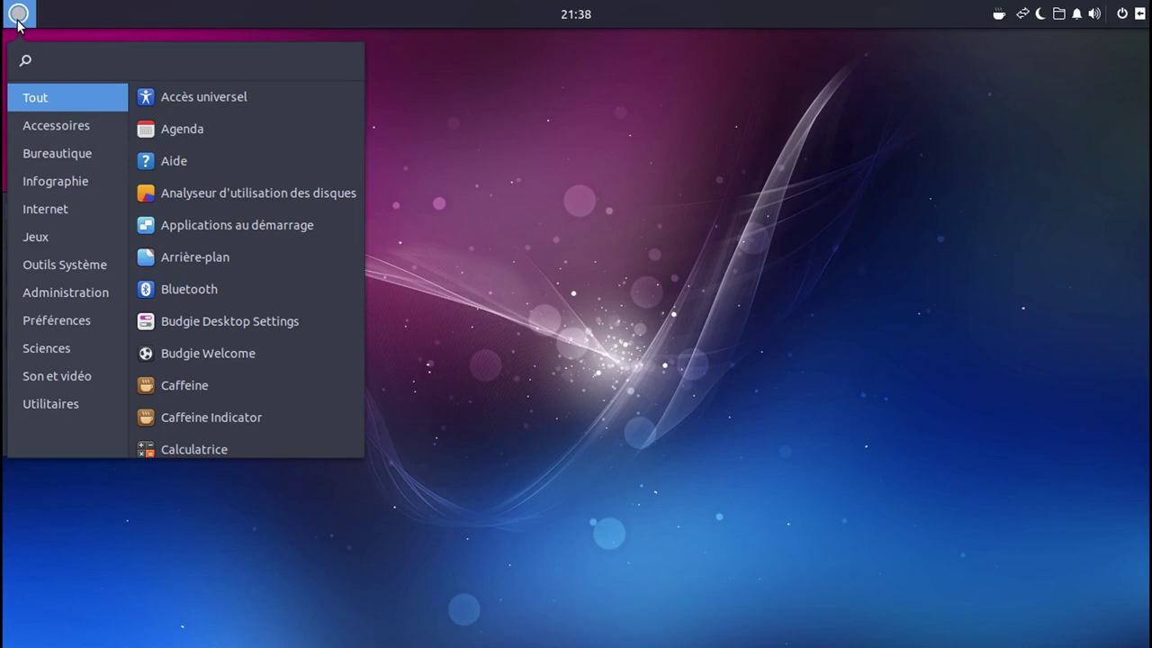
pyautogui.click(18, 14)
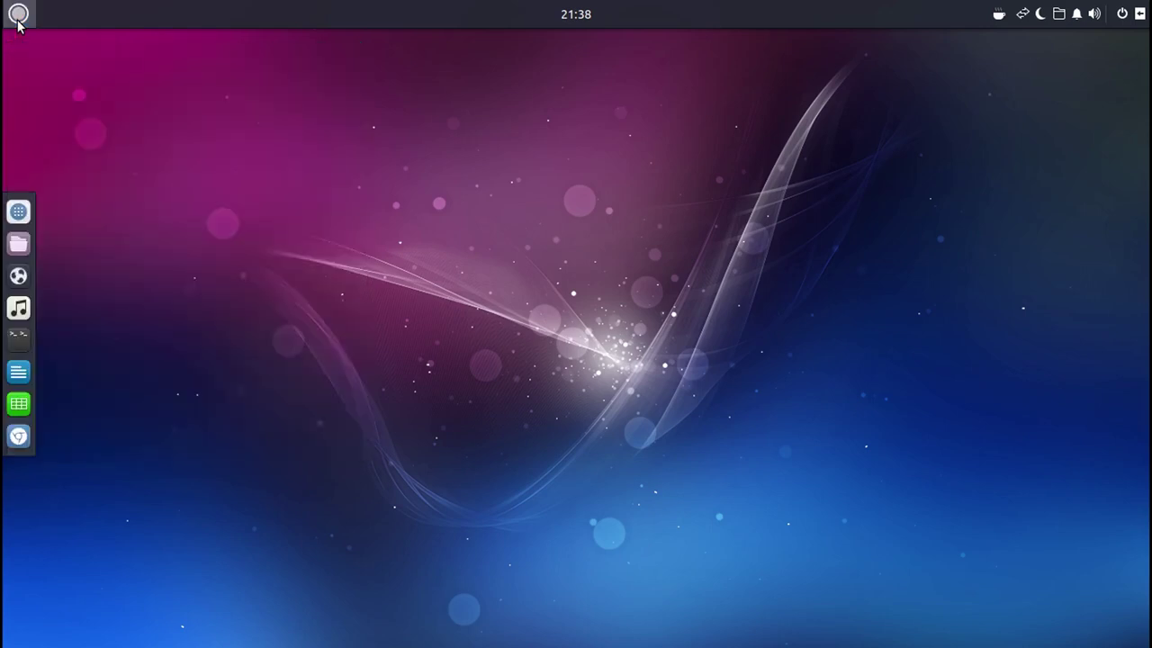
pyautogui.click(583, 16)
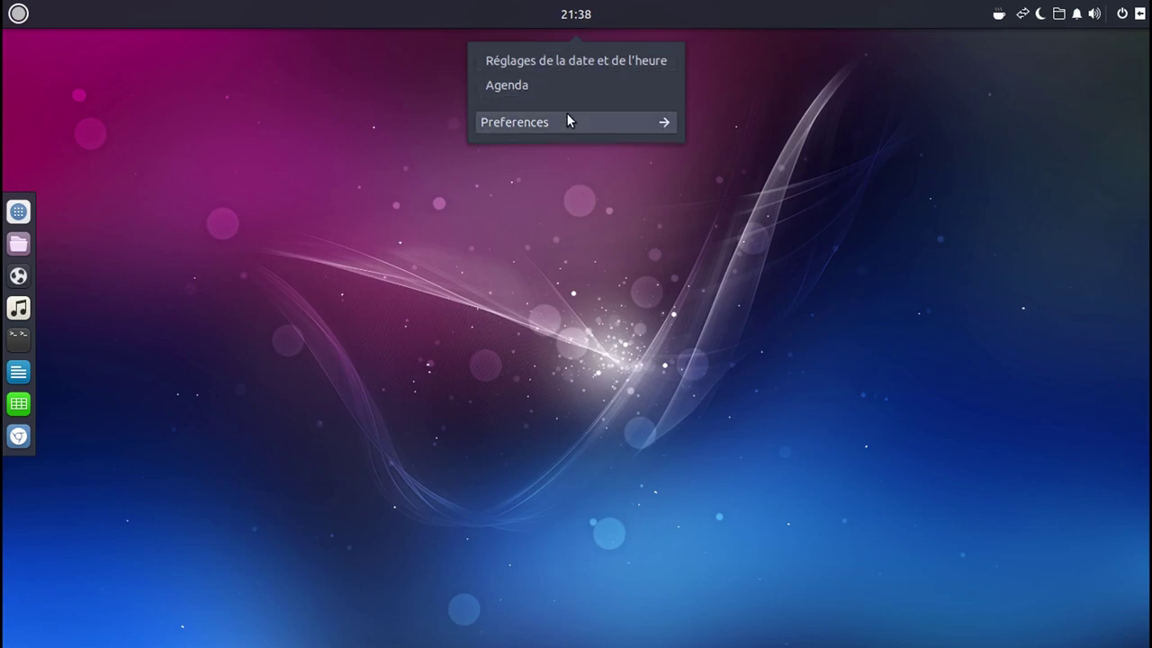
pyautogui.click(607, 278)
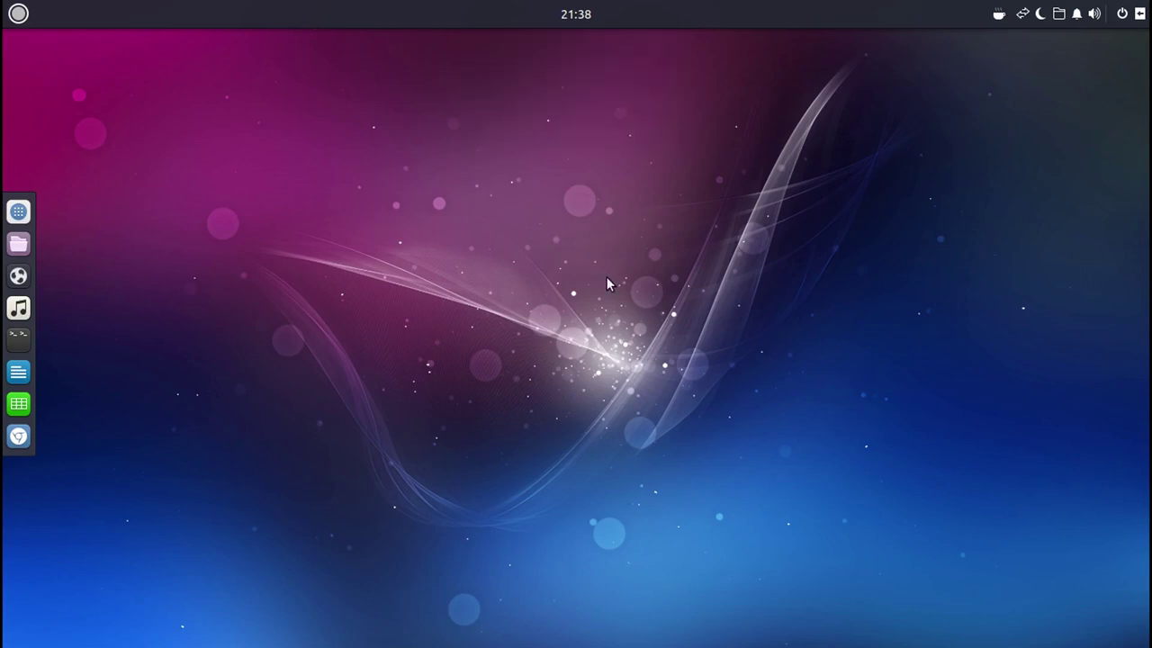
# - View the About information of the Caffeine Indicator and close it
pyautogui.click(1000, 17)
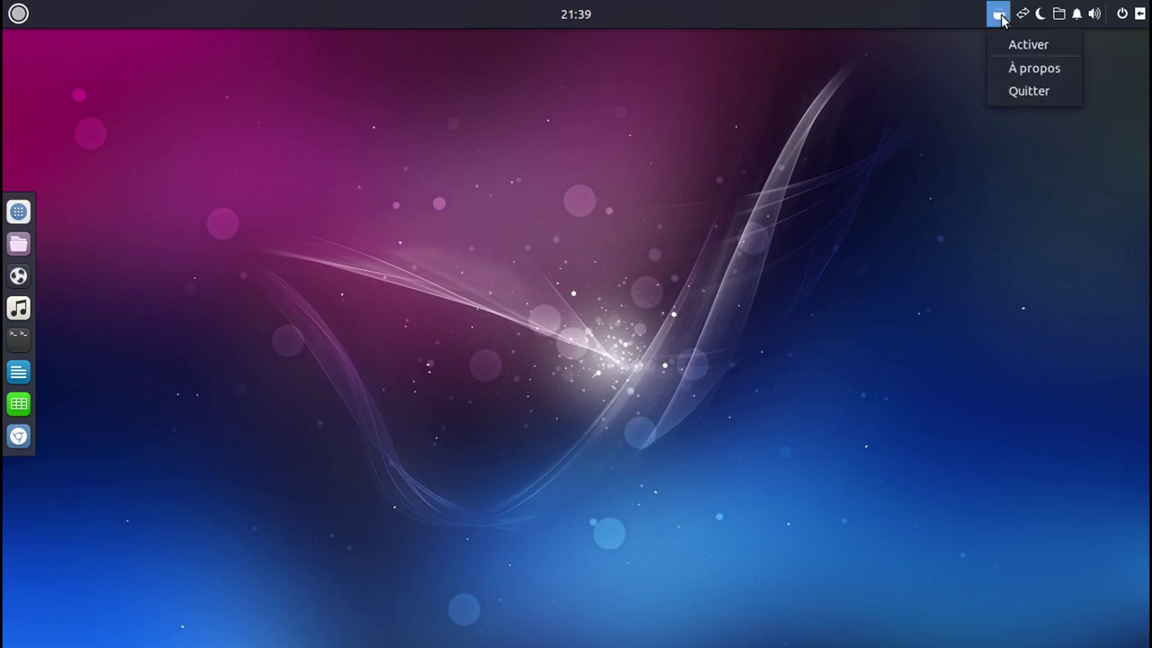
pyautogui.click(1022, 68)
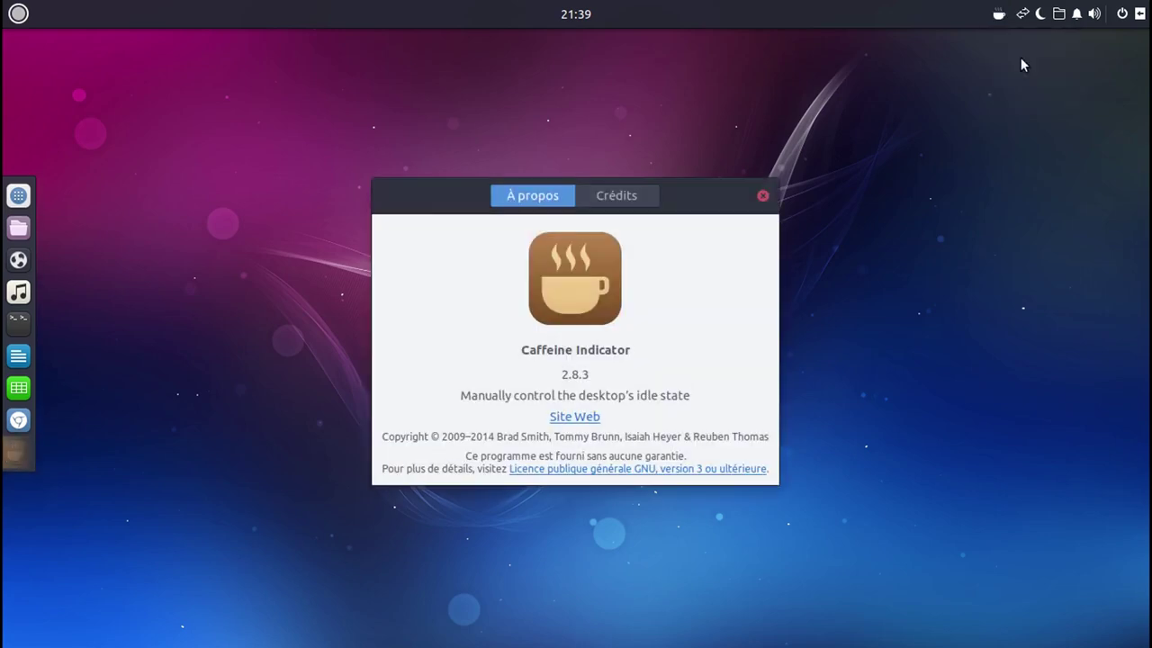
pyautogui.click(762, 196)
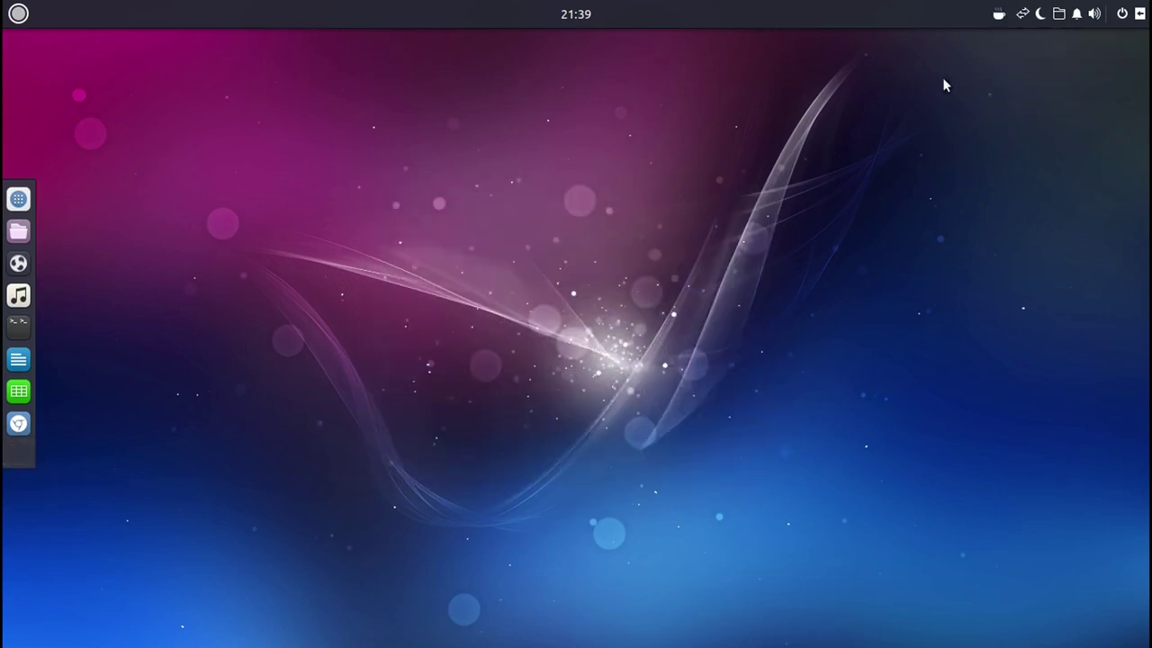
# - Check the network indicator and view the Night Light temperature and schedule options without changing them
pyautogui.click(1026, 14)
pyautogui.click(1026, 15)
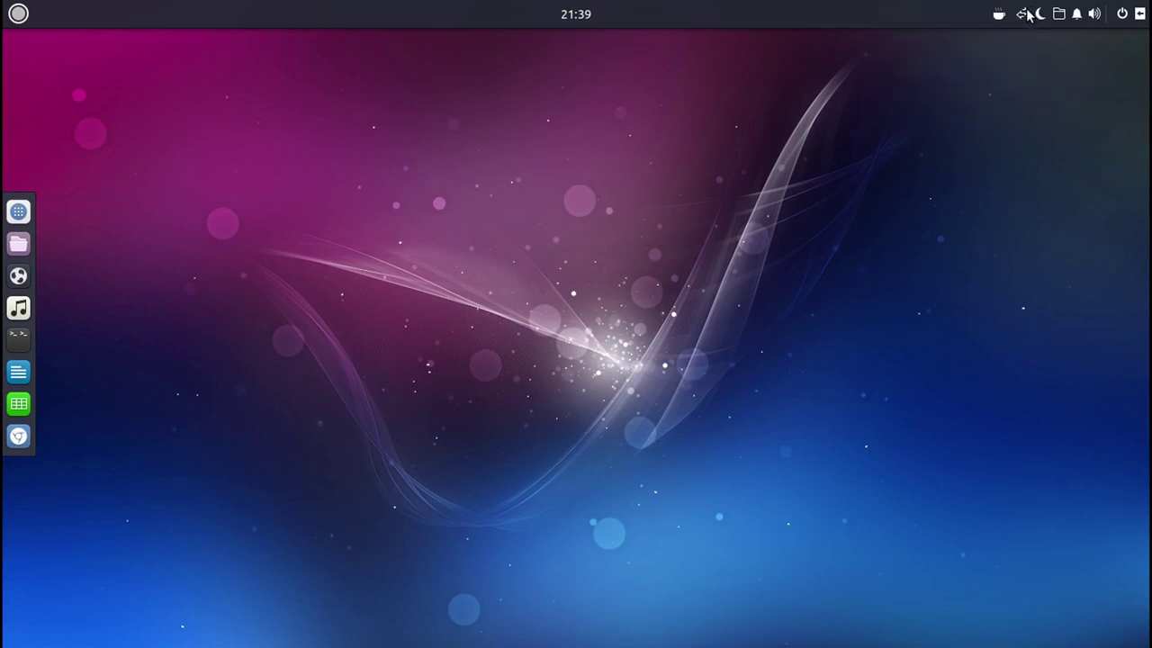
pyautogui.click(1039, 14)
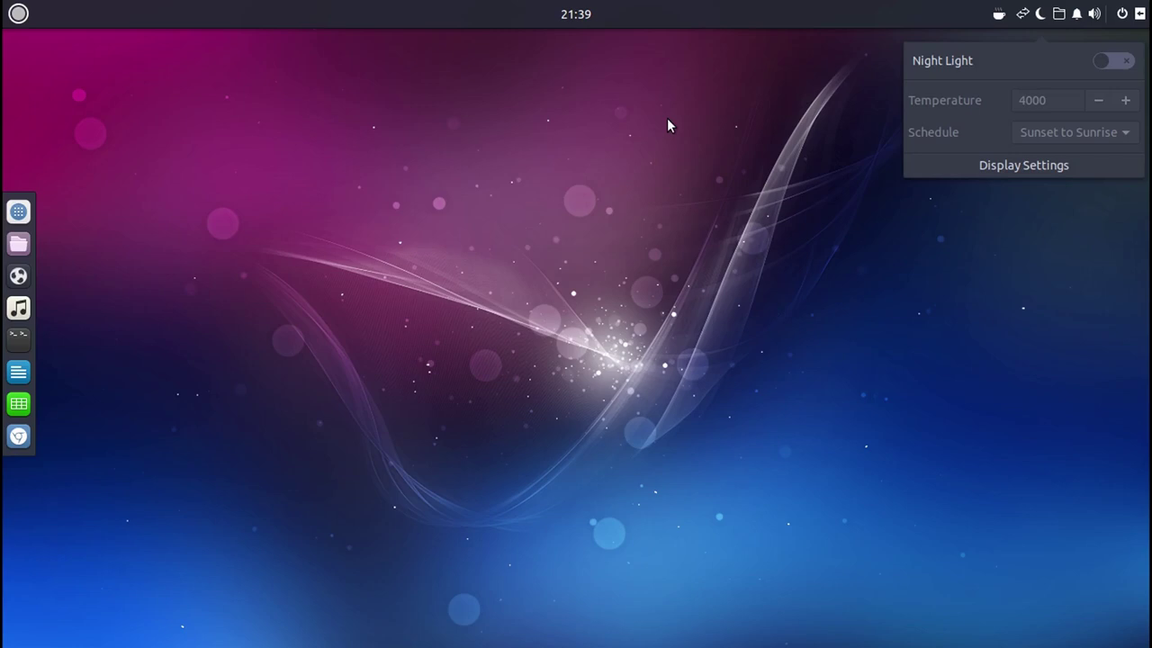
pyautogui.click(725, 116)
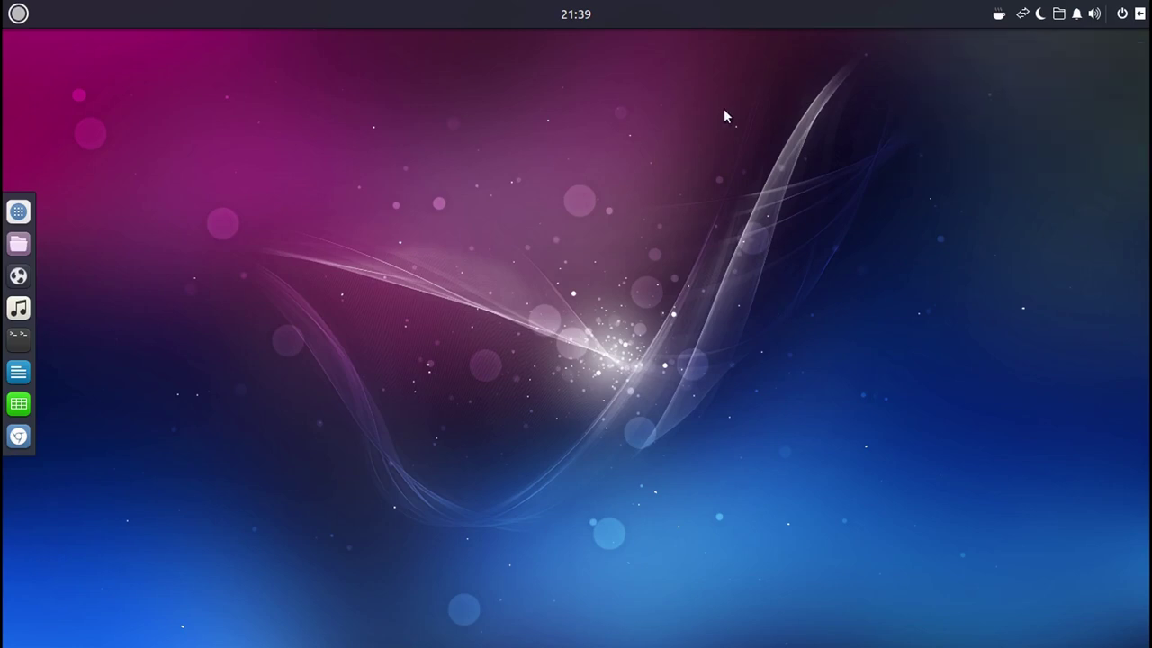
# - Show the Places shortcuts to personal folders, and examine the sidebar's Notifications and Applets views
pyautogui.click(1059, 15)
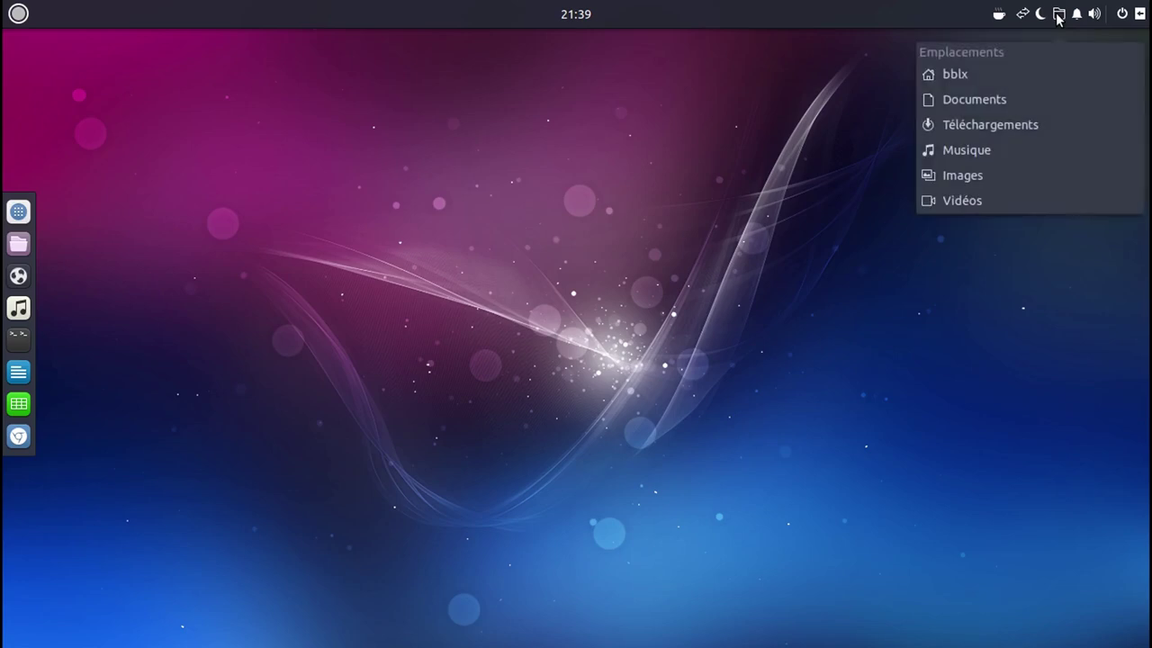
pyautogui.click(1058, 16)
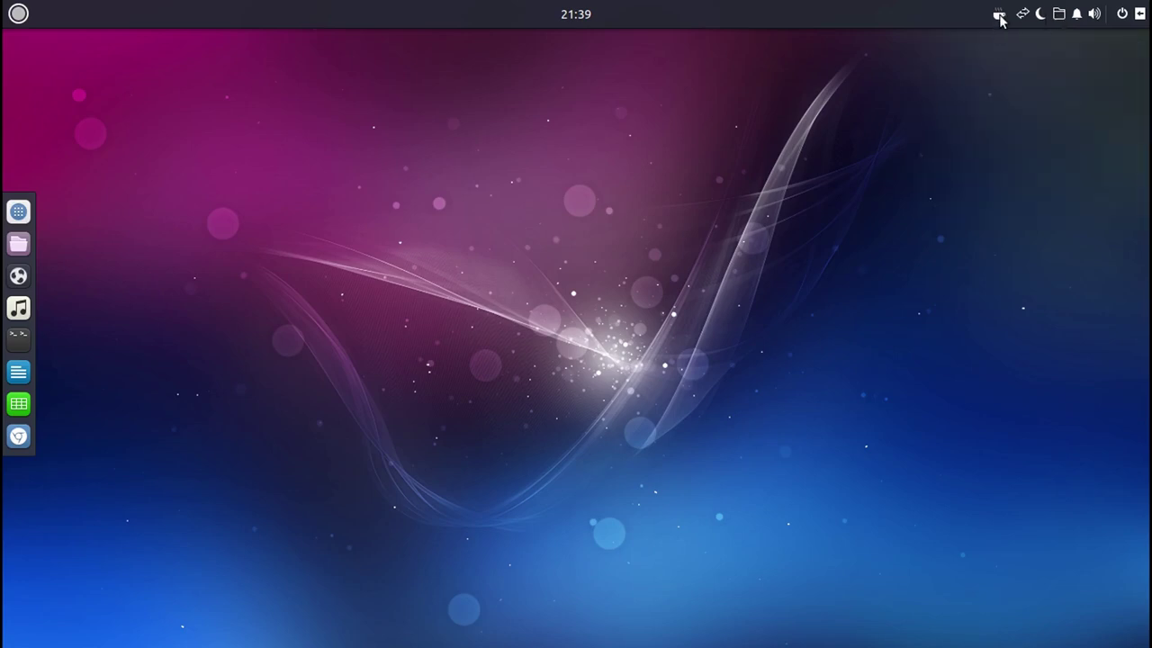
pyautogui.click(1077, 18)
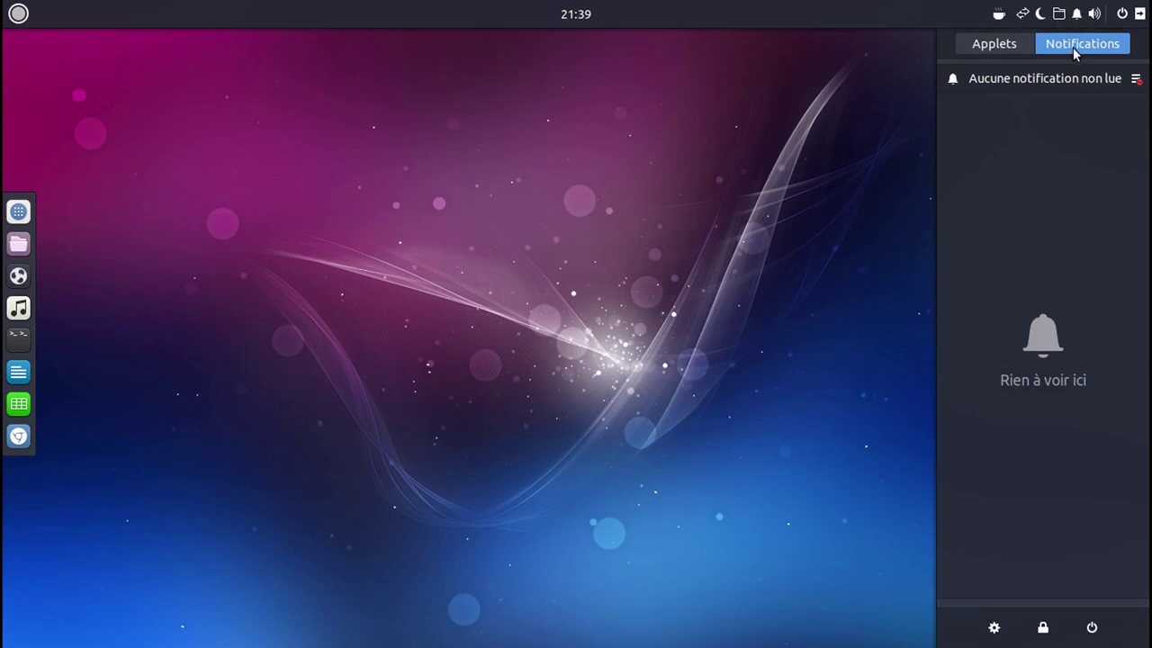
pyautogui.click(1000, 47)
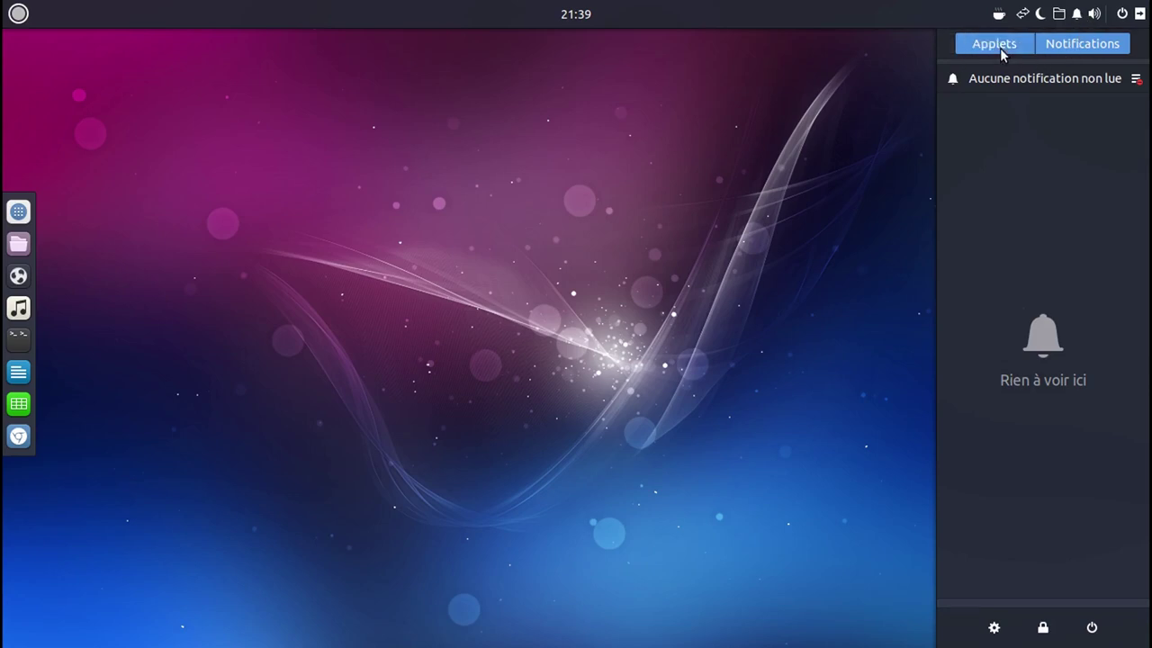
pyautogui.click(1049, 47)
# - Examine the volume control and the full sound settings with their output options, and close the settings window
pyautogui.click(1093, 16)
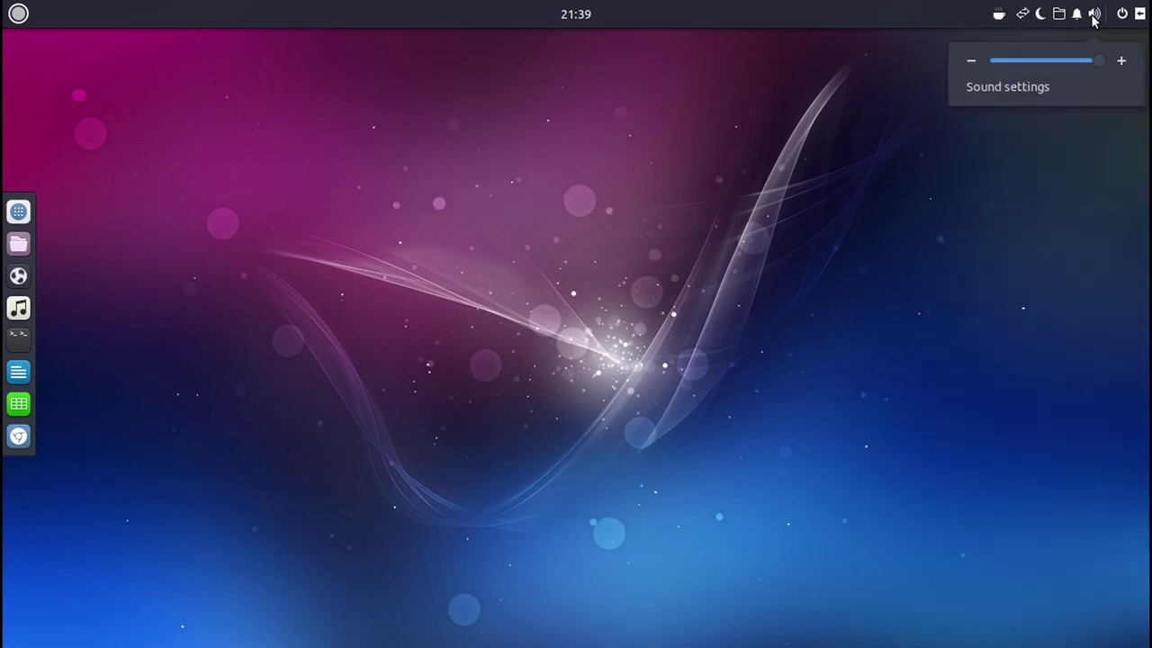
pyautogui.click(1028, 85)
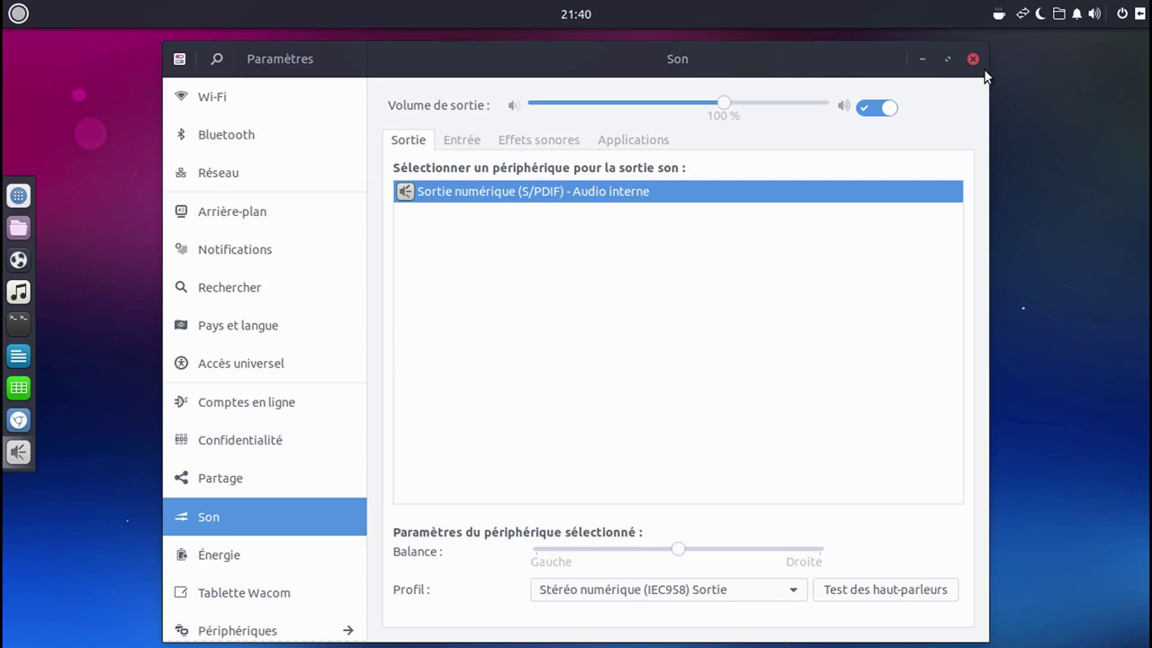
pyautogui.click(973, 60)
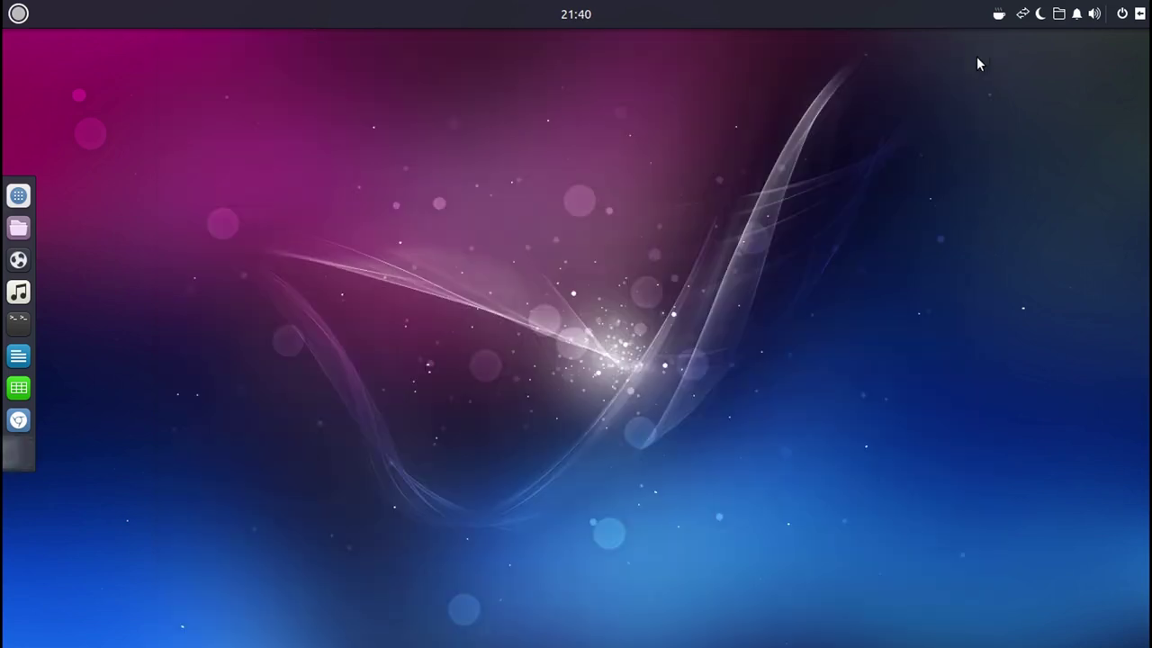
pyautogui.click(1094, 15)
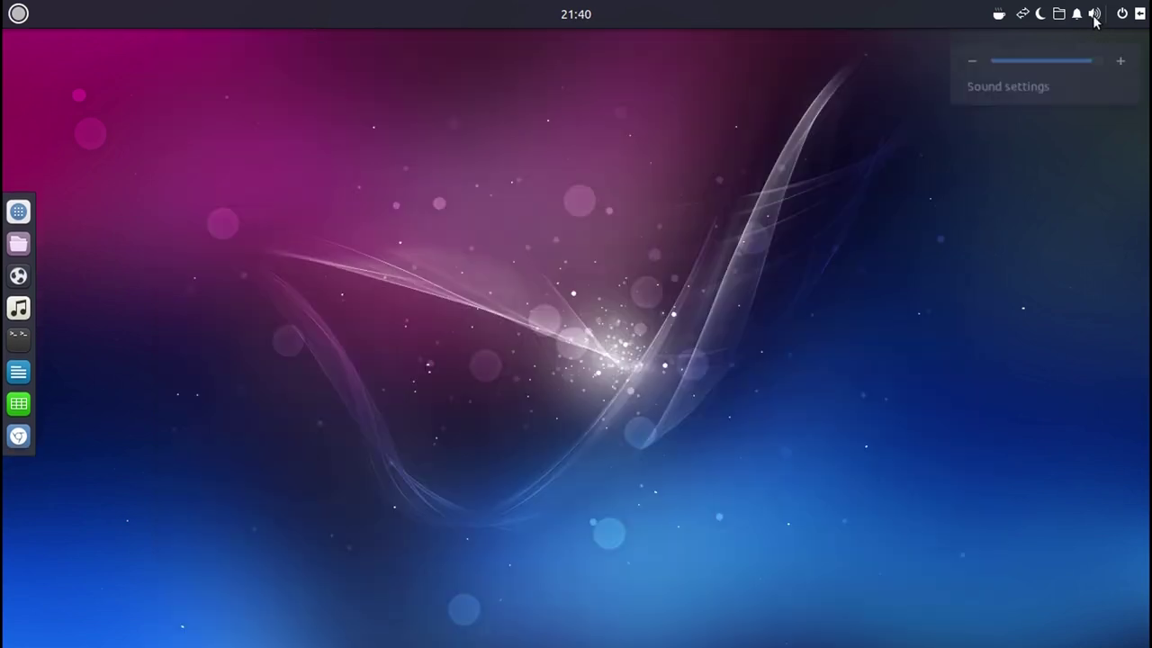
pyautogui.click(1027, 87)
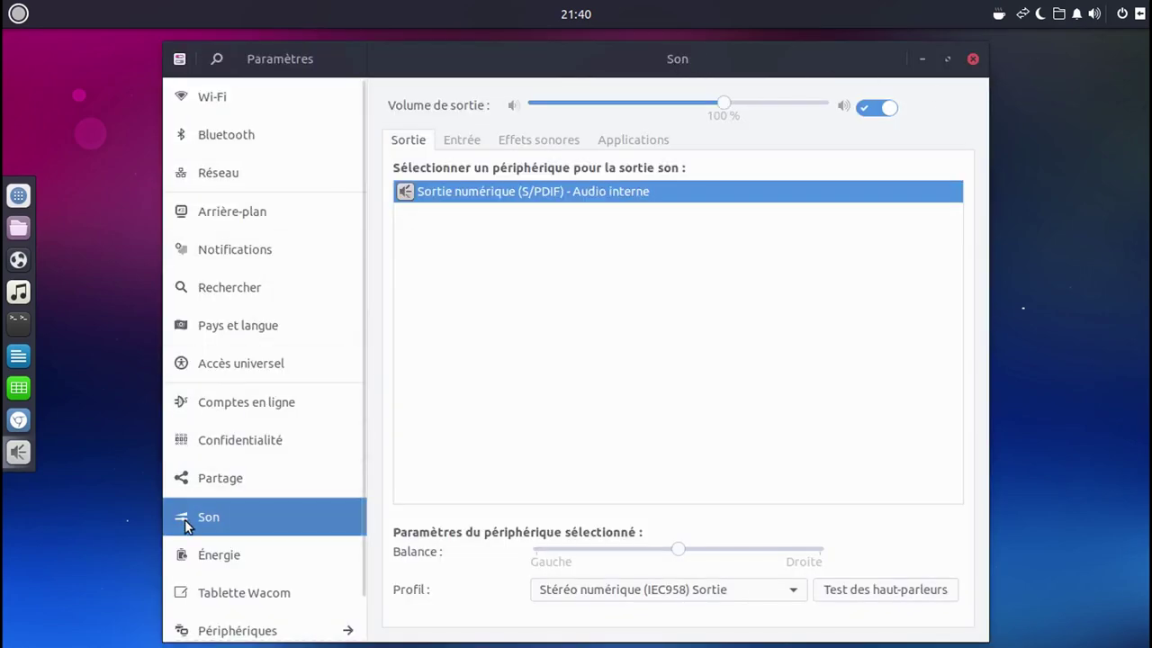
pyautogui.click(973, 59)
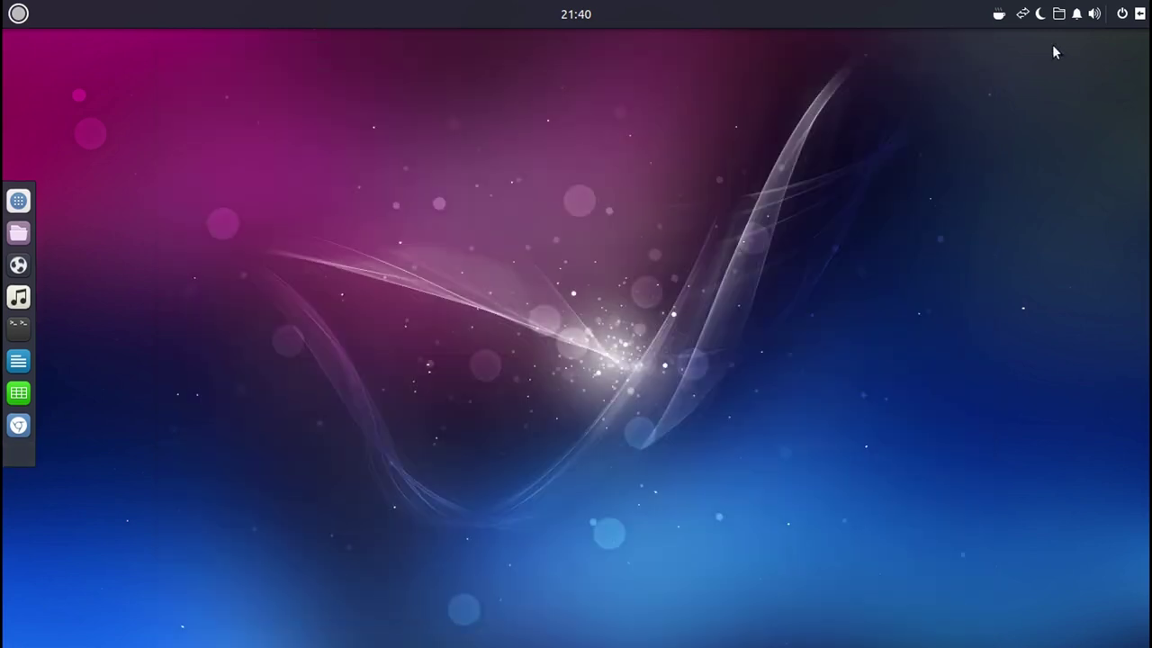
# - View the lock, suspend, hibernate, restart and shutdown options, and examine the sidebar's calendar and audio applets
pyautogui.click(1122, 14)
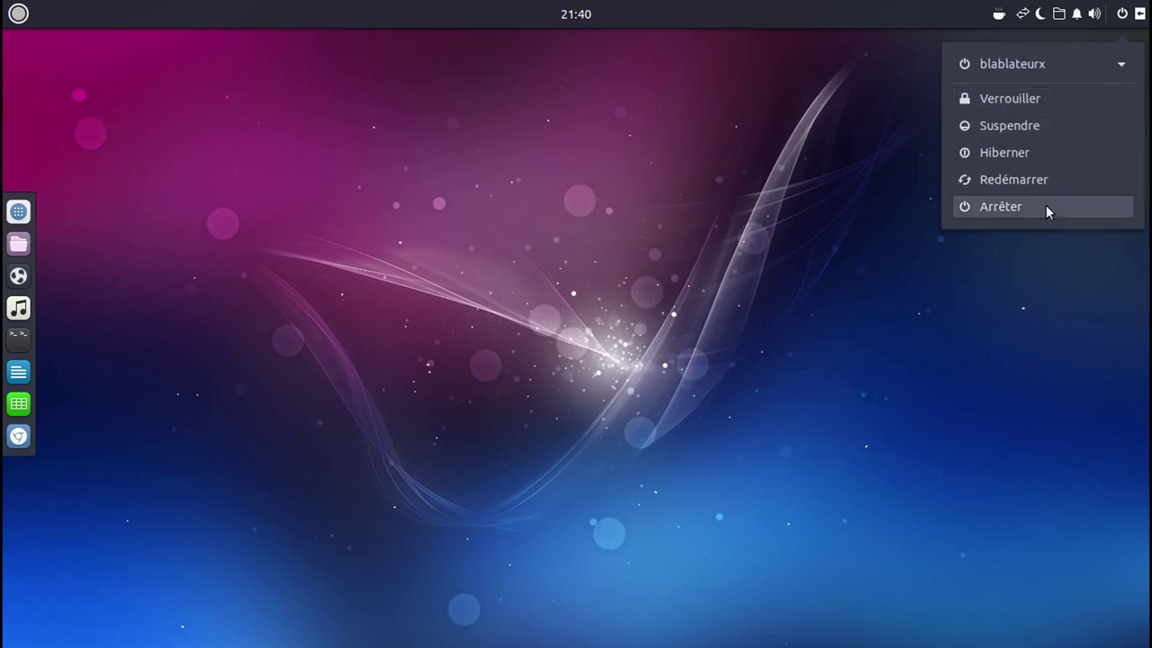
pyautogui.click(1051, 308)
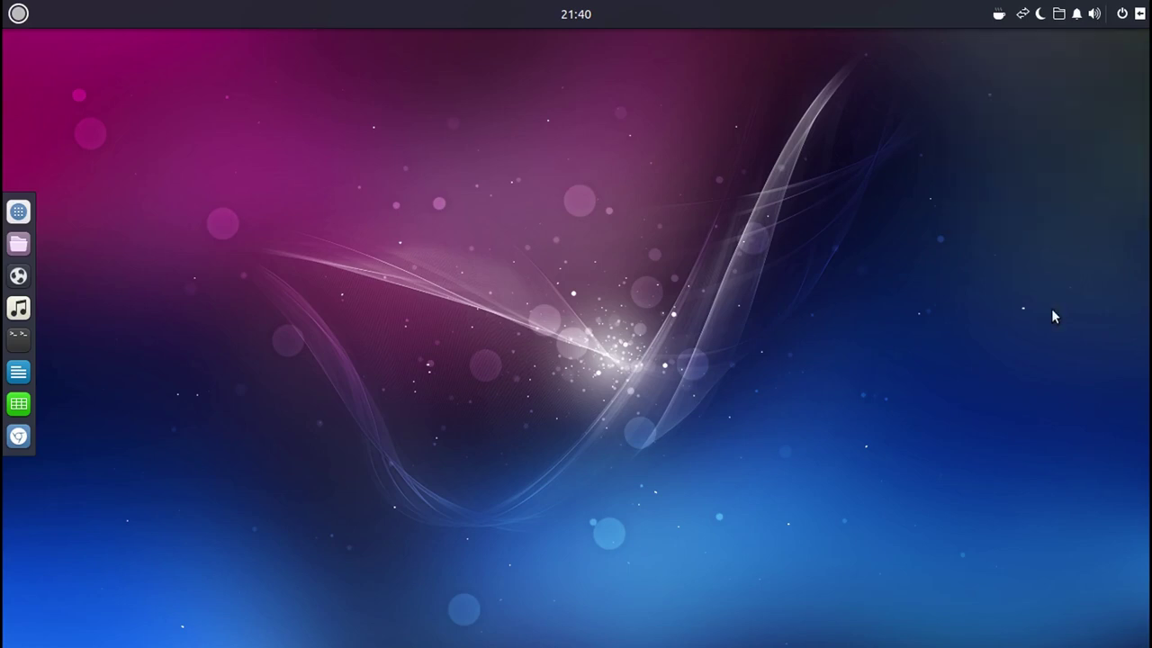
pyautogui.click(1139, 14)
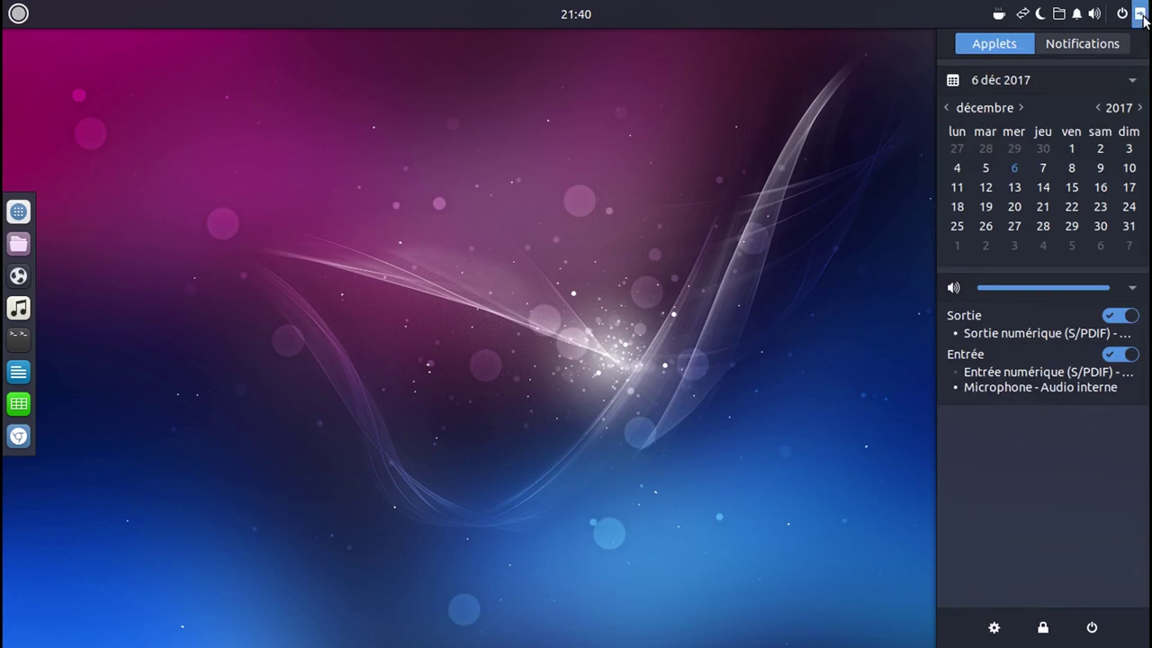
pyautogui.click(1139, 15)
pyautogui.click(1077, 14)
pyautogui.click(756, 183)
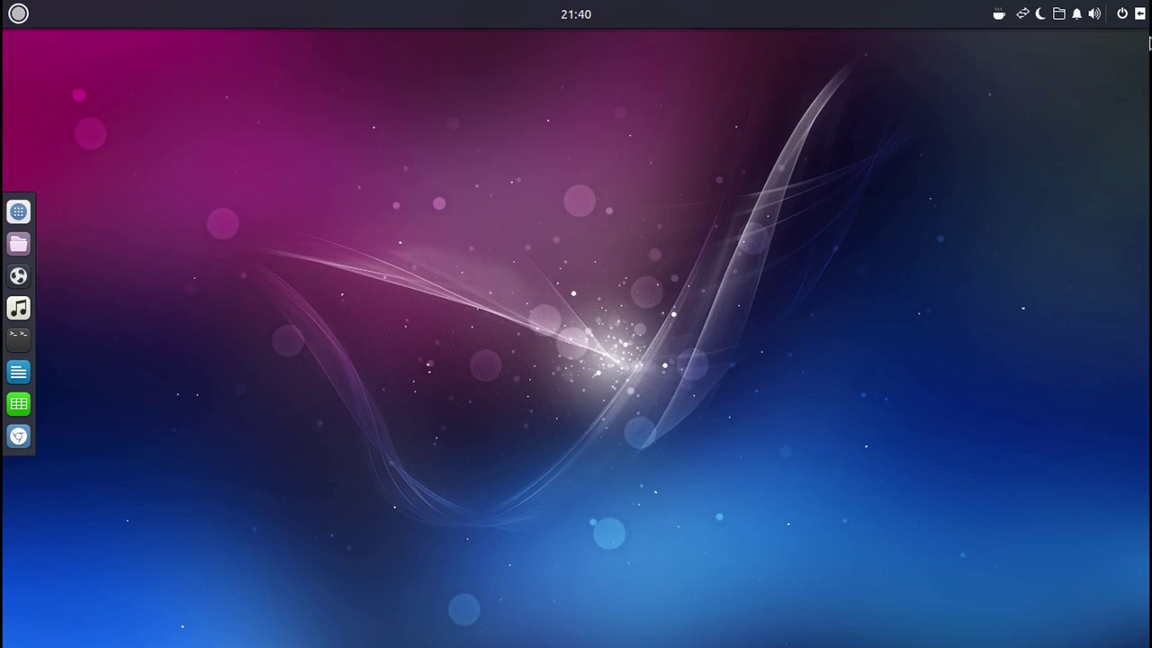
# - Open Budgie Desktop Settings from the sidebar, view the Style options, and close the window
pyautogui.click(1139, 14)
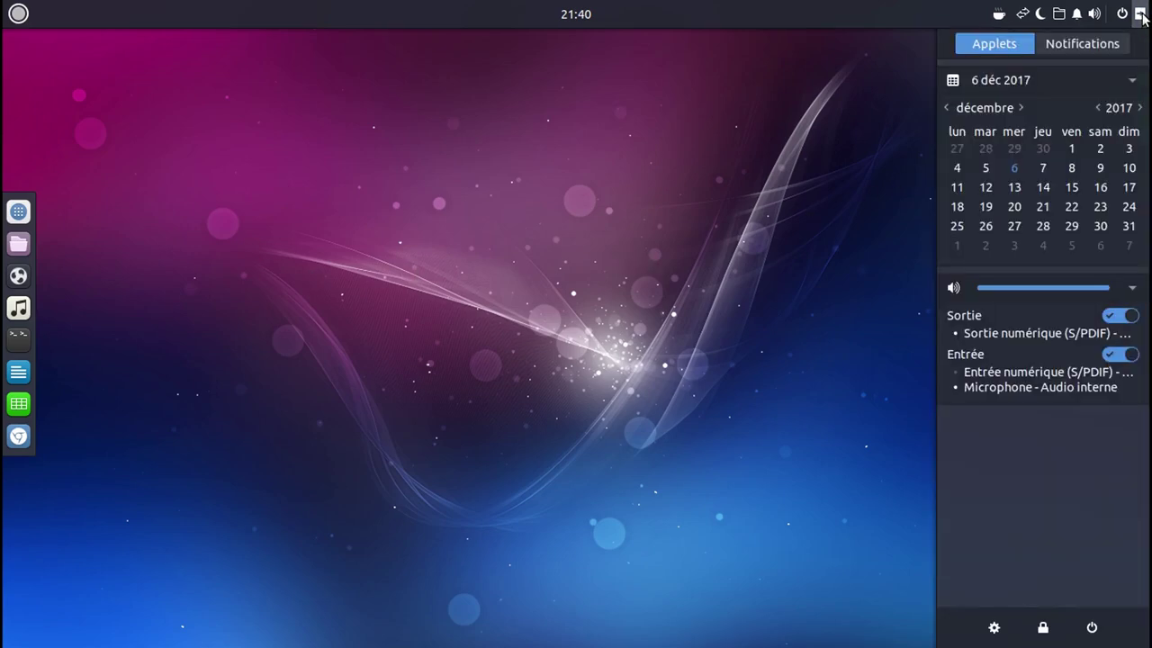
pyautogui.click(995, 628)
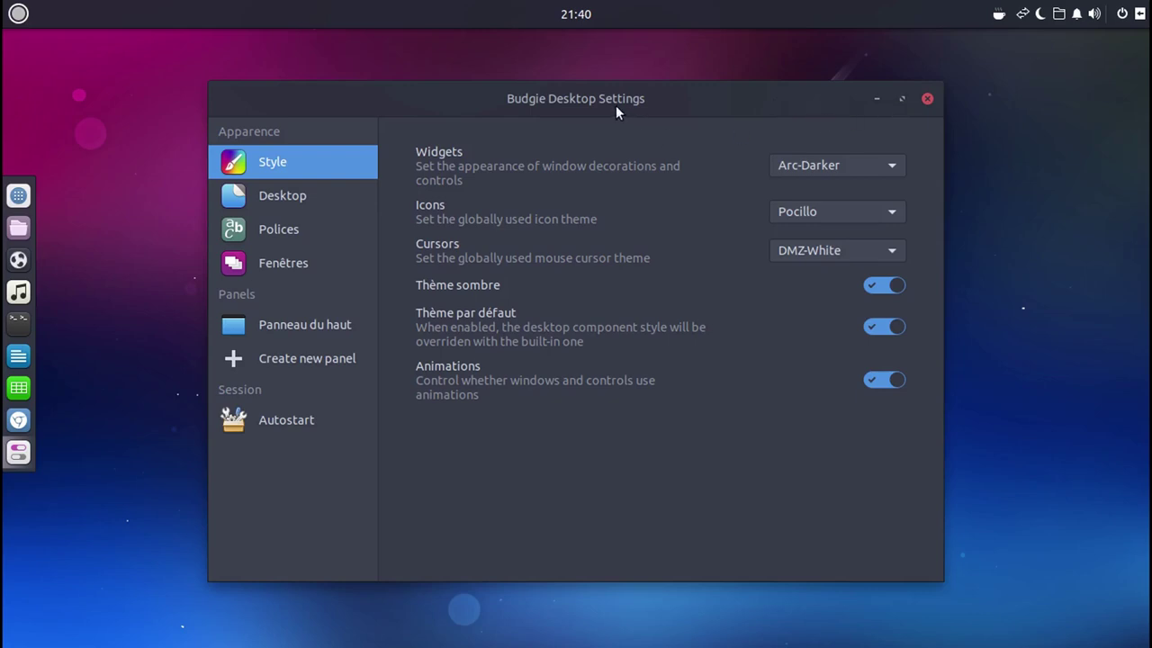
pyautogui.click(927, 99)
# - Show the unread notifications once more, dismiss them, and display the volume control
pyautogui.click(1077, 14)
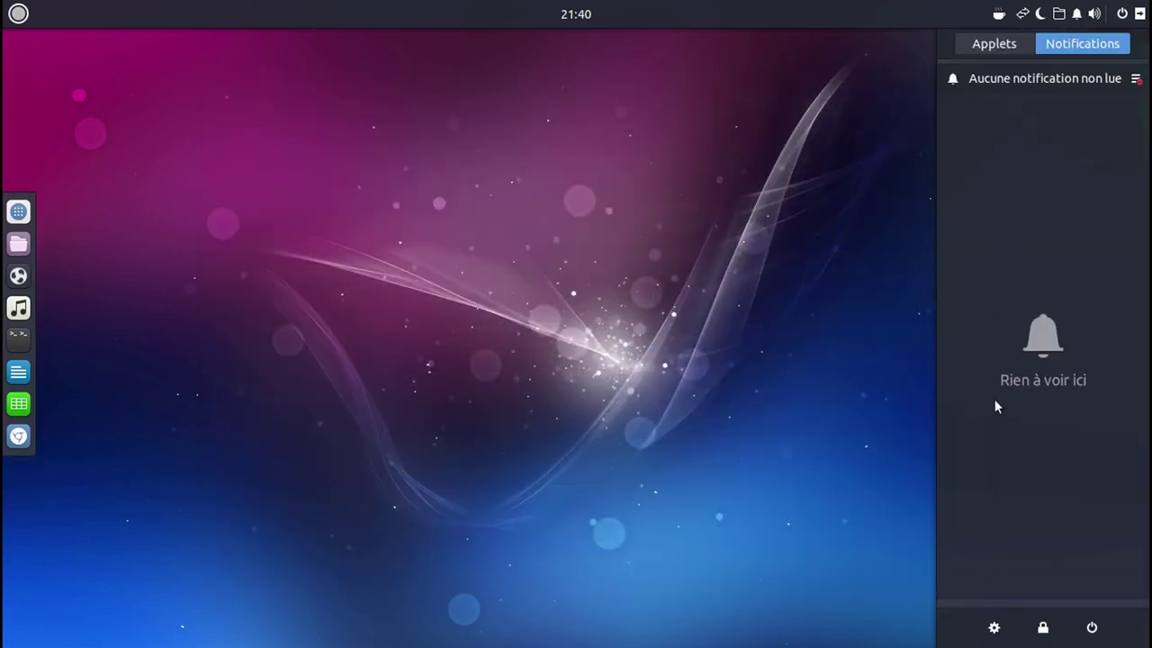
pyautogui.click(848, 216)
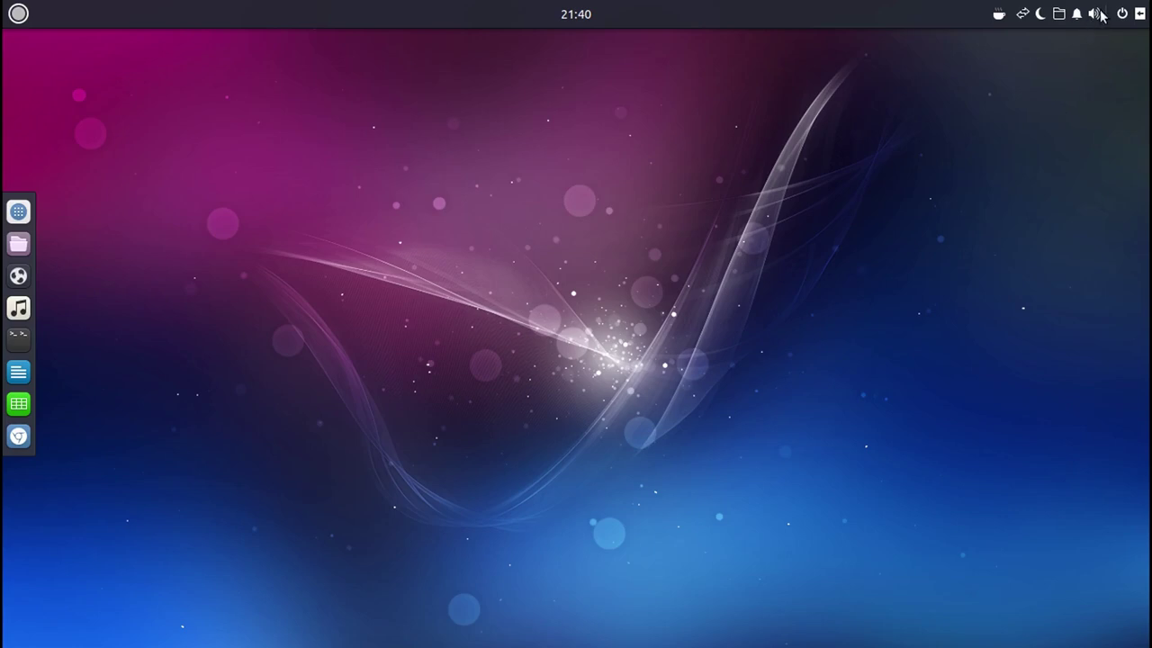
pyautogui.click(1094, 15)
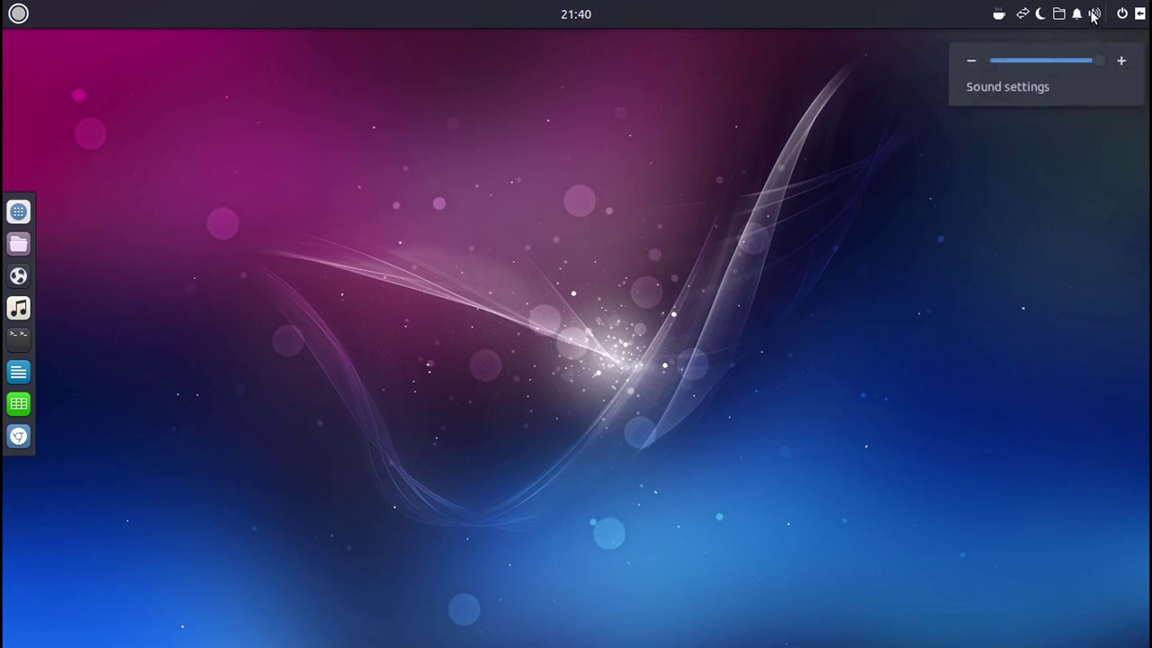
# - Open the full sound settings, and view the Style options in Budgie Desktop Settings from the sidebar before closing that window
pyautogui.click(1024, 90)
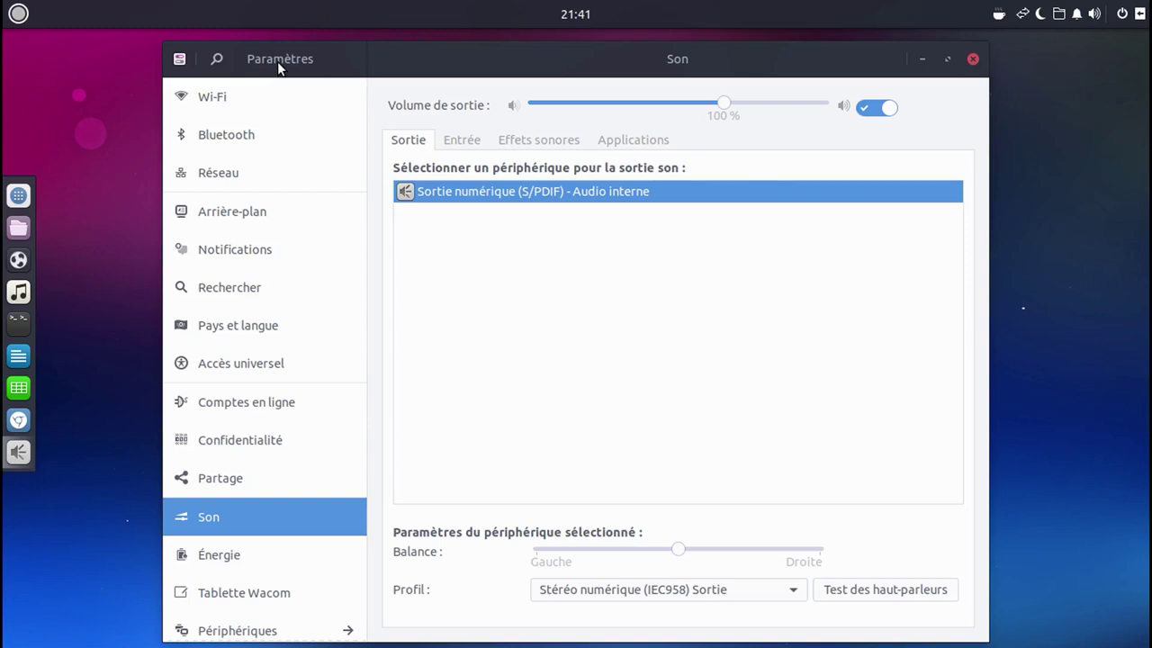
pyautogui.click(1139, 13)
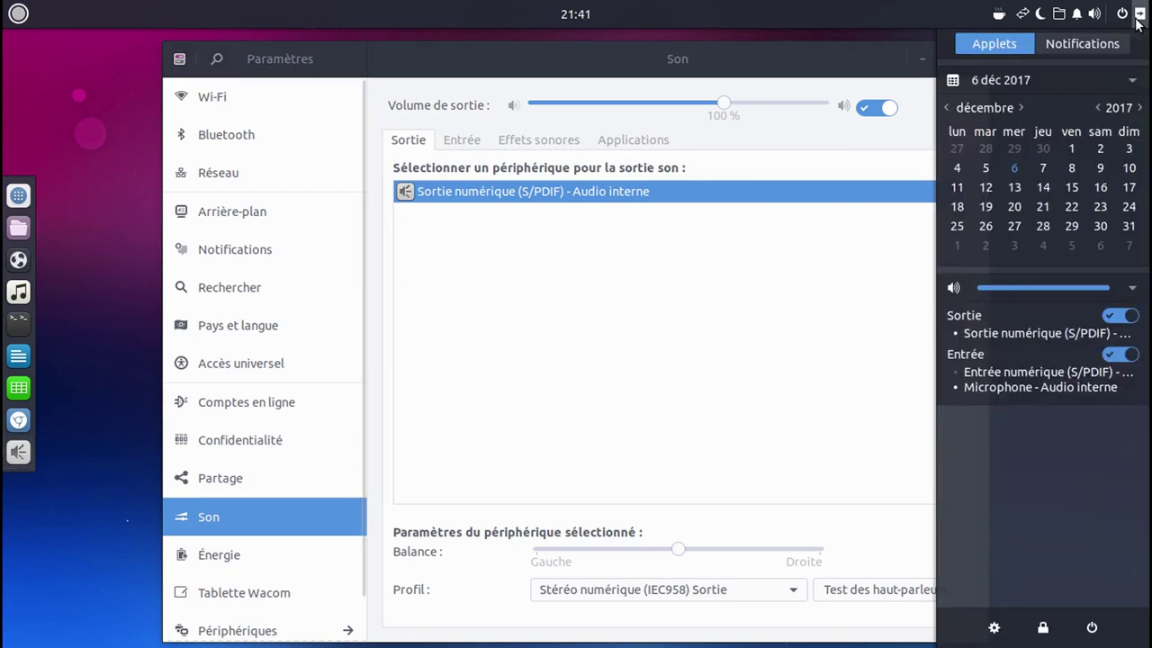
pyautogui.click(994, 627)
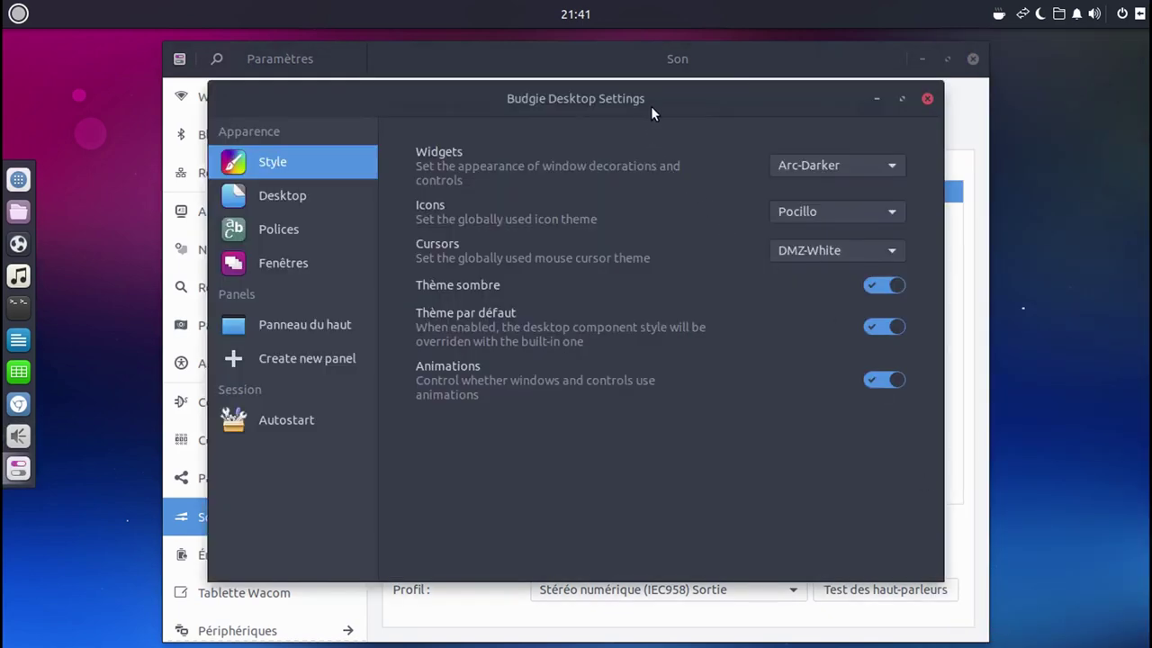
pyautogui.moveTo(653, 99); pyautogui.dragTo(785, 136)
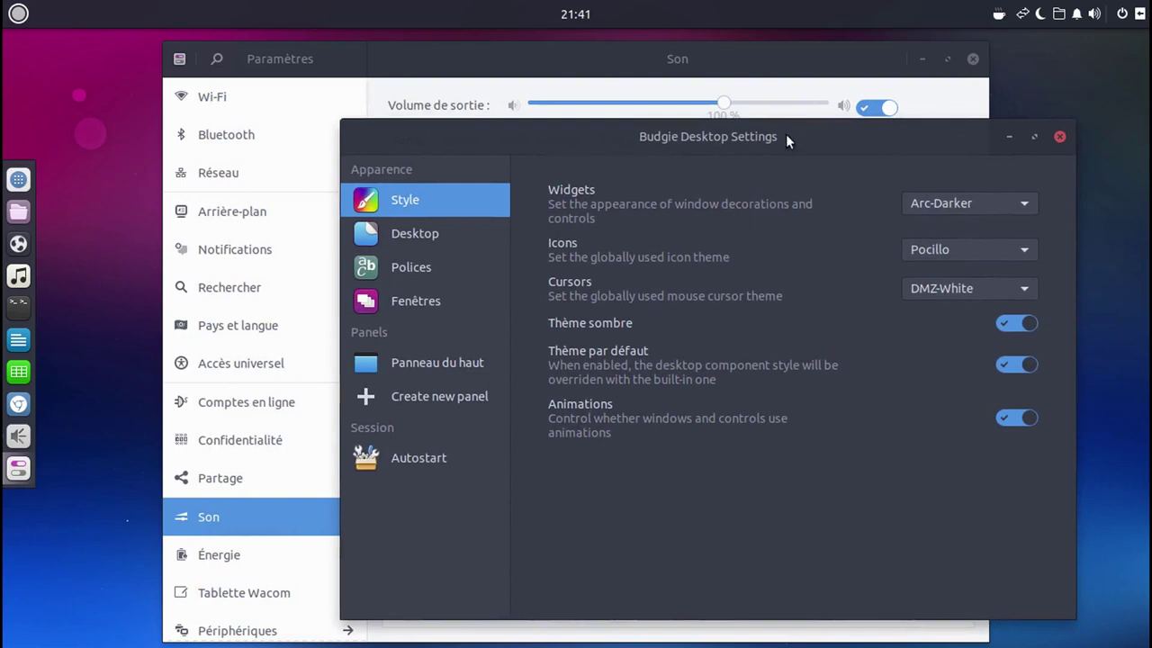
pyautogui.click(1060, 138)
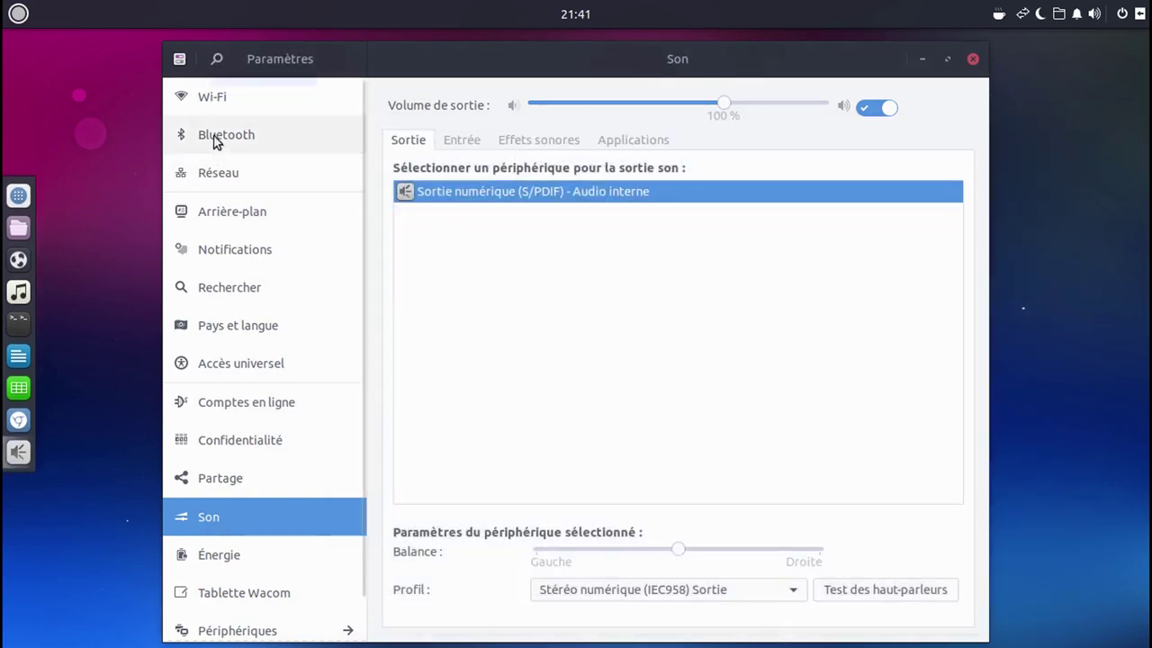
# - View the Wi-Fi, Bluetooth and Réseau pages of the system settings
pyautogui.click(216, 100)
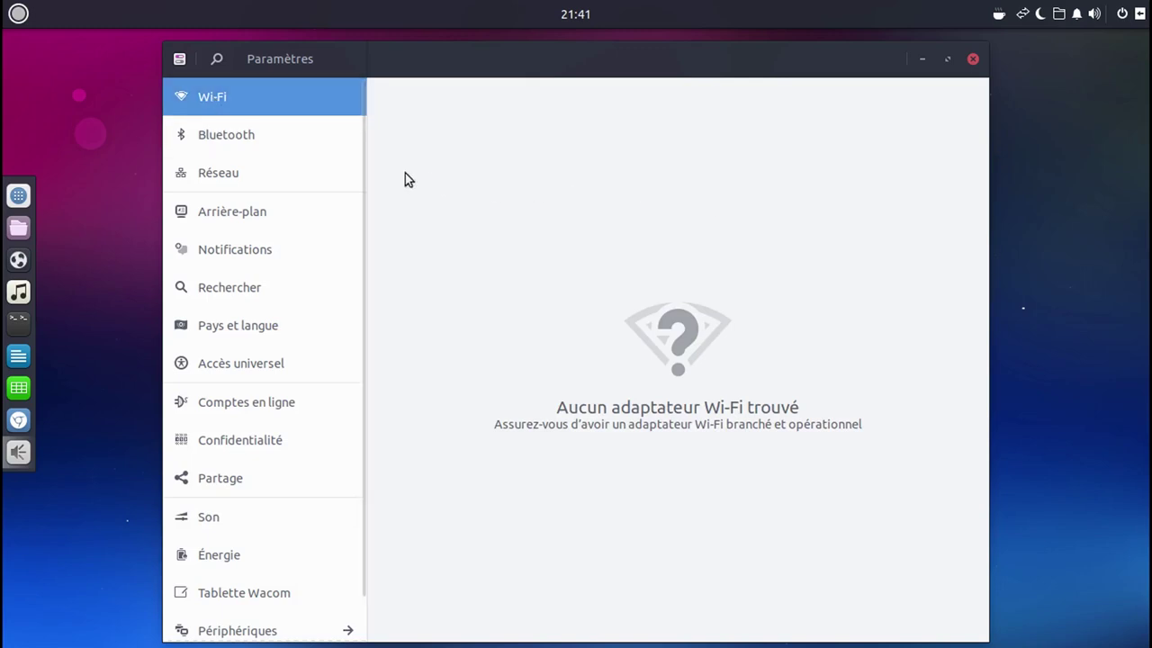
pyautogui.click(267, 139)
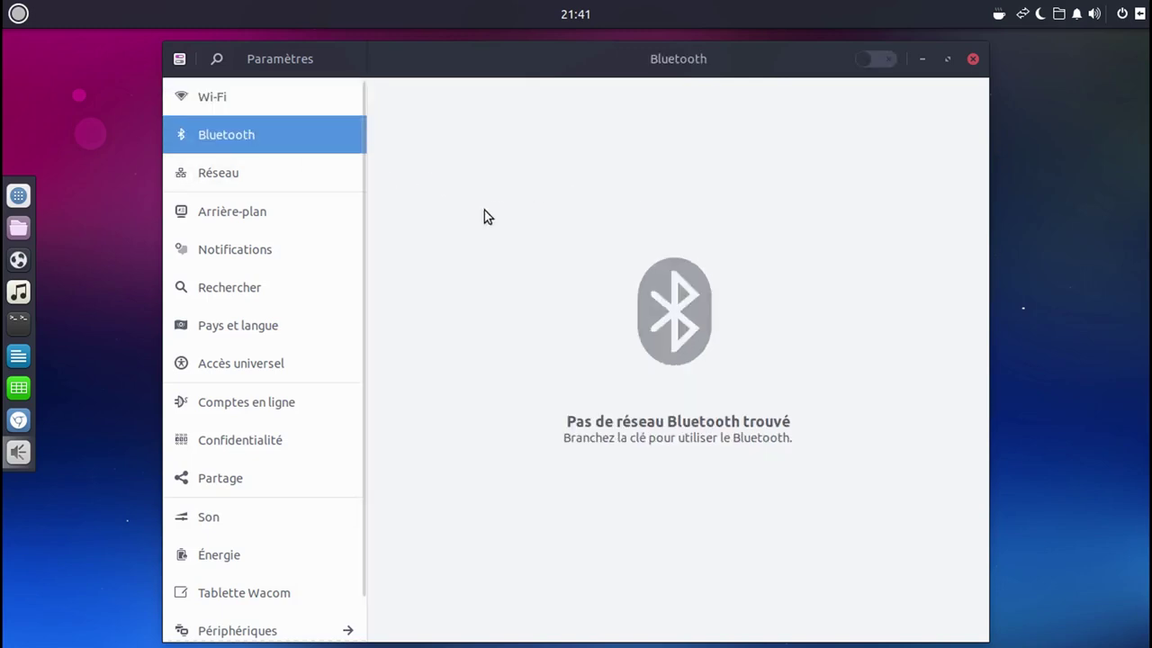
pyautogui.click(272, 174)
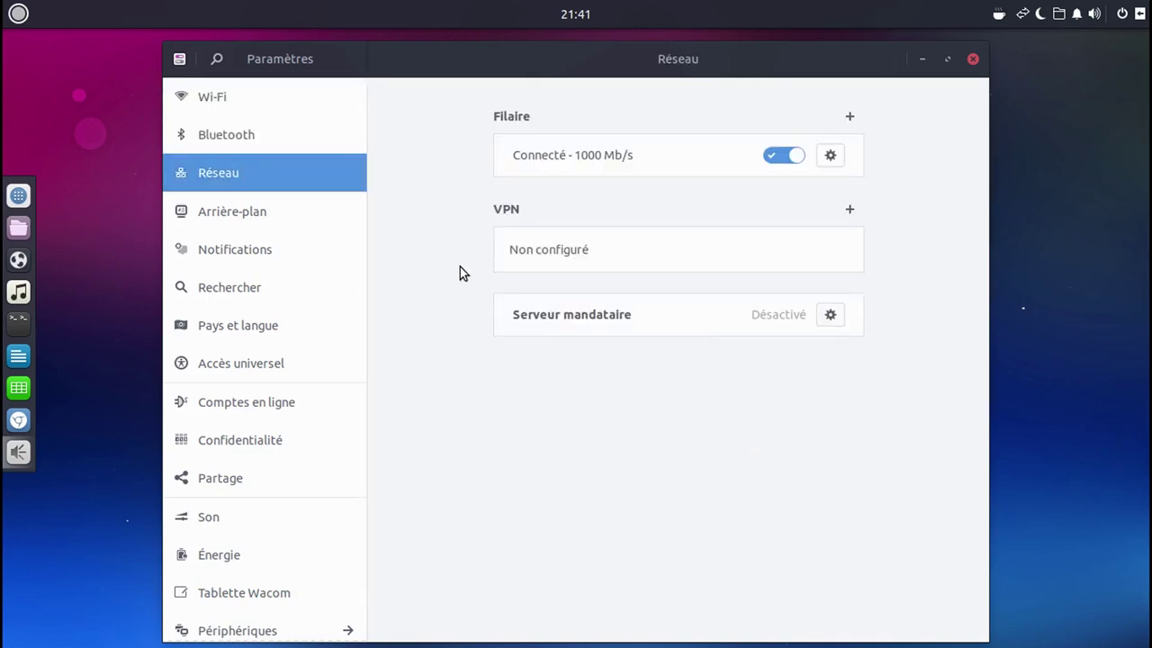
# - Browse the Papiers peints collection in the Arrière-plan settings and set the blurred pink-and-blue image as desktop background
pyautogui.click(284, 211)
pyautogui.click(458, 343)
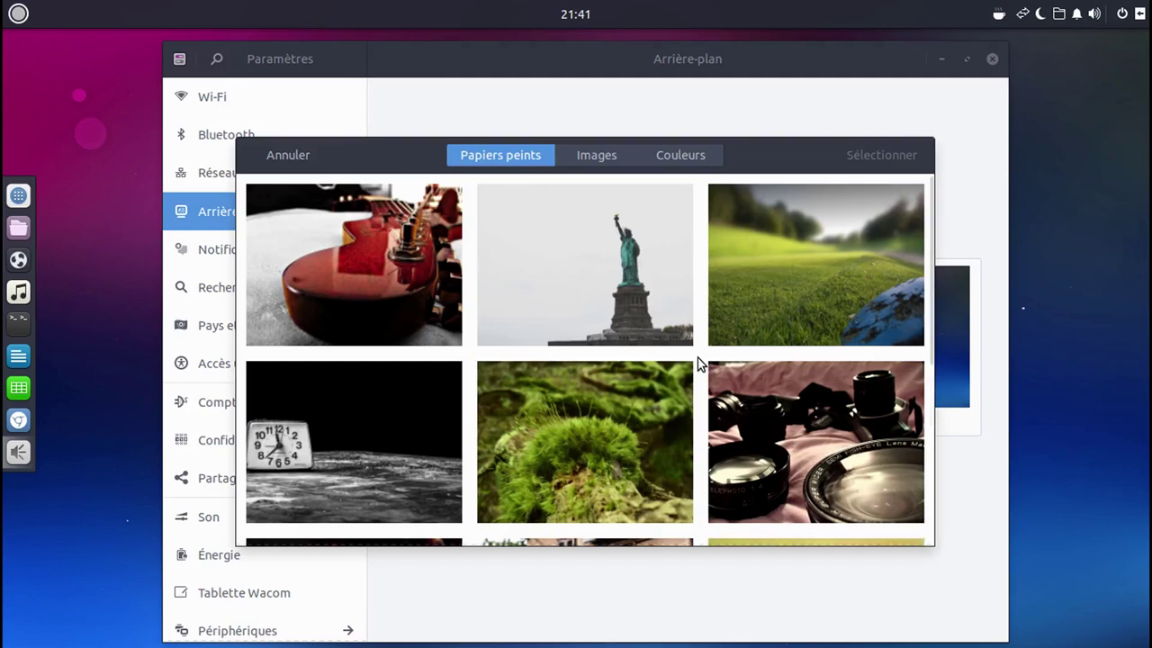
pyautogui.scroll(-10, 697, 357)
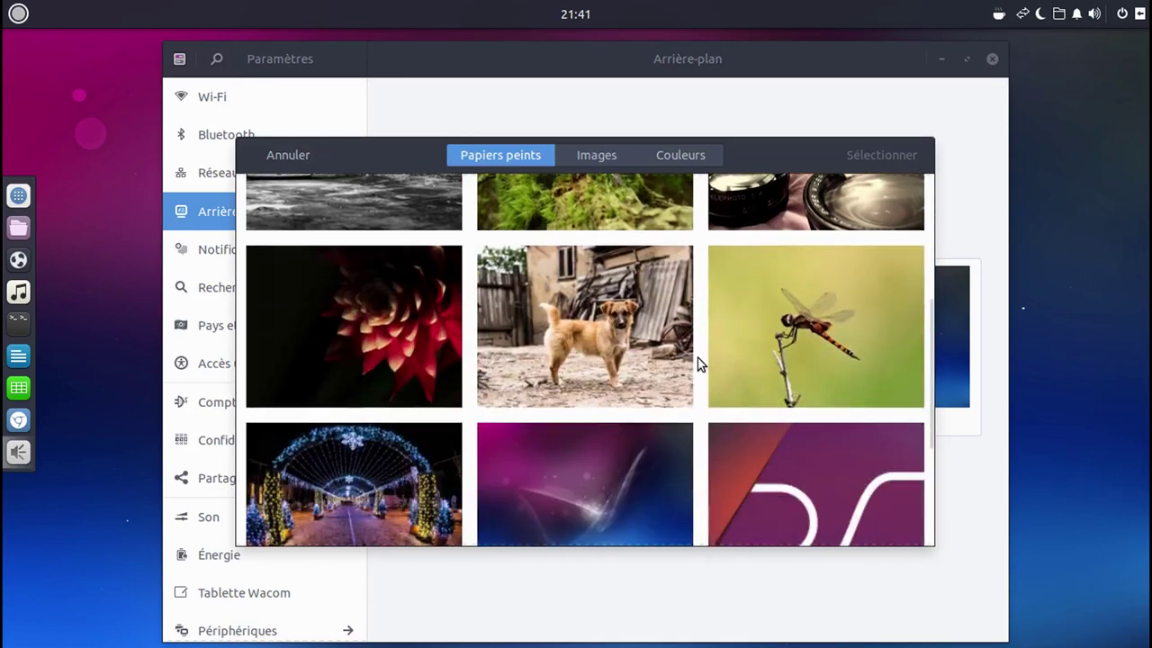
pyautogui.scroll(-1, 697, 358)
pyautogui.scroll(2, 698, 357)
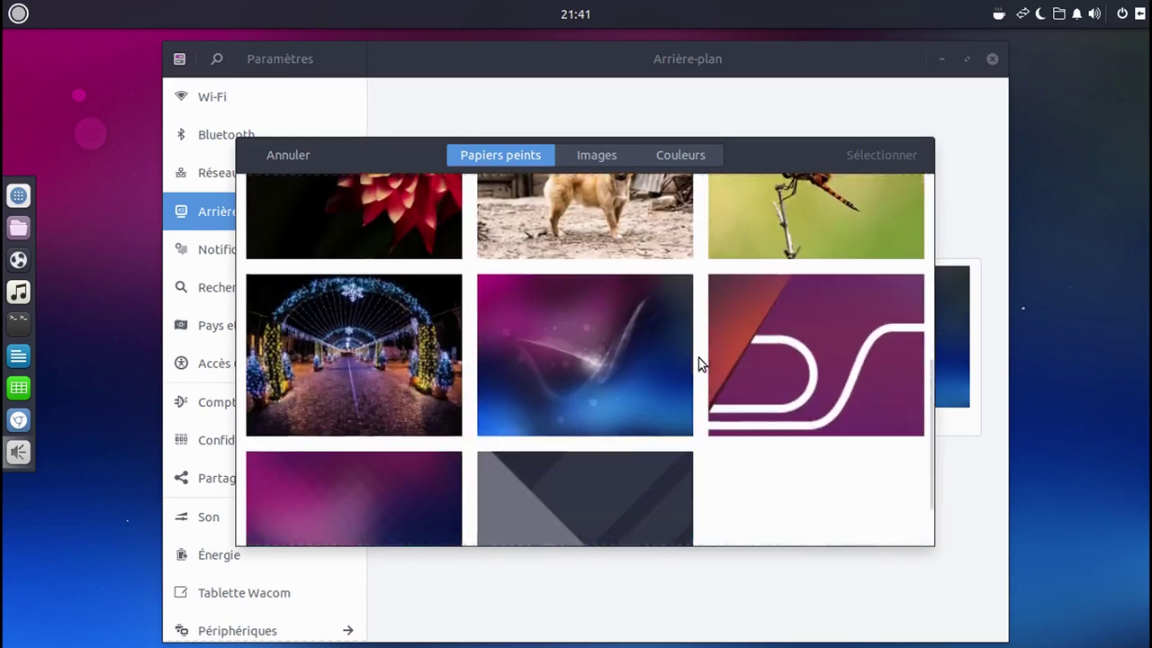
pyautogui.scroll(-2, 698, 357)
pyautogui.click(337, 466)
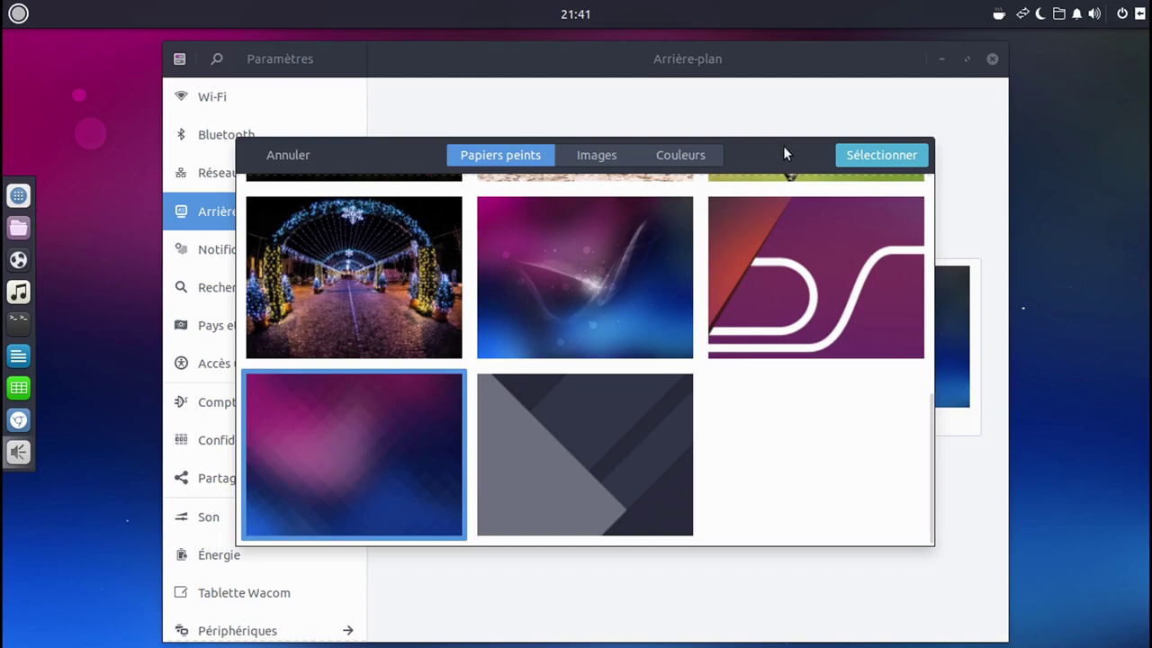
pyautogui.moveTo(784, 153); pyautogui.dragTo(823, 169)
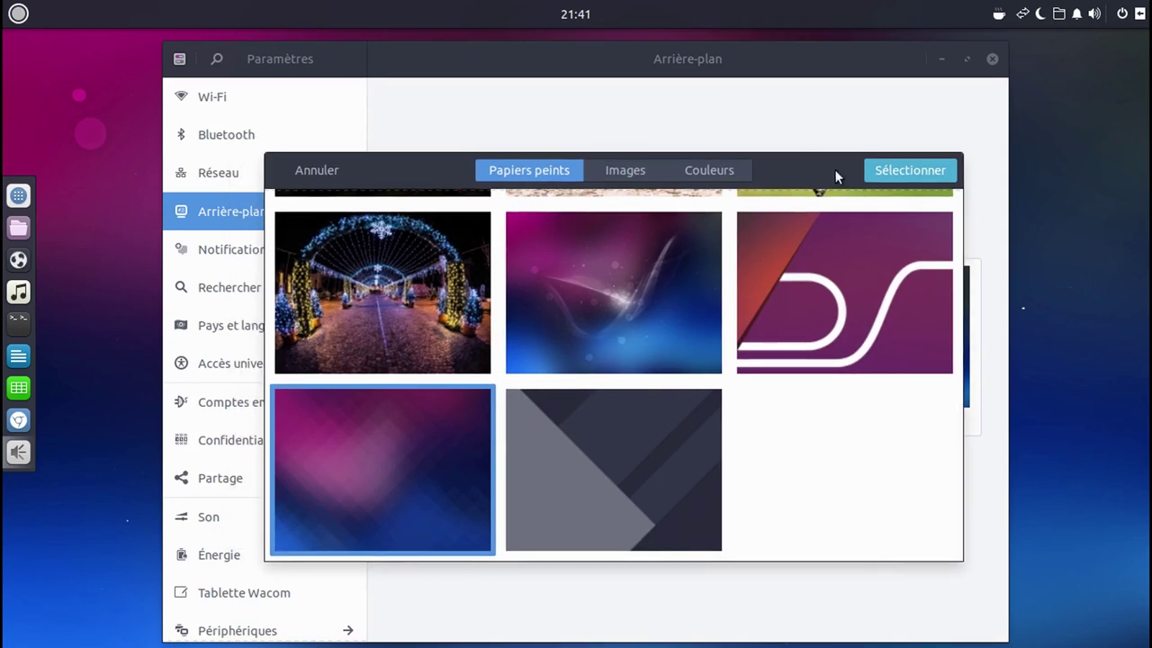
pyautogui.click(909, 170)
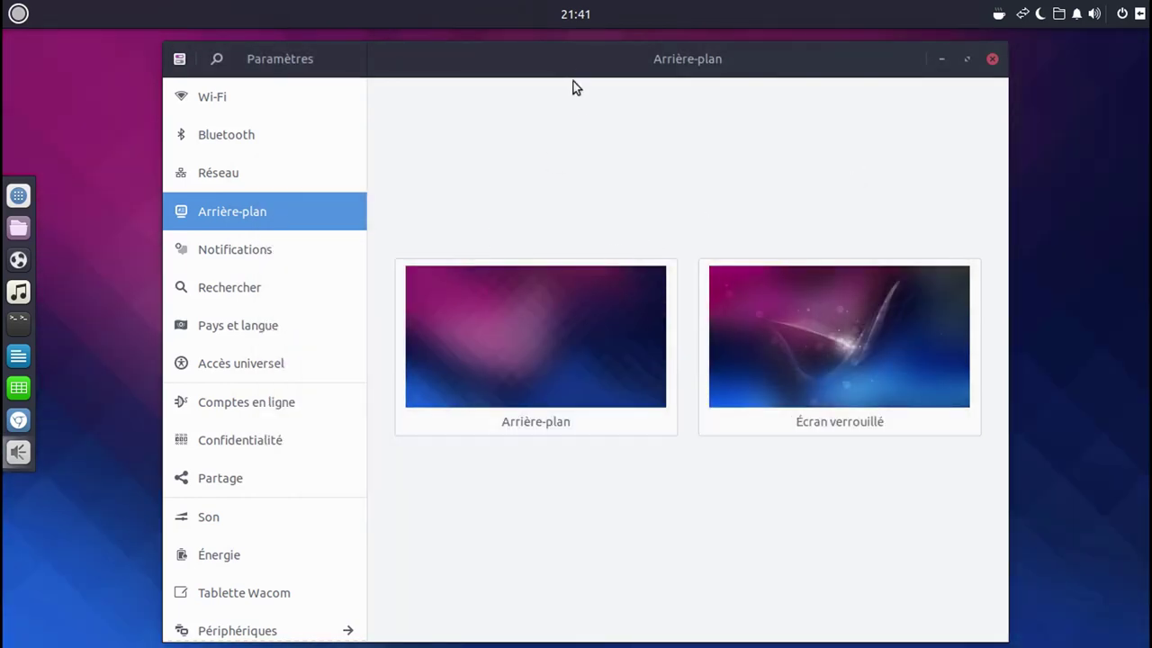
# - Set the wallpaper of the Christmas-lit archway as desktop background and move the settings window to show it
pyautogui.moveTo(574, 82); pyautogui.dragTo(630, 82)
pyautogui.click(563, 328)
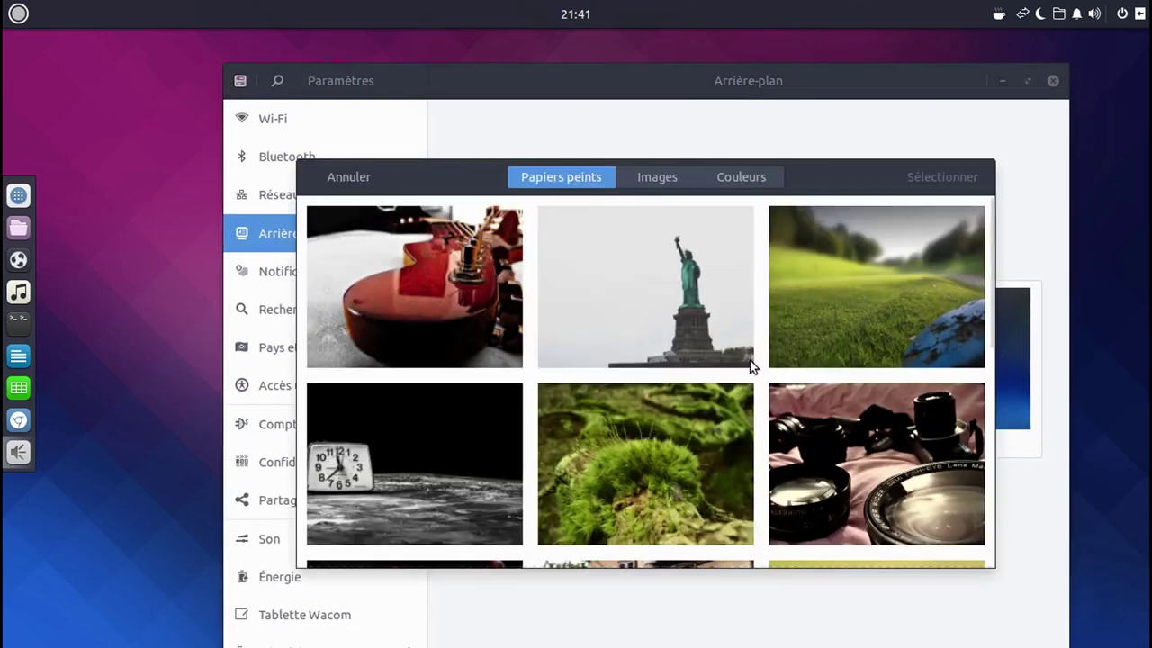
pyautogui.scroll(-5, 751, 365)
pyautogui.click(405, 384)
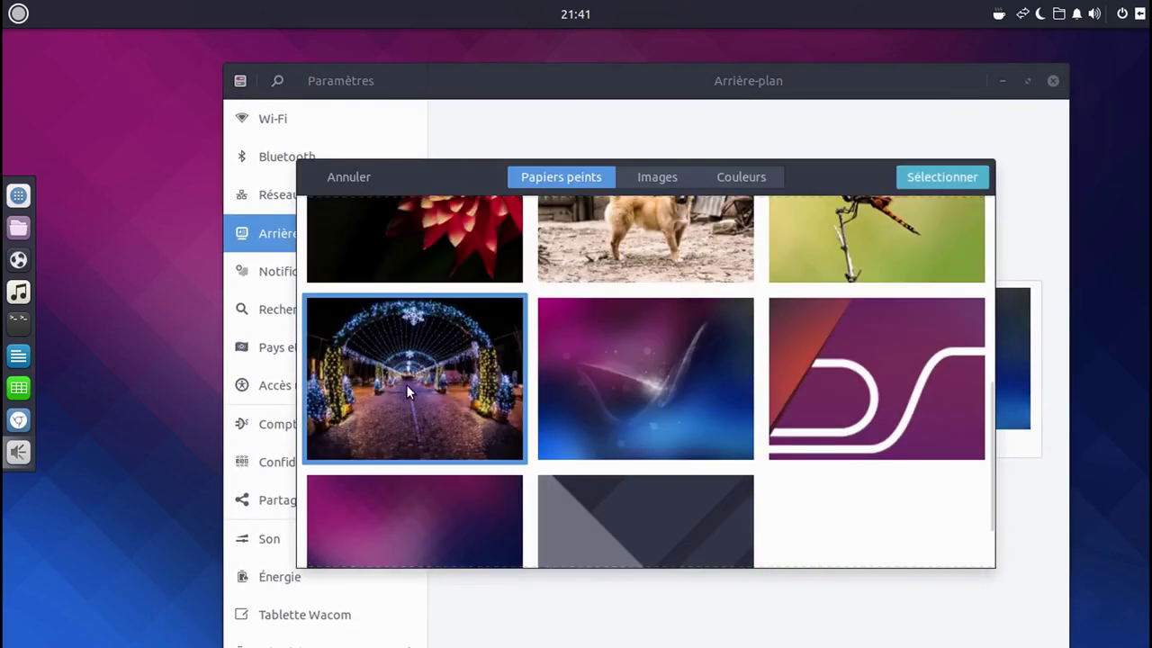
pyautogui.click(933, 177)
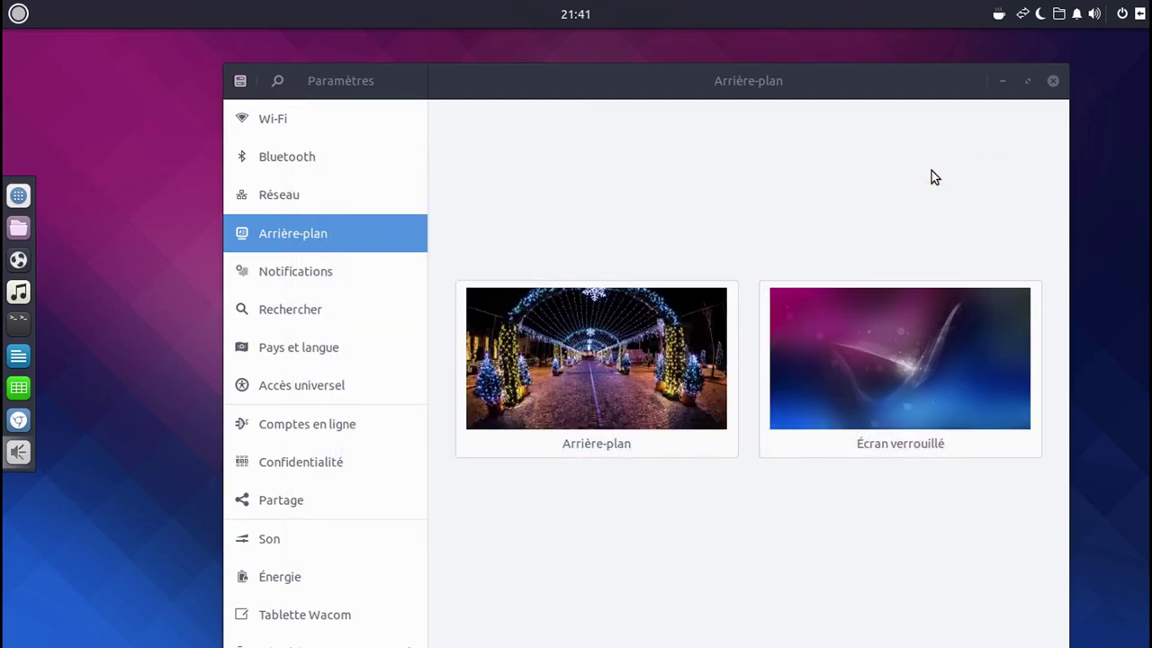
pyautogui.moveTo(753, 81); pyautogui.dragTo(721, 54)
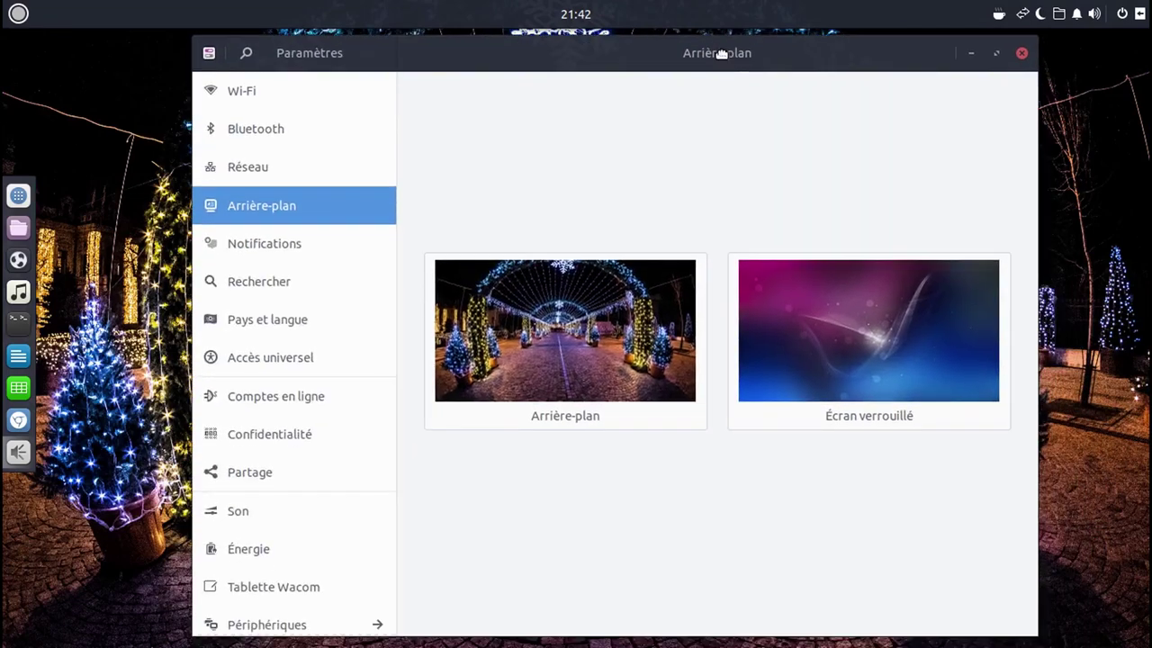
# - Set the desktop background to the pink-and-blue wallpaper with light streaks, matching the lock screen image
pyautogui.click(643, 285)
pyautogui.scroll(-5, 648, 412)
pyautogui.scroll(-3, 647, 414)
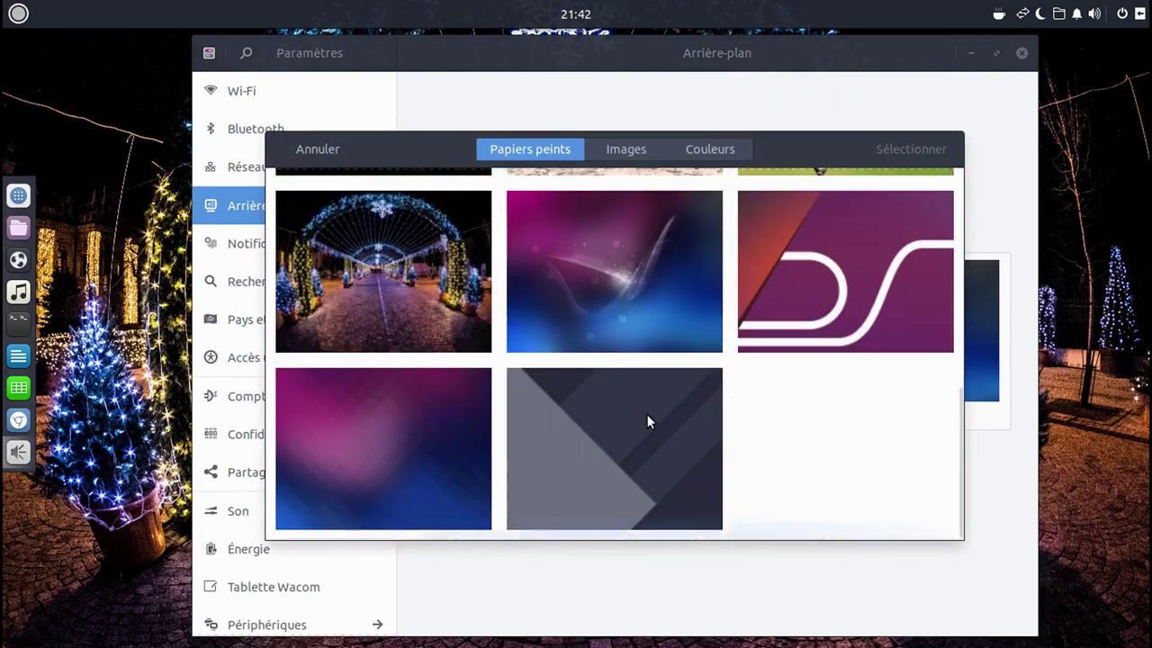
pyautogui.scroll(1, 615, 278)
pyautogui.click(612, 273)
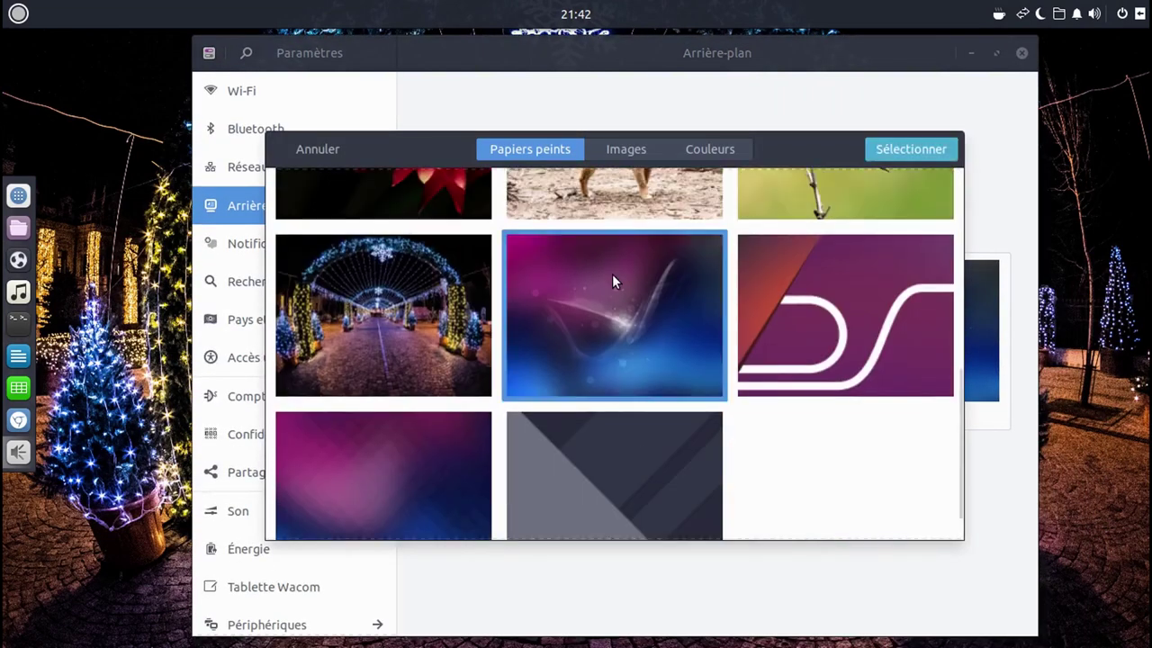
pyautogui.click(876, 149)
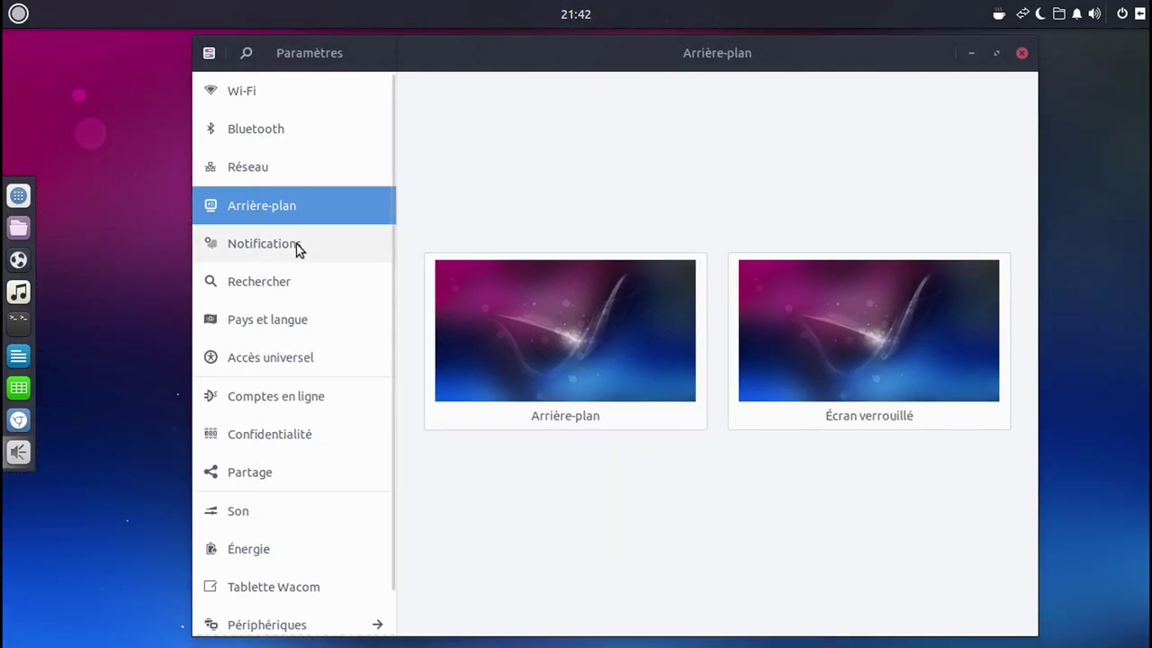
# - View the Notifications page with its per-application settings, and the Rechercher page with its search sources
pyautogui.click(296, 244)
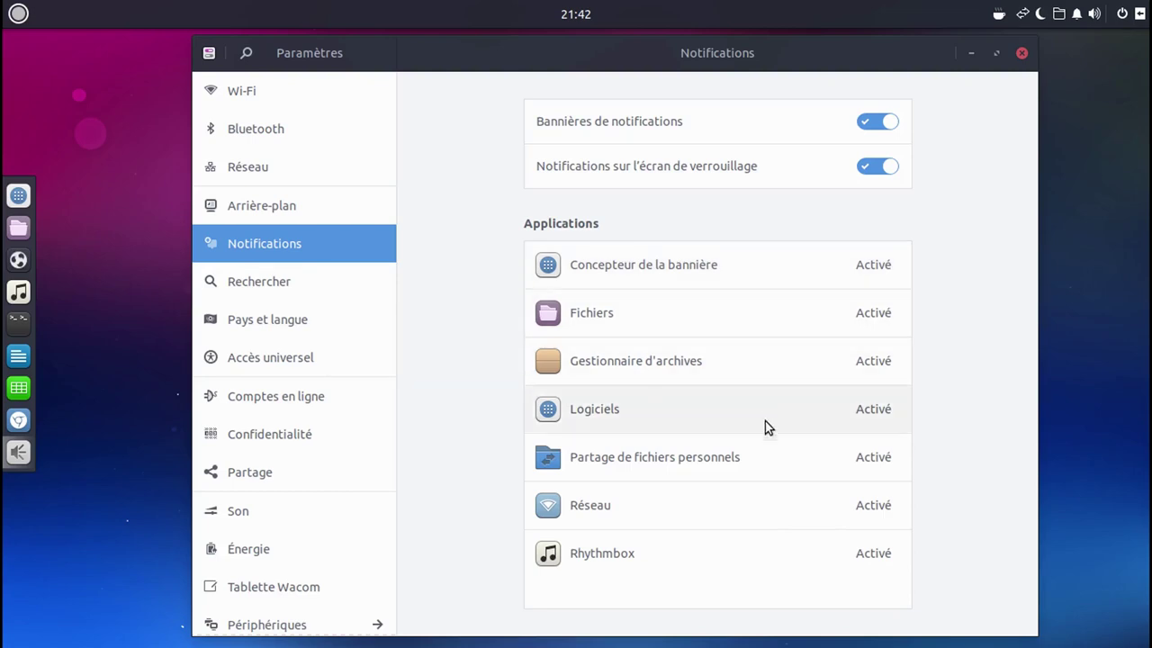
pyautogui.click(341, 288)
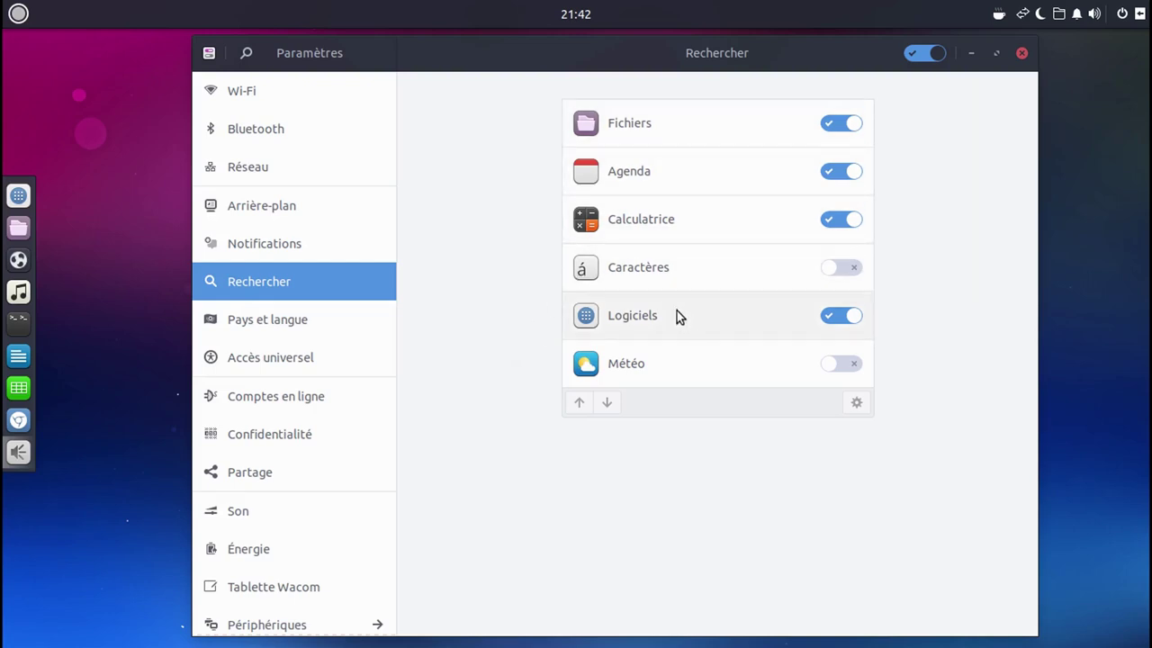
# - Browse the full list of installable languages in the Pays et langue settings, and try to choose Français (Belgique)
pyautogui.click(281, 334)
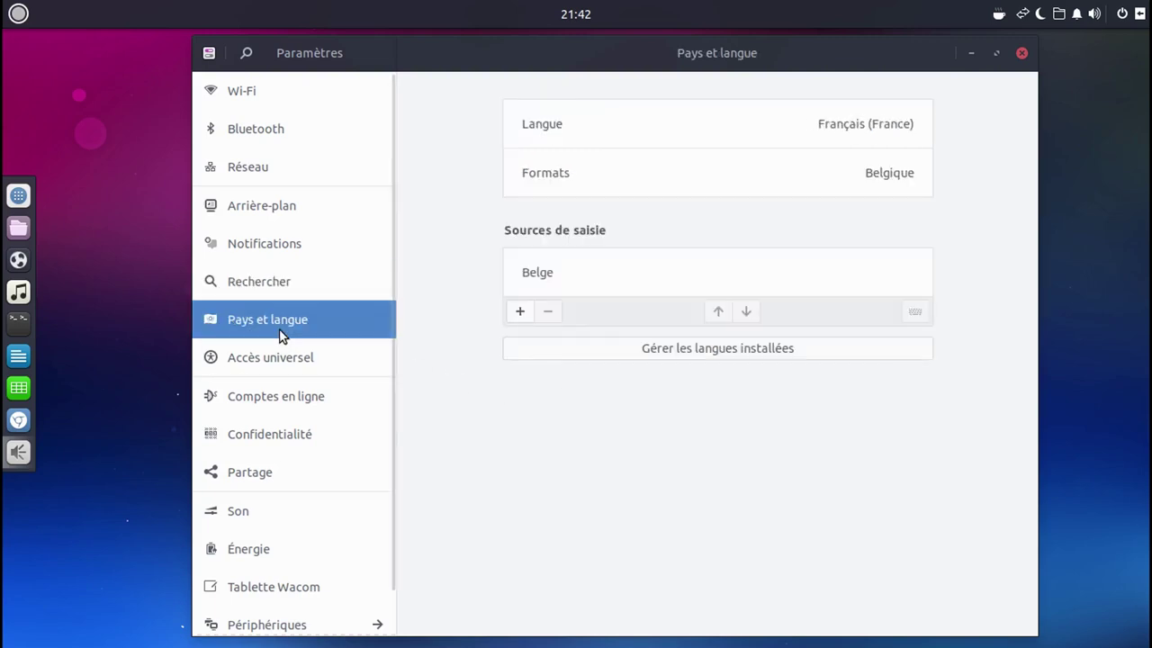
pyautogui.click(846, 133)
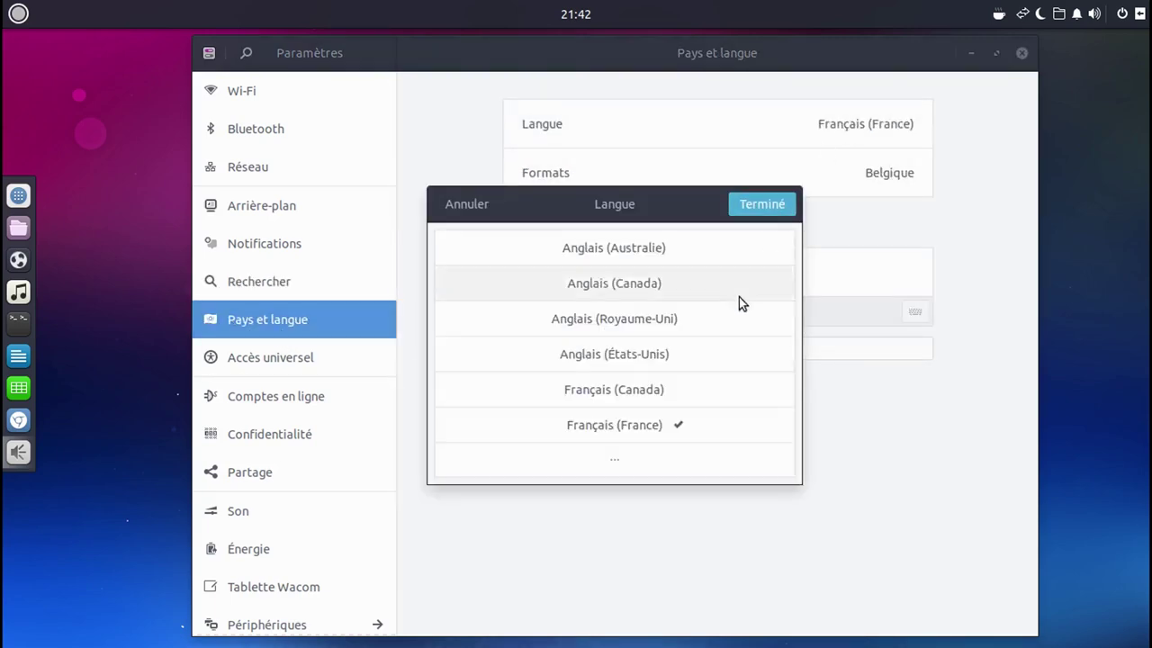
pyautogui.click(627, 460)
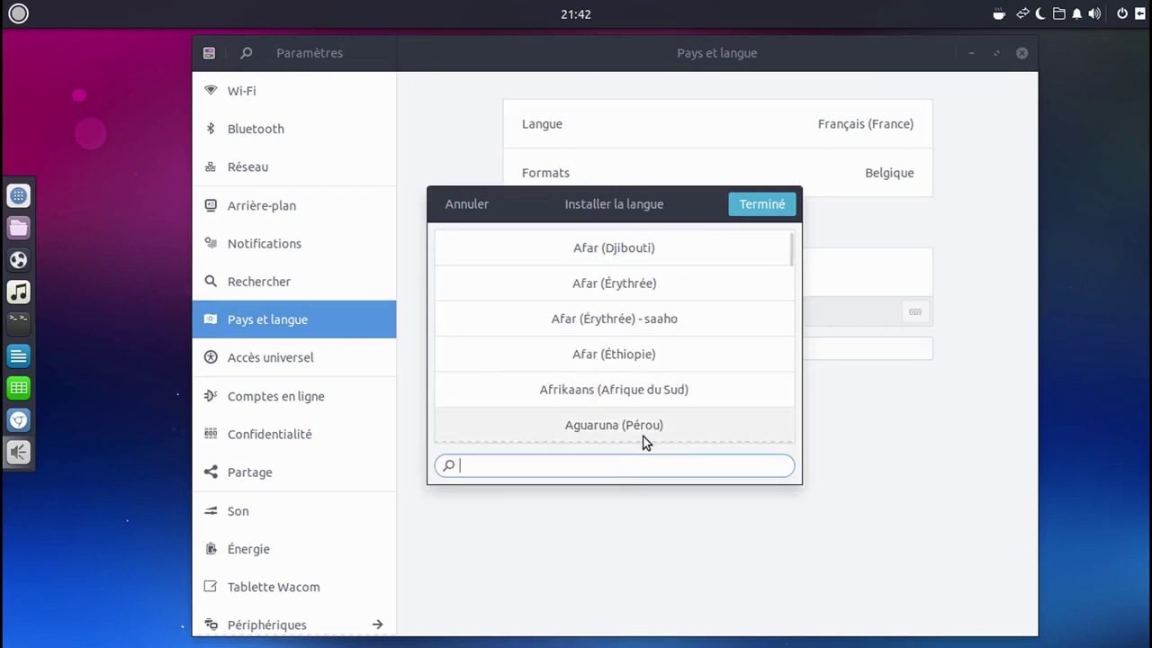
pyautogui.scroll(-2, 648, 423)
pyautogui.scroll(-10, 650, 413)
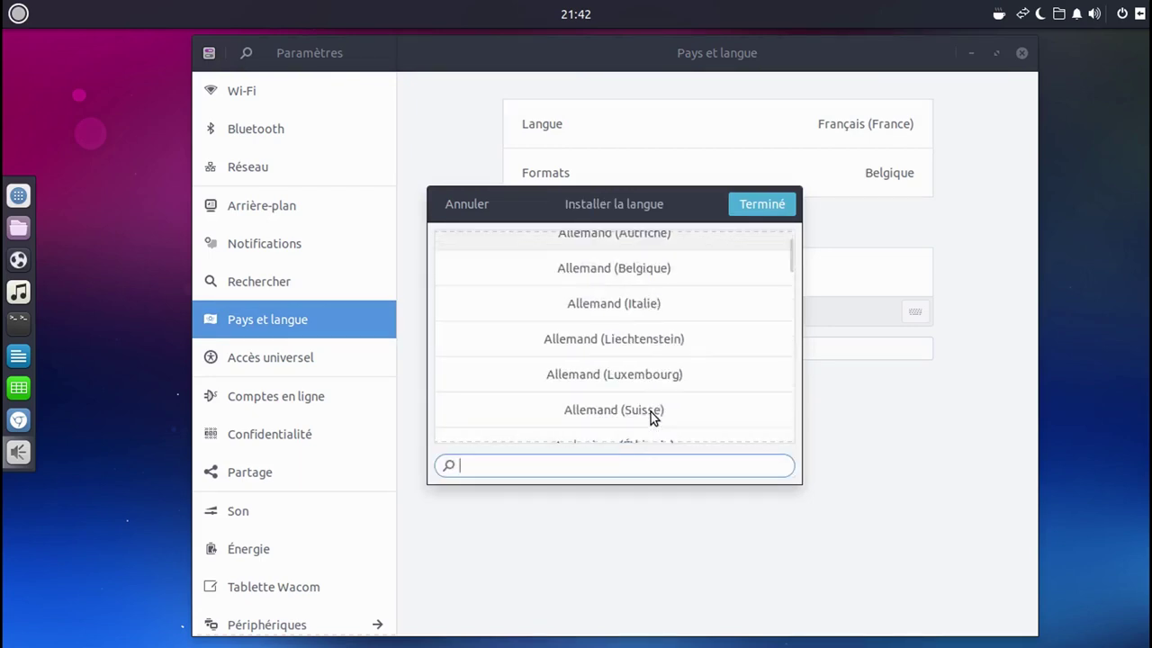
pyautogui.scroll(-12, 651, 414)
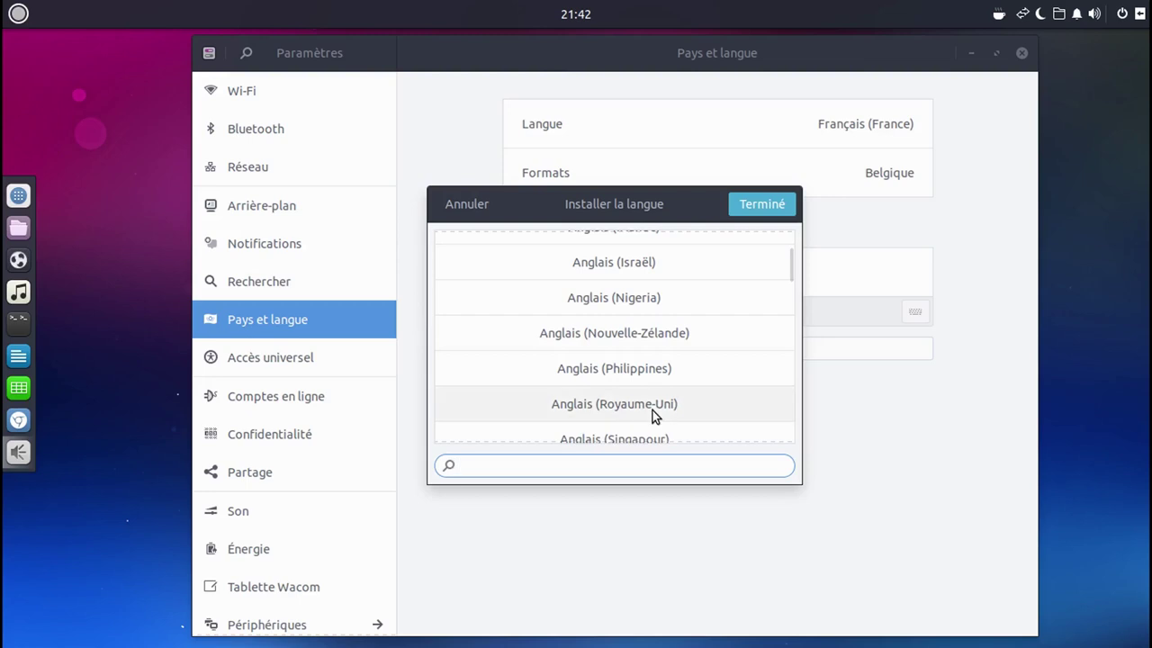
pyautogui.scroll(-9, 671, 404)
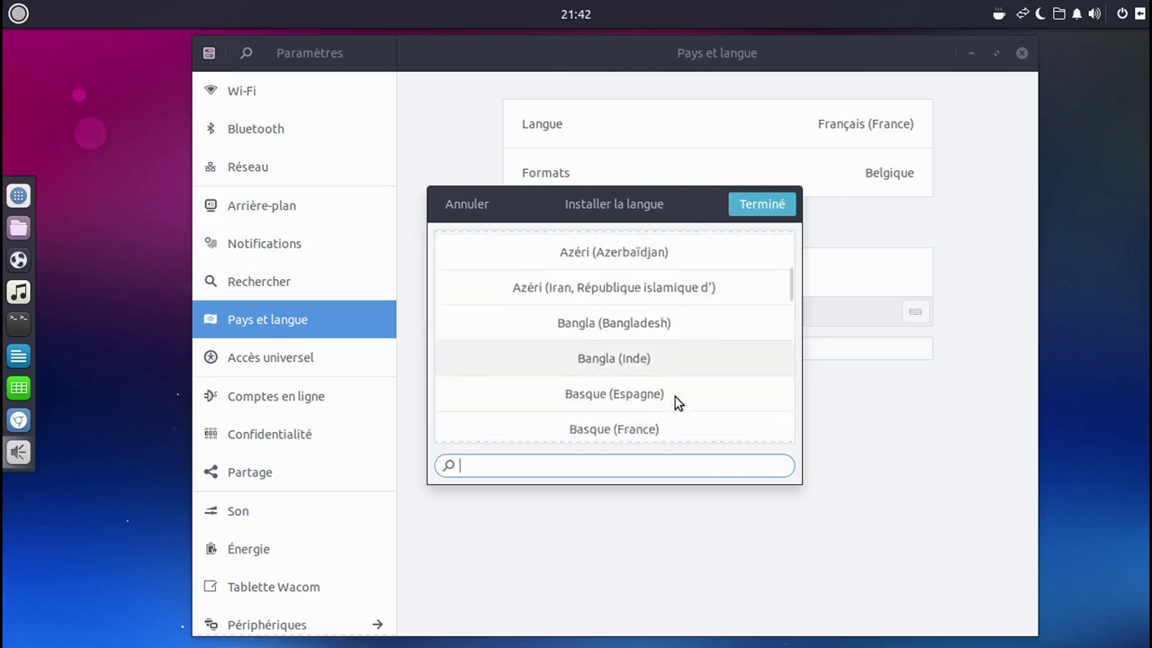
pyautogui.scroll(1, 679, 400)
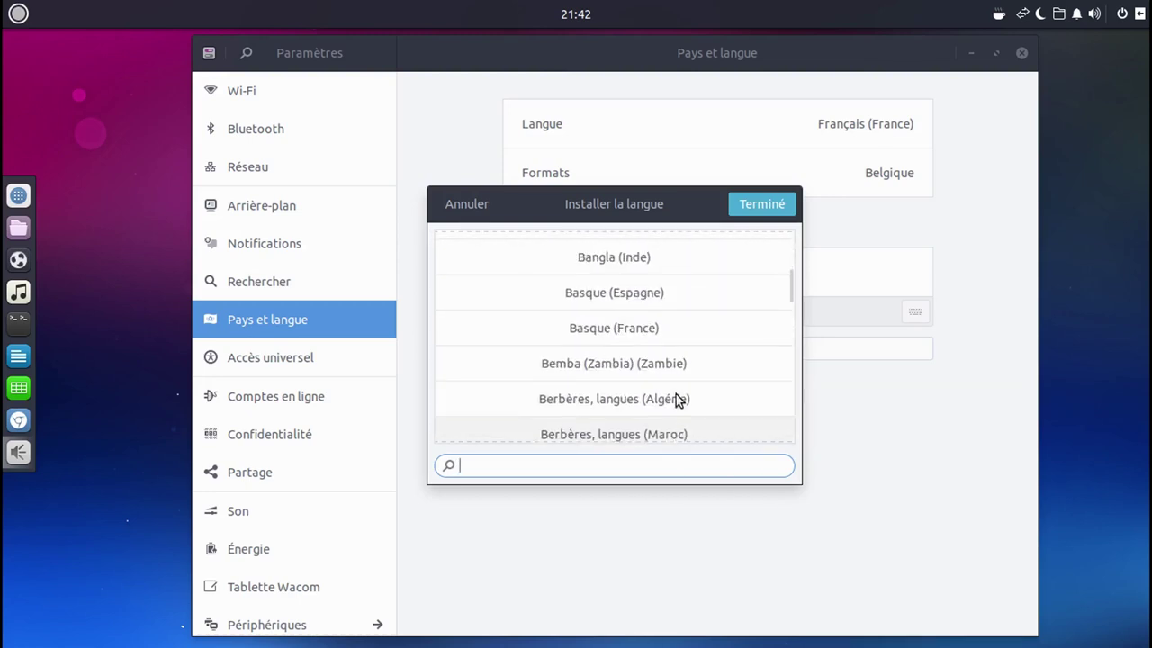
pyautogui.scroll(-14, 678, 401)
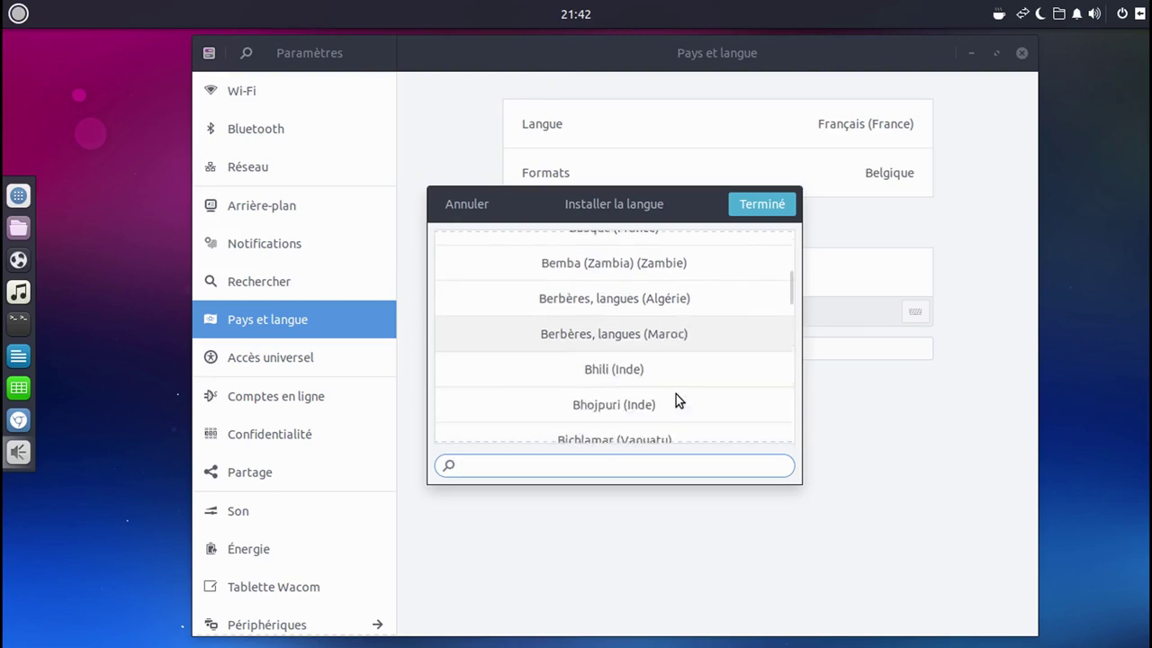
pyautogui.scroll(-20, 679, 398)
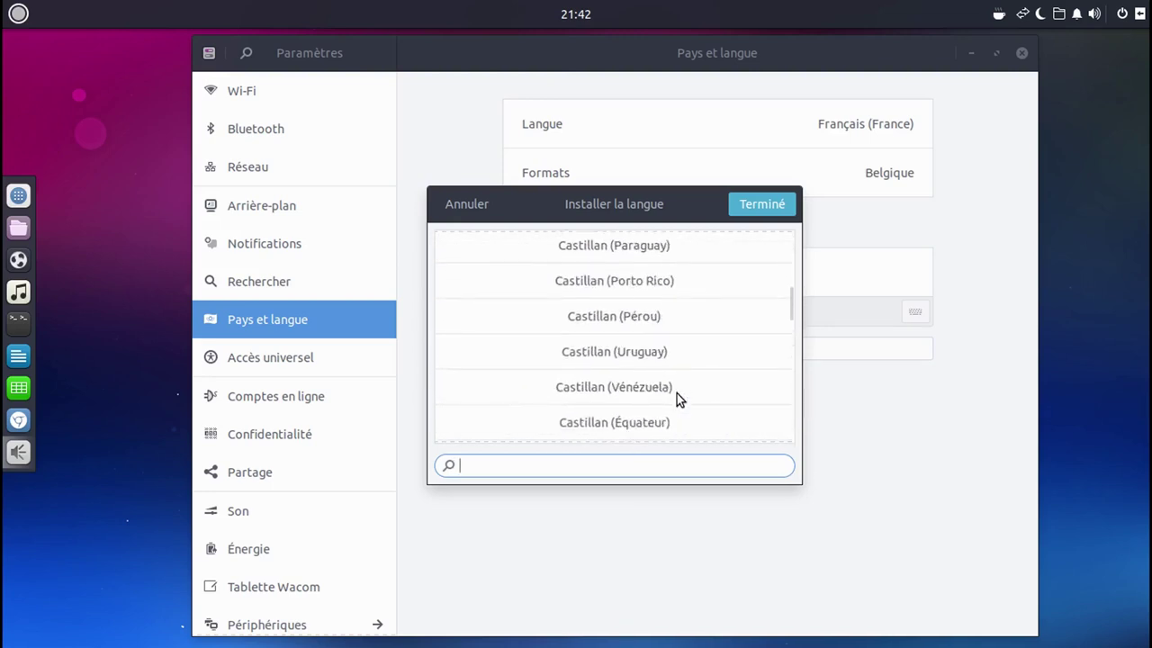
pyautogui.scroll(-20, 676, 393)
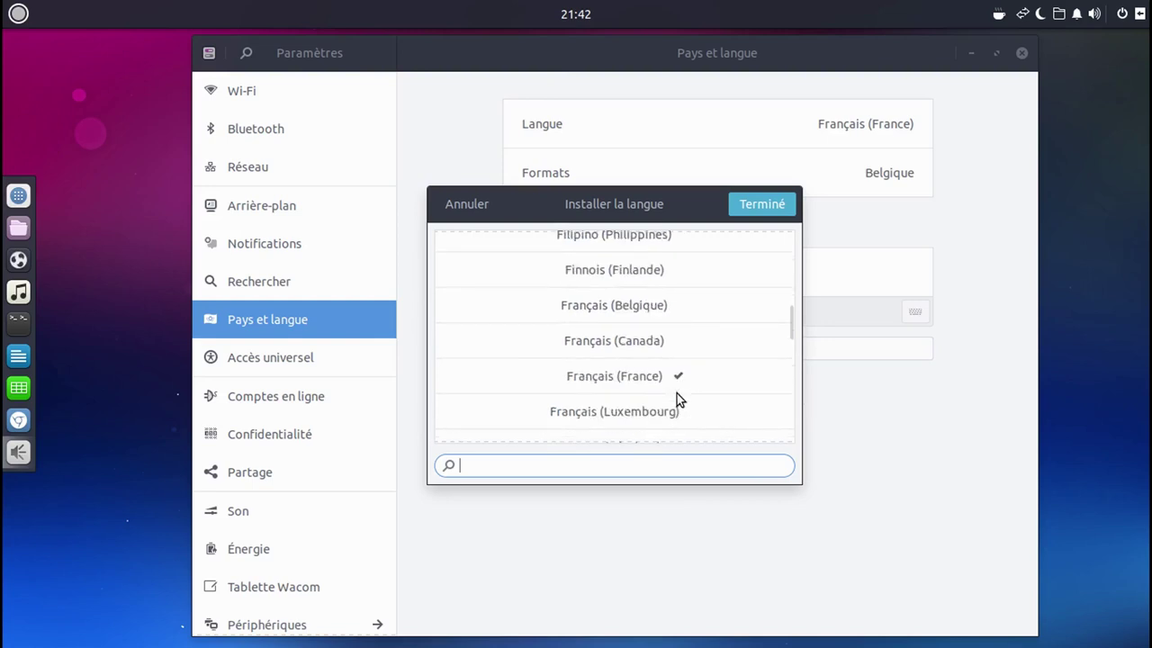
pyautogui.click(651, 315)
pyautogui.click(750, 204)
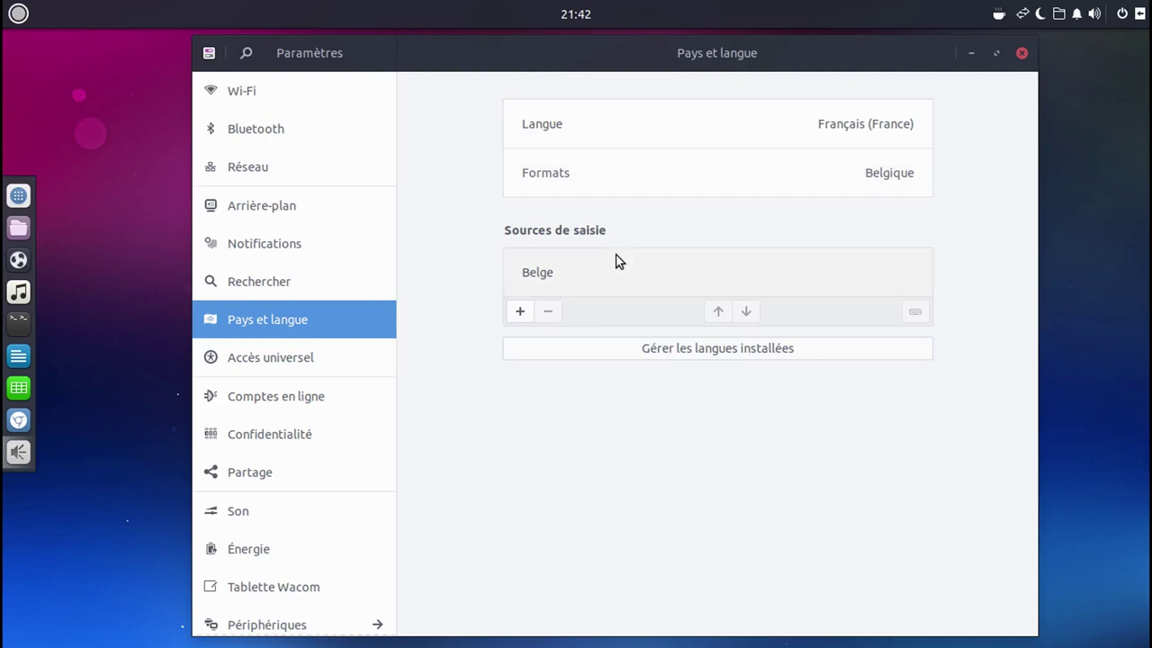
# - View the Accès universel page with its image, sound and input accessibility options
pyautogui.click(297, 371)
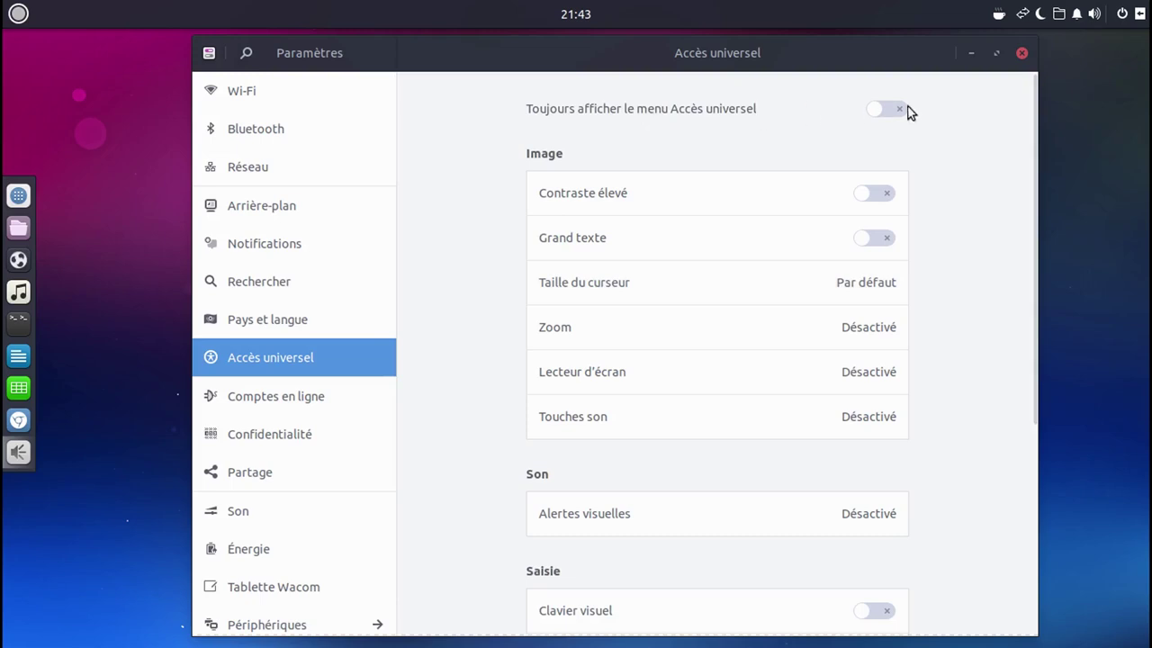
# - View the Comptes en ligne page and expand its list of account providers to the end
pyautogui.click(274, 398)
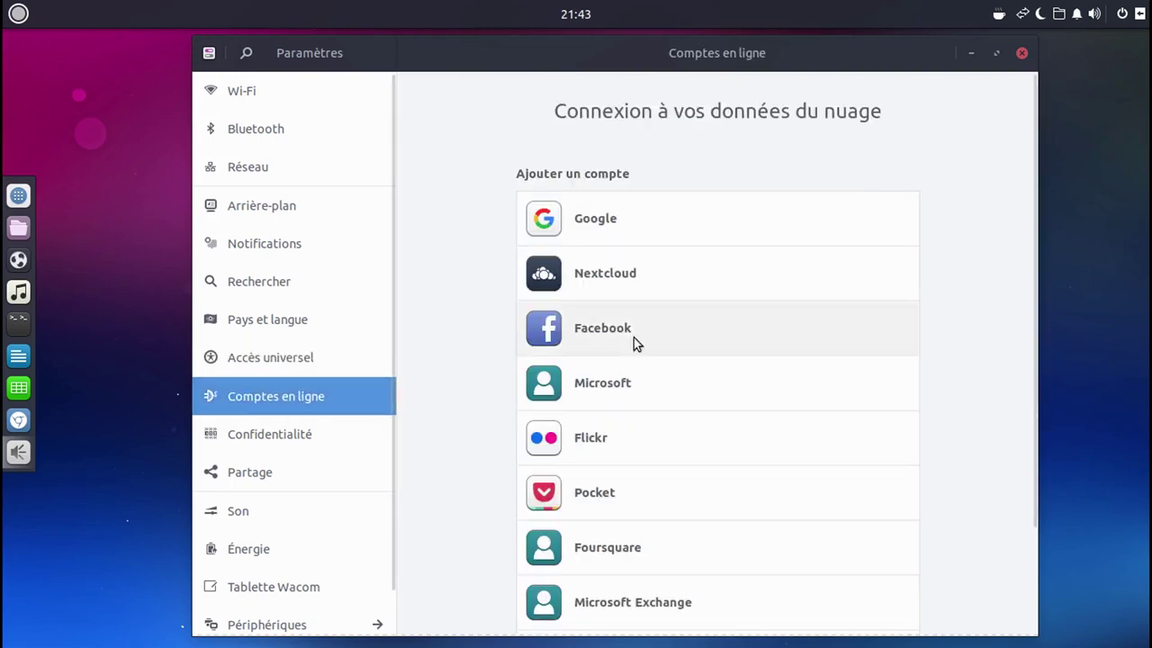
pyautogui.scroll(-3, 956, 367)
pyautogui.scroll(3, 958, 365)
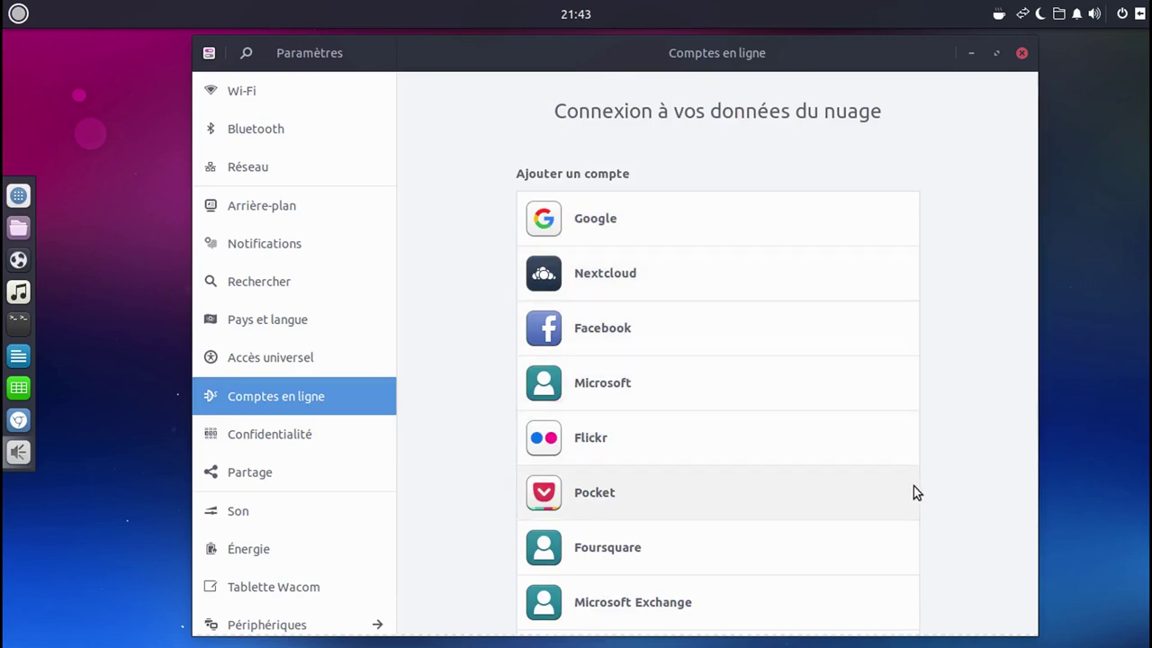
pyautogui.scroll(-3, 913, 485)
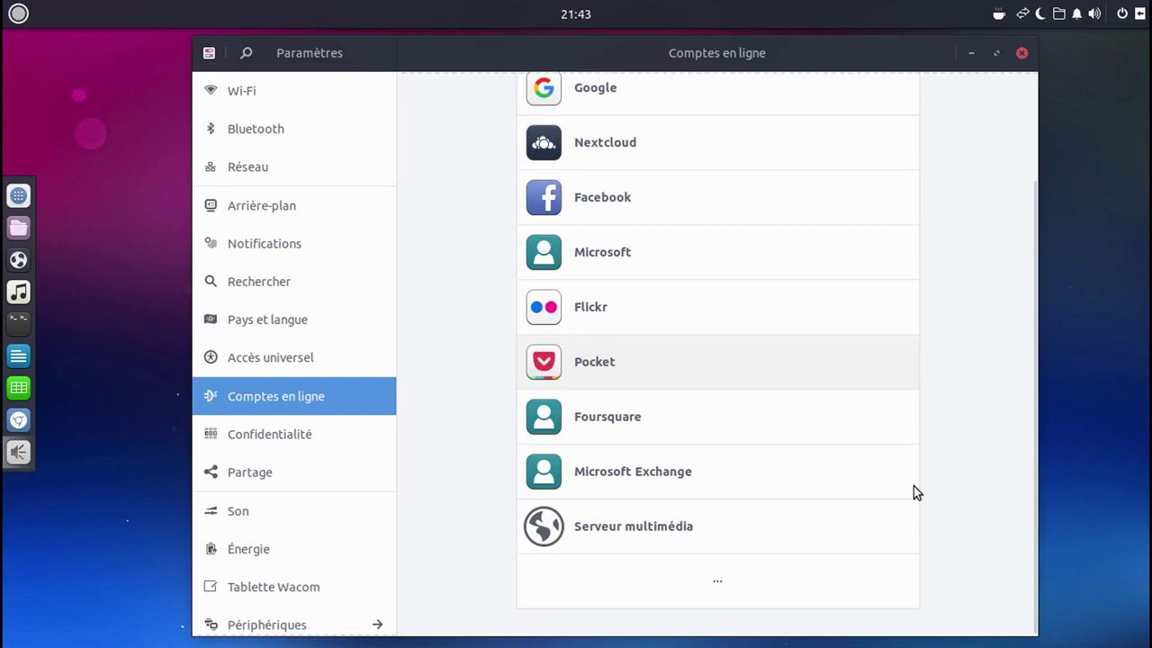
pyautogui.click(744, 577)
pyautogui.scroll(-1, 812, 565)
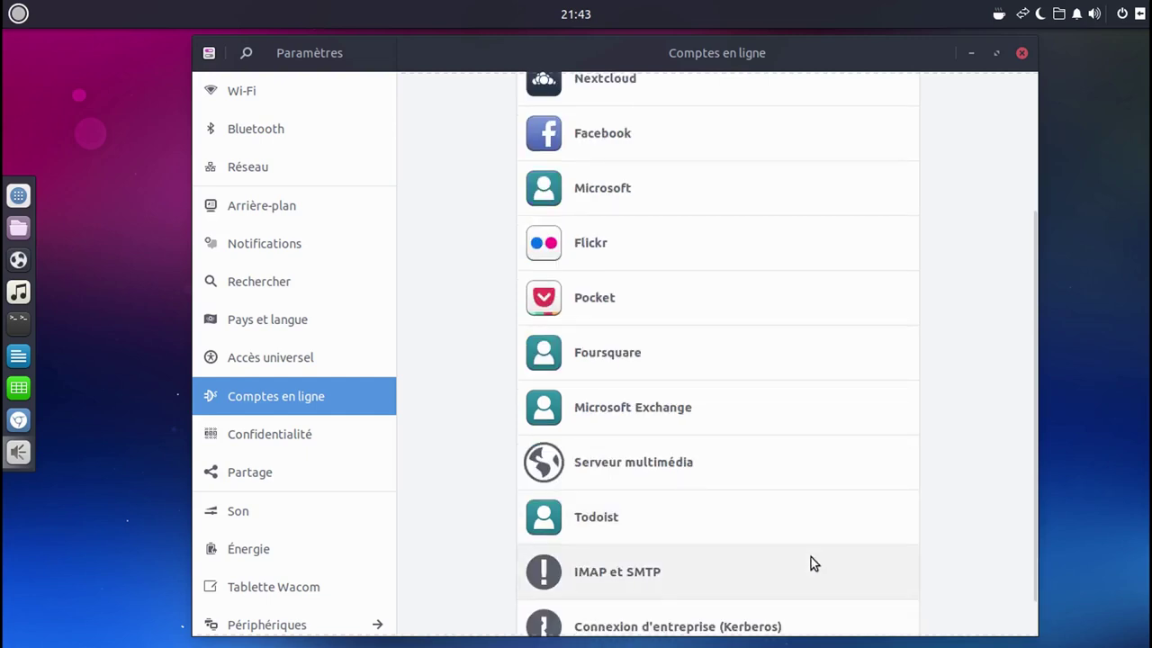
pyautogui.scroll(-1, 810, 557)
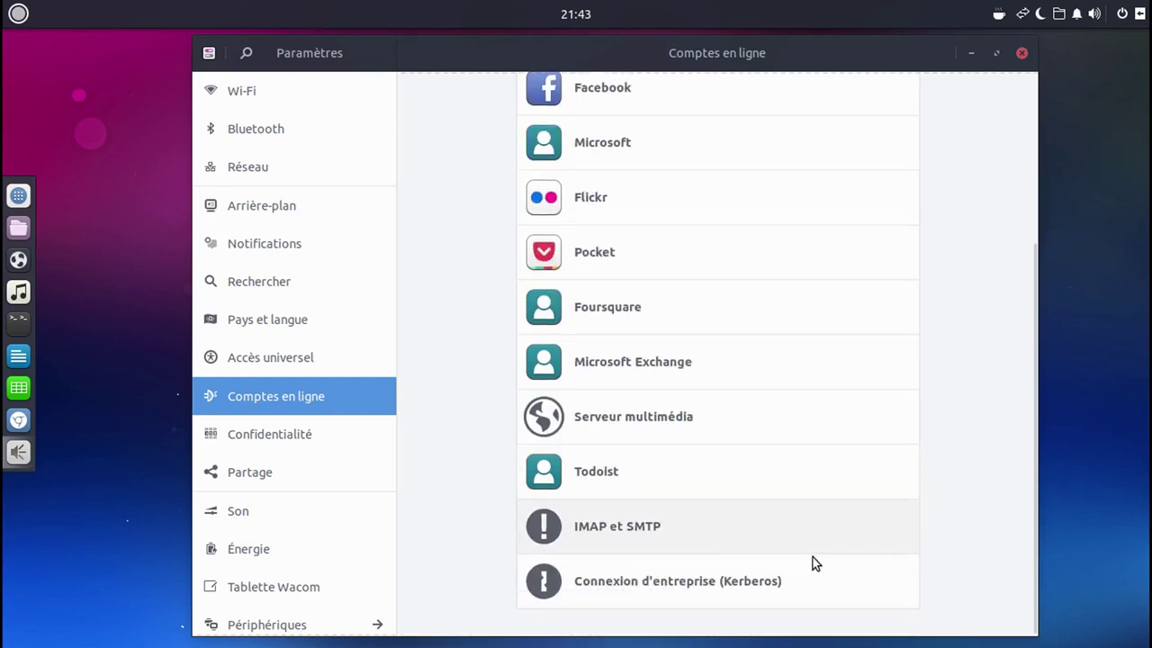
# - View the Confidentialité, Partage, Son, Énergie and Tablette Wacom pages, including the Entrée, Effets sonores and Applications sections of Son
pyautogui.click(315, 430)
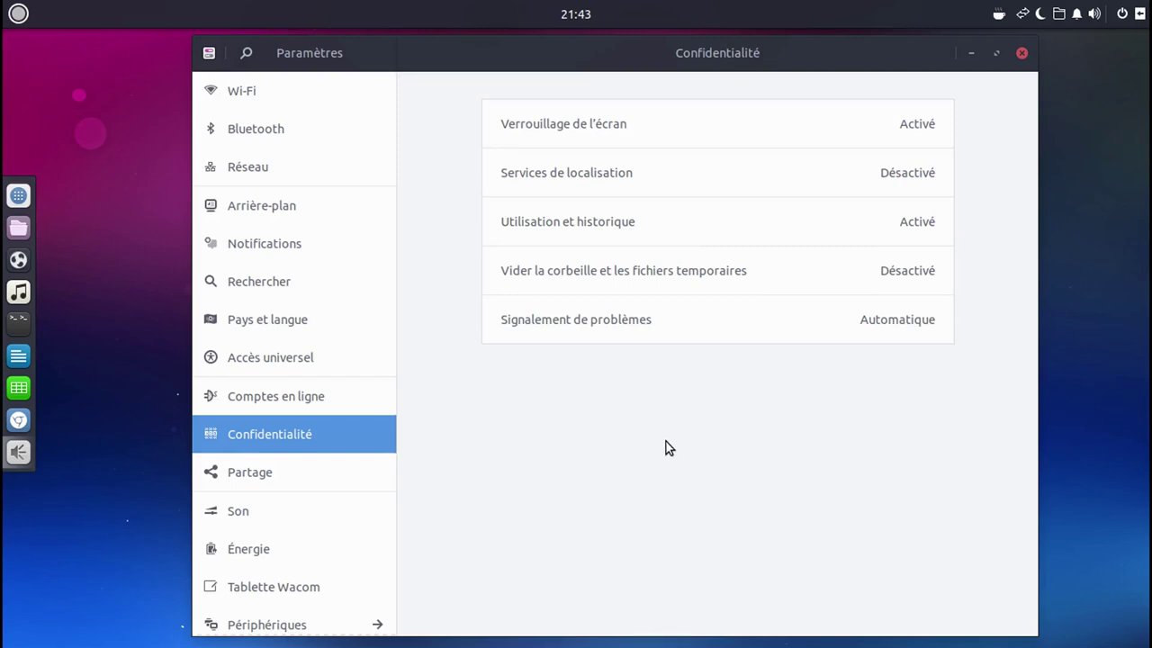
pyautogui.click(322, 490)
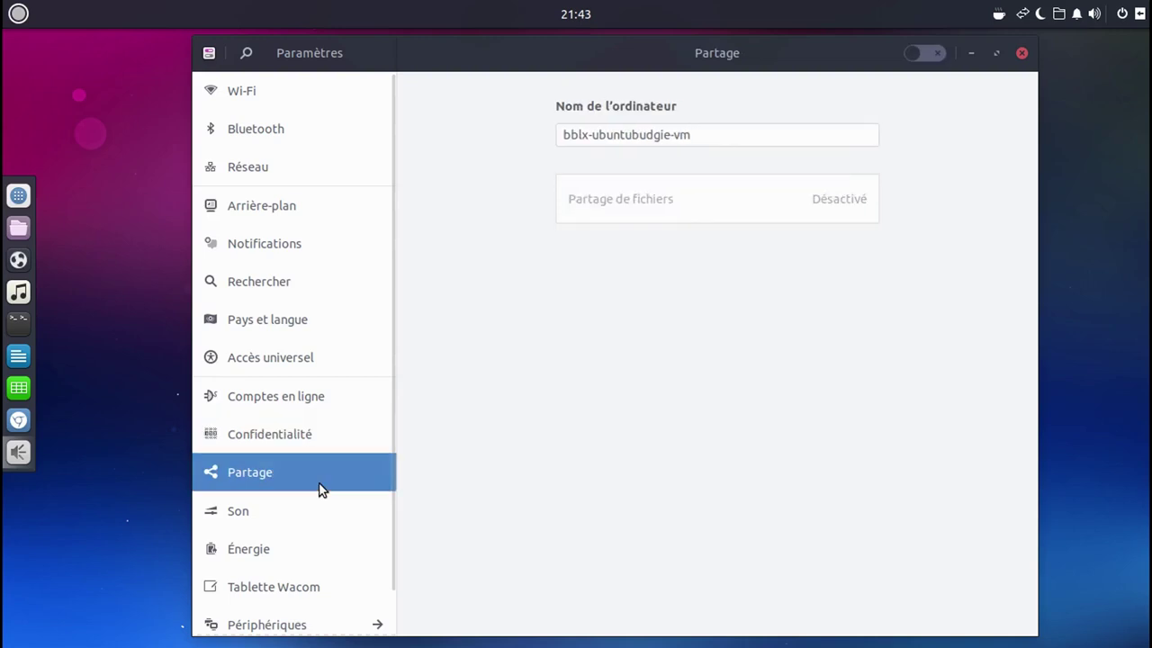
pyautogui.click(323, 508)
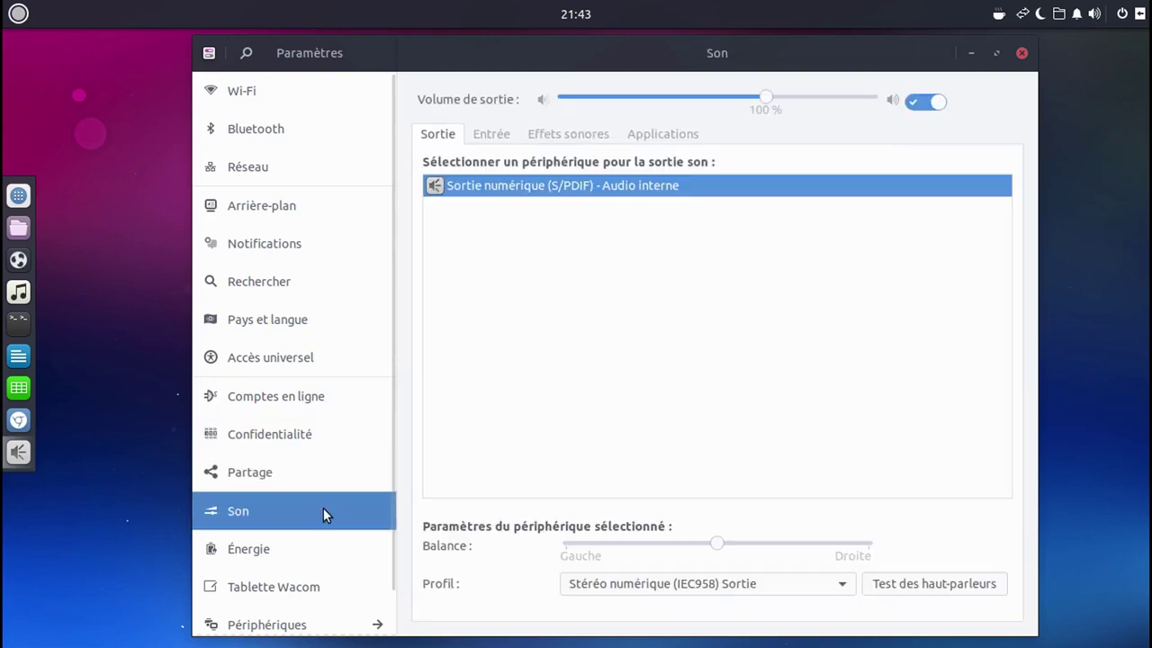
pyautogui.click(491, 139)
pyautogui.click(559, 140)
pyautogui.click(655, 135)
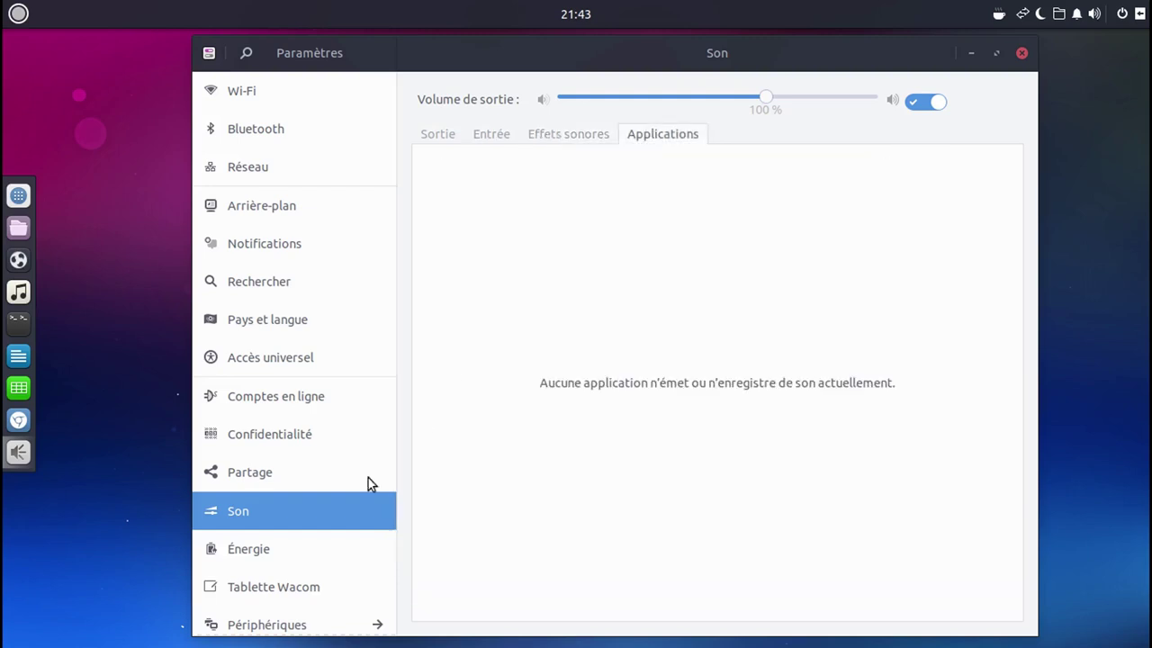
pyautogui.click(258, 552)
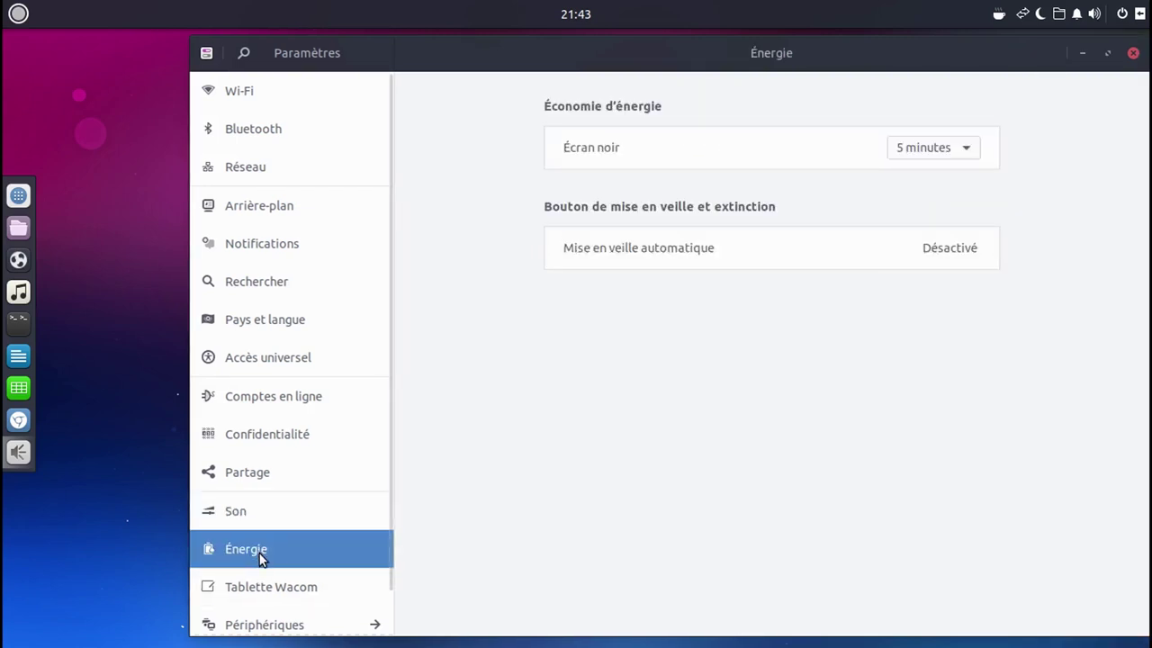
pyautogui.click(325, 587)
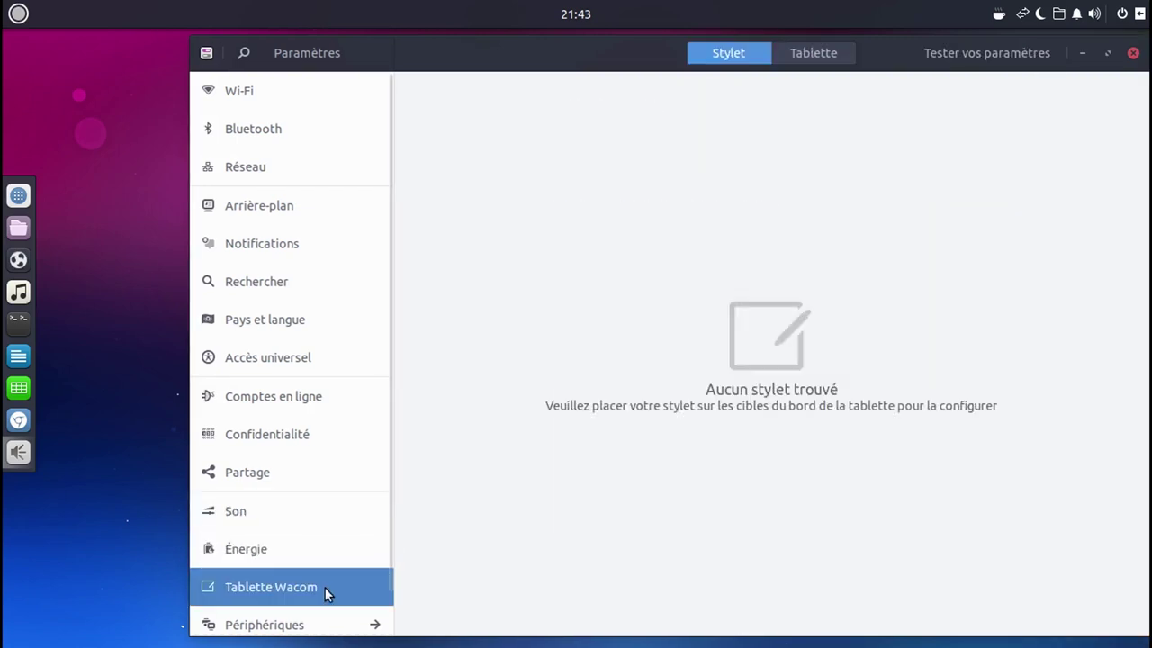
# - View the Périphériques pages for printers, keyboard, mouse, screens, removable media and colour, and return to the main settings list
pyautogui.scroll(-1, 325, 587)
pyautogui.click(304, 574)
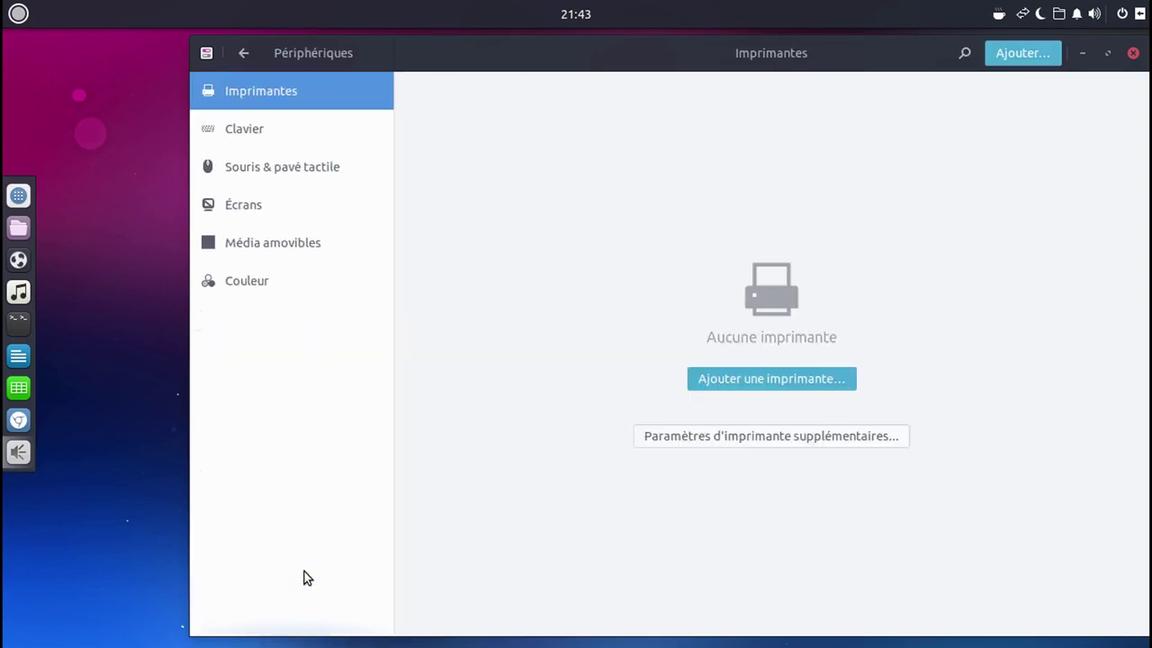
pyautogui.click(303, 135)
pyautogui.click(309, 166)
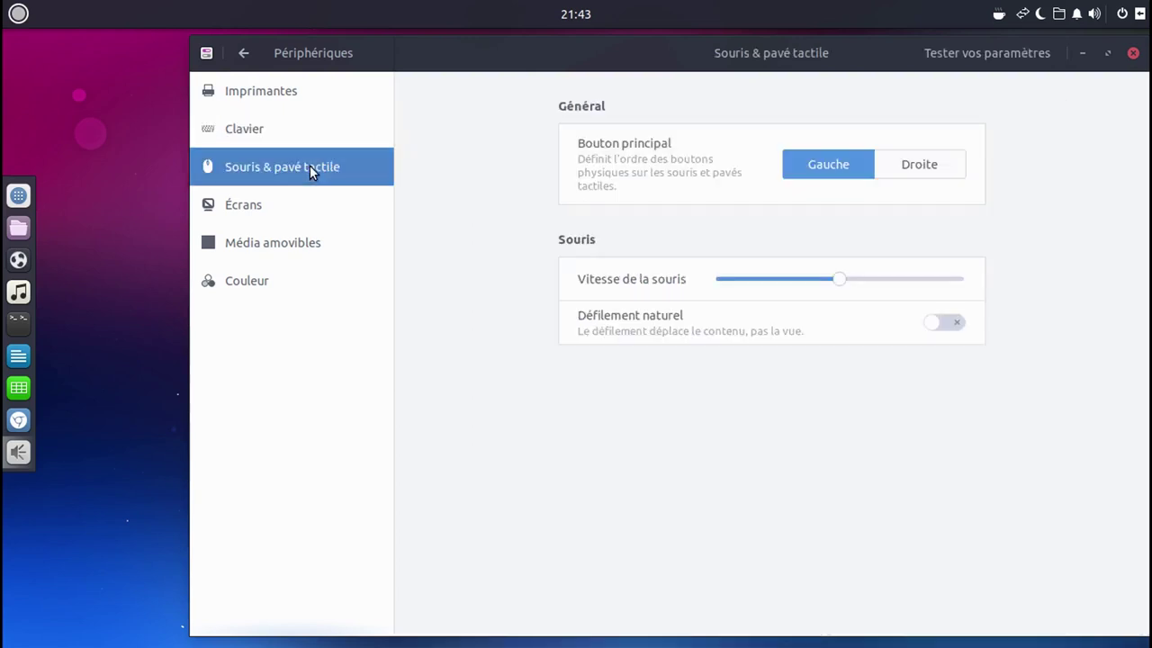
pyautogui.click(304, 204)
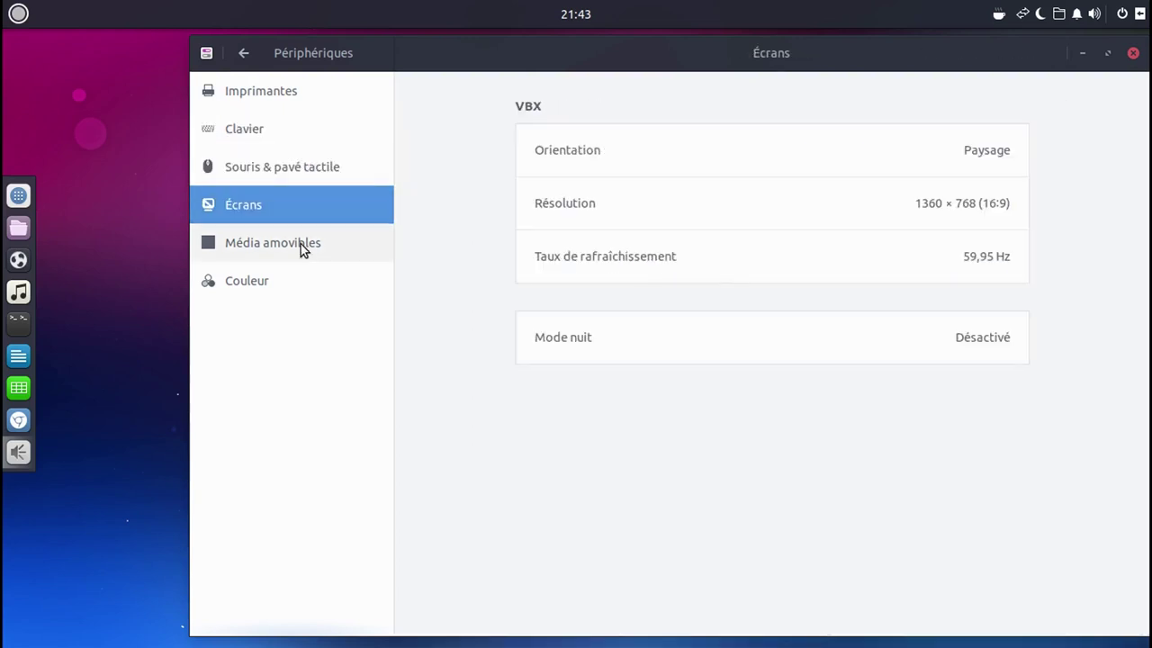
pyautogui.click(300, 244)
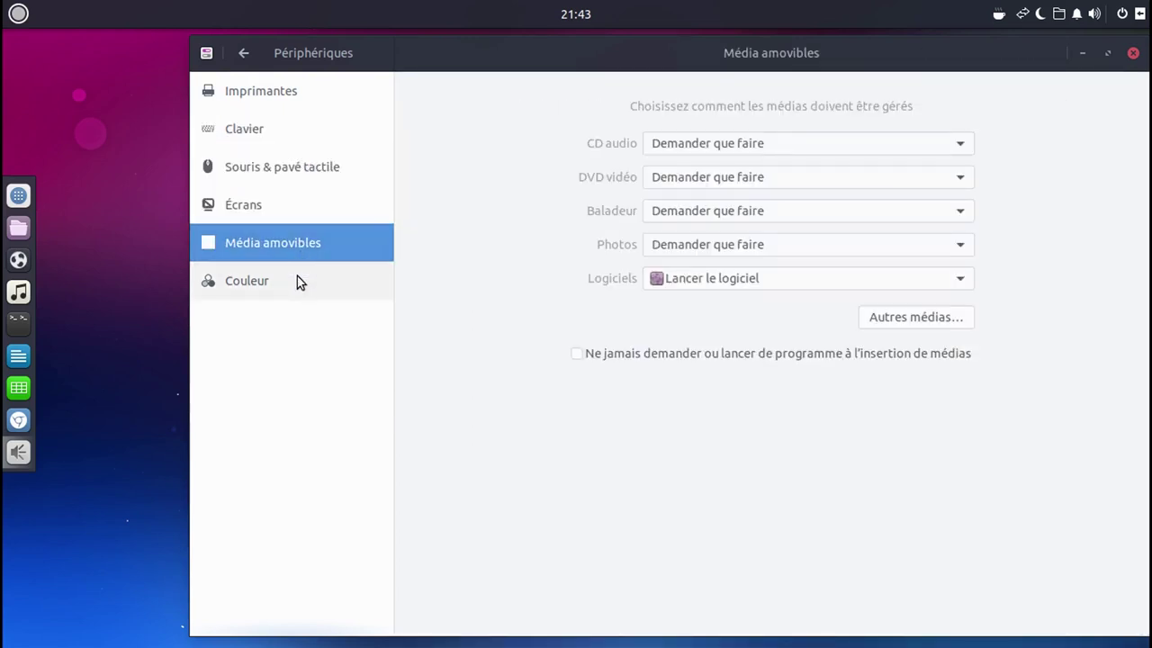
pyautogui.click(297, 276)
pyautogui.click(243, 52)
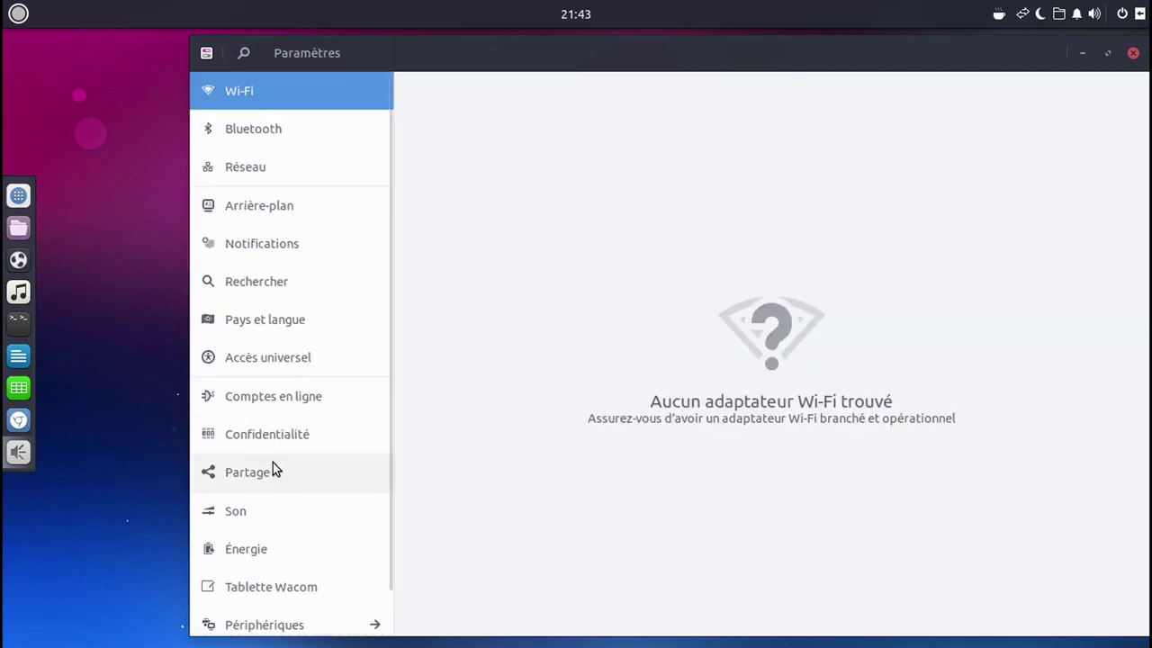
# - View the system overview, default applications and removable media sections of the Détails page
pyautogui.scroll(-1, 273, 463)
pyautogui.click(268, 614)
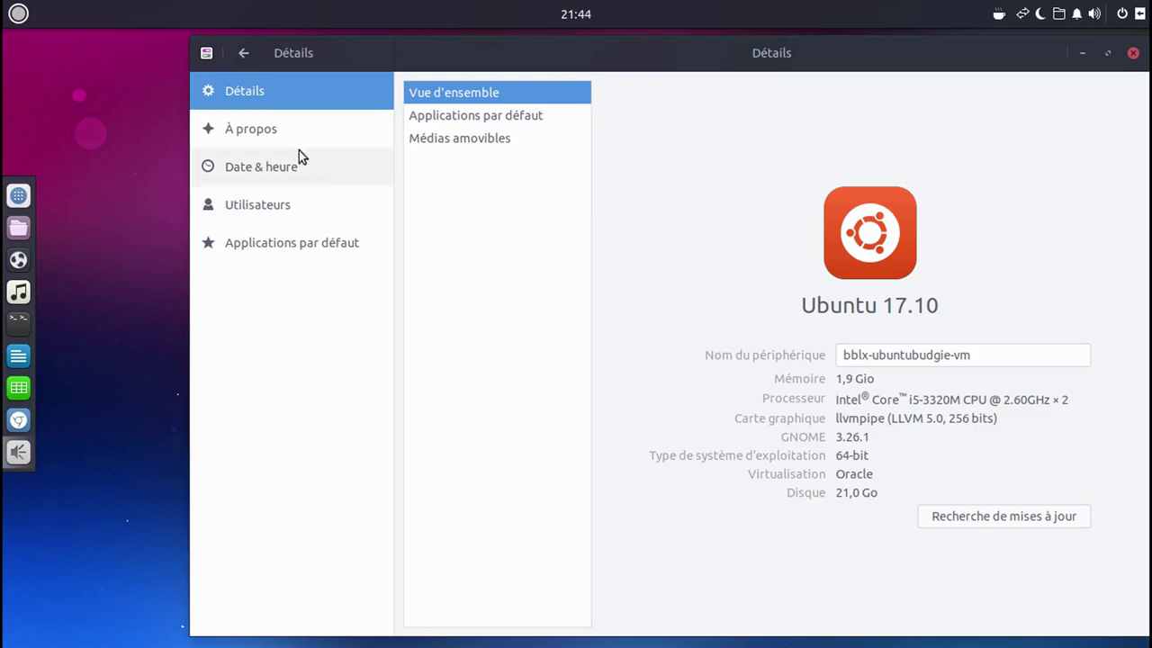
pyautogui.click(481, 113)
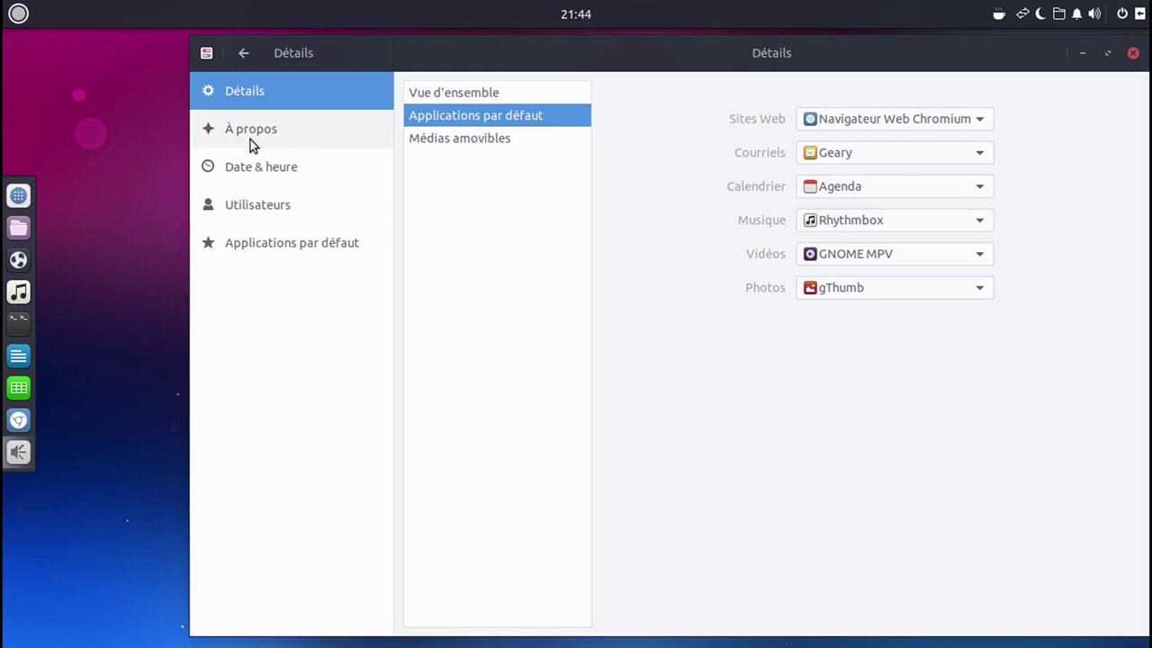
pyautogui.click(466, 142)
# - Compare À propos with the Détails overview, and view the Date & heure, Utilisateurs and Applications par défaut pages
pyautogui.click(322, 122)
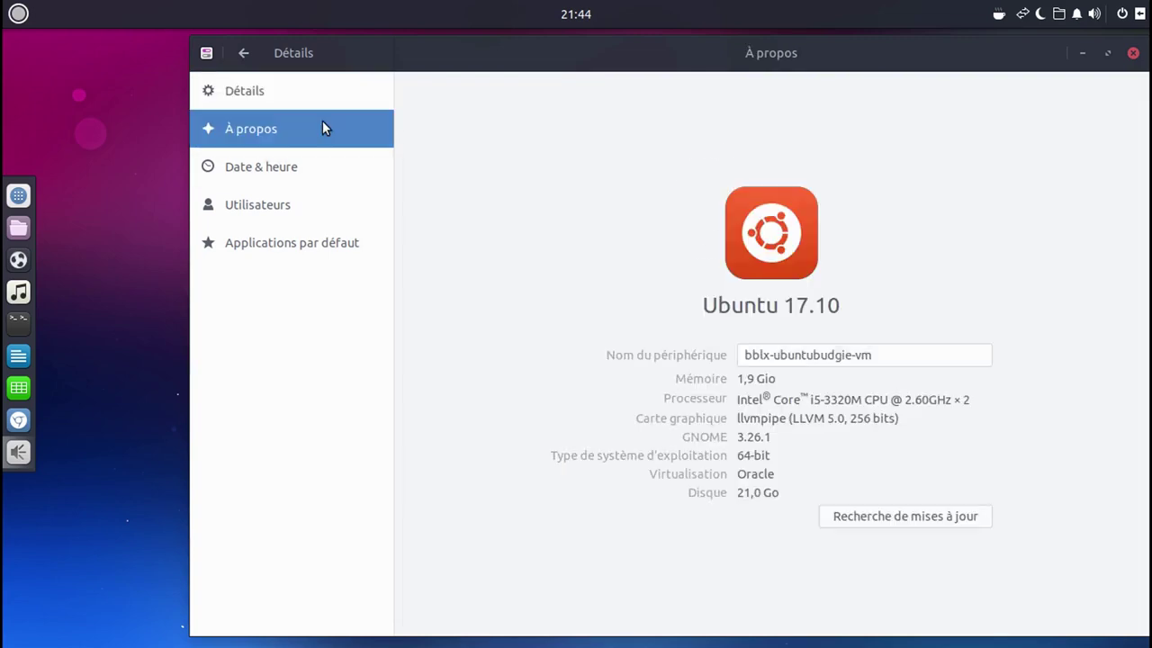
pyautogui.click(292, 168)
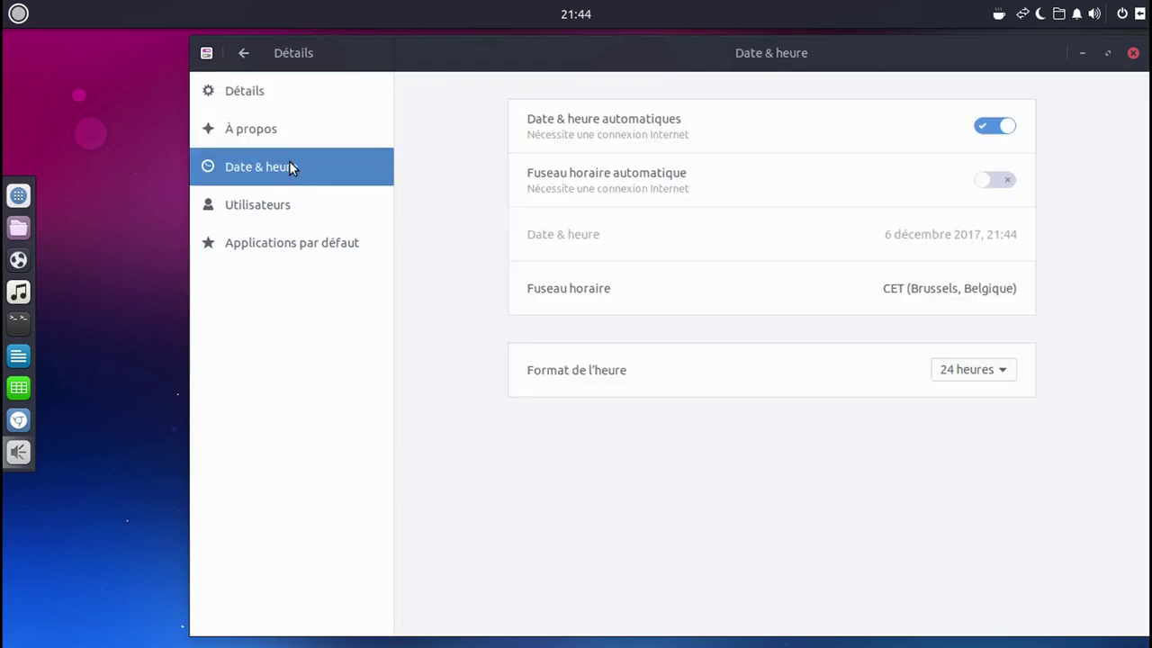
pyautogui.click(283, 131)
pyautogui.click(267, 101)
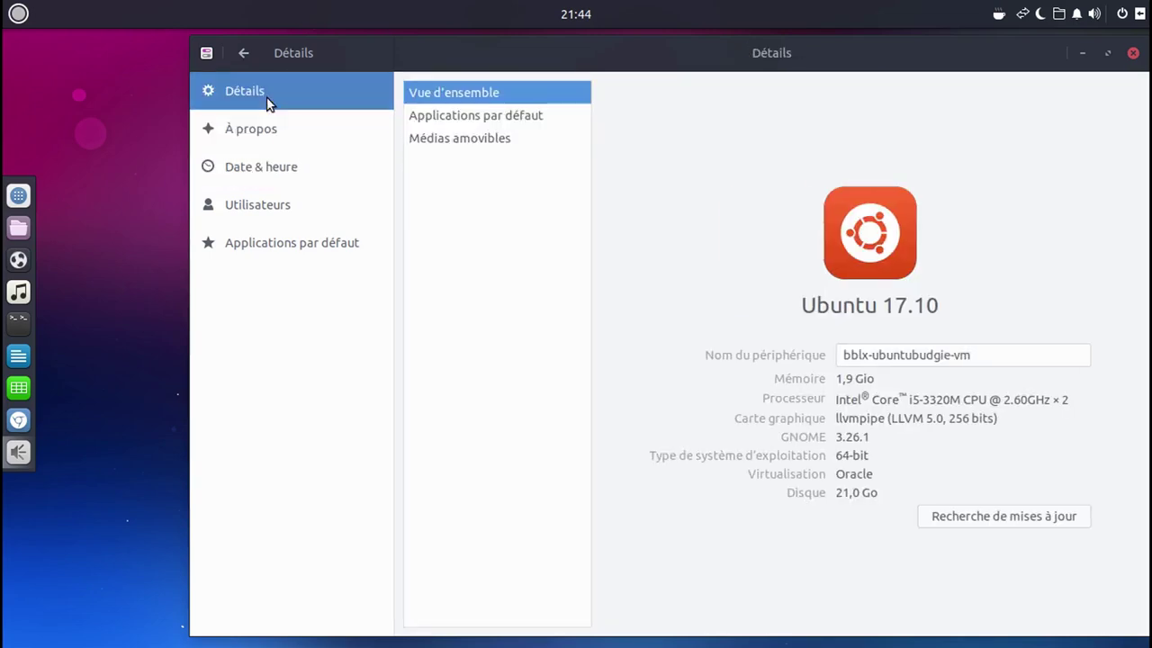
pyautogui.click(273, 120)
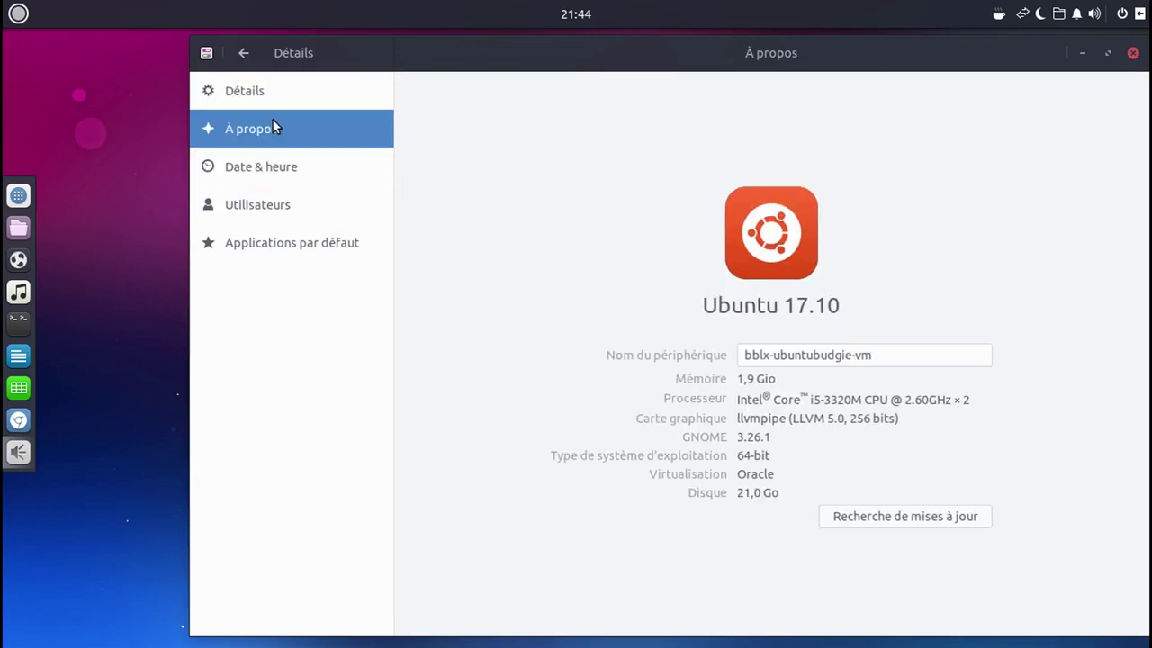
pyautogui.click(273, 179)
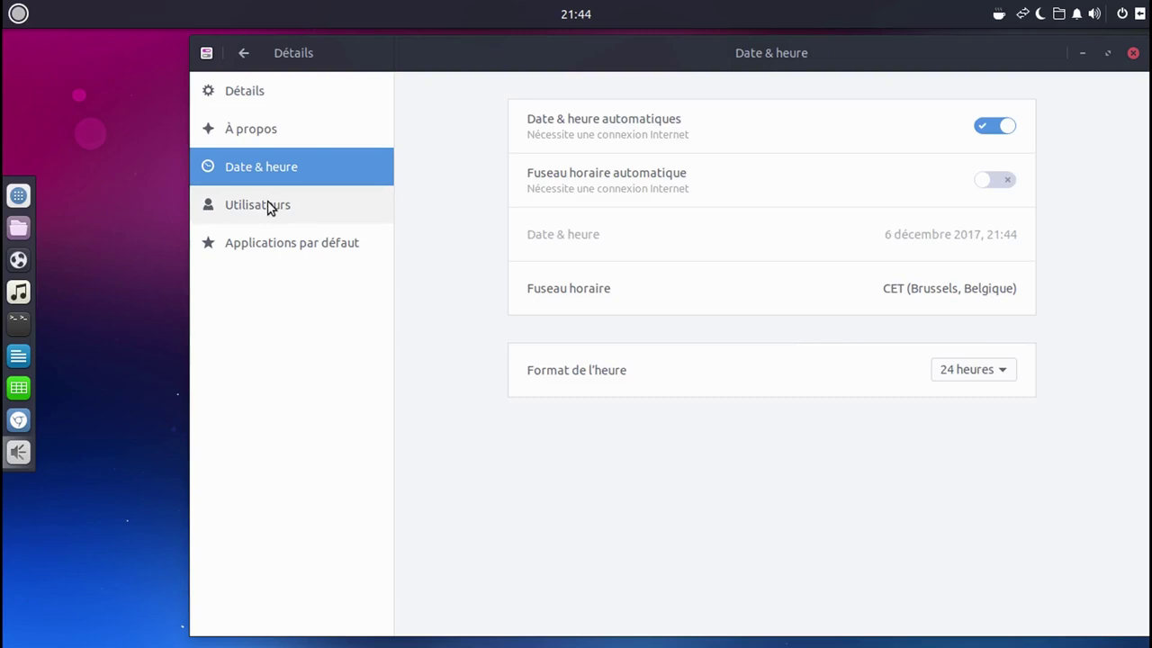
pyautogui.click(267, 206)
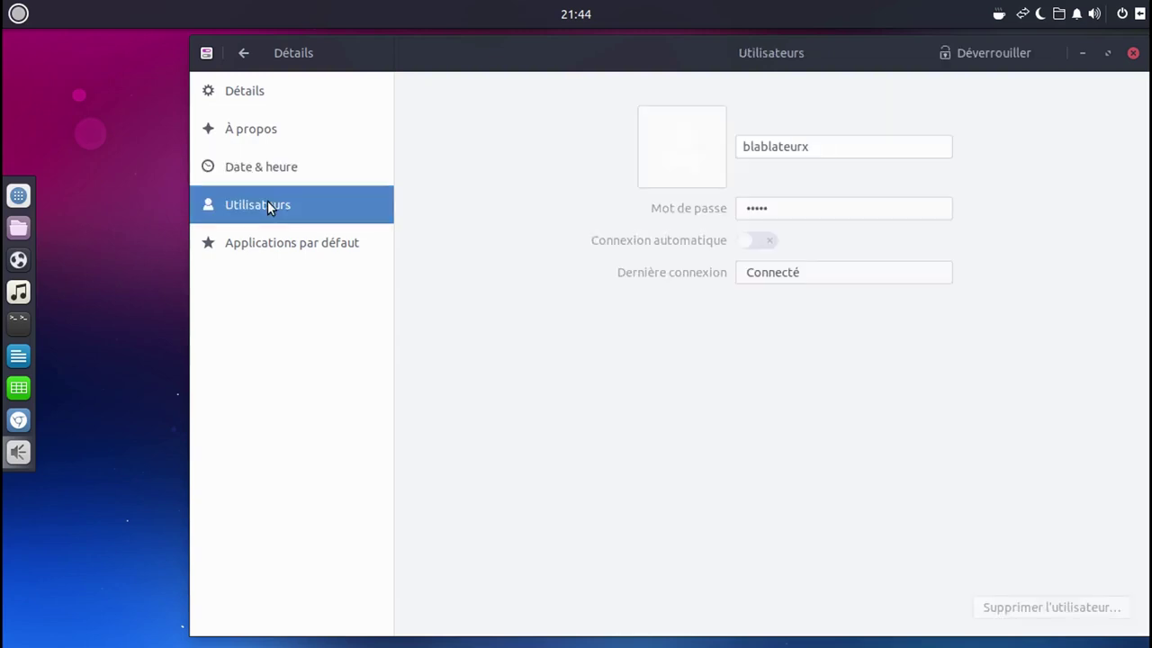
pyautogui.click(317, 250)
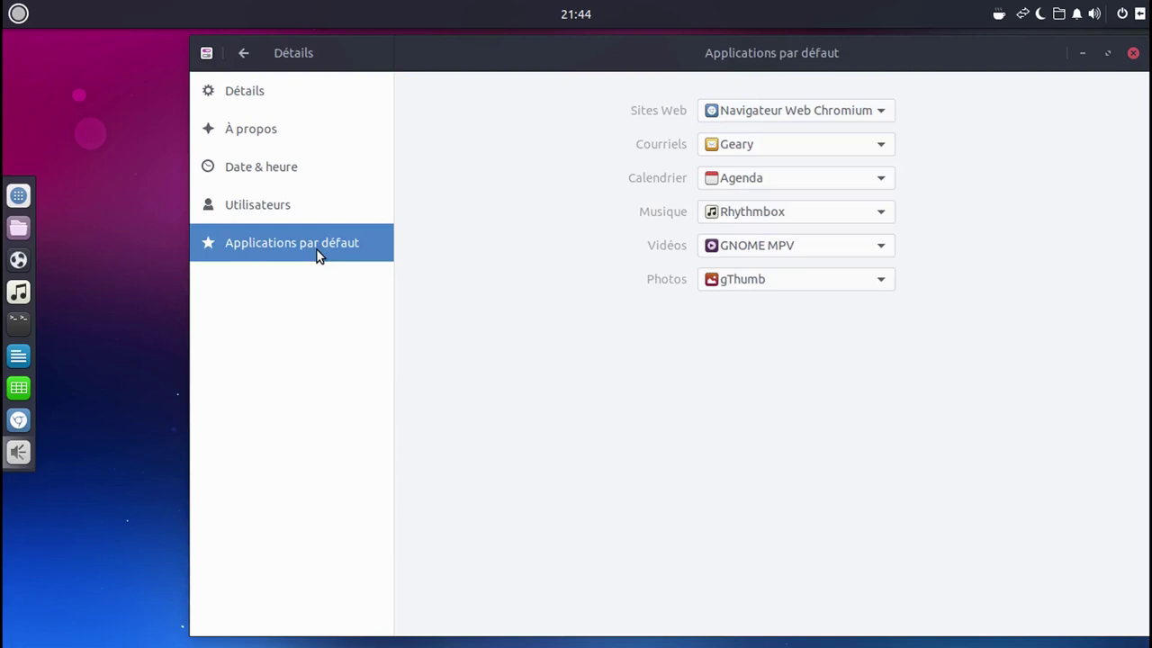
# - Return to the main settings list and close the Paramètres window
pyautogui.click(242, 53)
pyautogui.scroll(-2, 297, 522)
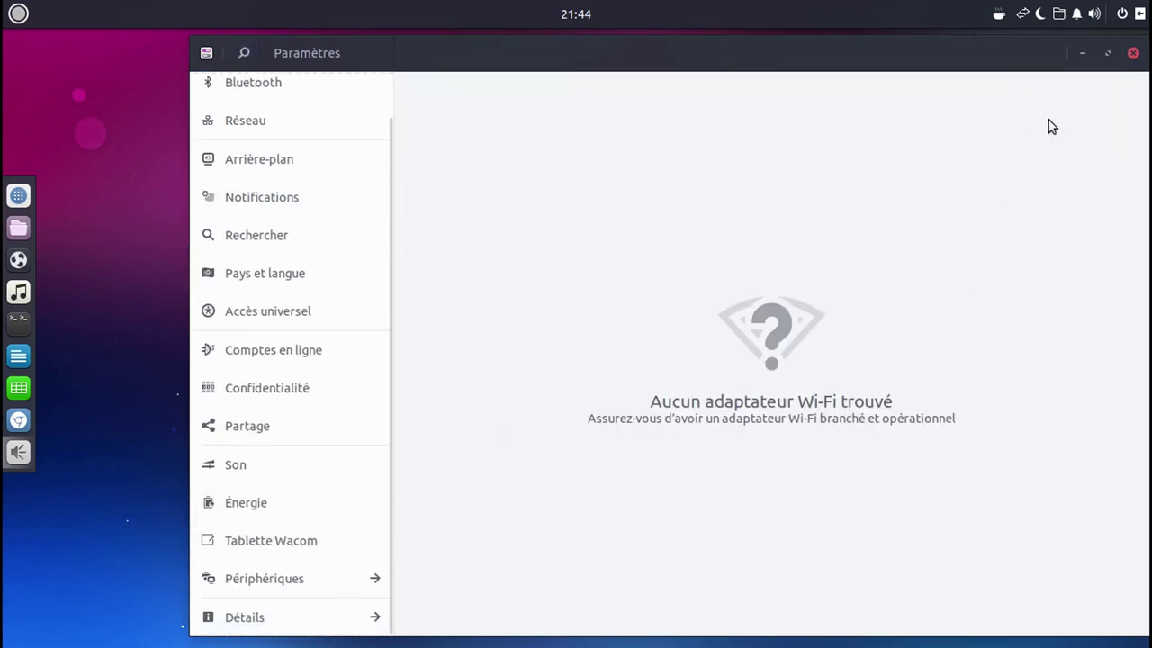
pyautogui.click(1133, 53)
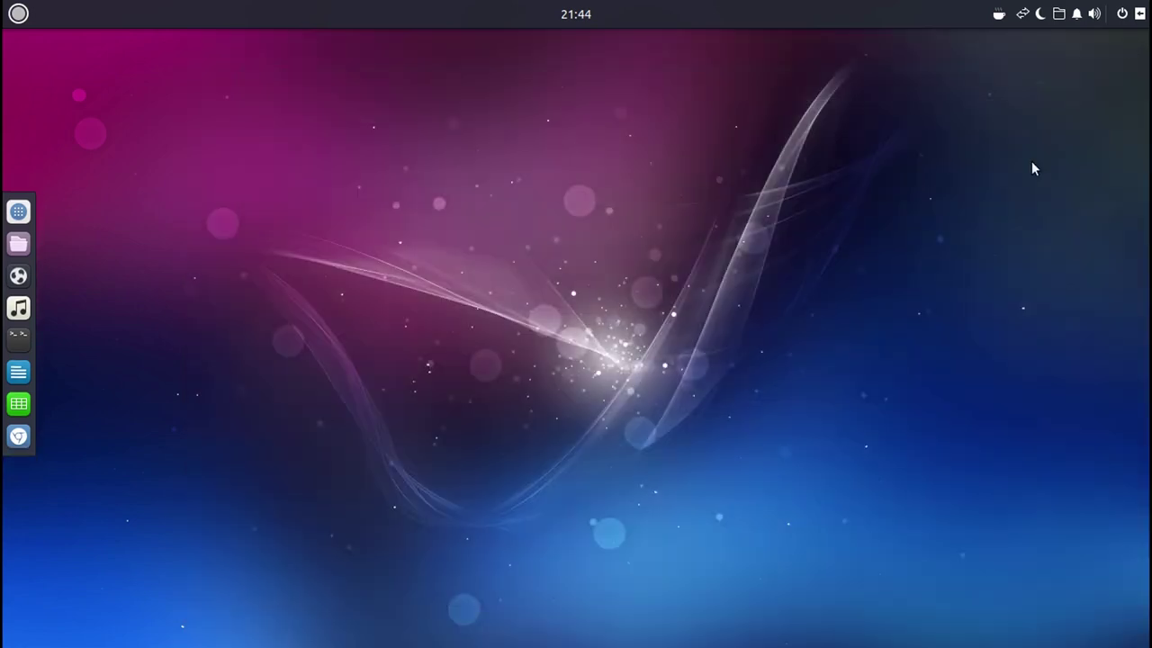
# - Briefly show the applets sidebar, view the sound settings reached from the volume indicator, and close them
pyautogui.click(1139, 15)
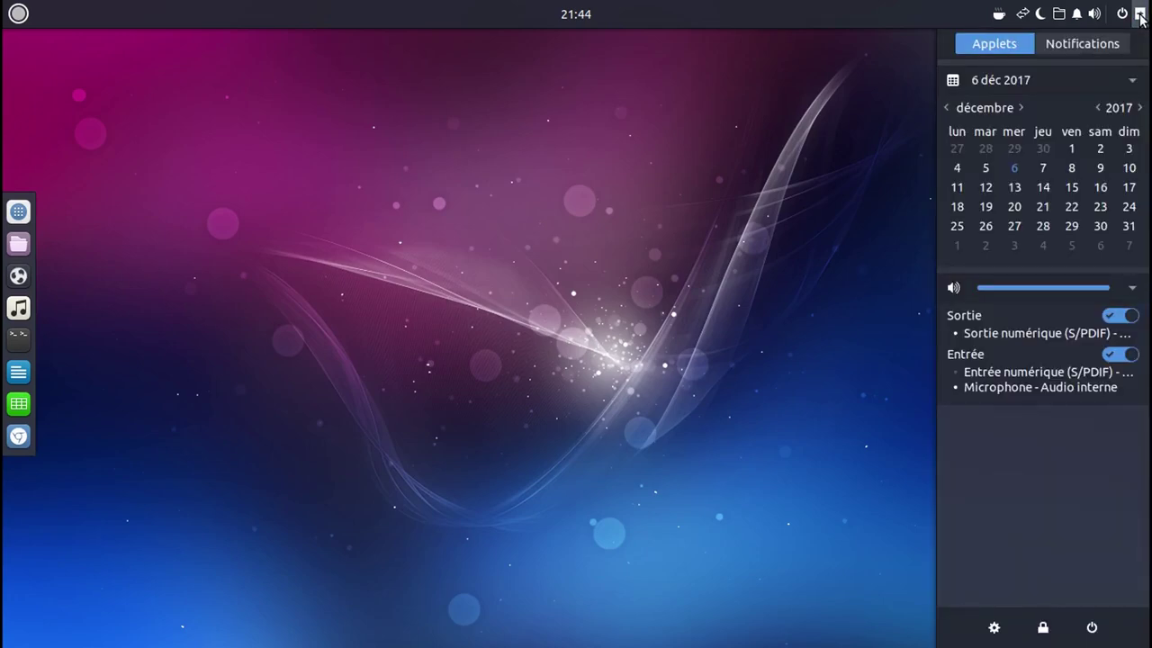
pyautogui.click(1140, 15)
pyautogui.click(1094, 14)
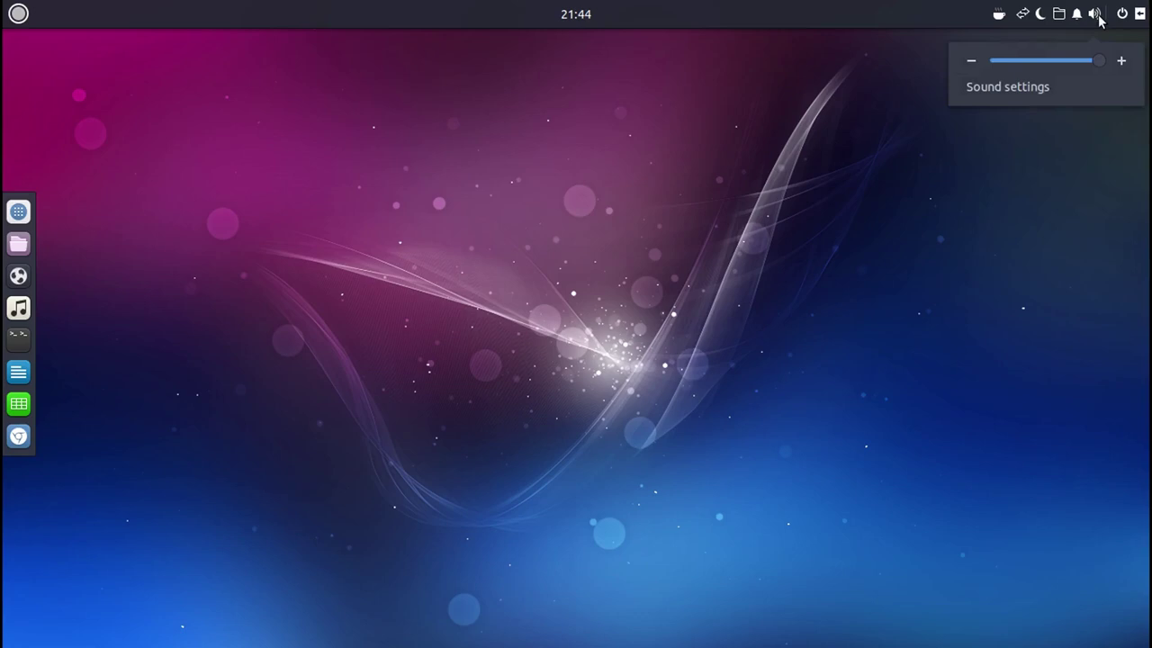
pyautogui.click(1061, 93)
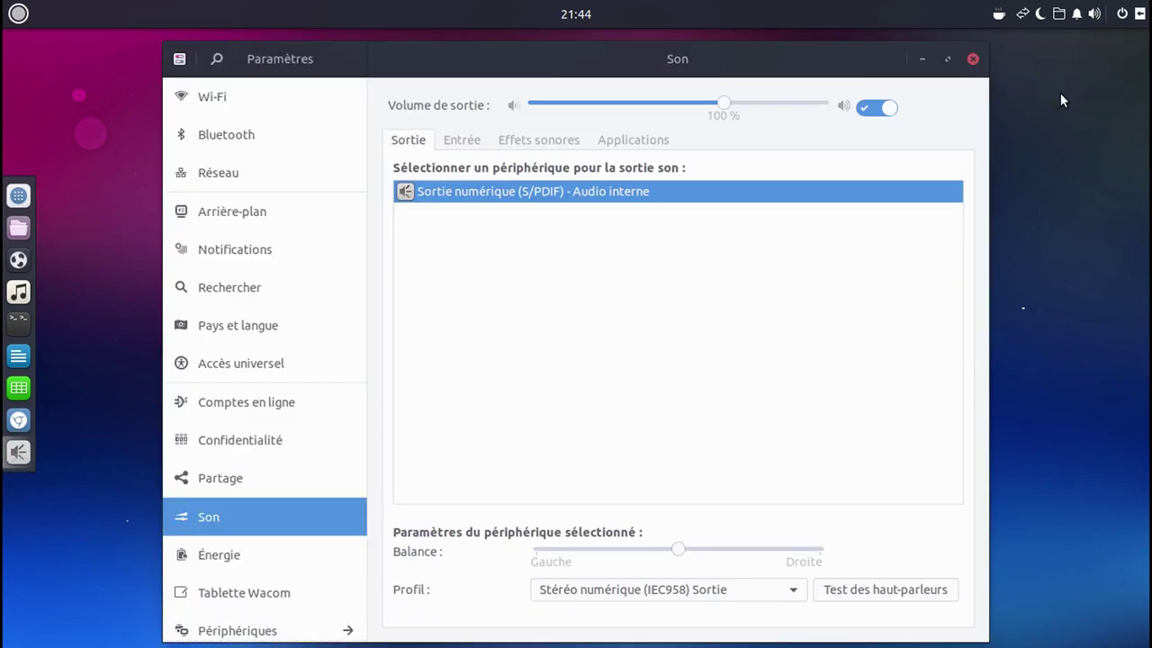
pyautogui.click(973, 58)
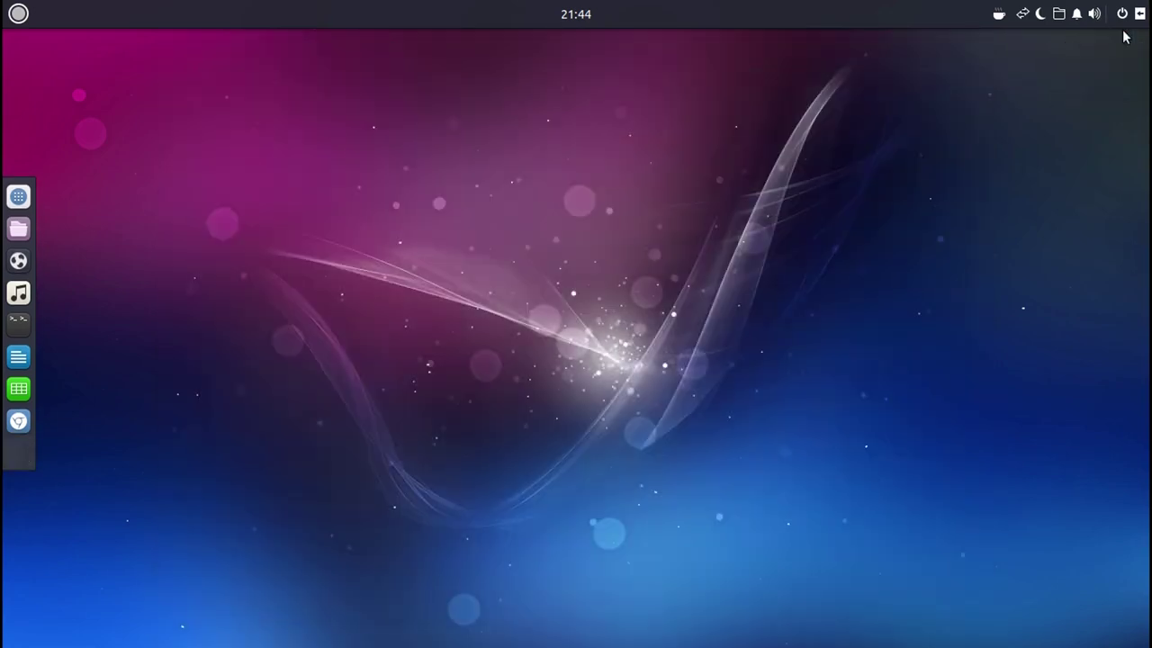
# - Open Budgie Desktop Settings from the sidebar and view the available Widgets themes, keeping Arc-Darker
pyautogui.click(1140, 13)
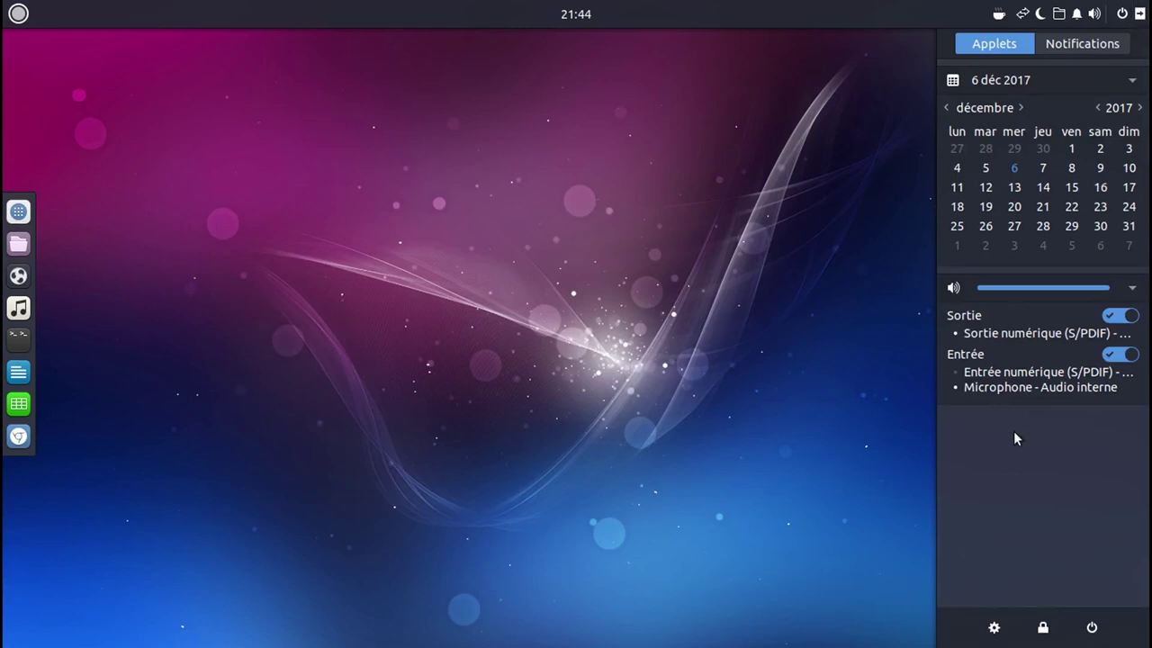
pyautogui.click(993, 627)
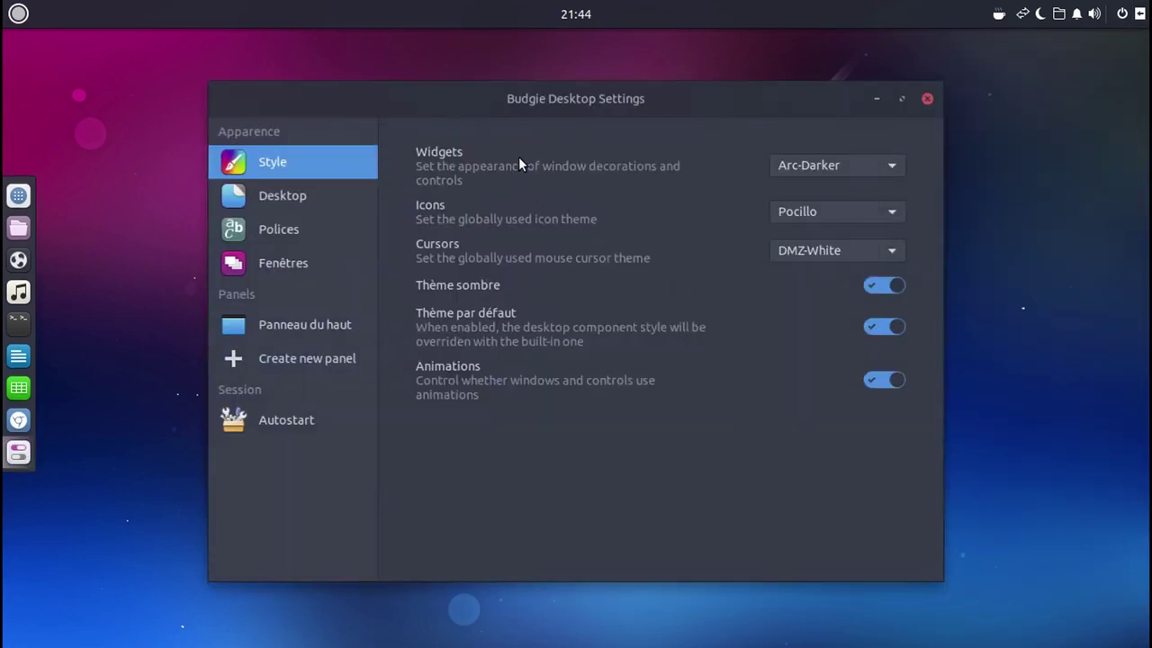
pyautogui.click(838, 165)
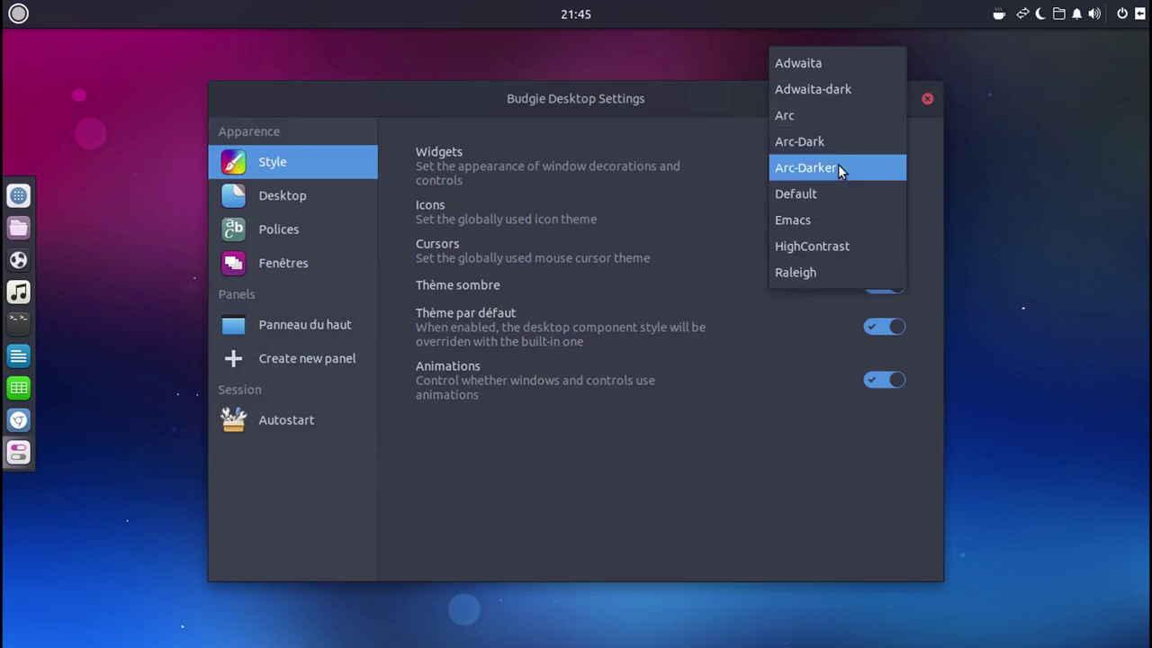
pyautogui.click(838, 163)
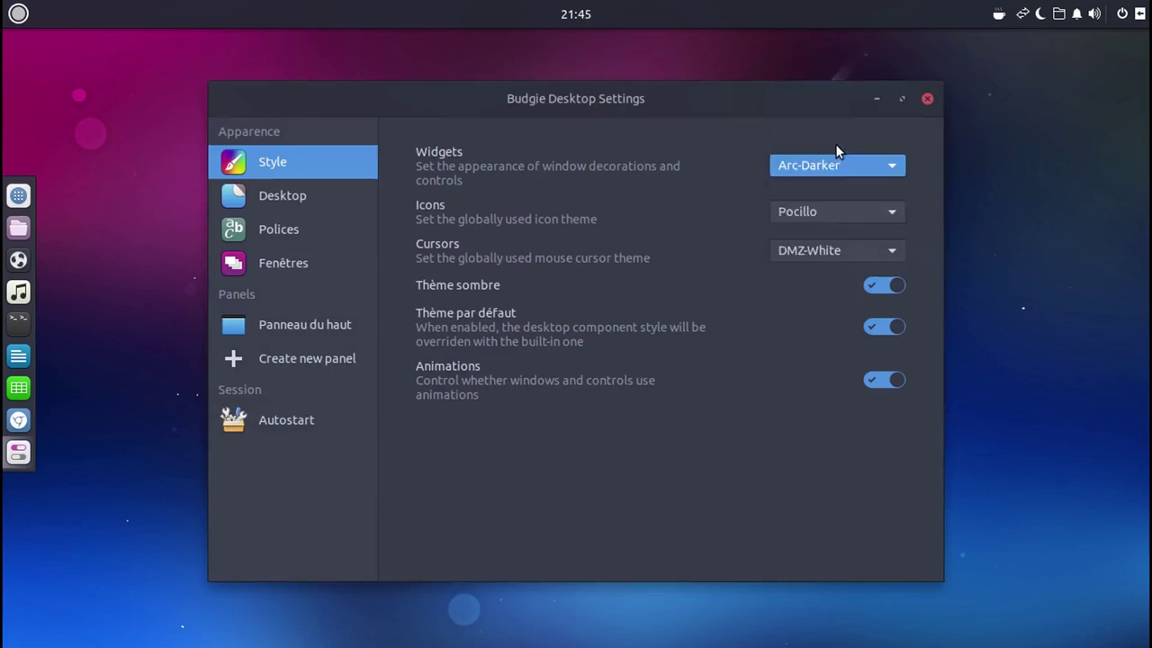
# - Try the Adwaita-dark, Emacs and Raleigh Widgets themes in turn, and return to Arc-Darker
pyautogui.click(842, 164)
pyautogui.click(842, 167)
pyautogui.scroll(2, 843, 160)
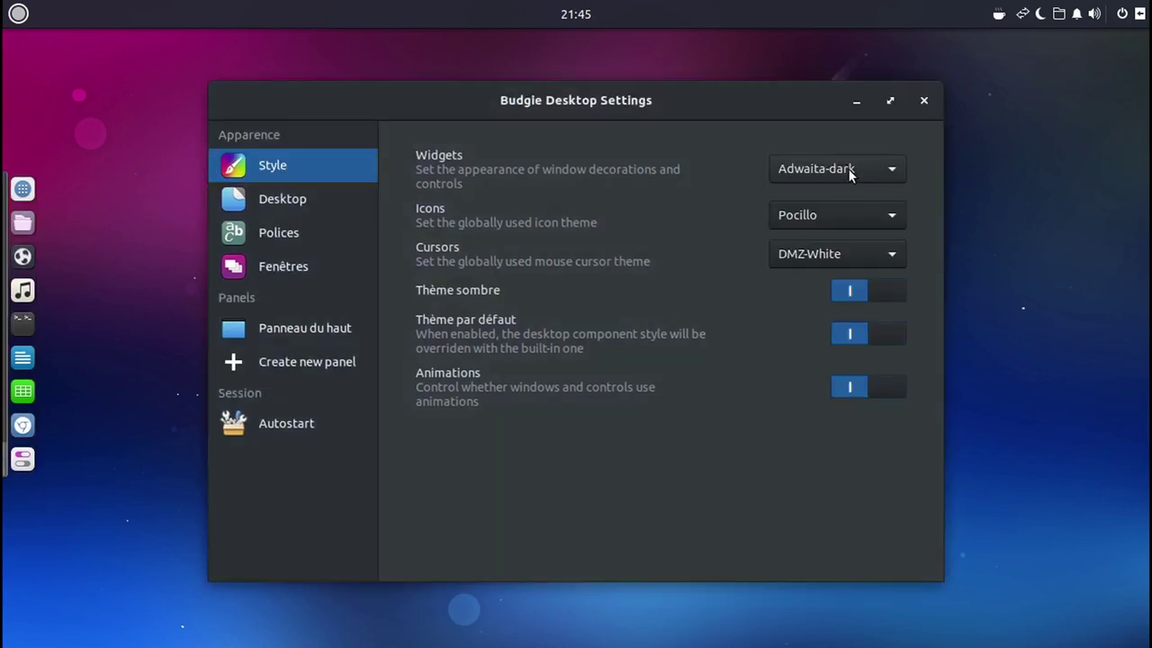
pyautogui.click(847, 168)
pyautogui.click(844, 293)
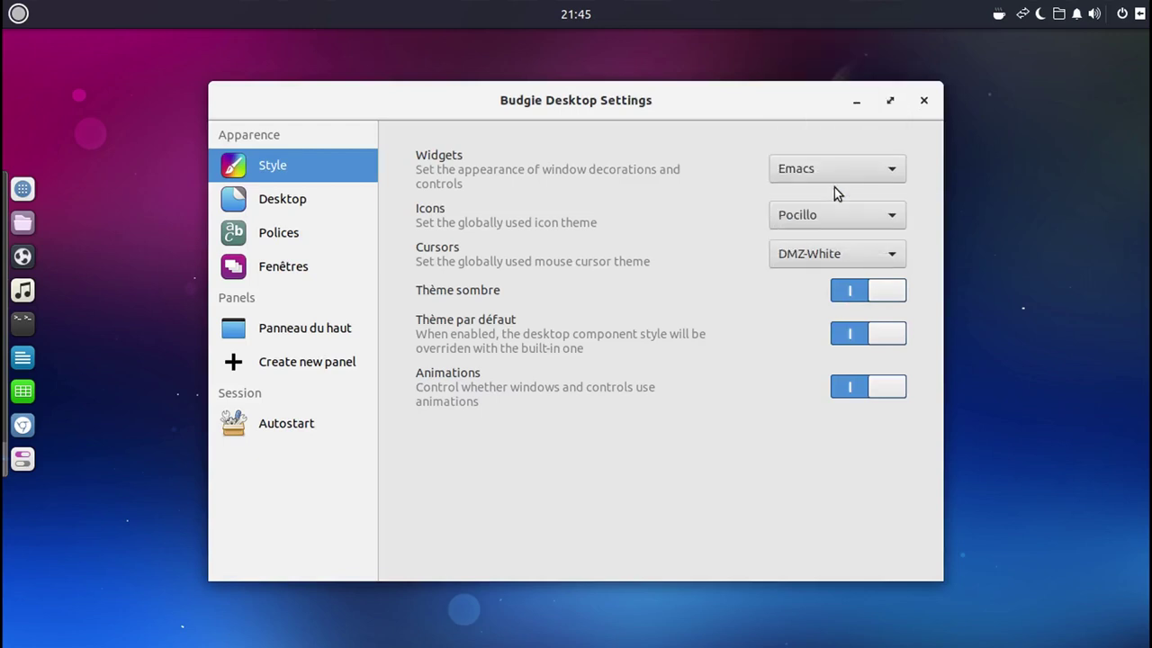
pyautogui.click(829, 173)
pyautogui.click(830, 219)
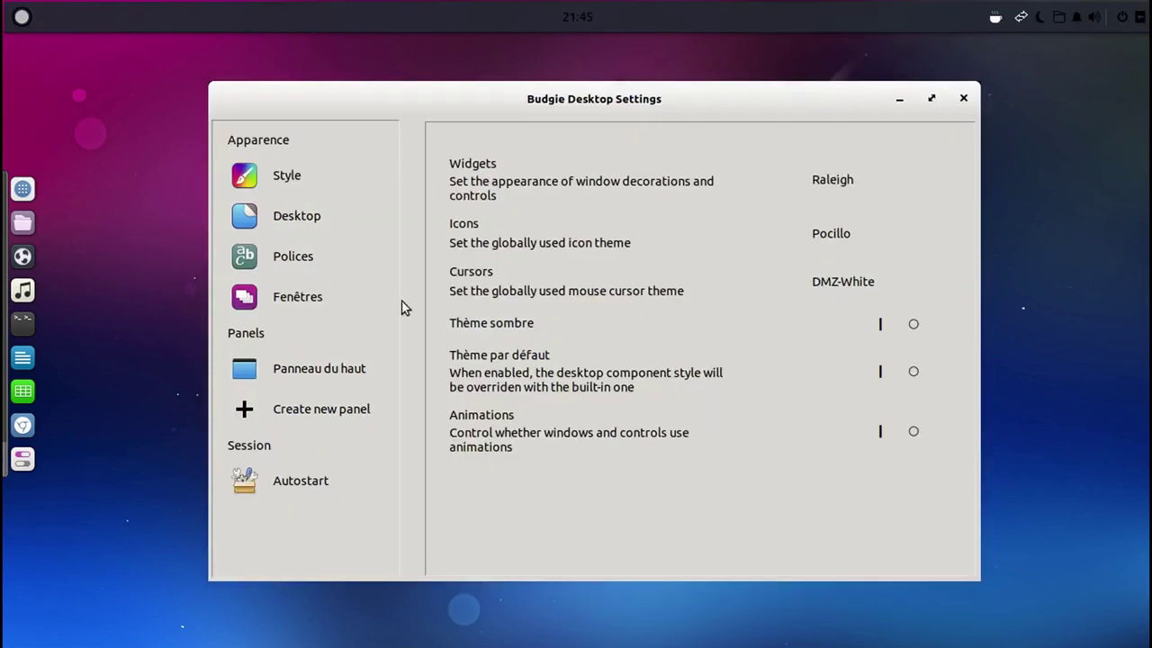
pyautogui.click(821, 183)
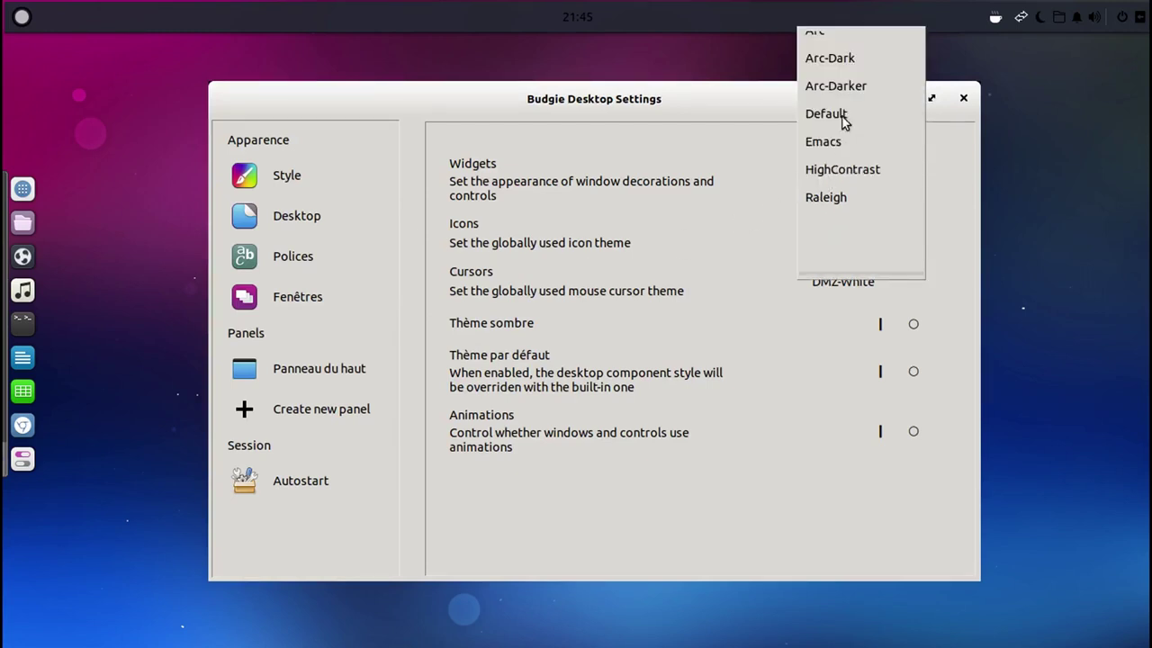
pyautogui.click(839, 85)
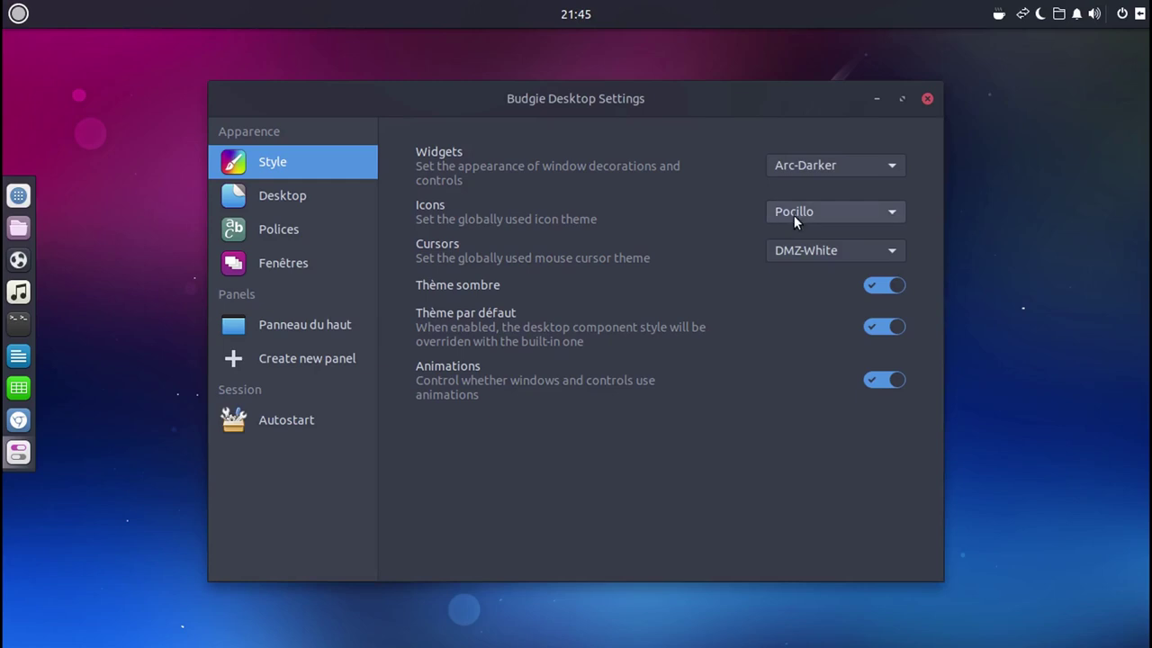
# - Try the Moka, Humanity-Dark and ubuntu-mono-dark icon themes in turn, and return to Pocillo
pyautogui.click(844, 208)
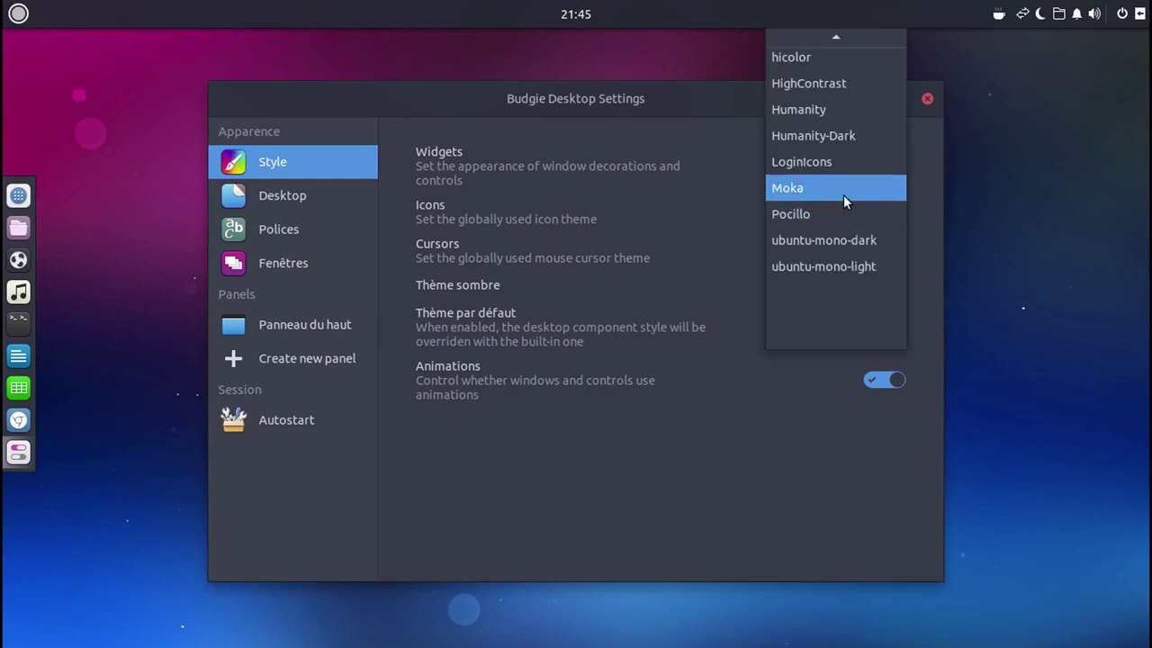
pyautogui.click(843, 194)
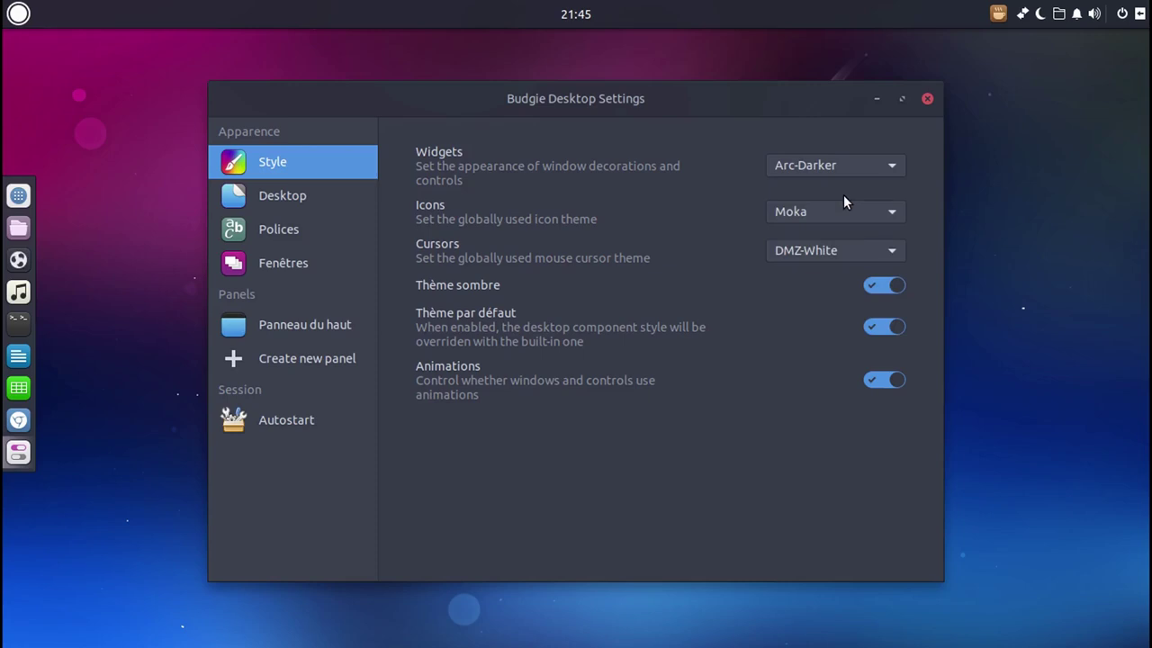
pyautogui.click(832, 211)
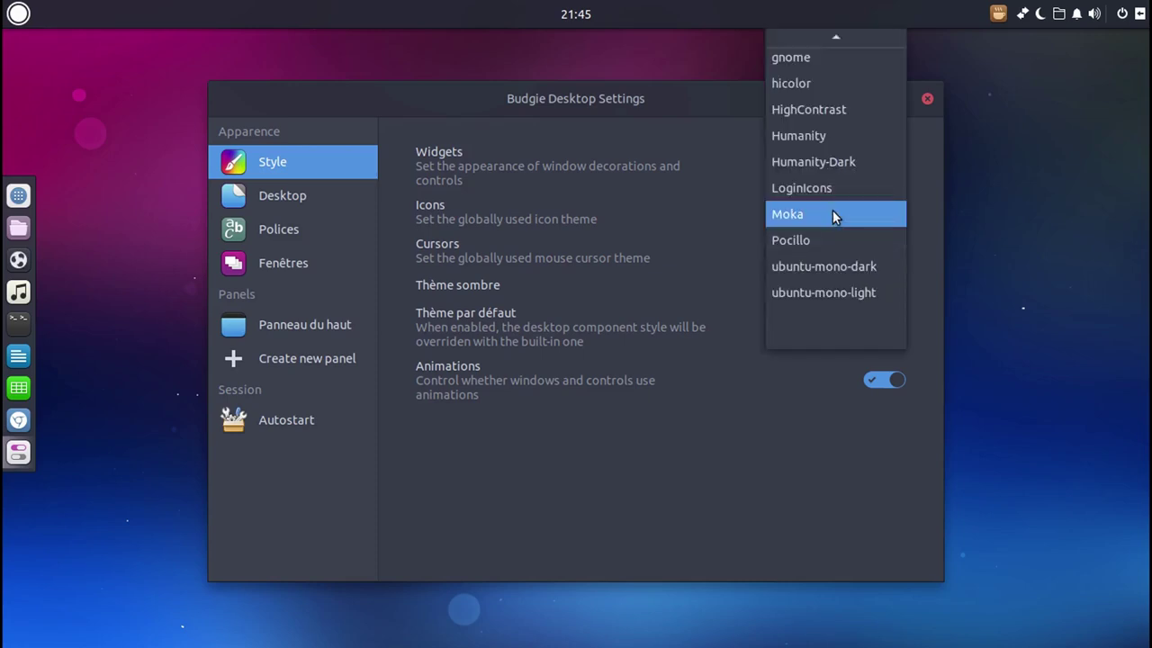
pyautogui.click(839, 162)
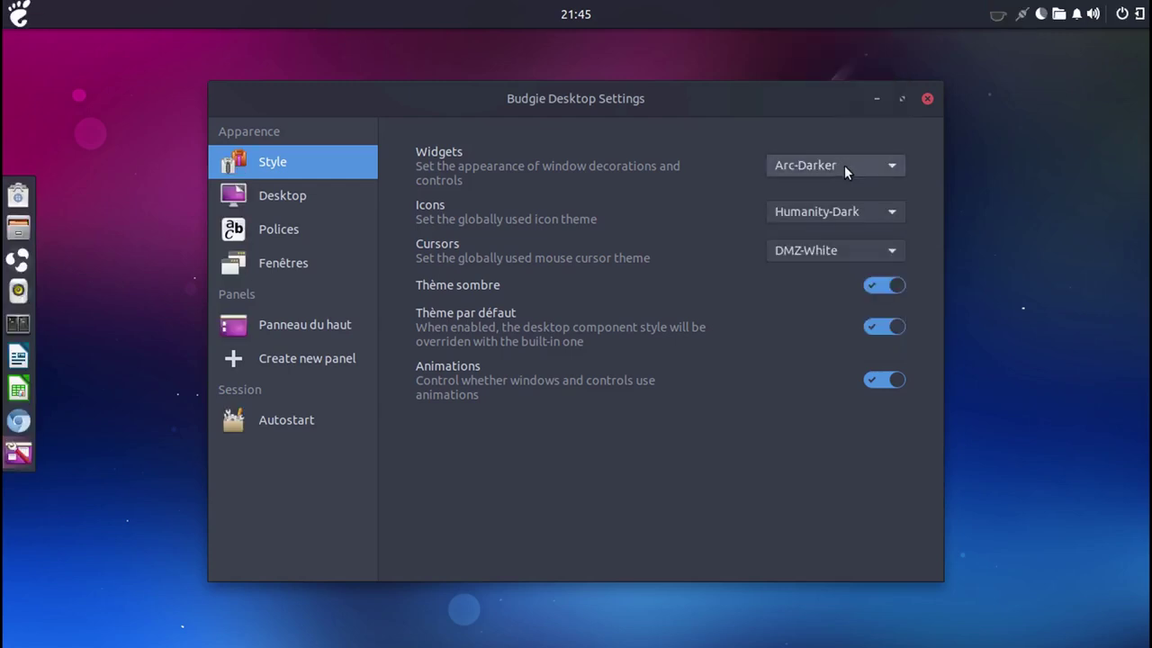
pyautogui.click(844, 164)
pyautogui.click(844, 165)
pyautogui.click(856, 211)
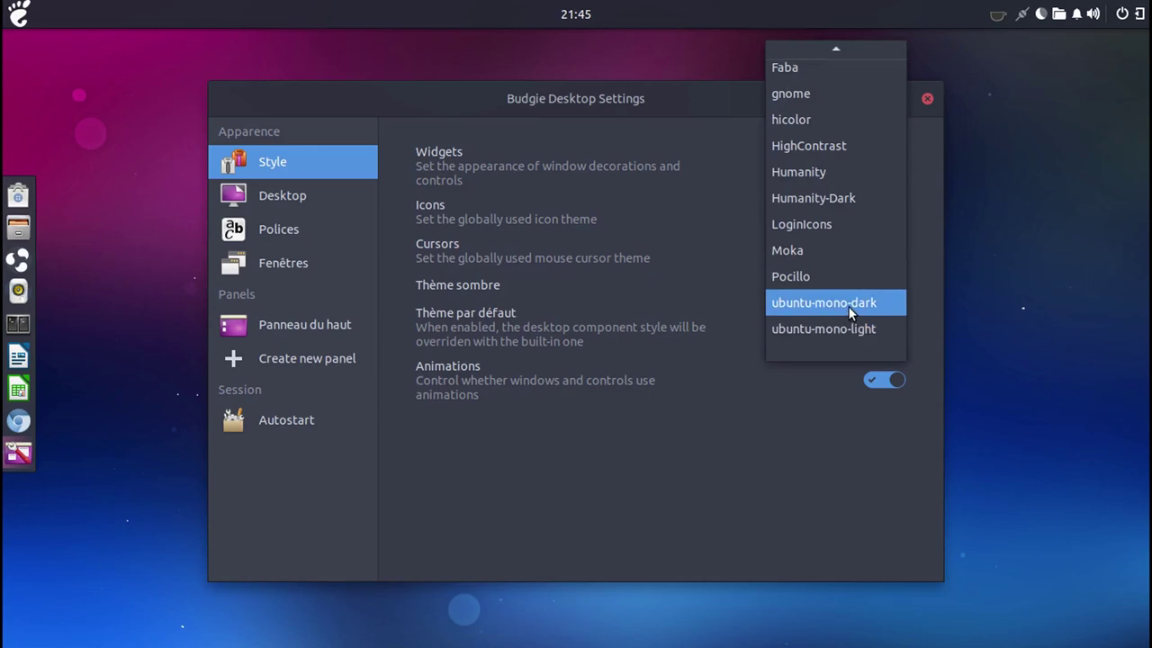
pyautogui.click(848, 306)
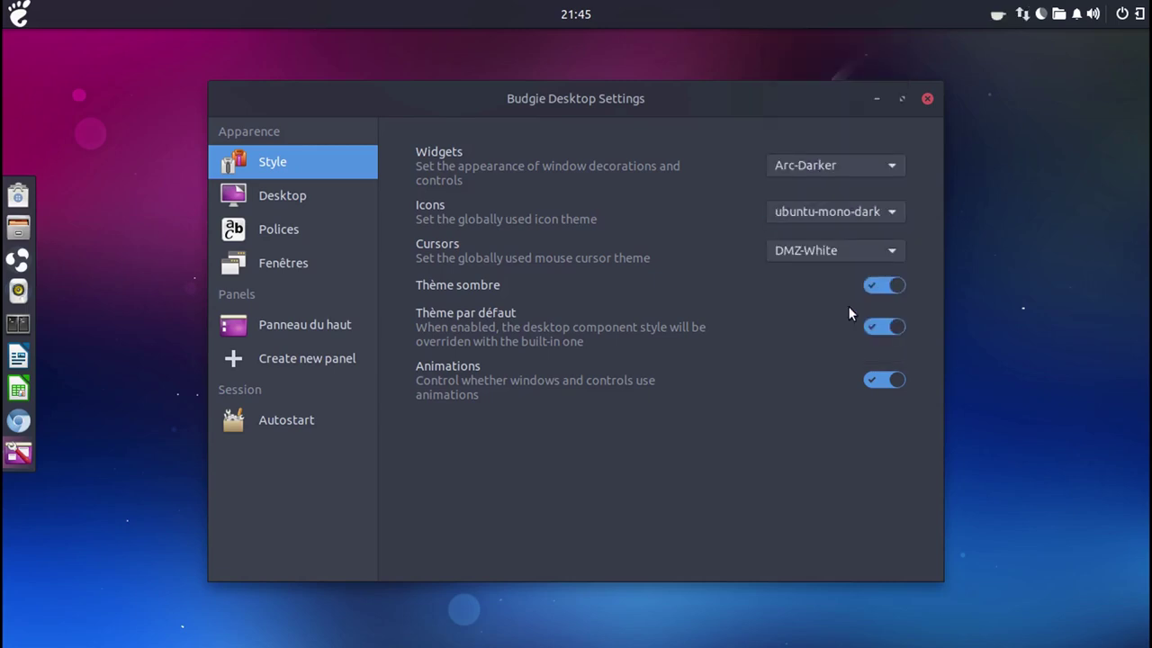
pyautogui.click(805, 209)
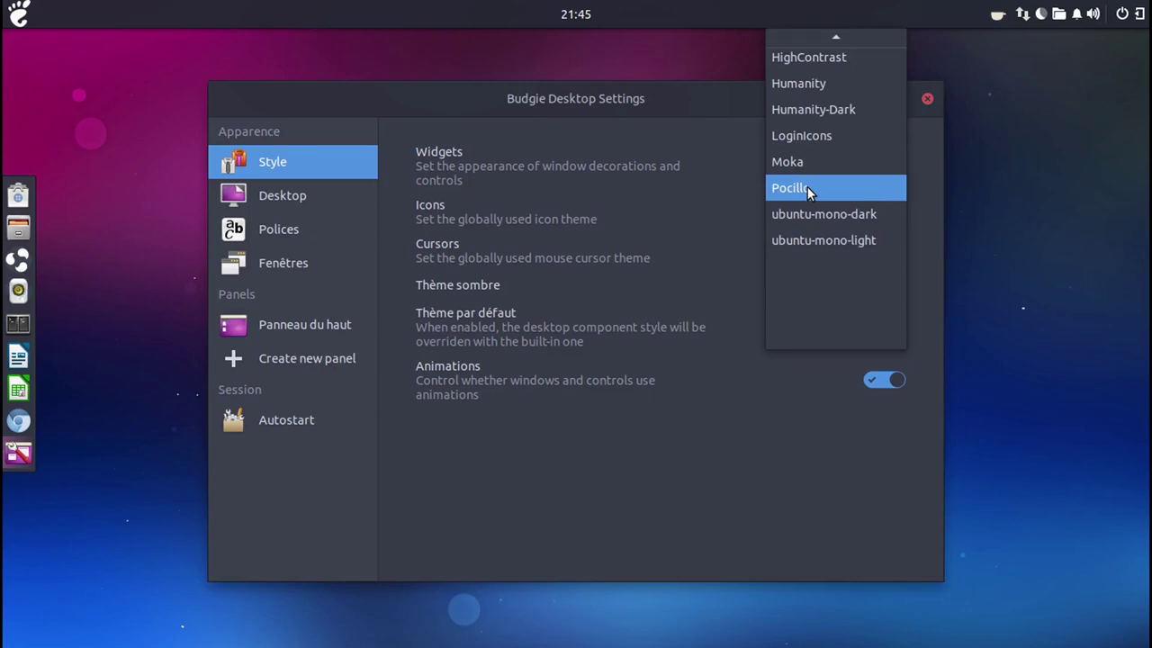
pyautogui.click(807, 188)
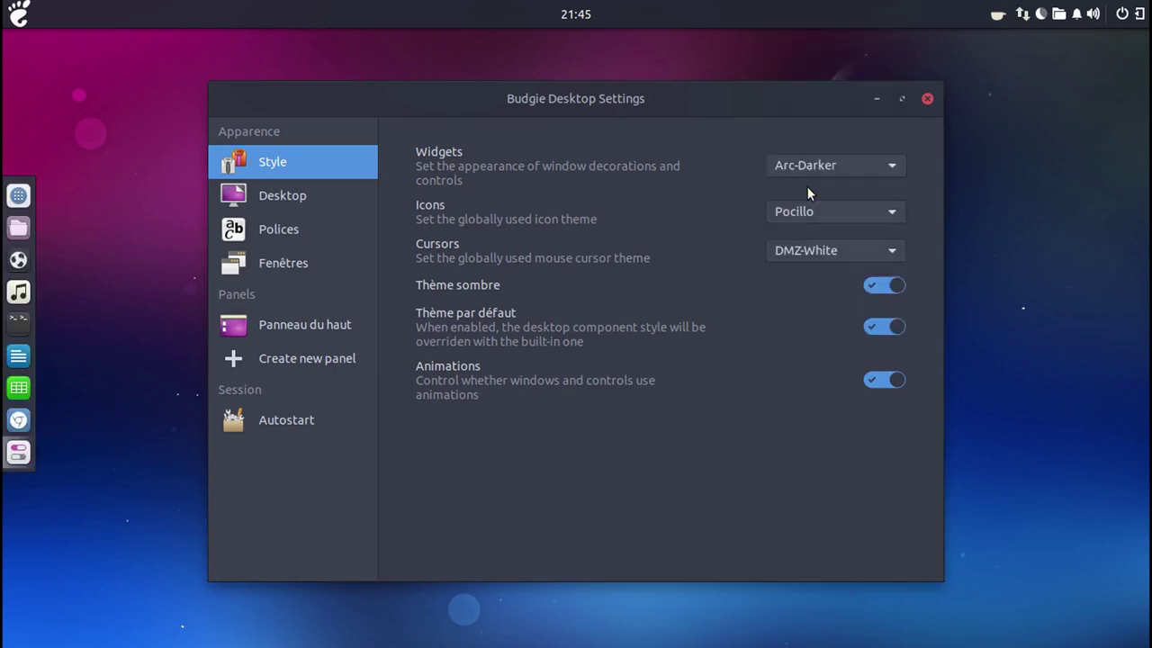
# - Set the cursor theme to DMZ-Black, and switch Thème sombre off and back on
pyautogui.click(832, 254)
pyautogui.click(831, 236)
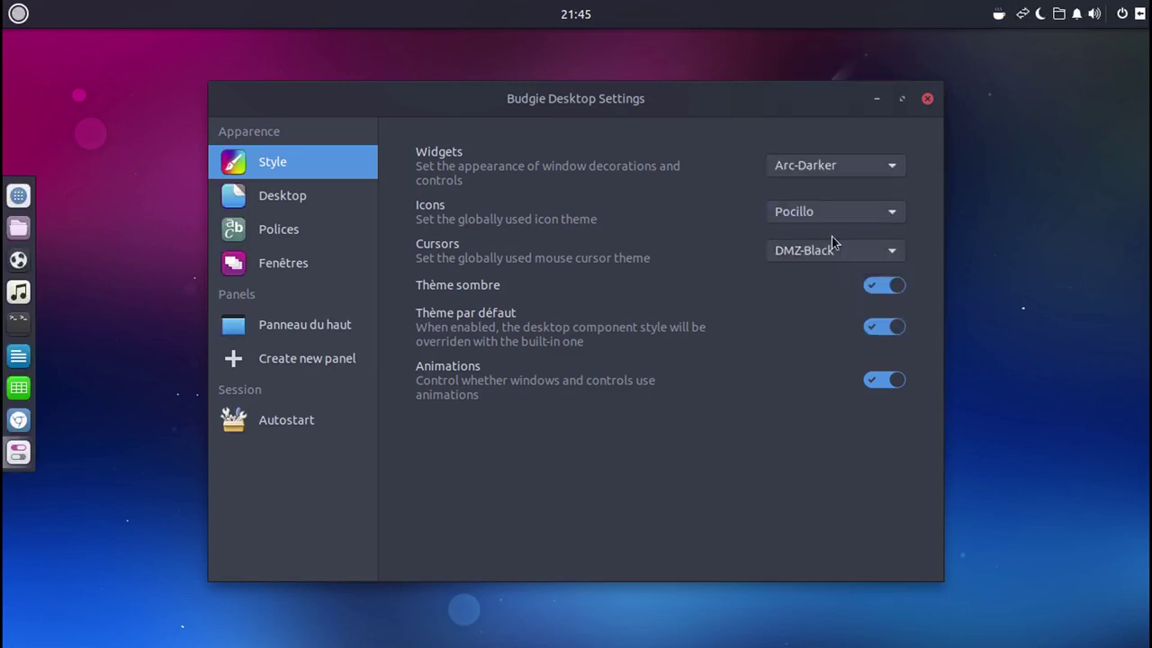
pyautogui.click(904, 288)
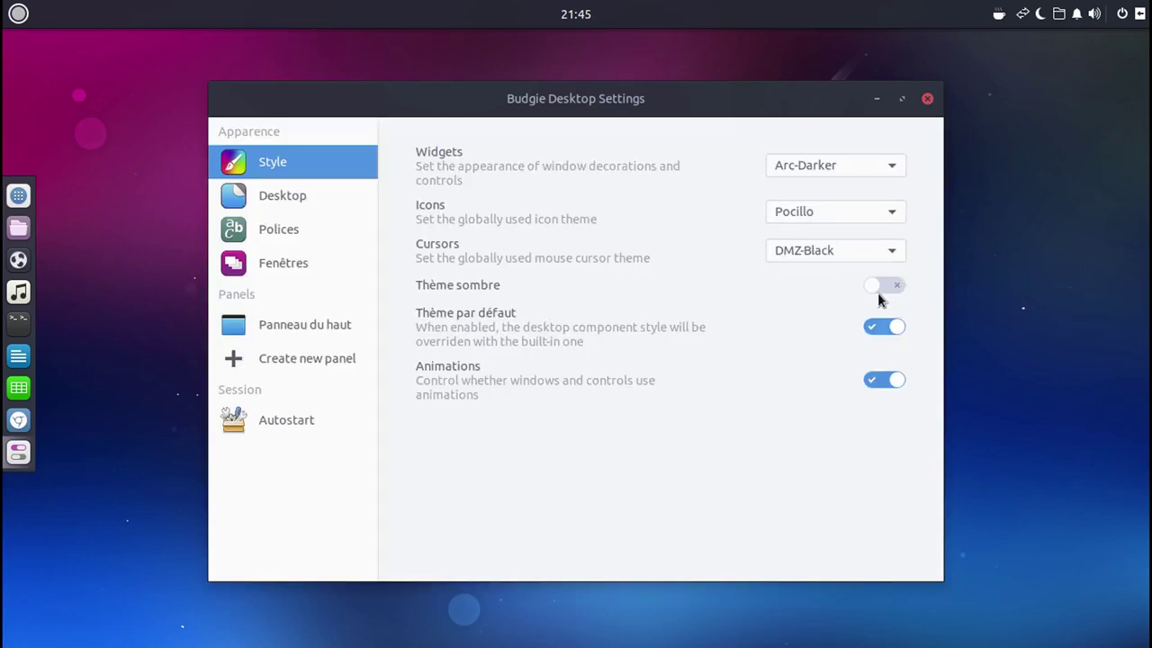
pyautogui.click(877, 294)
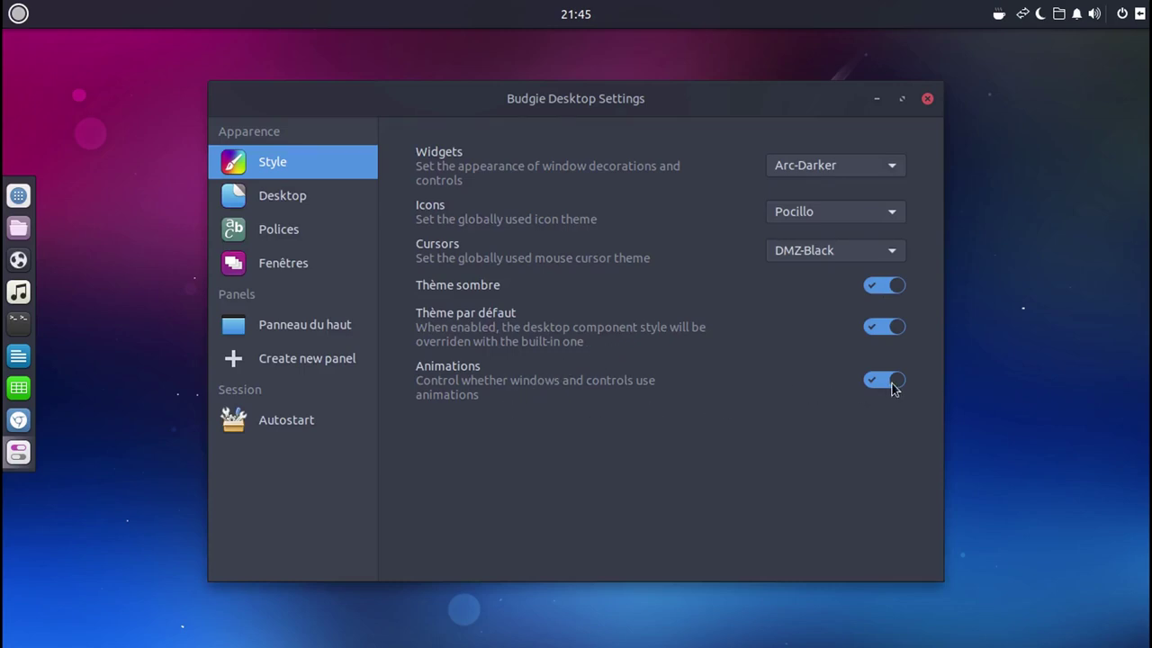
# - Disable Animations, maximizing and restoring the settings window before and after the change to compare the effect
pyautogui.click(901, 98)
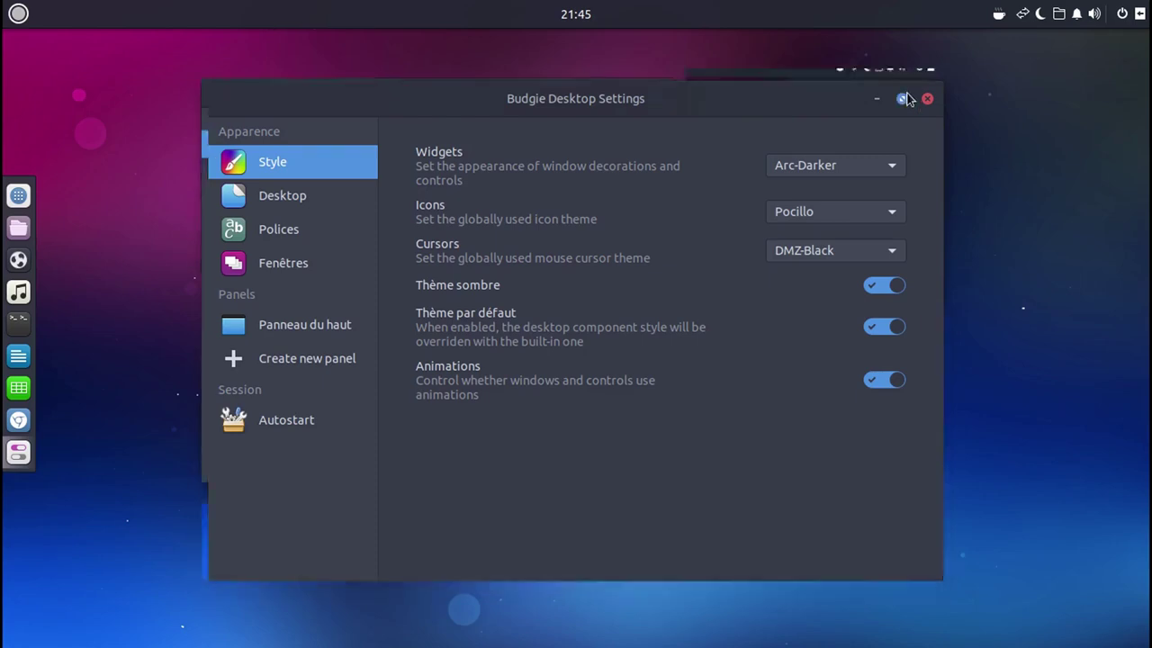
pyautogui.click(1107, 46)
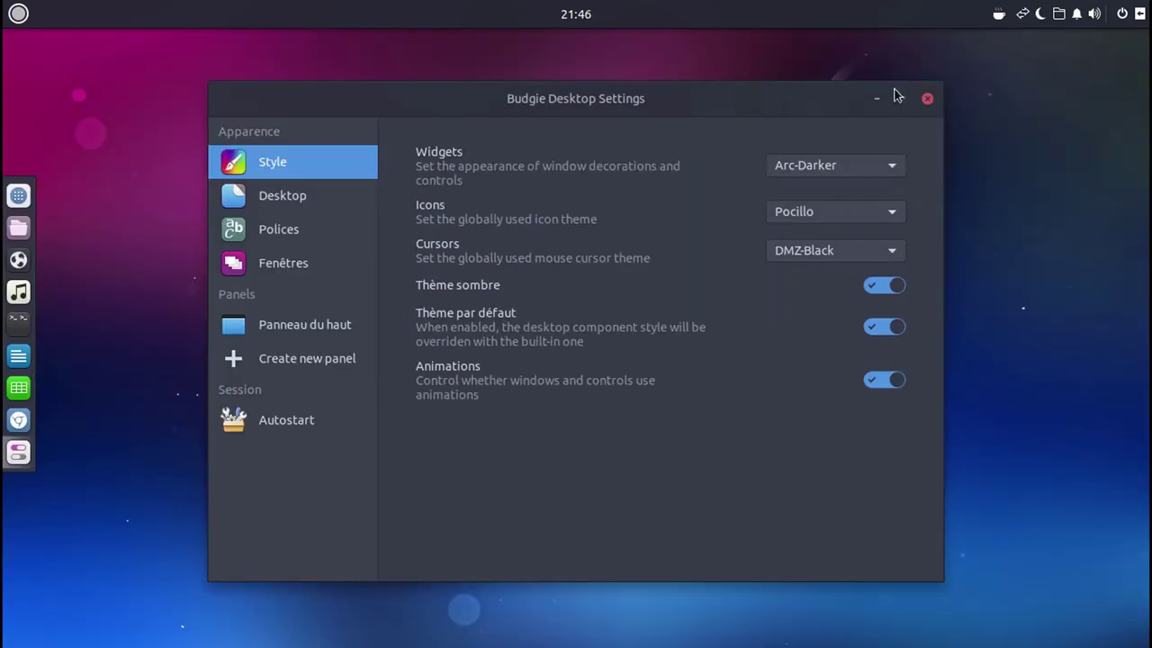
pyautogui.click(885, 379)
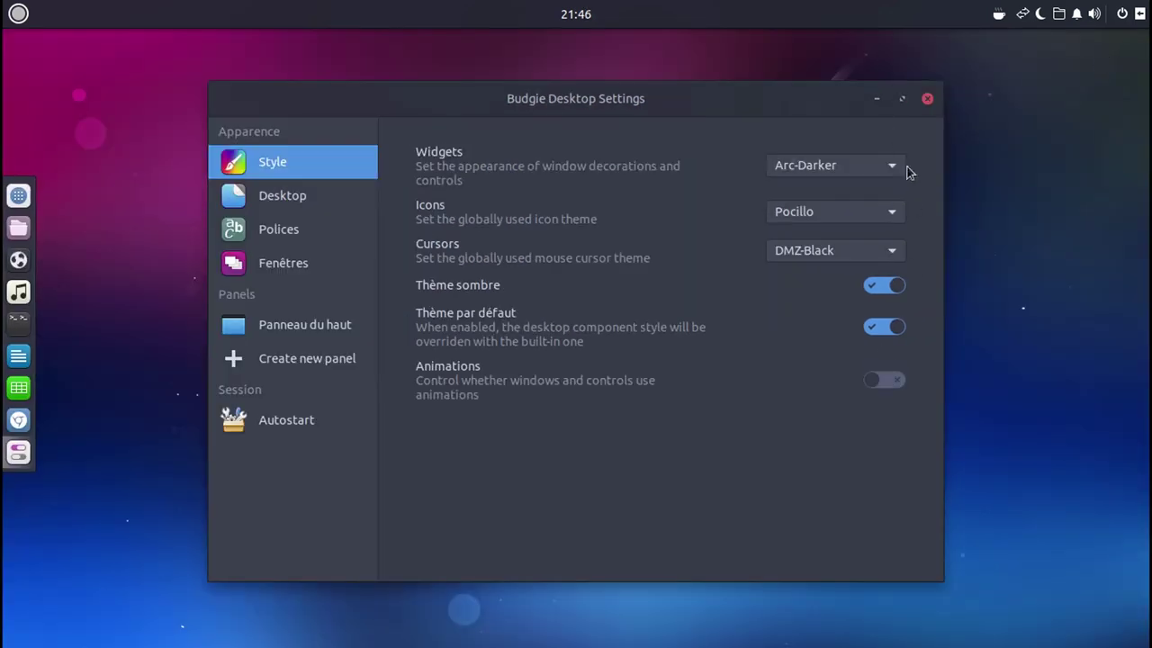
pyautogui.click(902, 98)
pyautogui.click(1107, 45)
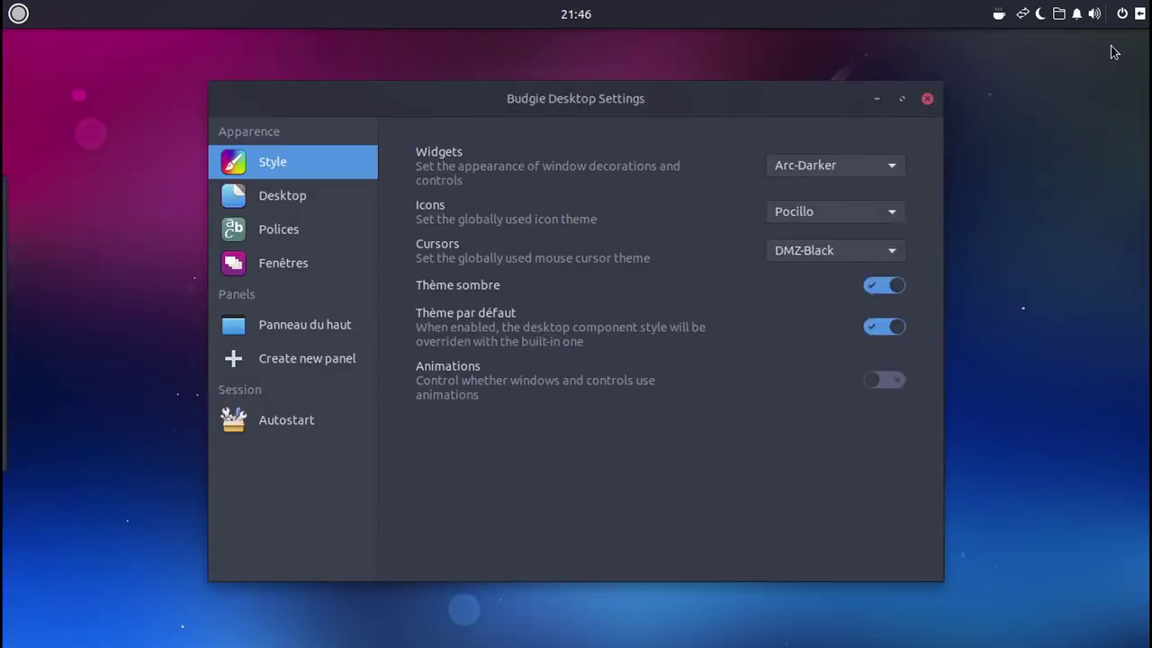
pyautogui.moveTo(813, 108); pyautogui.dragTo(772, 83)
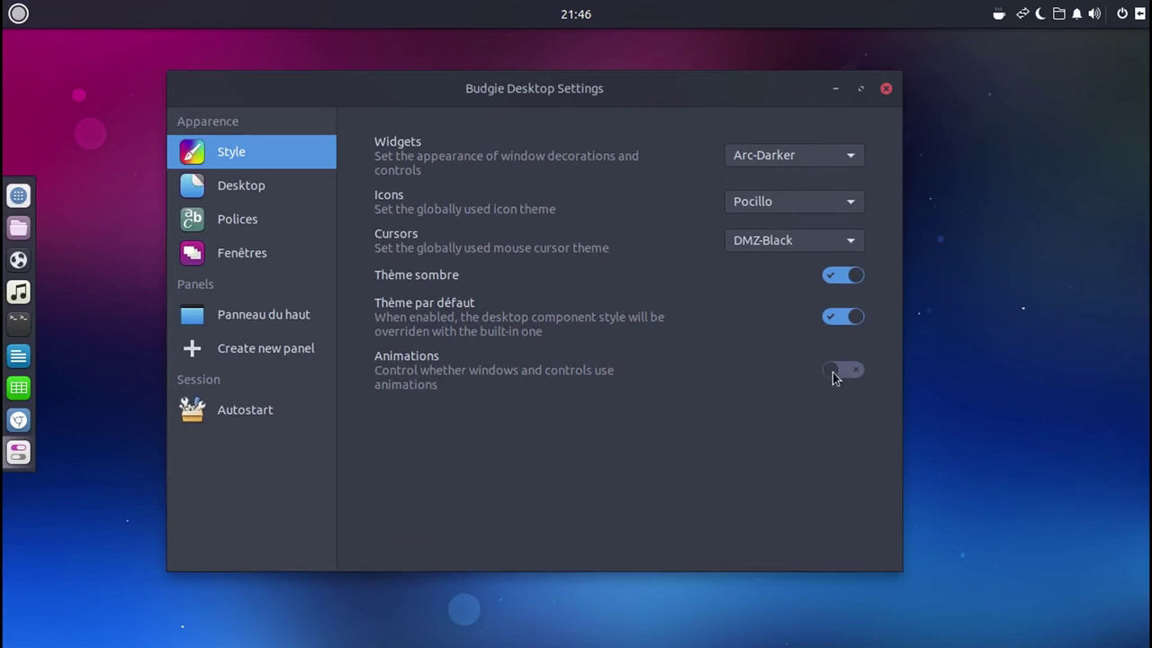
# - On the Desktop page, enable the Home directory, Network servers, Trash and Mounted volumes shortcuts
pyautogui.click(266, 183)
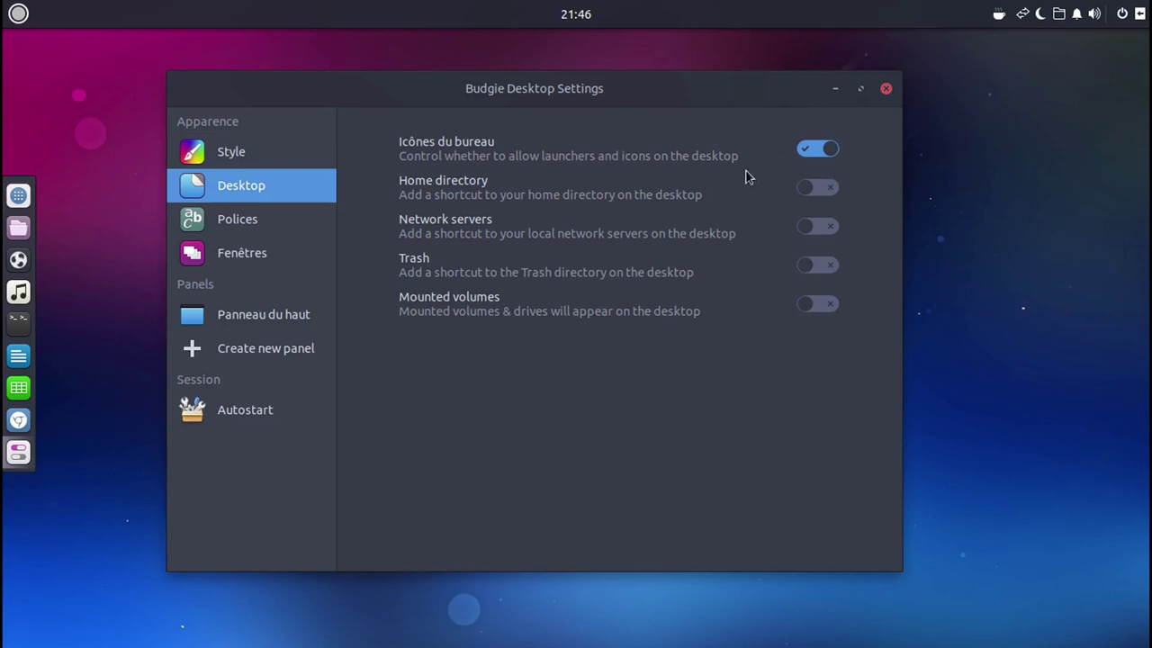
pyautogui.click(816, 189)
pyautogui.moveTo(635, 94); pyautogui.dragTo(736, 110)
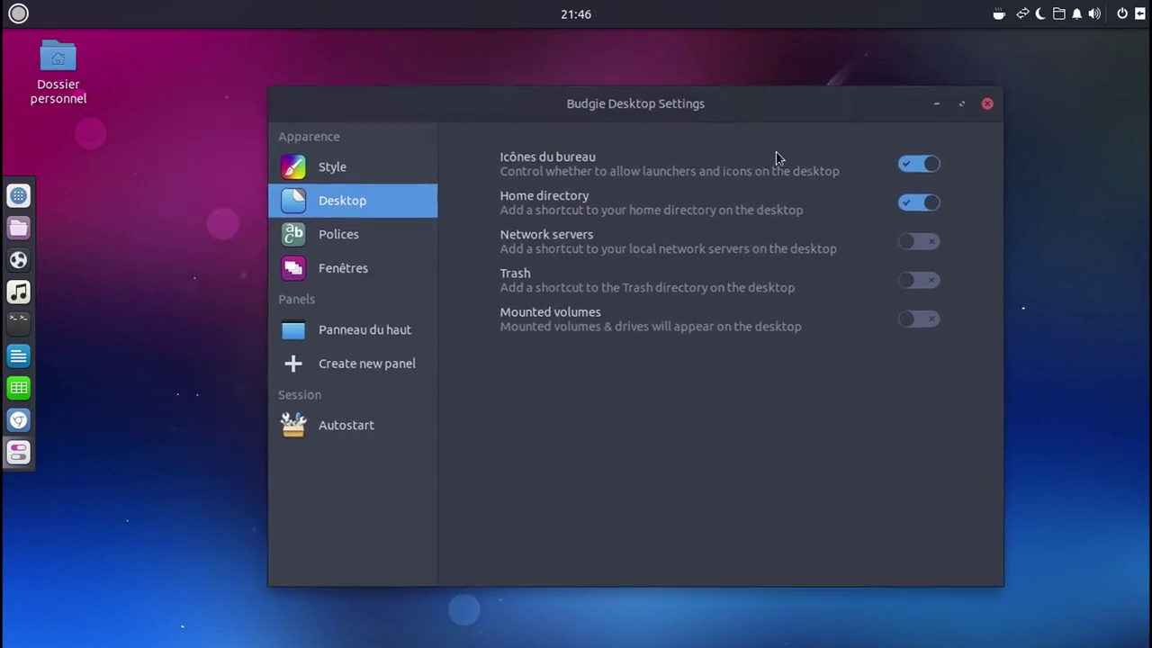
pyautogui.click(921, 243)
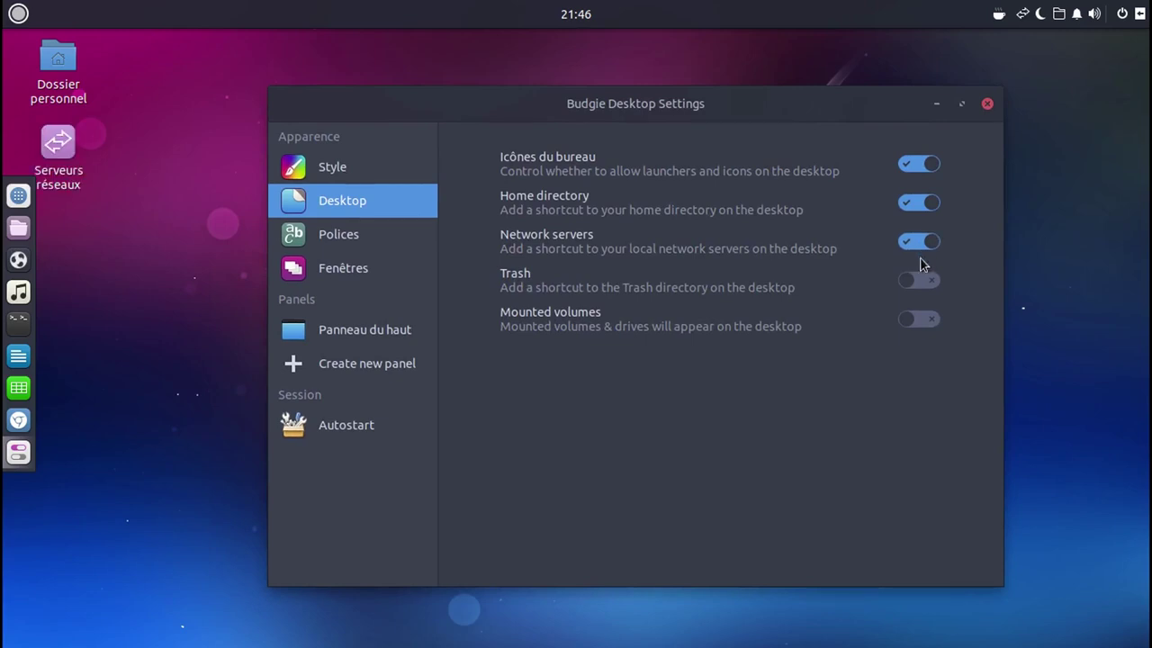
pyautogui.click(921, 280)
pyautogui.click(922, 322)
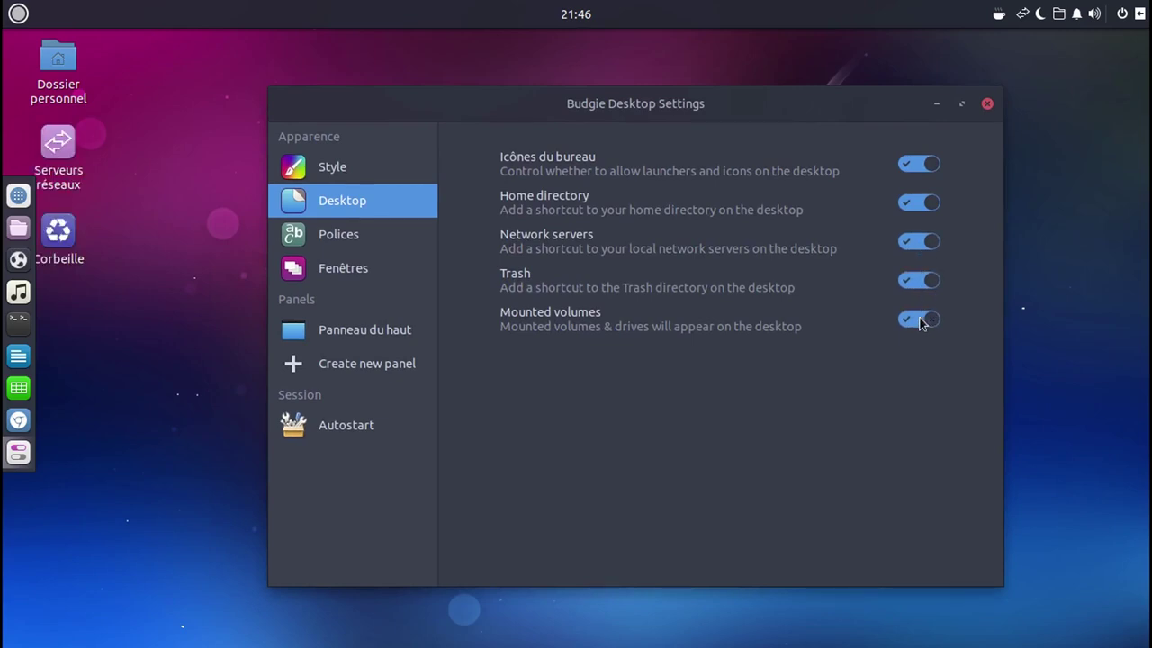
# - Disable the Mounted volumes, Trash, Network servers and Home directory desktop shortcuts again
pyautogui.click(919, 320)
pyautogui.click(914, 281)
pyautogui.click(914, 242)
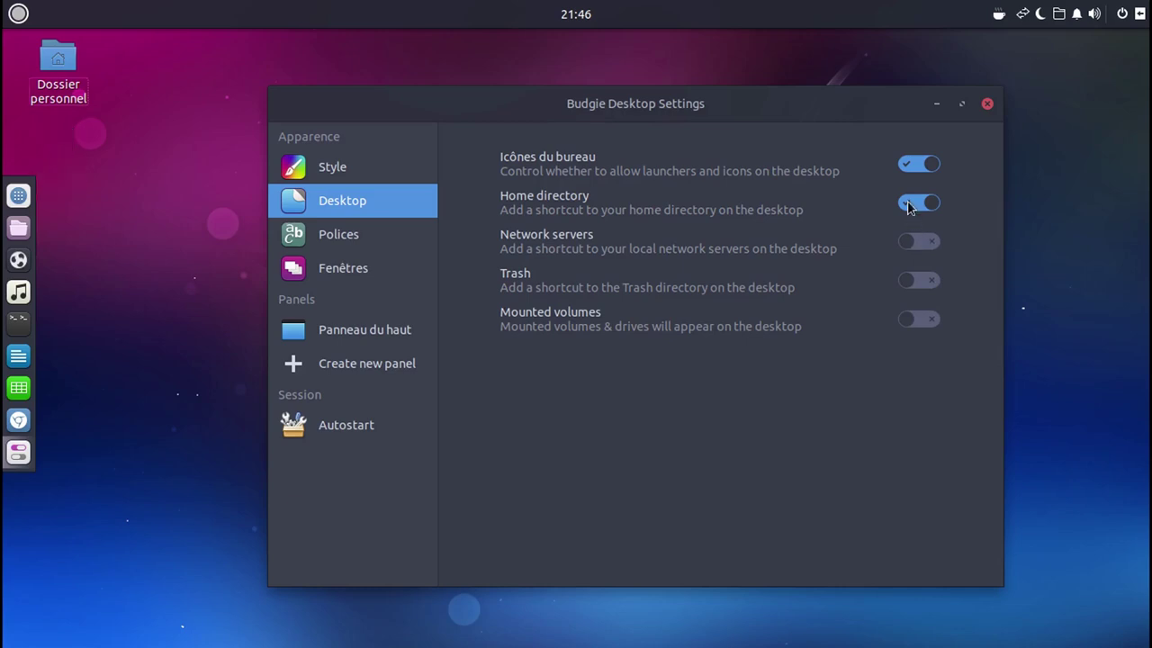
pyautogui.click(908, 203)
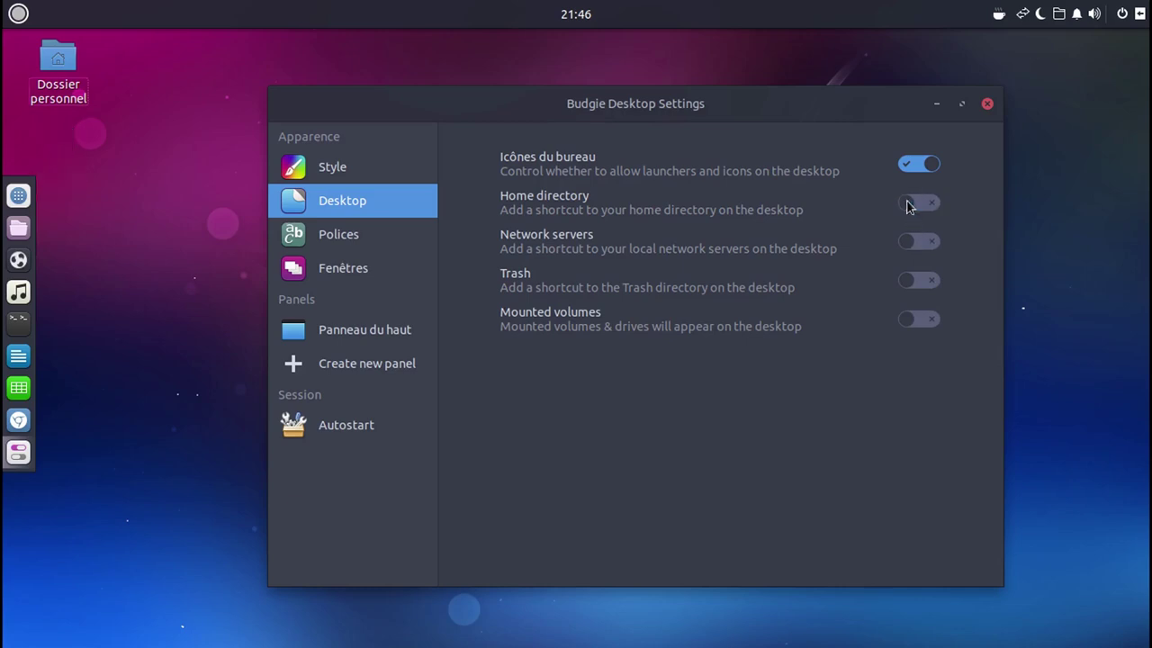
# - View the Polices page, then on the Fenêtres page try the Left button layout and restore Right (standard)
pyautogui.click(335, 234)
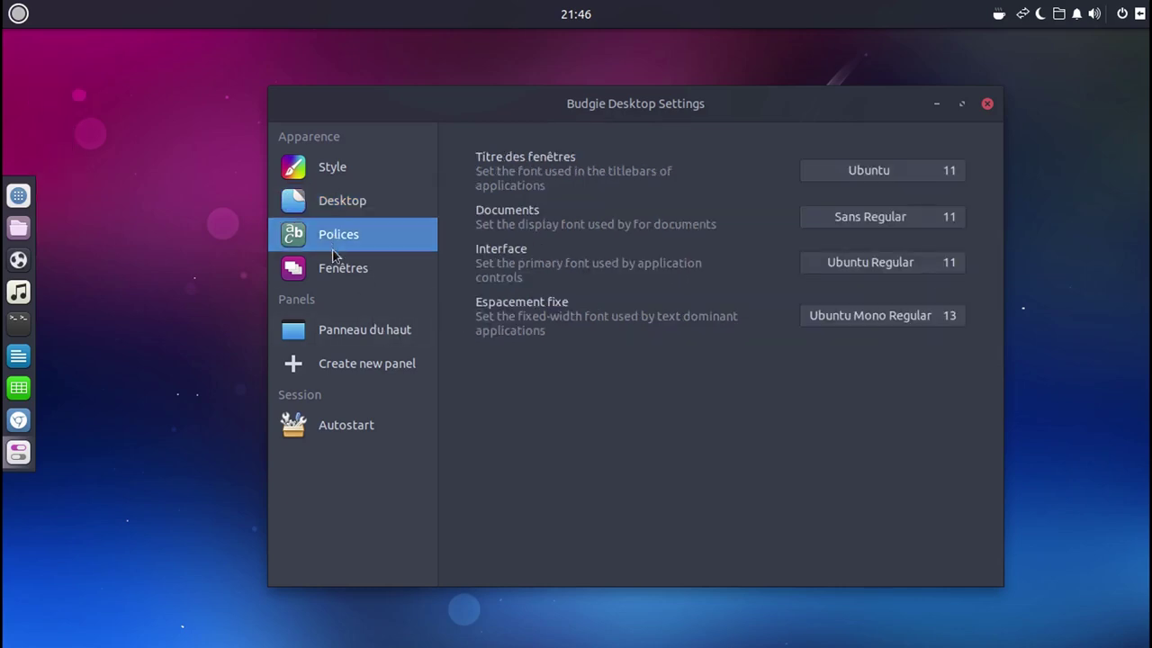
pyautogui.click(335, 274)
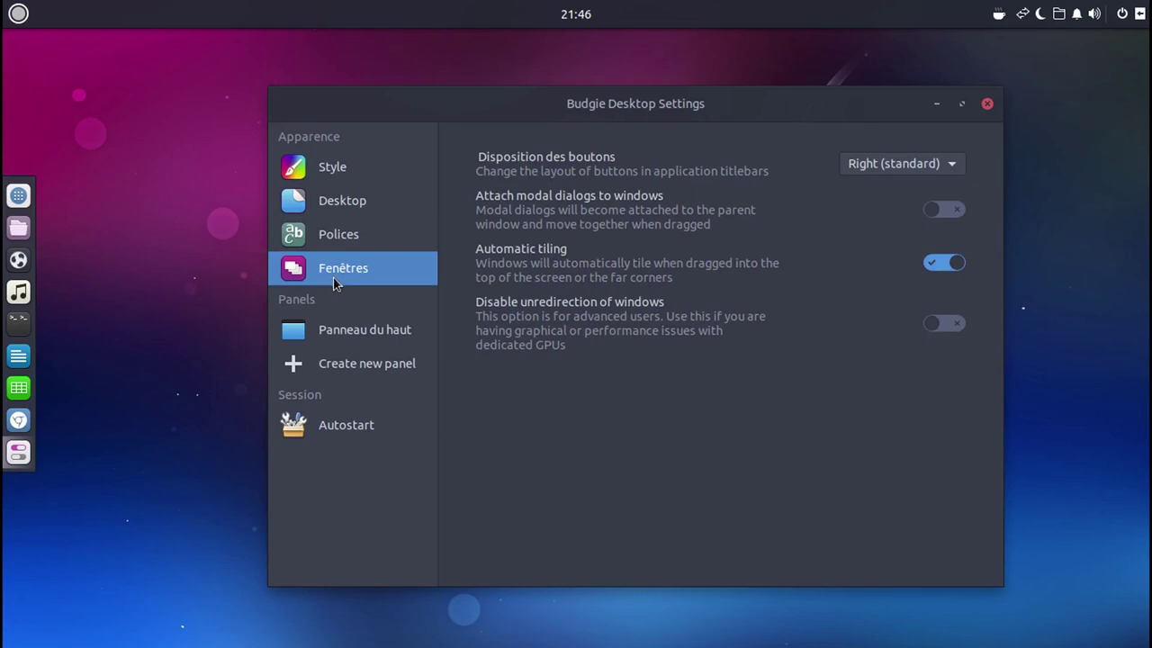
pyautogui.click(952, 162)
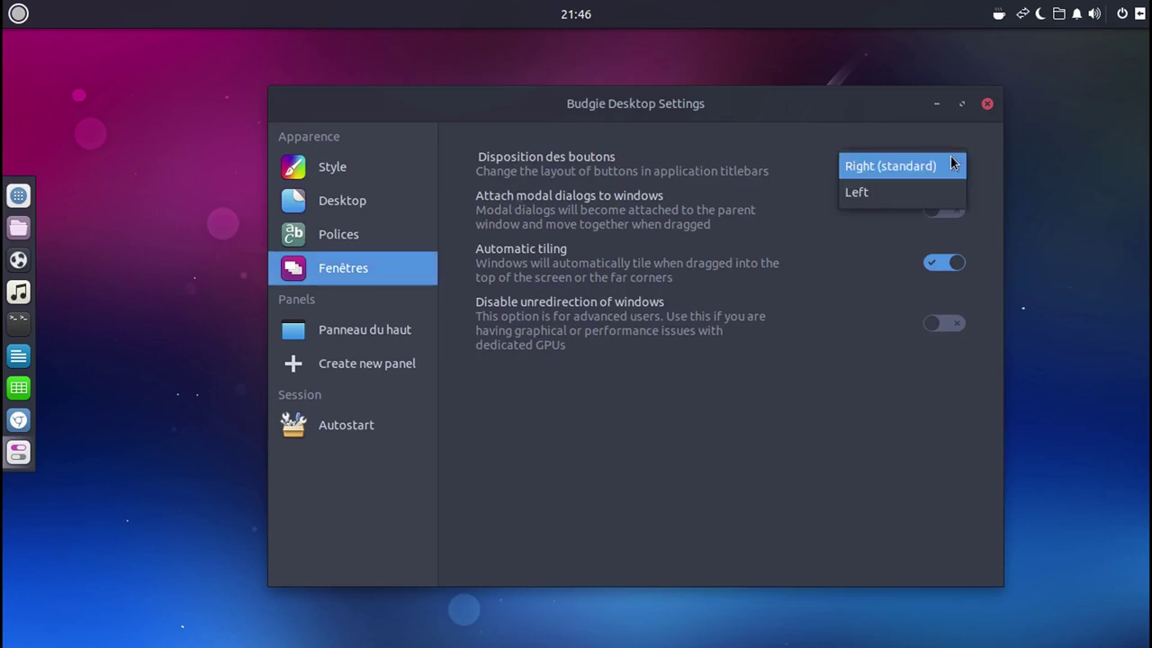
pyautogui.click(939, 190)
pyautogui.click(939, 170)
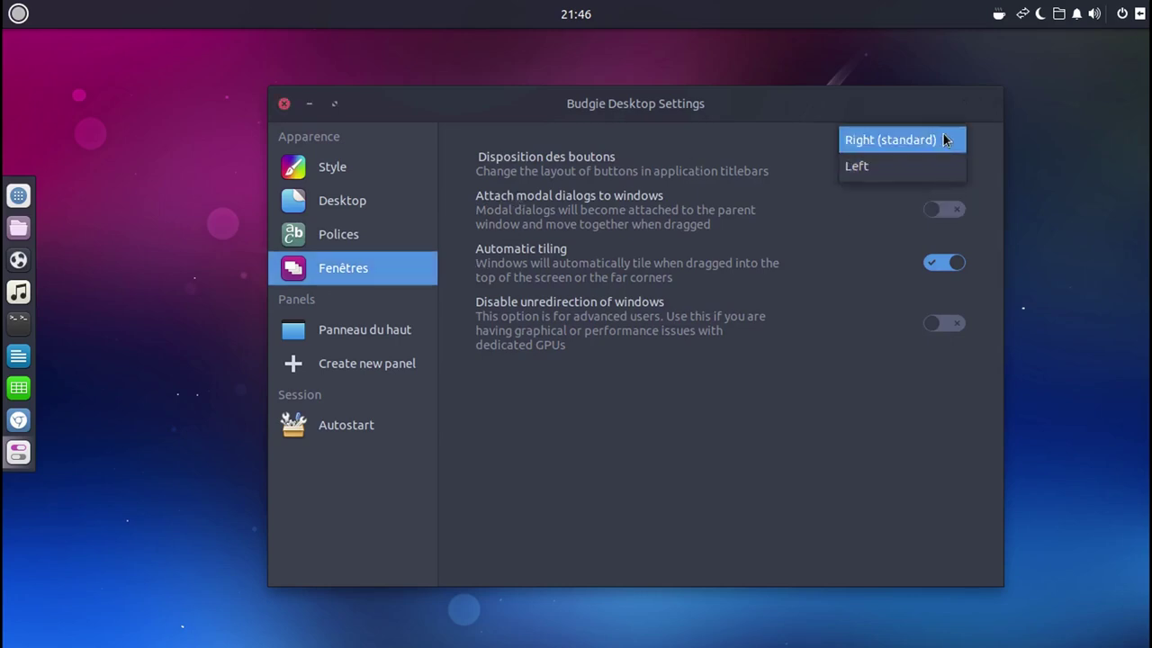
pyautogui.click(945, 139)
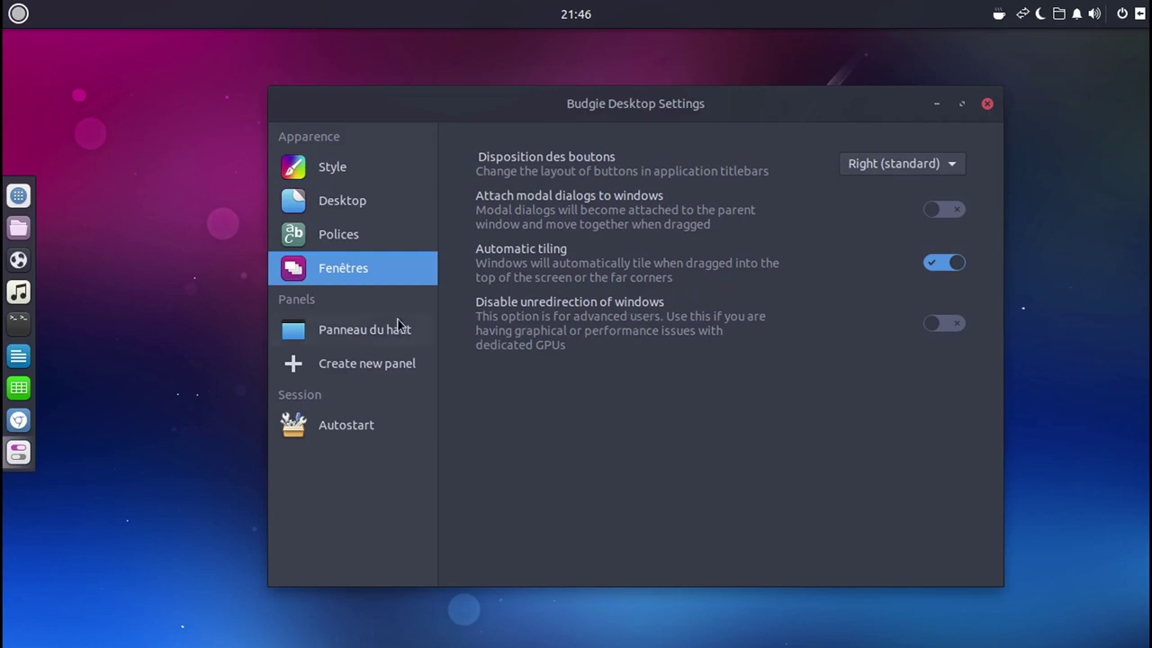
# - View the applets and the Réglages options of Panneau du haut
pyautogui.click(367, 337)
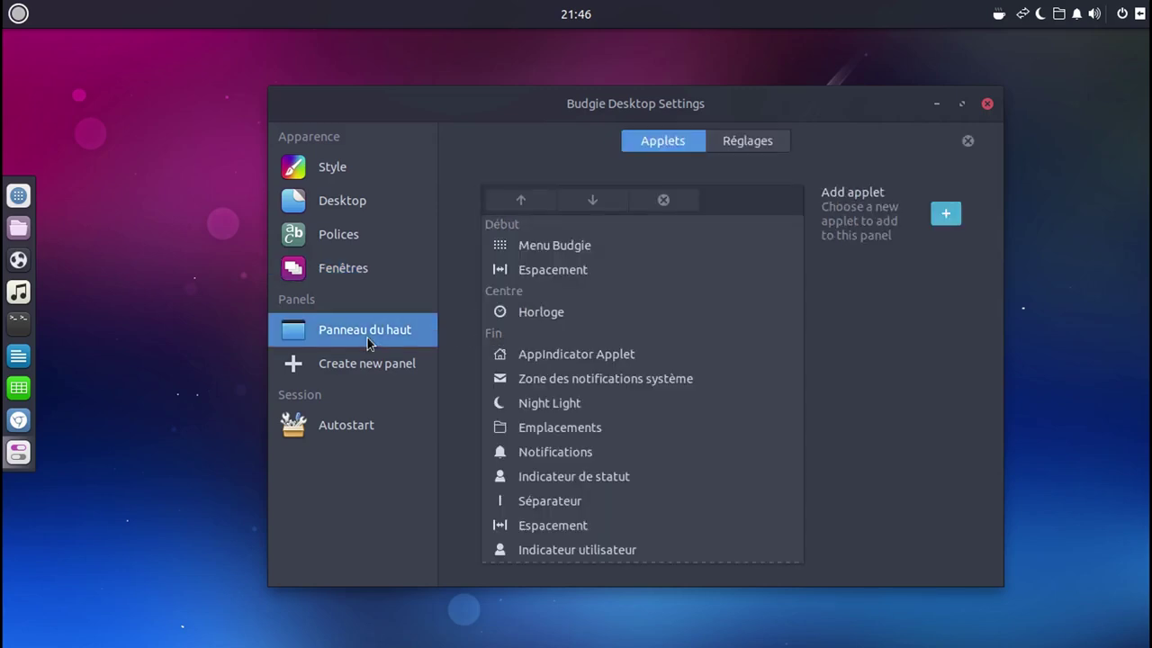
pyautogui.moveTo(460, 110)
pyautogui.mouseDown()
pyautogui.moveTo(447, 96)
pyautogui.moveTo(459, 93)
pyautogui.mouseUp()
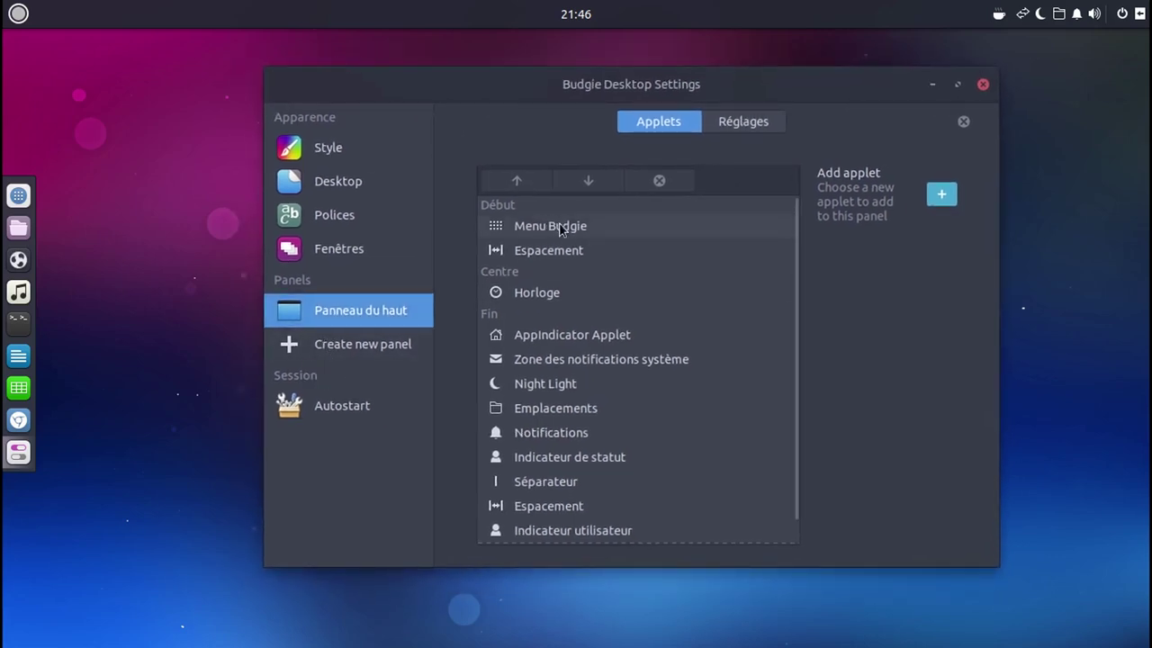
pyautogui.click(761, 122)
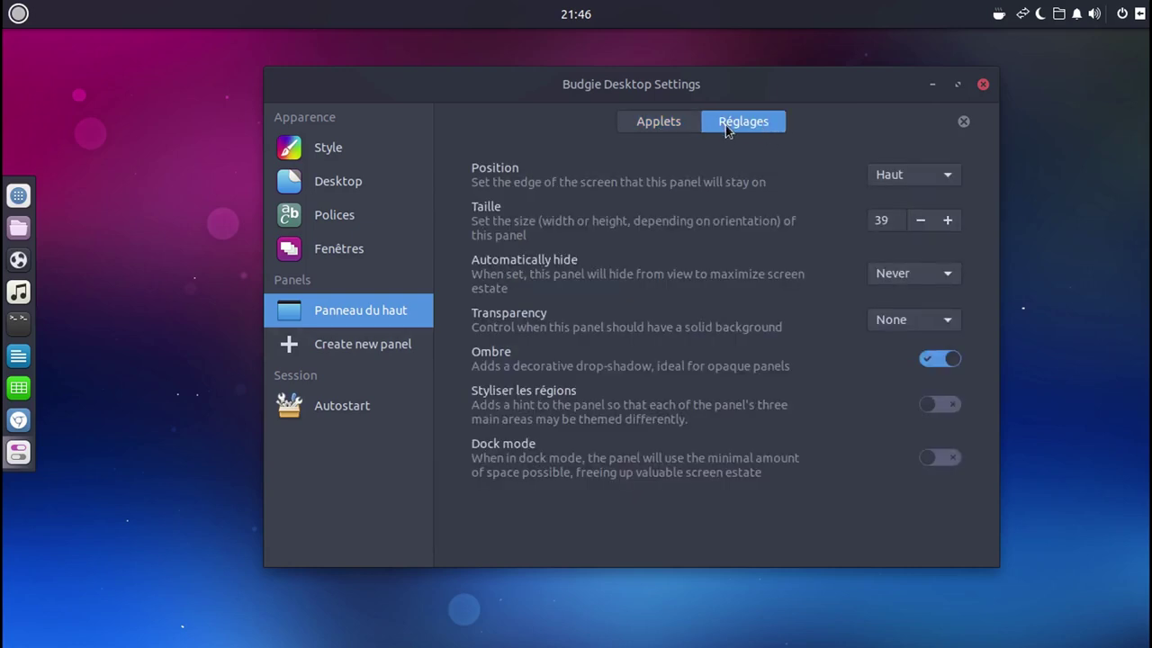
# - Try the Bas, Left and Right positions for the panel and return it to Haut
pyautogui.click(950, 179)
pyautogui.click(936, 205)
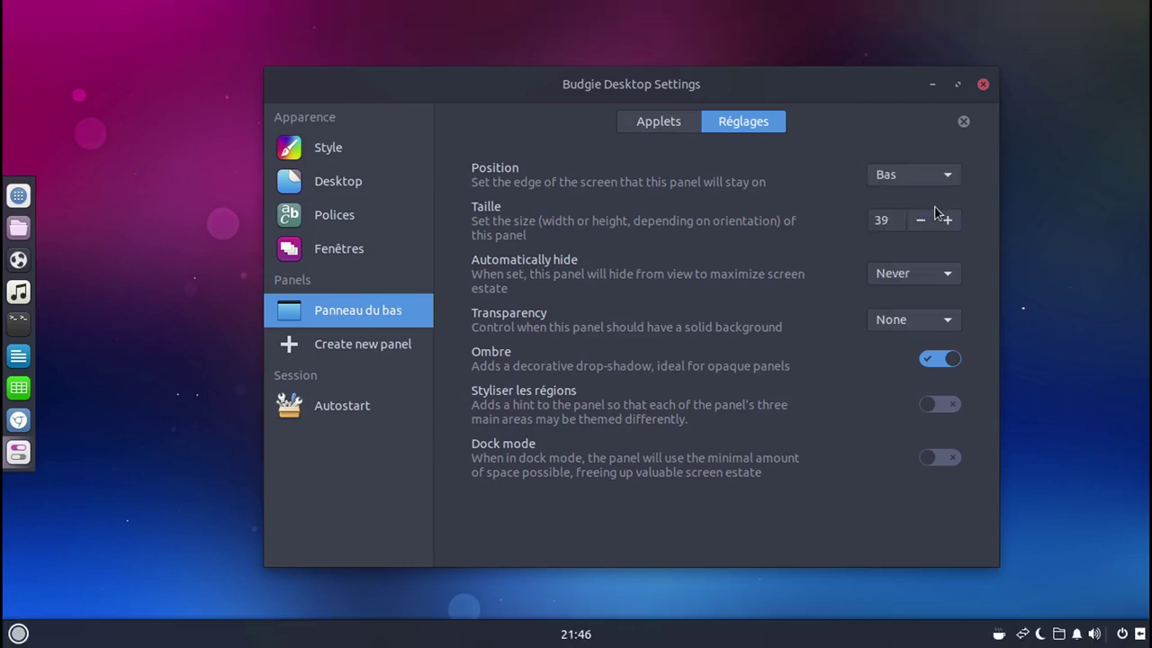
pyautogui.click(935, 176)
pyautogui.click(928, 202)
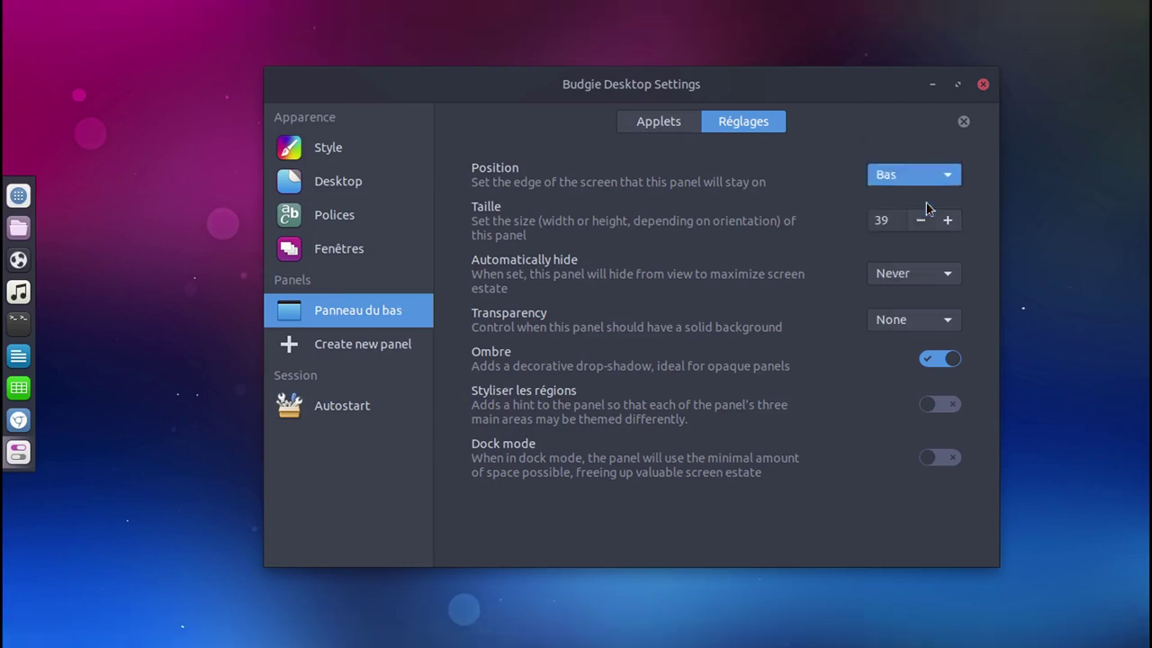
pyautogui.click(921, 173)
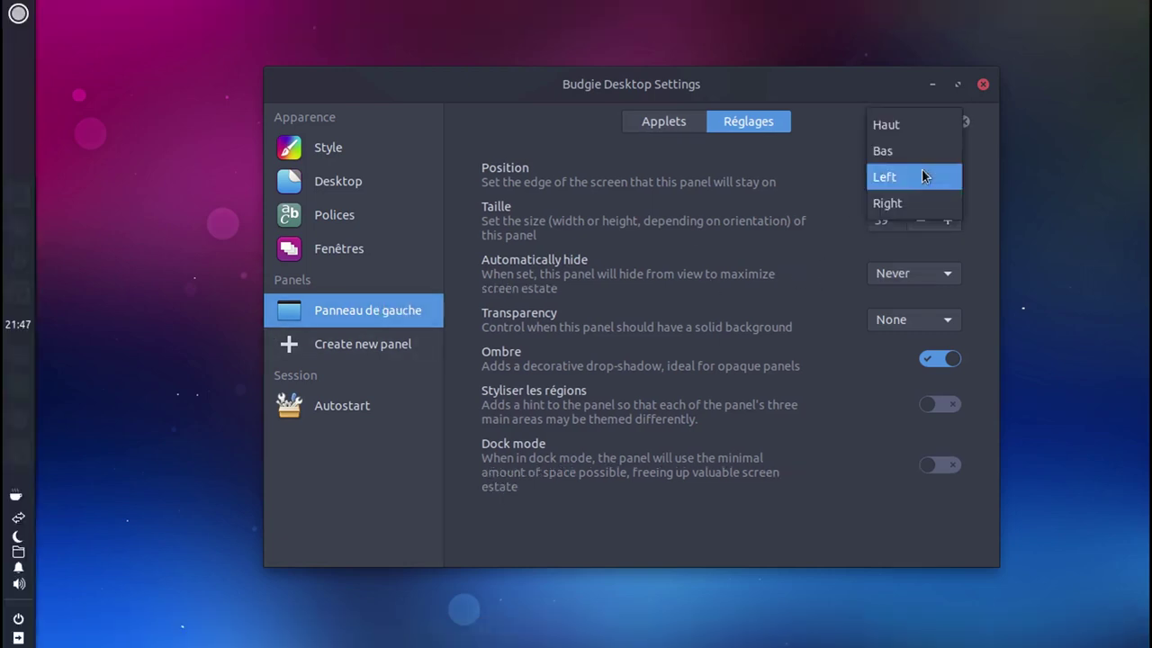
pyautogui.click(921, 196)
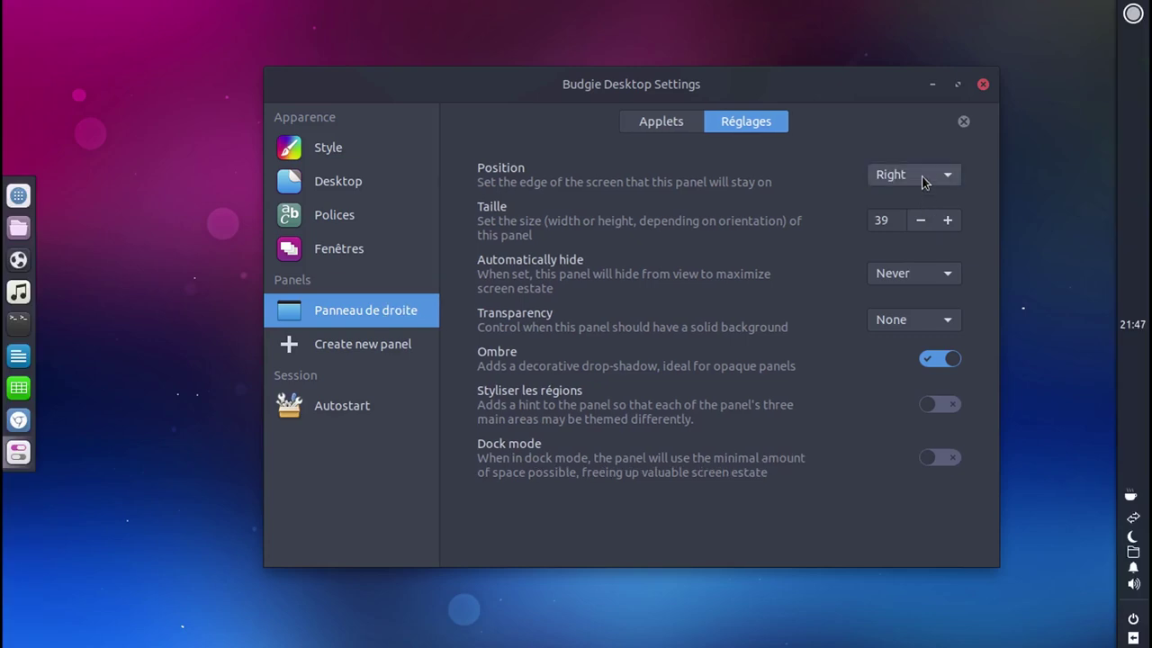
pyautogui.click(919, 177)
pyautogui.click(913, 108)
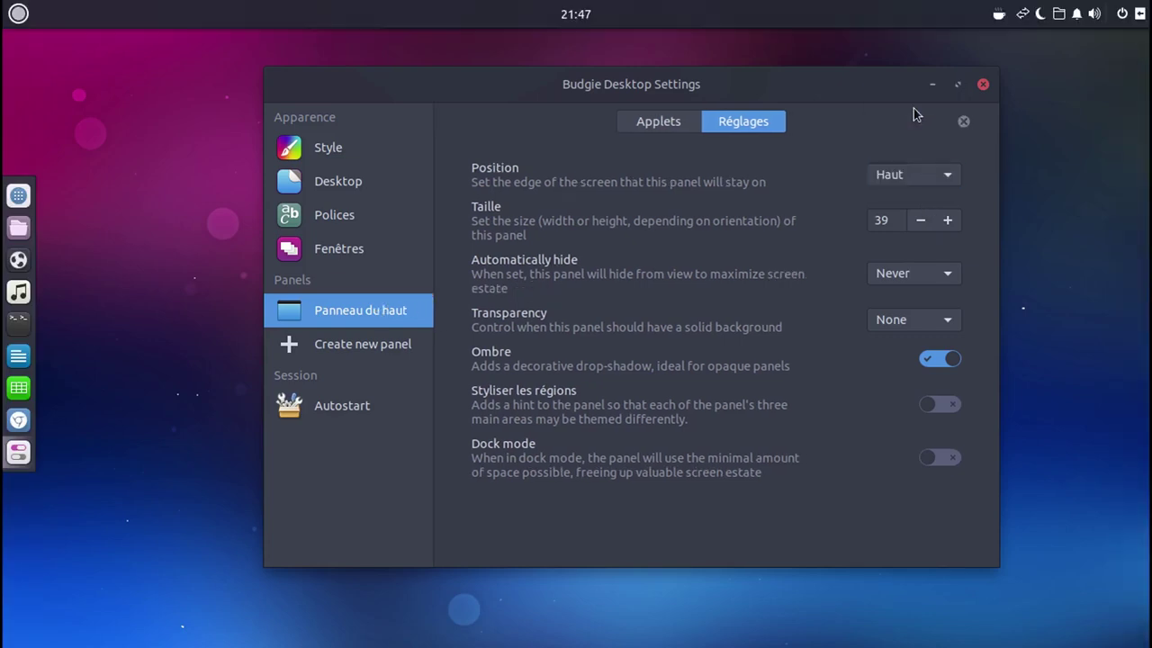
# - Reduce the panel's Taille to 28
pyautogui.click(920, 220)
pyautogui.click(919, 221)
pyautogui.click(919, 221)
pyautogui.click(920, 221)
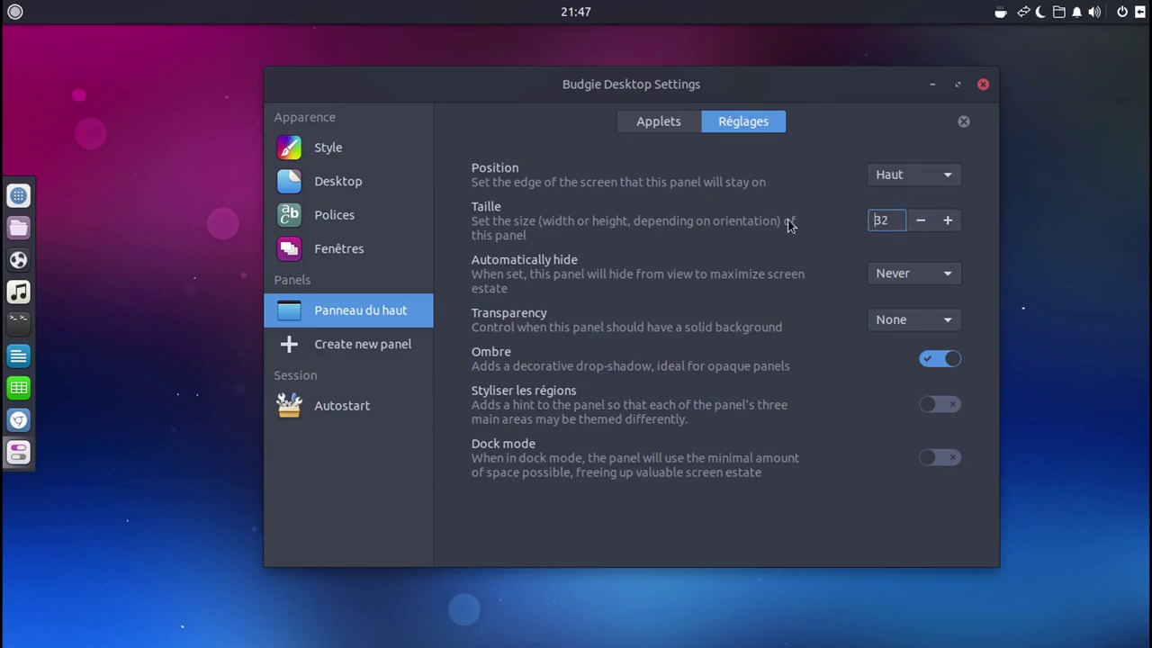
pyautogui.click(928, 221)
pyautogui.click(928, 222)
pyautogui.click(929, 222)
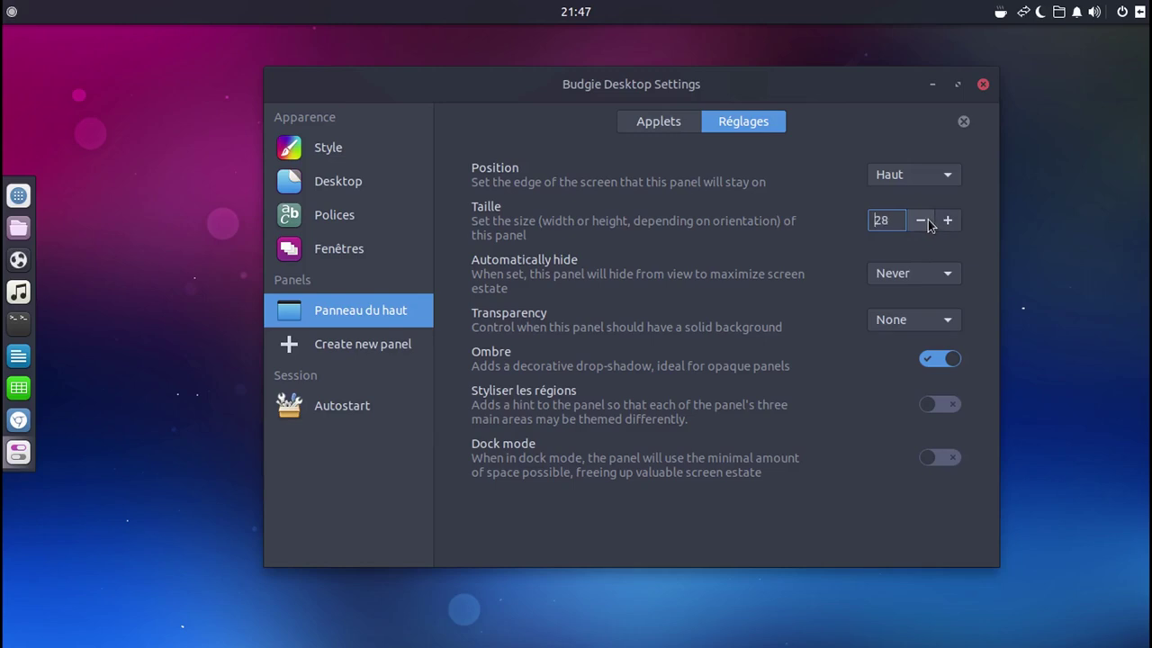
# - Increase the panel's Taille to 101
pyautogui.click(945, 223)
pyautogui.click(945, 223)
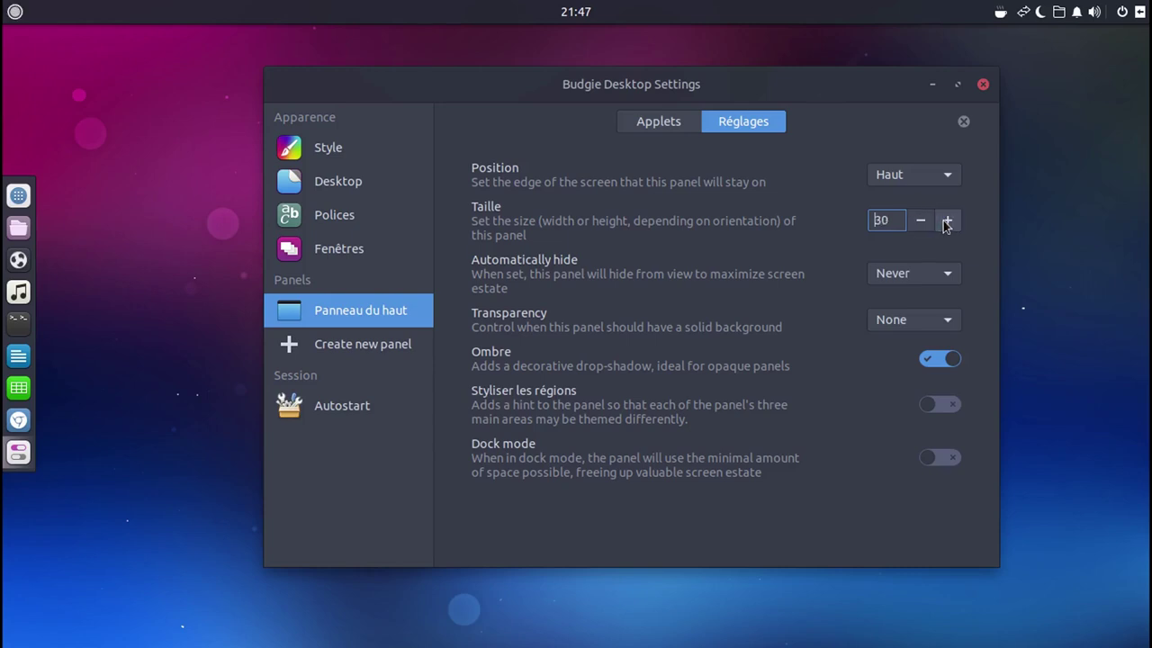
pyautogui.click(944, 224)
pyautogui.click(945, 224)
pyautogui.click(945, 225)
pyautogui.click(947, 223)
pyautogui.click(947, 223)
pyautogui.click(947, 223)
pyautogui.click(947, 223)
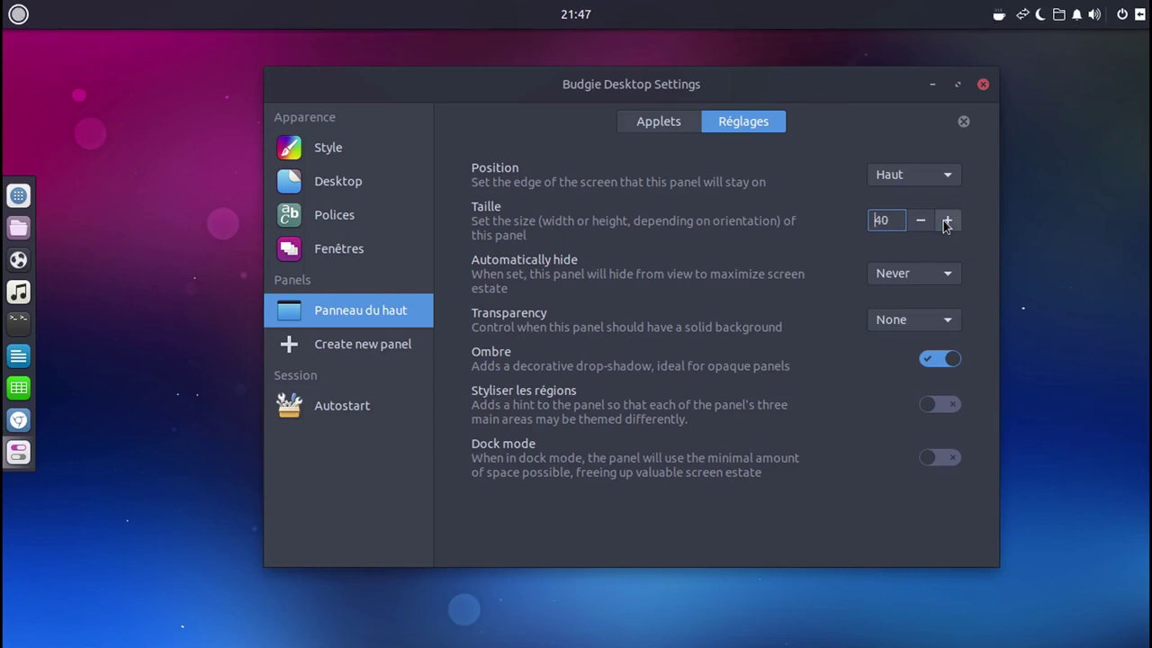
pyautogui.click(947, 223)
pyautogui.click(946, 223)
pyautogui.click(947, 223)
pyautogui.click(947, 223)
pyautogui.click(947, 224)
pyautogui.click(946, 224)
pyautogui.click(947, 223)
pyautogui.click(946, 223)
pyautogui.click(947, 223)
pyautogui.click(947, 223)
pyautogui.click(947, 223)
pyautogui.click(947, 223)
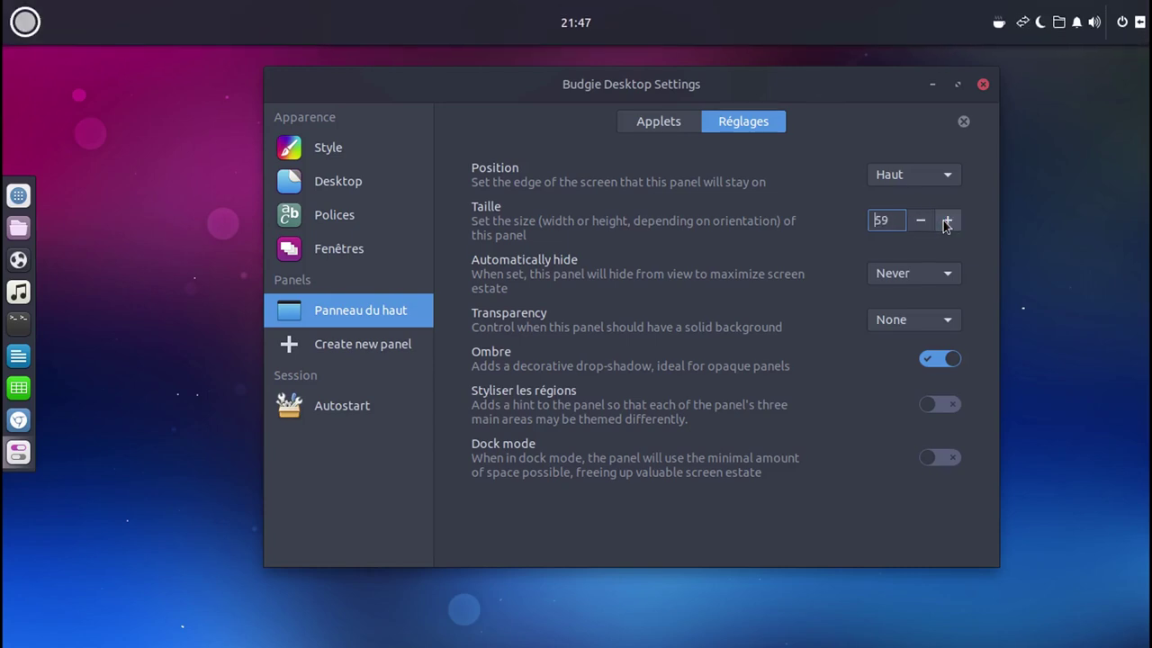
pyautogui.click(946, 223)
pyautogui.click(947, 223)
pyautogui.click(947, 223)
pyautogui.click(945, 223)
pyautogui.click(945, 223)
pyautogui.click(944, 224)
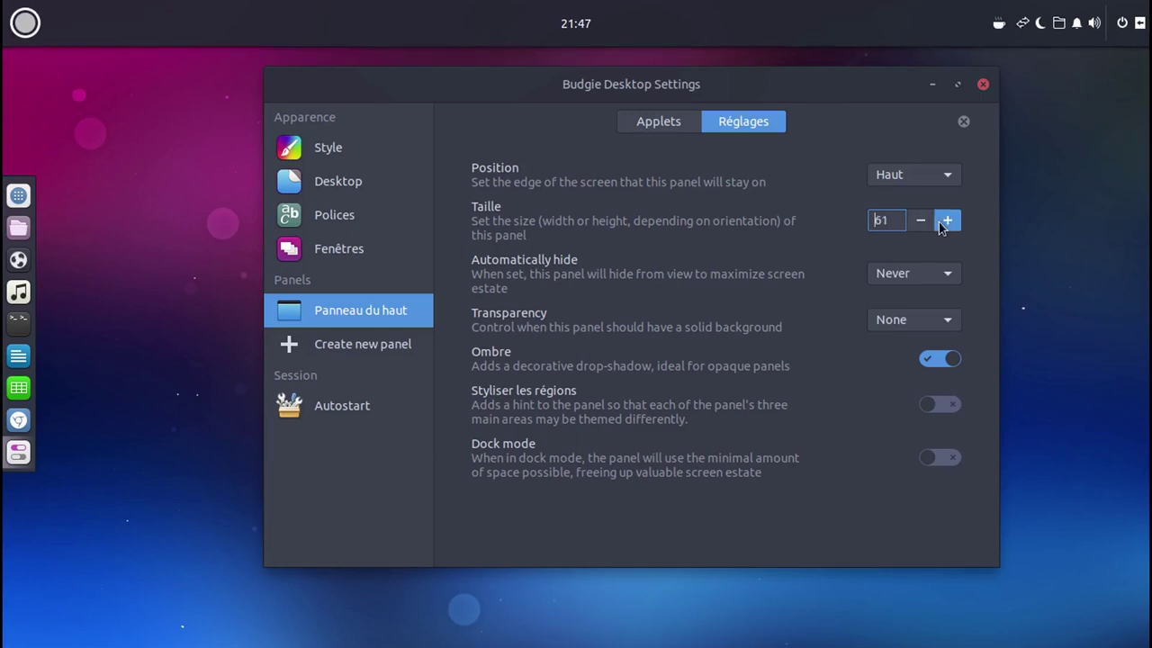
pyautogui.click(943, 225)
pyautogui.click(941, 225)
pyautogui.click(941, 226)
pyautogui.click(941, 225)
pyautogui.click(941, 226)
pyautogui.click(941, 226)
pyautogui.click(942, 227)
pyautogui.click(942, 227)
pyautogui.click(942, 227)
pyautogui.click(942, 227)
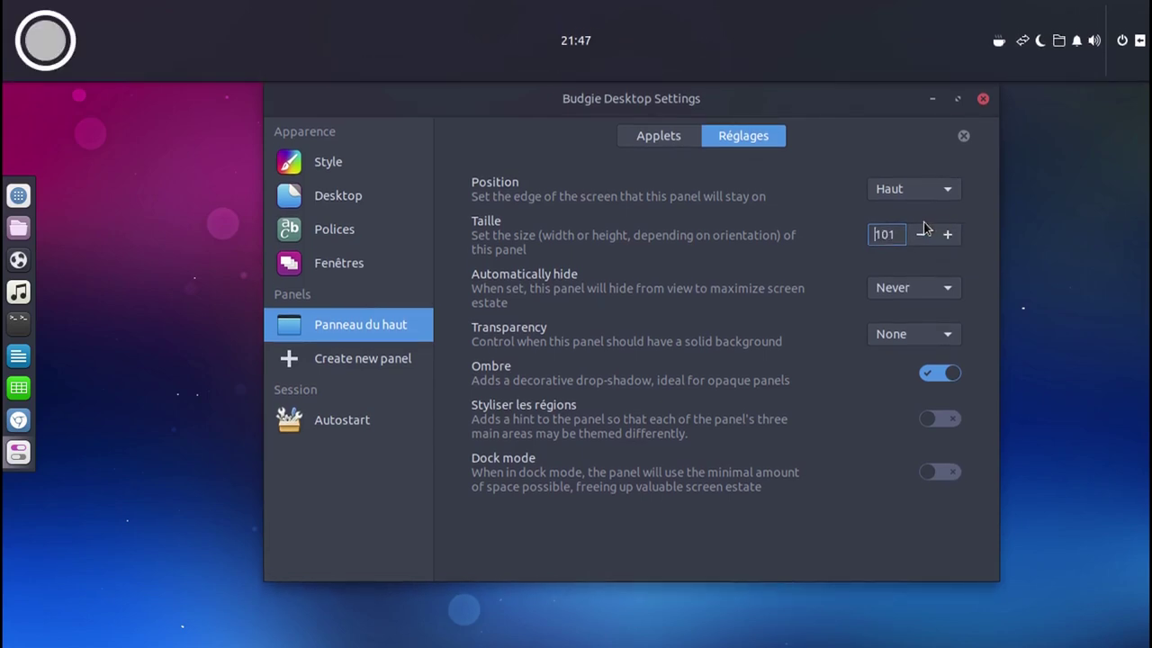
# - Set the panel's Taille back to 39
pyautogui.click(923, 234)
pyautogui.click(923, 234)
pyautogui.click(923, 234)
pyautogui.click(923, 234)
pyautogui.click(923, 234)
pyautogui.click(923, 234)
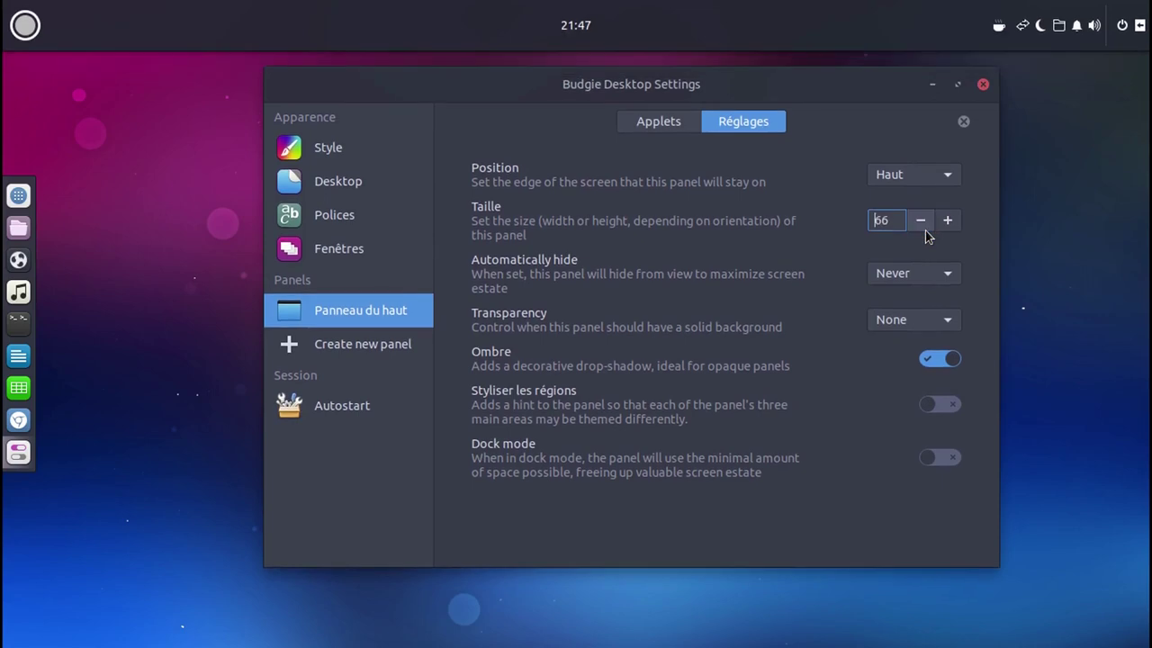
pyautogui.click(923, 234)
pyautogui.click(923, 233)
pyautogui.click(925, 231)
pyautogui.click(925, 231)
pyautogui.click(925, 231)
pyautogui.click(925, 231)
pyautogui.click(925, 231)
pyautogui.click(925, 232)
pyautogui.click(925, 231)
pyautogui.click(925, 232)
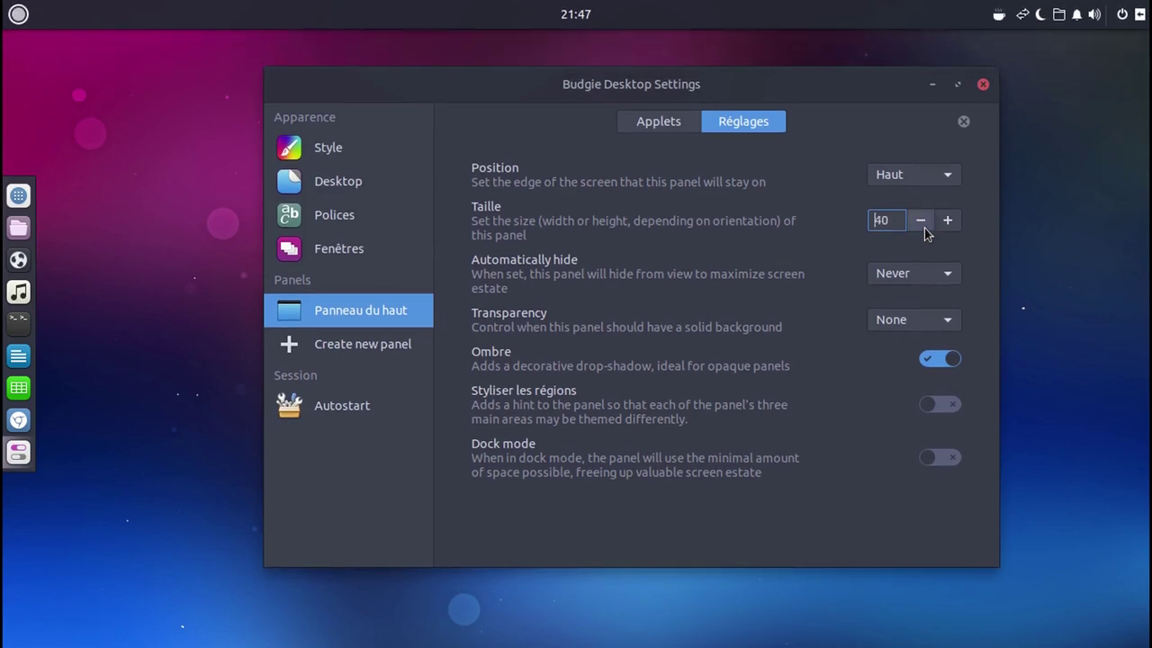
# - Set Automatically hide to Intelligent and move the settings window slightly away from the panel
pyautogui.click(944, 274)
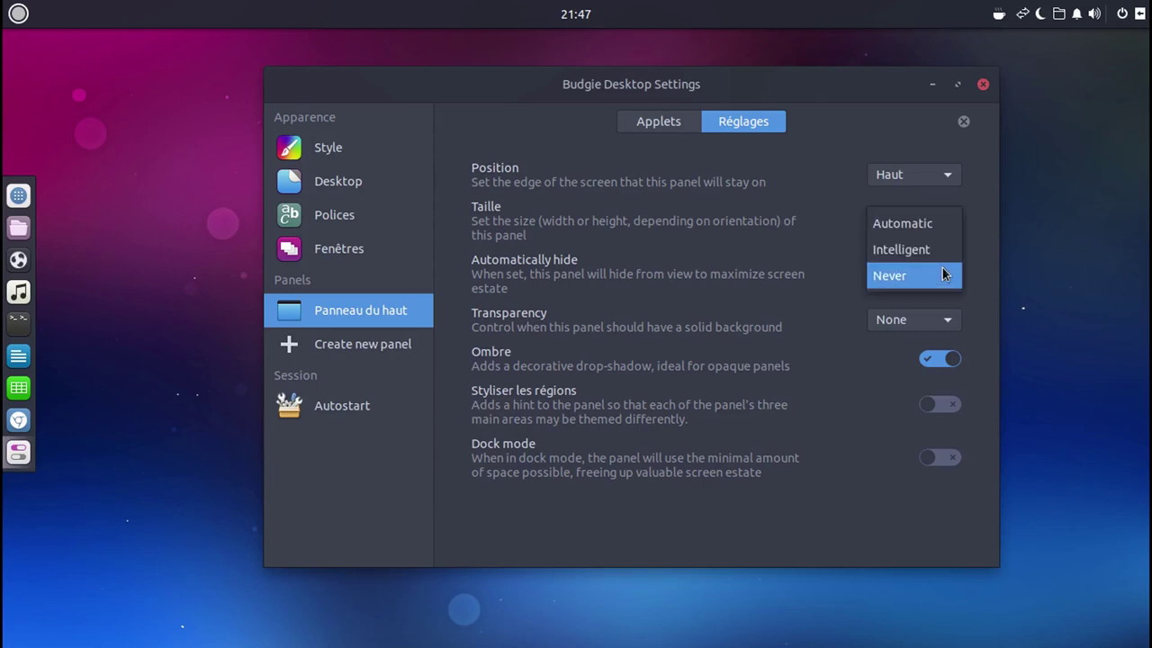
pyautogui.click(934, 249)
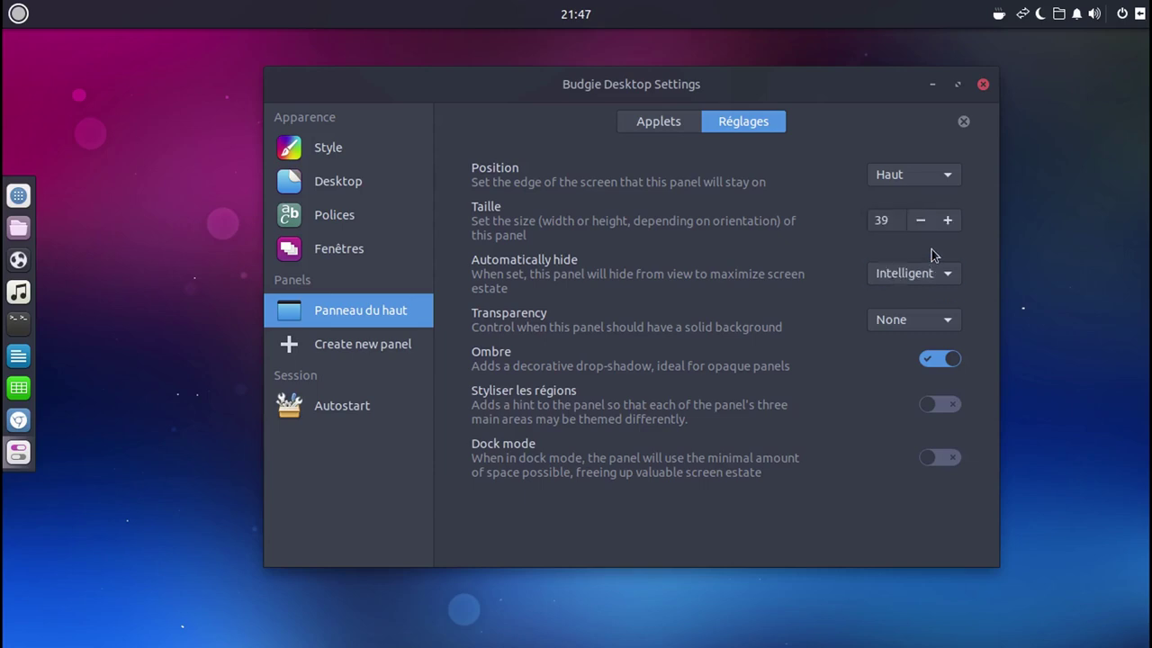
pyautogui.moveTo(780, 93); pyautogui.dragTo(738, 129)
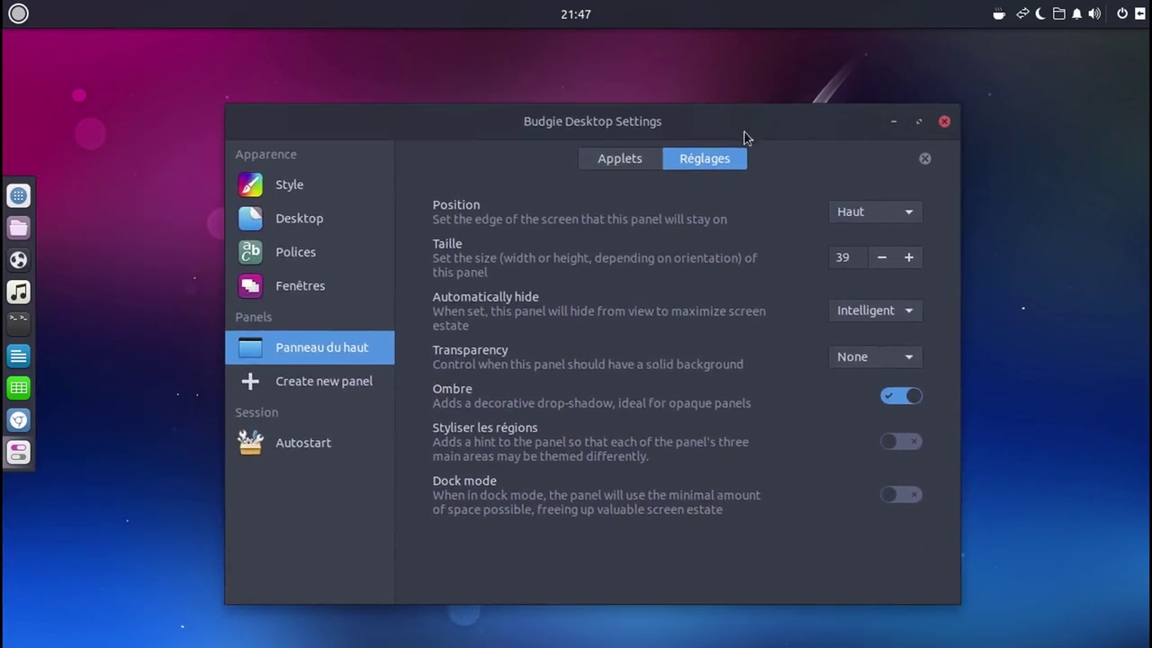
# - Try the Always transparency for the panel, keep Intelligent hiding, and set Transparency to Dynamic
pyautogui.click(900, 357)
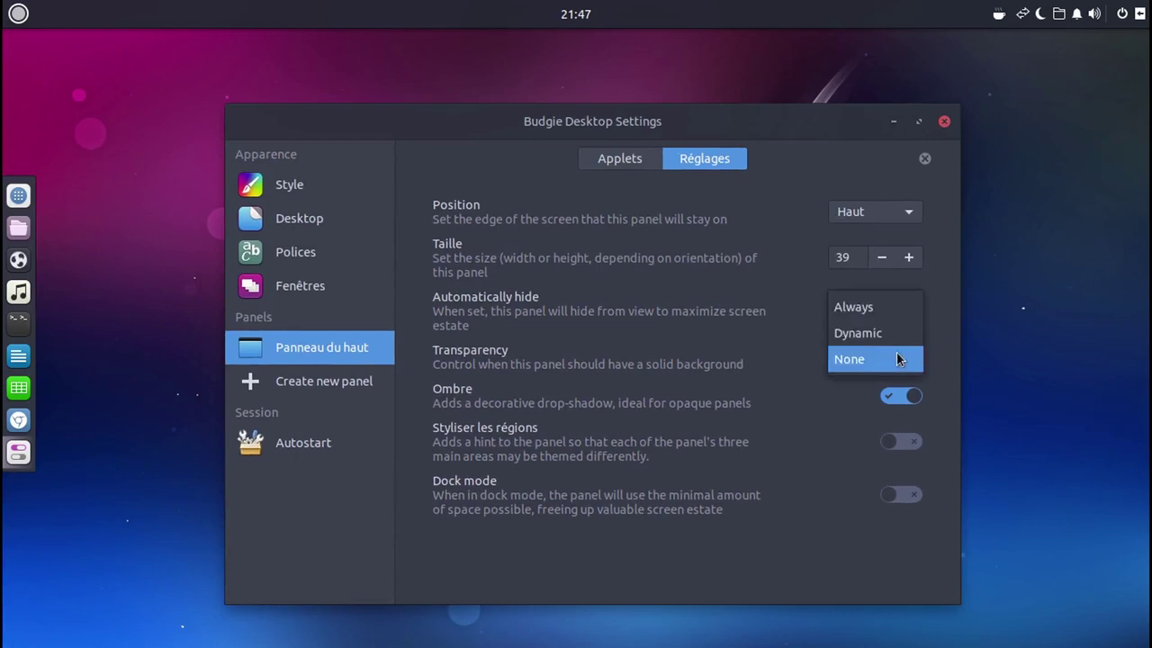
pyautogui.click(878, 314)
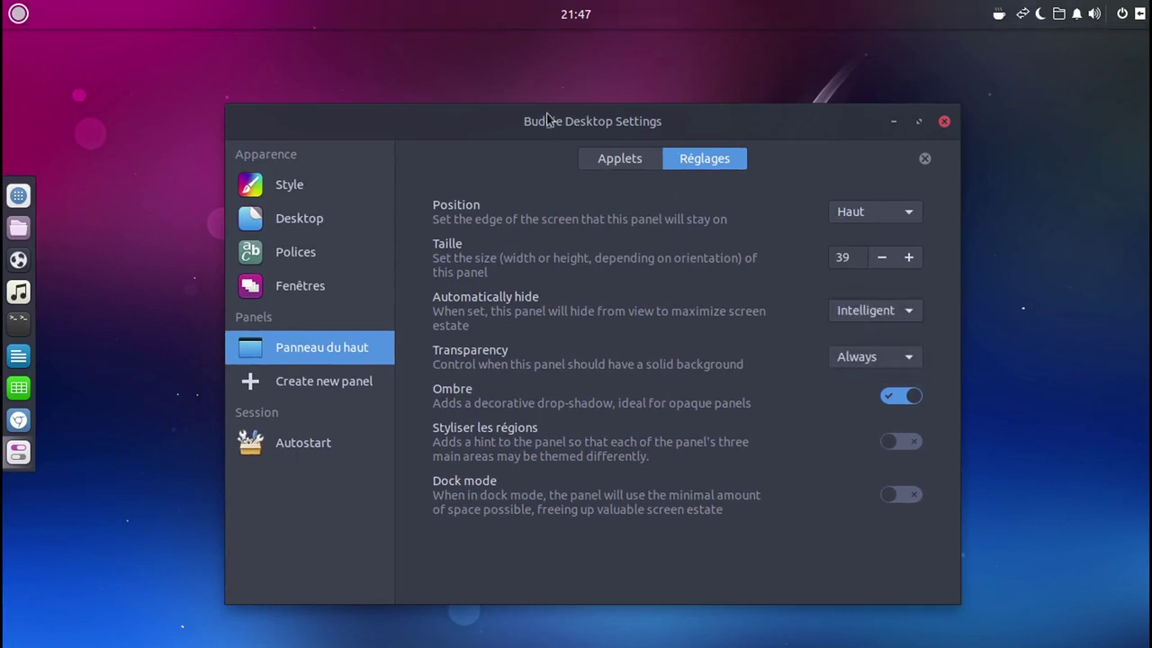
pyautogui.click(859, 314)
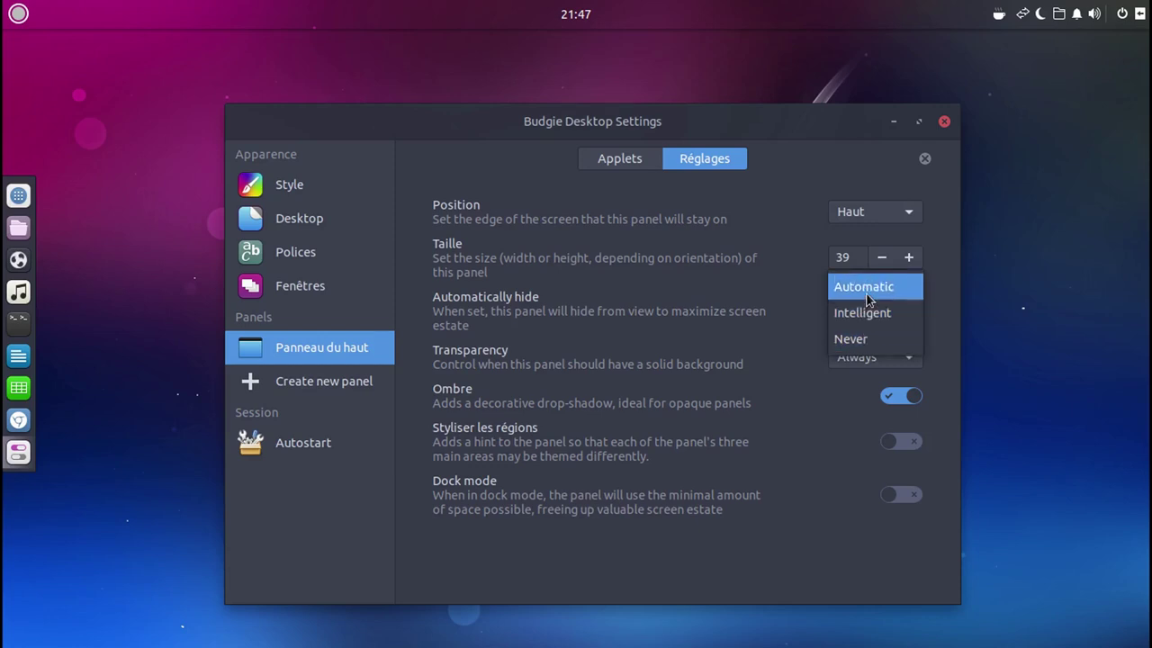
pyautogui.click(868, 312)
pyautogui.click(870, 358)
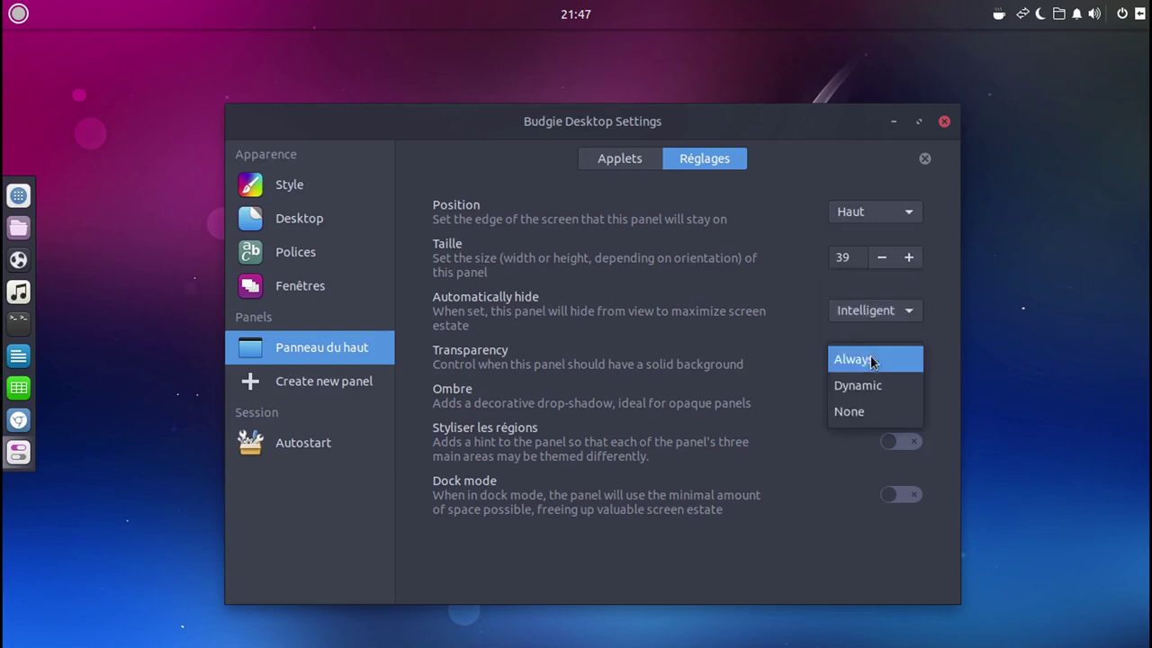
pyautogui.click(877, 387)
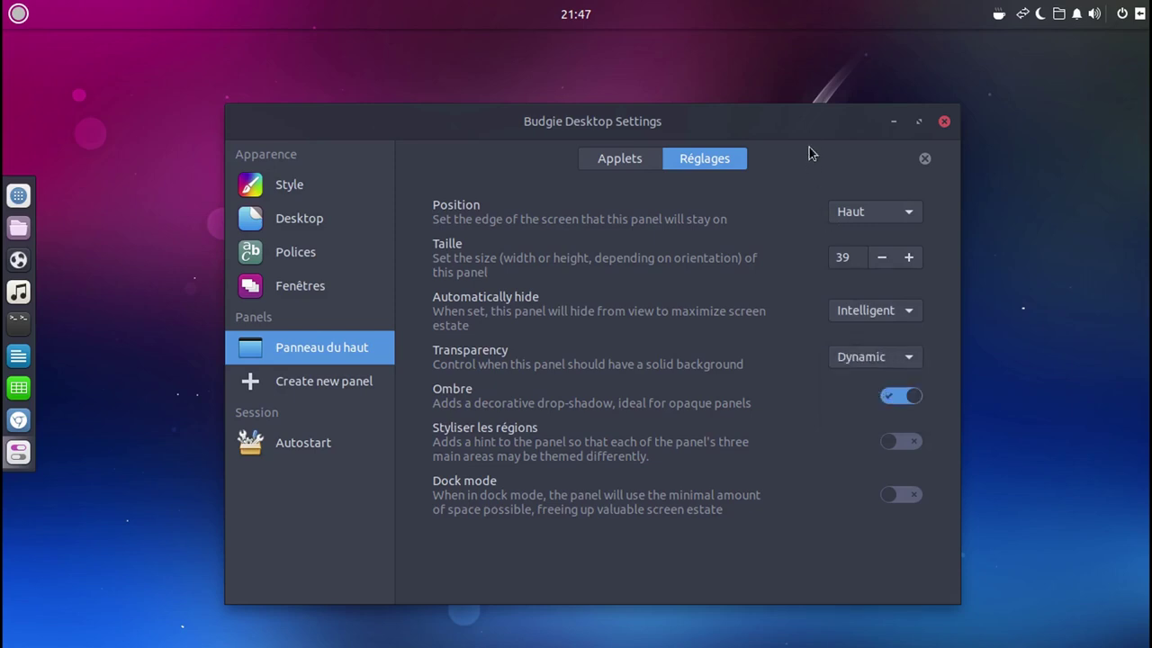
# - Set Automatically hide back to Never and briefly maximize and restore the settings window to check the panel
pyautogui.moveTo(811, 145); pyautogui.dragTo(804, 88)
pyautogui.click(859, 271)
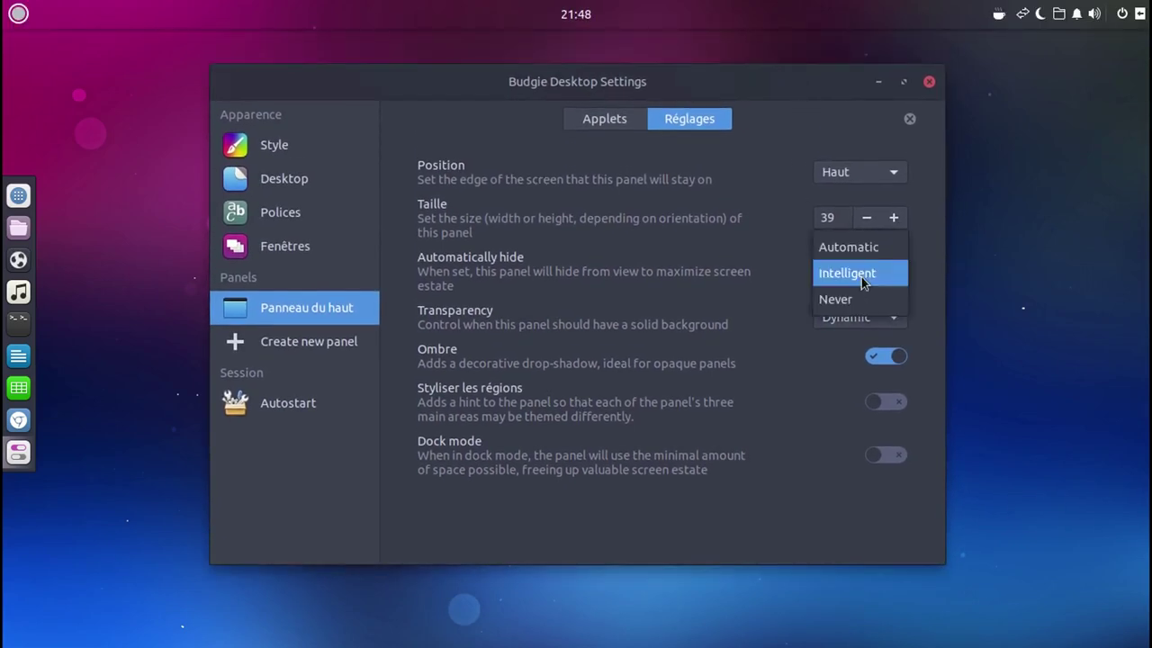
pyautogui.click(862, 300)
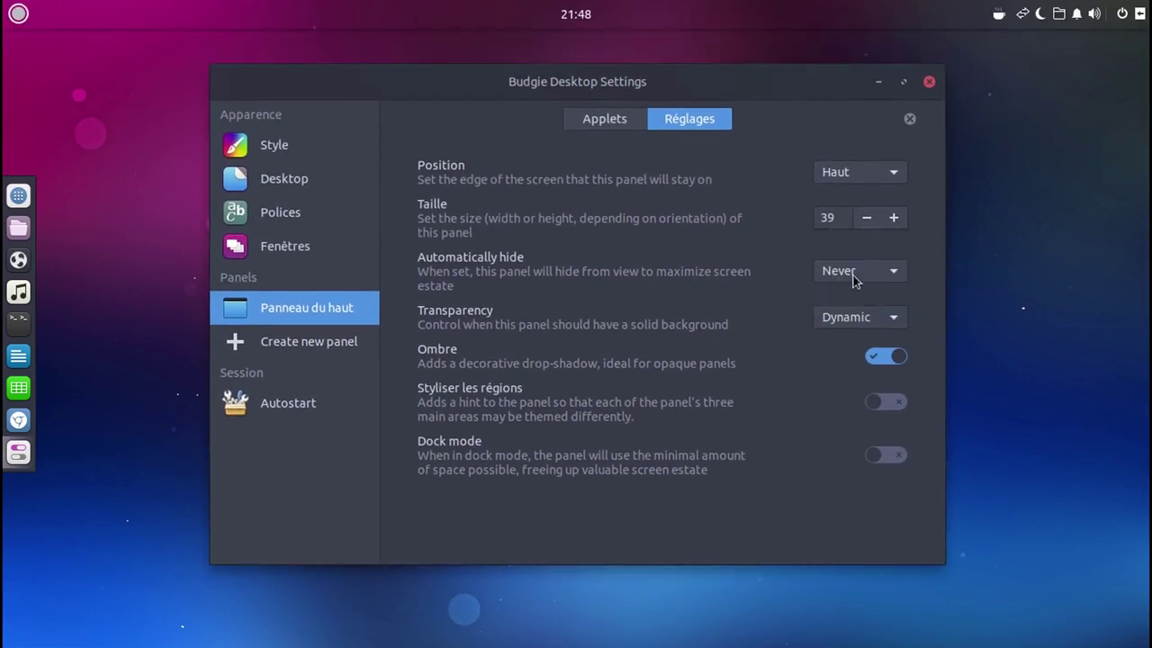
pyautogui.click(904, 82)
pyautogui.click(1108, 45)
# - Try the Always transparency with the settings window maximized and restored, and set Transparency to None
pyautogui.click(895, 316)
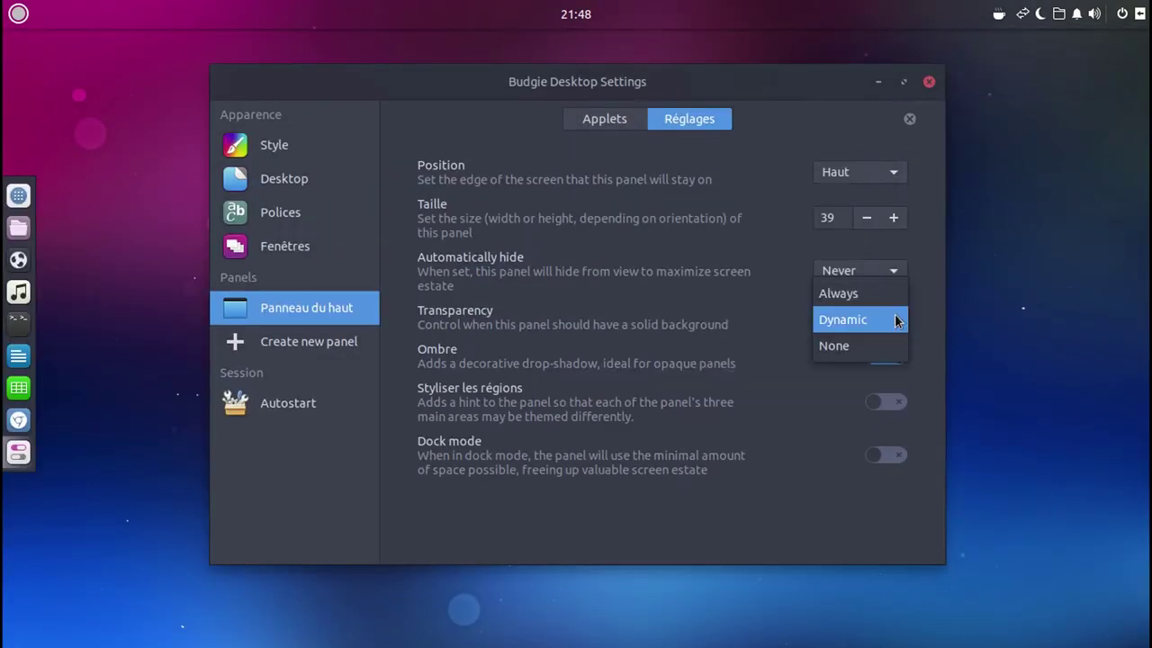
pyautogui.click(882, 301)
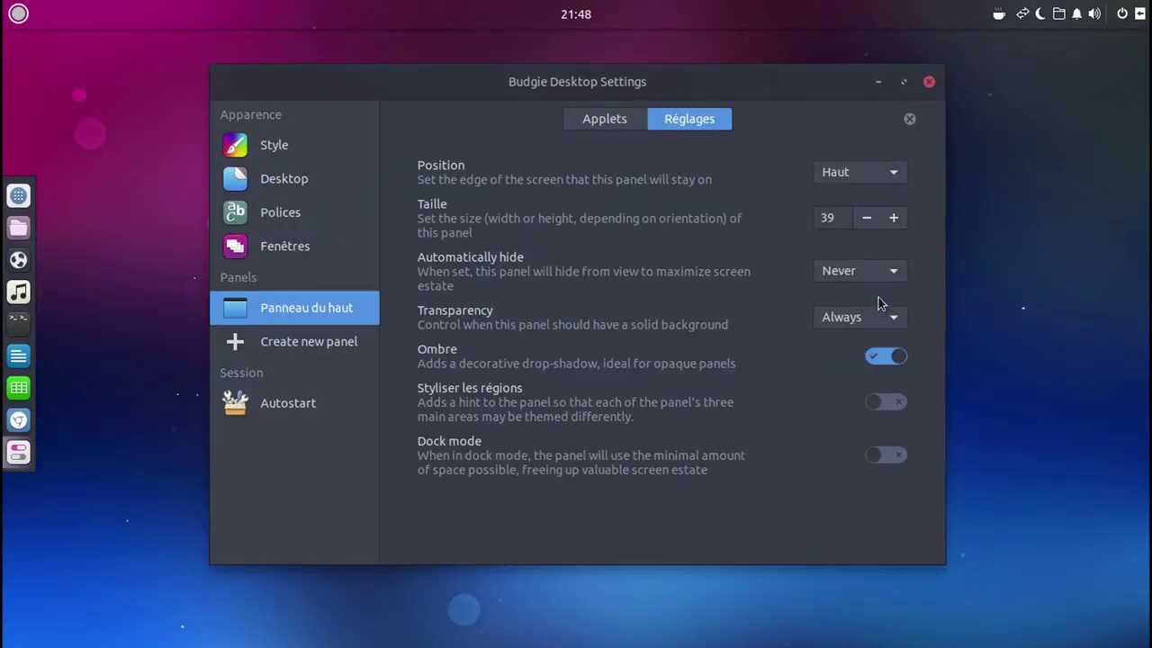
pyautogui.click(904, 82)
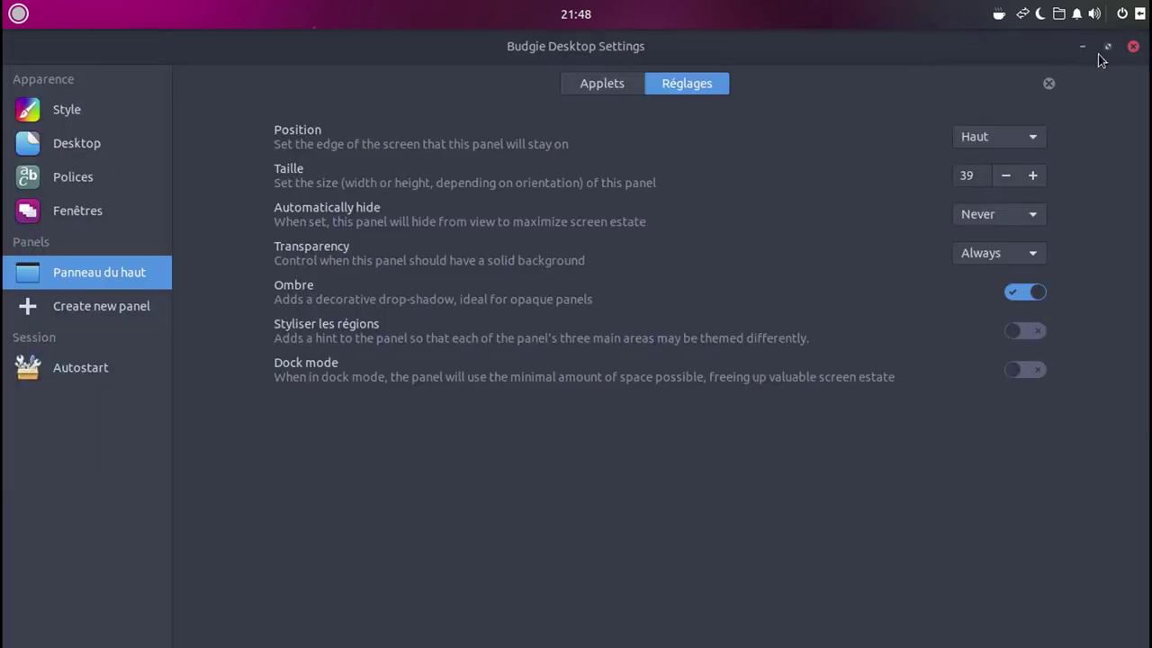
pyautogui.click(1101, 45)
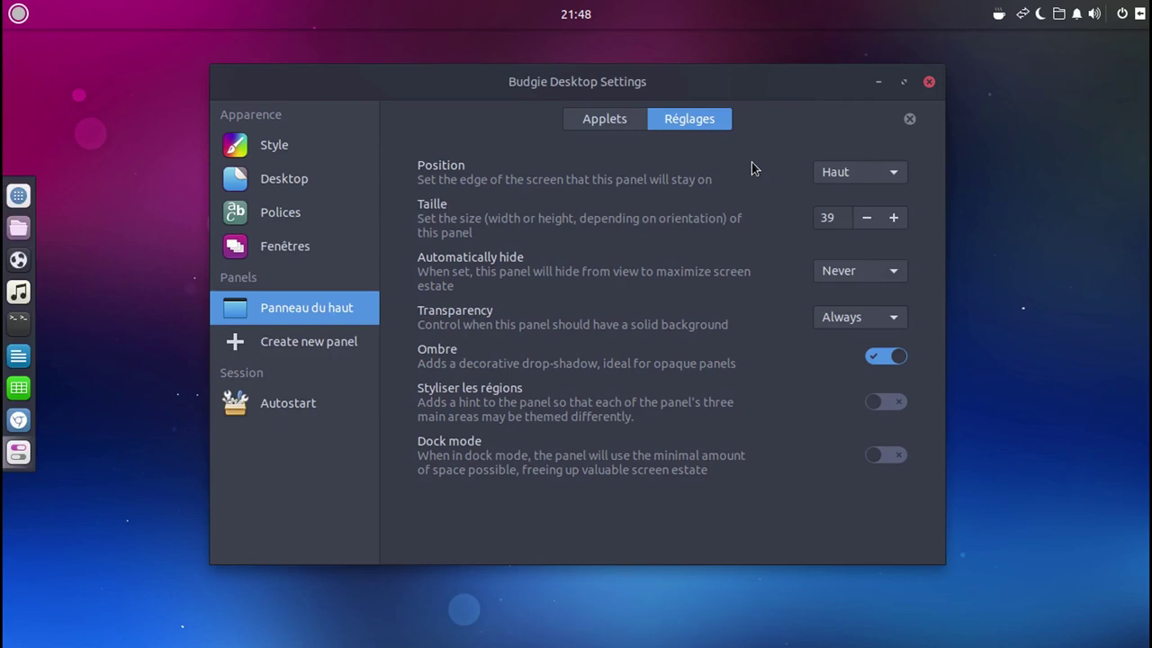
pyautogui.click(828, 316)
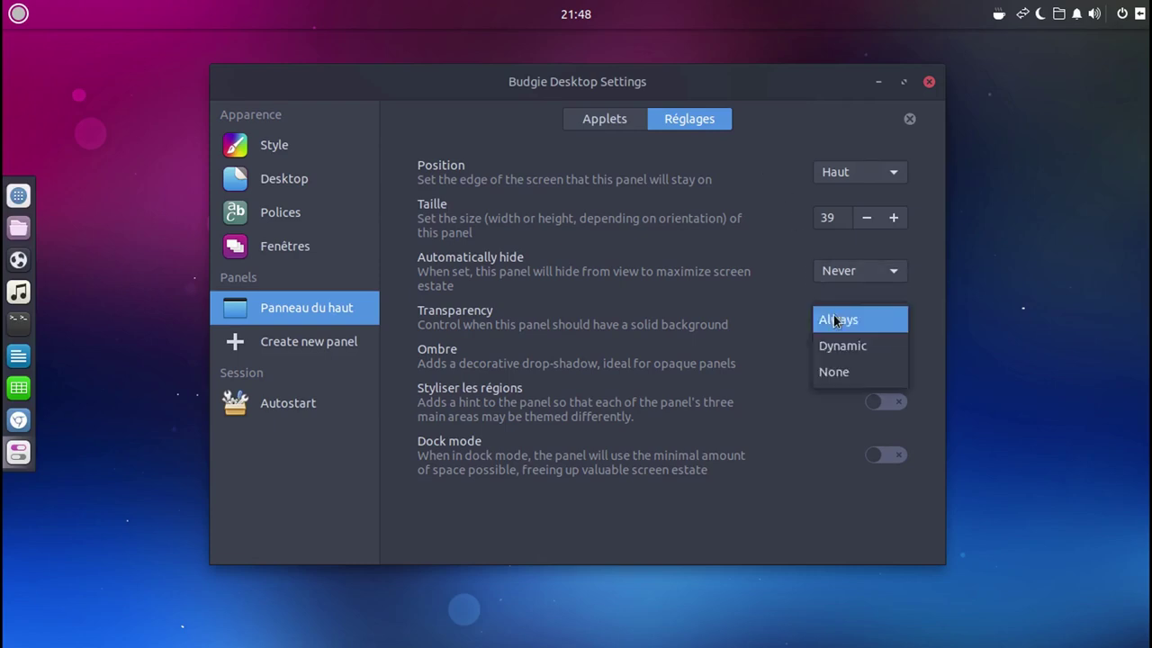
pyautogui.click(843, 369)
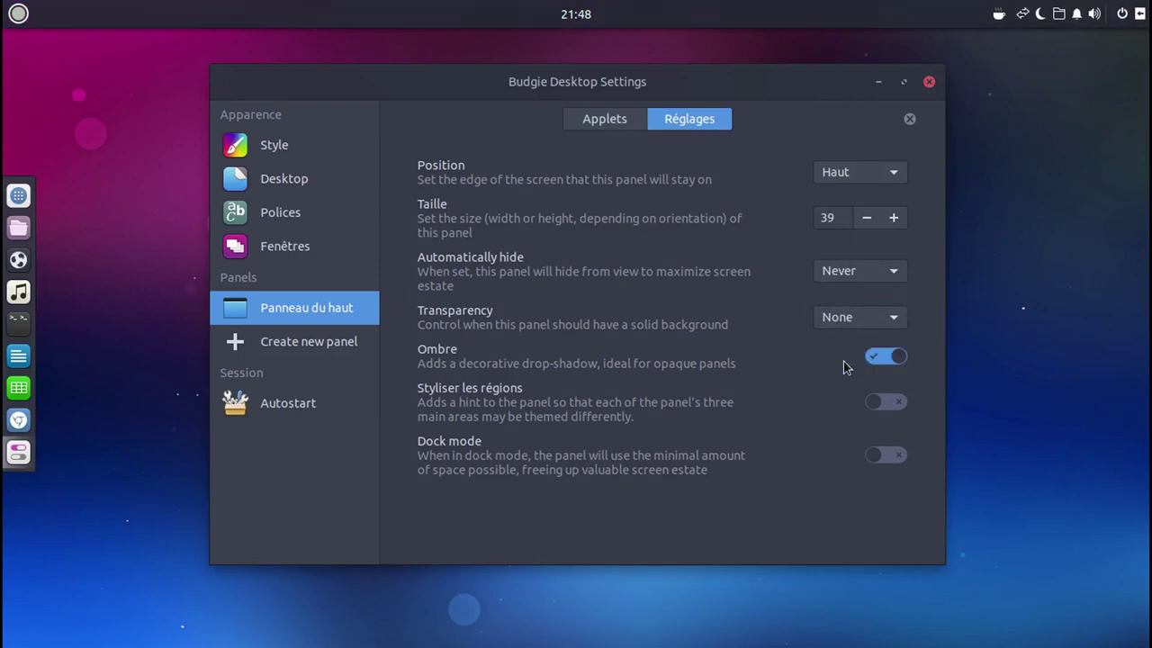
# - Set the panel's Transparency to Dynamic, check it by maximizing and restoring the settings window, and recenter the window
pyautogui.click(847, 320)
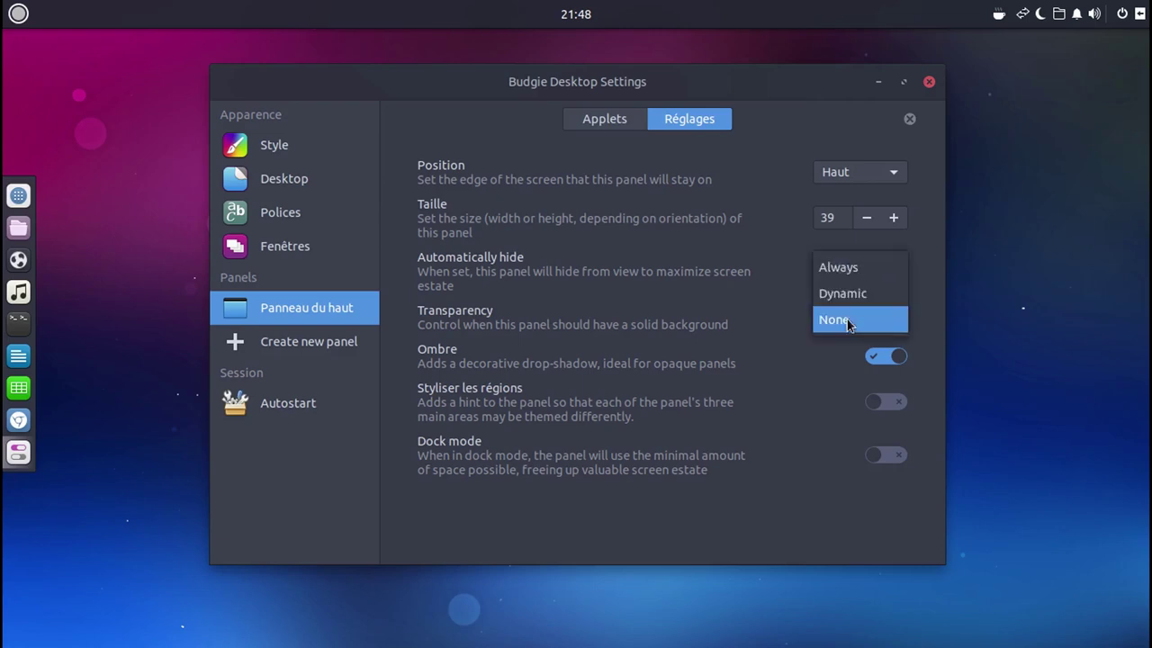
pyautogui.click(846, 295)
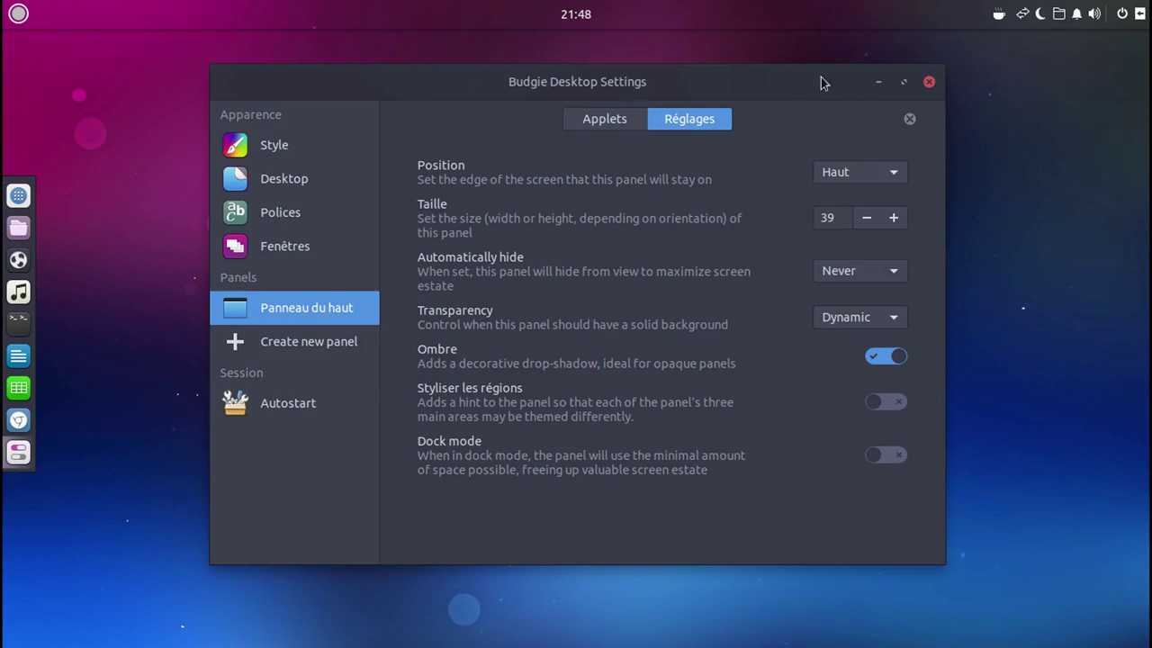
pyautogui.click(903, 82)
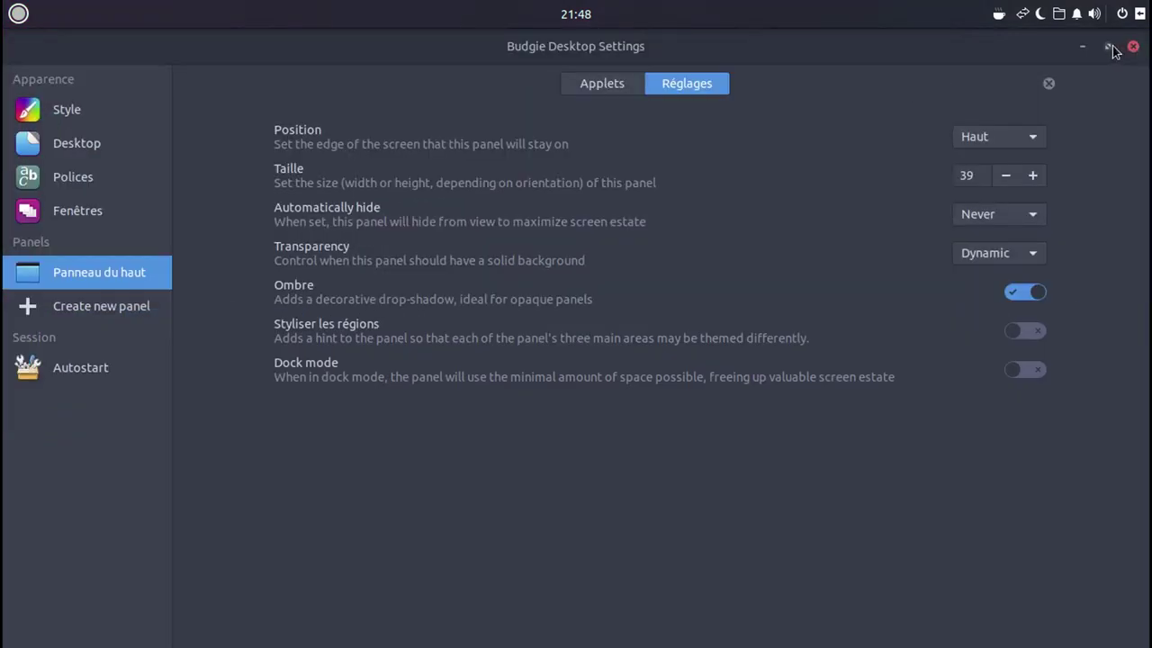
pyautogui.click(1108, 46)
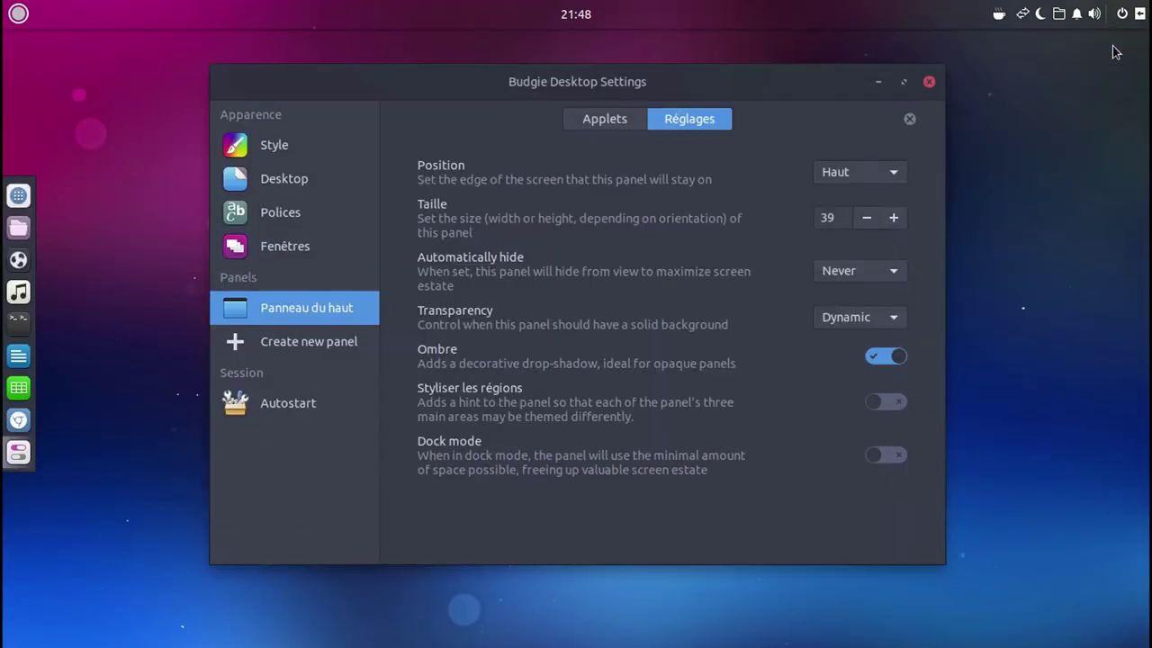
pyautogui.moveTo(790, 82); pyautogui.dragTo(842, 90)
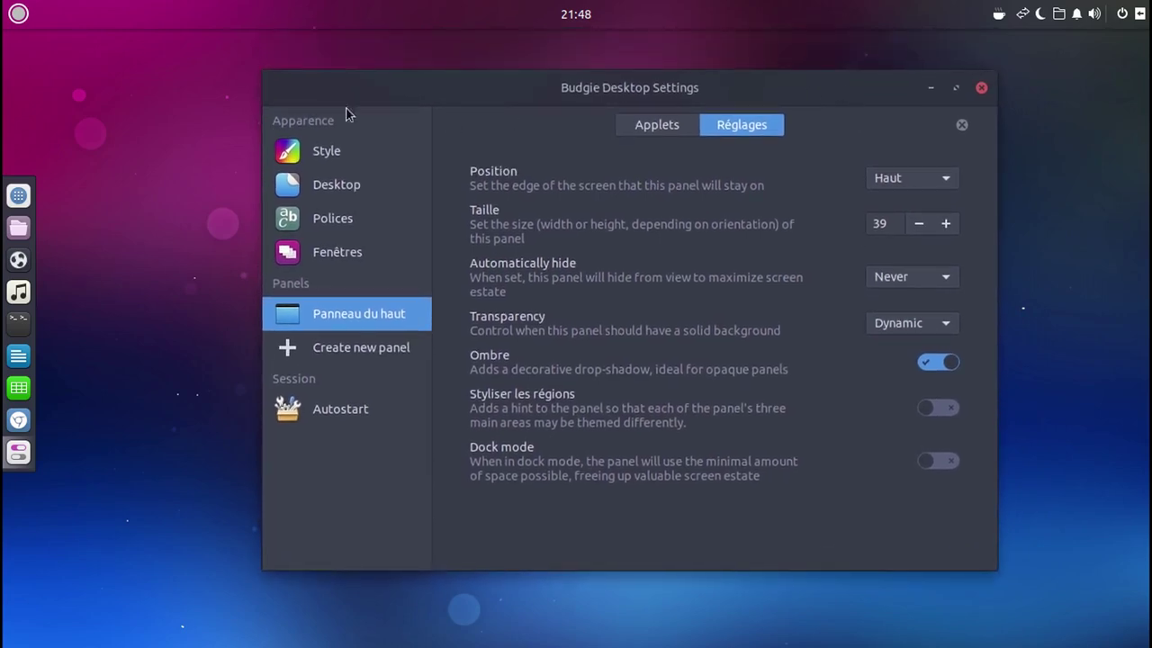
# - Open and close the application menu to check the panel, and set the panel's Transparency to None
pyautogui.click(18, 13)
pyautogui.click(18, 14)
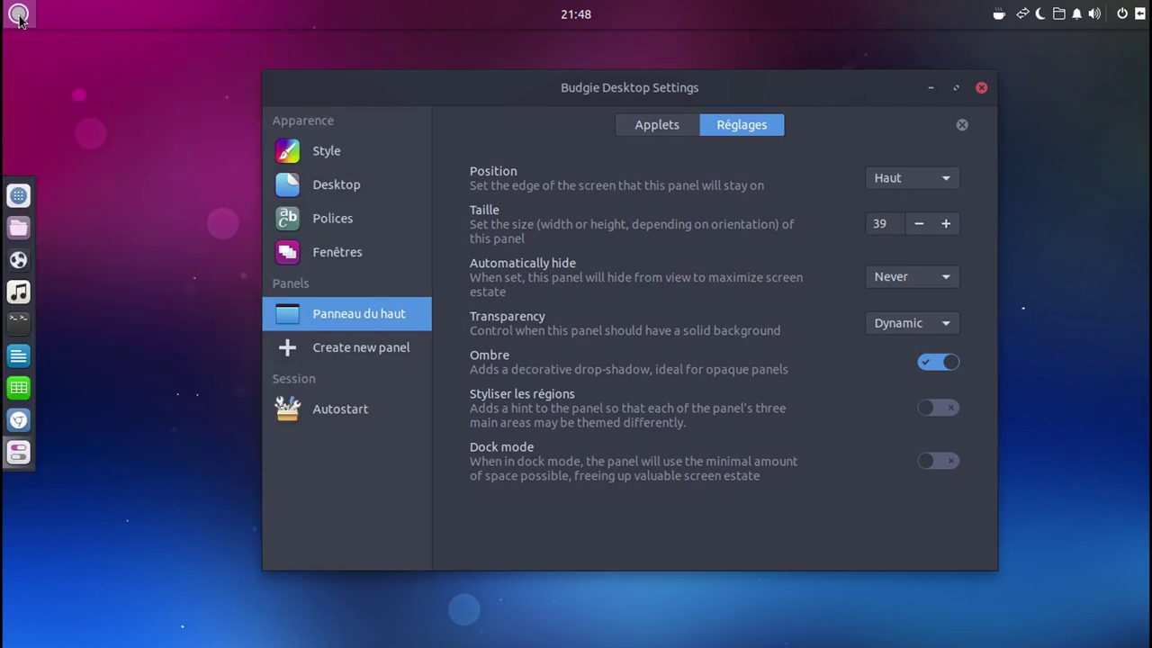
pyautogui.click(18, 13)
pyautogui.click(18, 14)
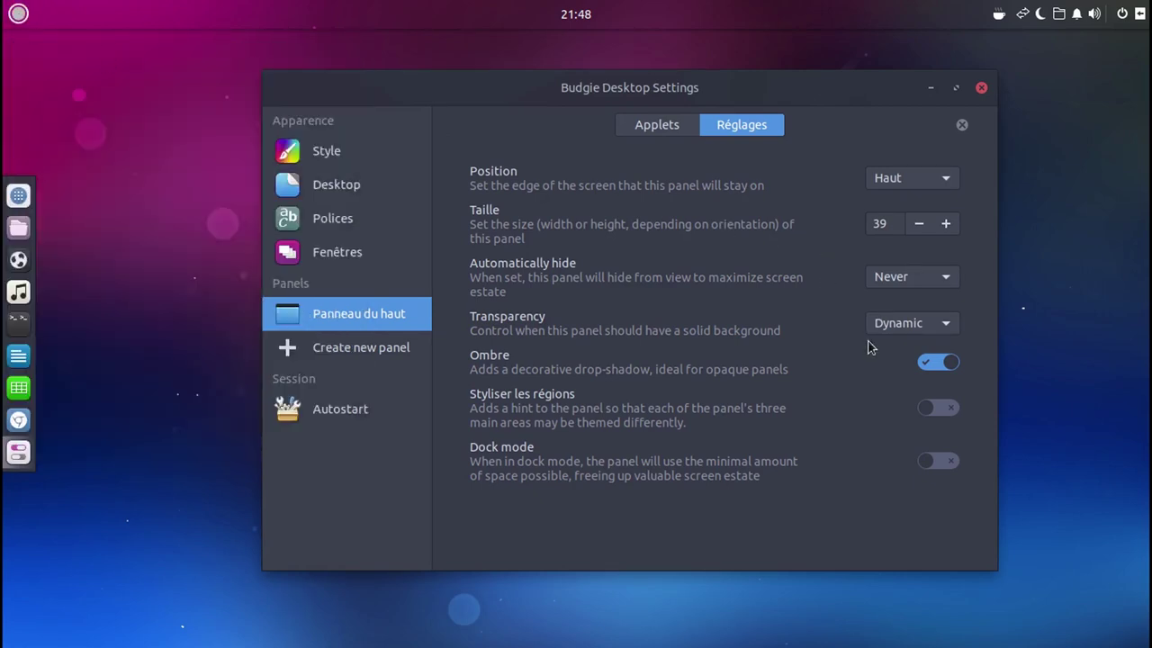
pyautogui.click(936, 325)
pyautogui.click(939, 351)
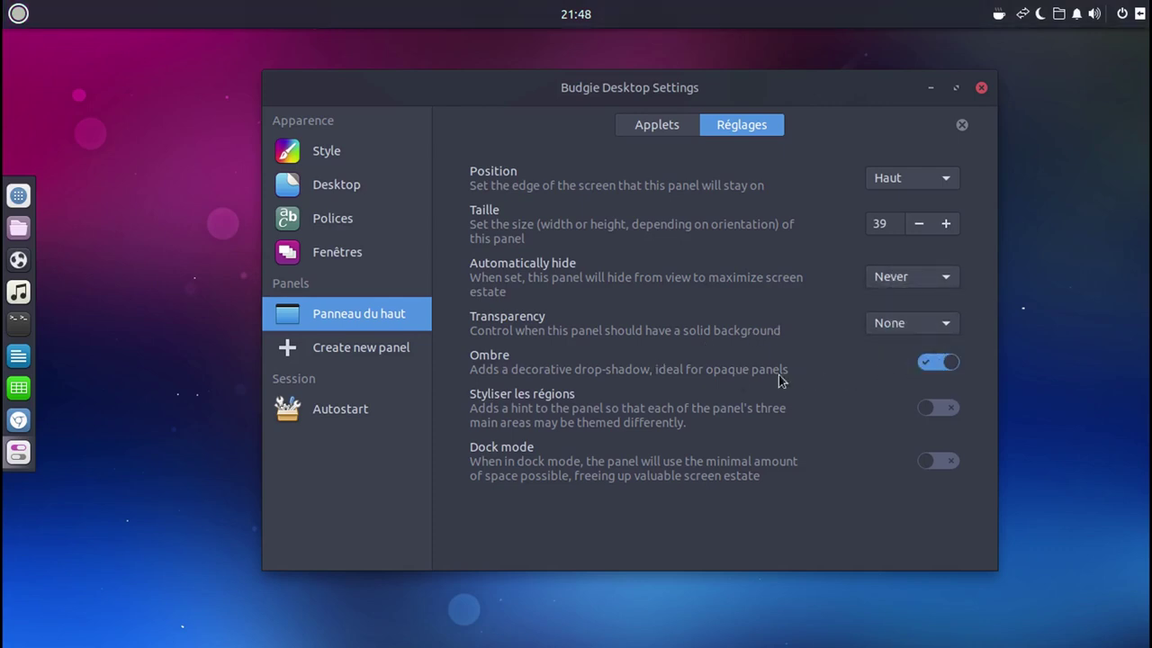
# - Switch the panel's shadow (Ombre) off and back on, and enable Dock mode
pyautogui.click(931, 365)
pyautogui.click(932, 364)
pyautogui.click(940, 459)
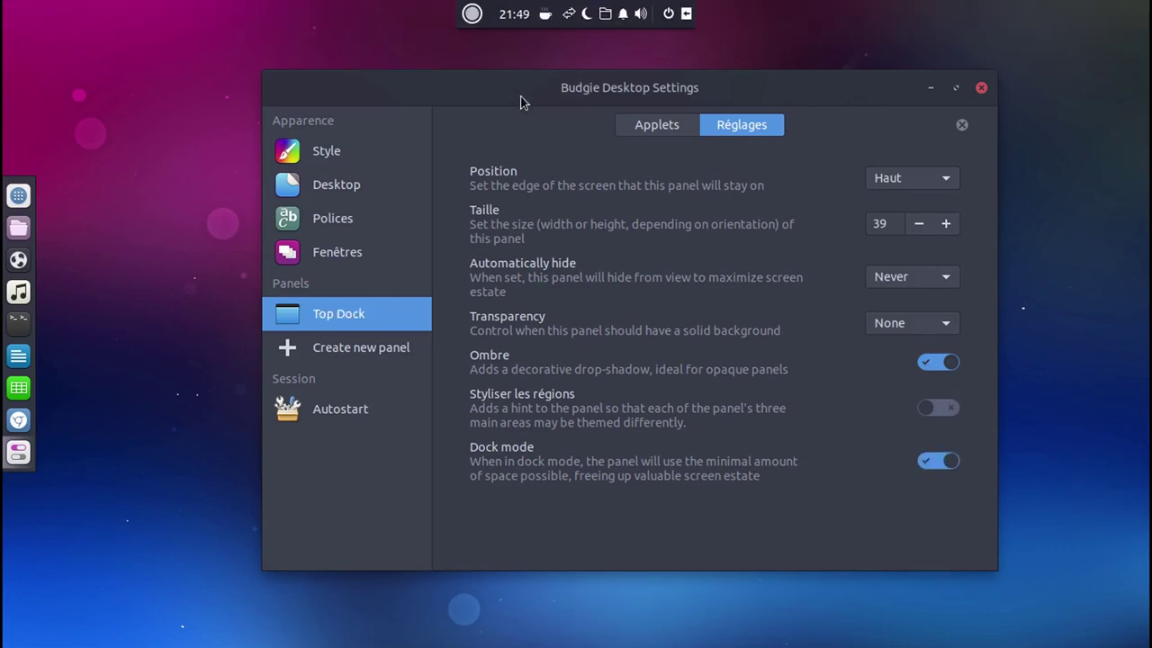
# - Move the settings window away from the docked panel, view its application menu and clock, and move the window back up
pyautogui.moveTo(522, 96); pyautogui.dragTo(499, 161)
pyautogui.click(472, 16)
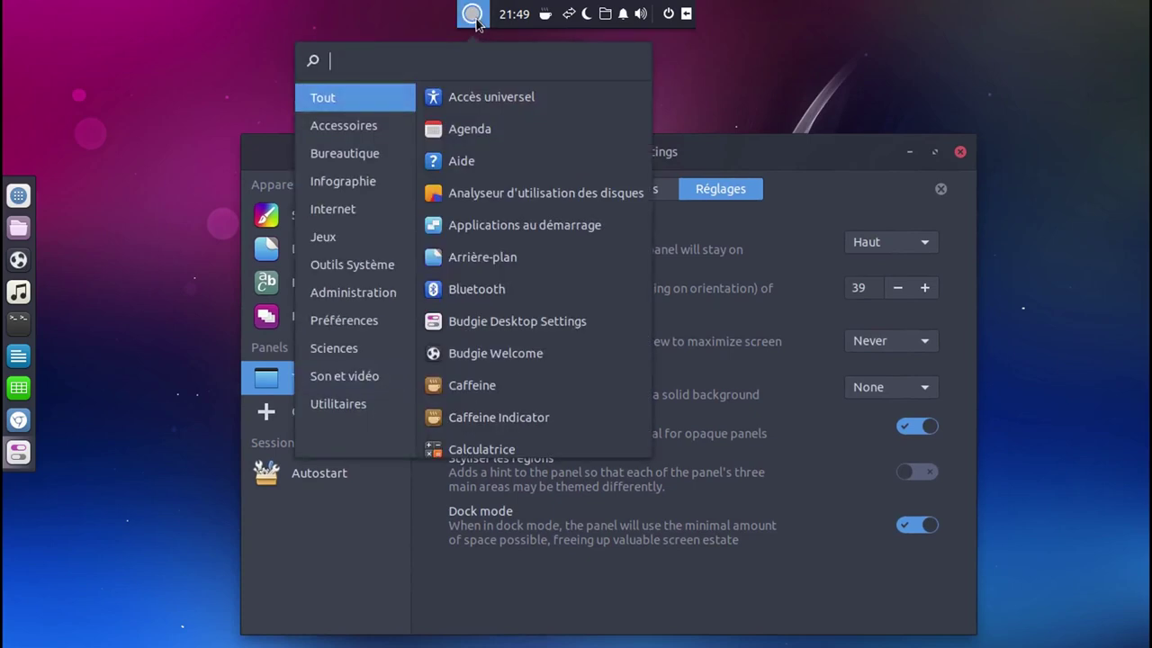
pyautogui.click(472, 16)
pyautogui.click(514, 18)
pyautogui.click(513, 20)
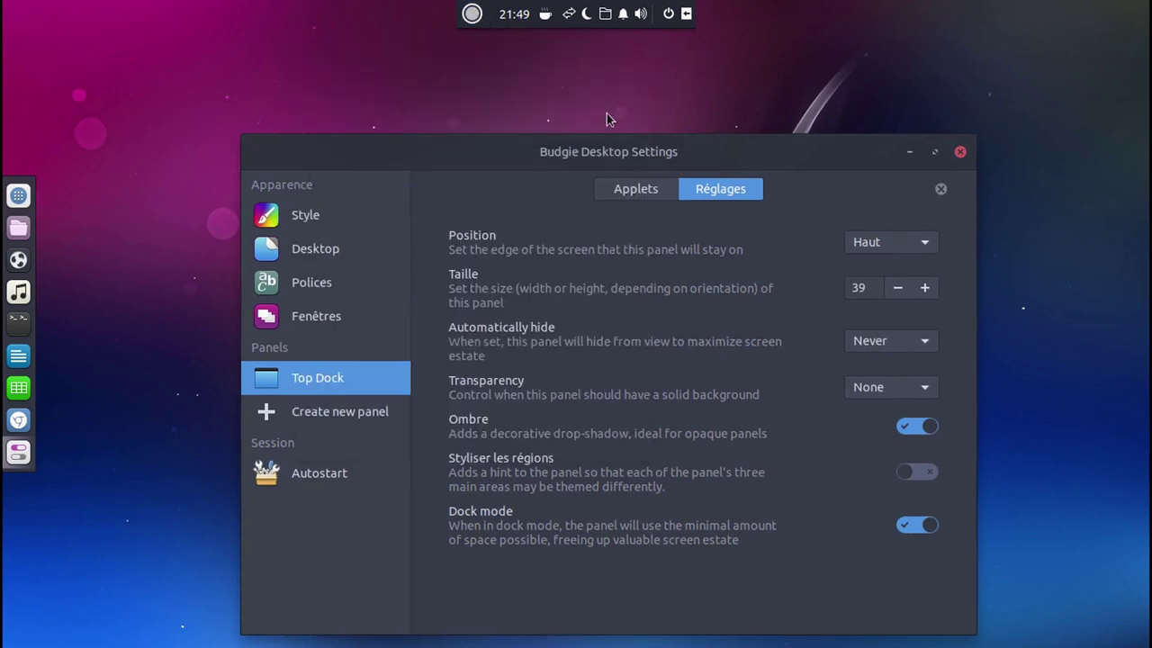
pyautogui.moveTo(496, 159); pyautogui.dragTo(498, 92)
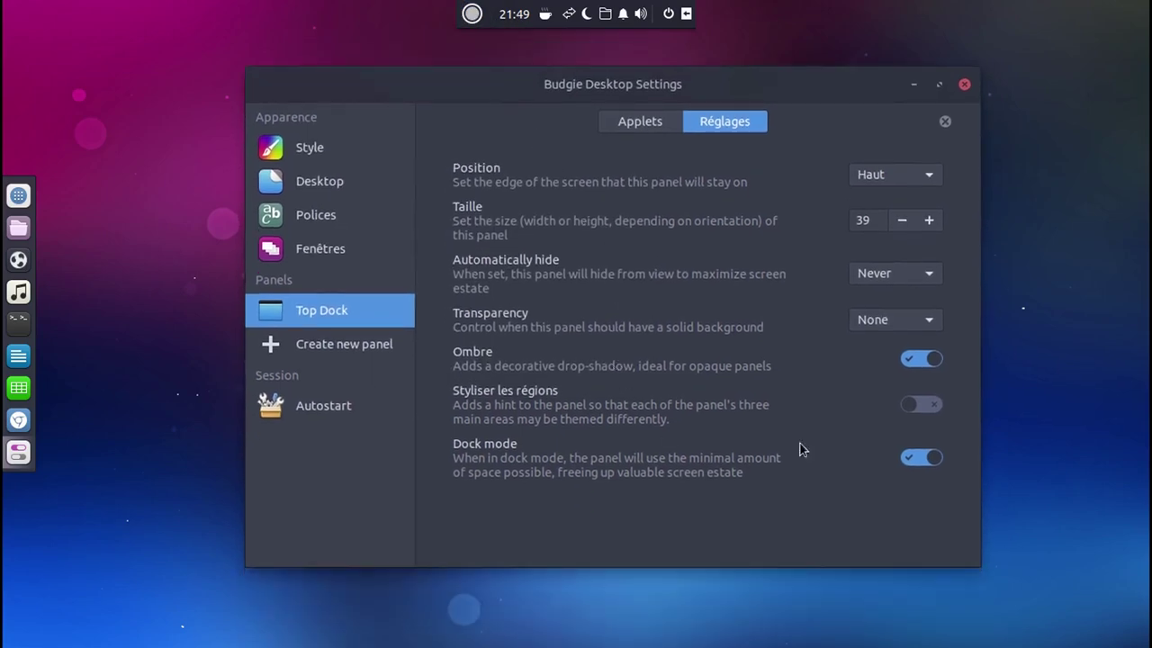
# - Toggle Dock mode and leave it off so the panel spans the full width
pyautogui.click(921, 457)
pyautogui.click(920, 457)
pyautogui.click(920, 457)
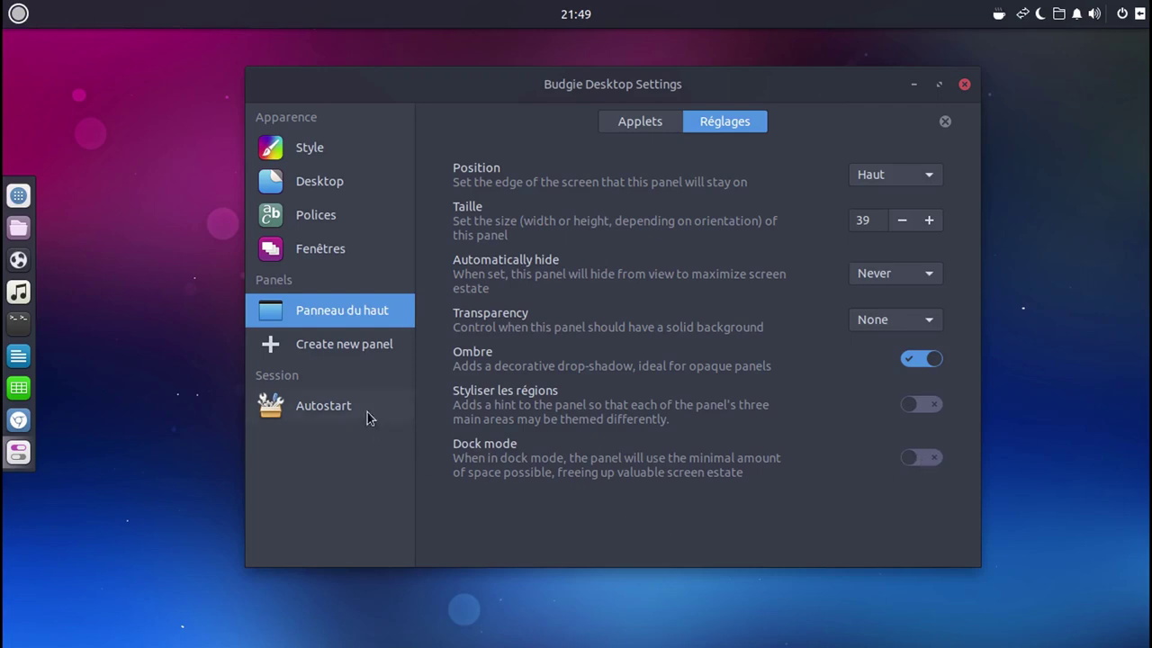
# - Show the top panel's applet list and compare it with the Budgie menu on the panel
pyautogui.click(635, 131)
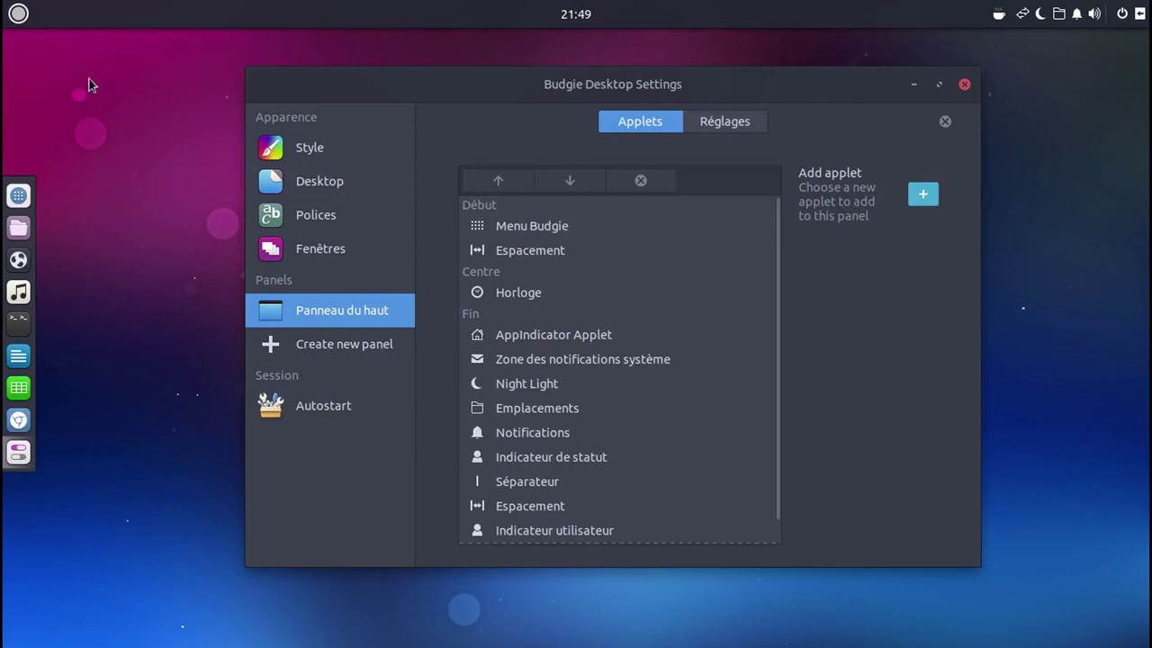
pyautogui.click(16, 14)
pyautogui.click(10, 18)
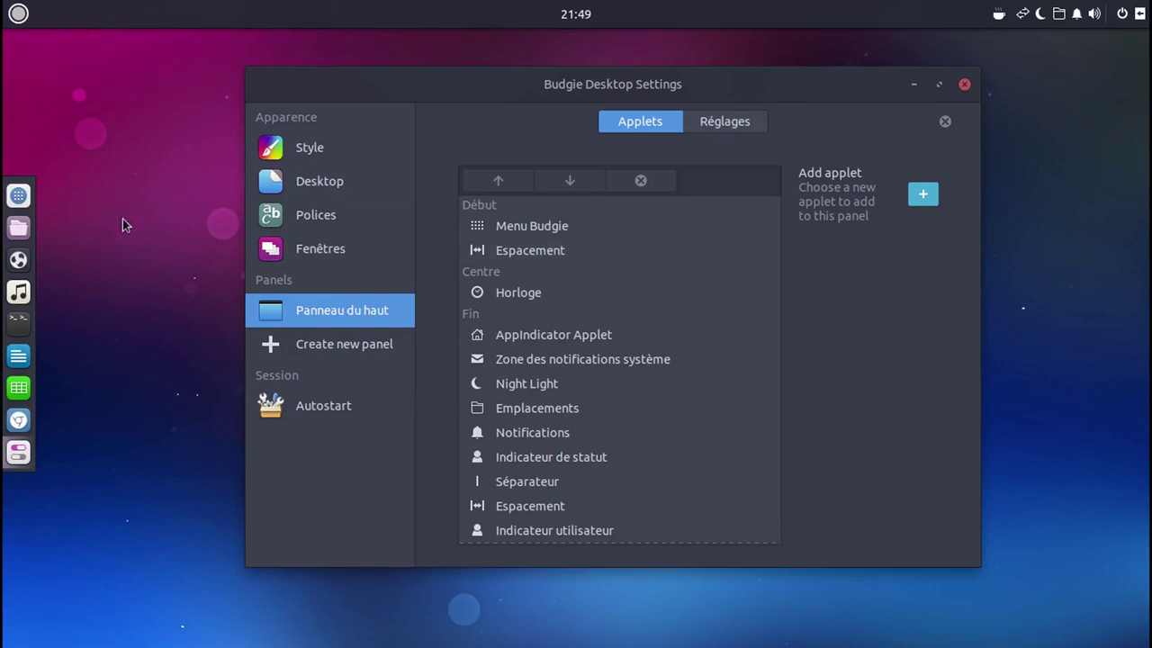
# - Open the file manager from the dock, move its window toward the screen centre and close it, and view the Budgie menu again
pyautogui.click(30, 229)
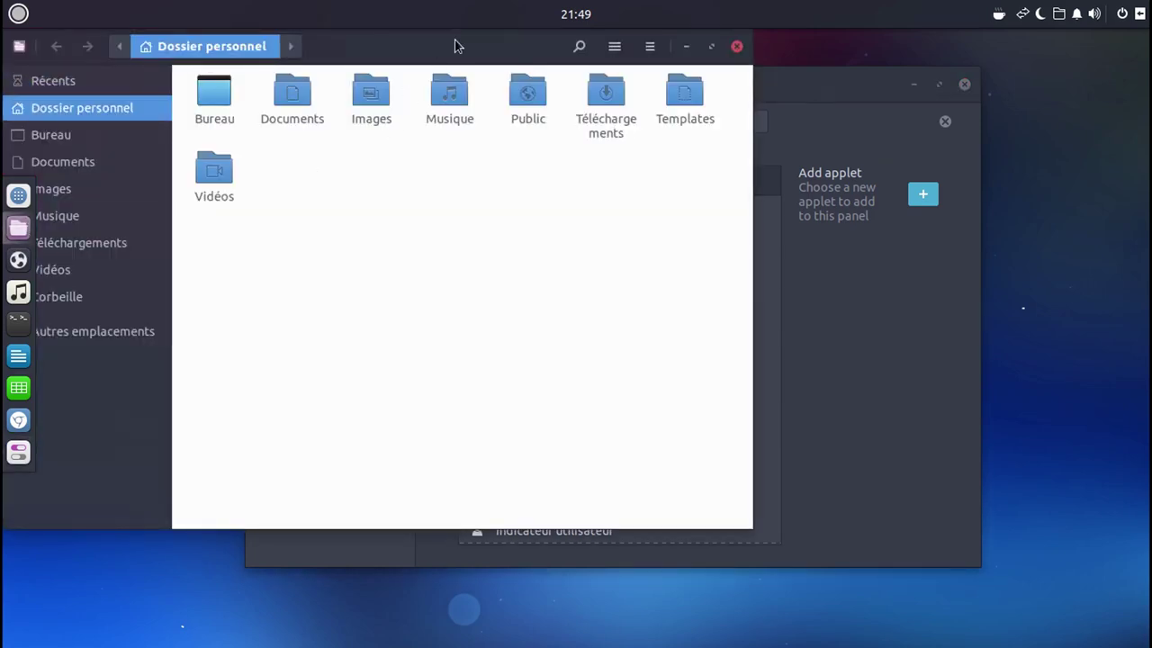
pyautogui.moveTo(456, 46); pyautogui.dragTo(645, 115)
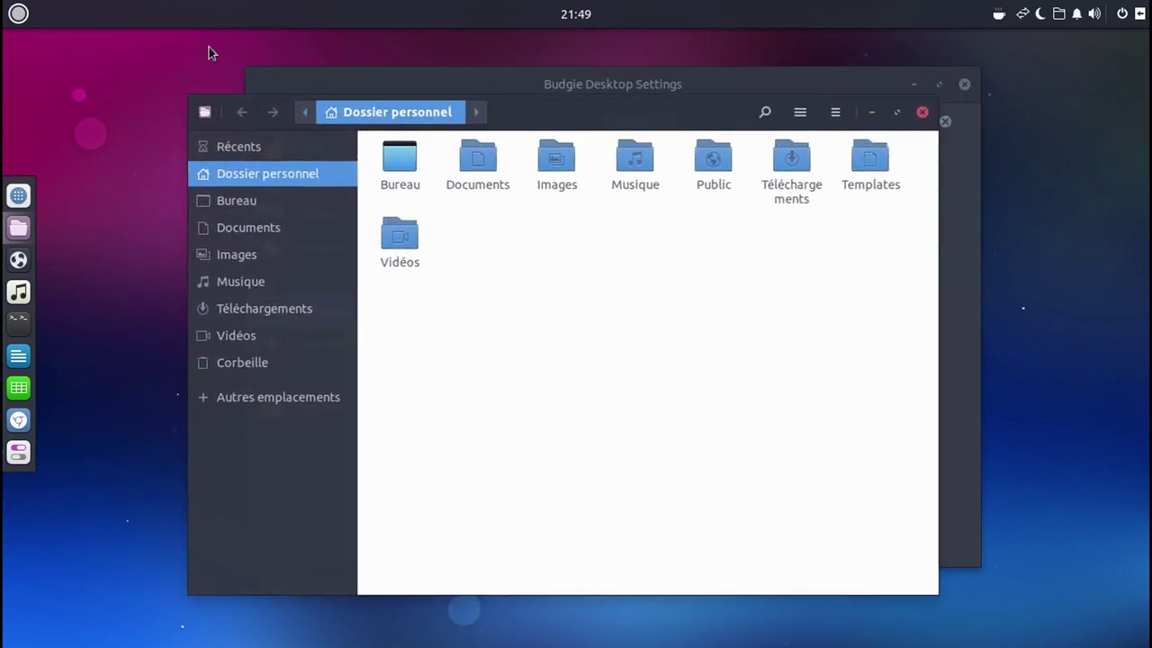
pyautogui.click(921, 116)
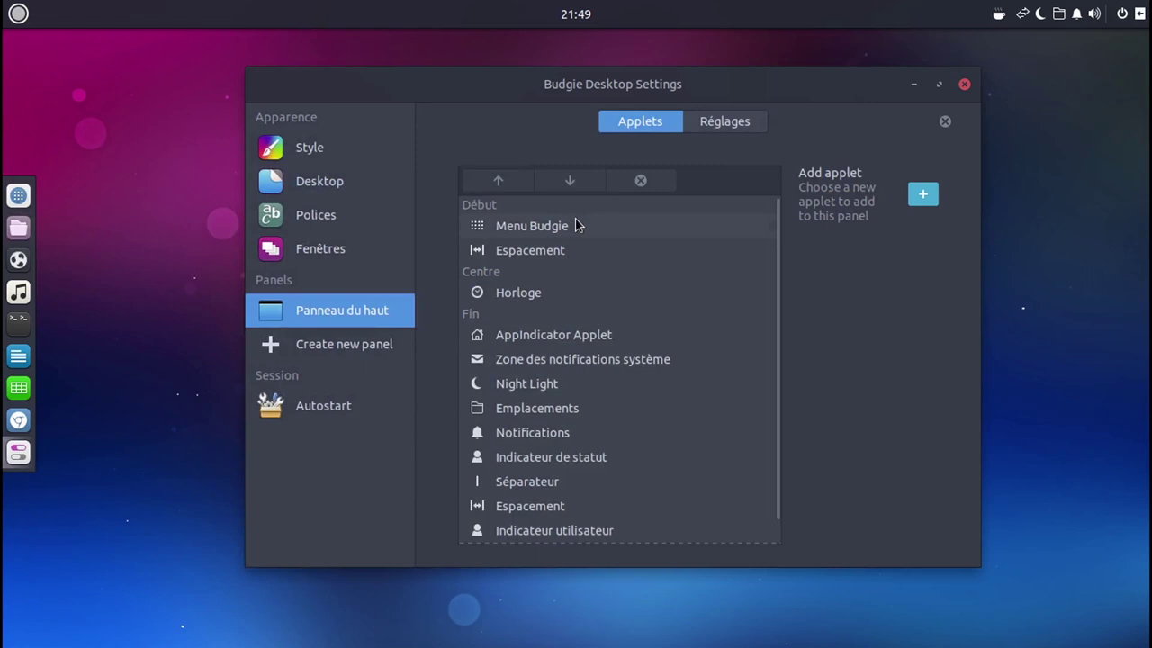
pyautogui.click(27, 14)
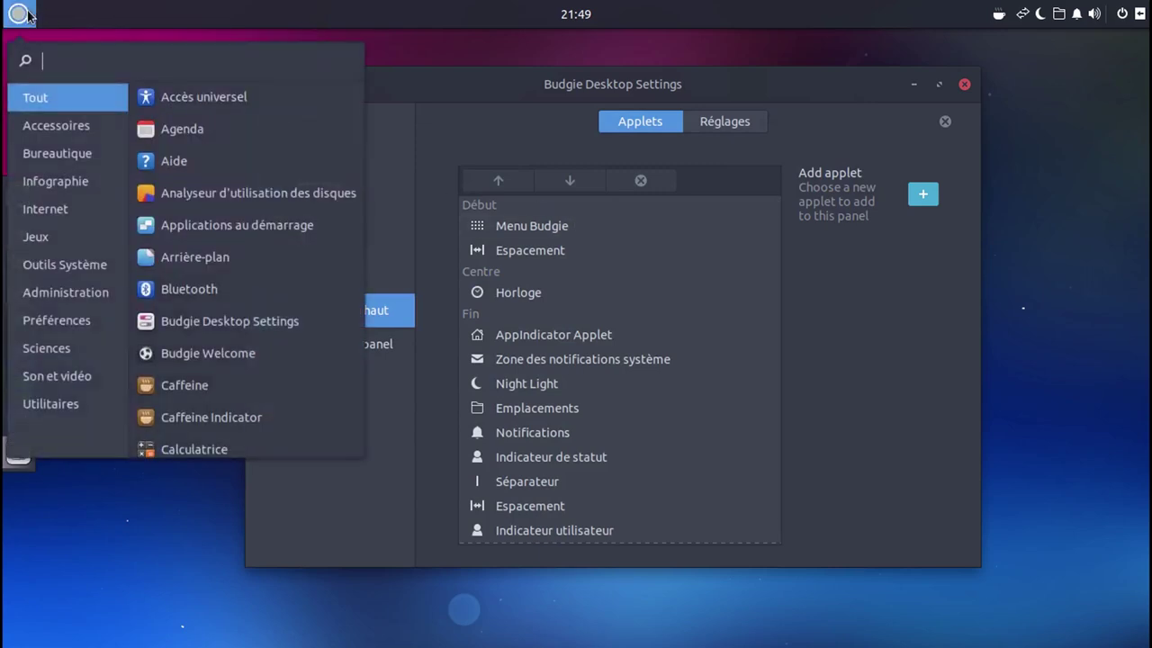
pyautogui.click(27, 15)
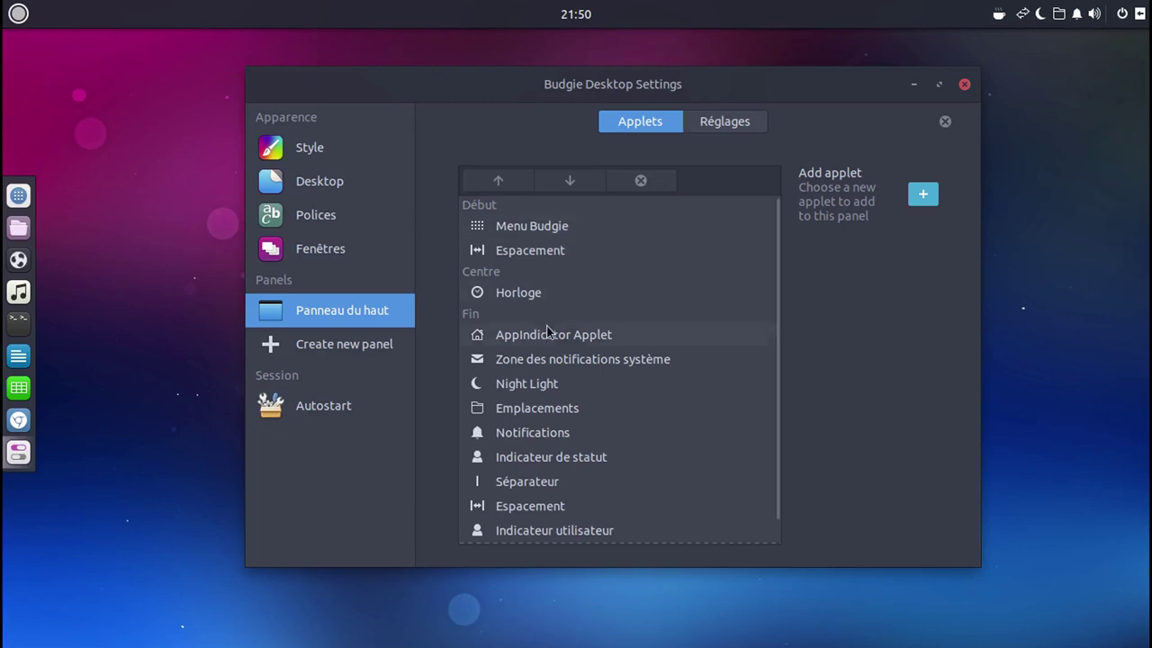
# - Go through the AppIndicator, Zone des notifications système, Night Light and Emplacements applets to check their settings
pyautogui.scroll(-1, 579, 346)
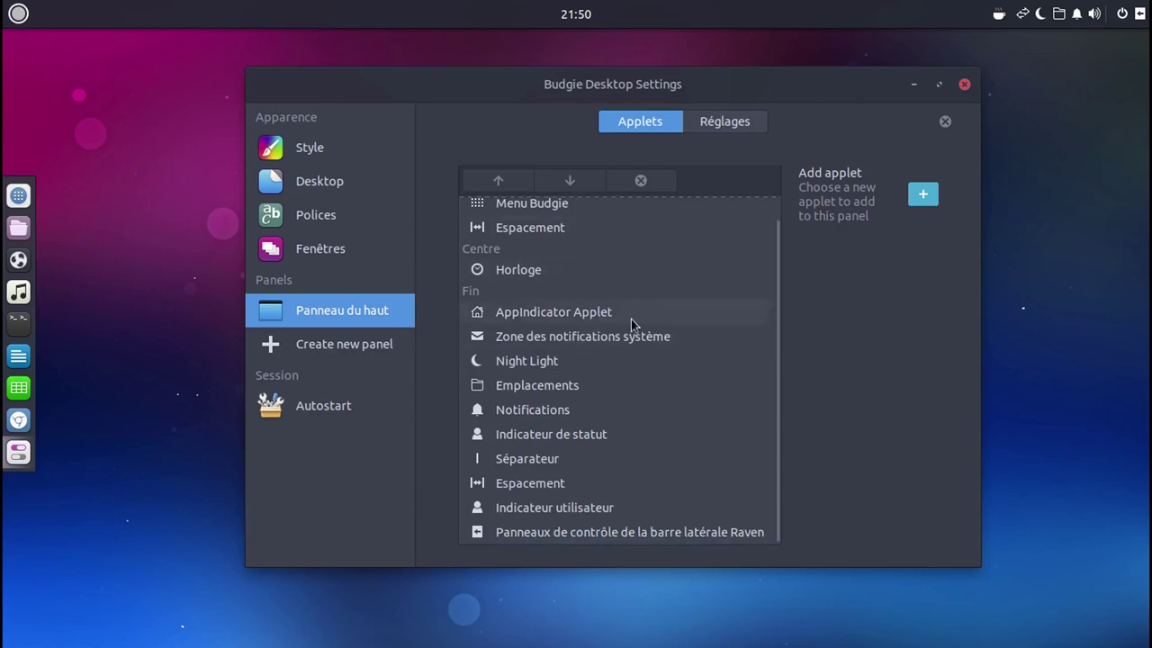
pyautogui.click(609, 311)
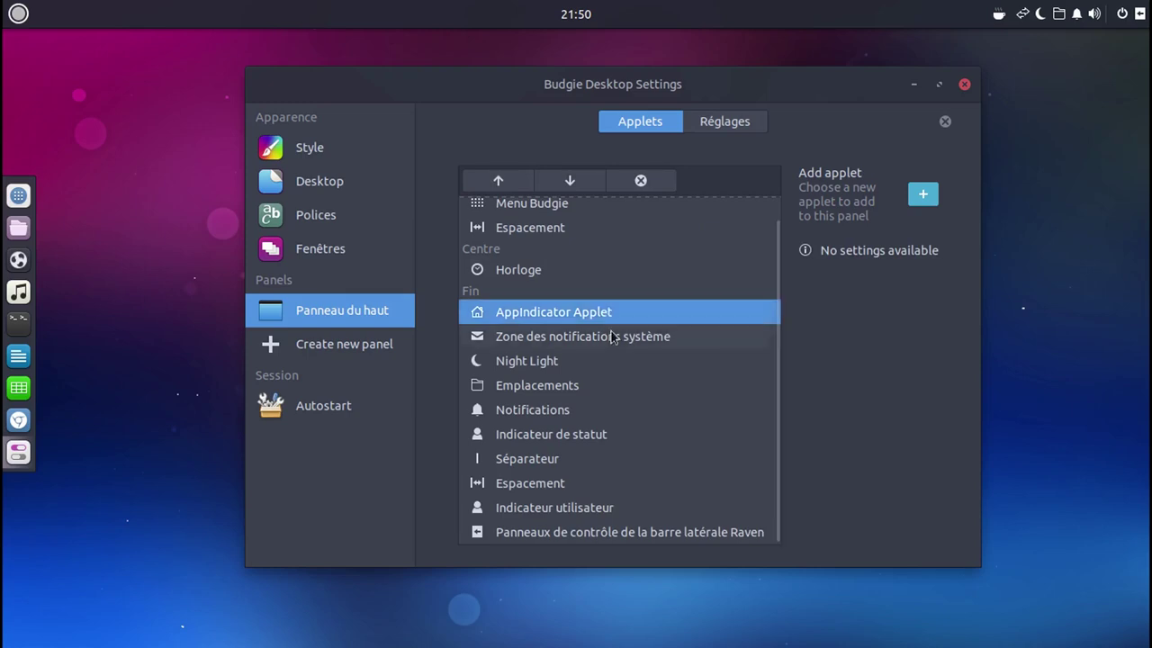
pyautogui.click(615, 348)
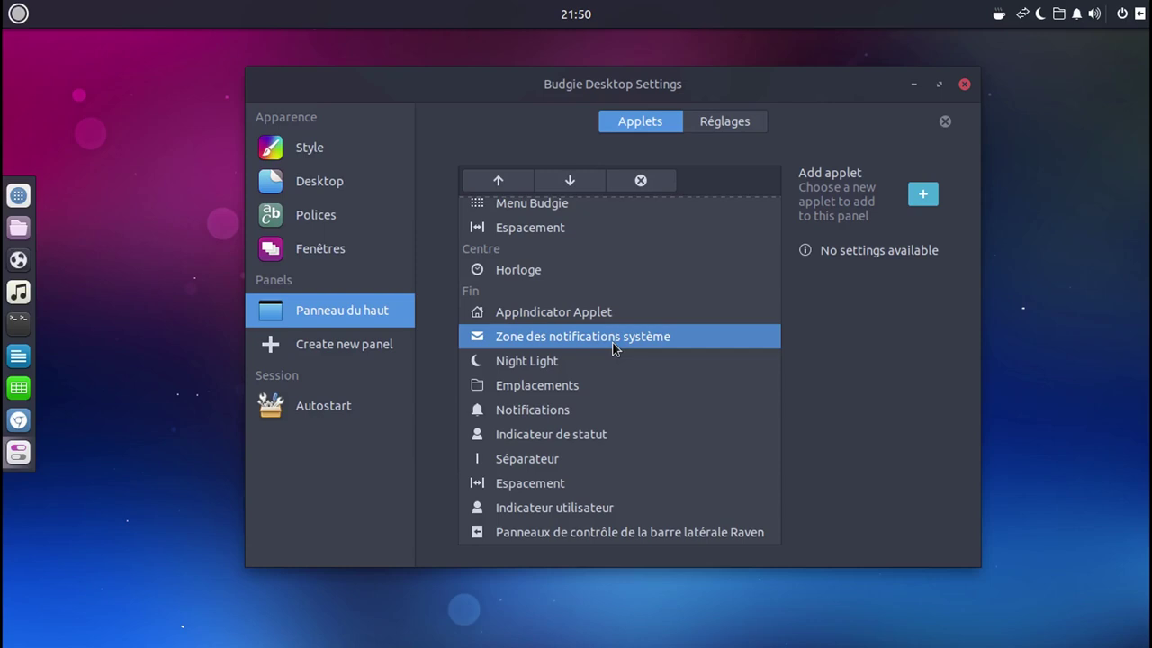
pyautogui.click(547, 367)
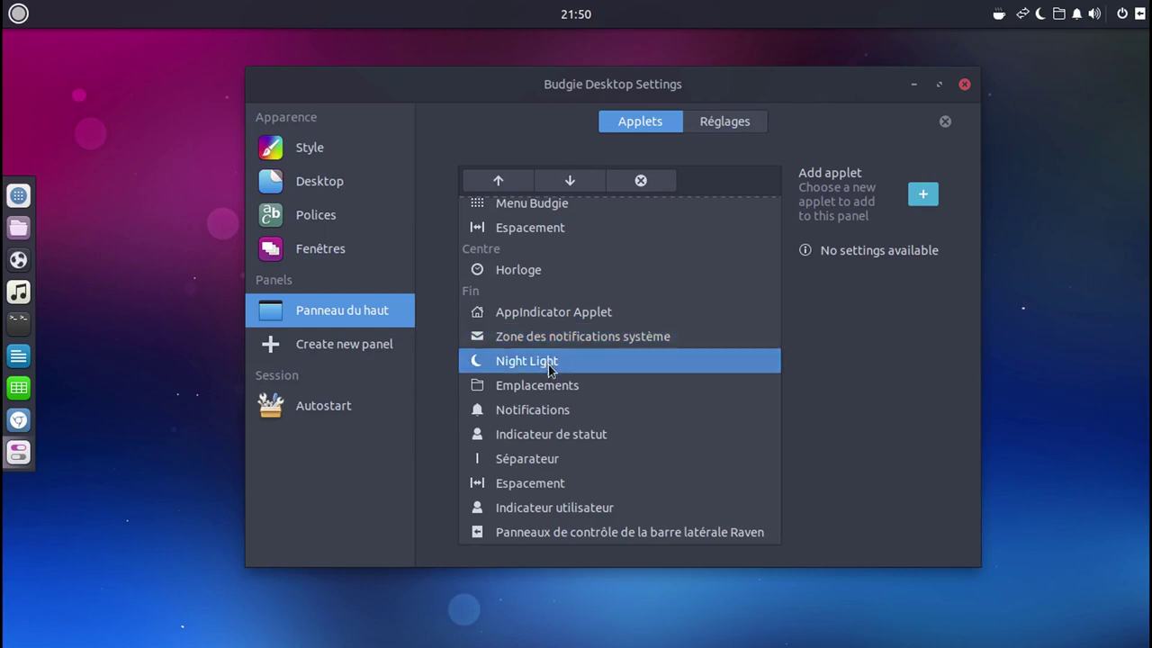
pyautogui.click(555, 392)
# - Review the AppIndicator, Zone des notifications système and Night Light applets again, viewing the network indicator's menu on the panel
pyautogui.click(555, 313)
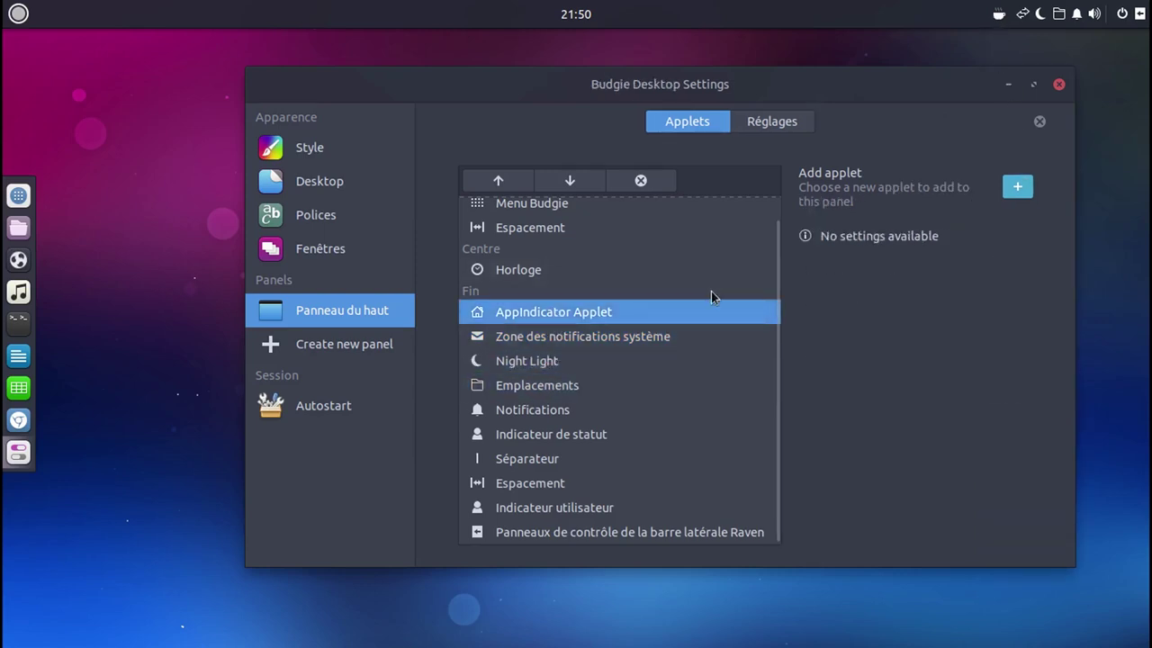
pyautogui.click(678, 336)
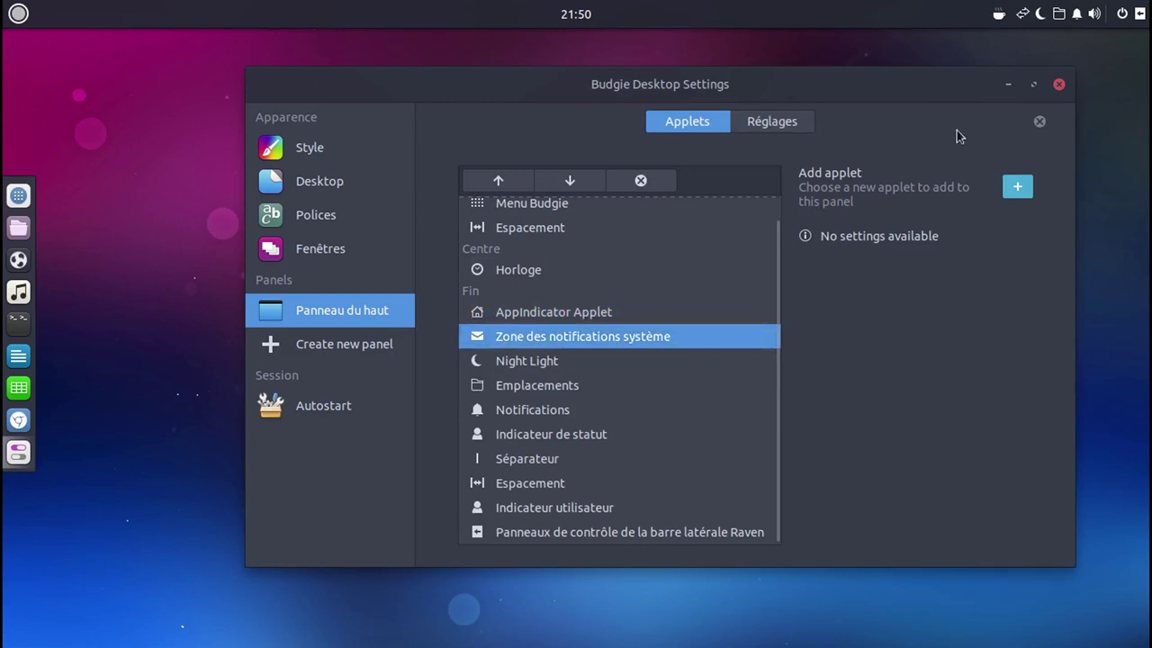
pyautogui.click(1020, 18)
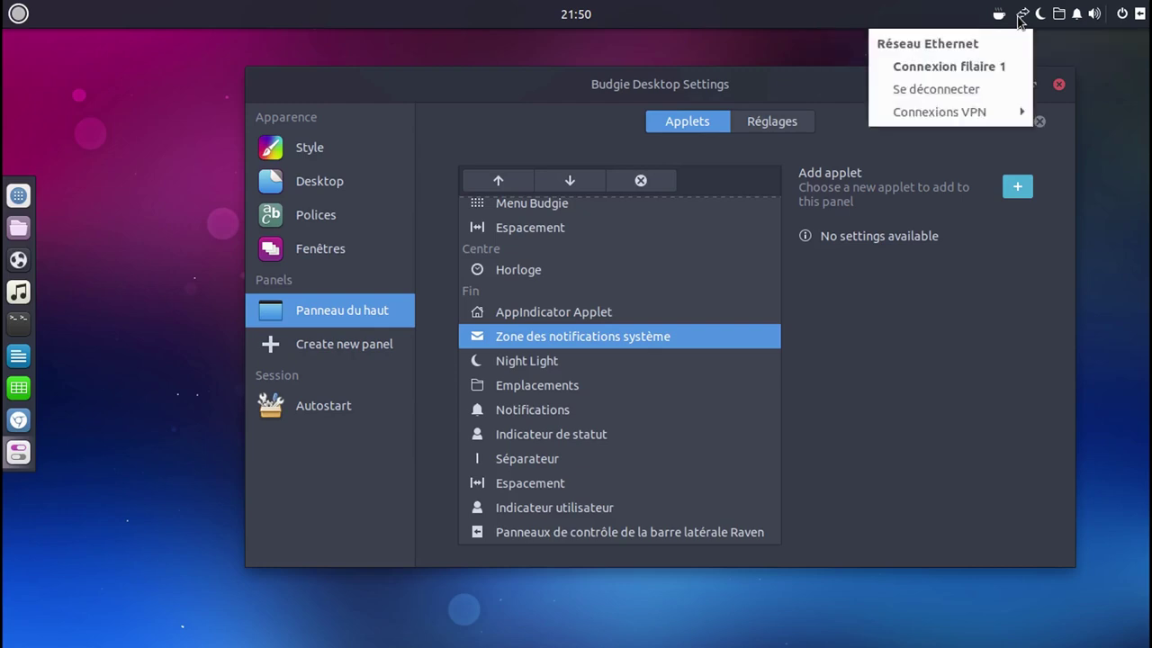
pyautogui.click(1021, 18)
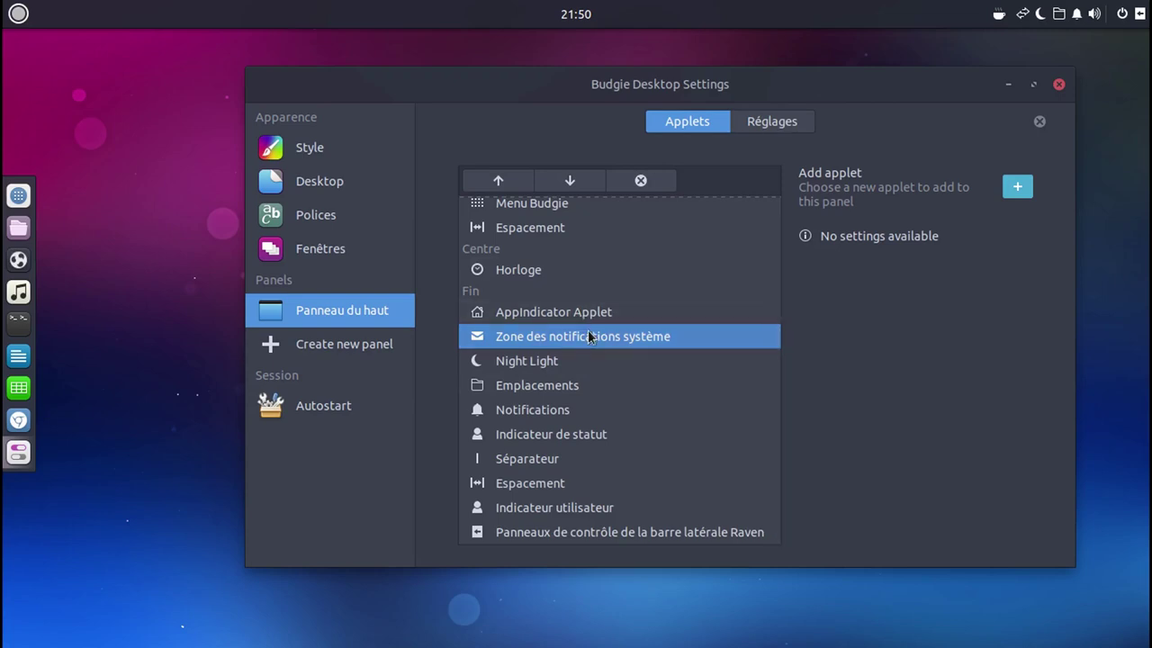
pyautogui.click(565, 361)
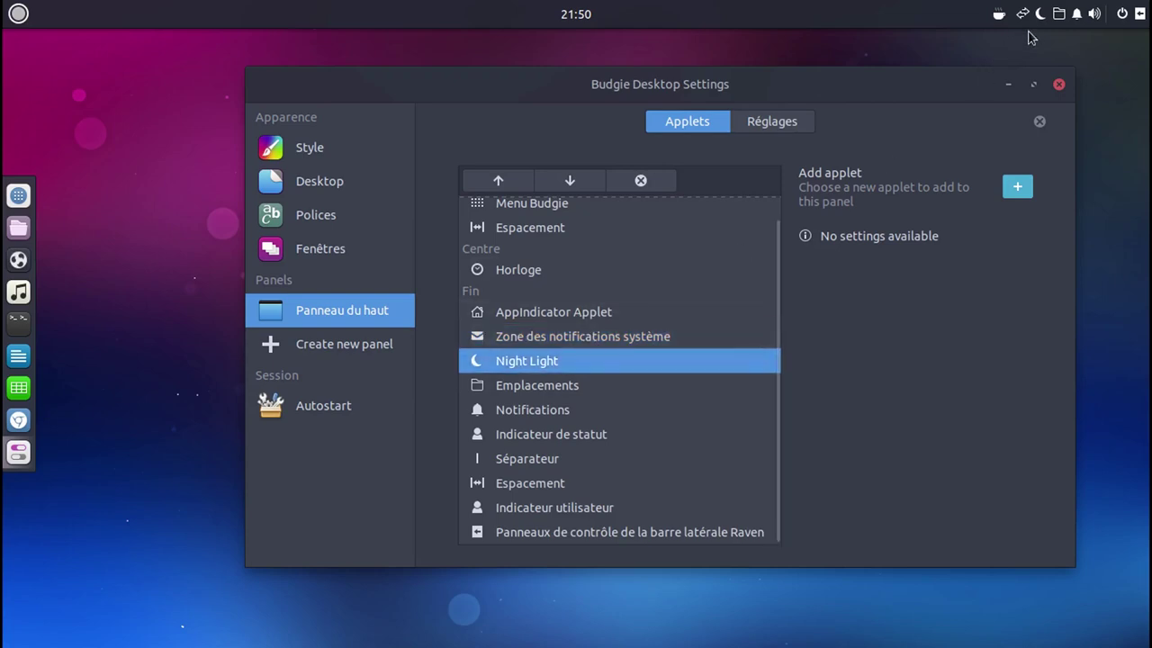
# - Switch the Emplacements applet's Montrer le nom option on and back off, and view the applet's places menu on the panel
pyautogui.click(577, 387)
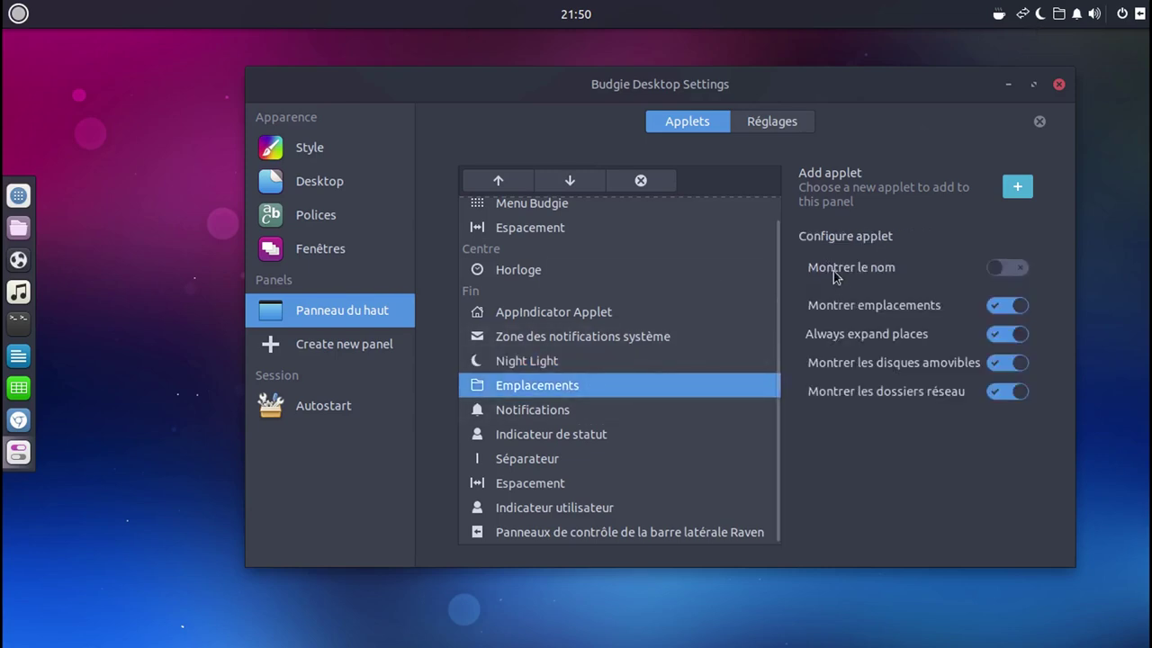
pyautogui.click(994, 268)
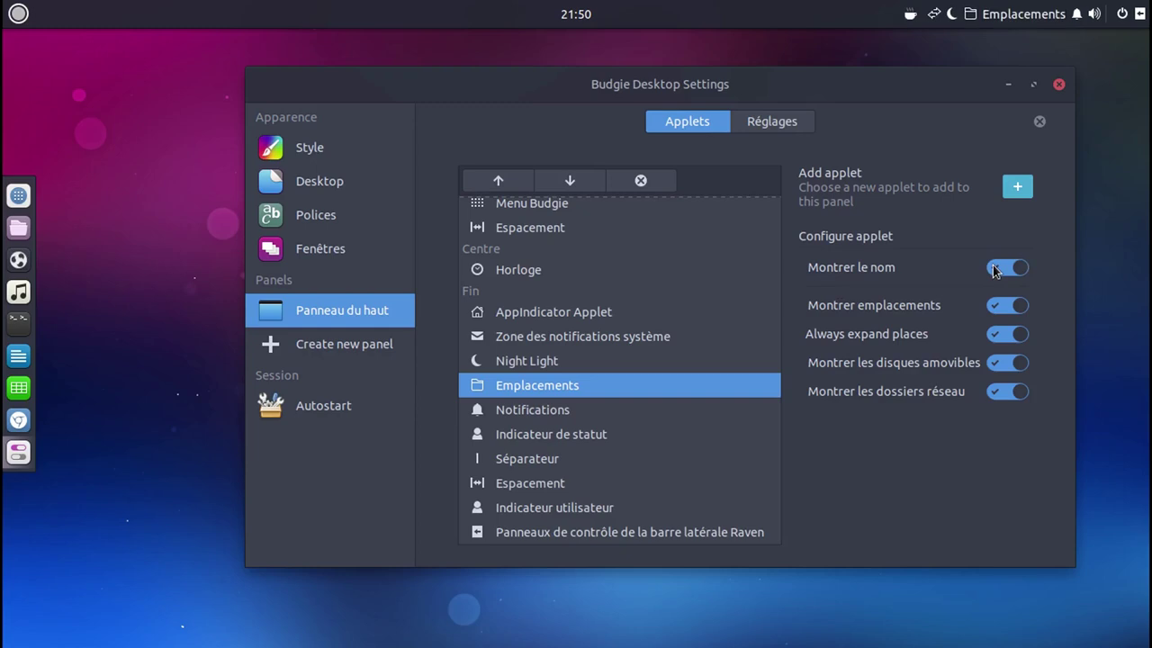
pyautogui.click(994, 268)
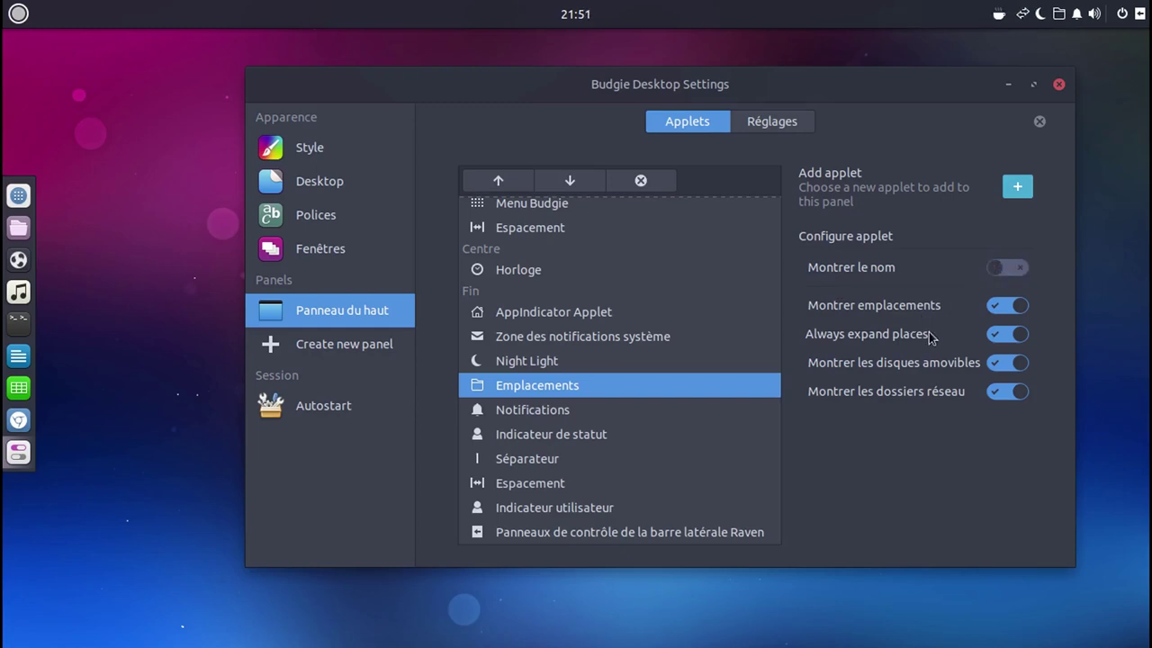
pyautogui.click(1057, 17)
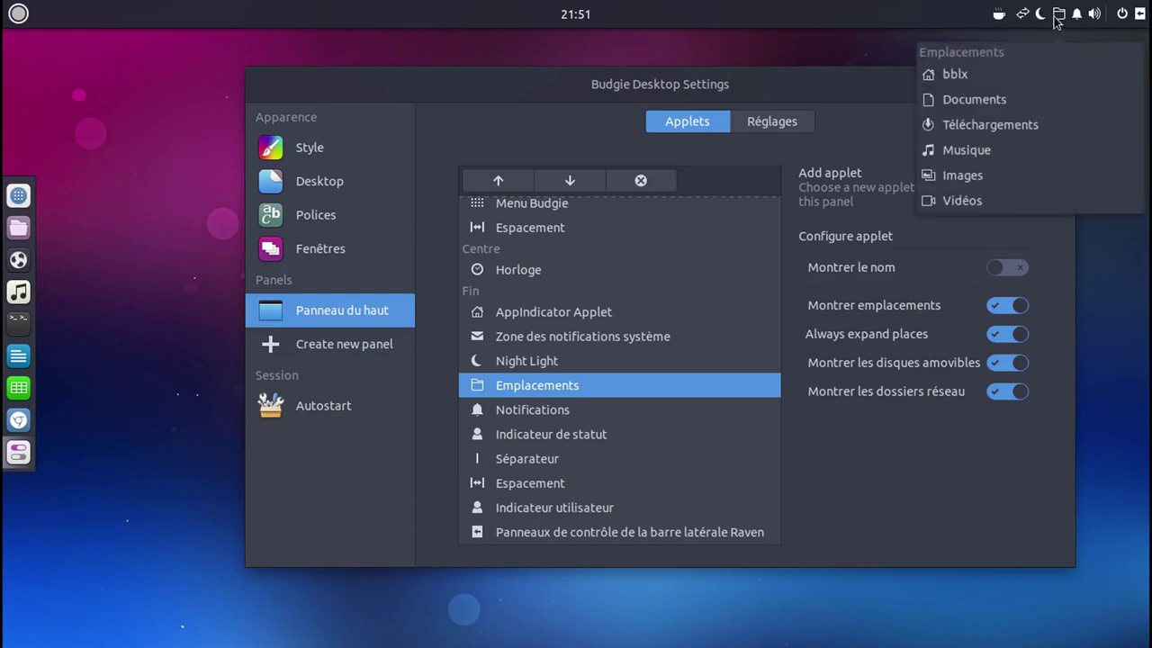
pyautogui.click(1058, 16)
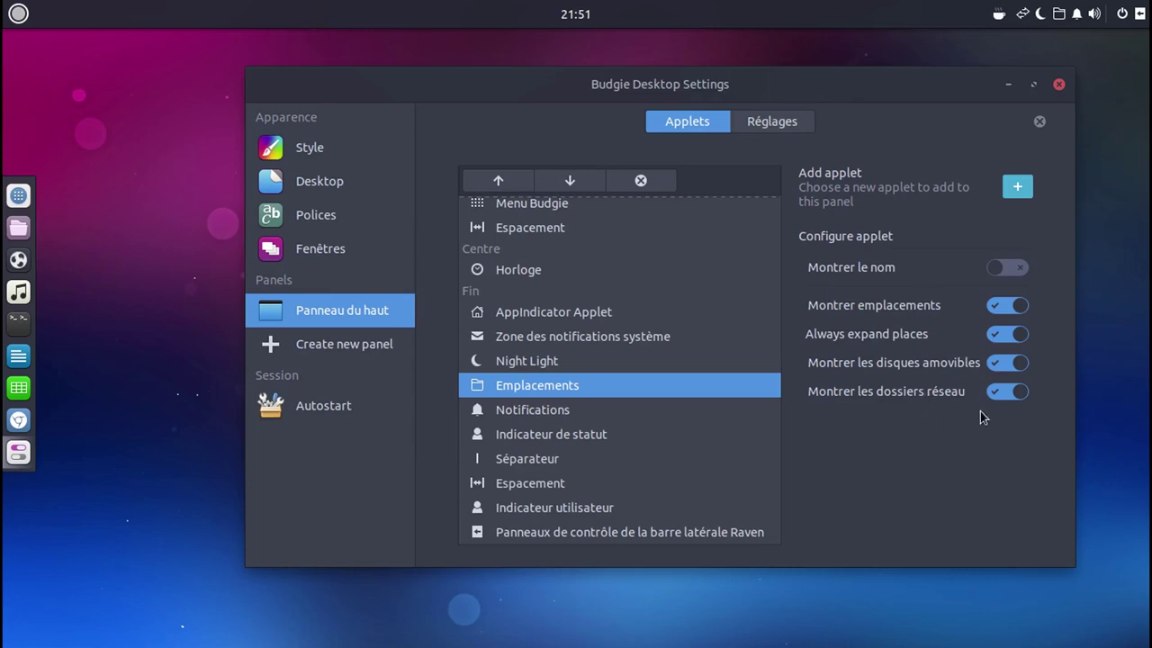
# - Examine the settings of the Notifications, Indicateur de statut, Séparateur, Indicateur utilisateur and Raven sidebar applets
pyautogui.click(558, 410)
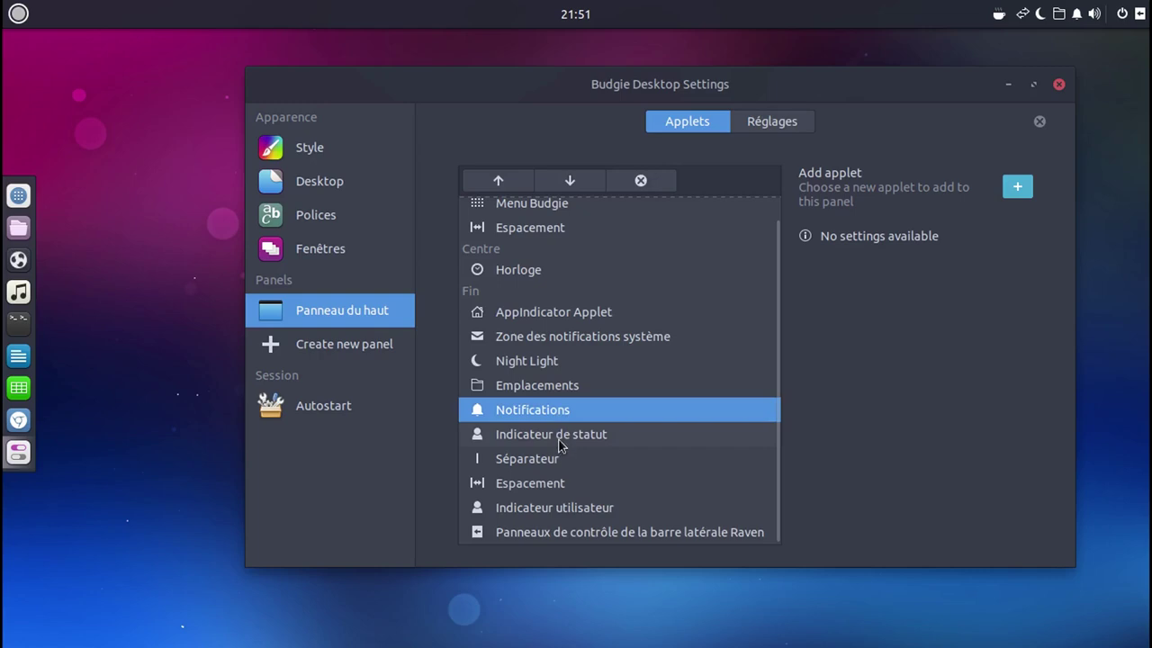
pyautogui.click(559, 443)
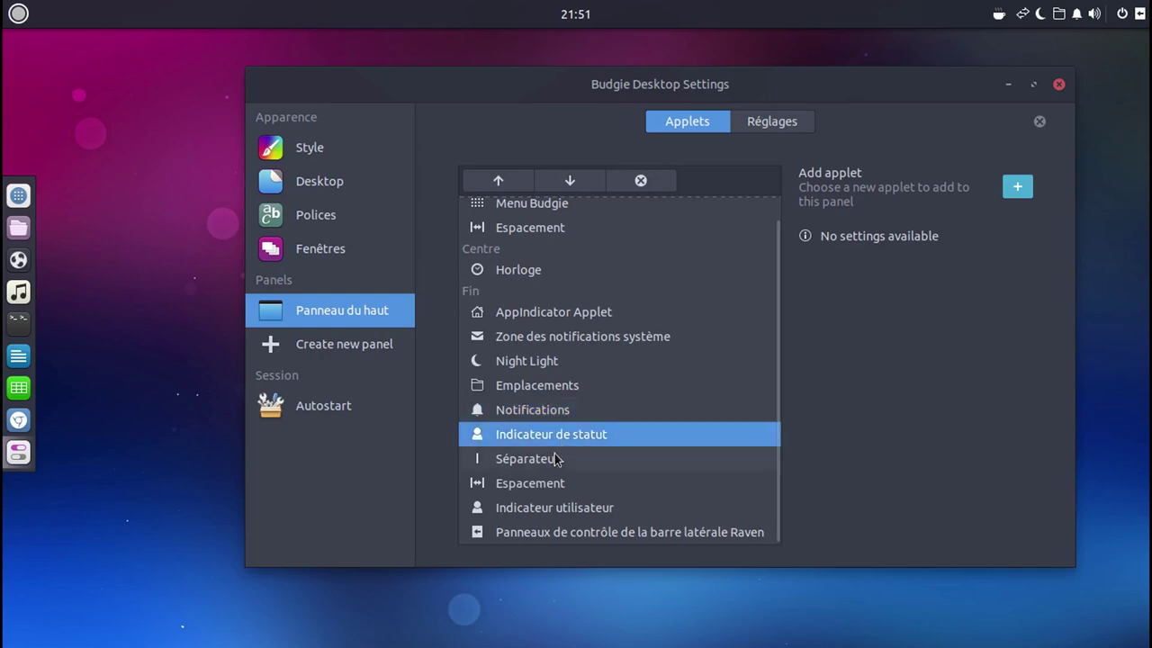
pyautogui.click(556, 460)
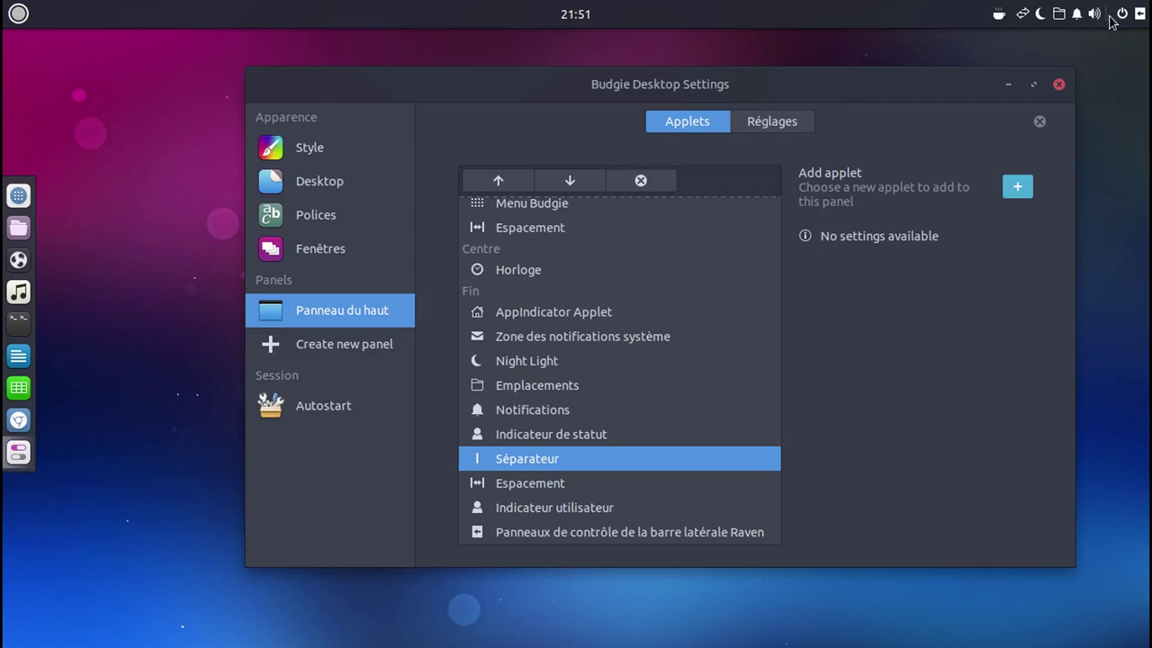
pyautogui.click(514, 509)
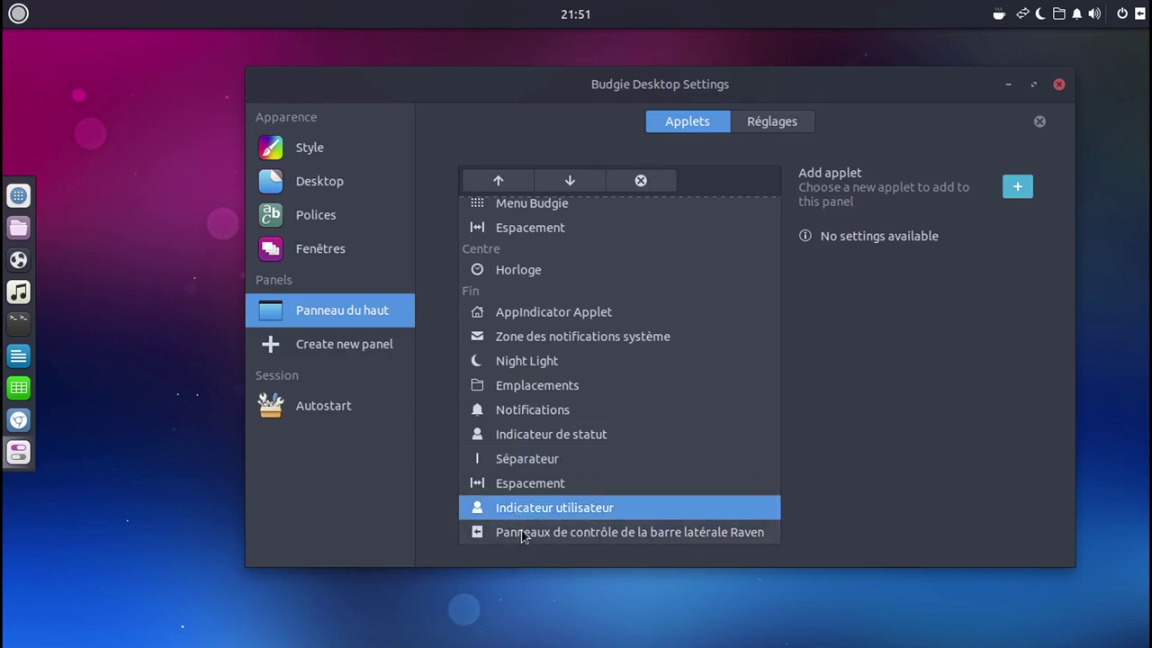
pyautogui.click(522, 532)
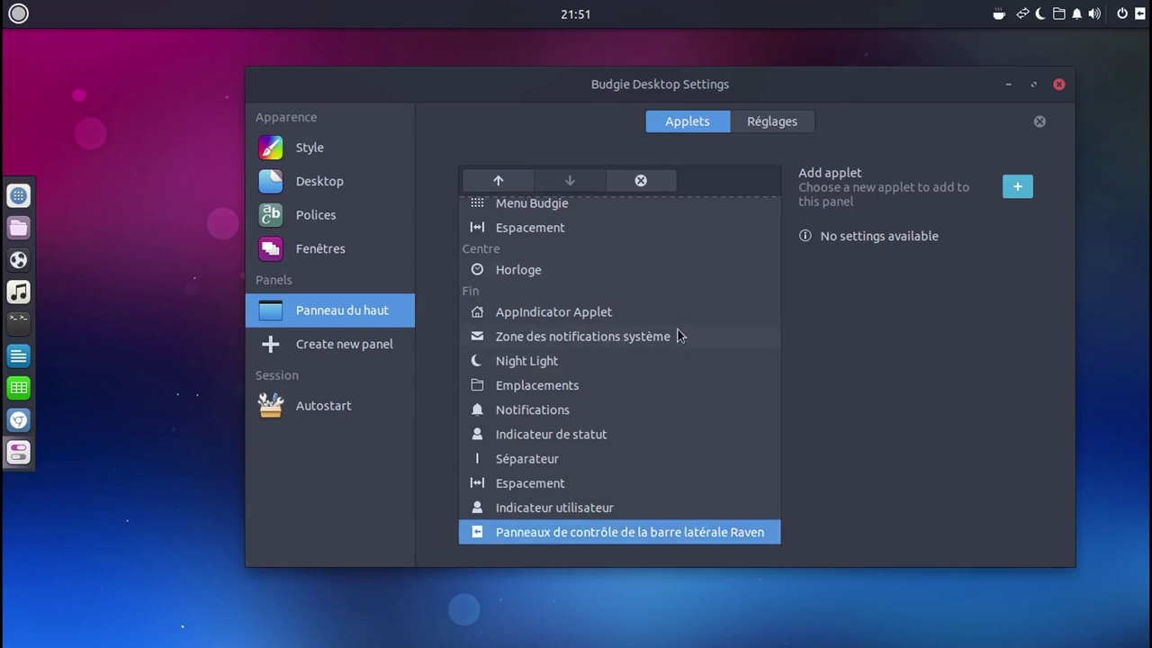
pyautogui.scroll(1, 669, 334)
pyautogui.scroll(-1, 669, 334)
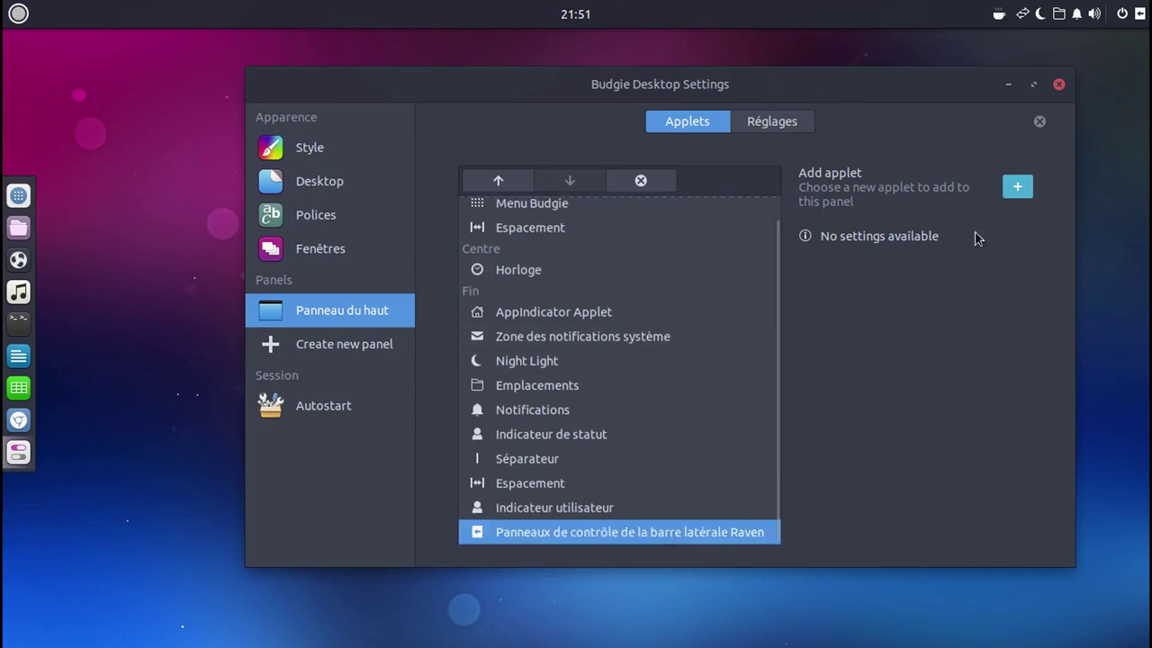
# - Browse the available applets and add the Workspace Switcher applet to the top panel
pyautogui.click(1017, 187)
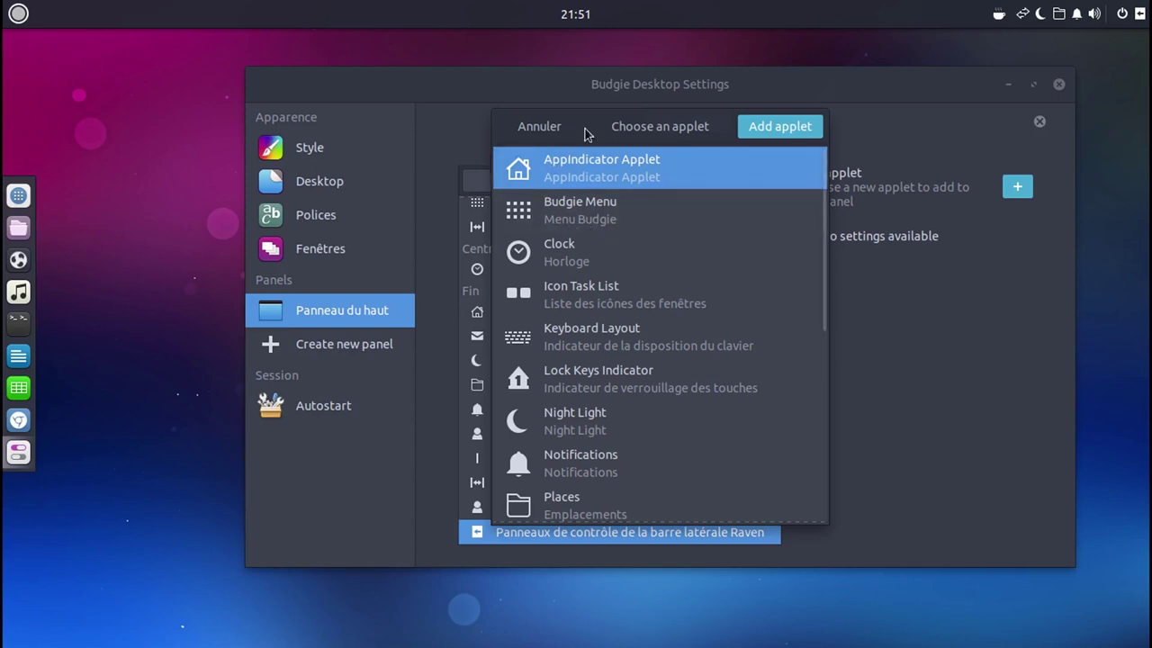
pyautogui.moveTo(585, 129); pyautogui.dragTo(210, 208)
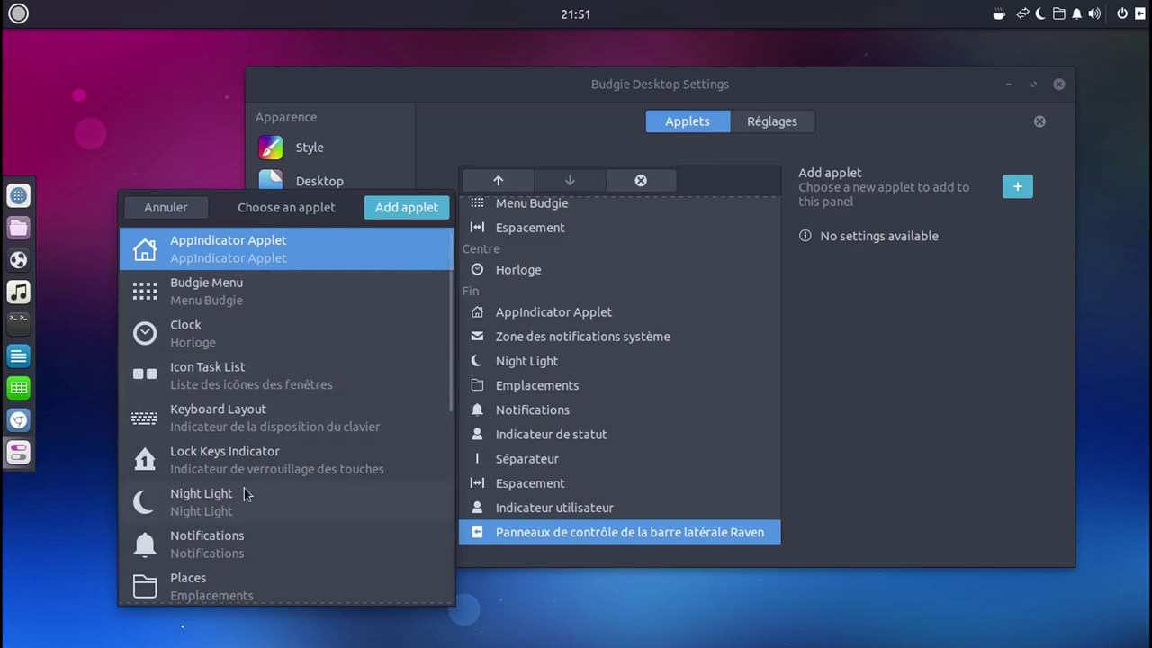
pyautogui.scroll(-1, 254, 496)
pyautogui.scroll(-2, 253, 497)
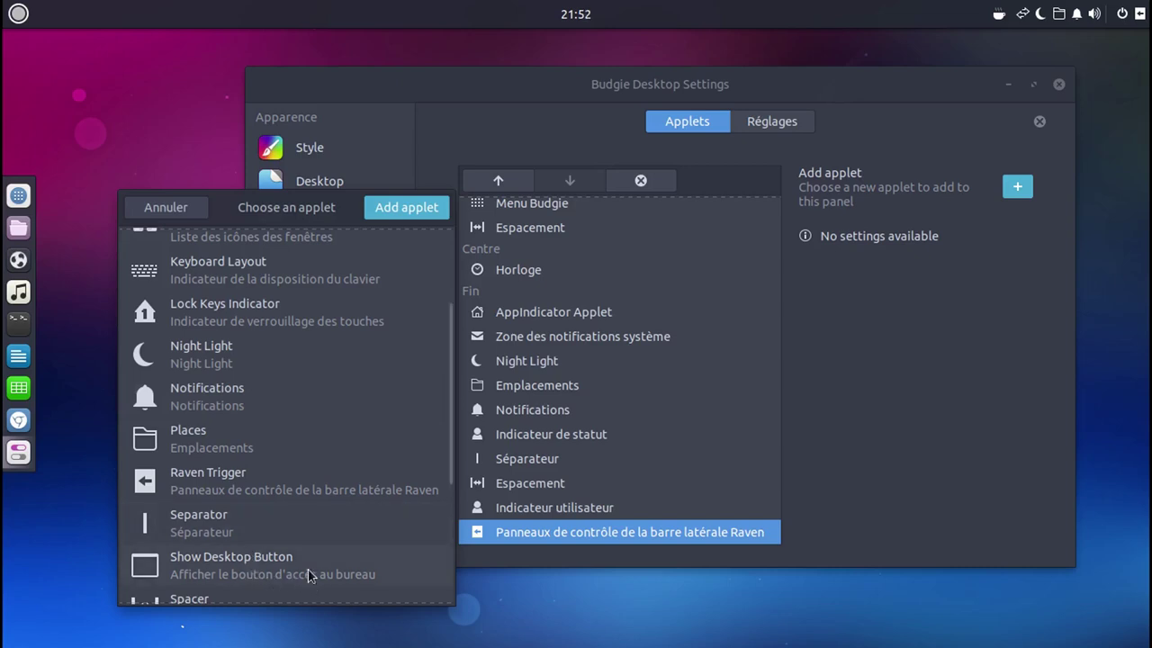
pyautogui.scroll(-1, 306, 568)
pyautogui.scroll(-1, 304, 568)
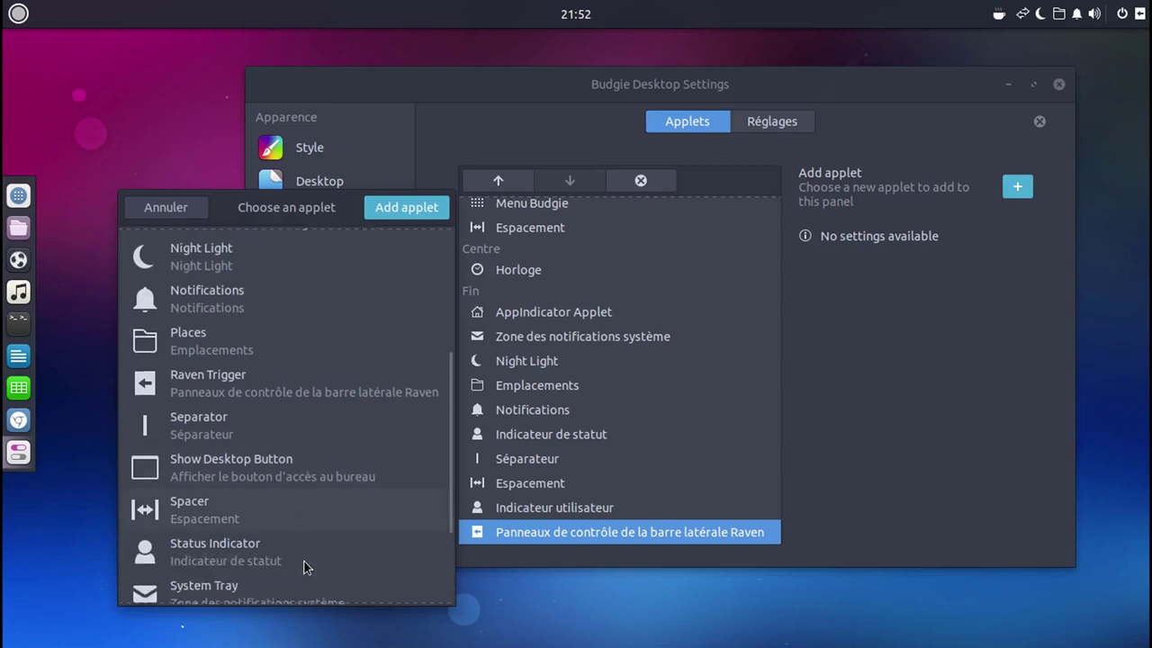
pyautogui.scroll(-2, 304, 567)
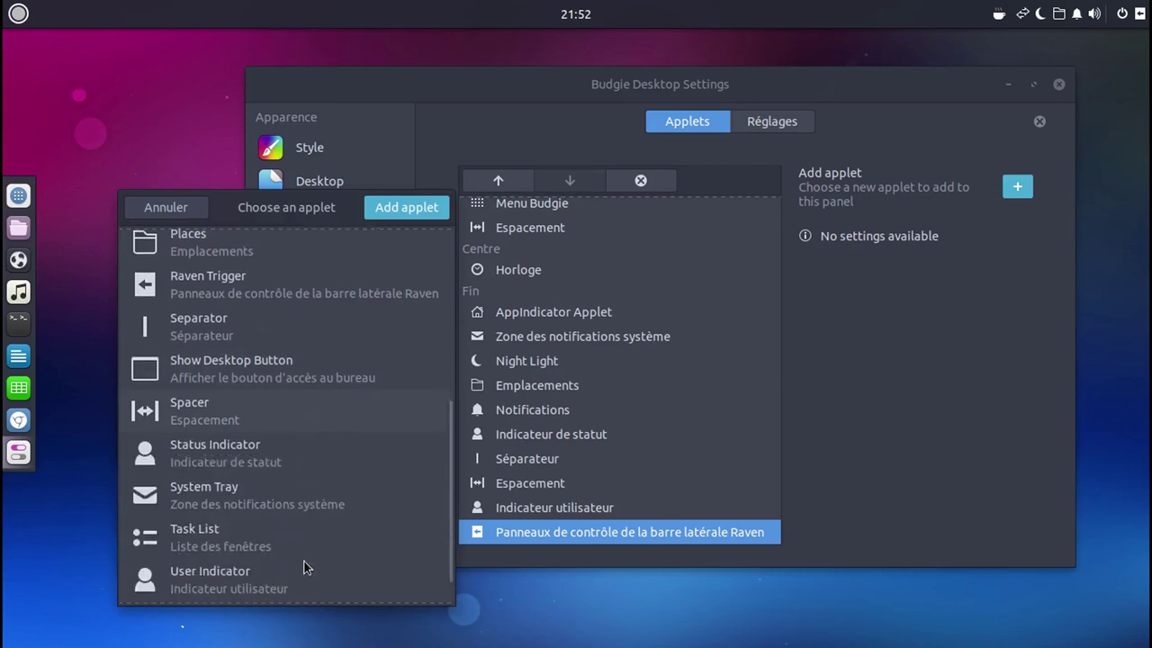
pyautogui.scroll(-1, 304, 567)
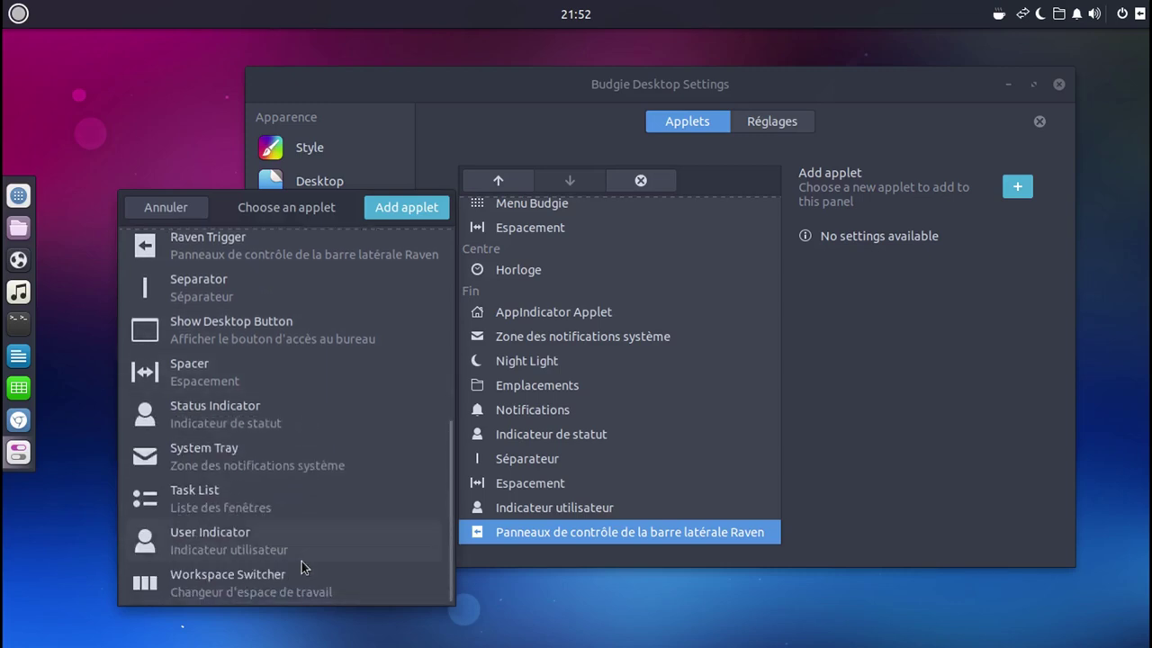
pyautogui.click(287, 585)
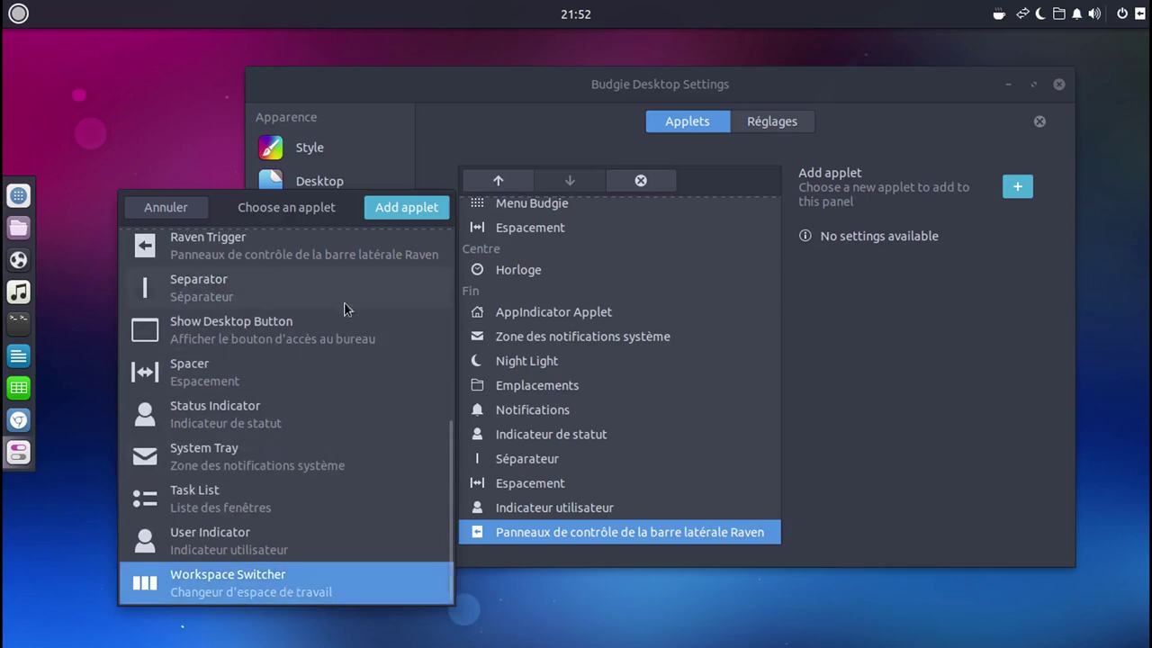
pyautogui.click(386, 203)
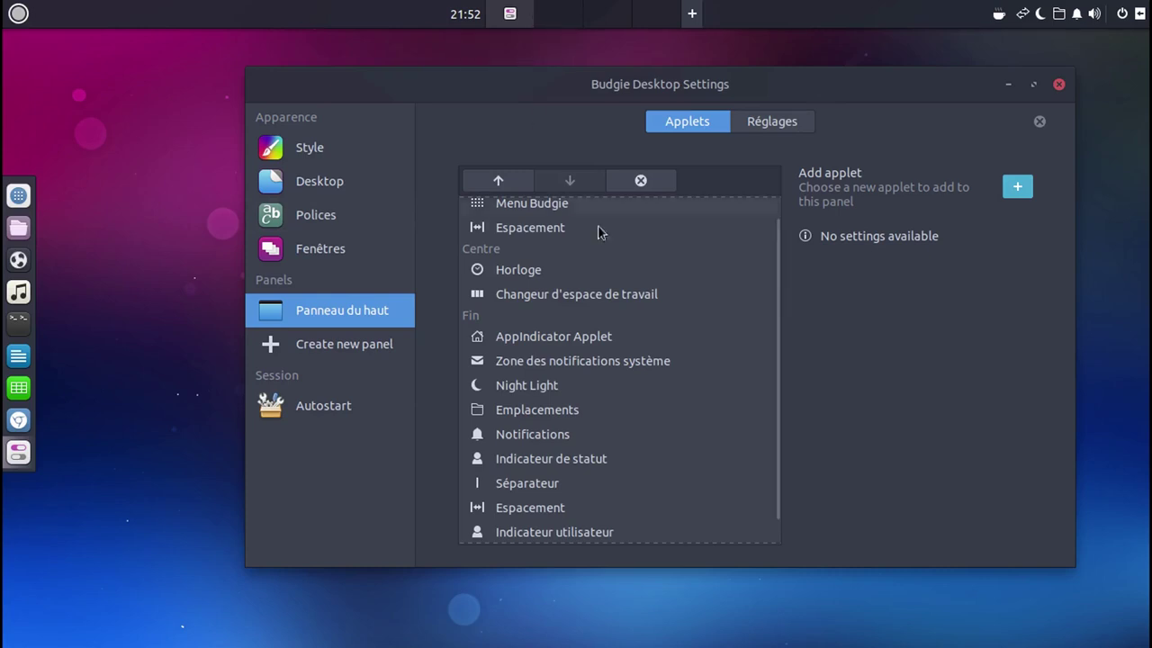
# - Move the Changeur d'espace de travail applet down into the Fin section and test it by switching to an empty workspace and back
pyautogui.click(650, 297)
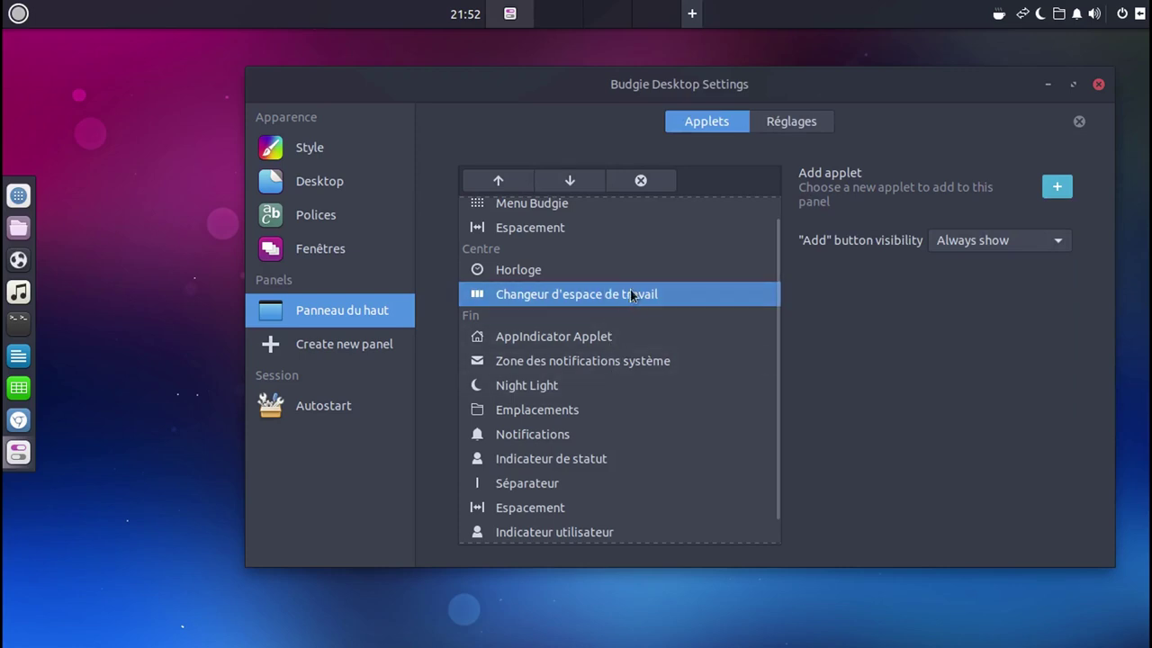
pyautogui.click(565, 183)
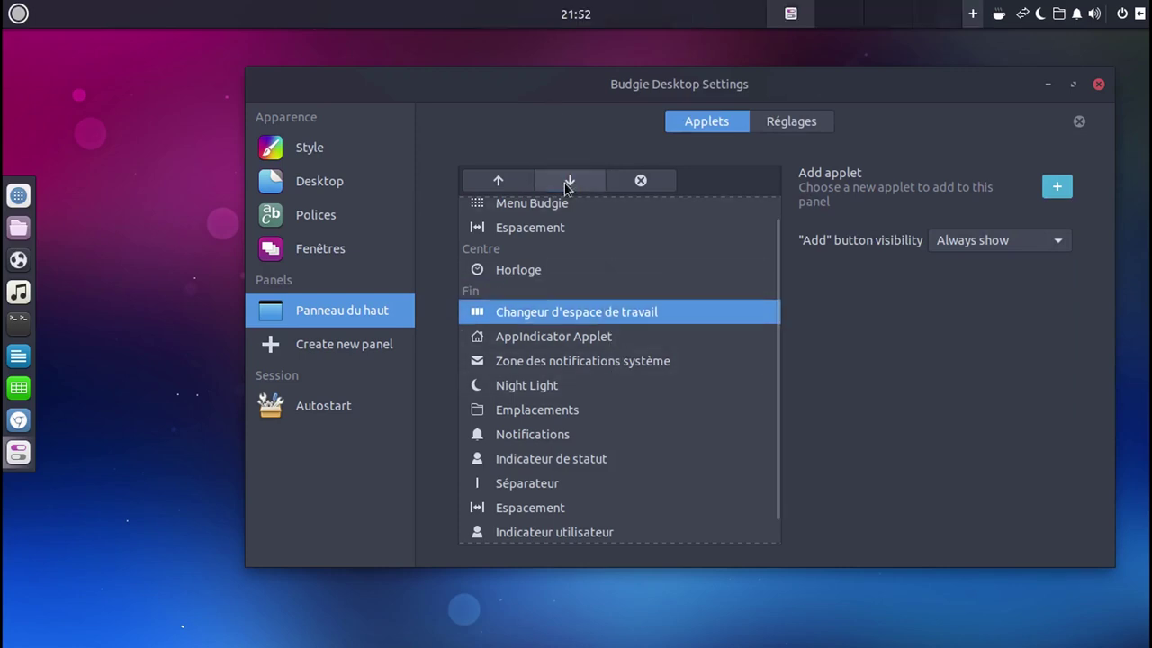
pyautogui.click(888, 16)
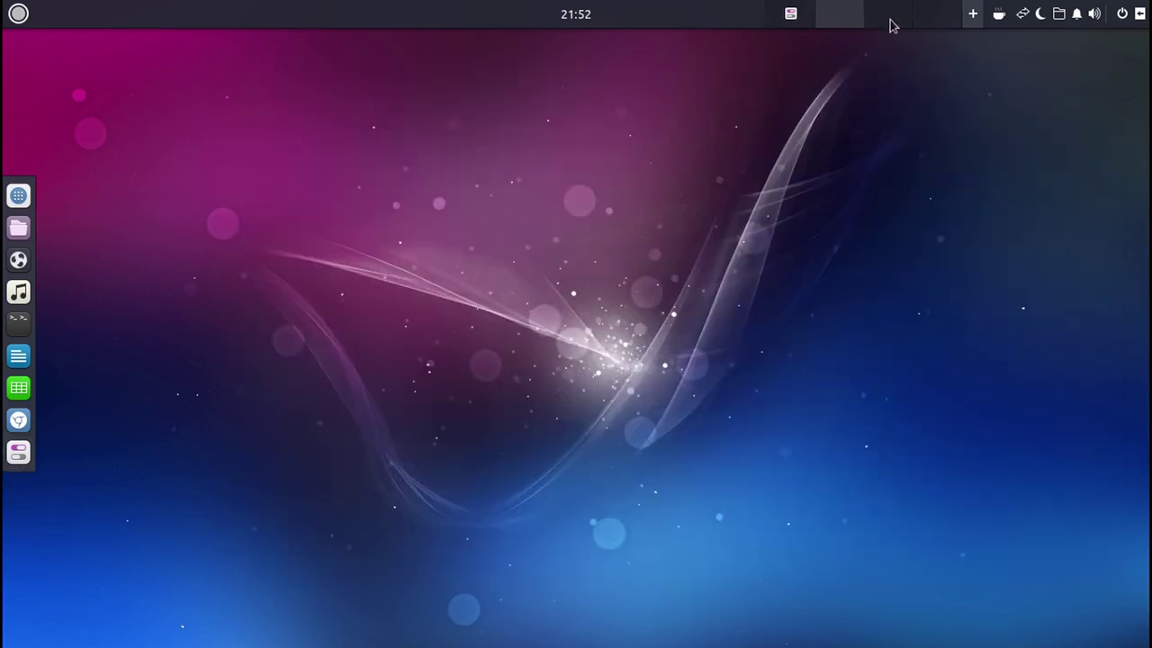
pyautogui.click(791, 16)
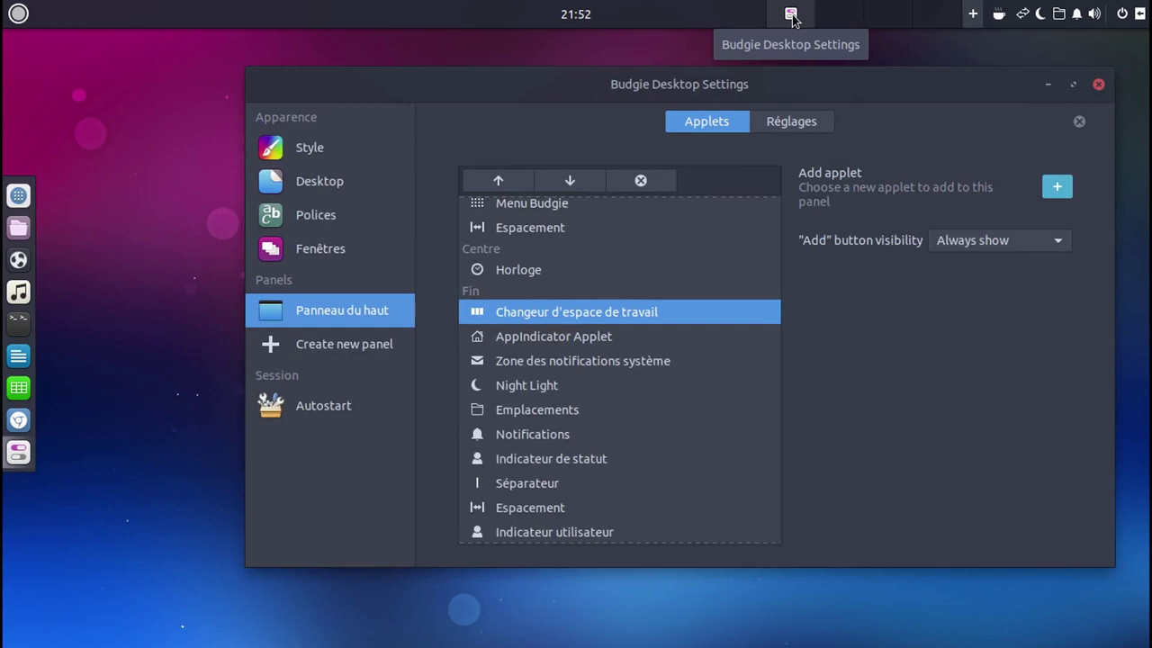
pyautogui.click(1057, 186)
pyautogui.moveTo(843, 207); pyautogui.dragTo(842, 162)
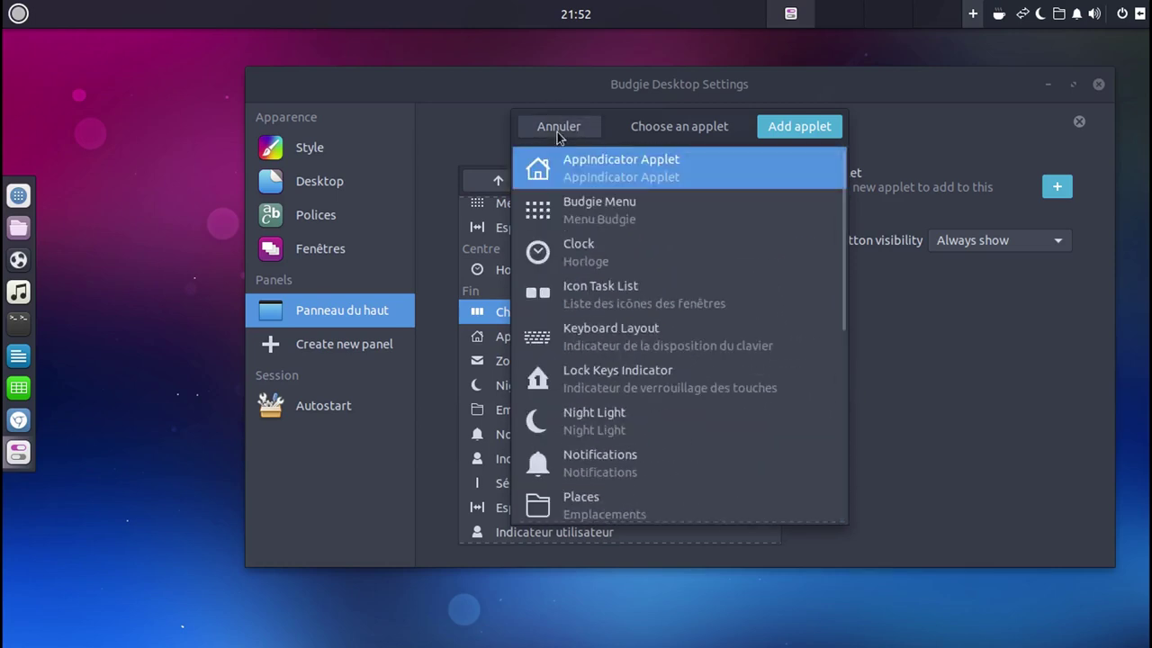
pyautogui.click(557, 130)
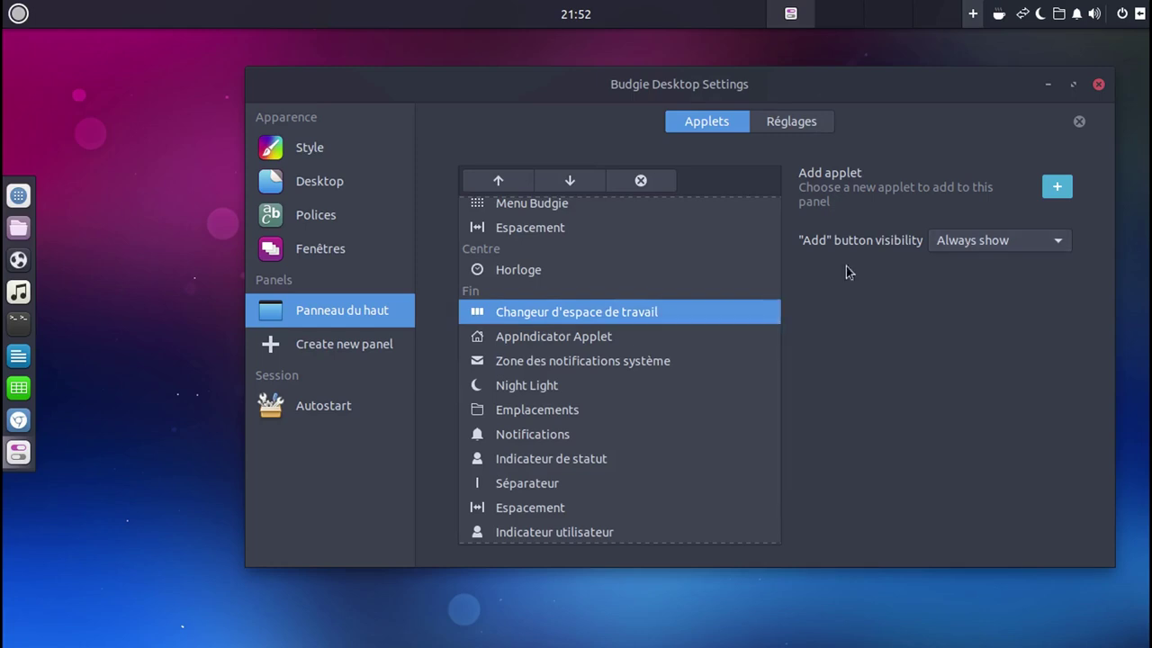
# - Try Show on mouseover and Don't show for the workspace switcher's "Add" button visibility, and remove the applet from the top panel
pyautogui.click(946, 242)
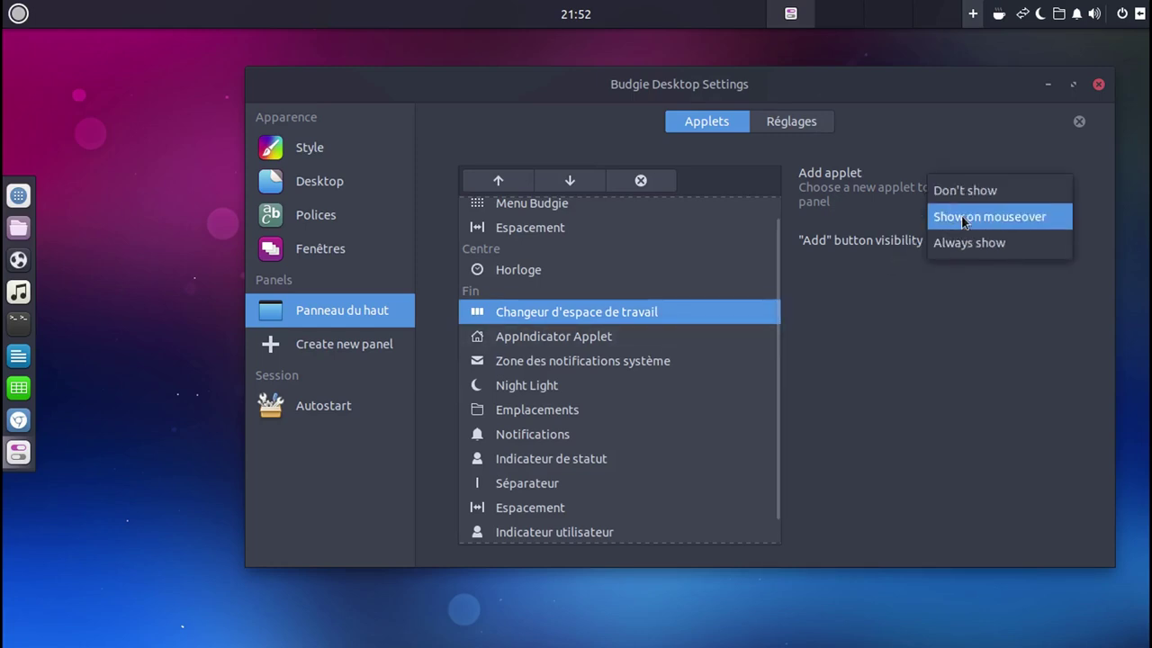
pyautogui.click(963, 218)
pyautogui.click(967, 243)
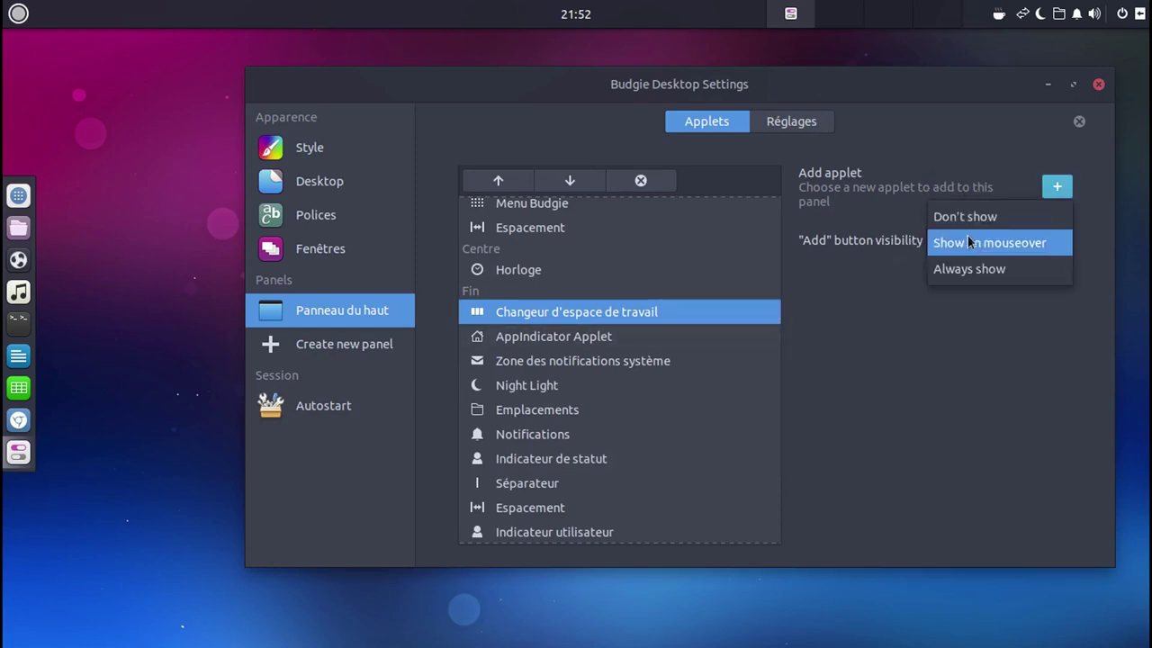
pyautogui.click(969, 223)
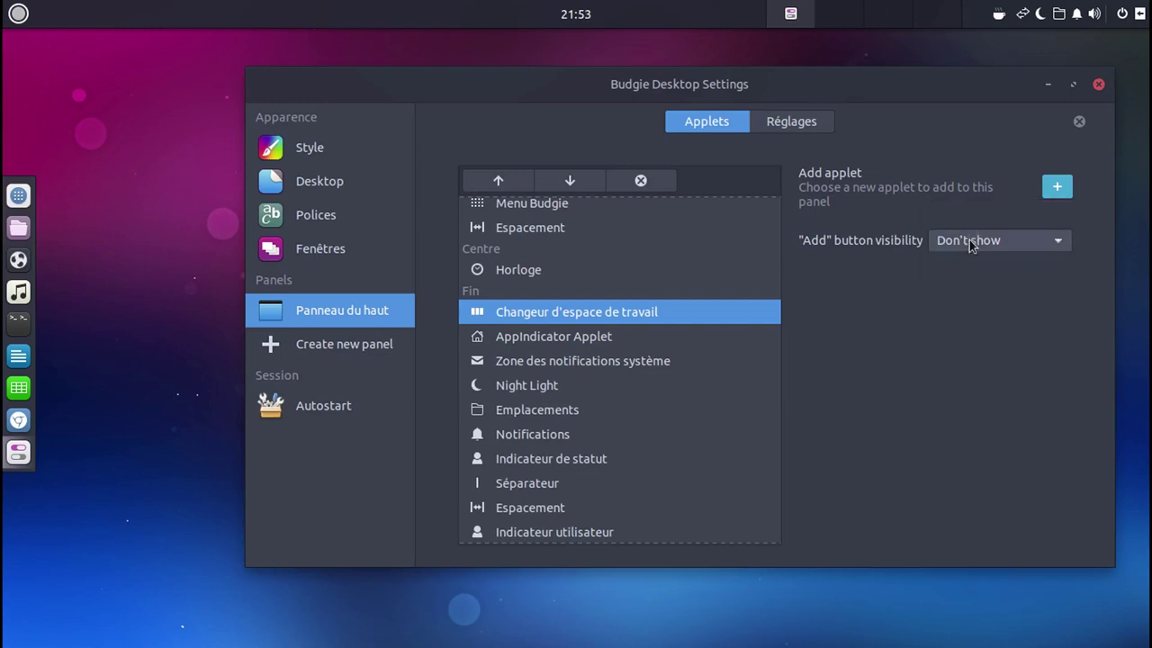
pyautogui.click(970, 243)
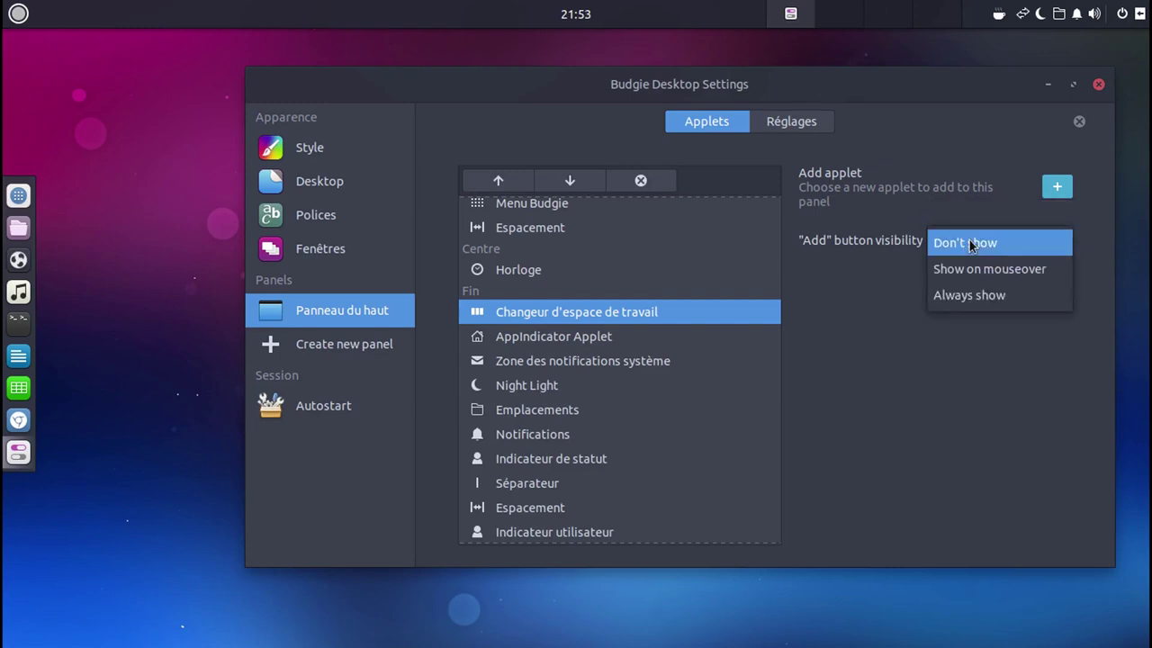
pyautogui.click(972, 245)
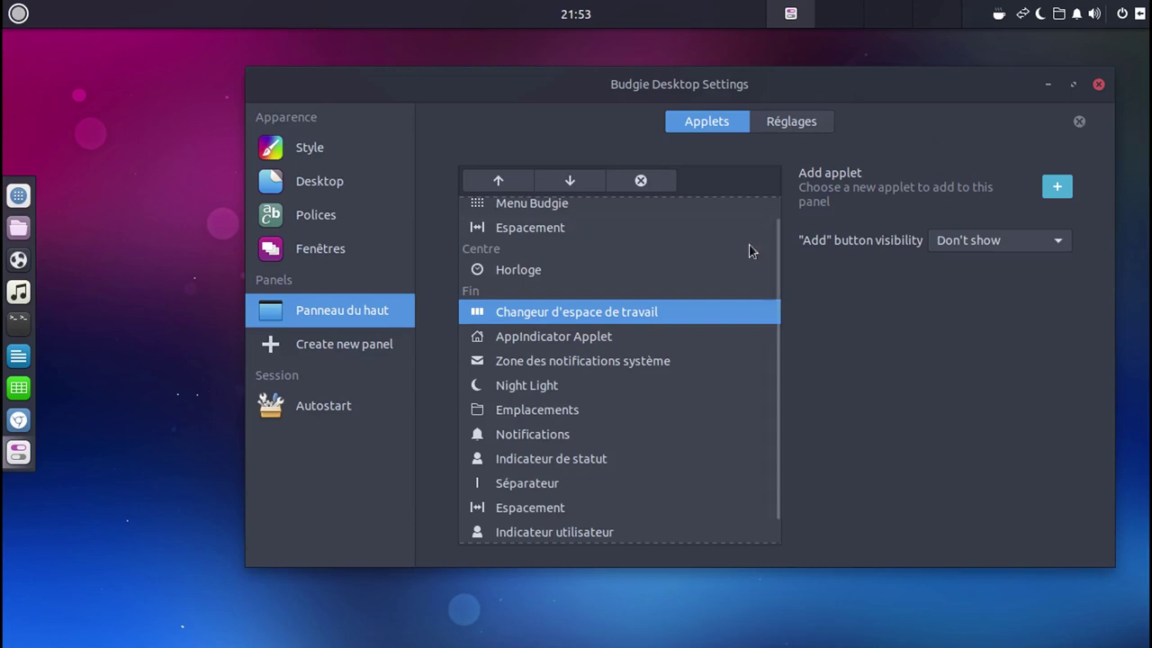
pyautogui.click(640, 181)
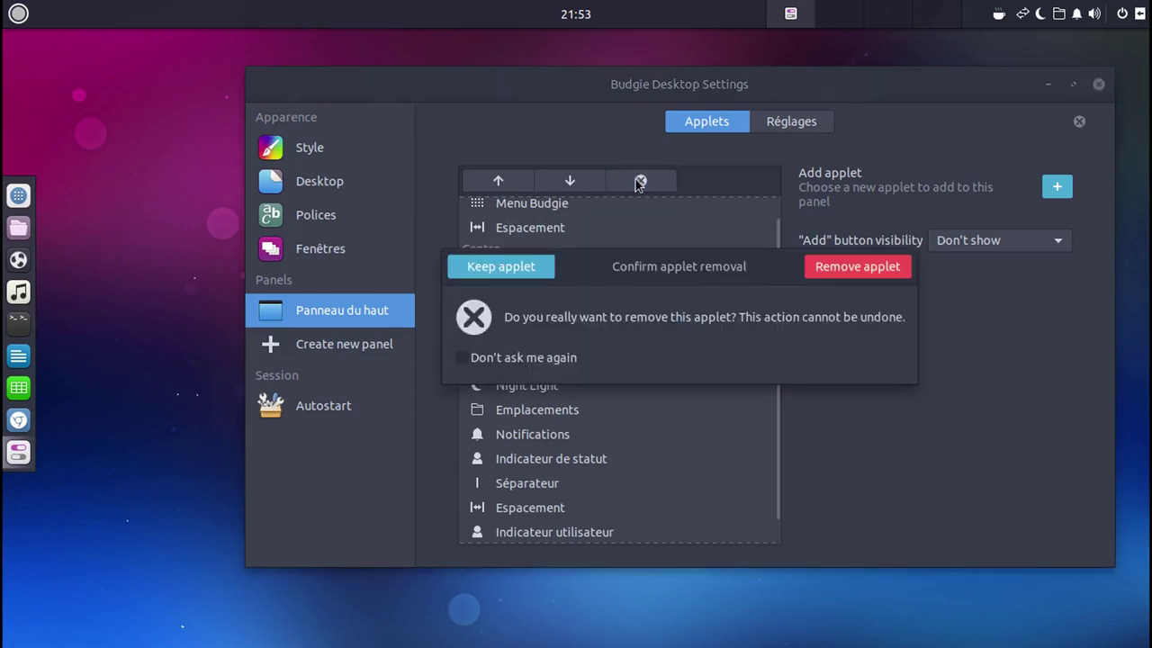
pyautogui.click(828, 266)
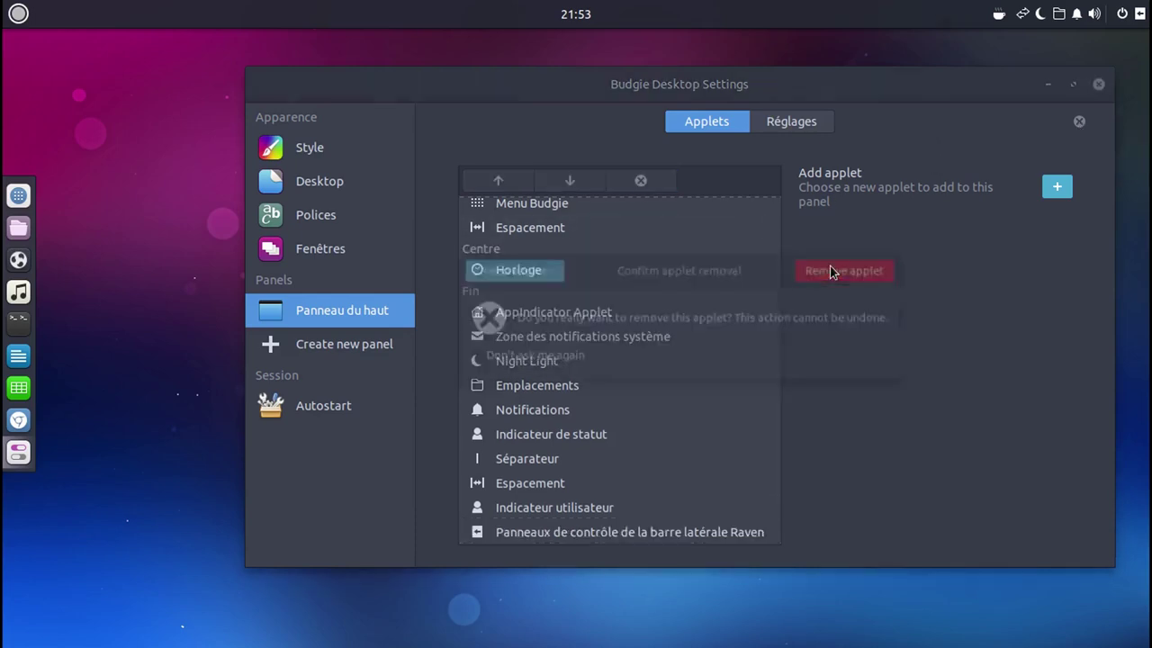
# - Create a new panel and add the Workspace Switcher applet to it
pyautogui.click(363, 349)
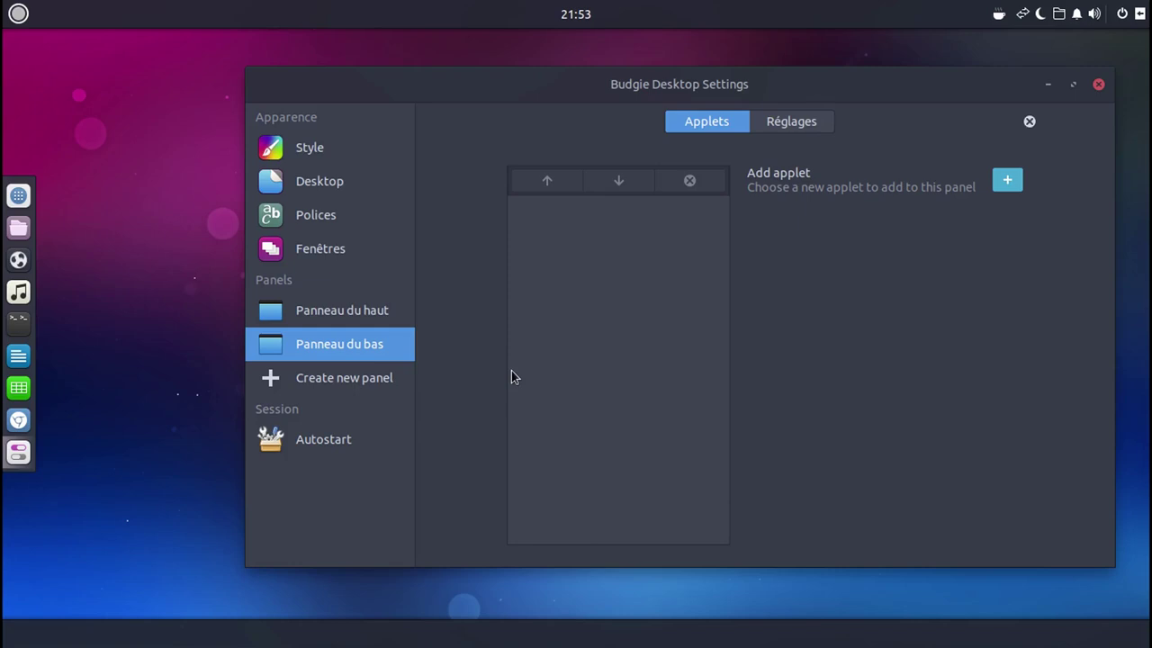
pyautogui.click(1006, 181)
pyautogui.scroll(-5, 653, 301)
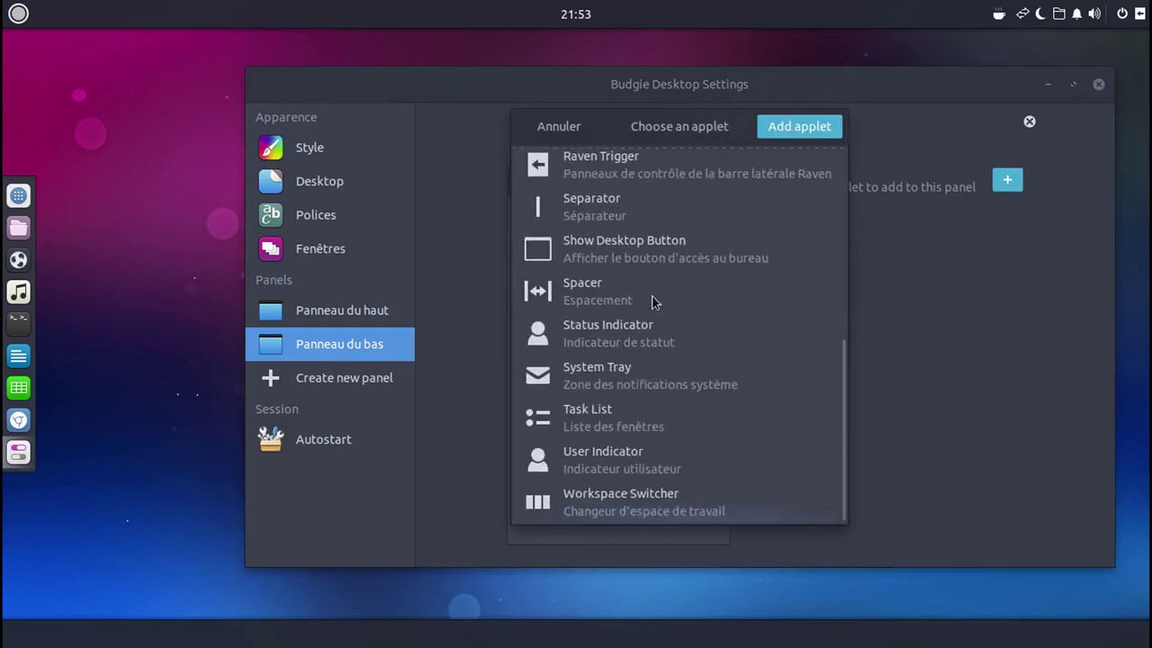
pyautogui.click(662, 496)
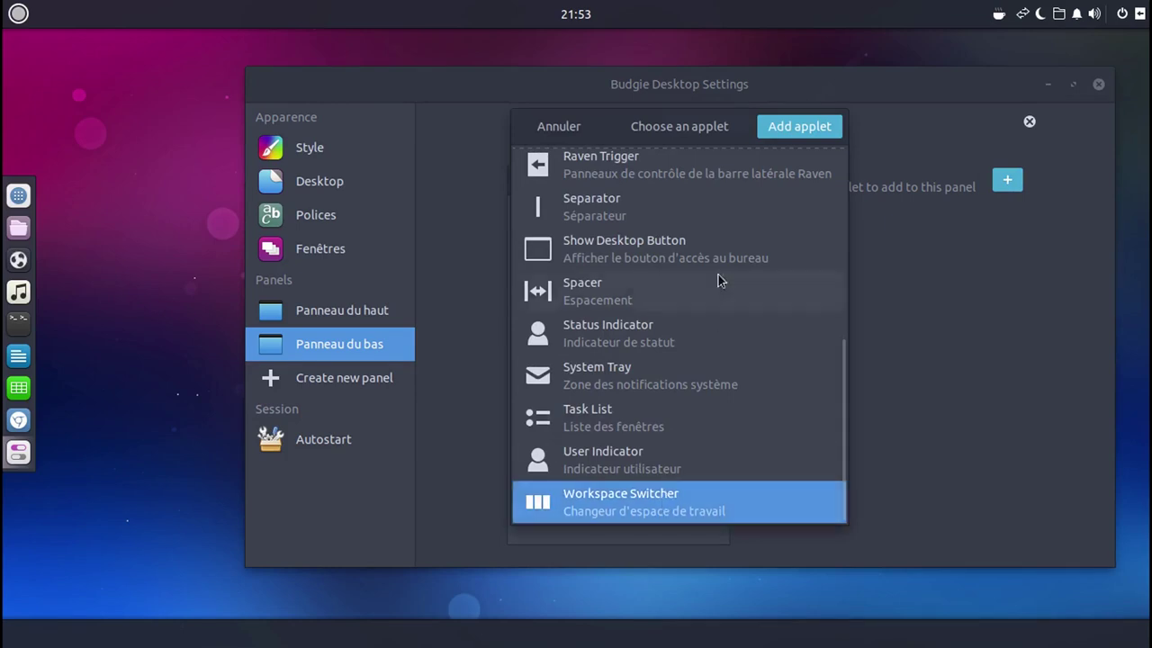
pyautogui.click(799, 126)
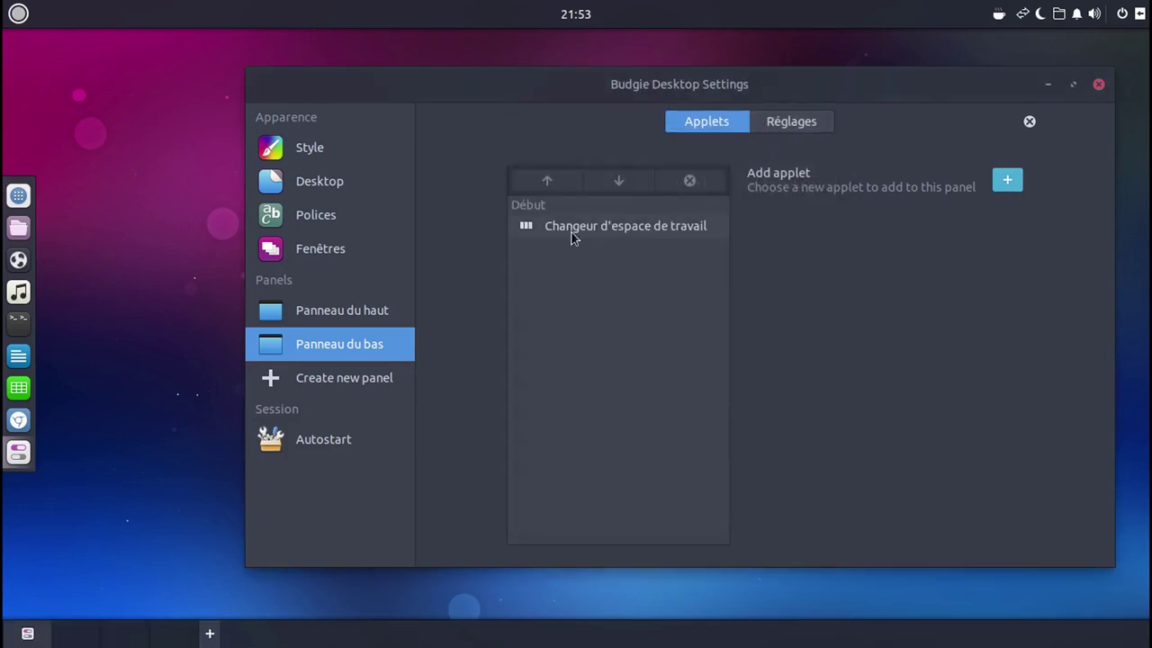
# - Move the new panel's workspace switcher to the Centre section and turn on Dock mode for that panel
pyautogui.click(572, 230)
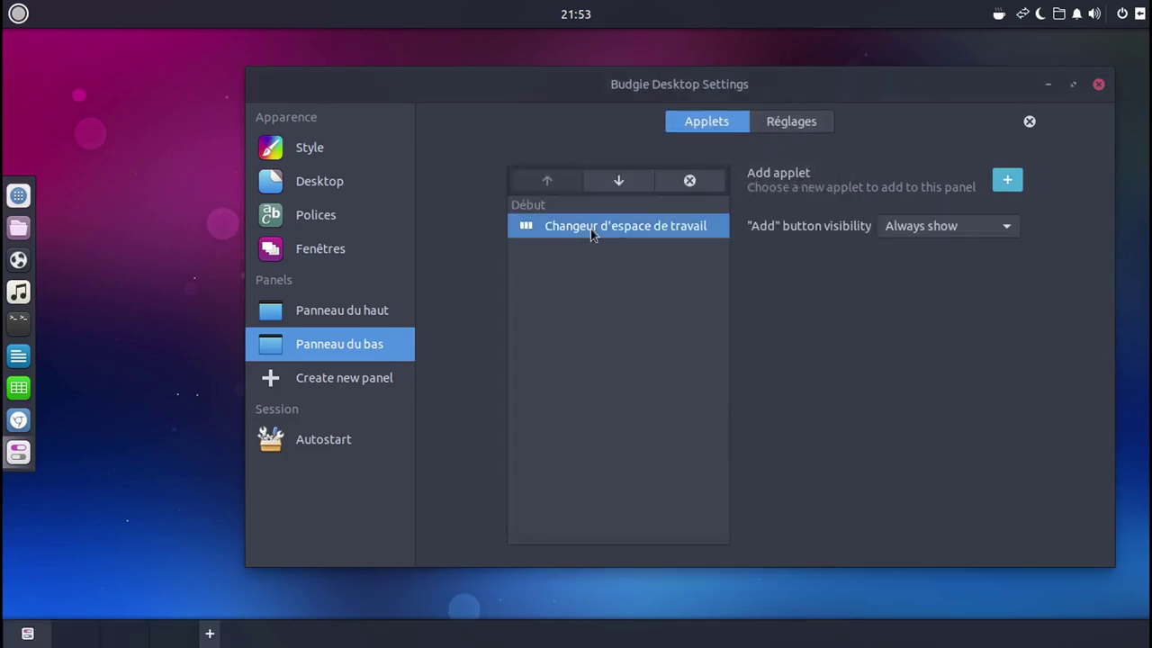
pyautogui.click(628, 186)
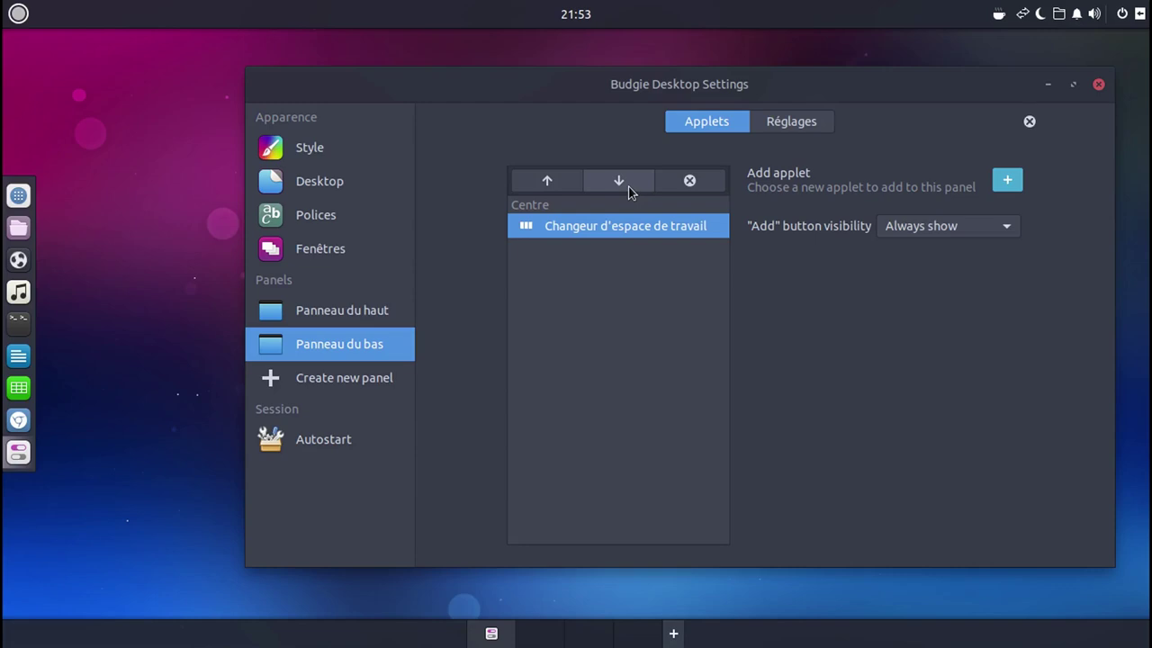
pyautogui.click(778, 132)
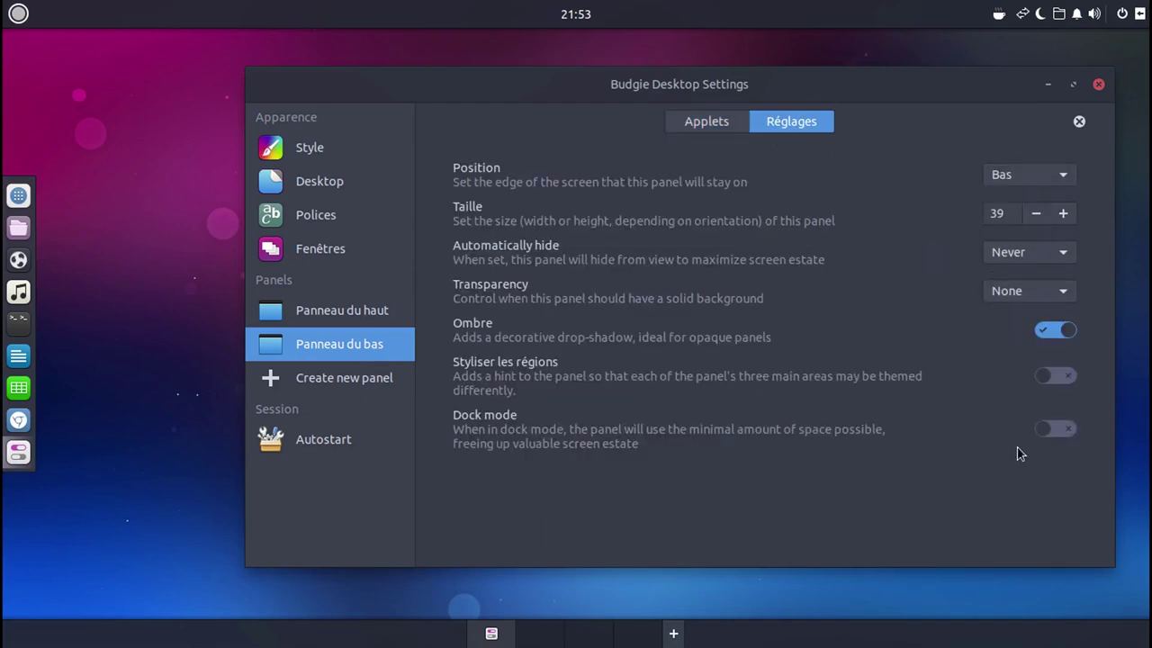
pyautogui.click(1047, 432)
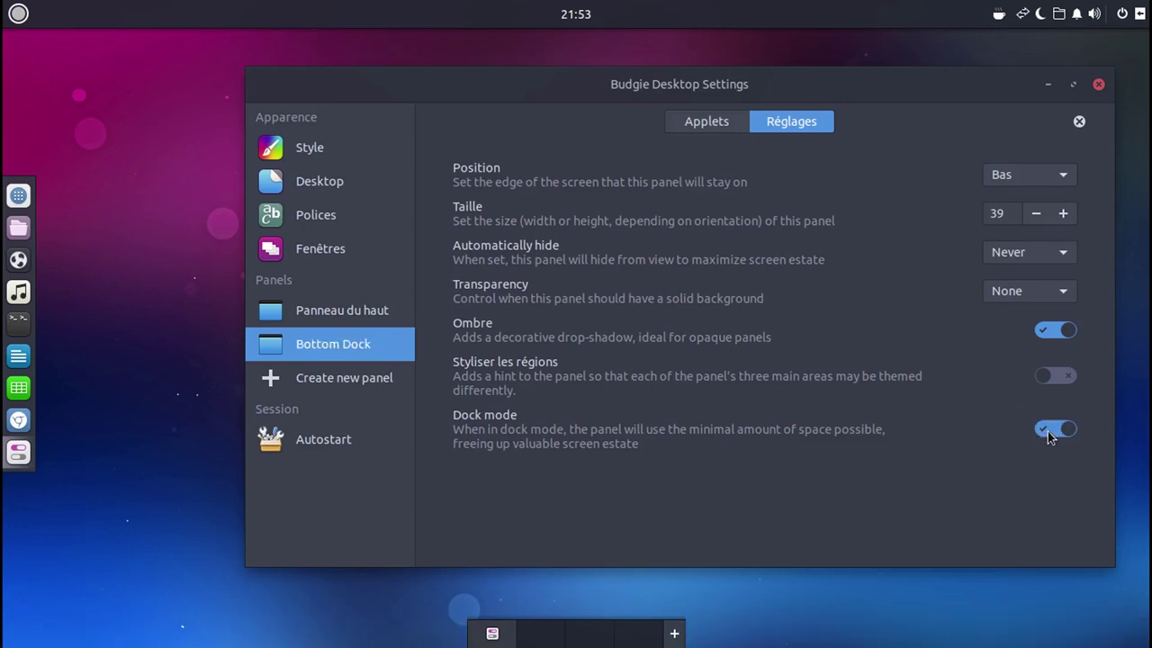
# - Set the "Add" button visibility of the bottom dock's workspace switcher to Don't show
pyautogui.click(710, 124)
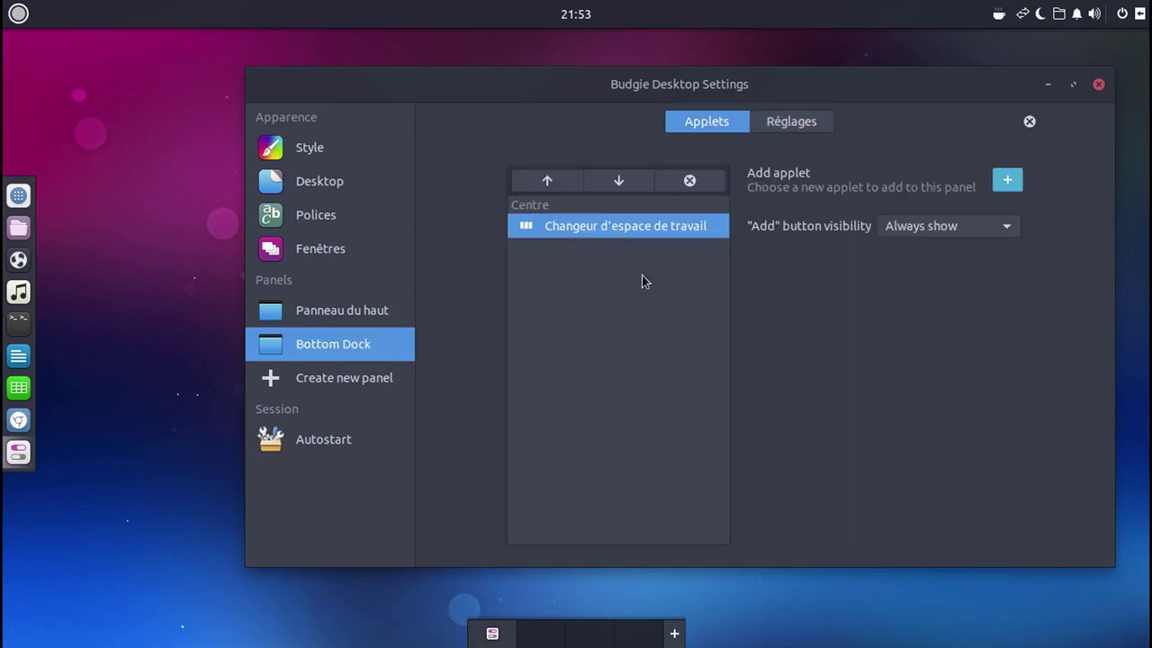
pyautogui.click(1005, 230)
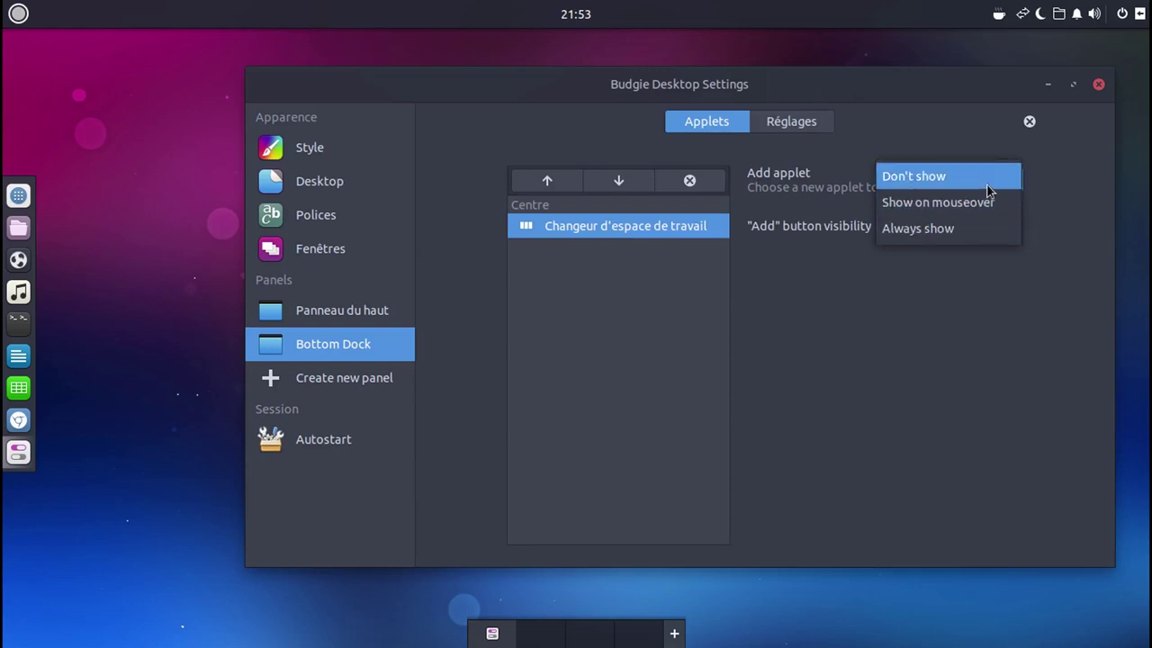
pyautogui.click(990, 180)
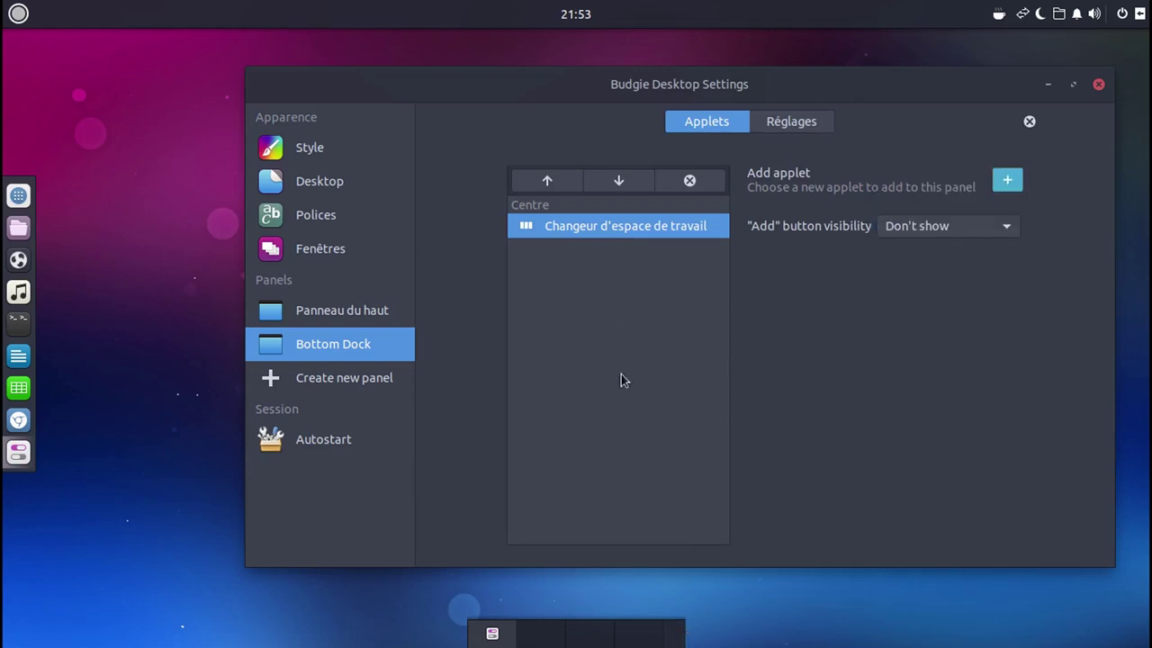
# - Test the bottom dock's workspace switcher by visiting the empty workspaces and returning to the one containing the settings window
pyautogui.click(1098, 84)
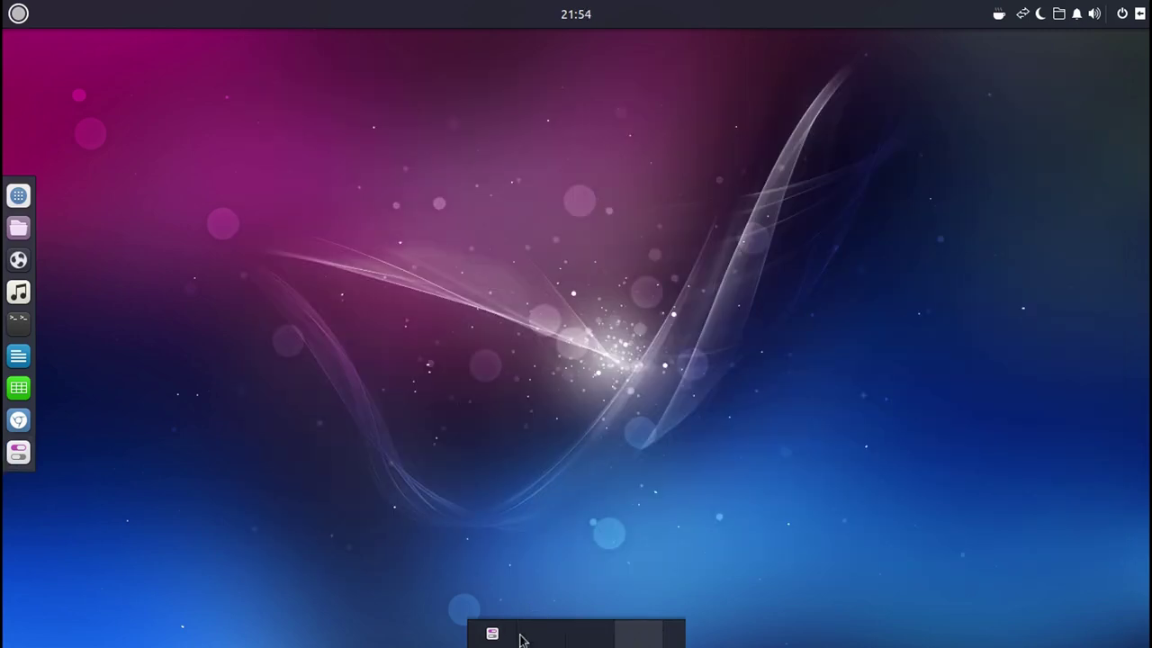
pyautogui.click(500, 633)
pyautogui.click(581, 635)
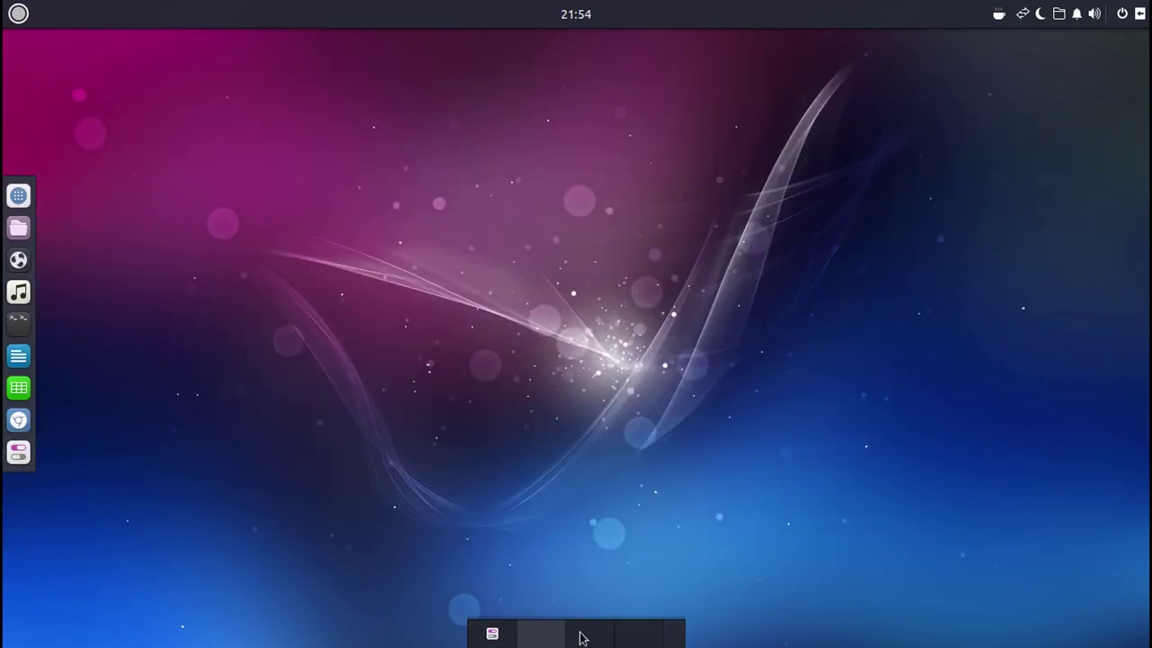
pyautogui.click(625, 635)
pyautogui.click(493, 636)
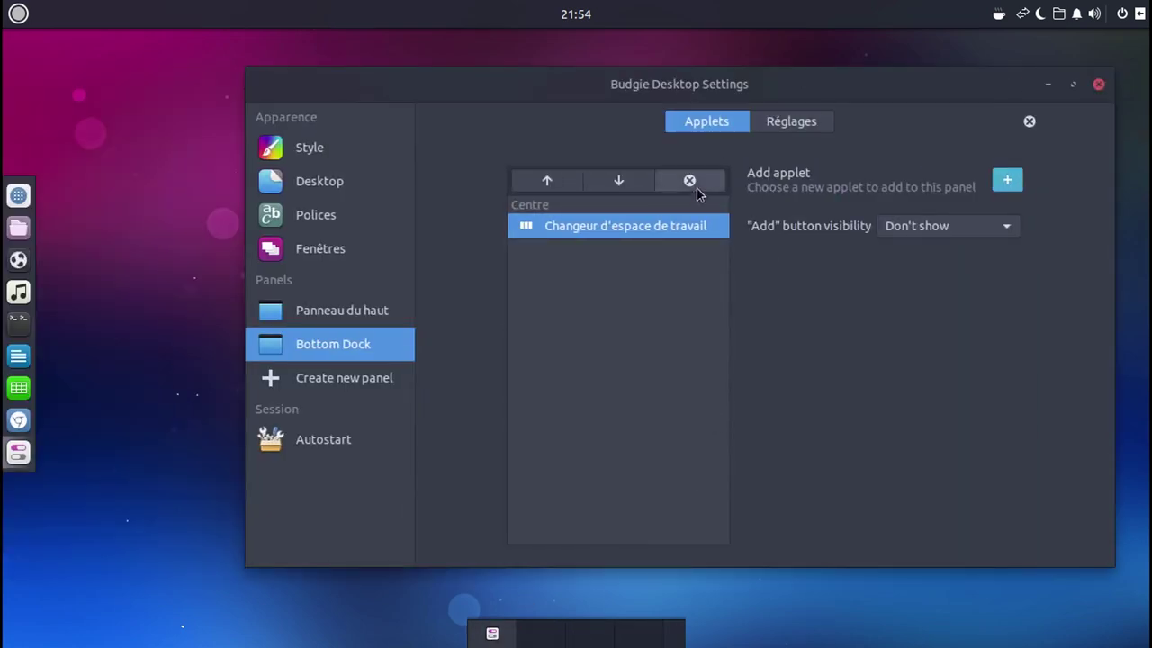
# - Remove the Bottom Dock panel holding the workspace switcher and confirm its removal
pyautogui.click(1029, 122)
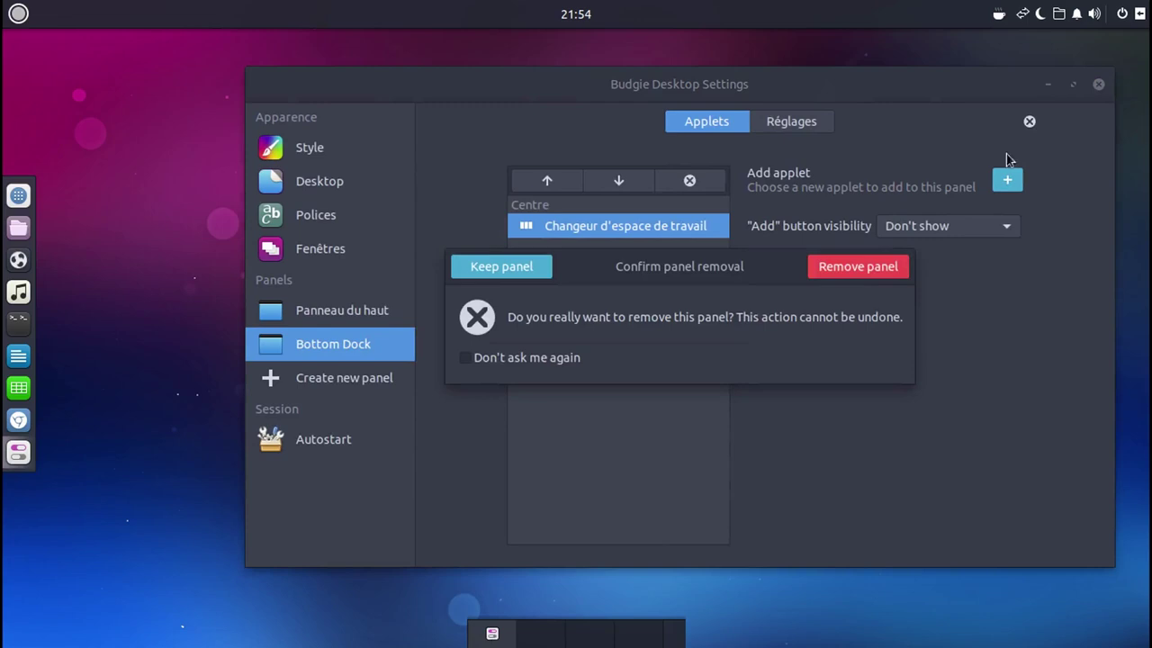
pyautogui.click(859, 266)
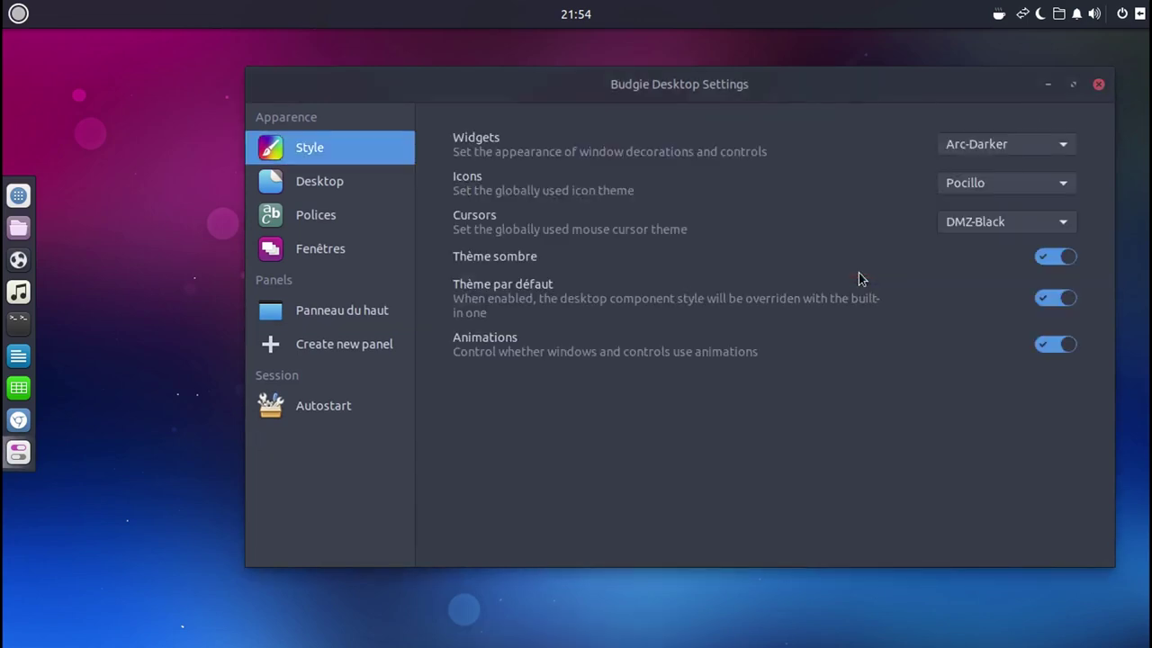
# - Remove Plank from the Autostart apps, add it back as an application, and close the settings window
pyautogui.click(346, 411)
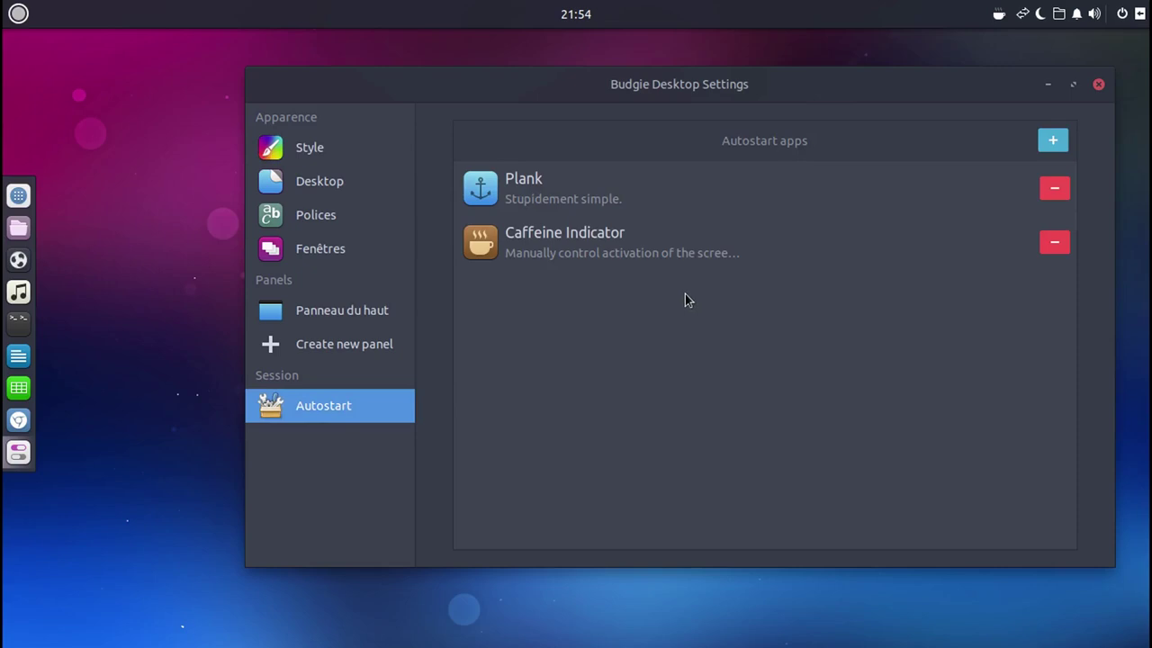
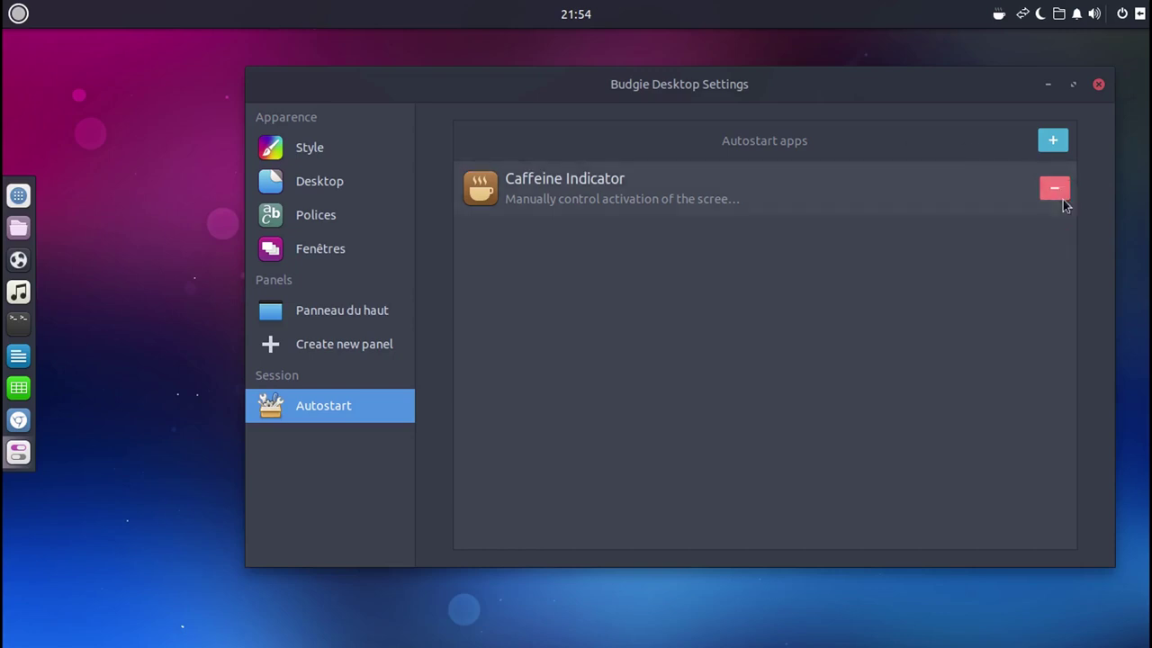
pyautogui.click(1060, 142)
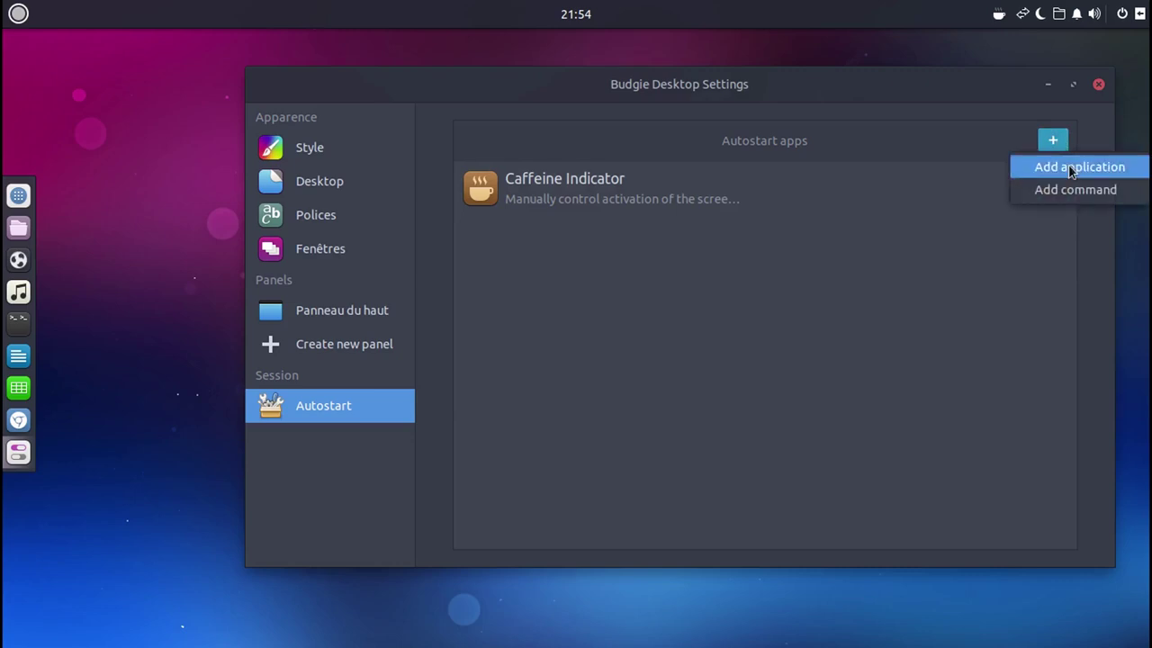
pyautogui.click(1071, 169)
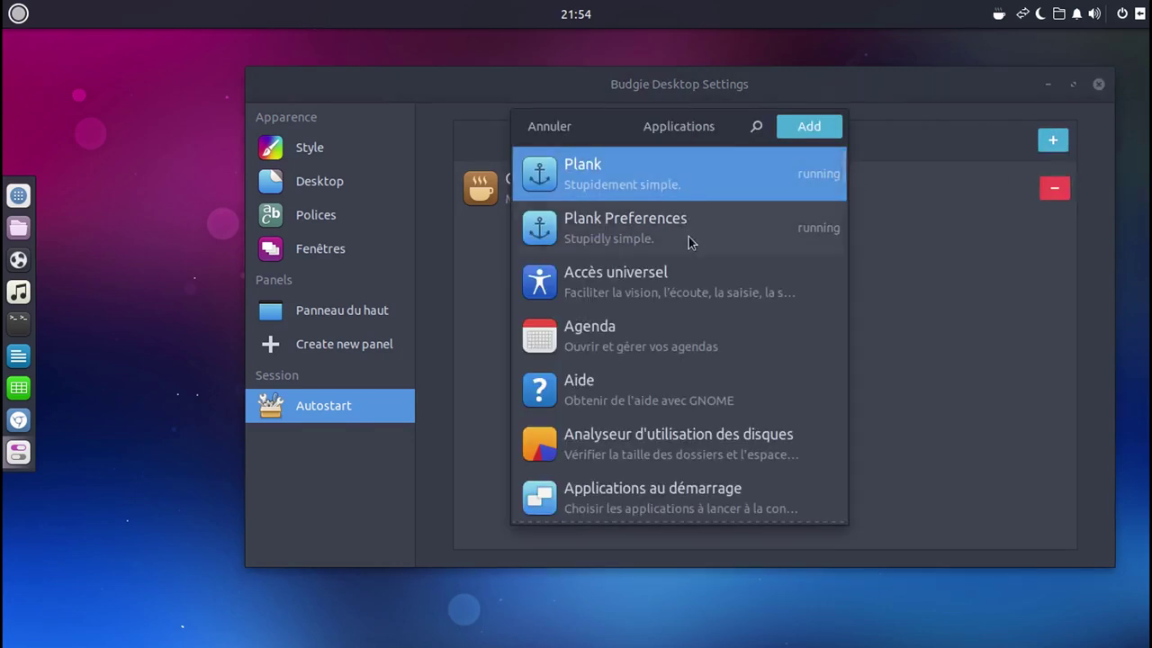
pyautogui.click(804, 132)
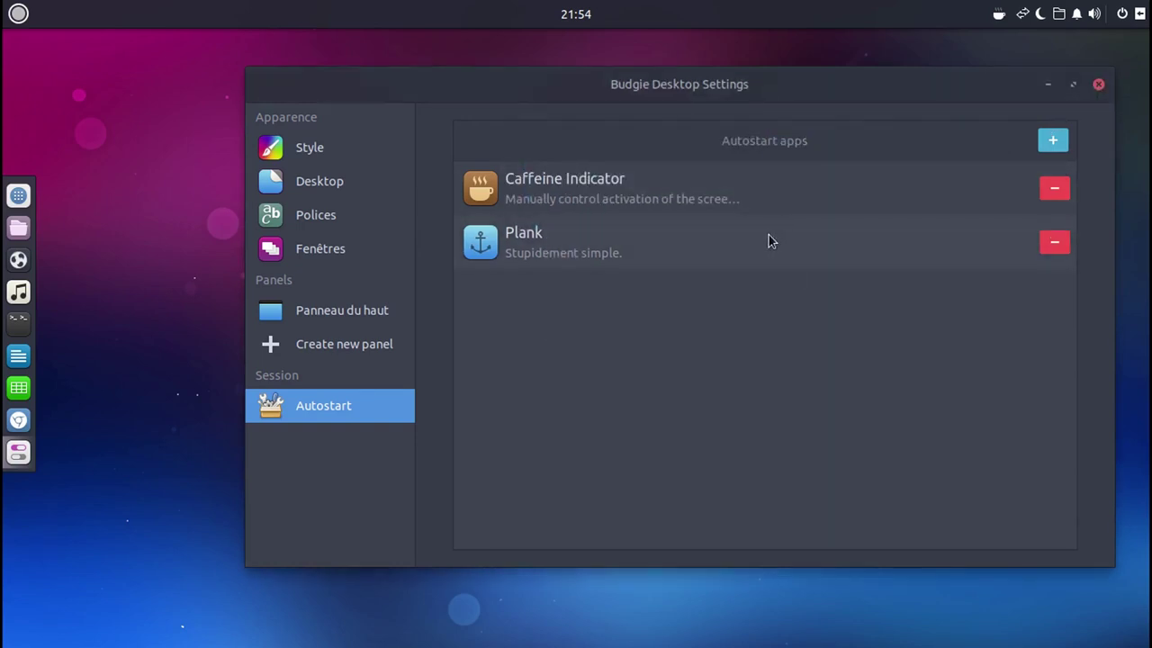
pyautogui.click(1098, 84)
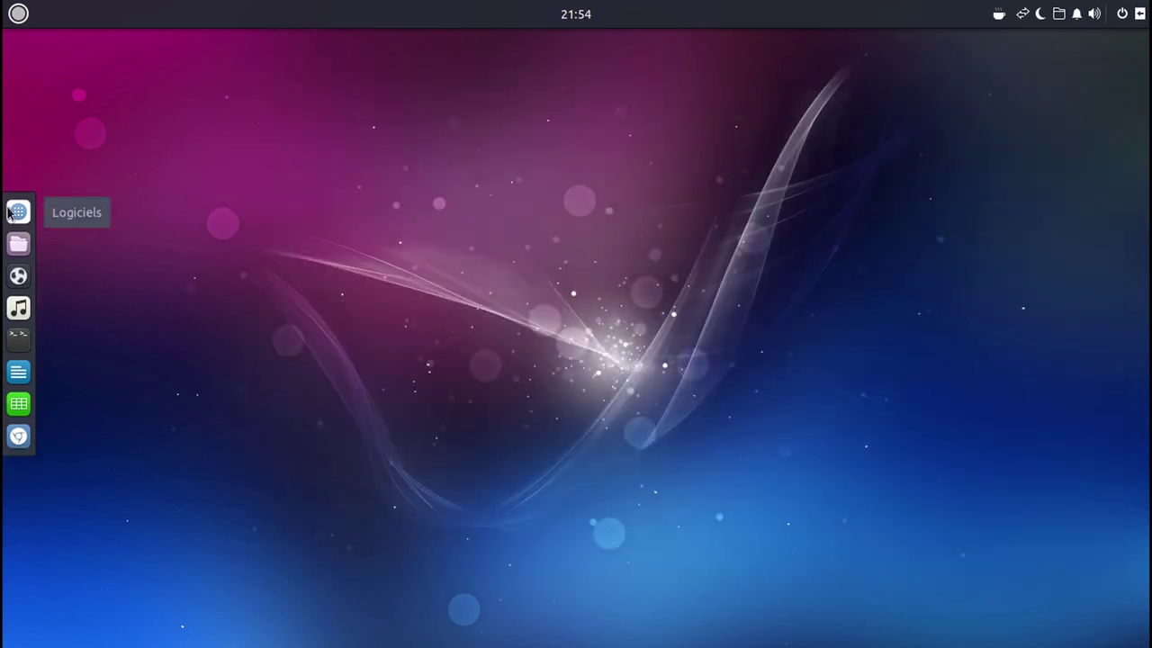
# - Find and open Plank Preferences from the application menu and set the dock's theme to Transparent
pyautogui.click(20, 15)
pyautogui.write('pla')
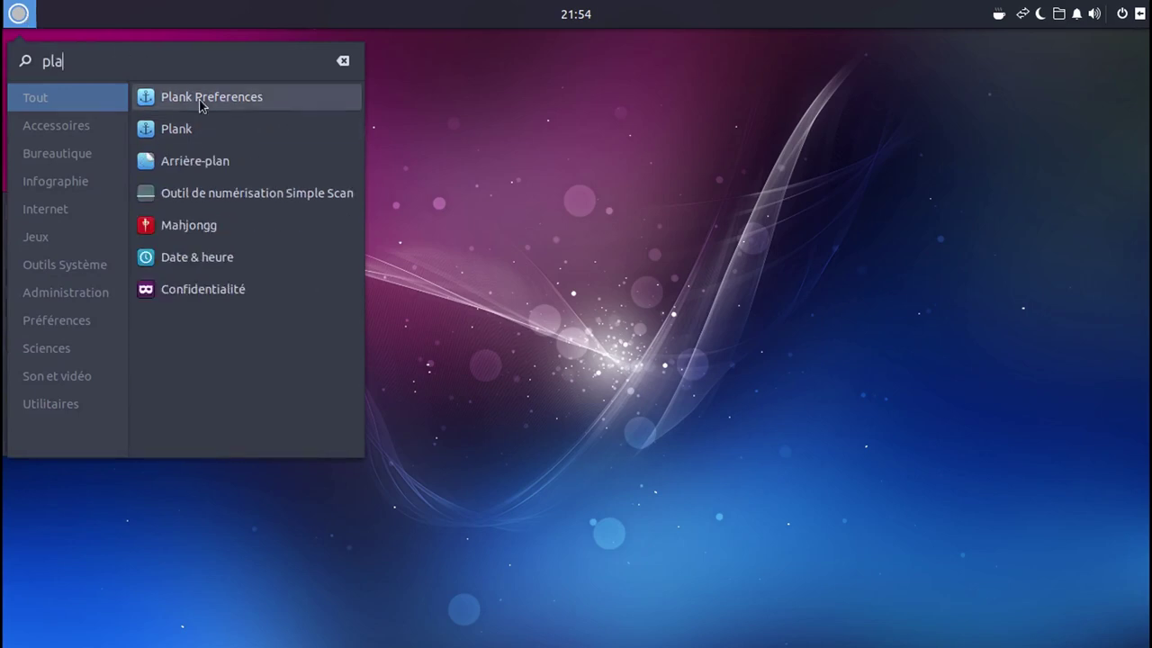
pyautogui.click(201, 99)
pyautogui.click(456, 259)
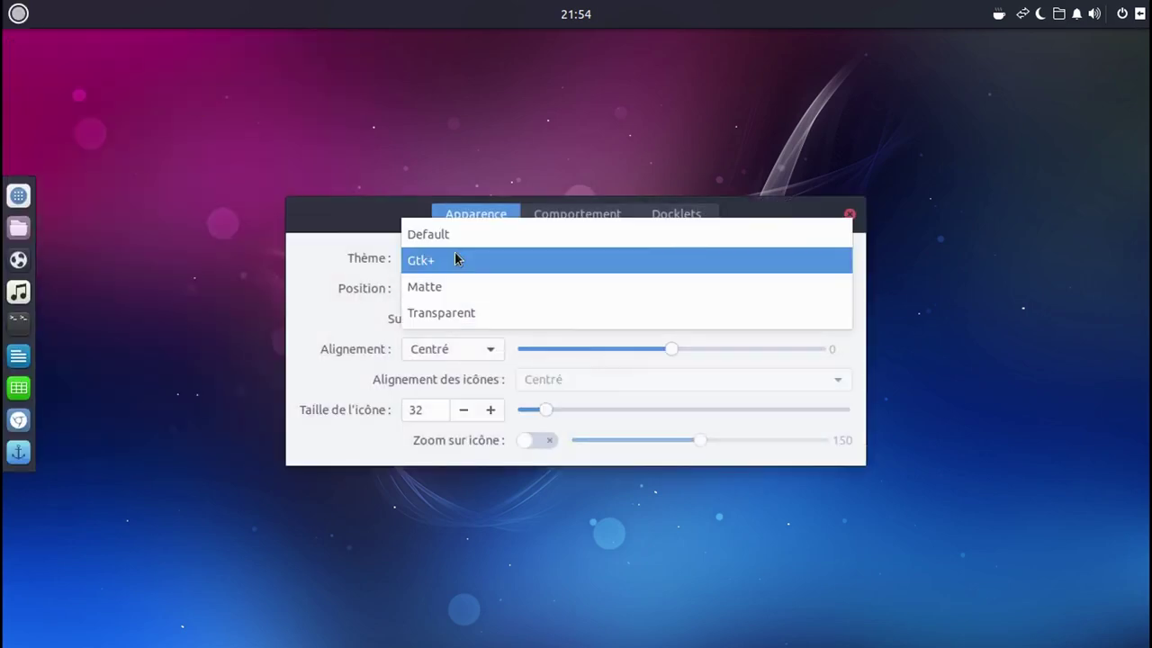
pyautogui.click(474, 315)
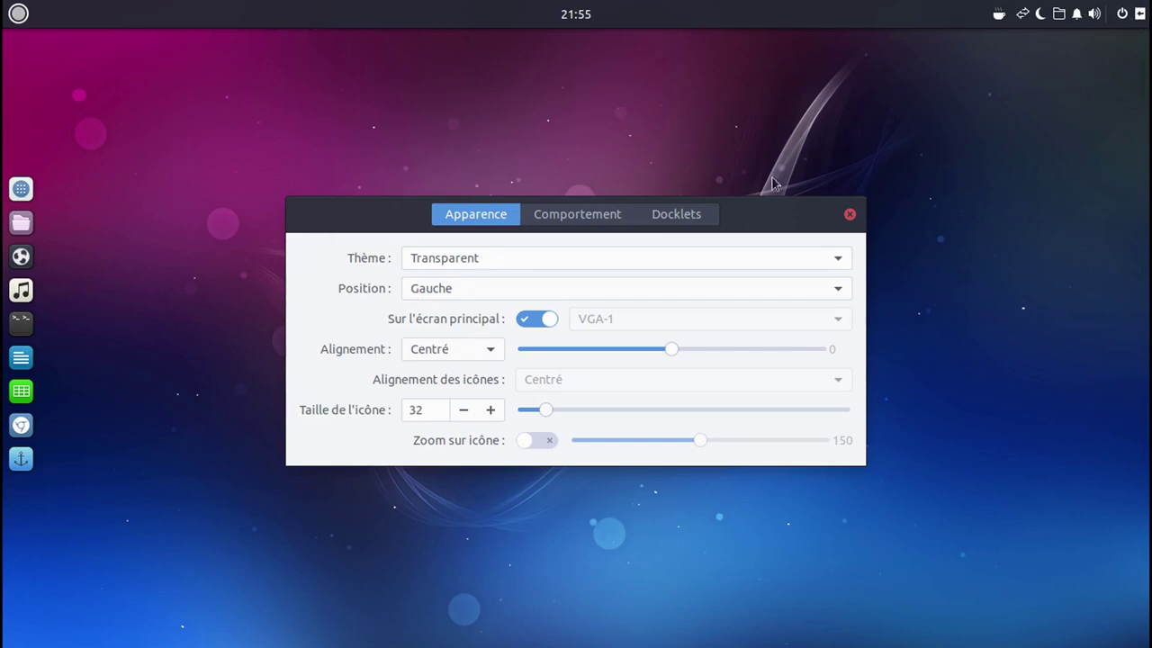
pyautogui.moveTo(779, 211); pyautogui.dragTo(796, 100)
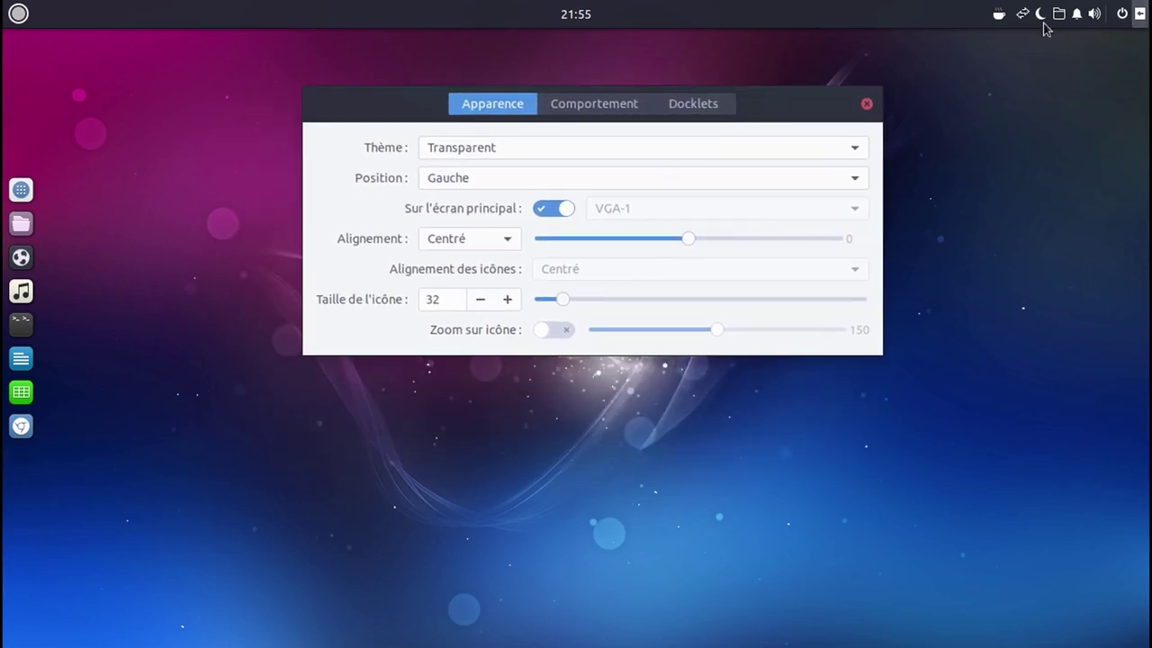
# - Close Plank Preferences and set the top panel's Transparency to Dynamic in Budgie Desktop Settings
pyautogui.click(1141, 15)
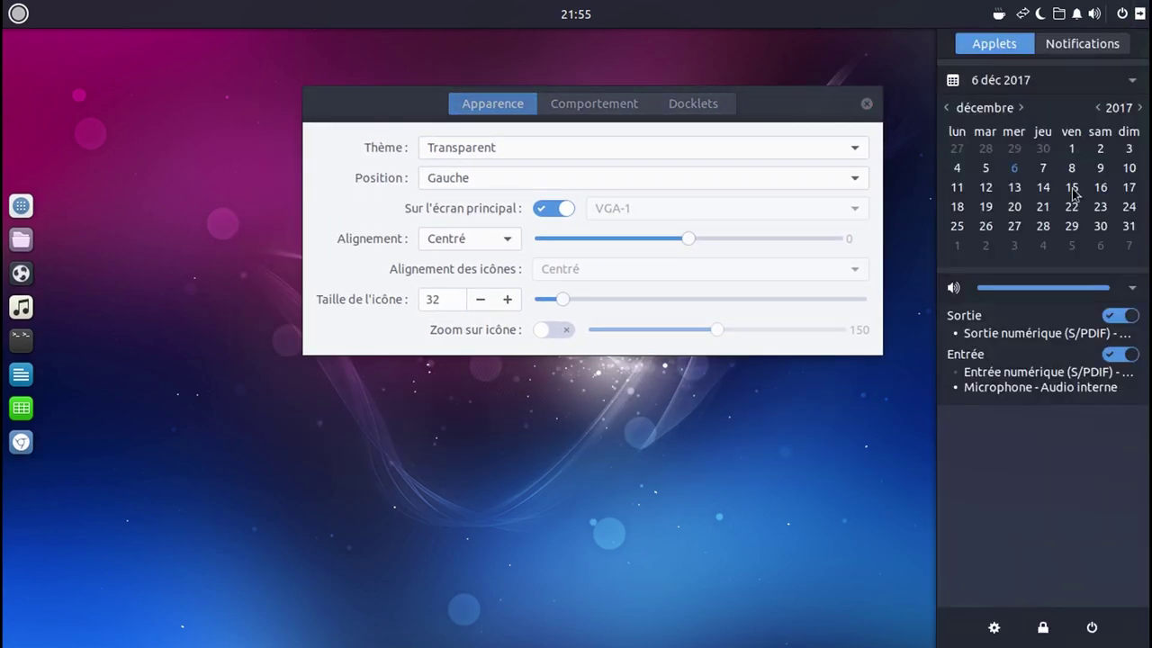
pyautogui.click(989, 630)
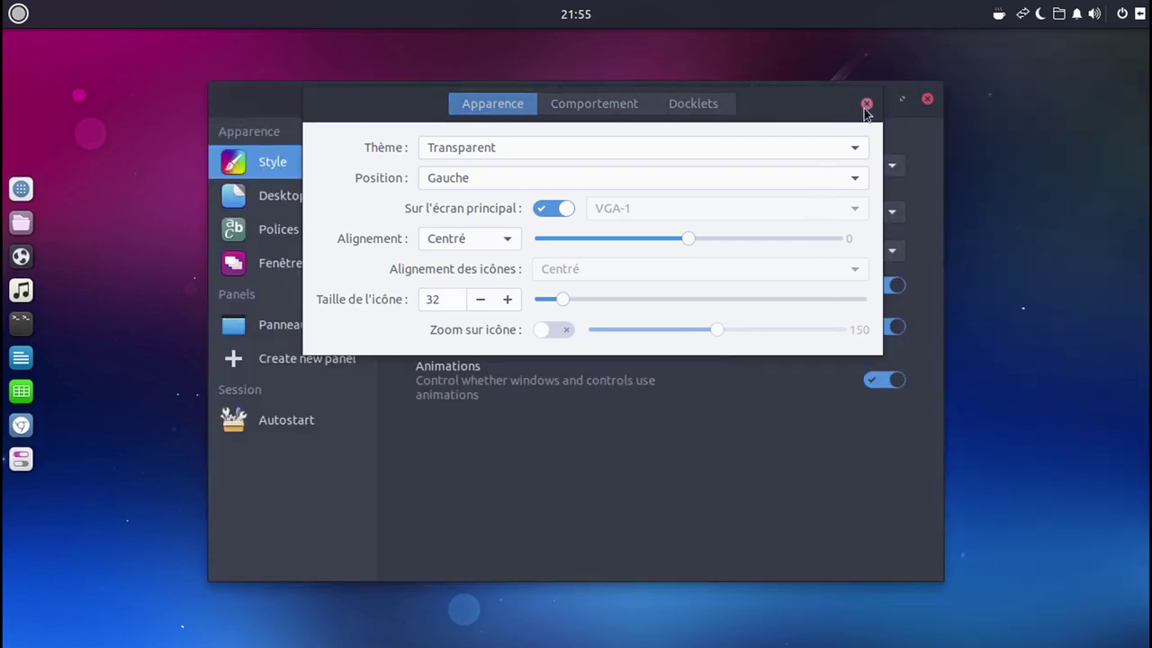
pyautogui.click(865, 104)
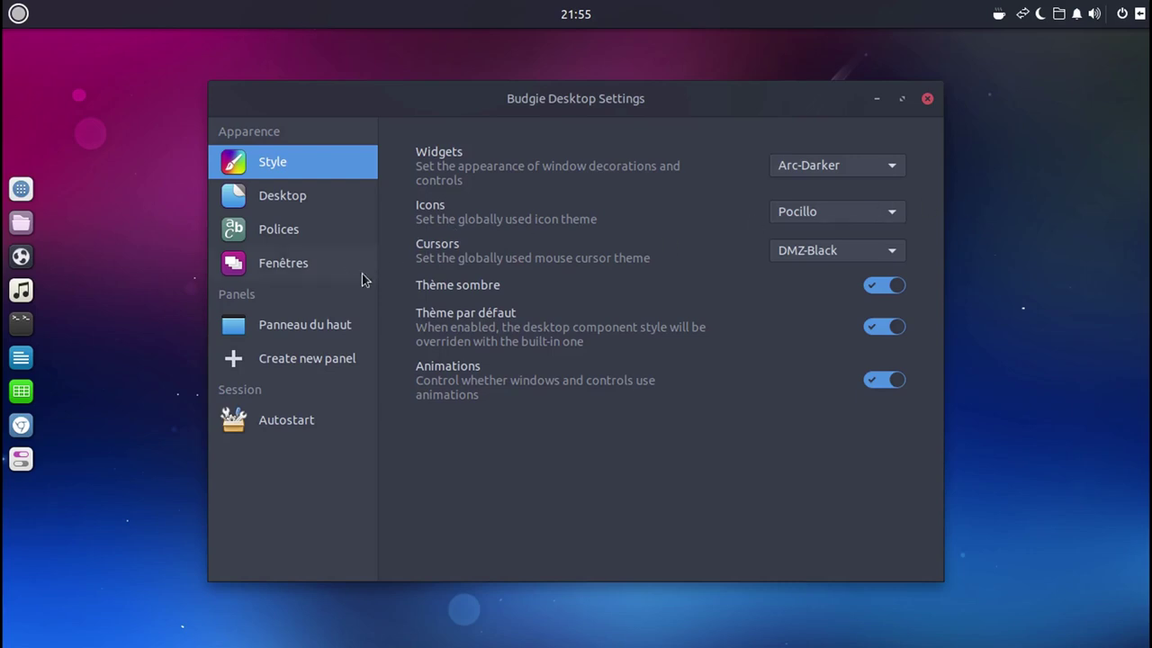
pyautogui.click(313, 330)
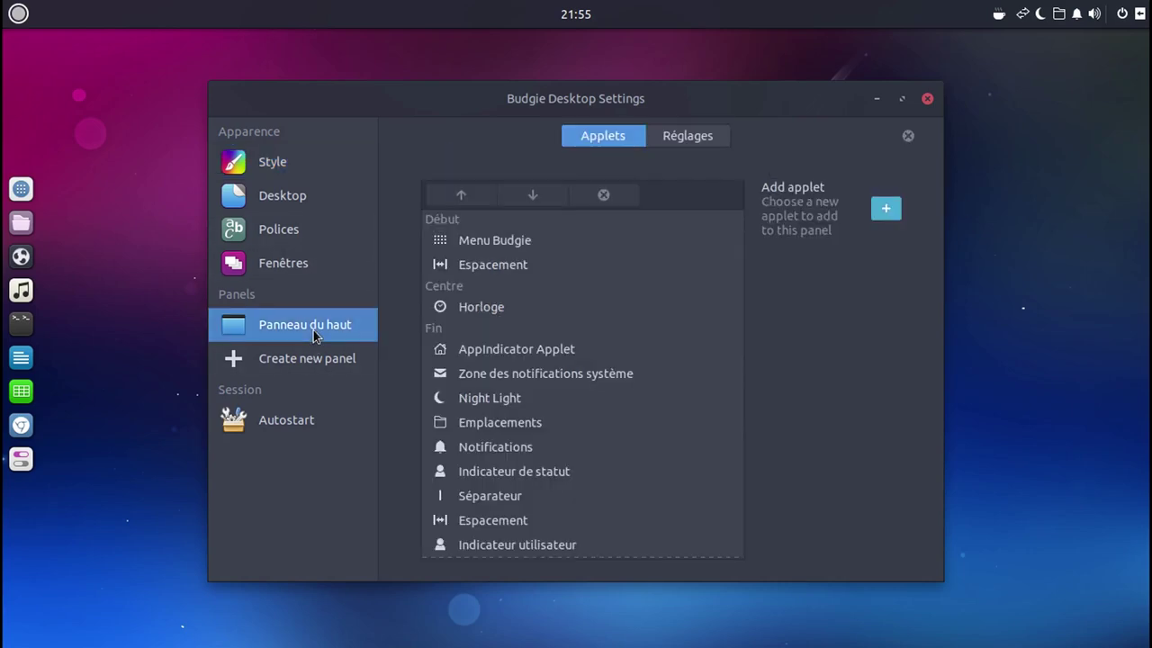
pyautogui.click(687, 139)
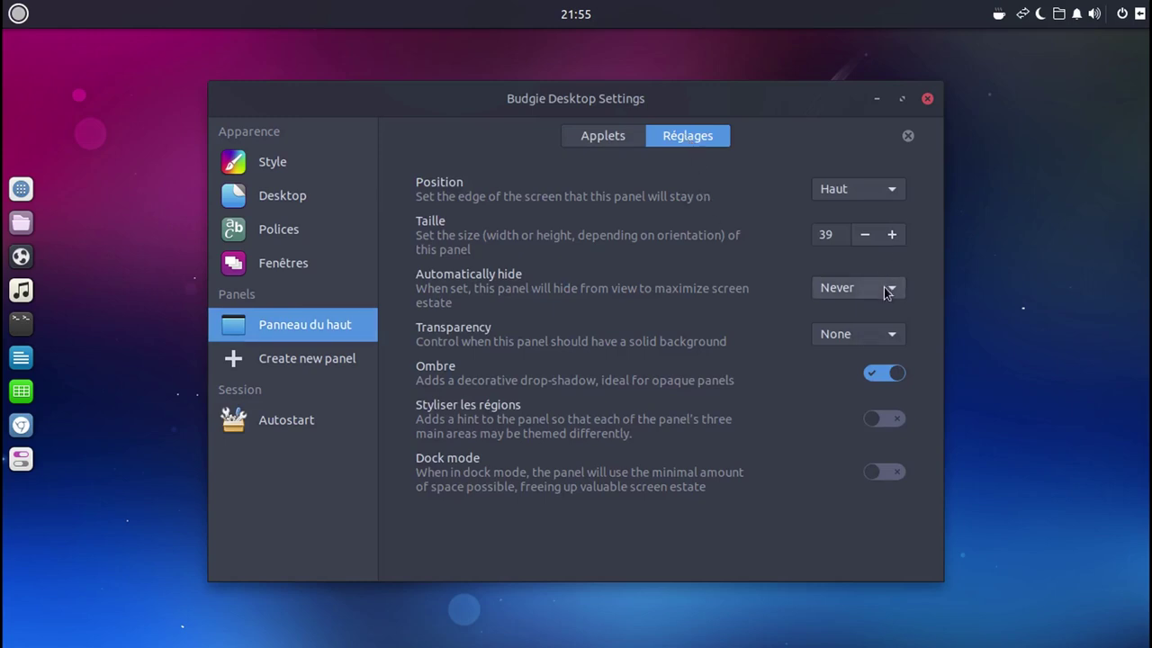
pyautogui.click(869, 334)
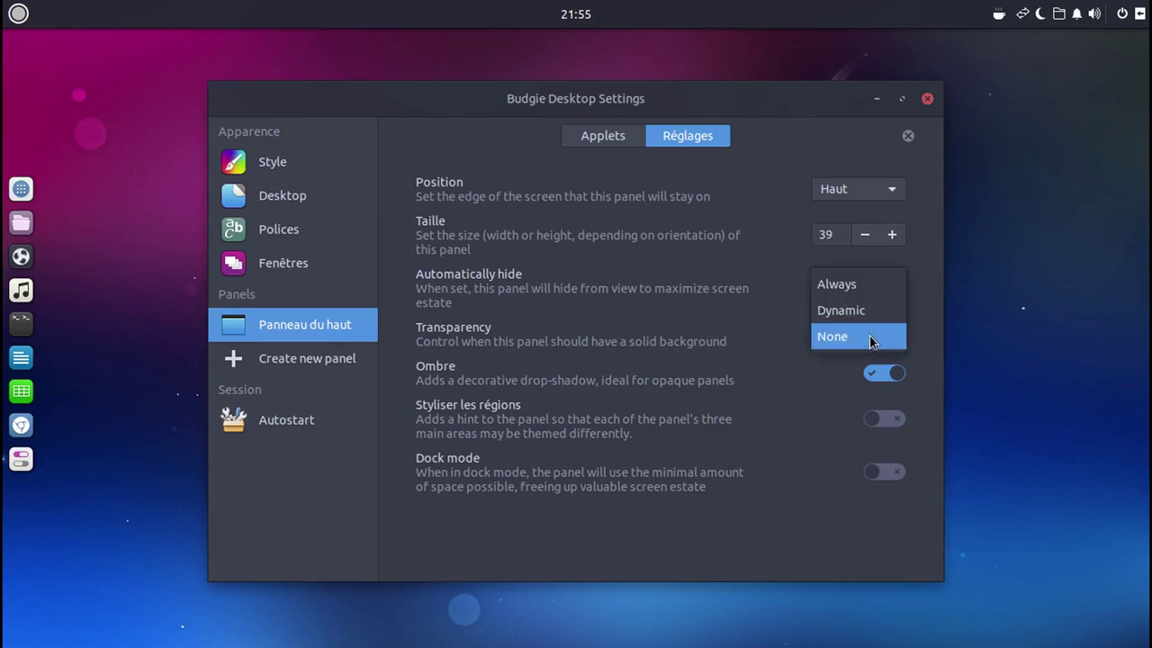
pyautogui.click(871, 316)
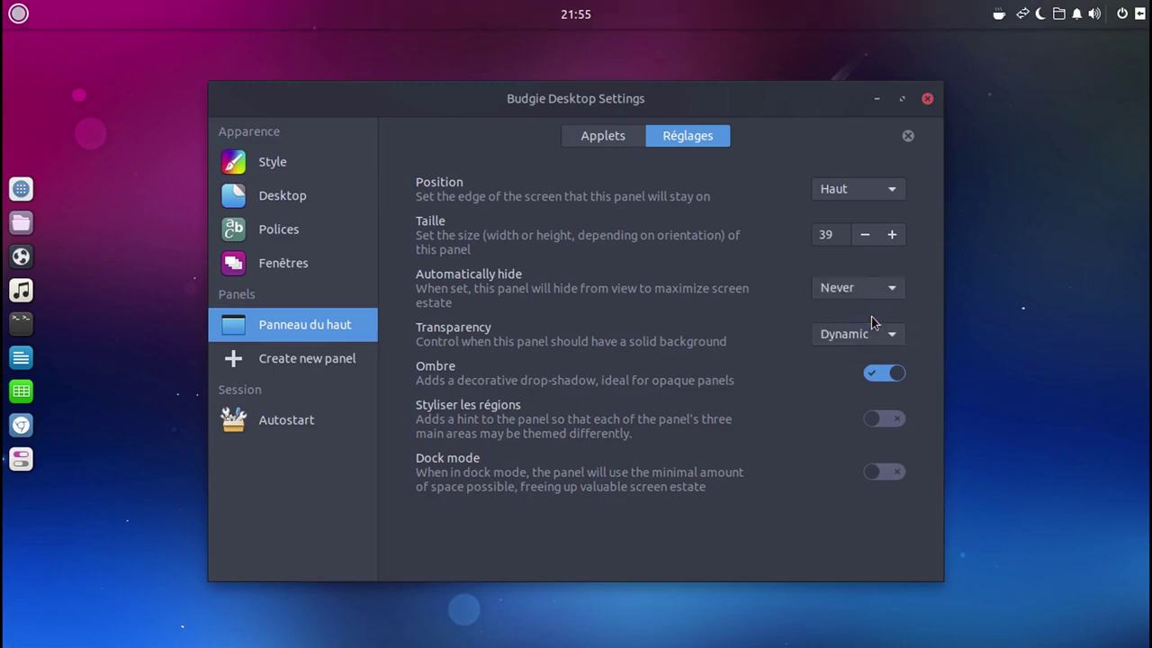
# - Change the top panel's Position to Bas and turn on its Dock mode
pyautogui.click(871, 195)
pyautogui.click(869, 219)
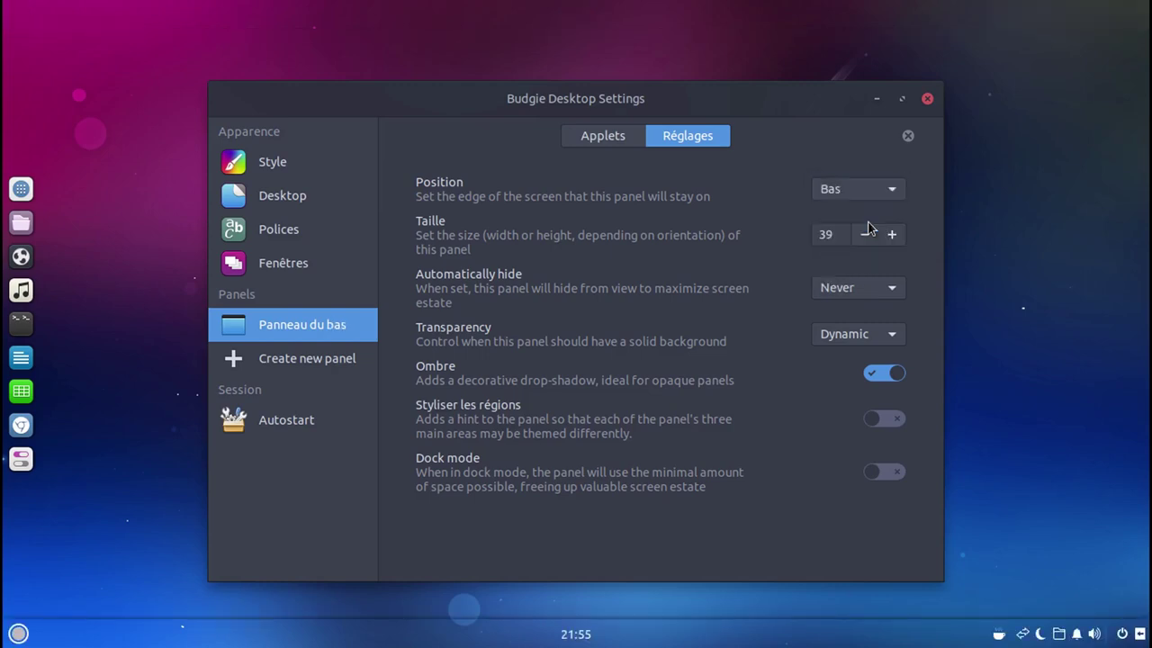
pyautogui.click(870, 475)
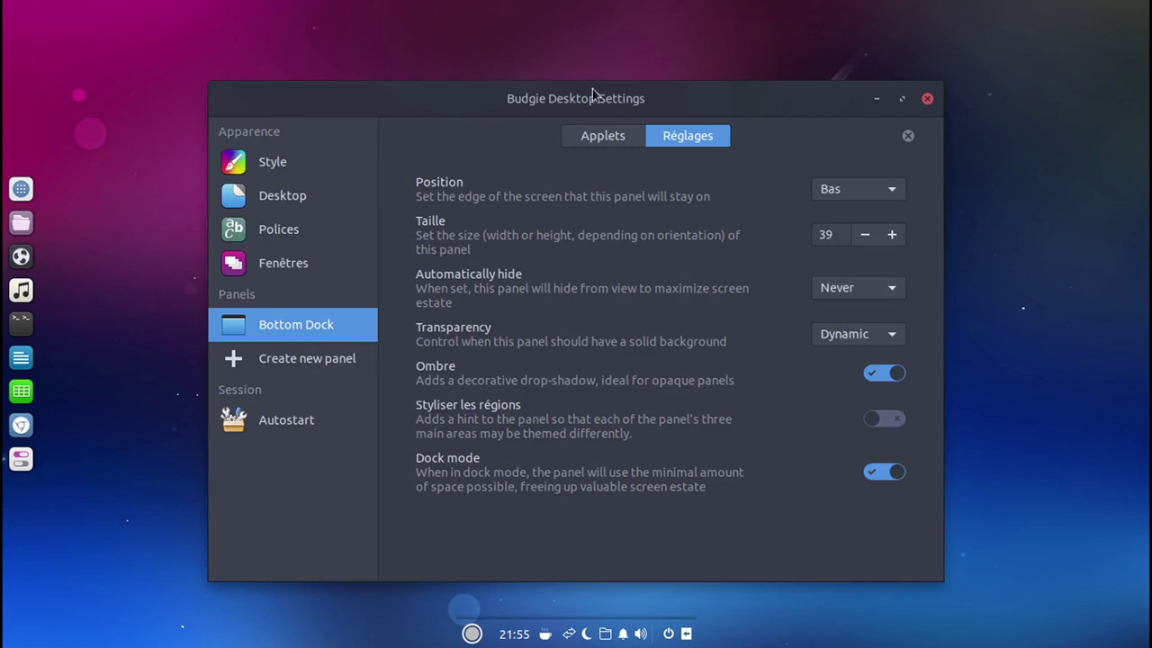
pyautogui.moveTo(439, 98); pyautogui.dragTo(462, 94)
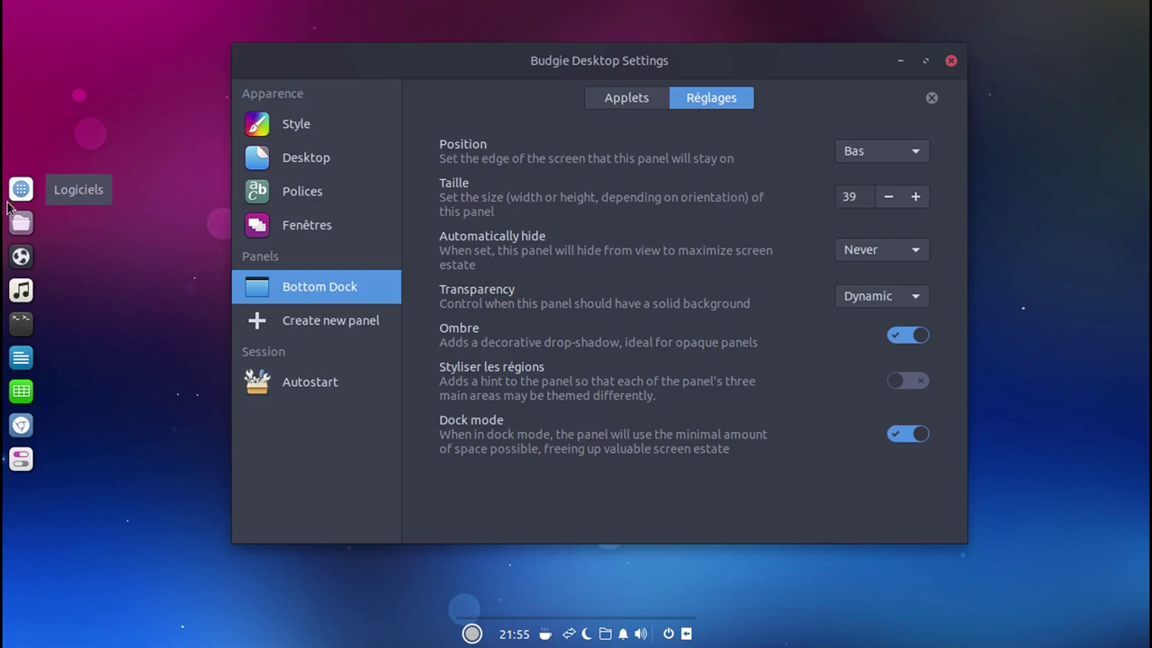
pyautogui.rightClick(8, 204)
pyautogui.click(54, 102)
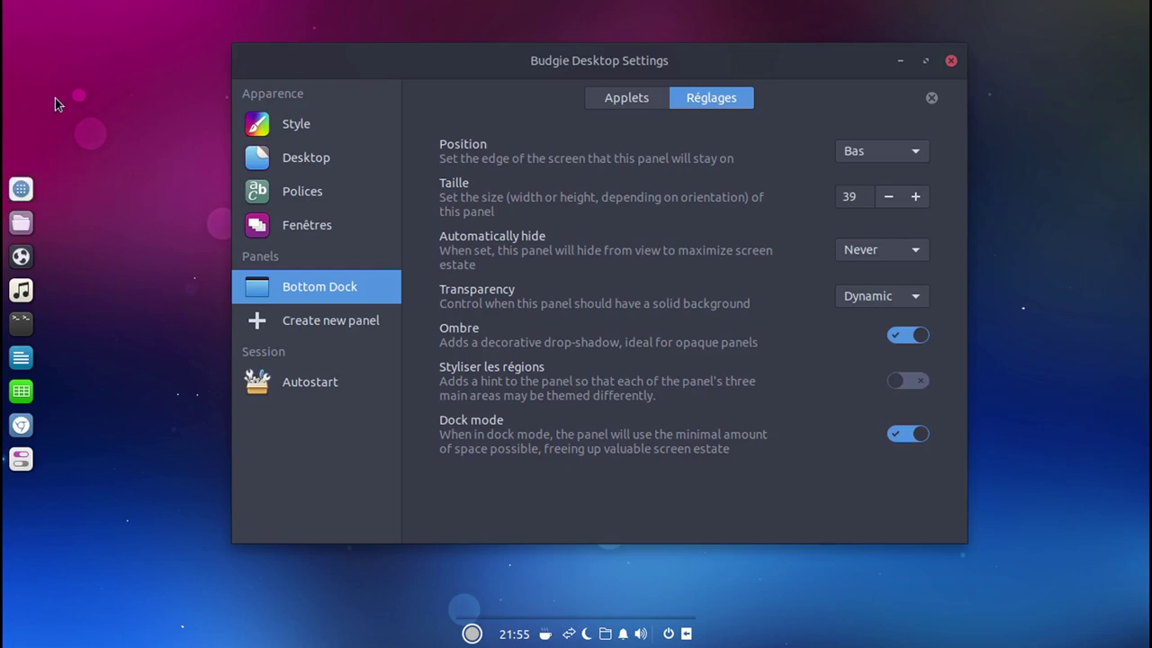
# - Search the installed applications for "pl" and open Plank Preferences
pyautogui.click(473, 634)
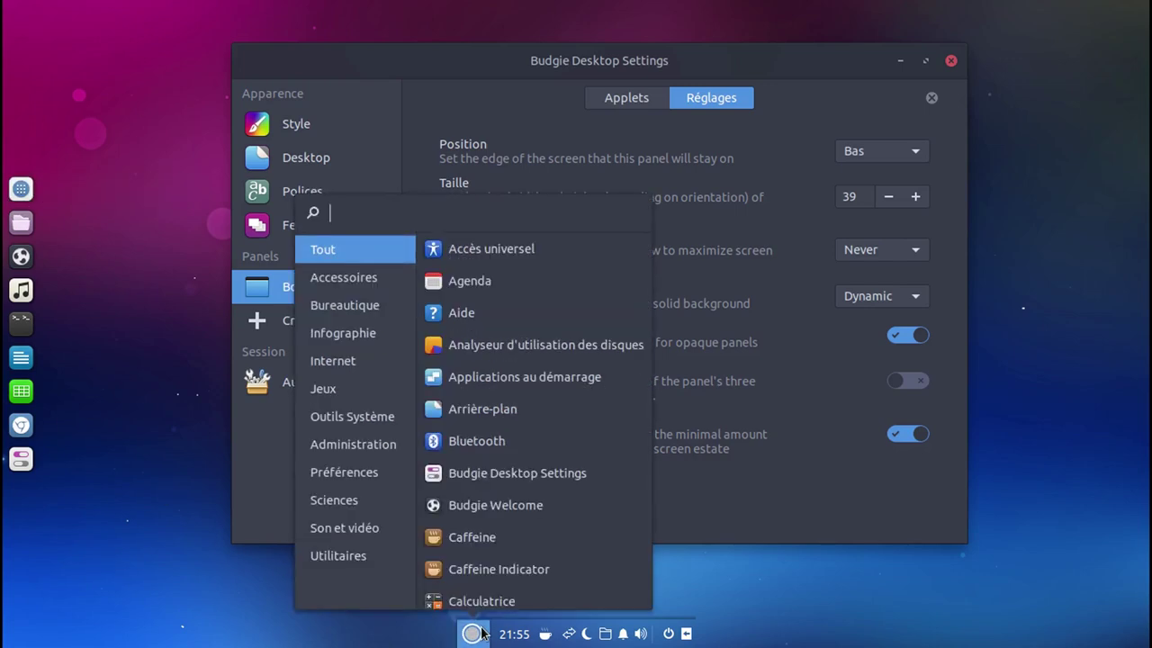
pyautogui.write('pl')
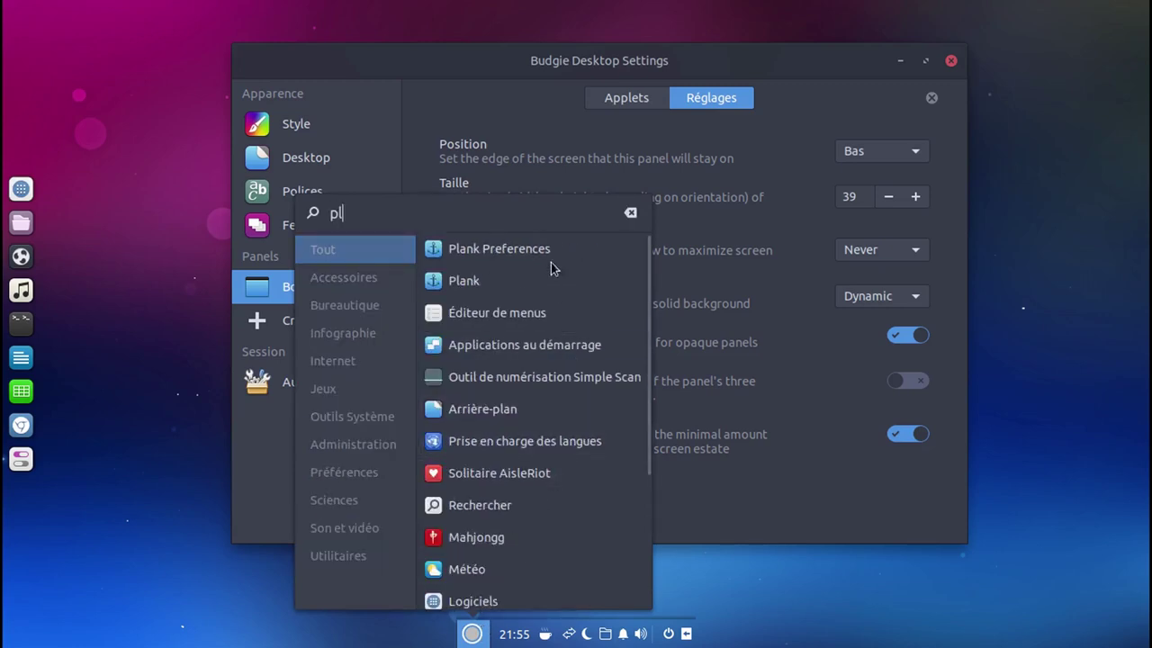
pyautogui.click(552, 255)
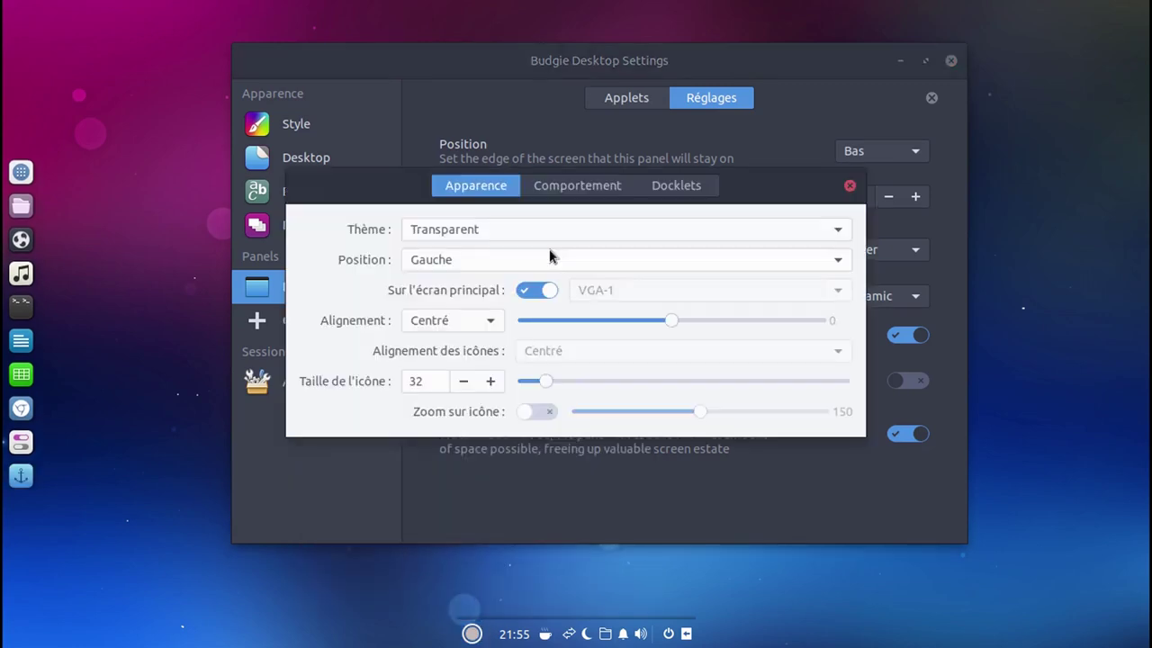
# - Set the Plank dock's position to Haut, then return focus to the Budgie desktop settings window
pyautogui.click(458, 259)
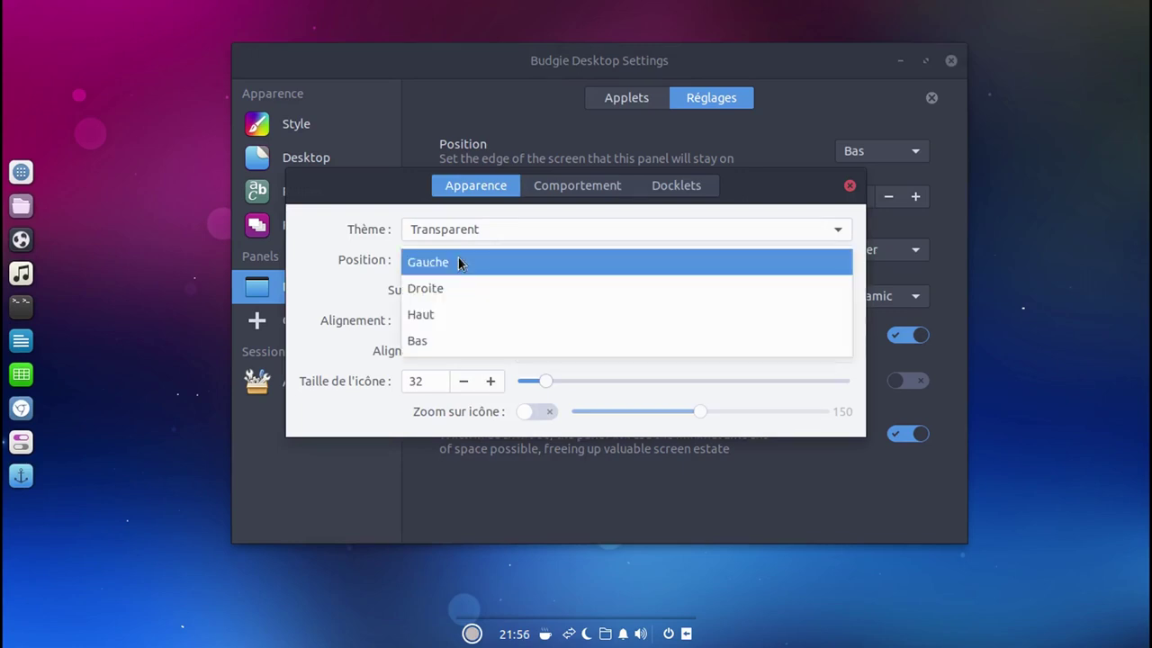
pyautogui.click(470, 311)
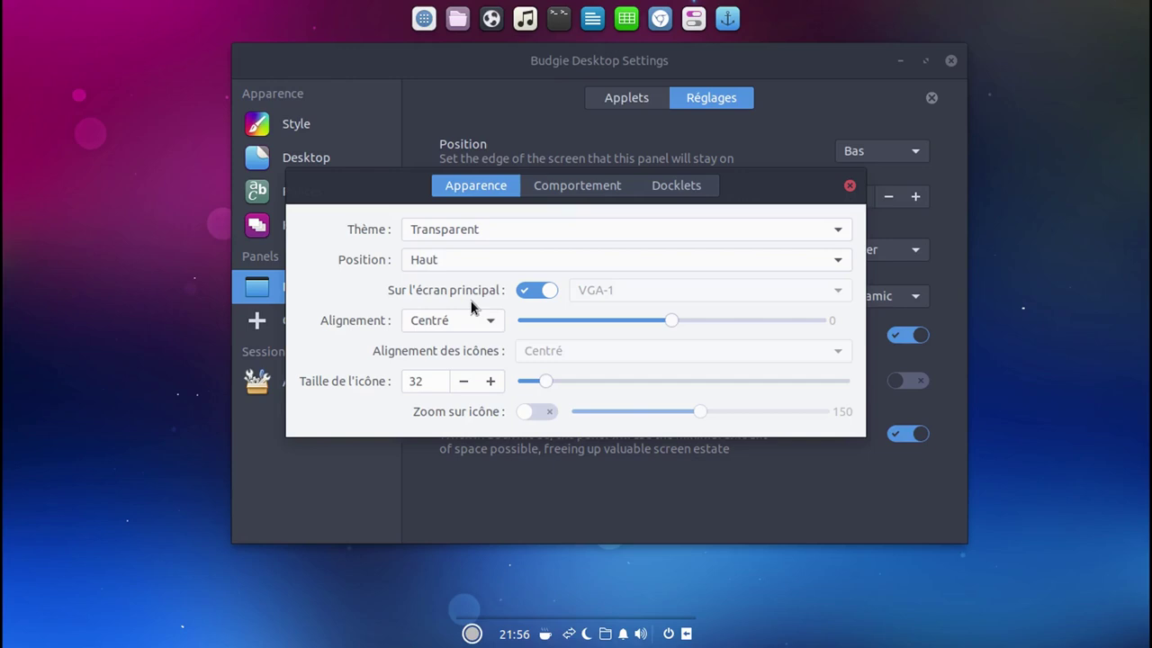
pyautogui.click(473, 77)
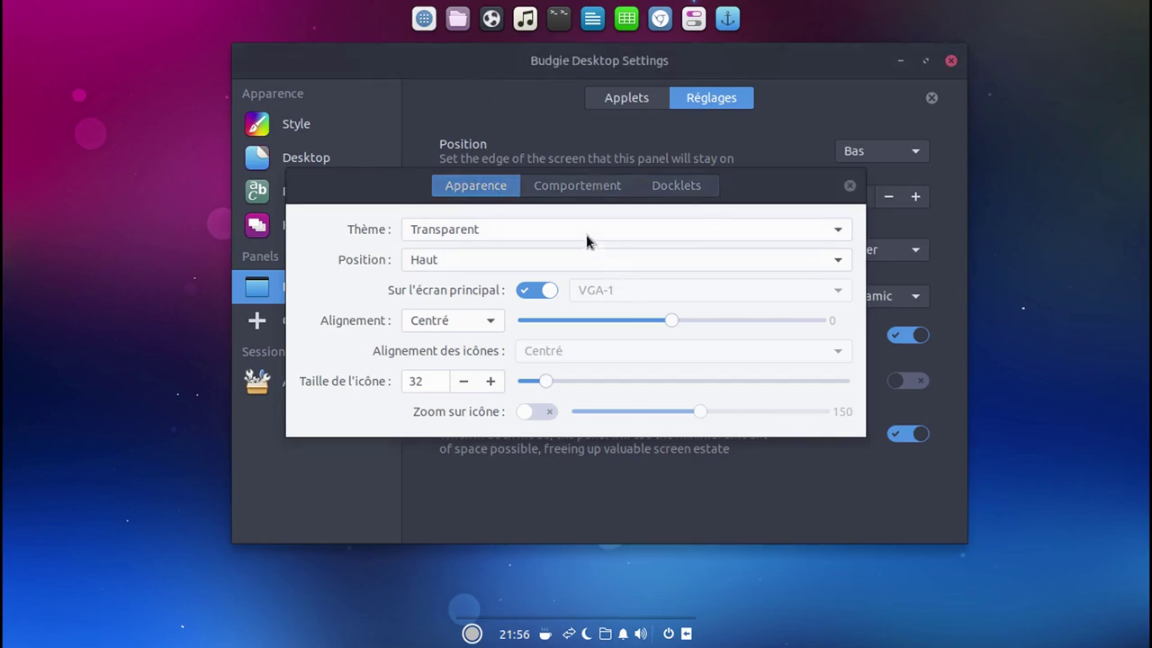
# - Set the Plank dock's position to Bas, close its preferences, and set the Budgie panel's position to Haut
pyautogui.click(572, 264)
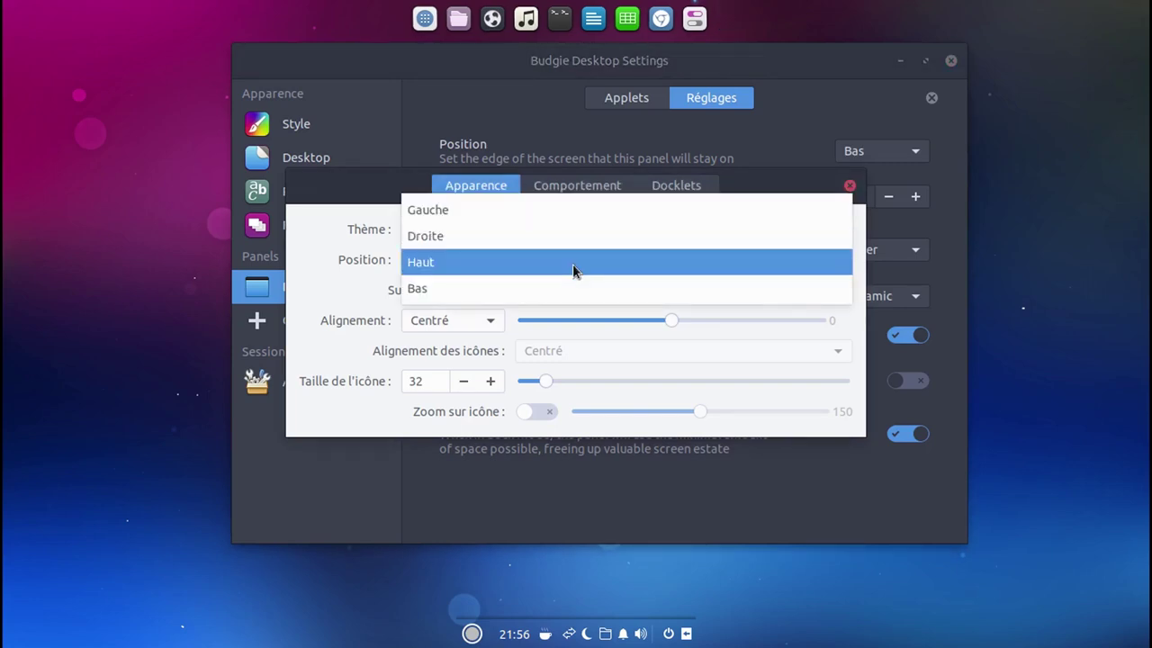
pyautogui.click(578, 288)
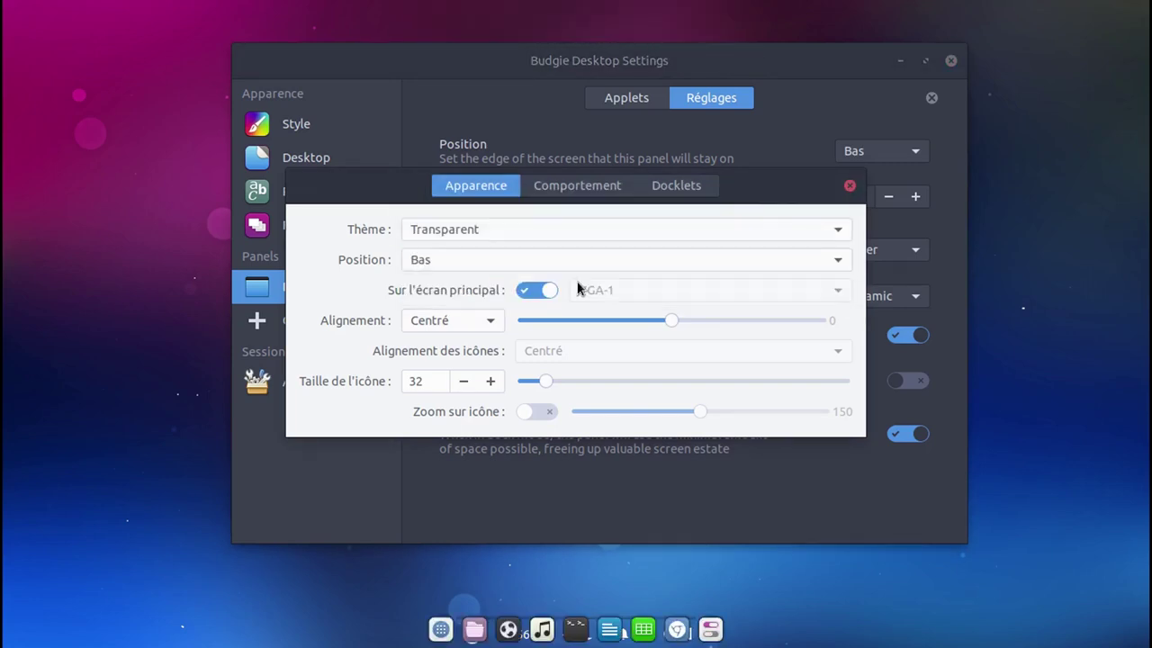
pyautogui.click(851, 187)
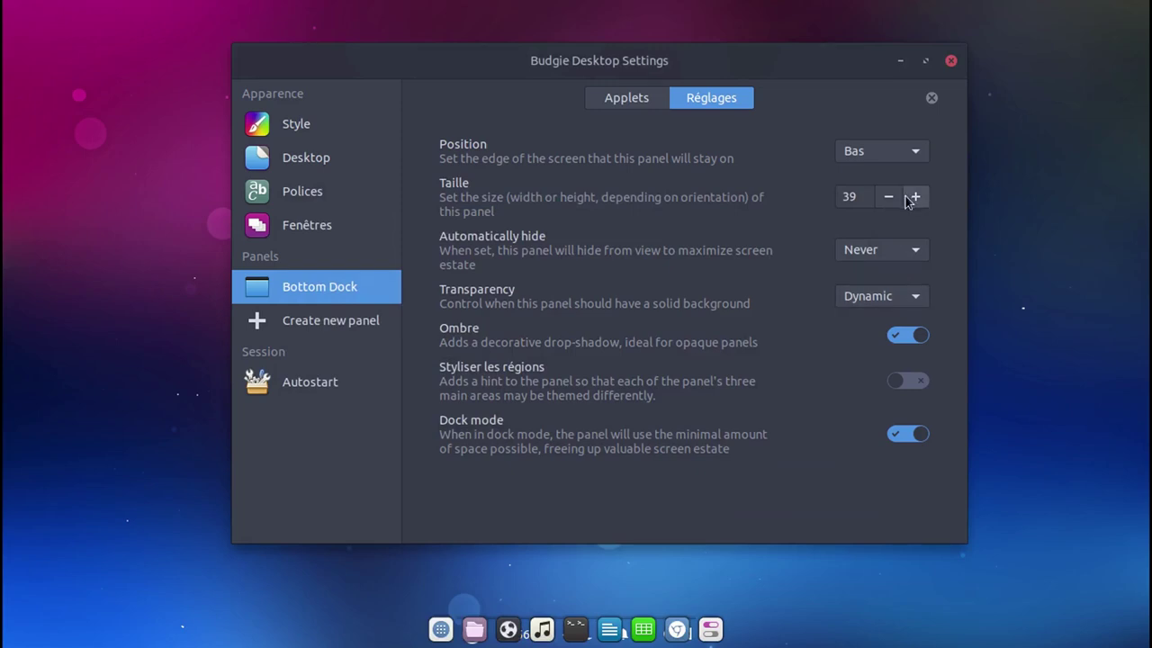
pyautogui.click(886, 153)
pyautogui.click(886, 130)
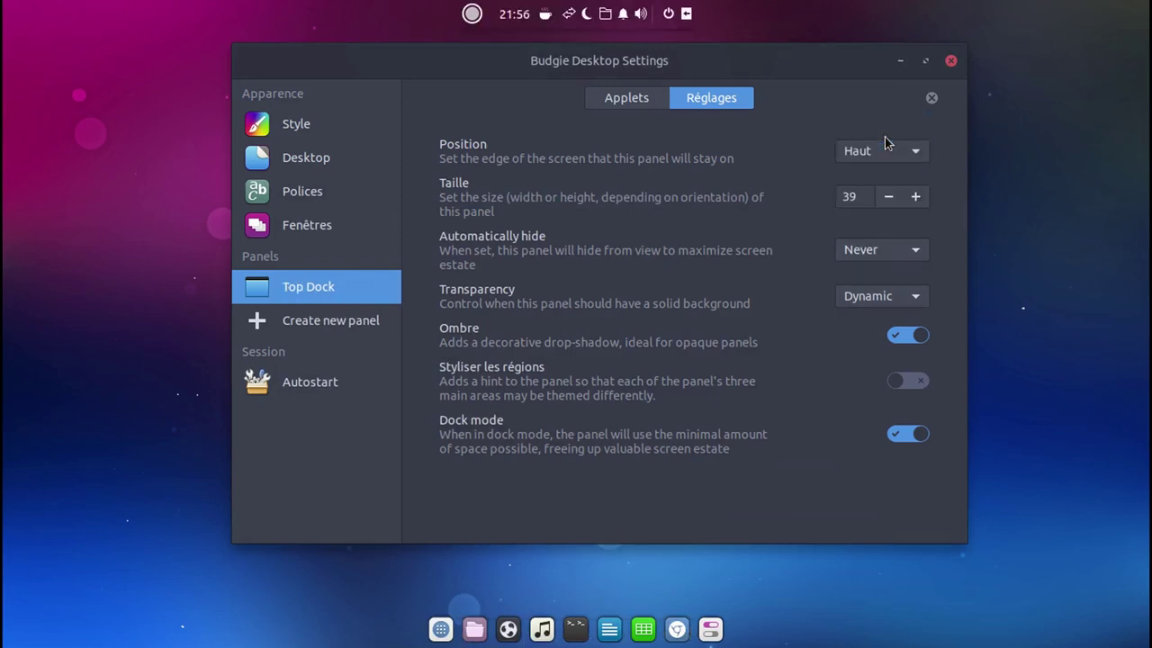
# - Reopen Plank Preferences and increase the dock's icon size to 60
pyautogui.click(470, 14)
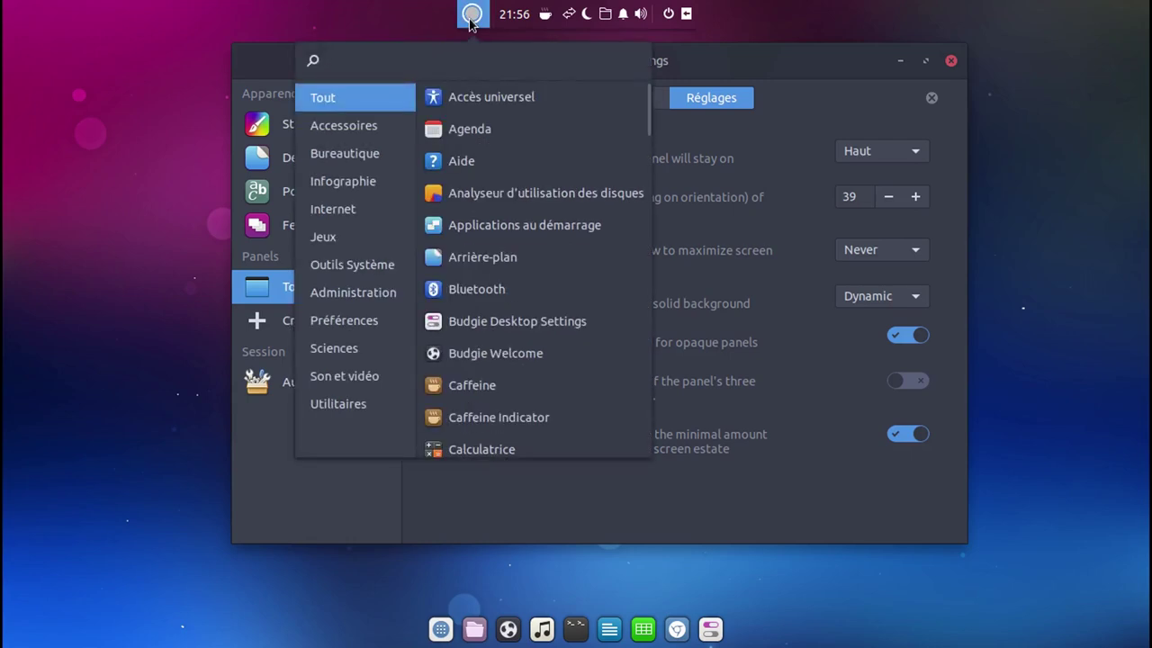
pyautogui.write('pla')
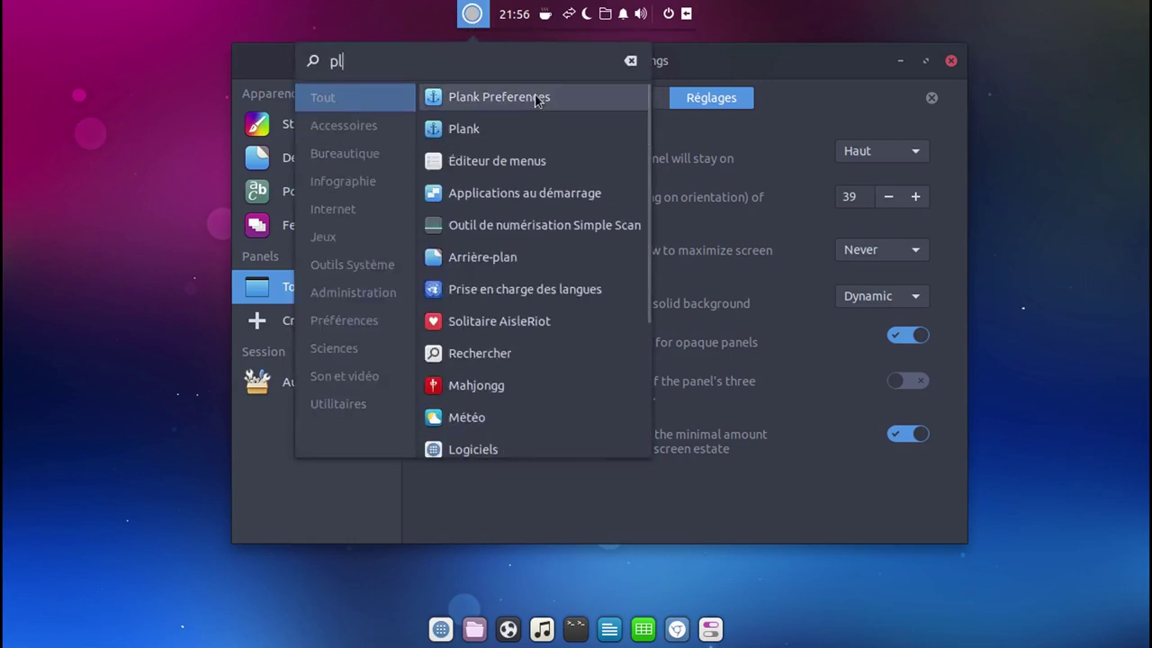
pyautogui.click(534, 98)
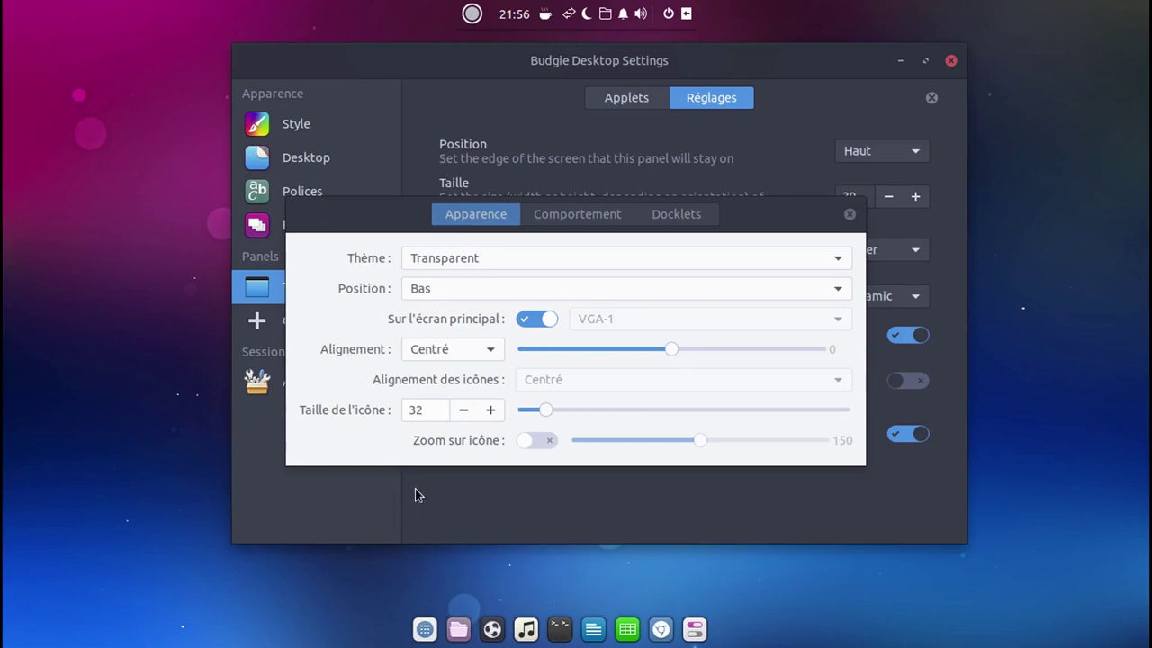
pyautogui.click(491, 410)
pyautogui.click(491, 409)
pyautogui.click(491, 410)
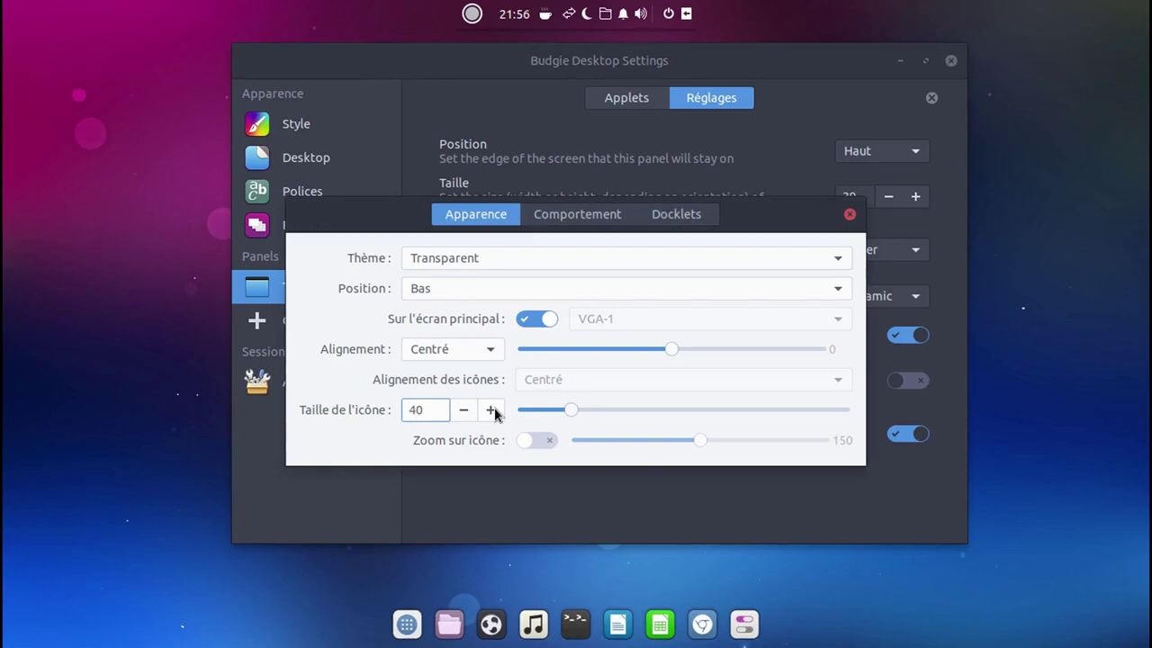
pyautogui.click(491, 410)
pyautogui.click(491, 409)
pyautogui.click(491, 409)
pyautogui.click(491, 409)
pyautogui.click(491, 410)
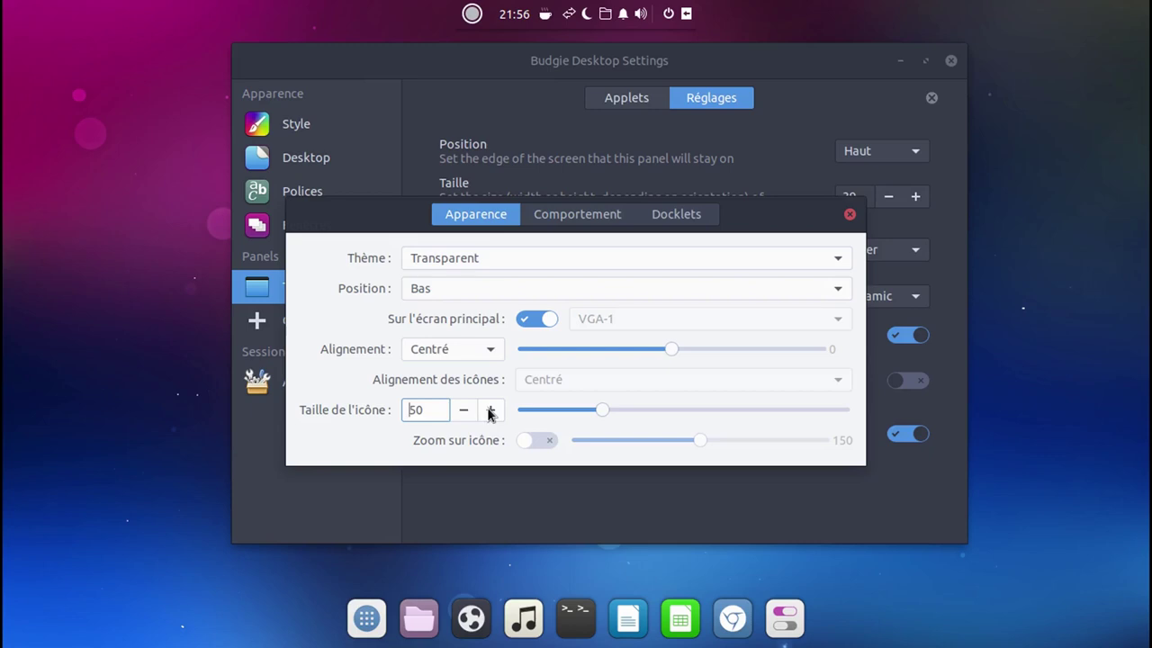
pyautogui.click(492, 410)
pyautogui.click(491, 409)
pyautogui.click(491, 410)
pyautogui.click(491, 409)
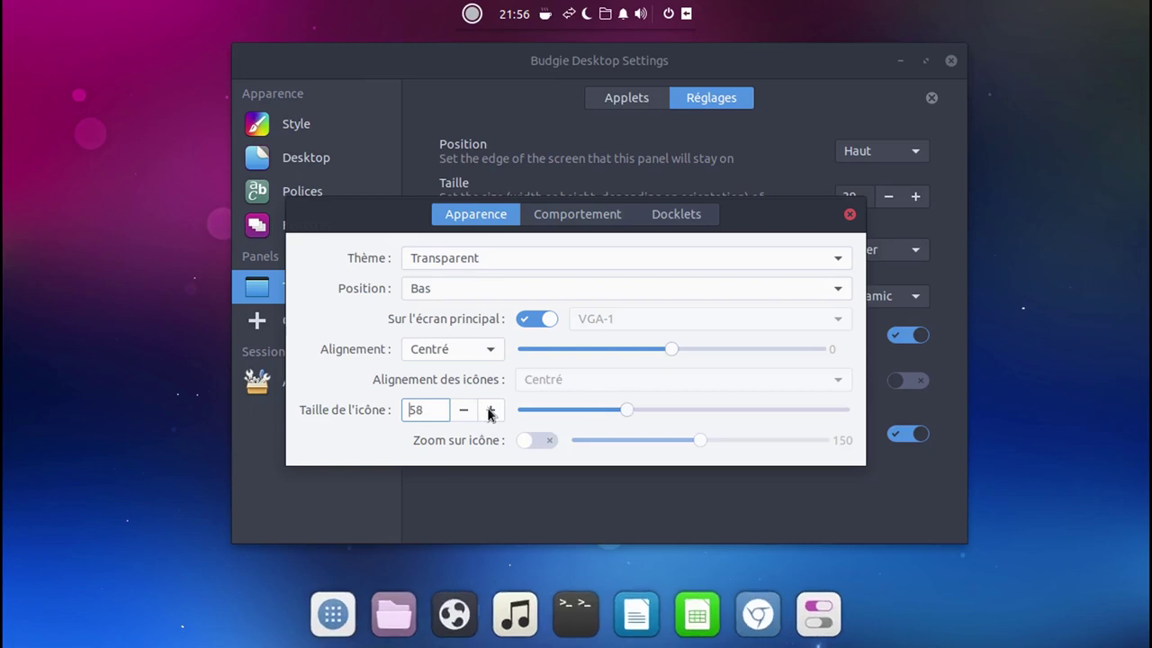
pyautogui.click(491, 409)
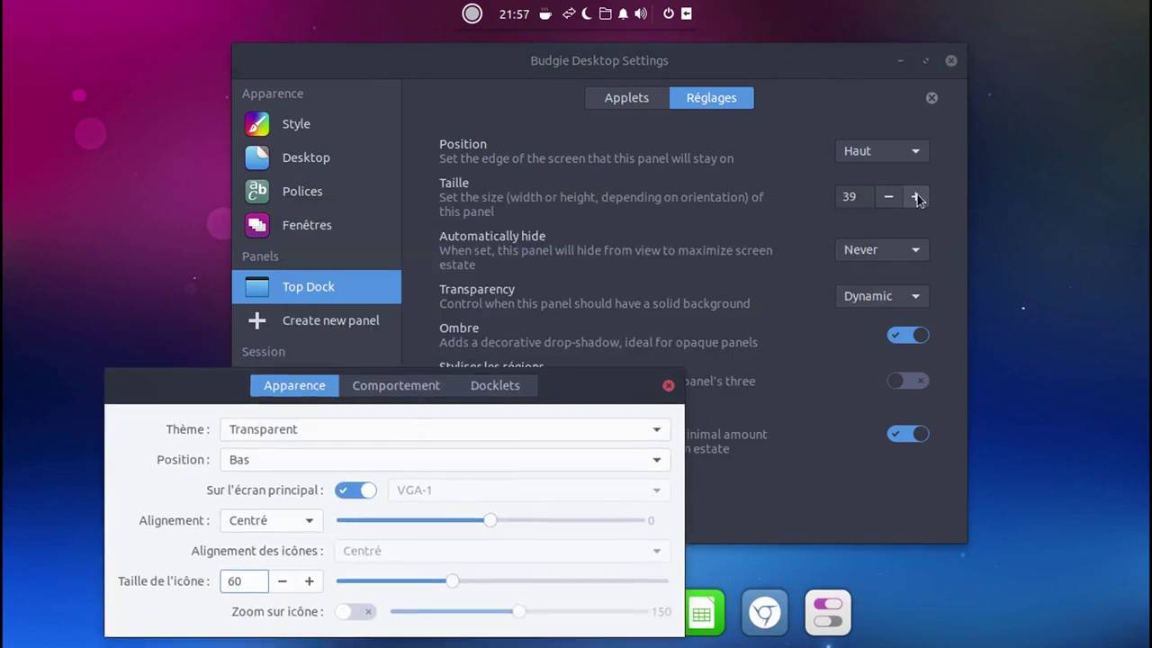
# - Set the Budgie top panel's size to 40 and enable icon zoom for the Plank dock
pyautogui.click(916, 197)
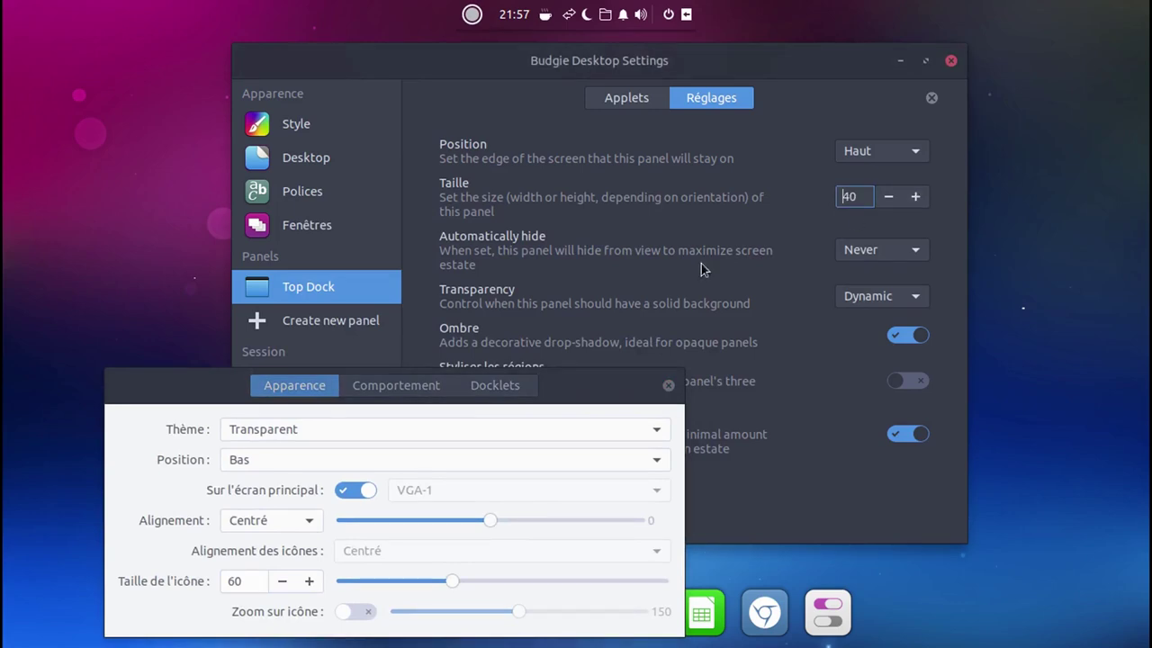
pyautogui.click(556, 389)
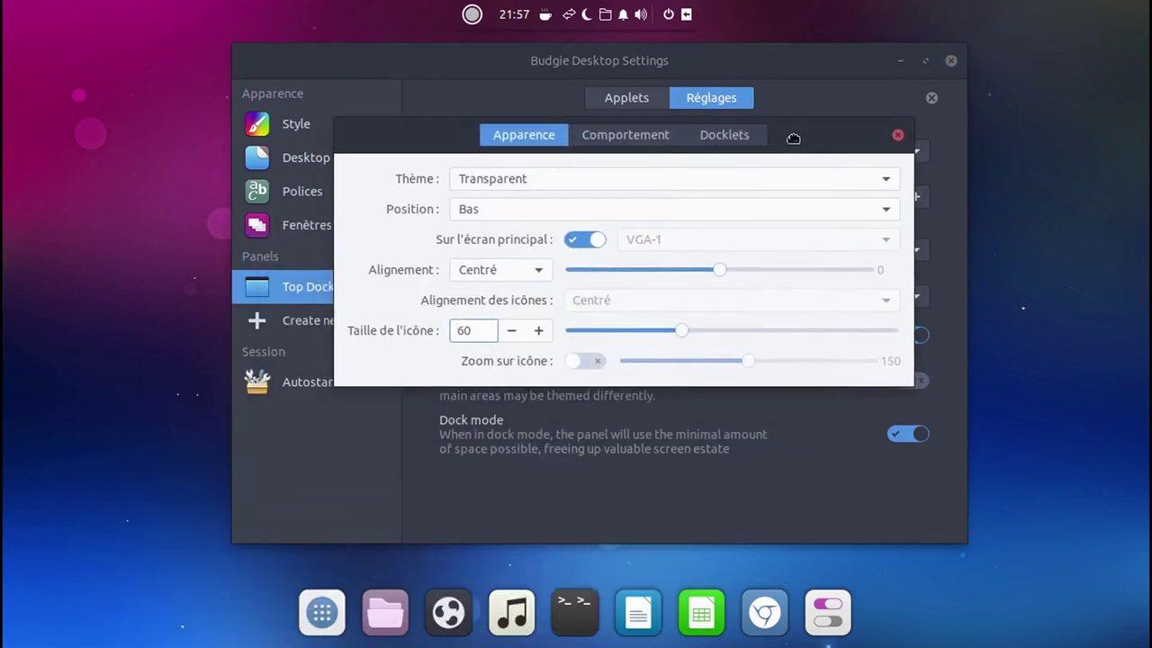
pyautogui.click(581, 361)
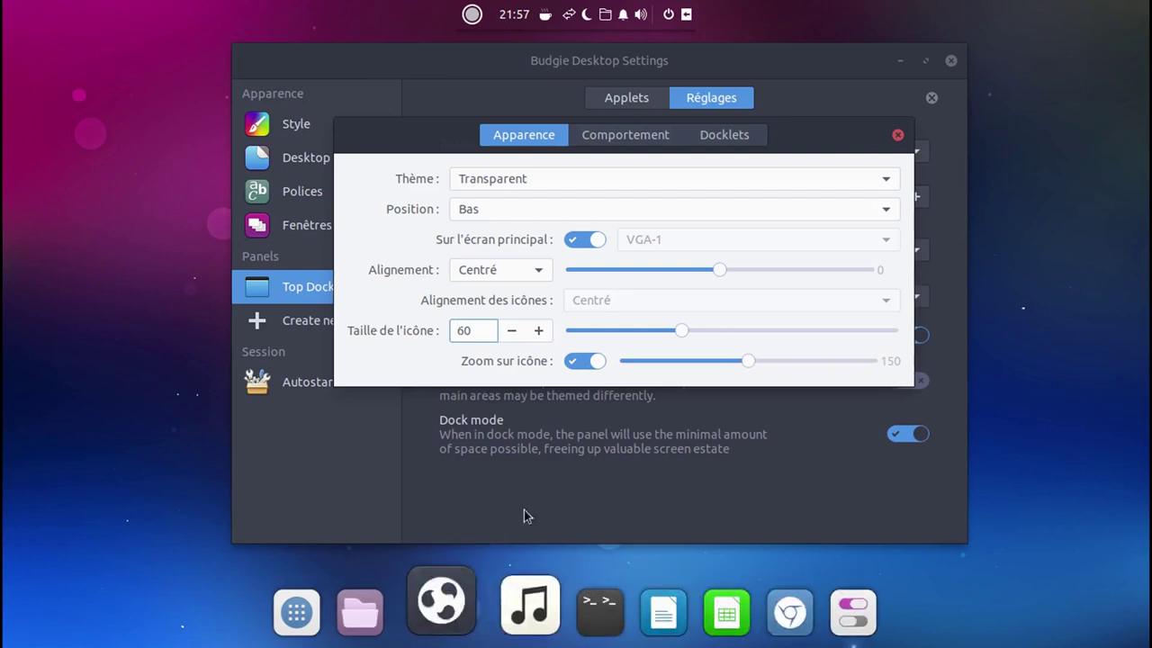
# - Show the Plank dock's behaviour settings and test its hiding by opening a Tilix terminal, maximizing it and restoring it twice
pyautogui.click(584, 142)
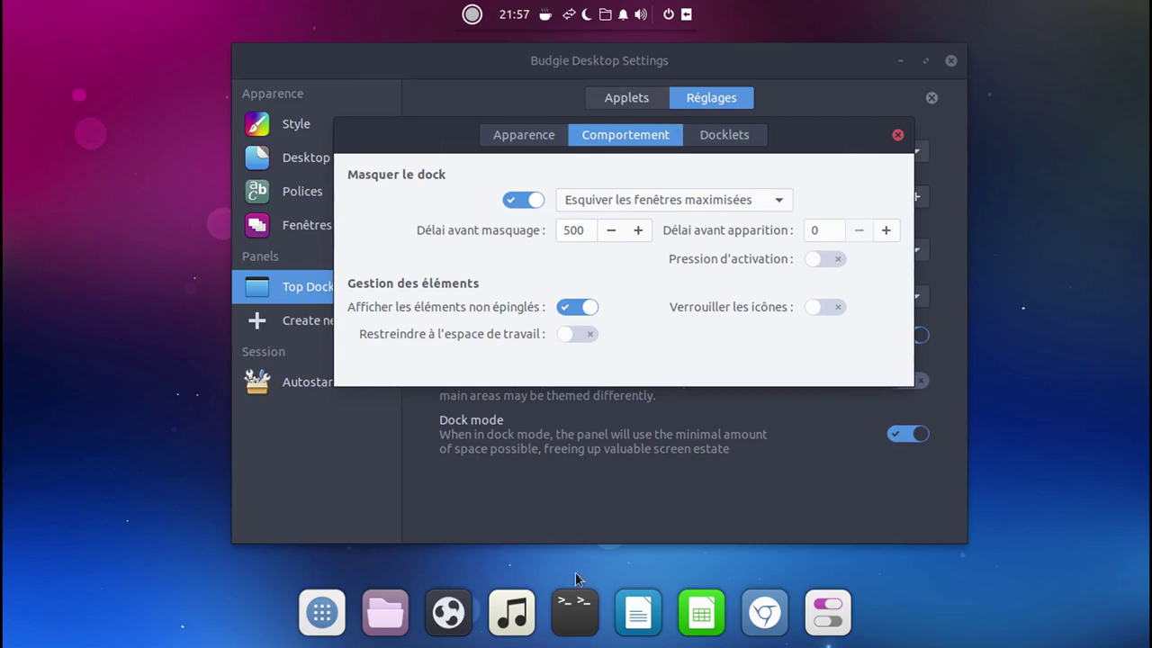
pyautogui.click(579, 620)
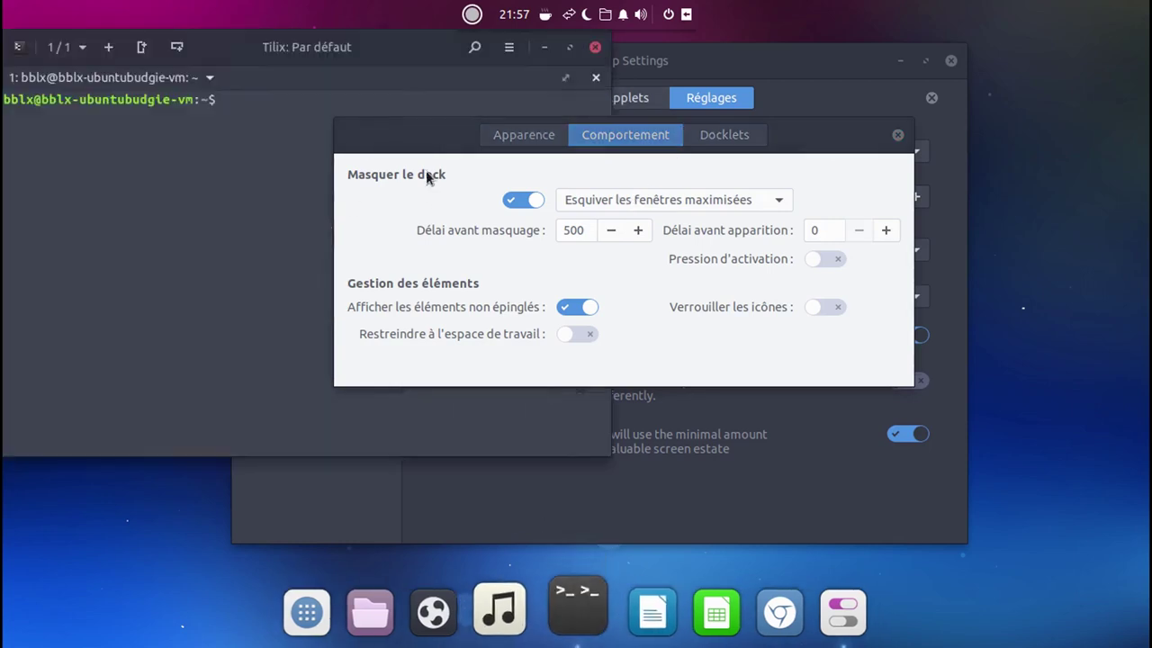
pyautogui.click(570, 47)
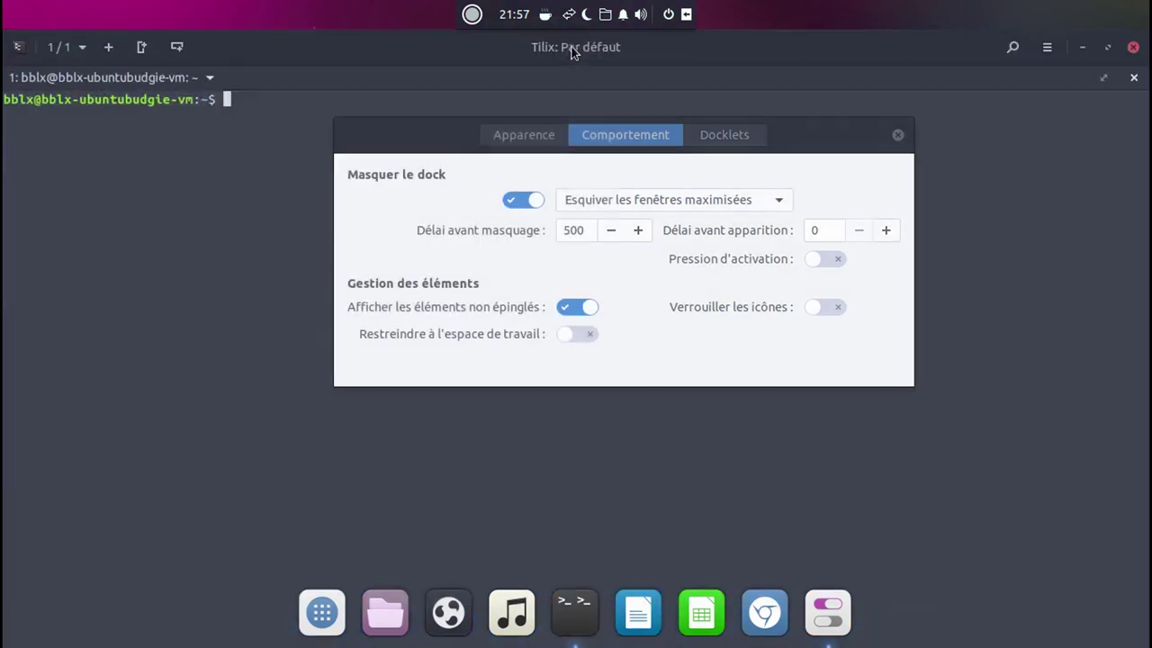
pyautogui.click(1108, 48)
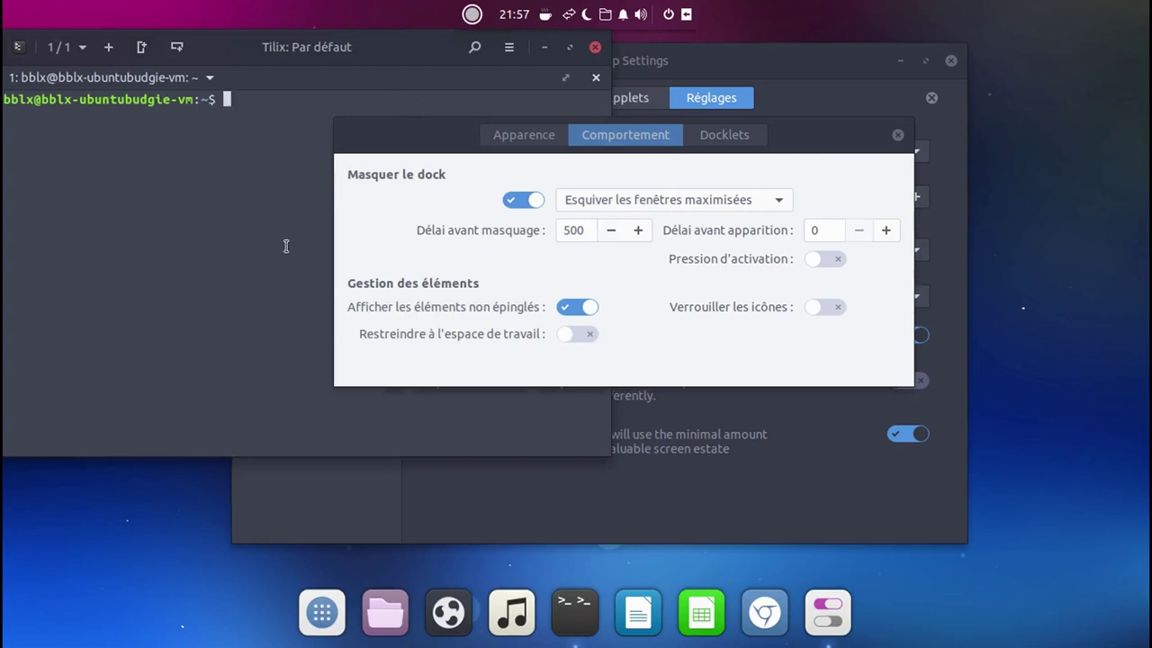
pyautogui.click(570, 48)
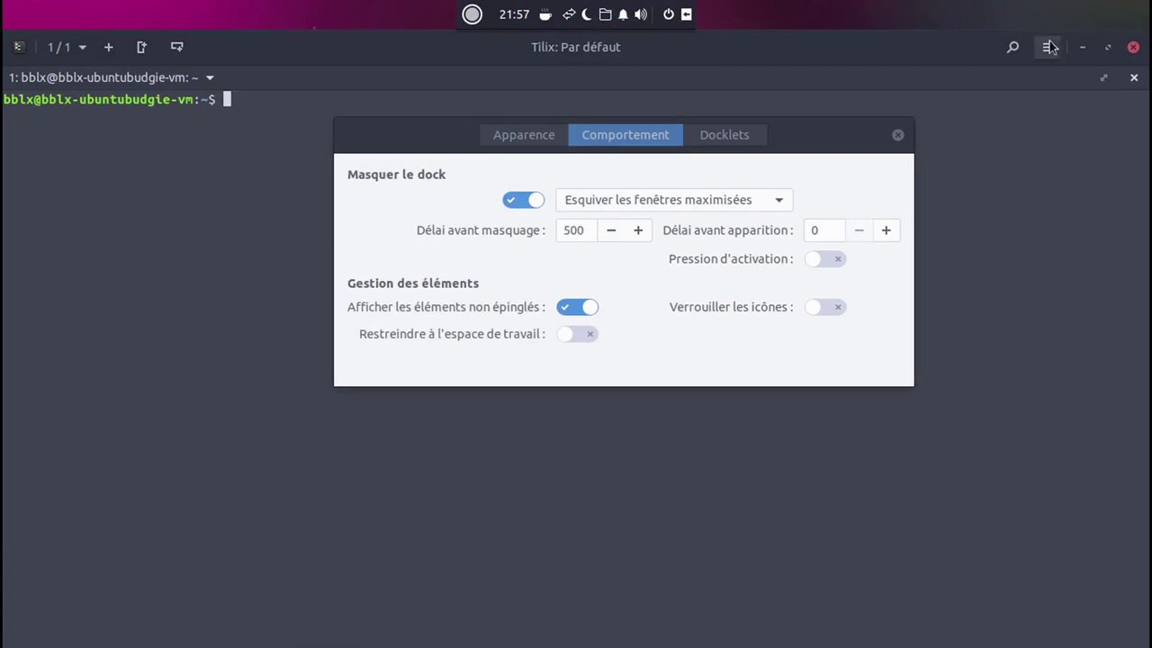
pyautogui.click(1106, 47)
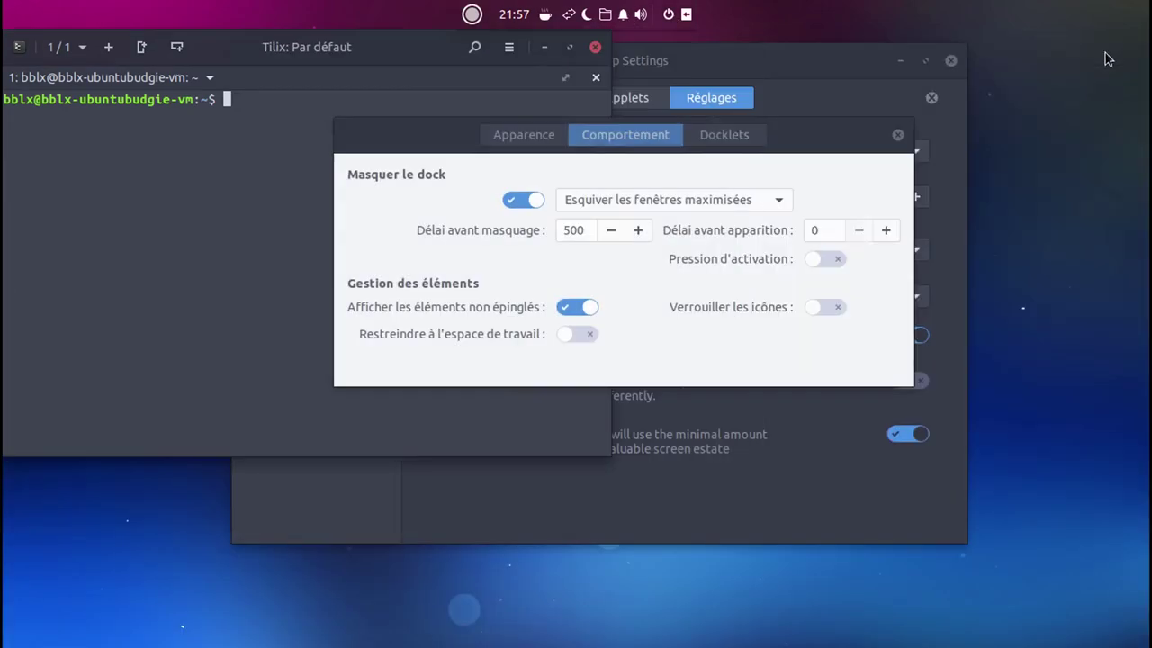
# - Set the Budgie top panel to hide automatically with the Intelligent option, and test it by maximizing and restoring the settings window
pyautogui.click(833, 55)
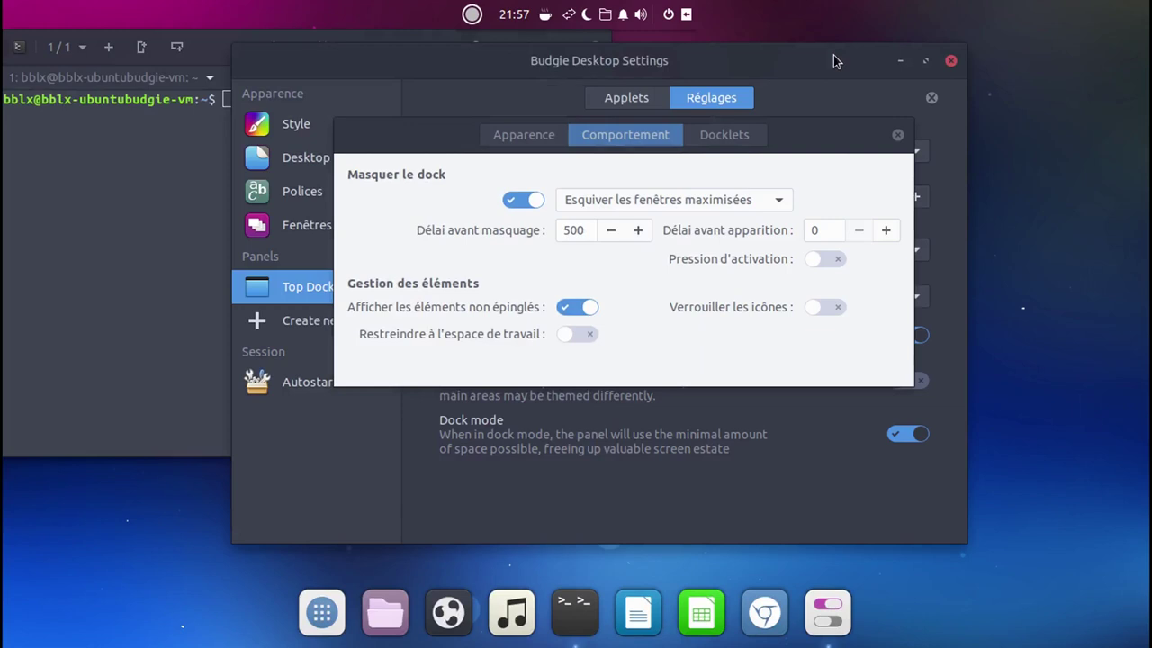
pyautogui.moveTo(834, 55); pyautogui.dragTo(949, 67)
pyautogui.moveTo(835, 135); pyautogui.dragTo(358, 161)
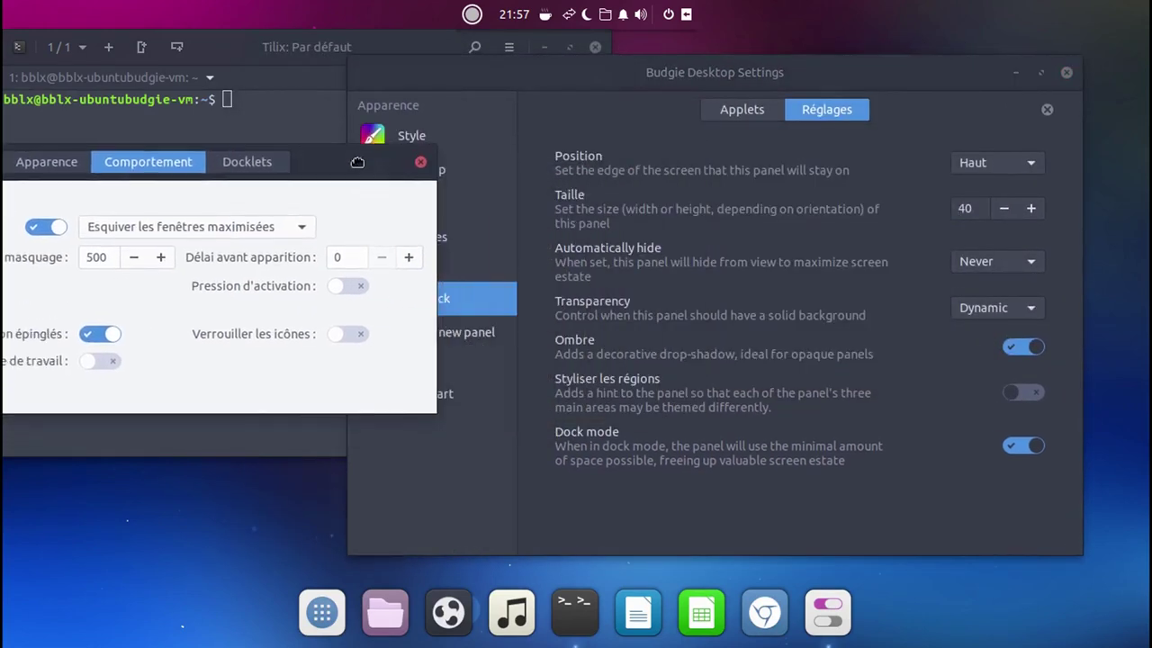
pyautogui.click(970, 261)
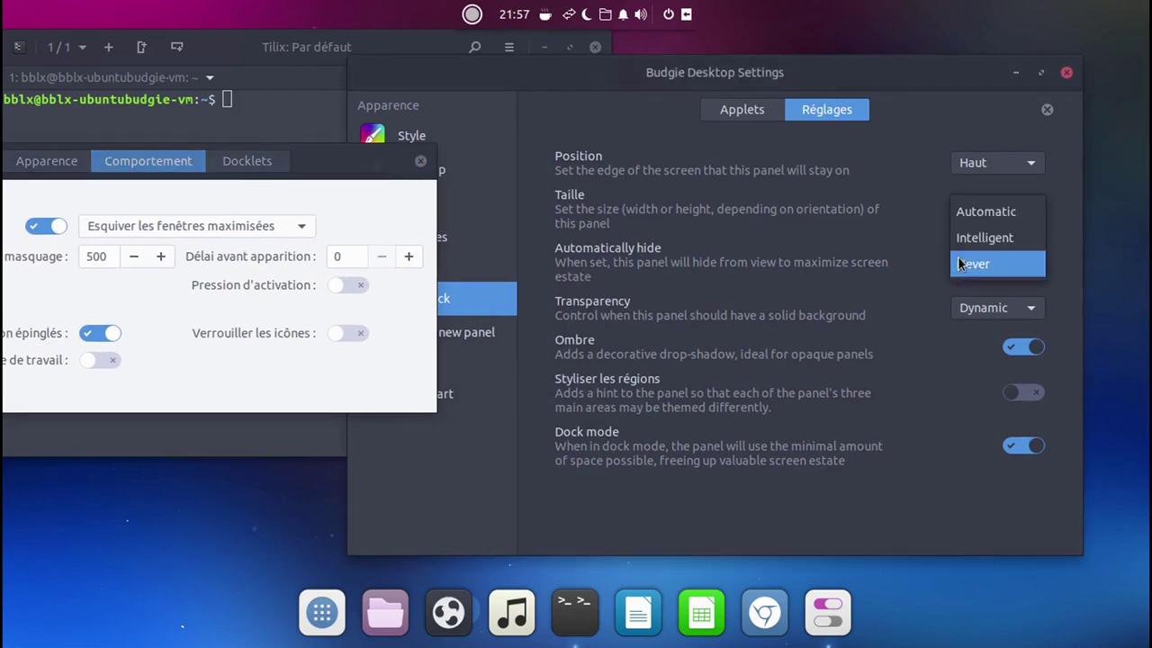
pyautogui.click(969, 244)
pyautogui.click(1041, 74)
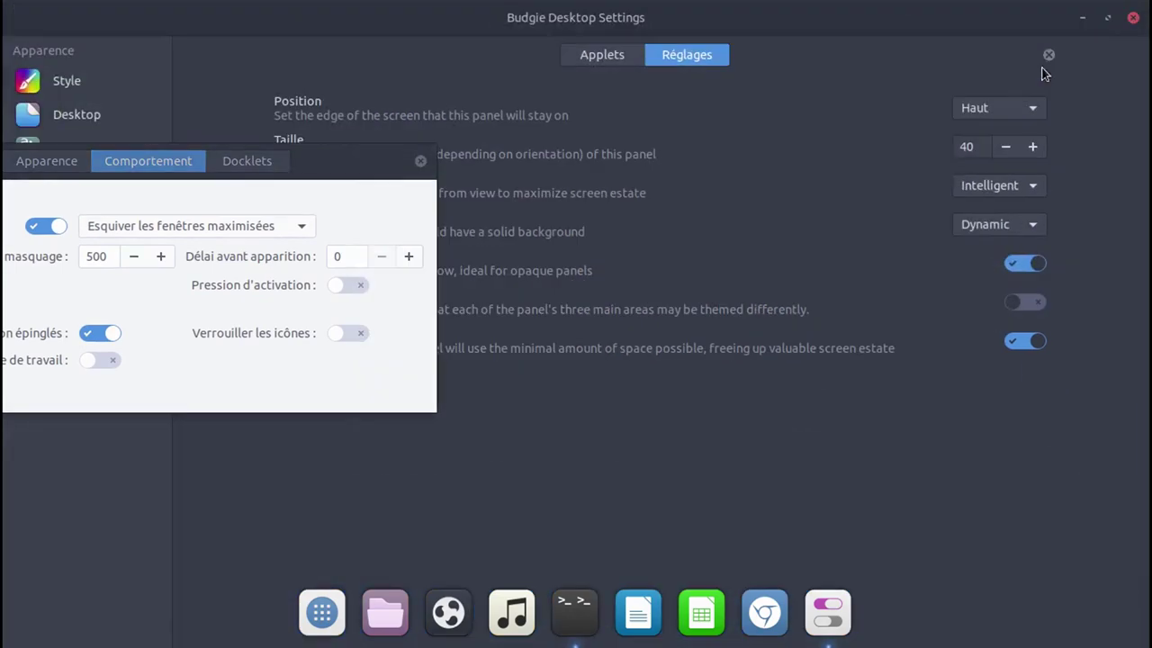
pyautogui.click(1108, 18)
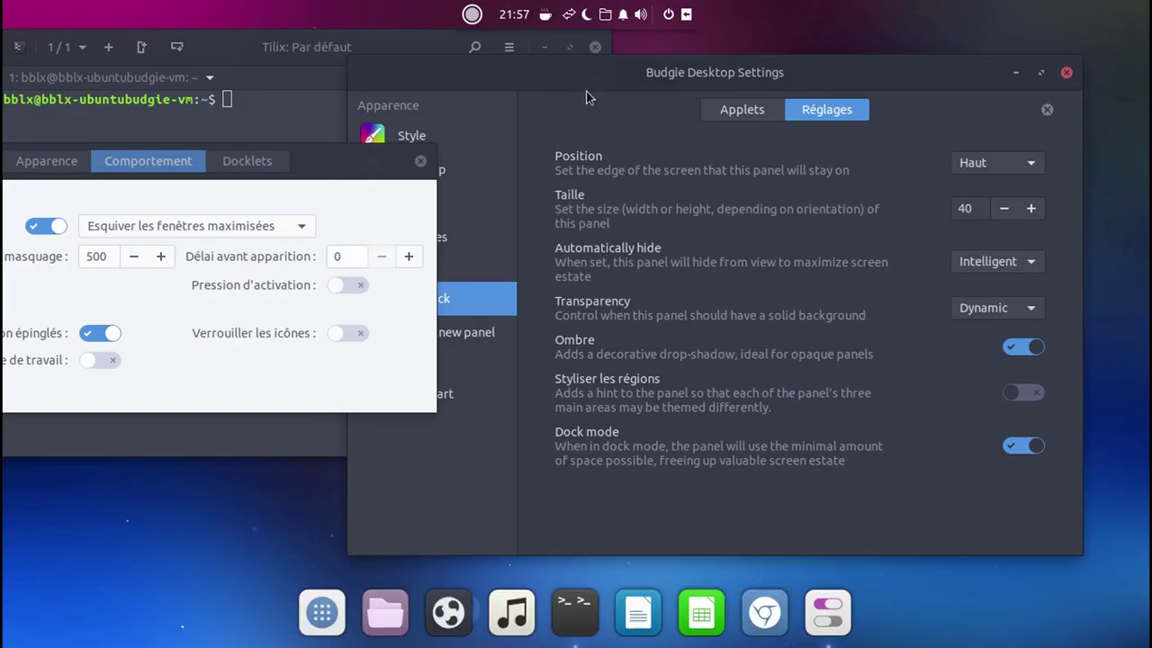
# - Bring the Plank preferences window back into view and set the dock's hiding mode to Masquage intelligent
pyautogui.moveTo(308, 170); pyautogui.dragTo(812, 178)
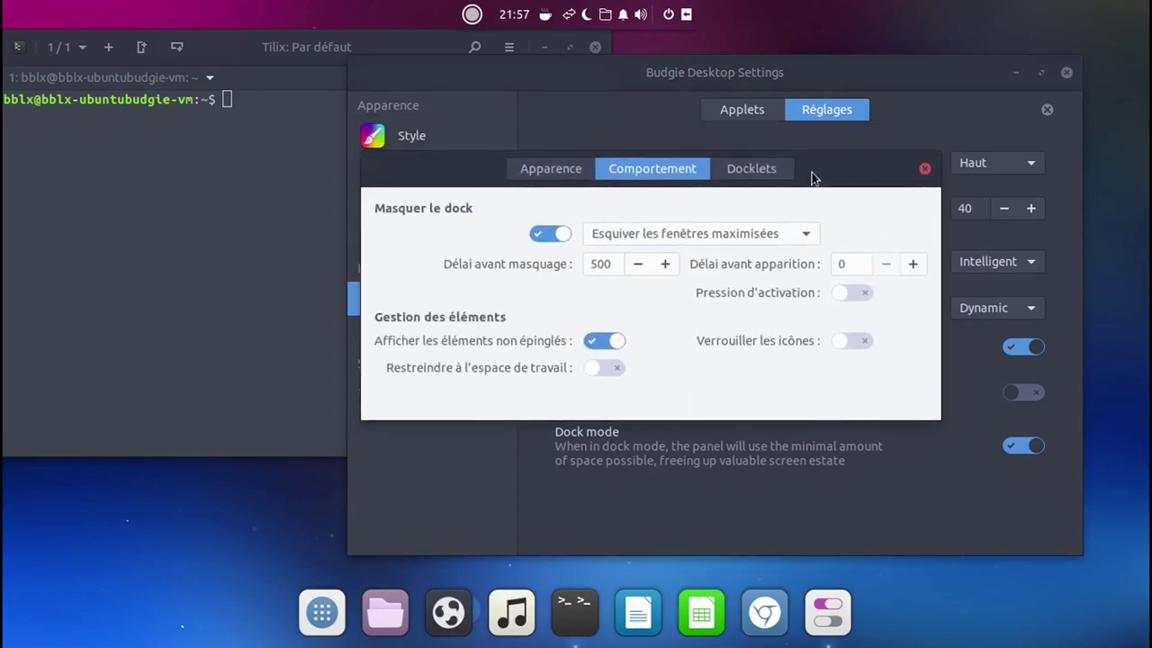
pyautogui.click(676, 235)
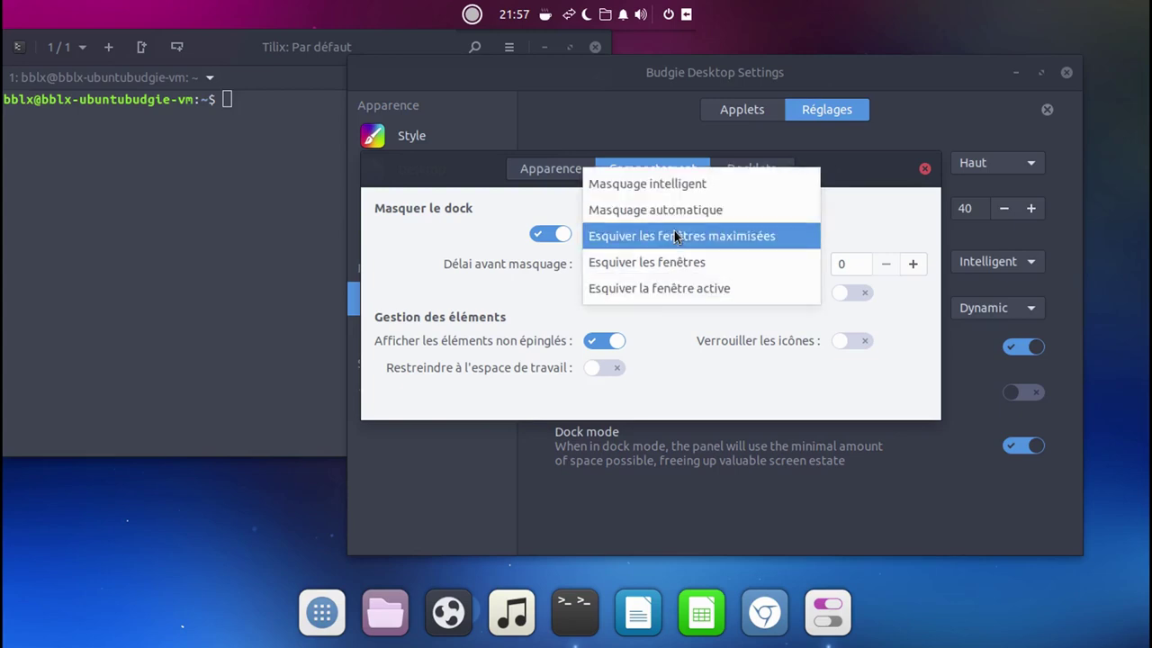
pyautogui.click(691, 185)
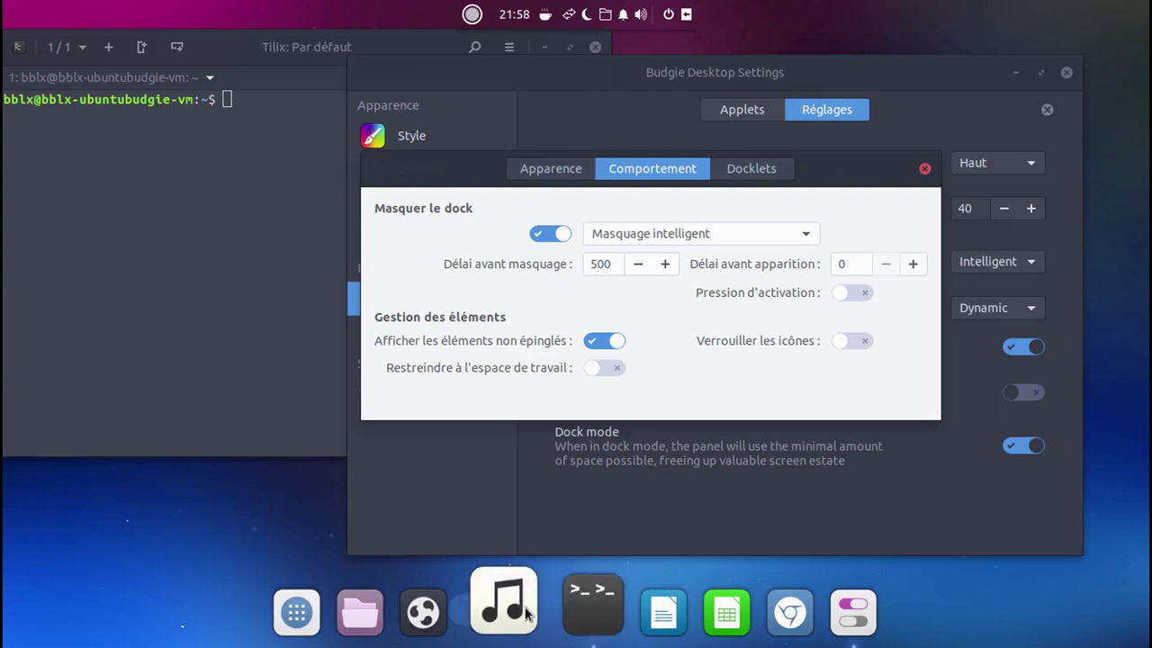
# - Launch Aide from the Budgie menu and close its window, and switch the dock's Verrouiller les icônes option on and back off
pyautogui.click(476, 16)
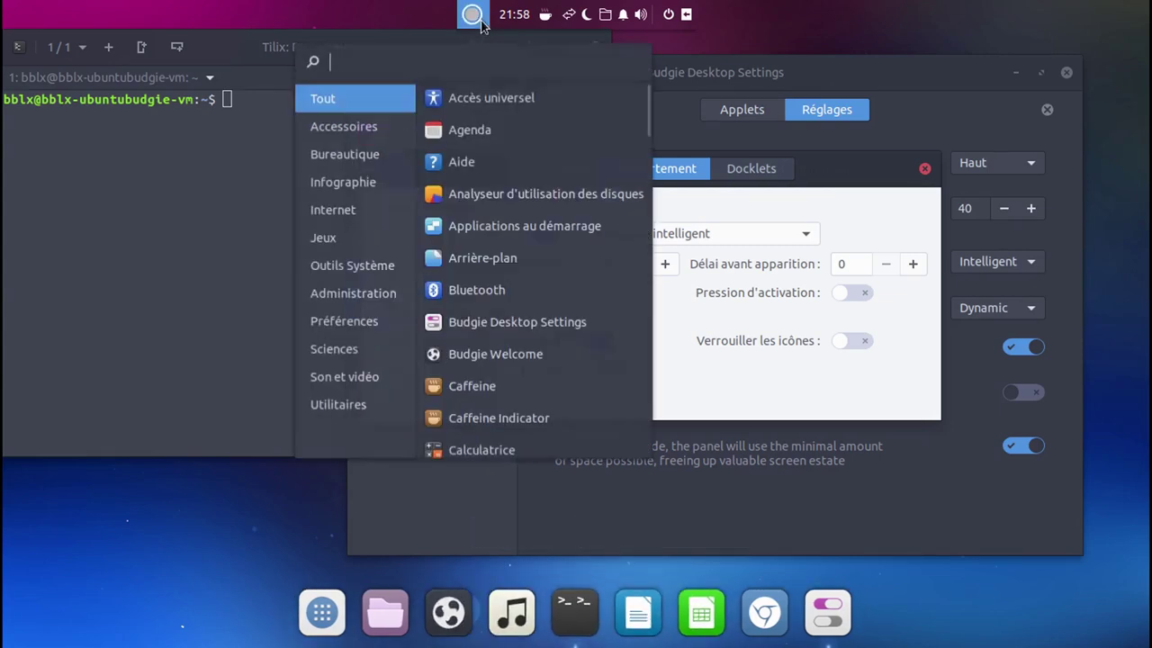
pyautogui.click(494, 163)
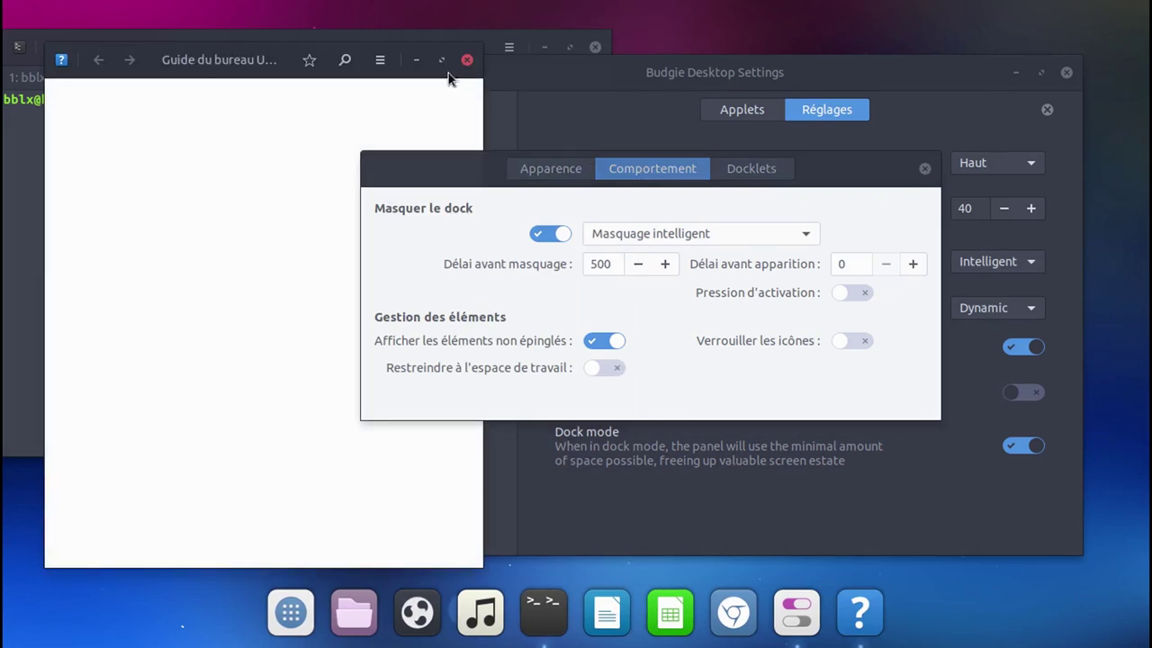
pyautogui.click(467, 61)
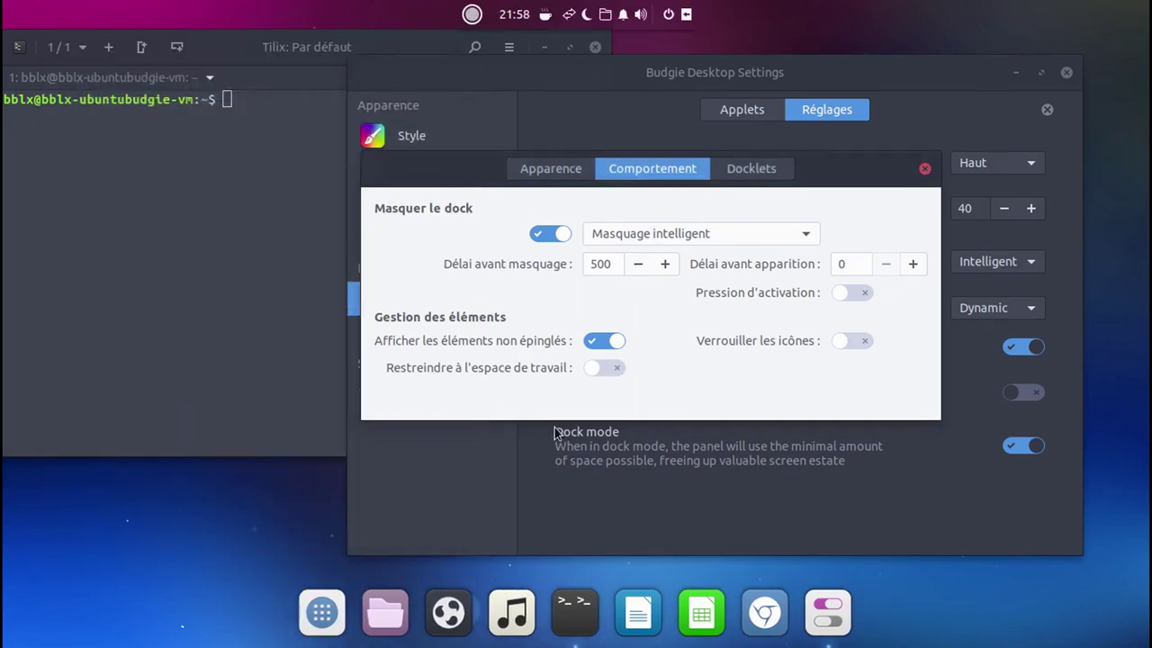
pyautogui.click(842, 342)
pyautogui.click(852, 342)
# - Add the Clippy, Desktop, Trash and CPU Monitor docklets to the Plank dock, and close the dock preferences and Budgie Desktop Settings
pyautogui.click(748, 173)
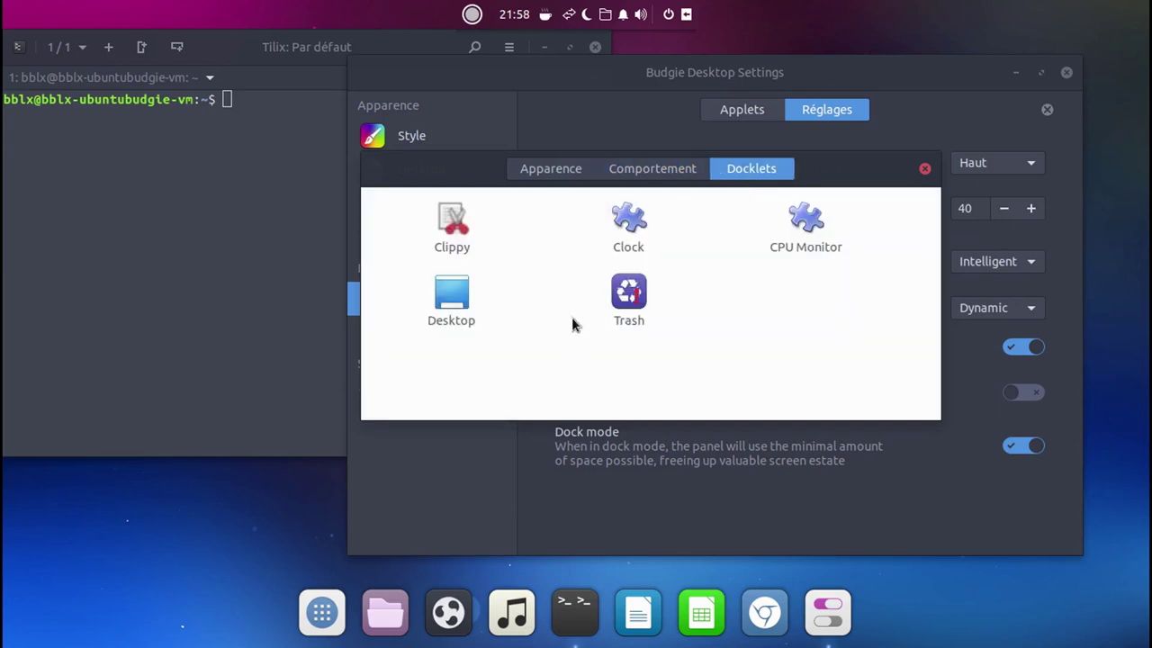
pyautogui.click(454, 225)
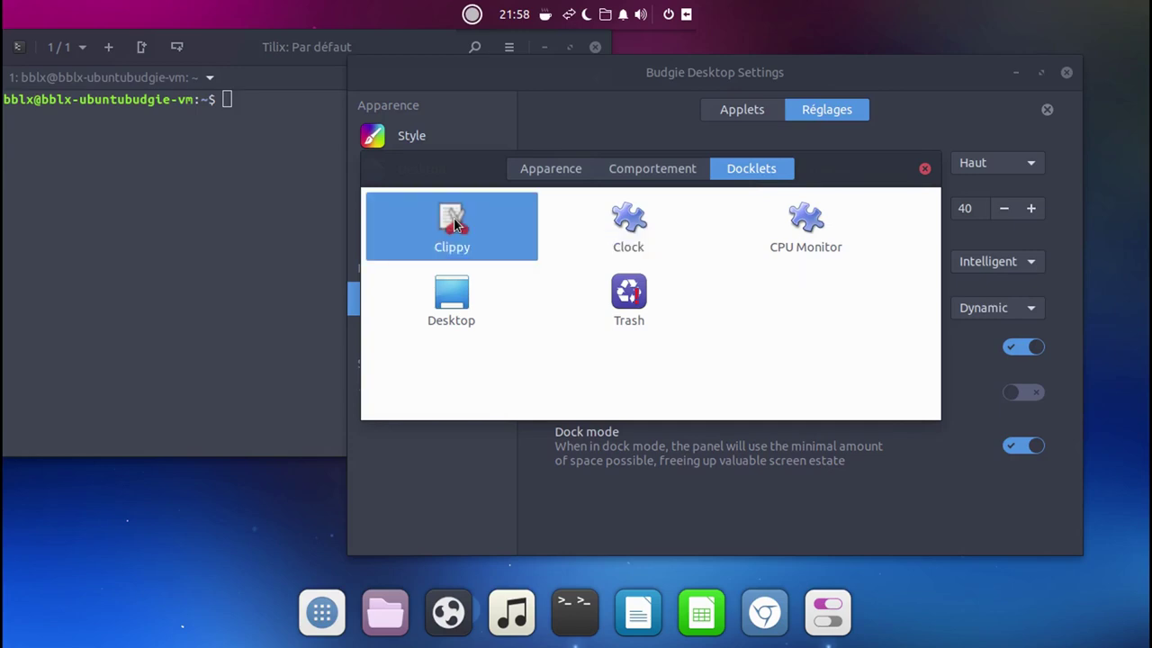
pyautogui.doubleClick(454, 225)
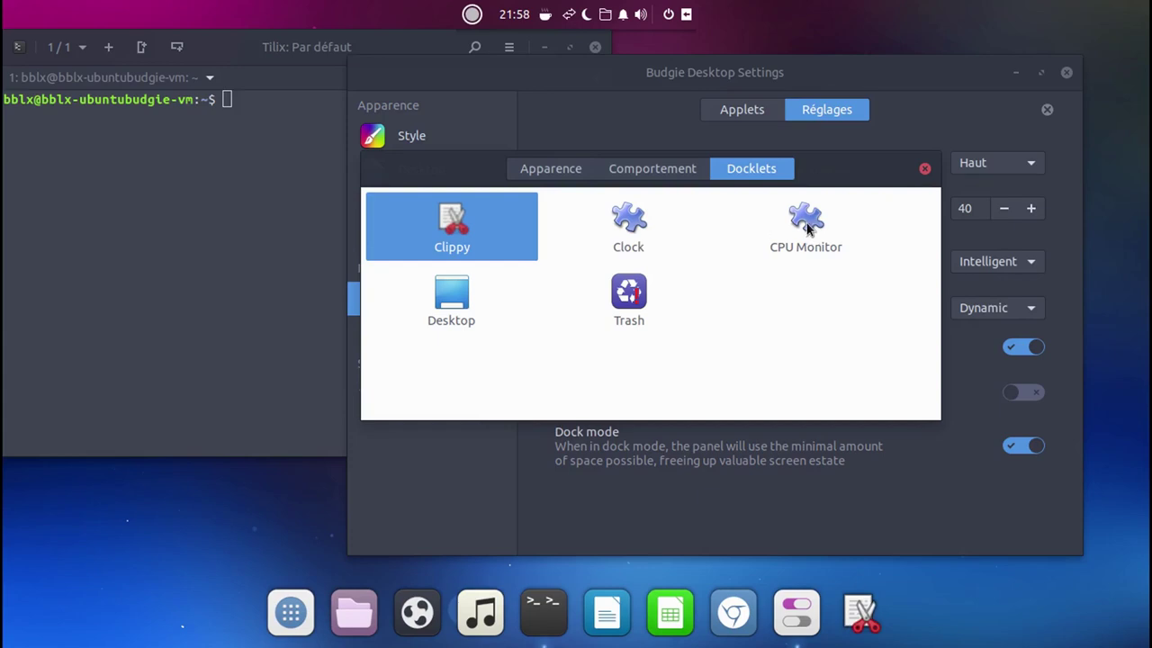
pyautogui.doubleClick(456, 302)
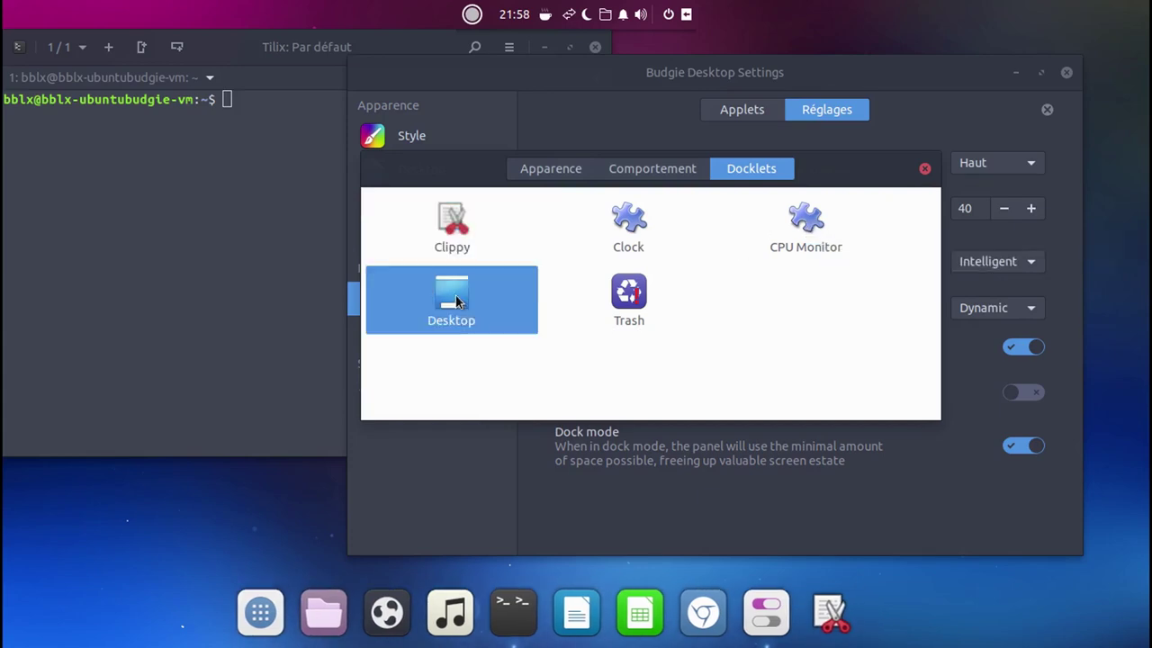
pyautogui.doubleClick(636, 300)
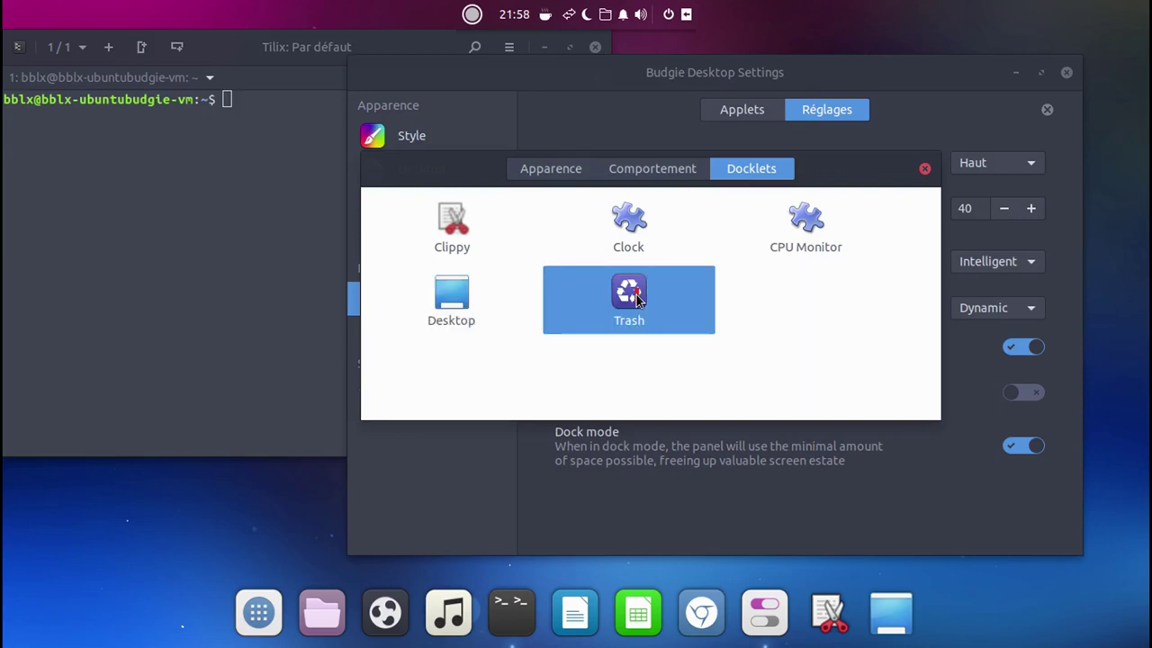
pyautogui.doubleClick(811, 239)
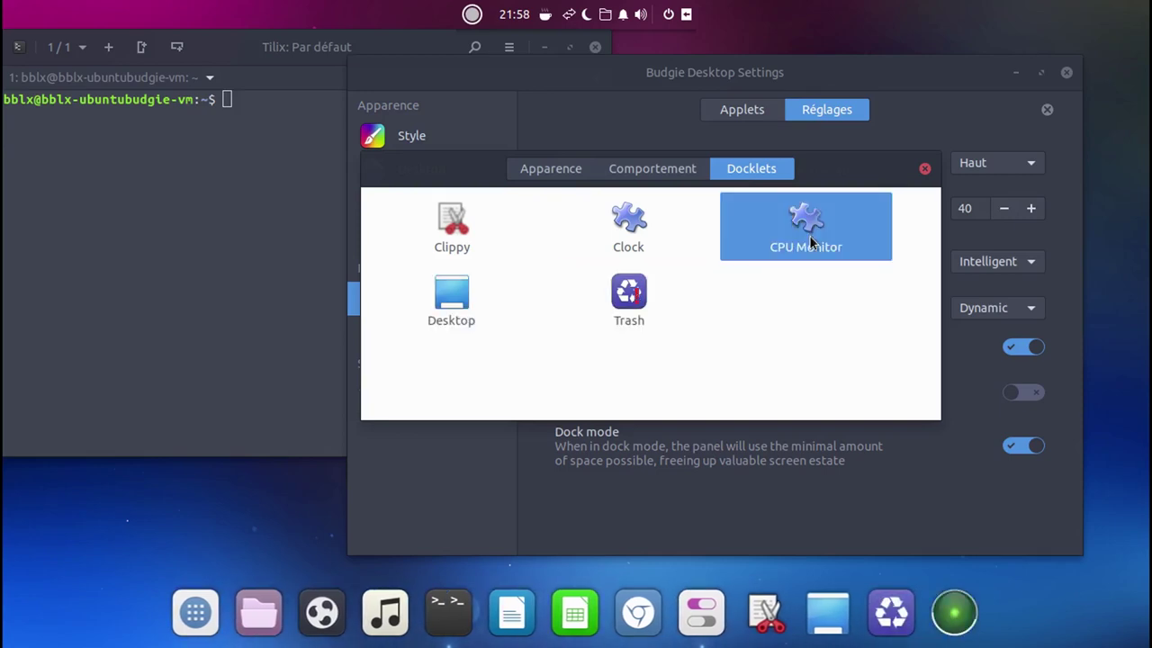
pyautogui.click(784, 396)
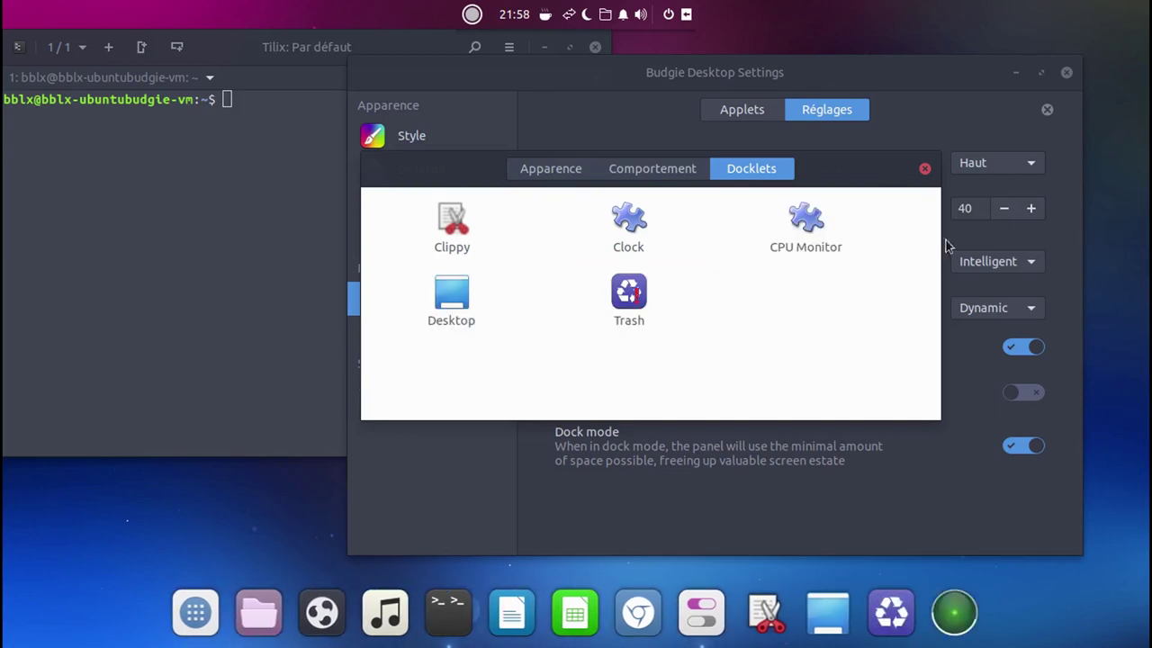
pyautogui.click(925, 169)
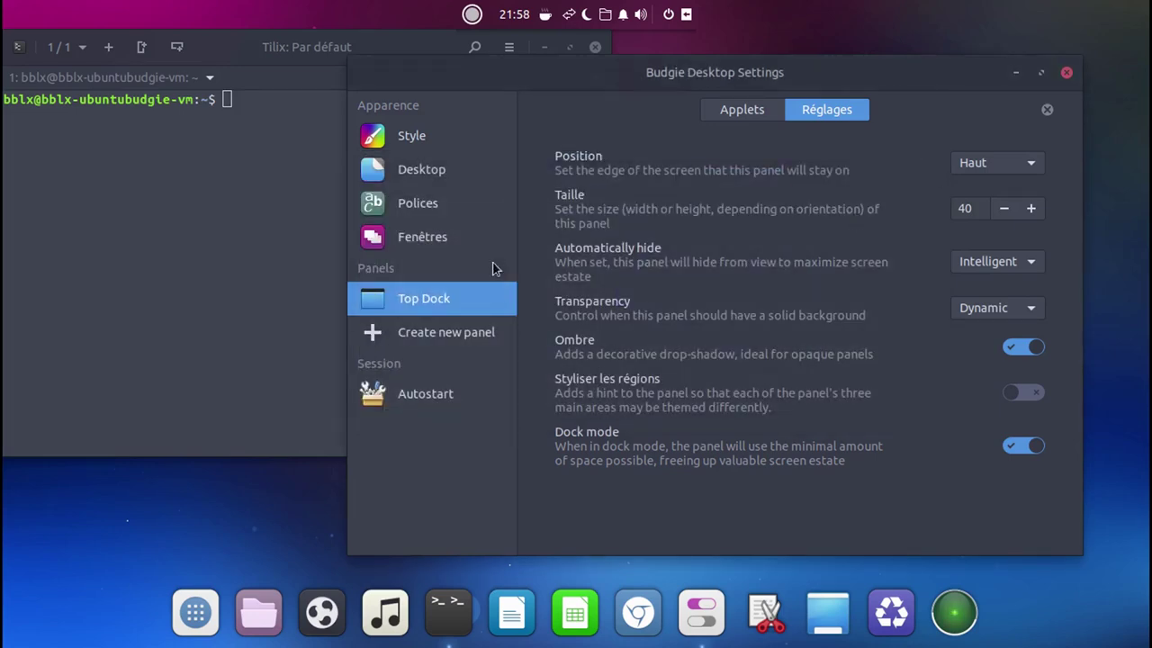
pyautogui.click(1066, 73)
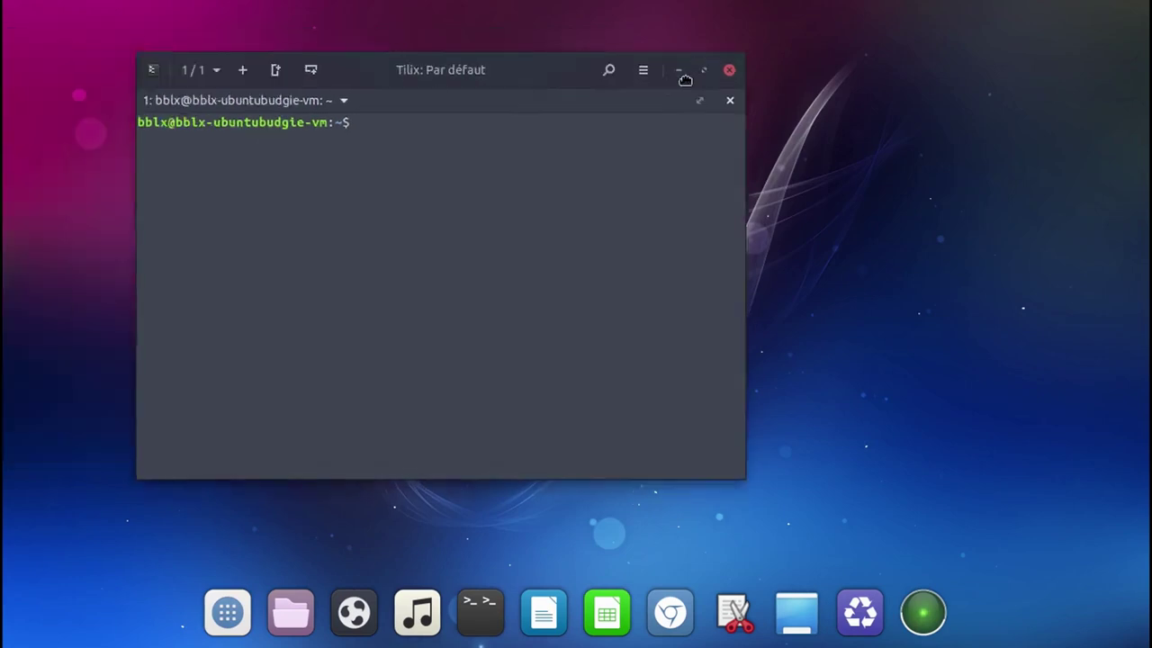
# - Test the panel and dock hiding by maximizing and restoring the Tilix window, and close the terminal
pyautogui.click(919, 83)
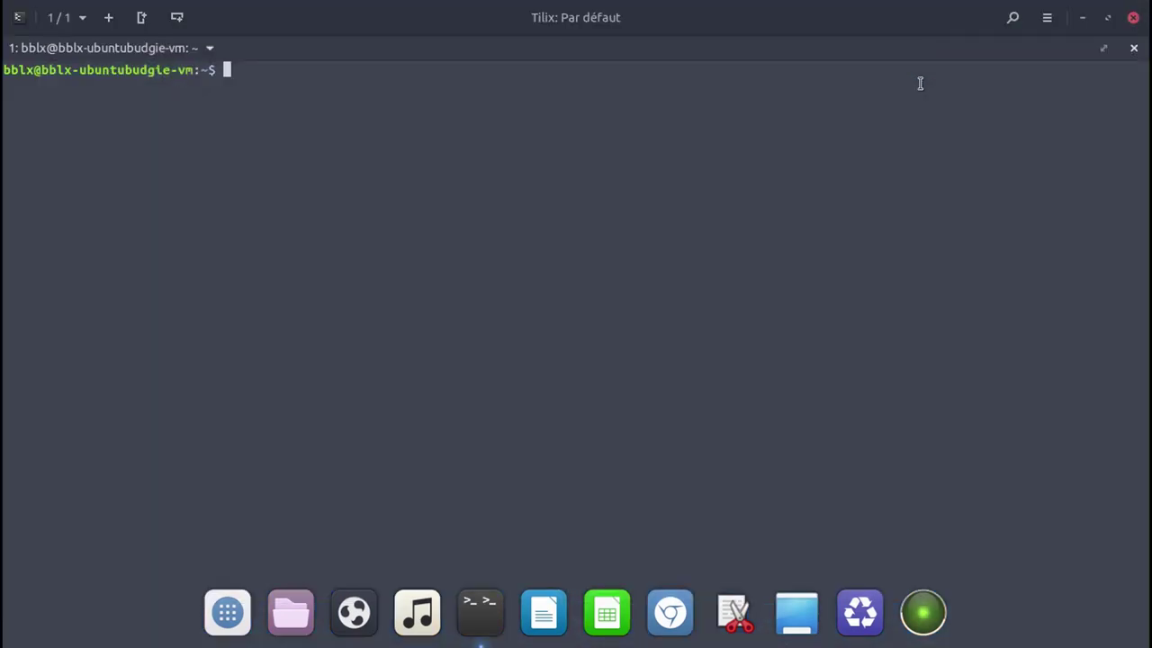
pyautogui.click(1107, 18)
pyautogui.moveTo(748, 92); pyautogui.dragTo(726, 92)
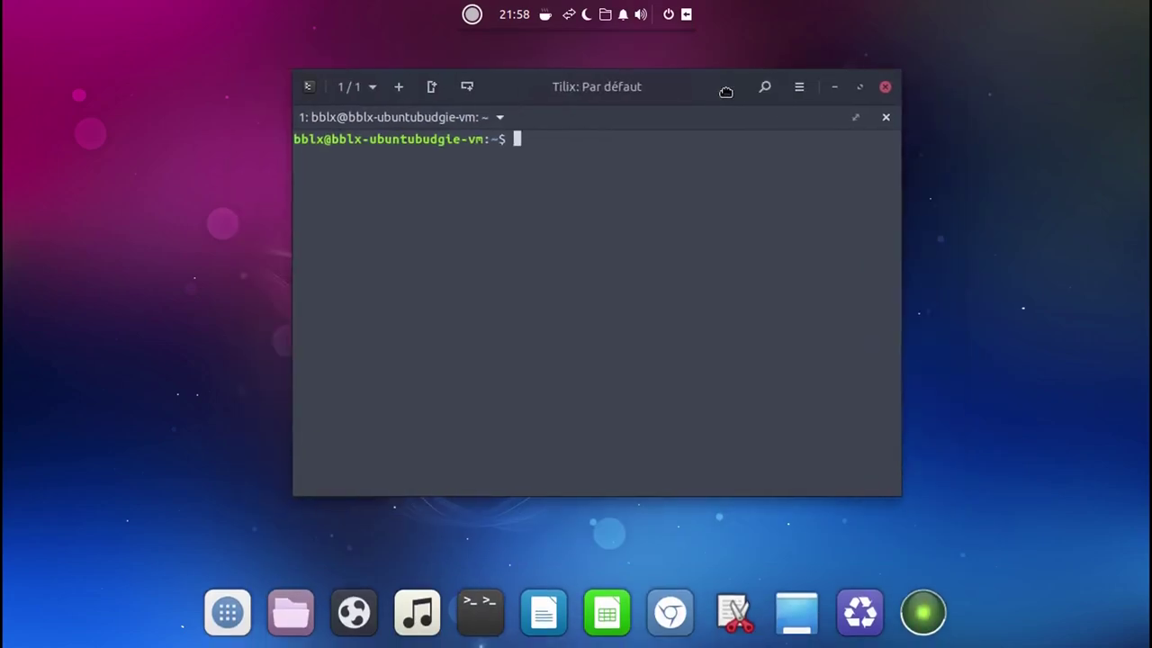
pyautogui.click(885, 89)
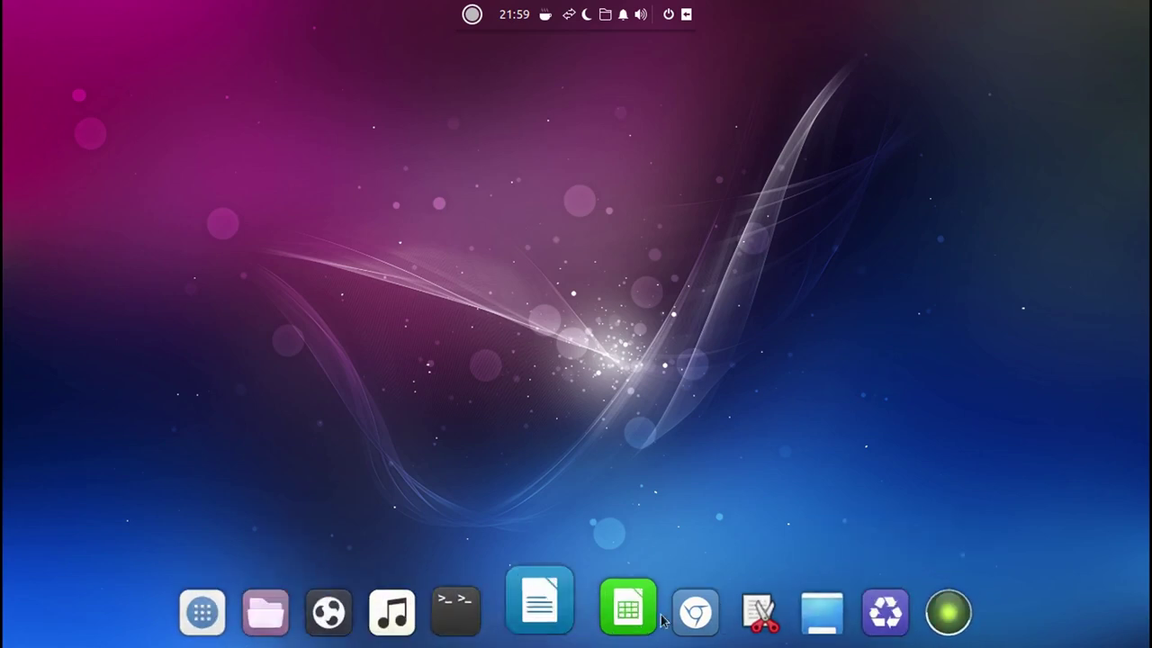
# - Reorder the dock so the Trash docklet follows the file manager icon and the Desktop docklet is at the far end
pyautogui.moveTo(857, 612); pyautogui.dragTo(330, 610)
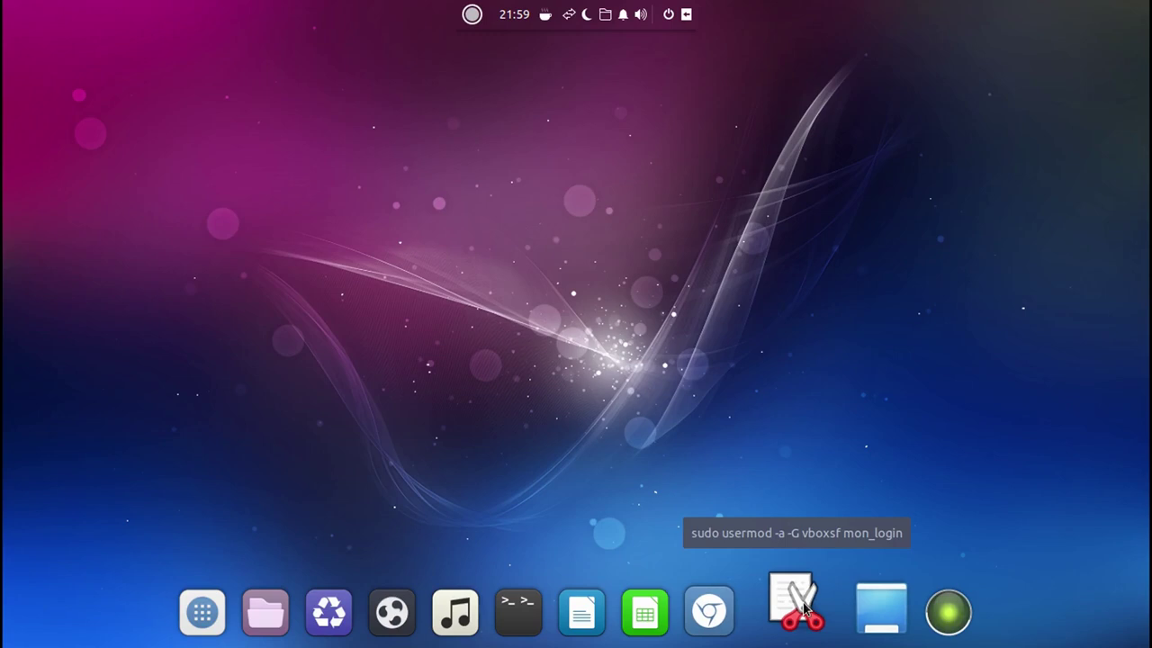
pyautogui.moveTo(880, 612); pyautogui.dragTo(914, 614)
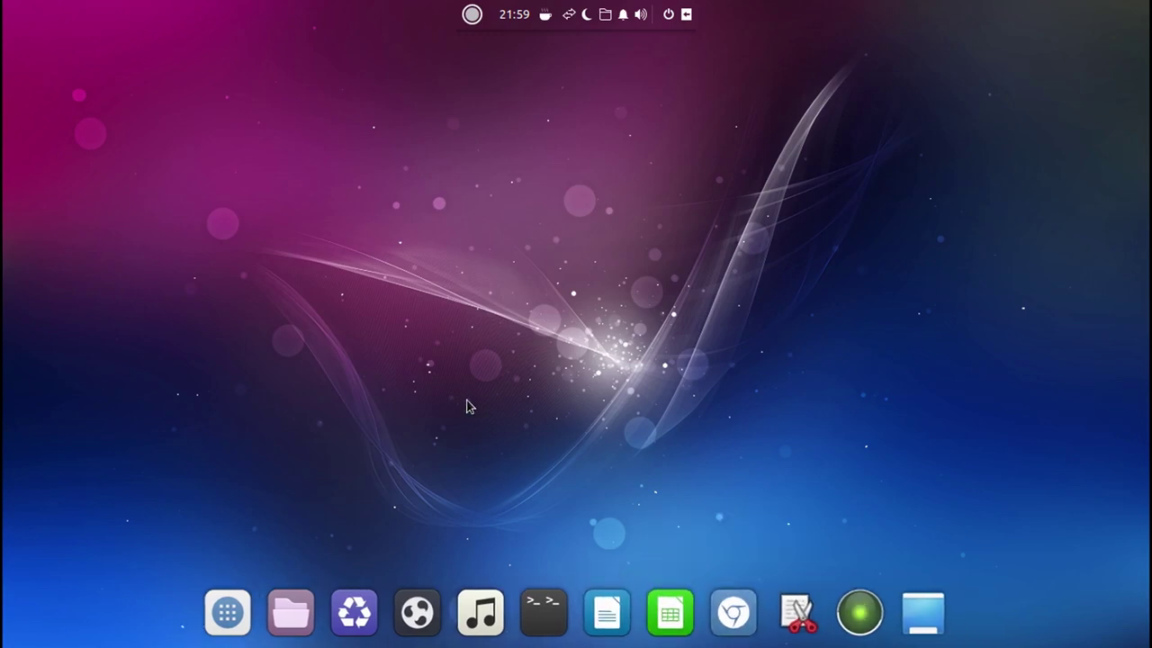
# - Show the desktop's context menu with the Nouveau document templates and dismiss it
pyautogui.rightClick(300, 153)
pyautogui.click(176, 149)
pyautogui.rightClick(260, 125)
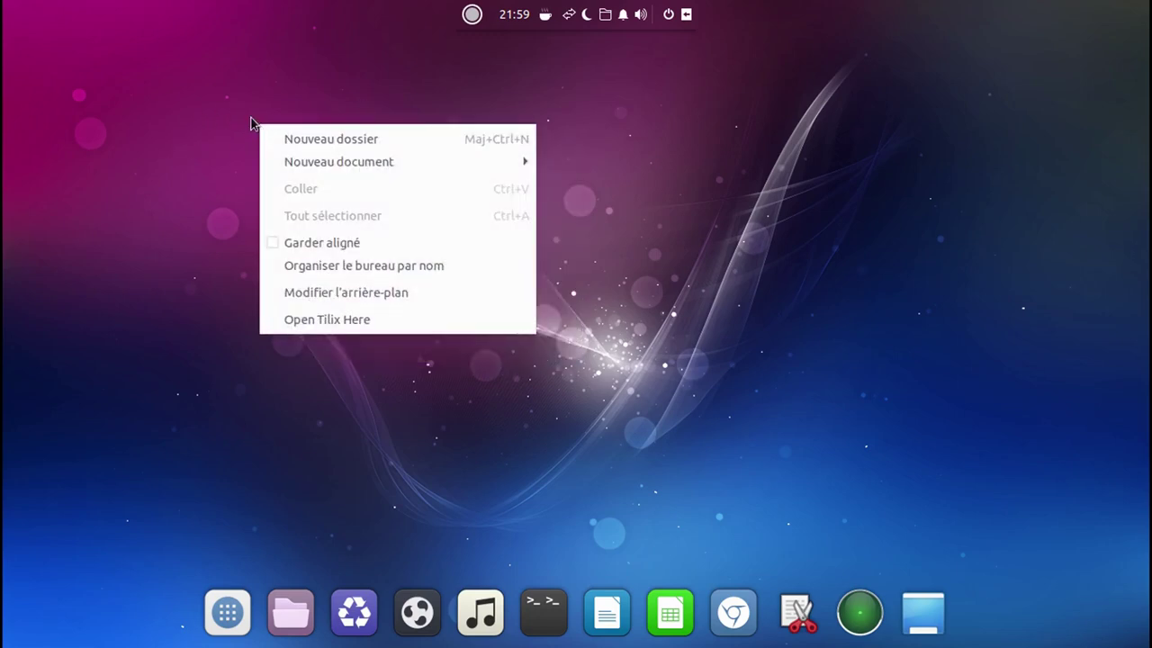
pyautogui.moveTo(315, 162)
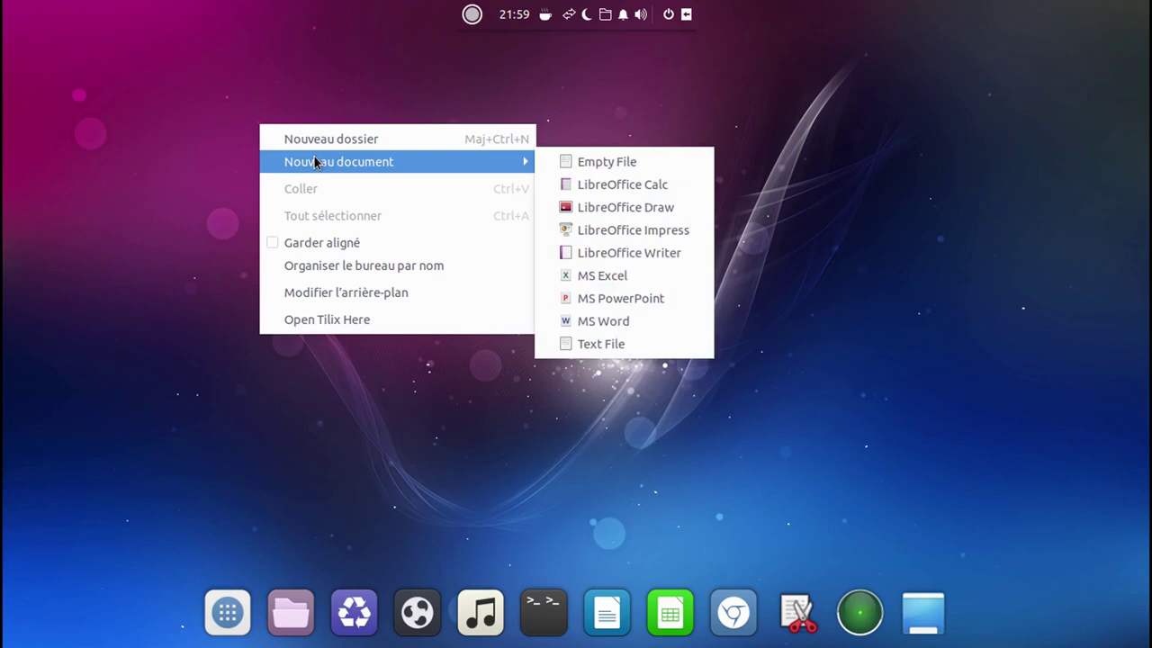
pyautogui.click(153, 291)
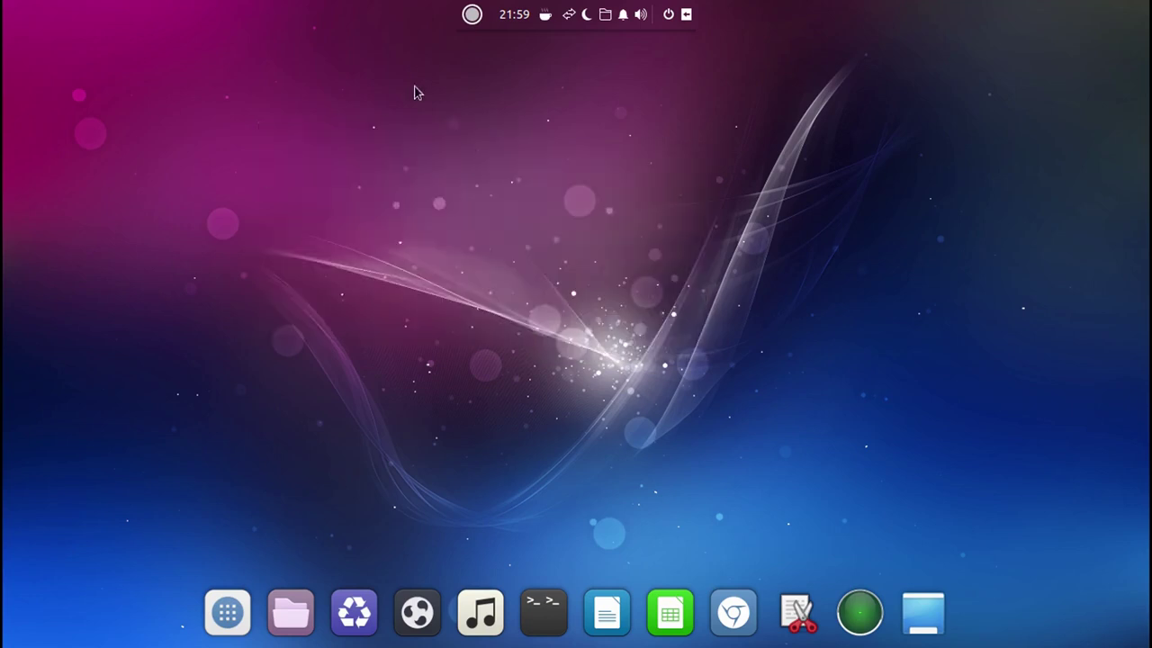
# - Open and close the Budgie application menu several times to examine how it appears below the top panel
pyautogui.click(472, 14)
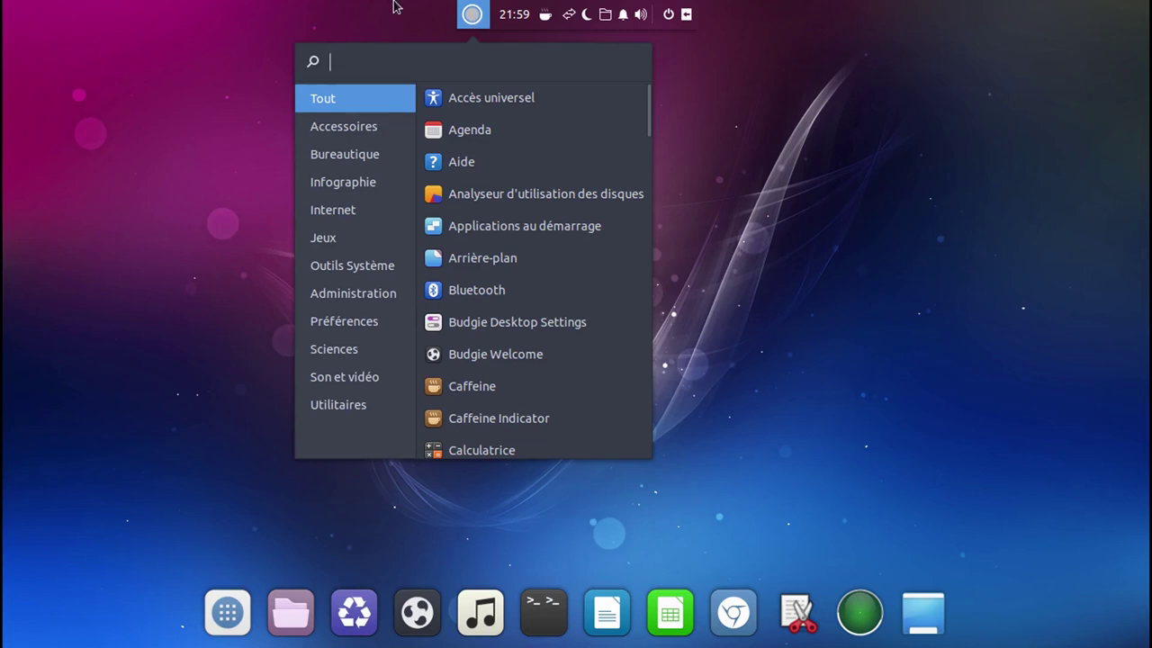
pyautogui.click(473, 16)
pyautogui.click(472, 16)
pyautogui.click(472, 16)
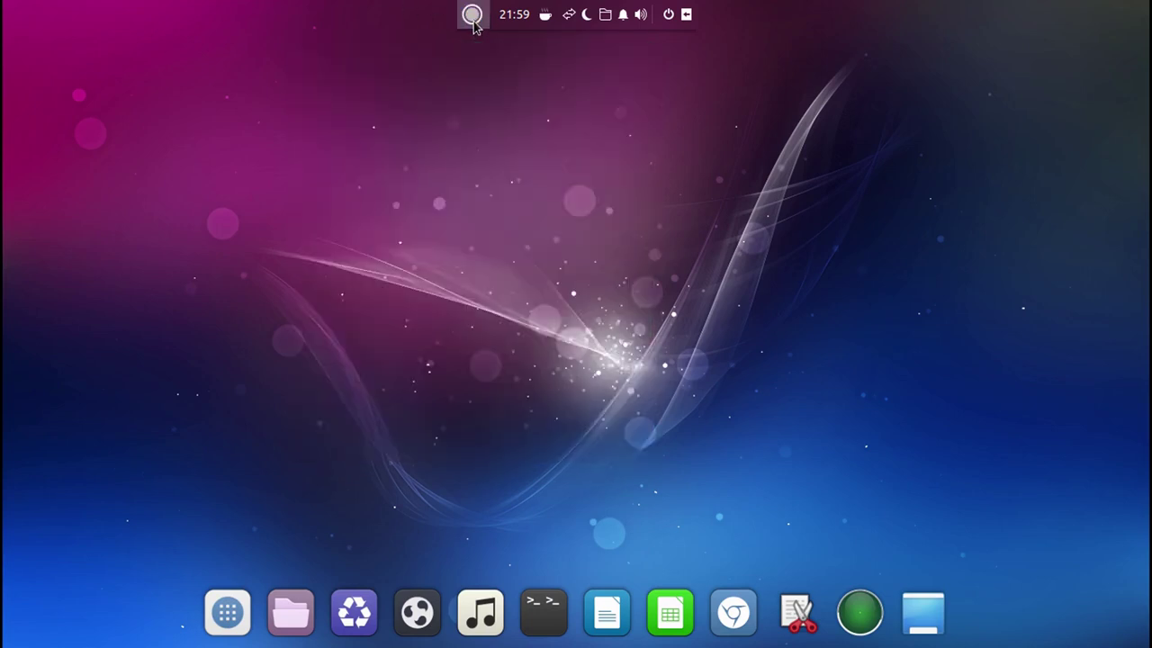
pyautogui.click(472, 16)
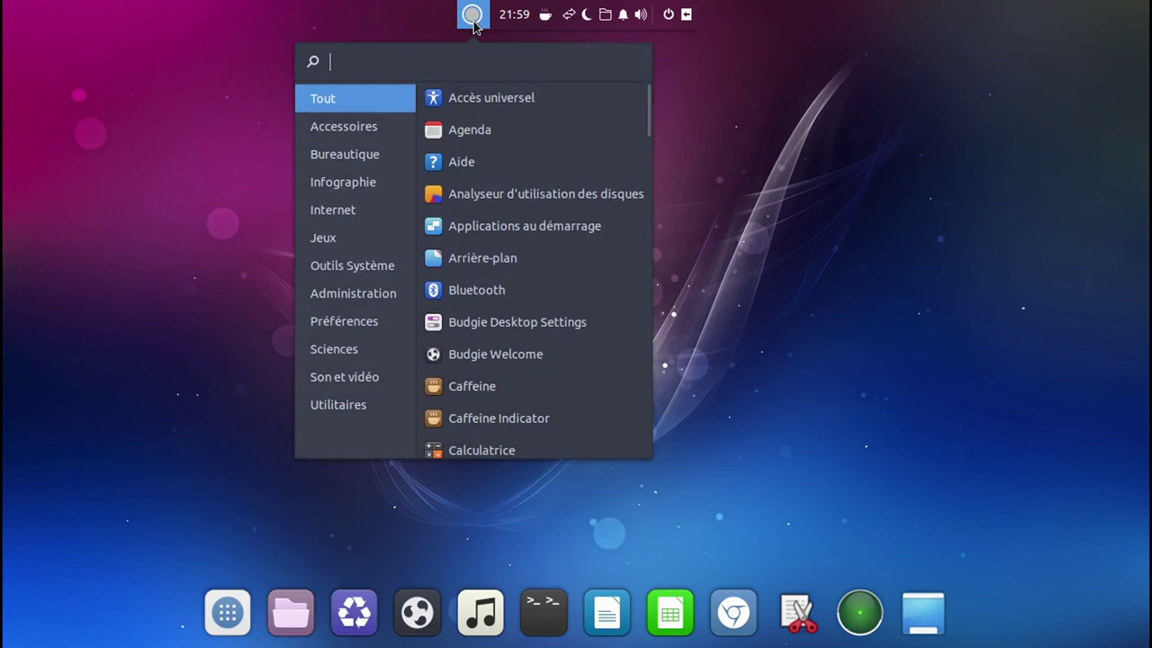
pyautogui.click(473, 16)
pyautogui.click(472, 16)
pyautogui.click(473, 16)
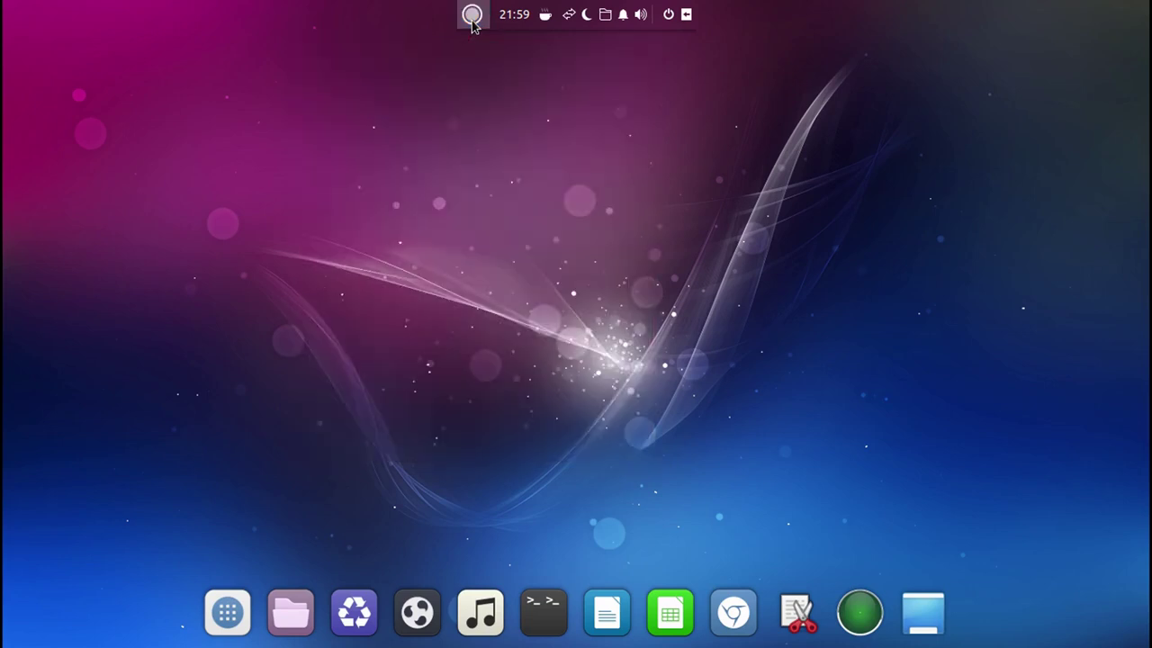
pyautogui.click(472, 16)
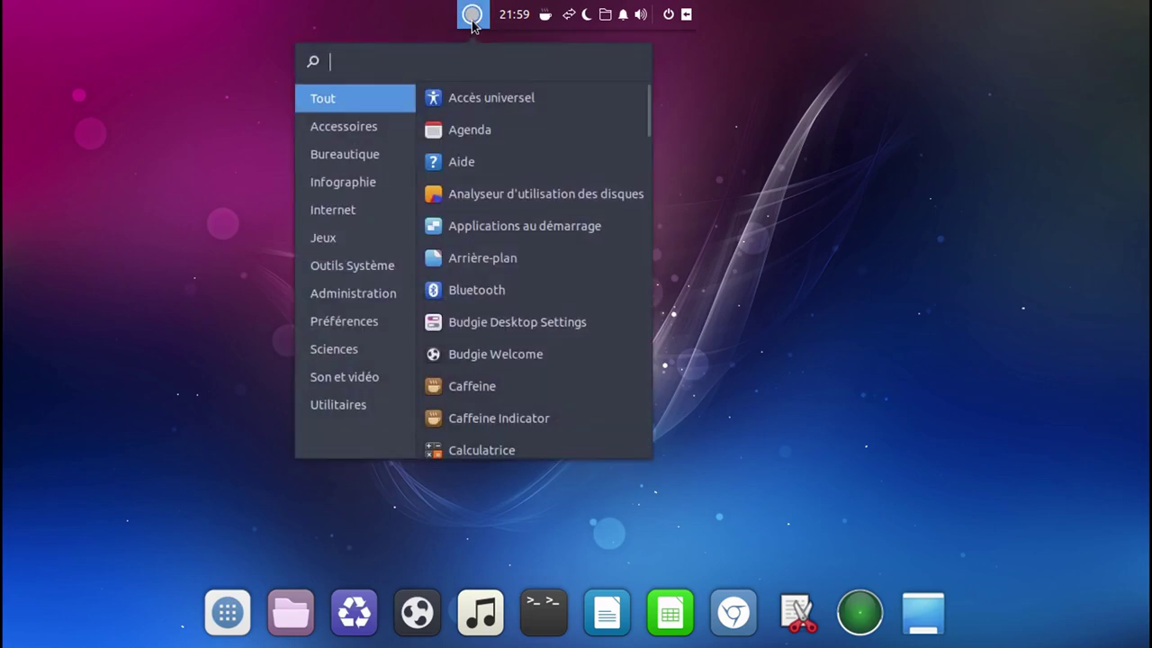
pyautogui.click(406, 22)
# - Open Budgie Desktop Settings from the Raven sidebar and show the Menu Budgie applet's options for Top Dock
pyautogui.click(687, 16)
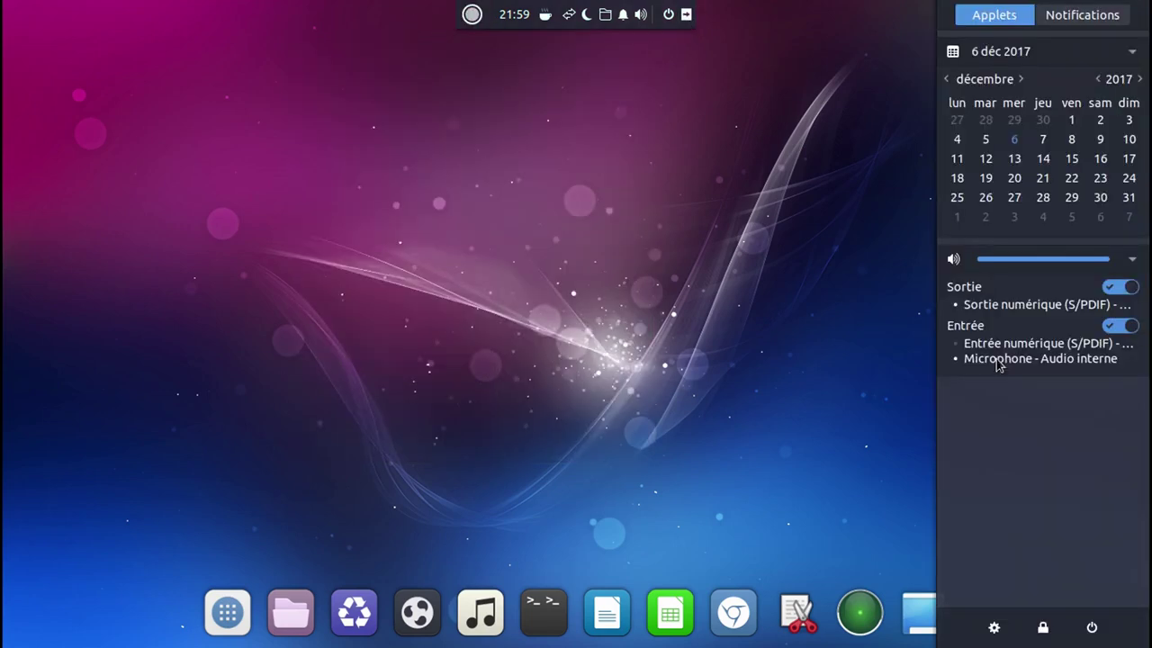
pyautogui.click(993, 627)
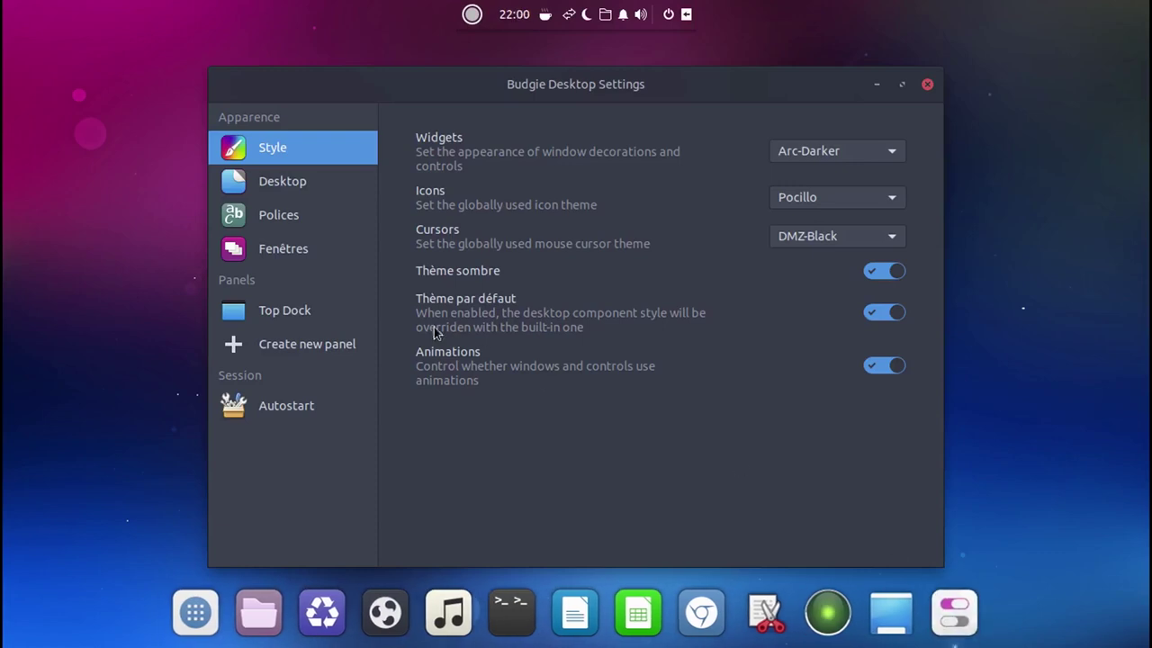
pyautogui.click(284, 313)
pyautogui.click(502, 225)
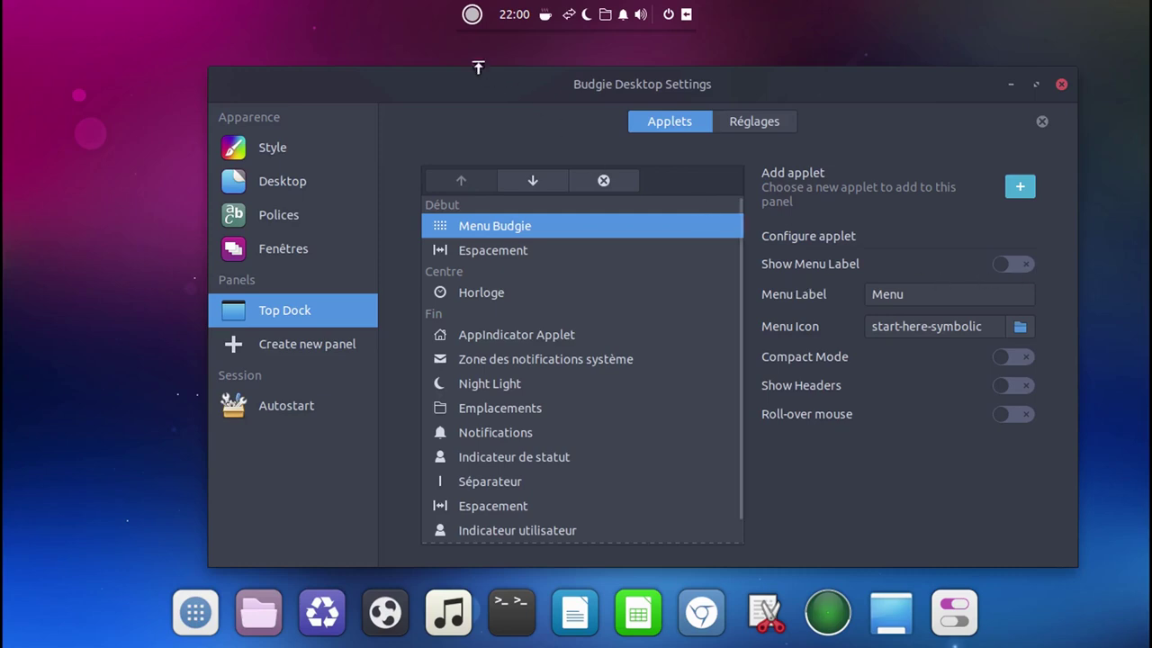
# - Try Show Menu Label for the Budgie menu, open and close the menu with it on, and turn the label off again
pyautogui.click(472, 14)
pyautogui.click(473, 14)
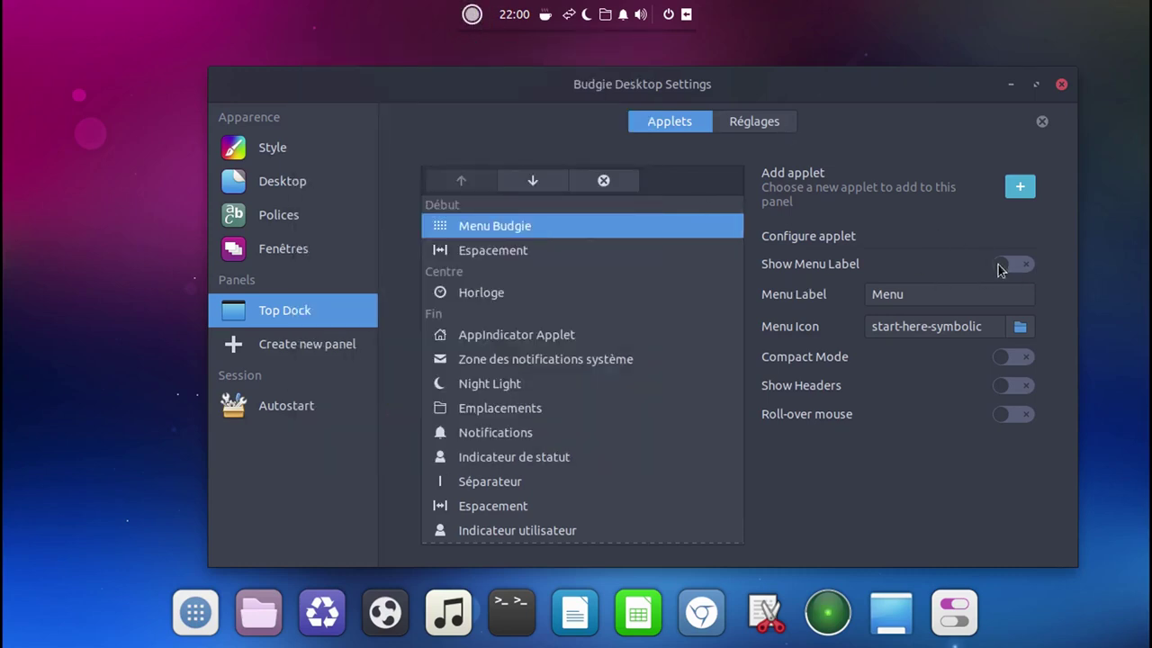
pyautogui.click(1000, 264)
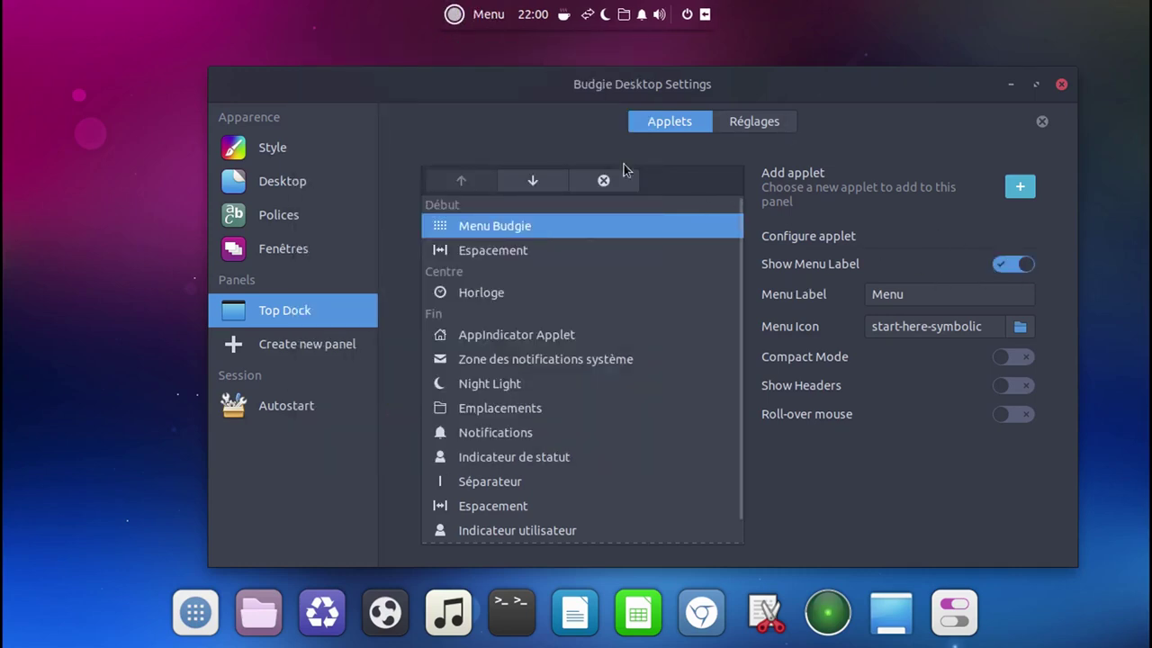
pyautogui.click(453, 15)
pyautogui.click(453, 15)
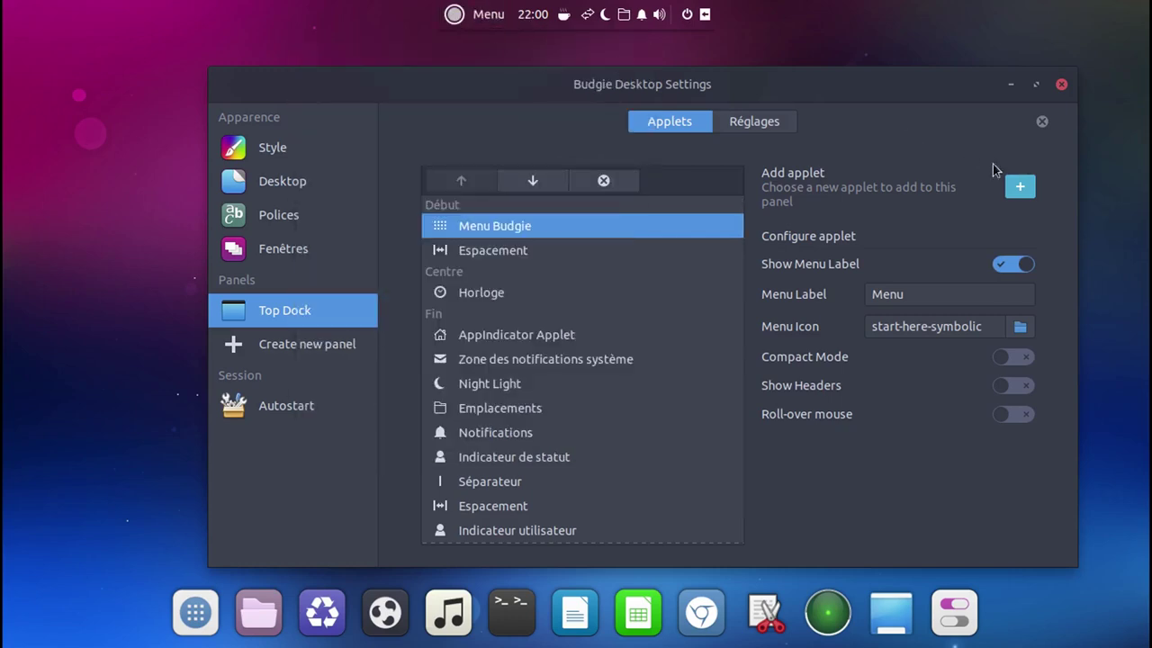
pyautogui.click(1026, 266)
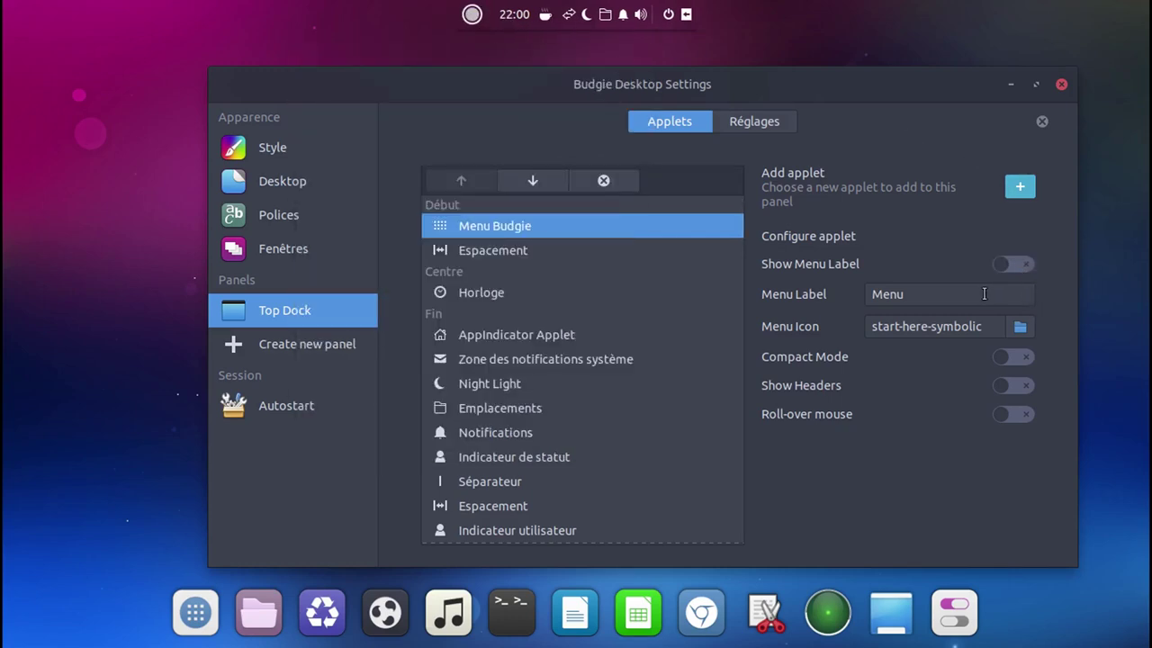
# - Try "top" as the Budgie menu's label with Show Menu Label toggled on and off, and restore the label text to Menu
pyautogui.moveTo(1013, 296); pyautogui.dragTo(795, 285)
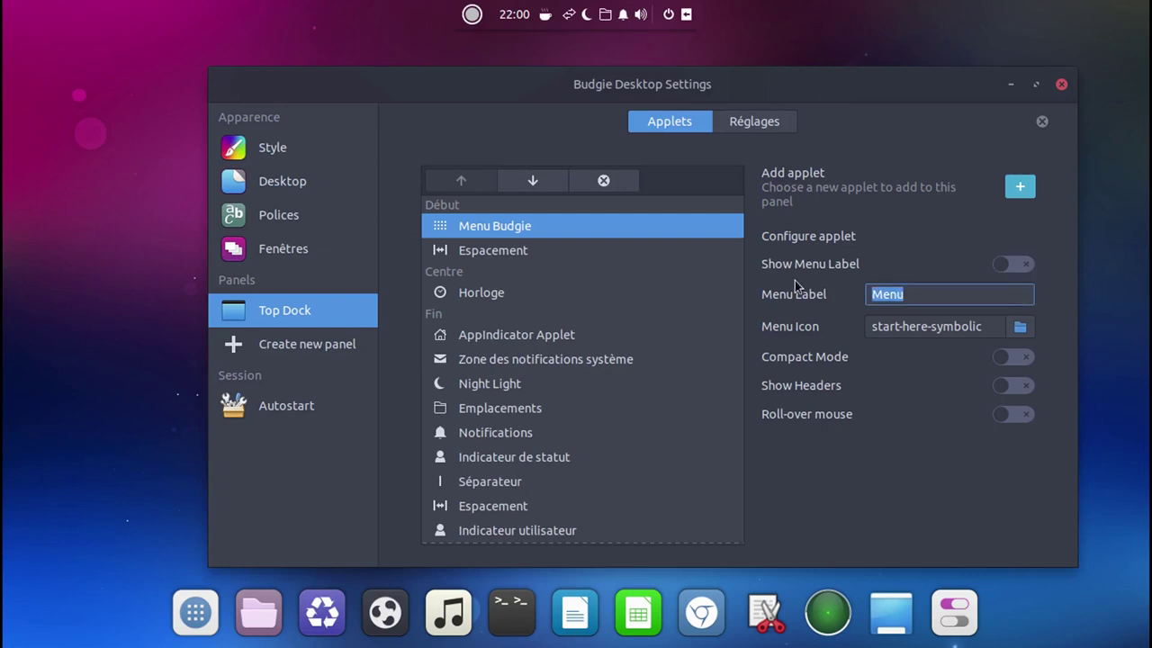
pyautogui.write('top')
pyautogui.click(1019, 273)
pyautogui.click(1017, 273)
pyautogui.moveTo(988, 294); pyautogui.dragTo(827, 288)
pyautogui.write('M')
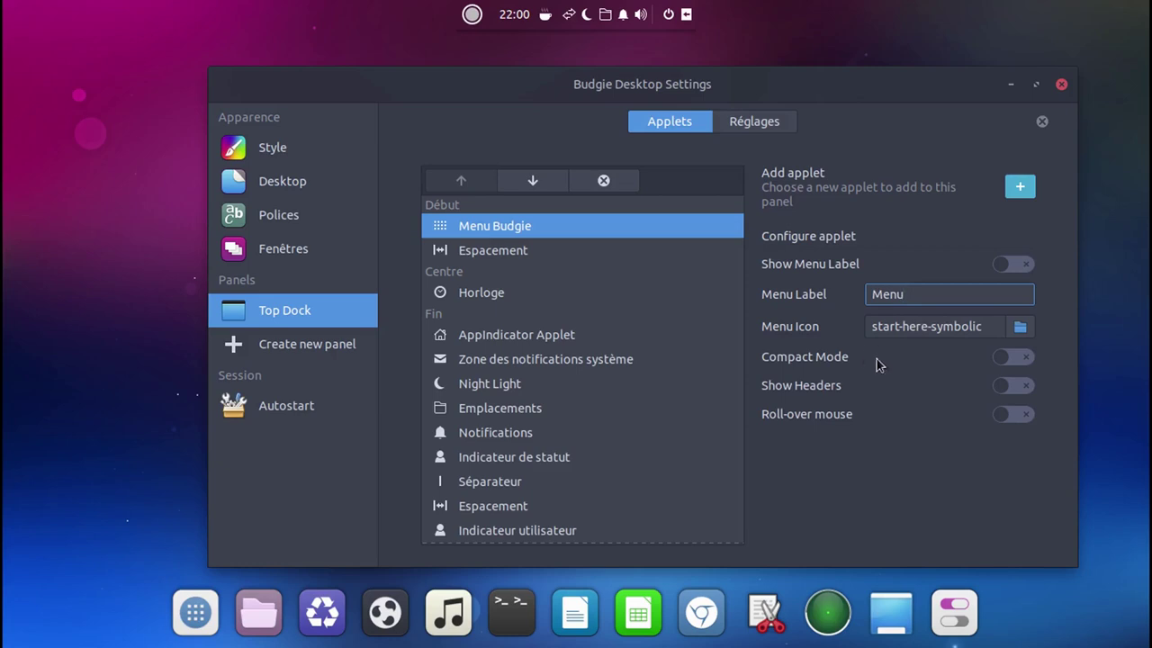
# - Enable Compact Mode for the Menu Budgie applet
pyautogui.click(1008, 358)
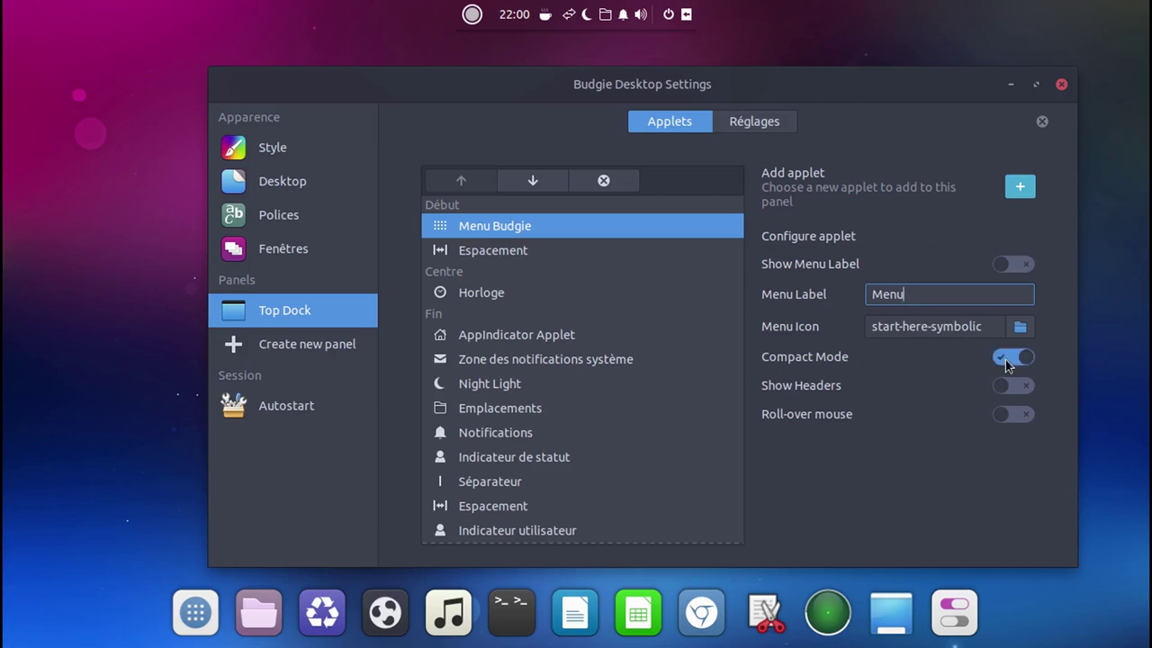
# - Open the Budgie menu in its compact layout, look through the application list, and close it
pyautogui.click(474, 15)
pyautogui.click(472, 15)
pyautogui.click(473, 15)
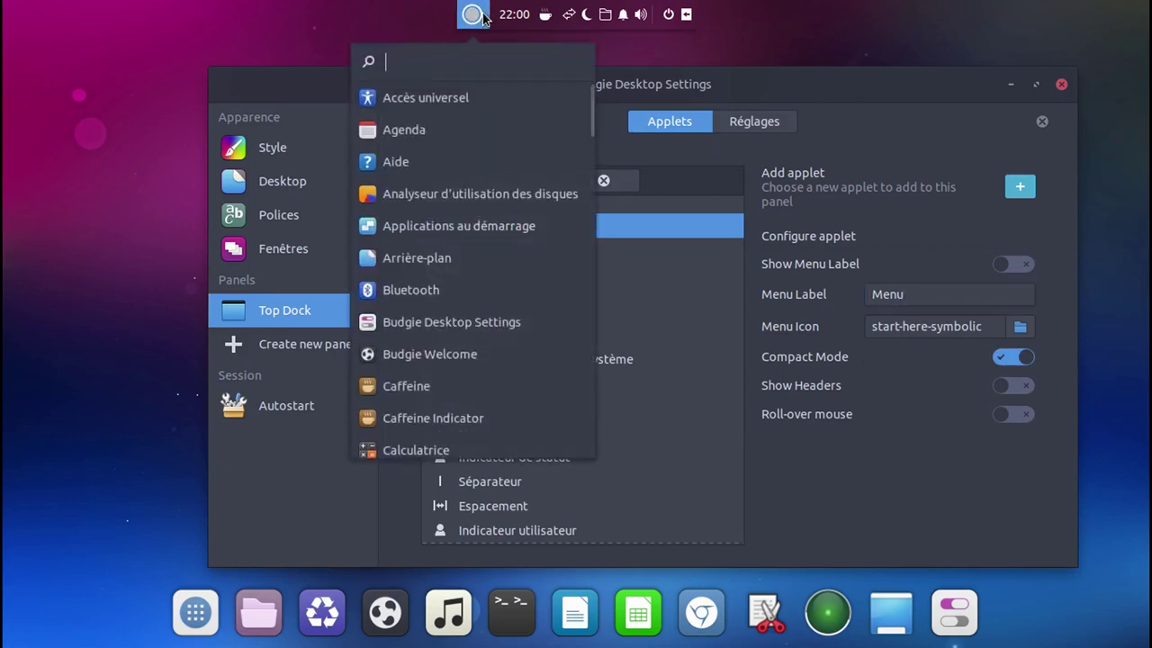
pyautogui.scroll(-3, 421, 324)
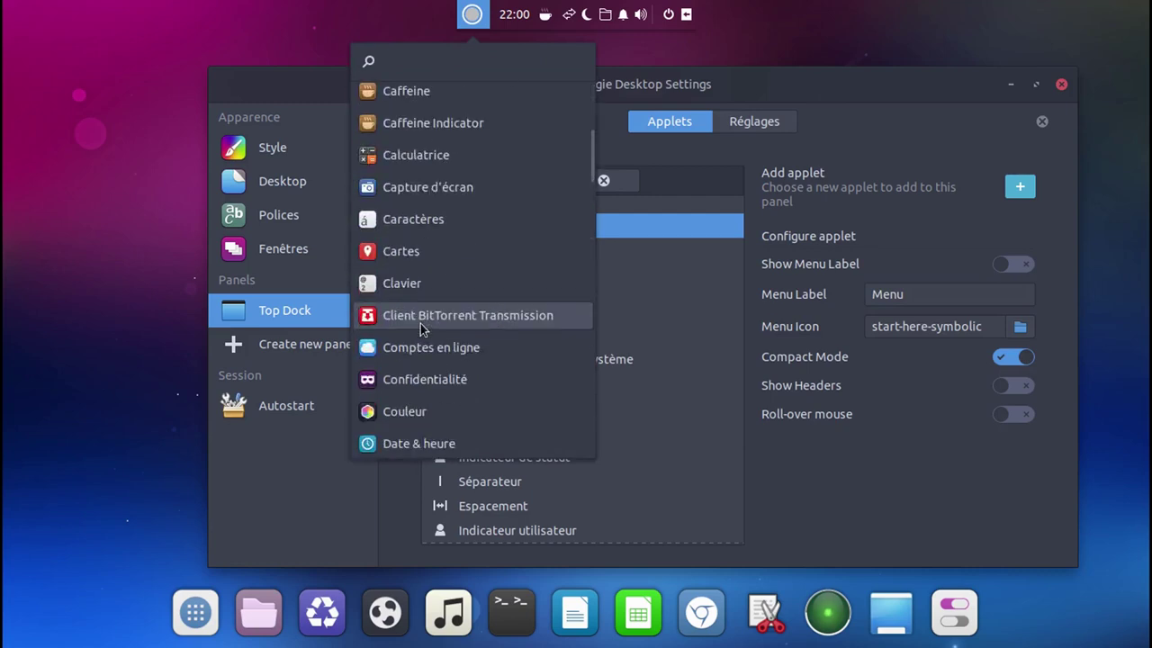
pyautogui.scroll(3, 423, 325)
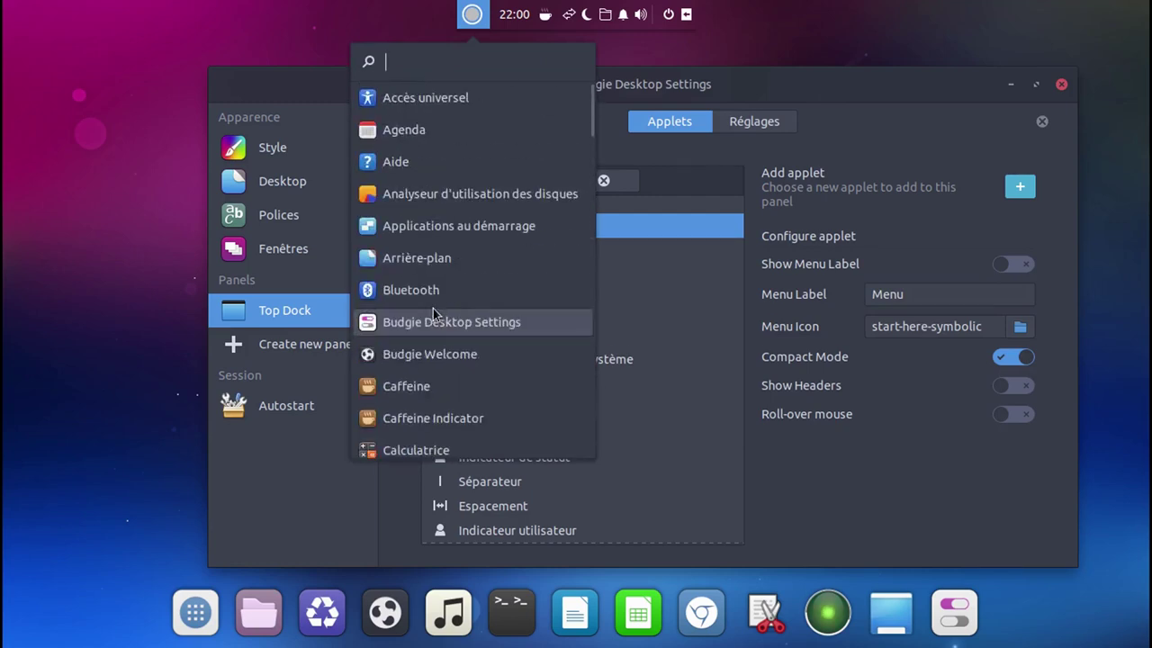
pyautogui.click(514, 14)
# - Disable Compact Mode for the Menu Budgie applet and check the menu's category layout
pyautogui.click(1014, 358)
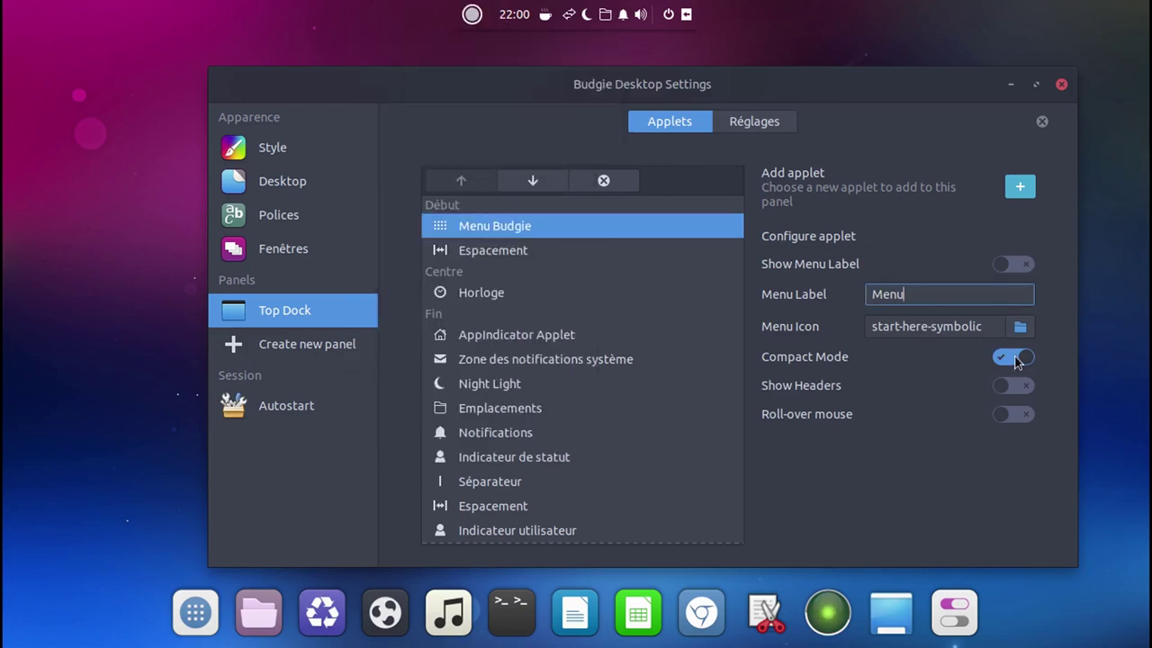
pyautogui.click(1014, 358)
pyautogui.click(472, 15)
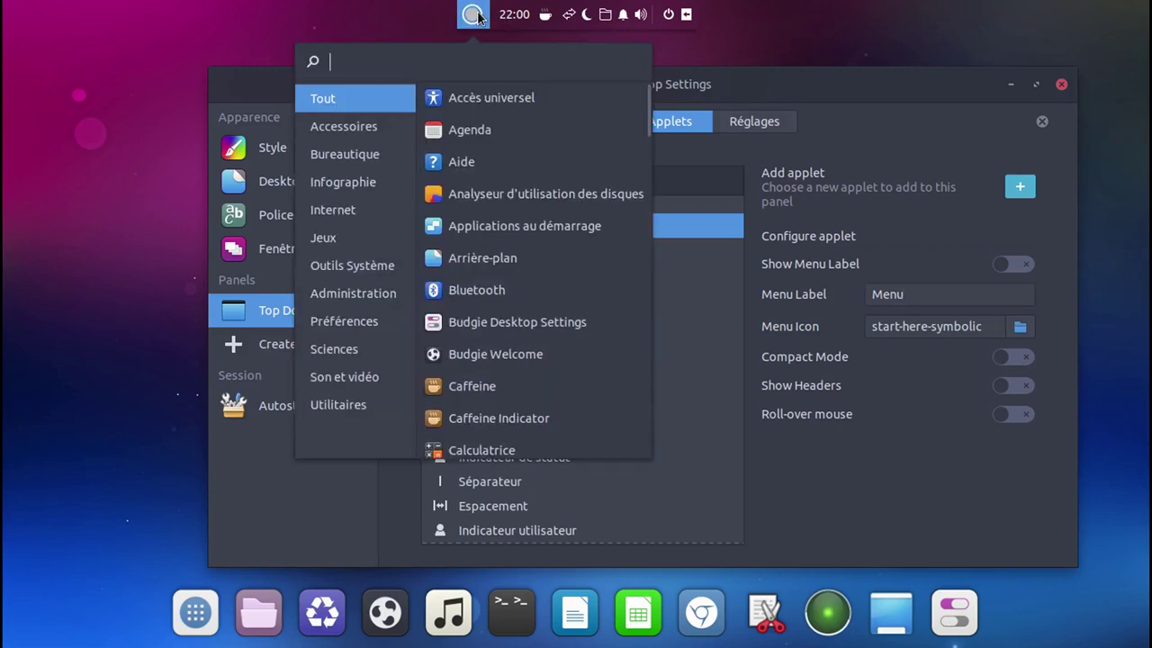
pyautogui.click(472, 14)
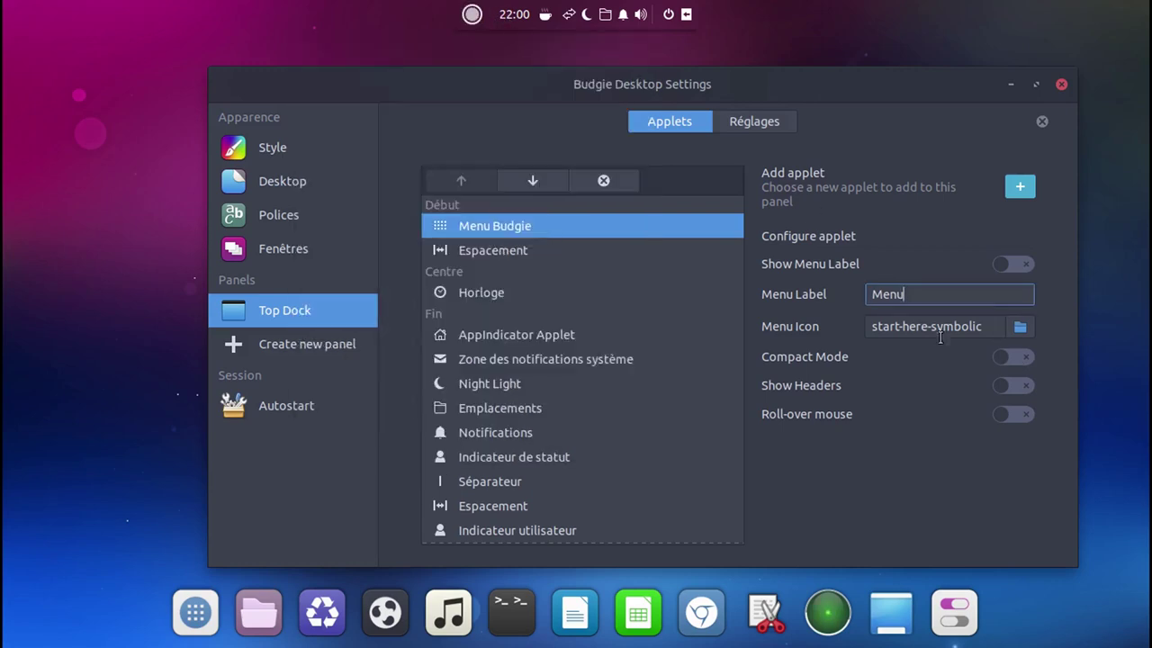
# - Try Compact Mode again, search for "chro" in the compact menu, clear the search, and turn Compact Mode off
pyautogui.click(1013, 357)
pyautogui.click(472, 14)
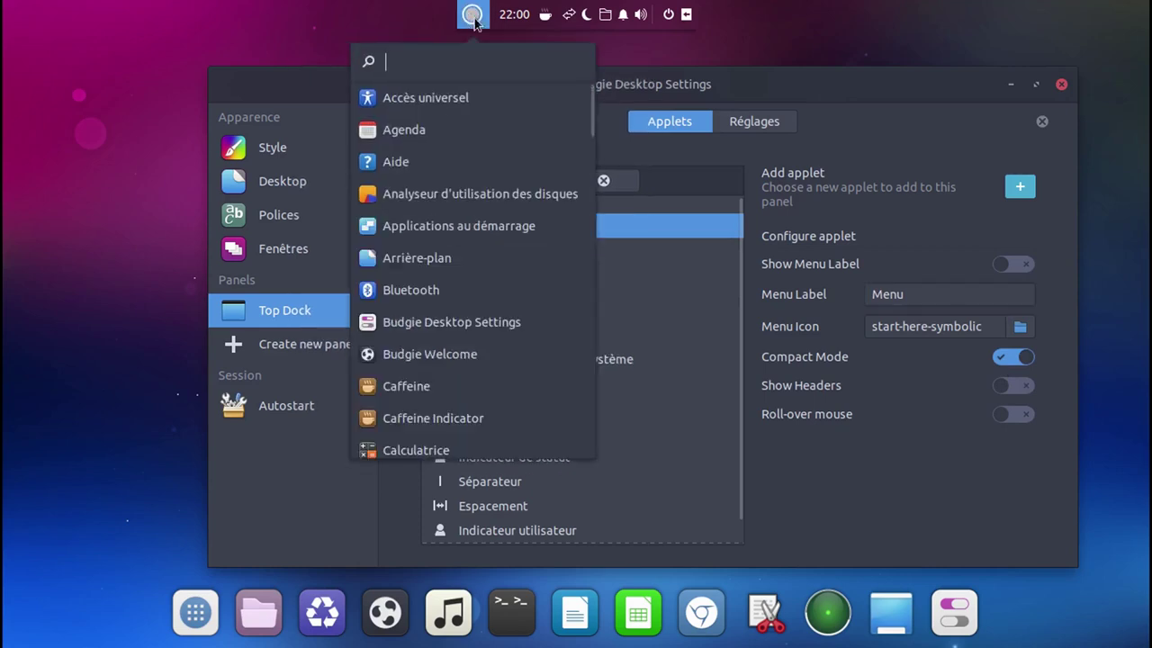
pyautogui.write('chr')
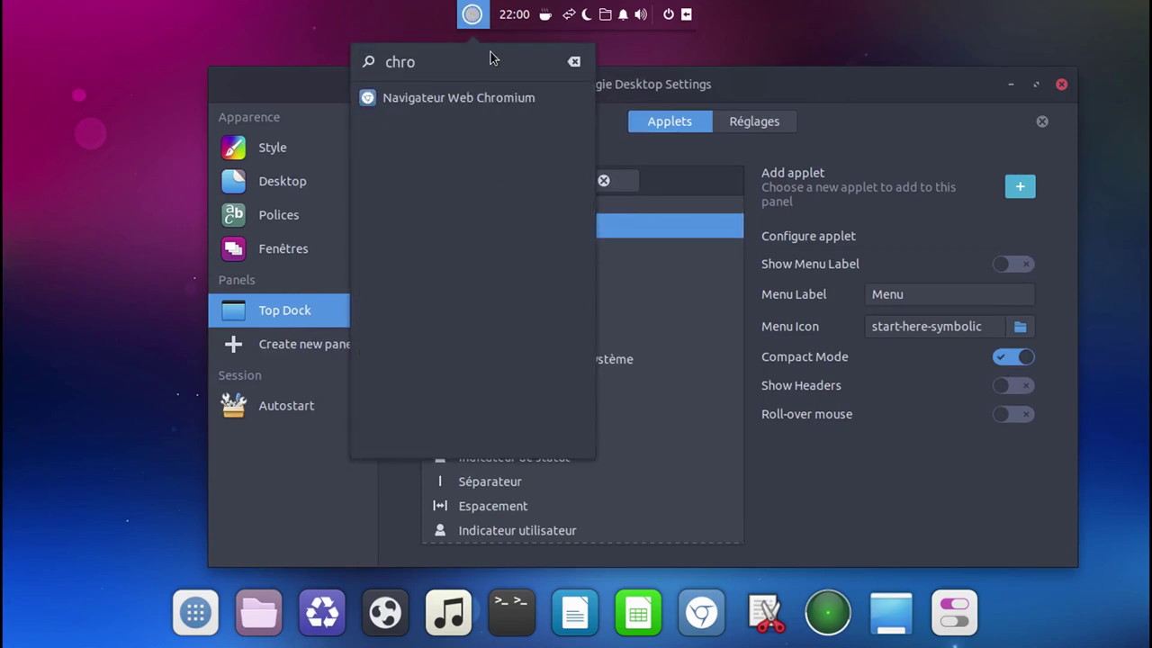
pyautogui.write('o')
pyautogui.press('BackSpace')
pyautogui.press('BackSpace')
pyautogui.press('BackSpace')
pyautogui.press('BackSpace')
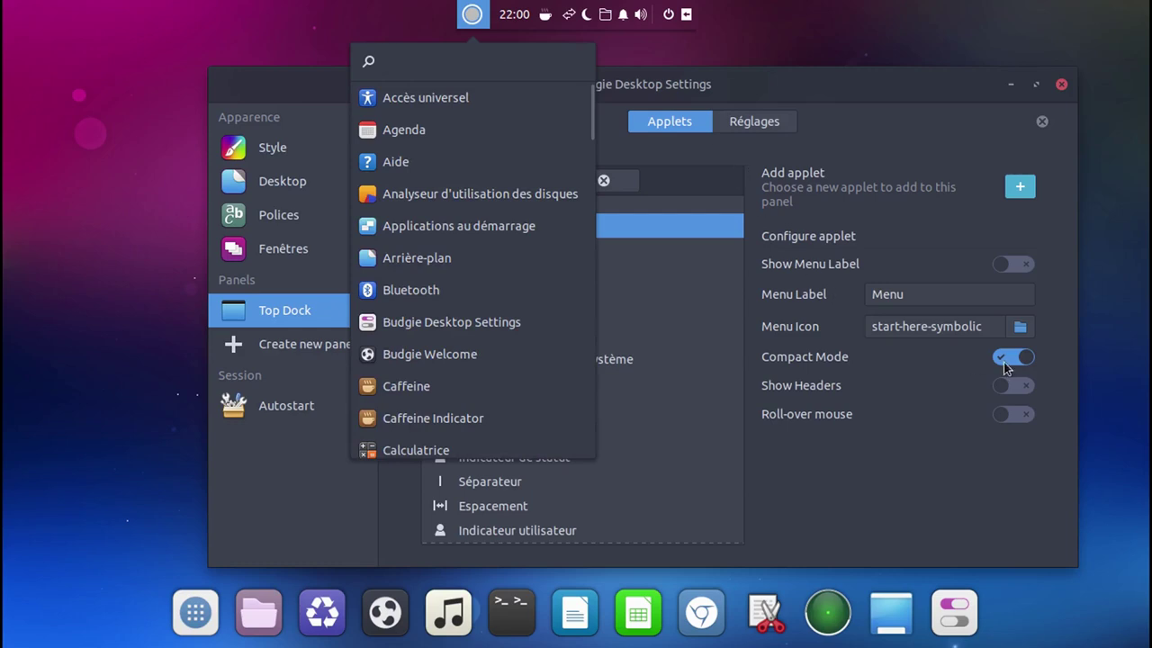
pyautogui.click(1003, 362)
pyautogui.click(1008, 360)
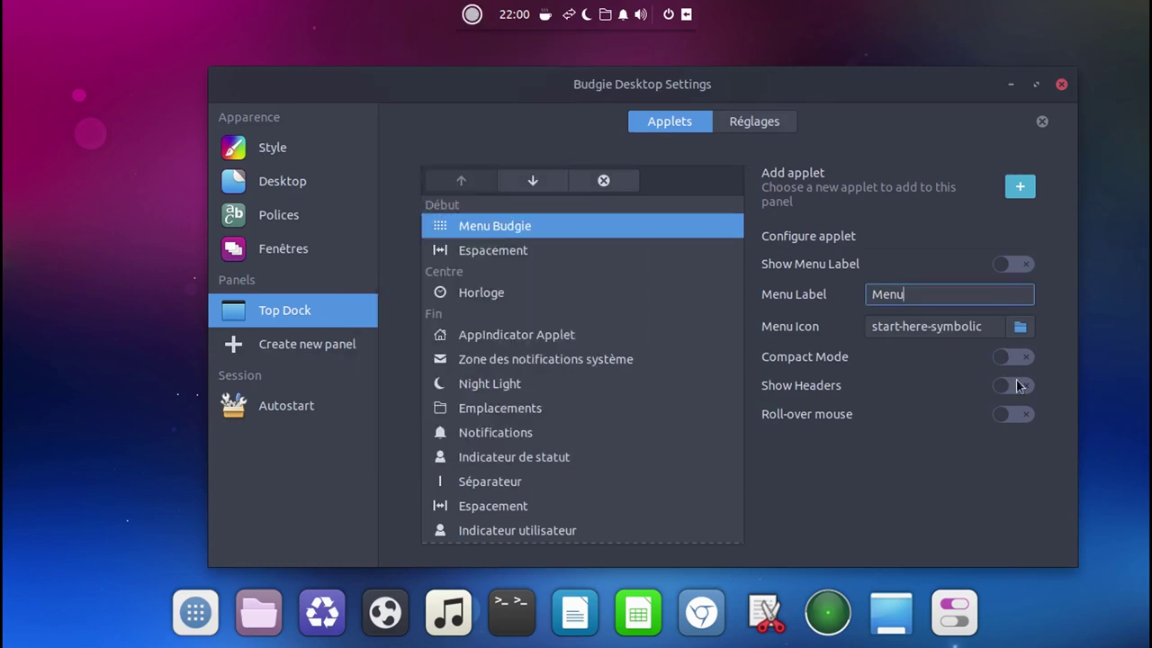
# - Enable Show Headers for the Budgie menu and browse the Accessoires, Bureautique, Infographie and Tout categories
pyautogui.click(1020, 386)
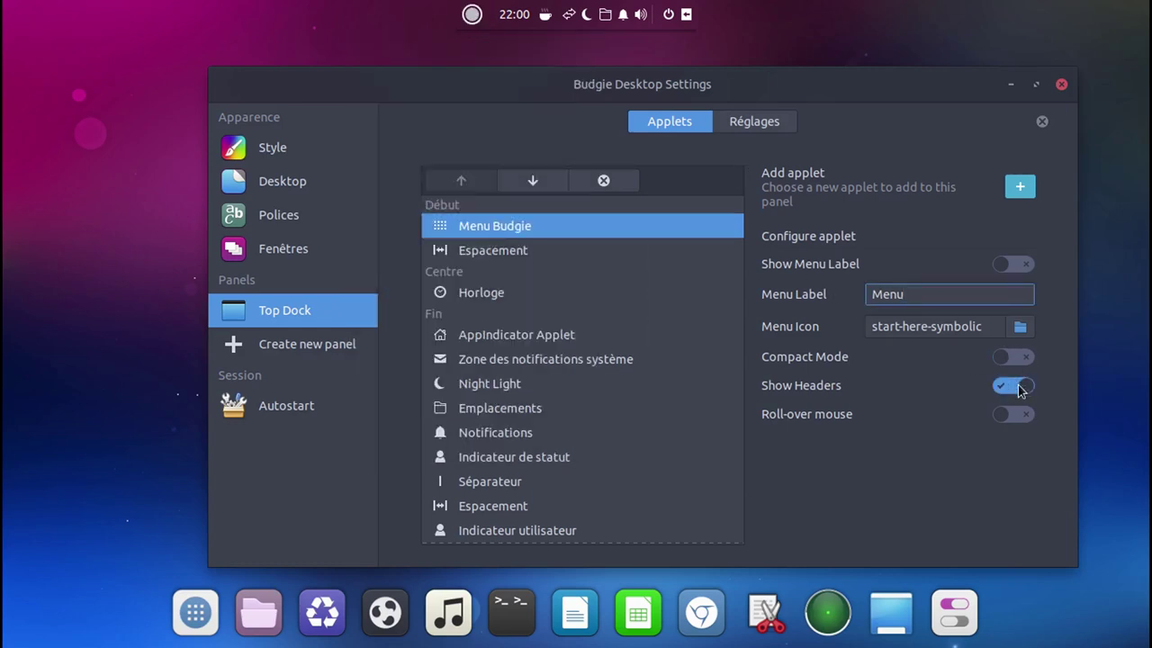
pyautogui.click(472, 16)
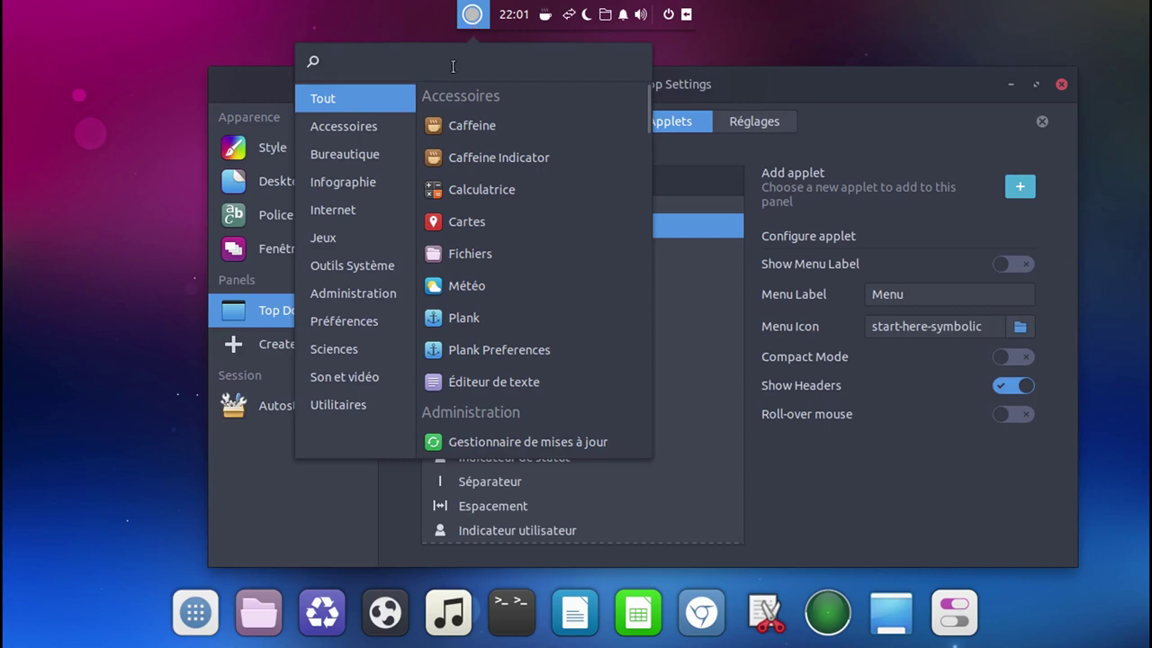
pyautogui.click(364, 128)
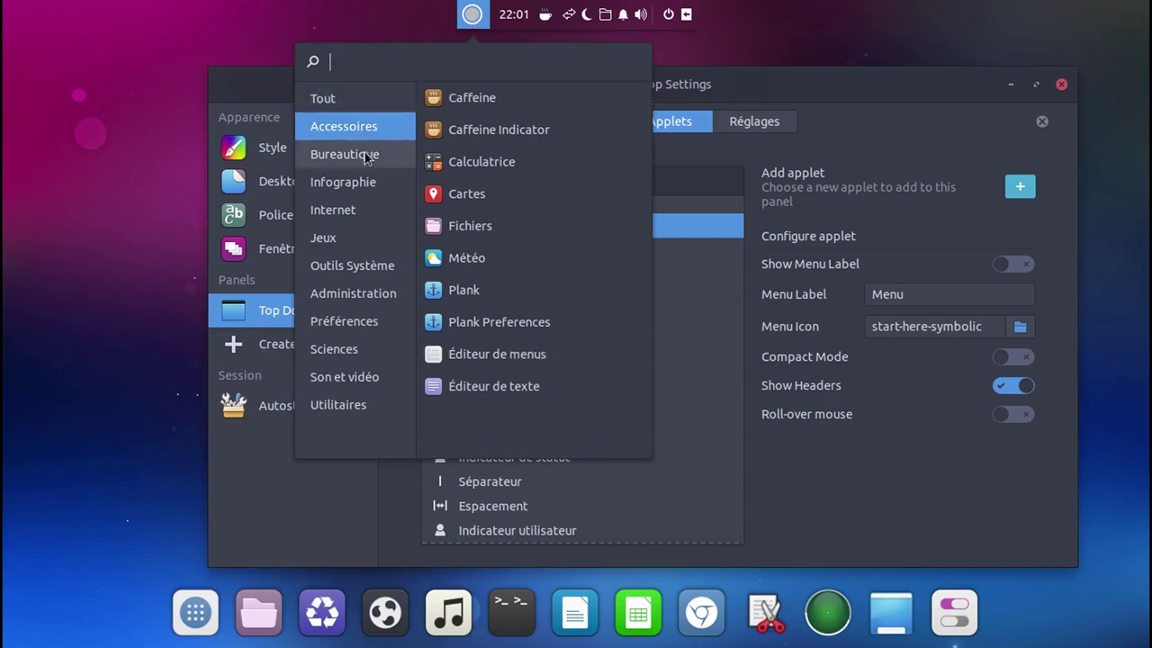
pyautogui.click(364, 156)
pyautogui.click(364, 184)
pyautogui.click(361, 100)
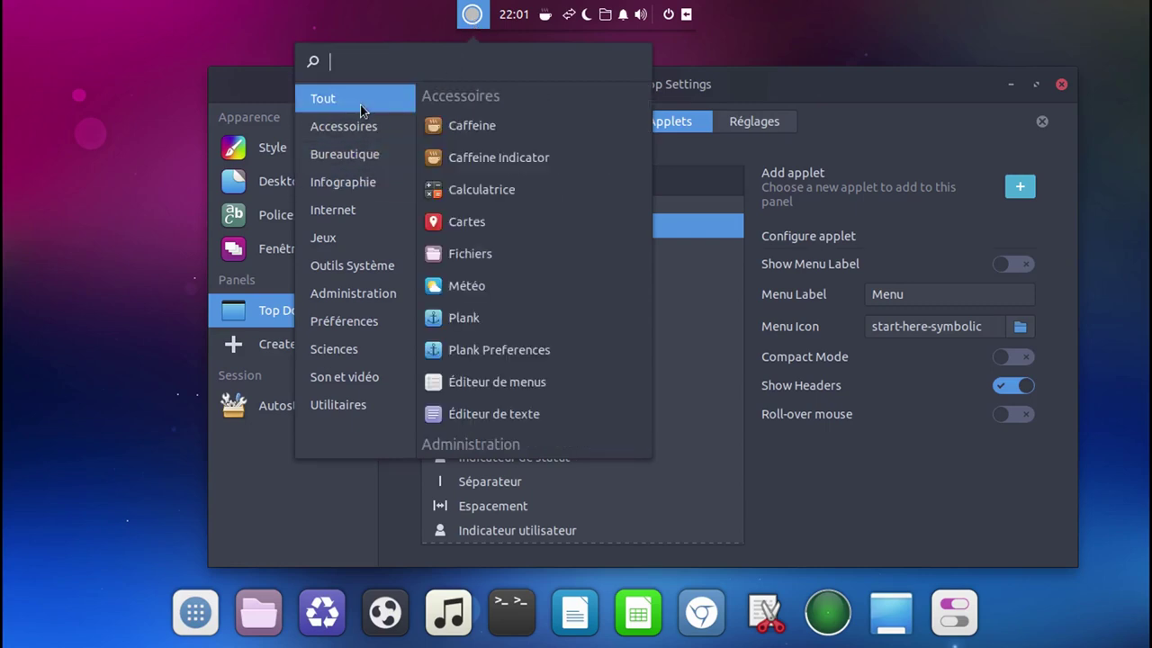
# - Turn Show Headers off and view the Budgie menu's full list without category headings
pyautogui.click(1033, 386)
pyautogui.click(1025, 385)
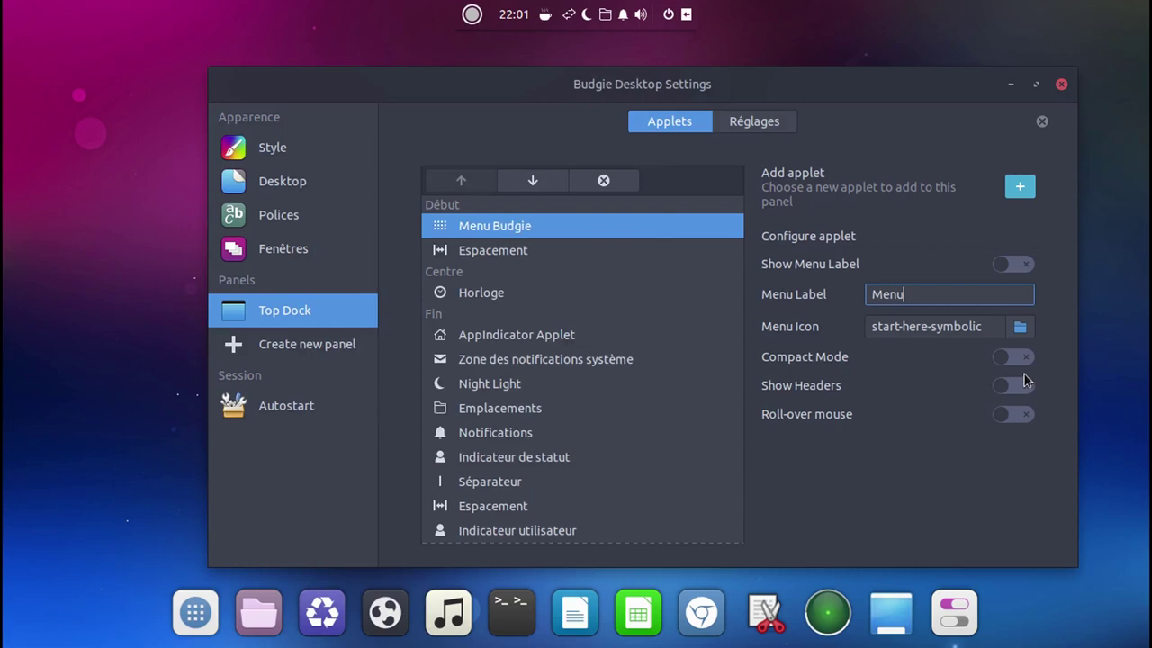
pyautogui.click(473, 15)
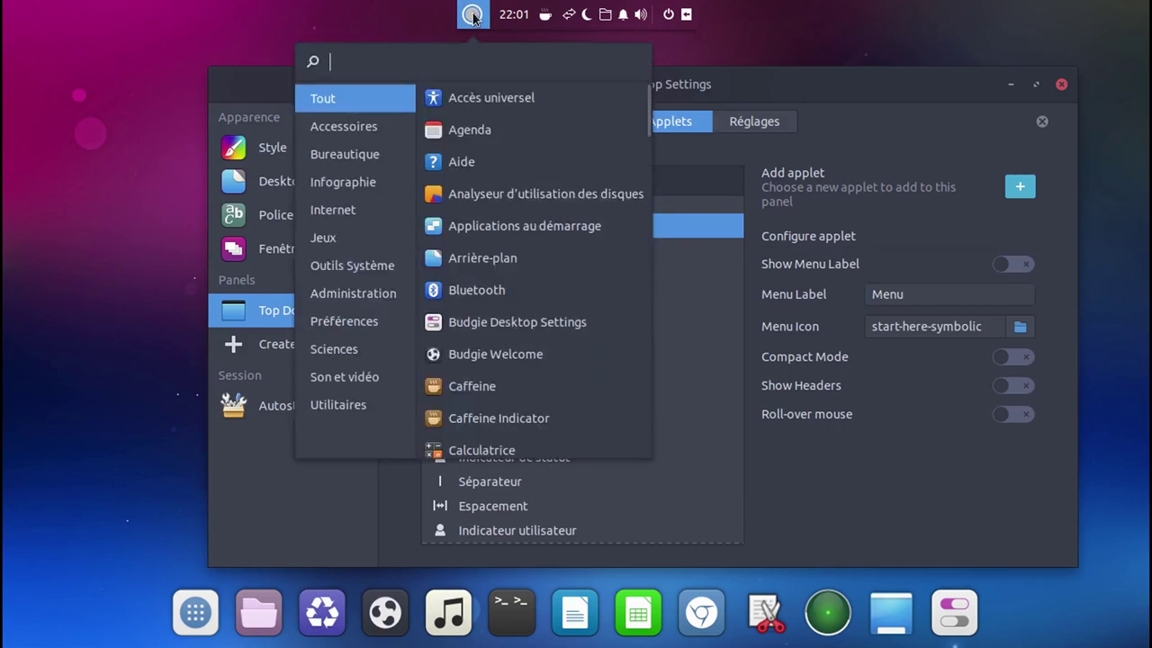
pyautogui.press('Escape')
# - Turn Show Headers back on and look through the Tout list grouped by category in the Budgie menu
pyautogui.click(1004, 384)
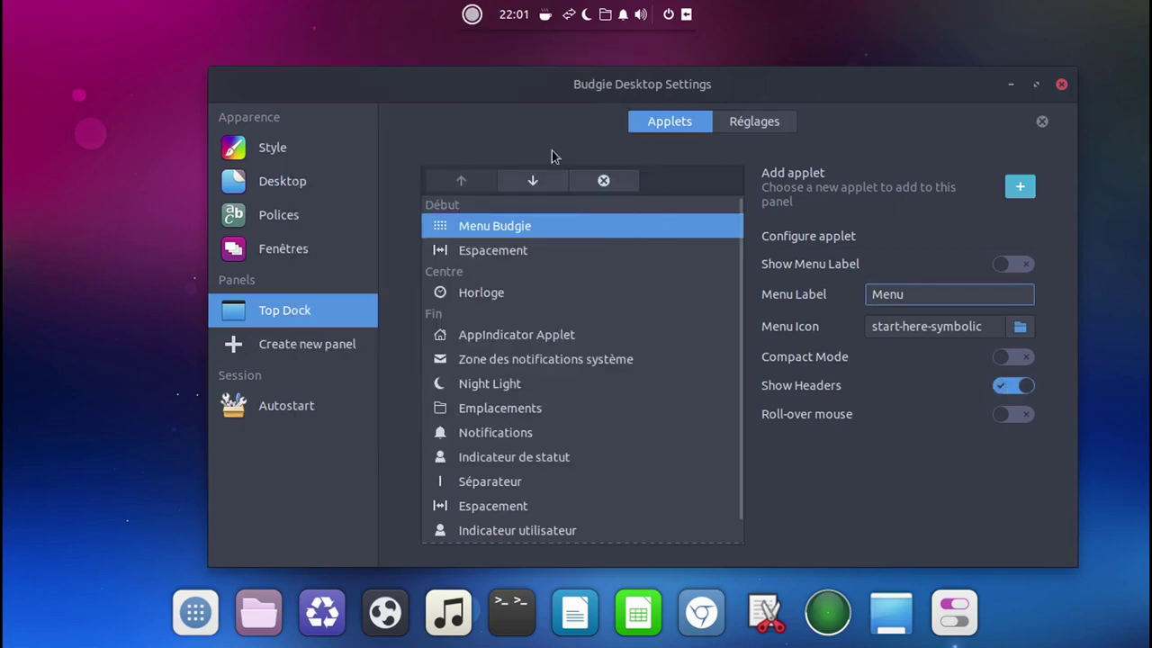
pyautogui.click(471, 14)
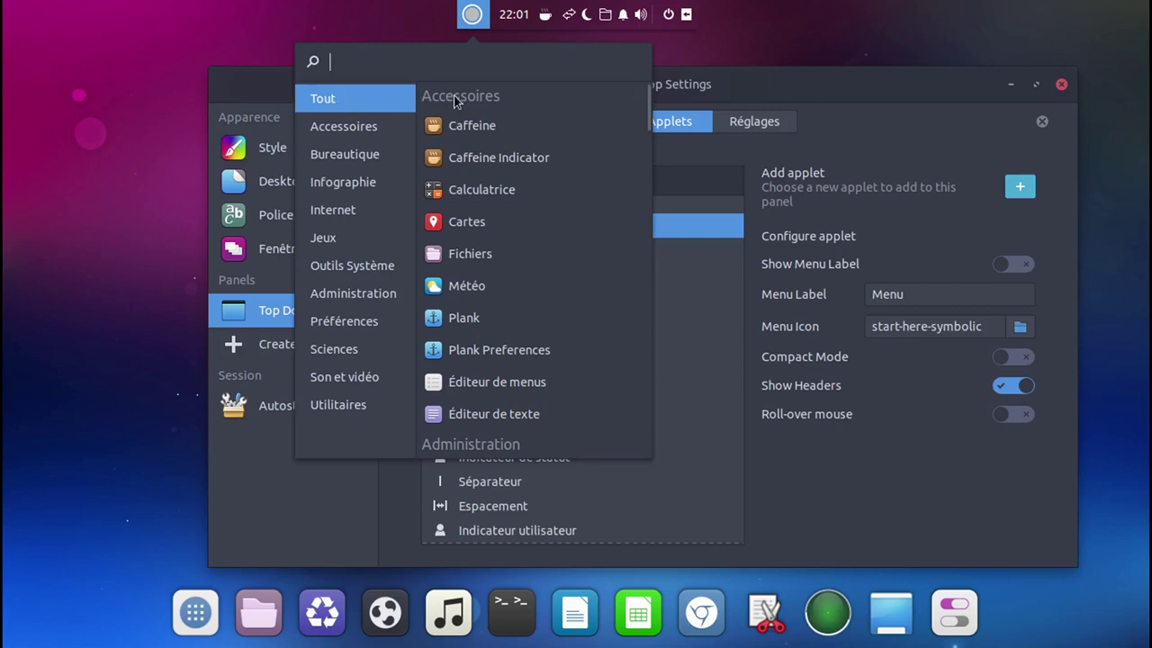
pyautogui.scroll(-4, 568, 186)
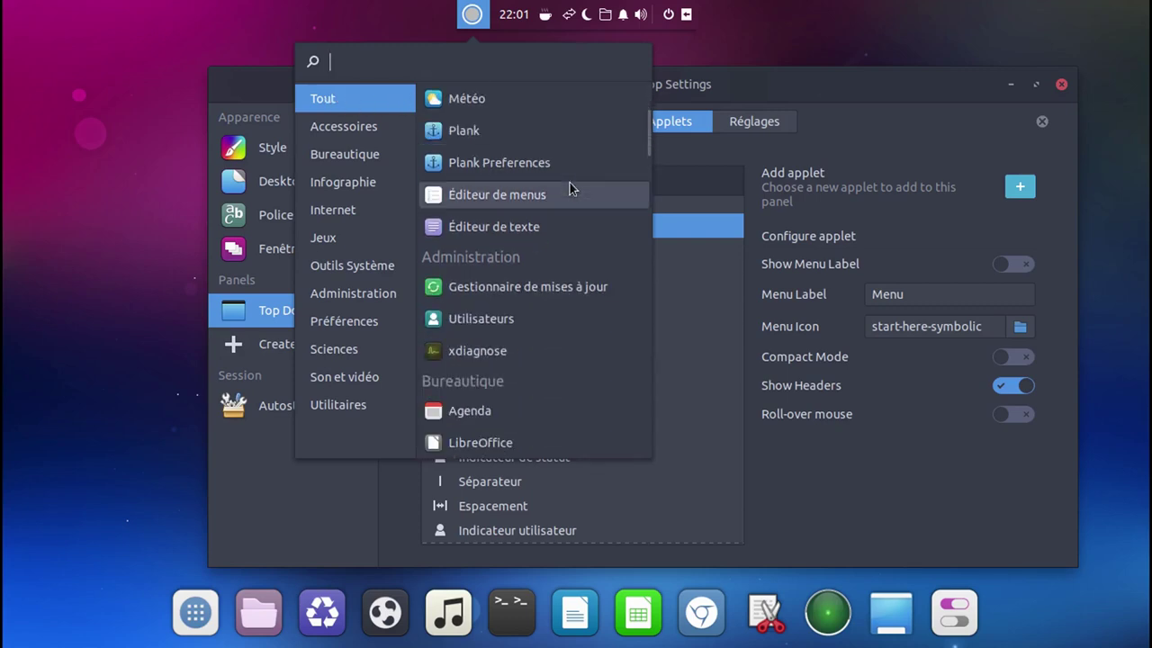
pyautogui.scroll(-5, 517, 245)
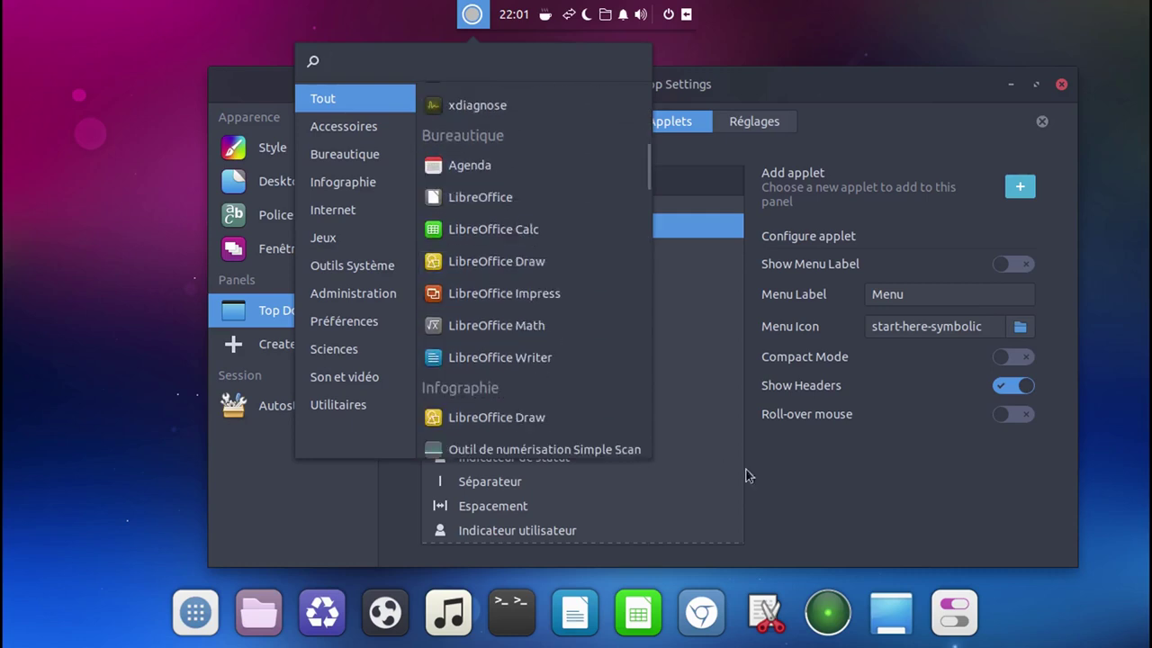
pyautogui.click(843, 481)
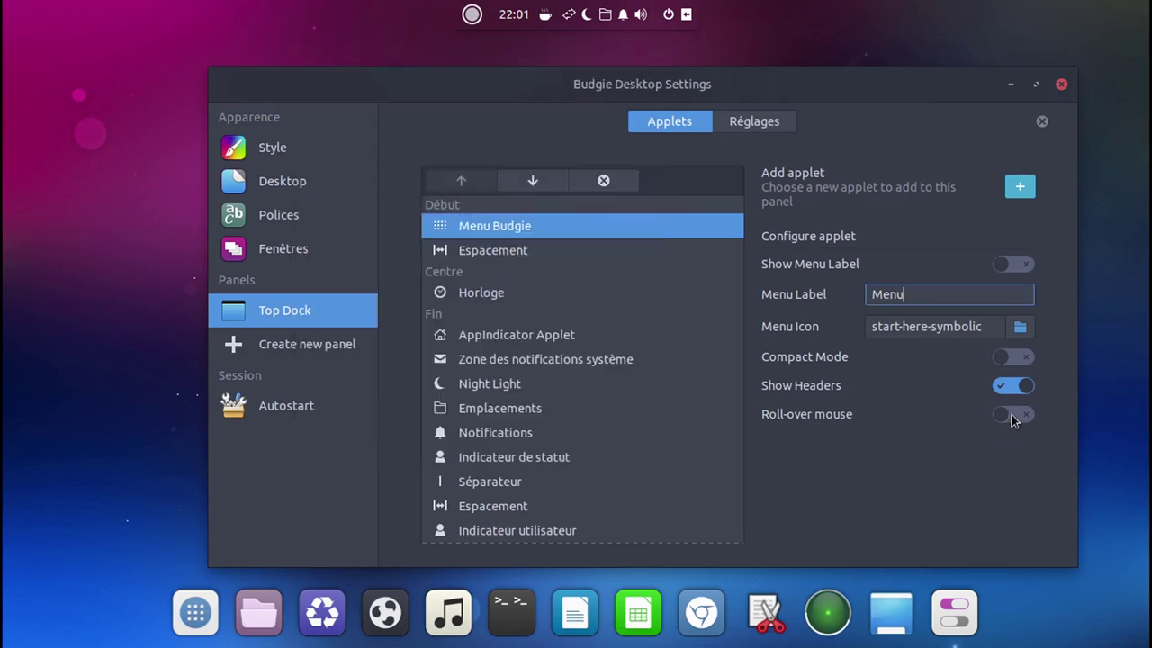
# - Enable Roll-over mouse for the Budgie menu, test how the menu and its categories open, and close the menu
pyautogui.click(1011, 414)
pyautogui.moveTo(472, 13)
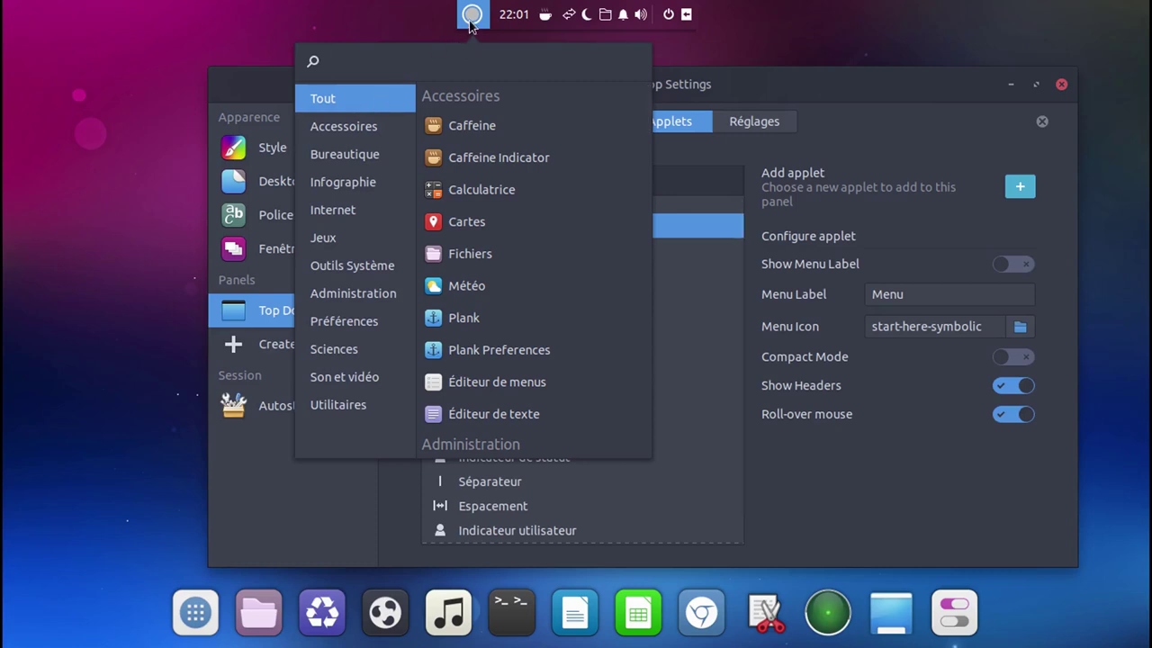
pyautogui.click(472, 14)
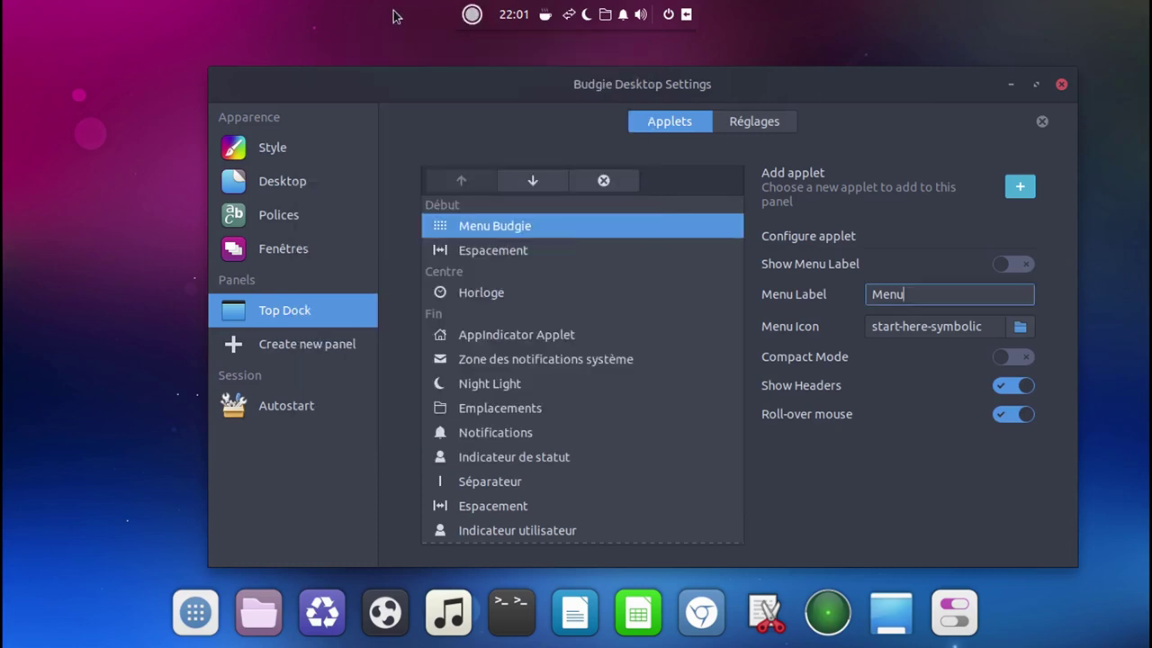
pyautogui.click(472, 14)
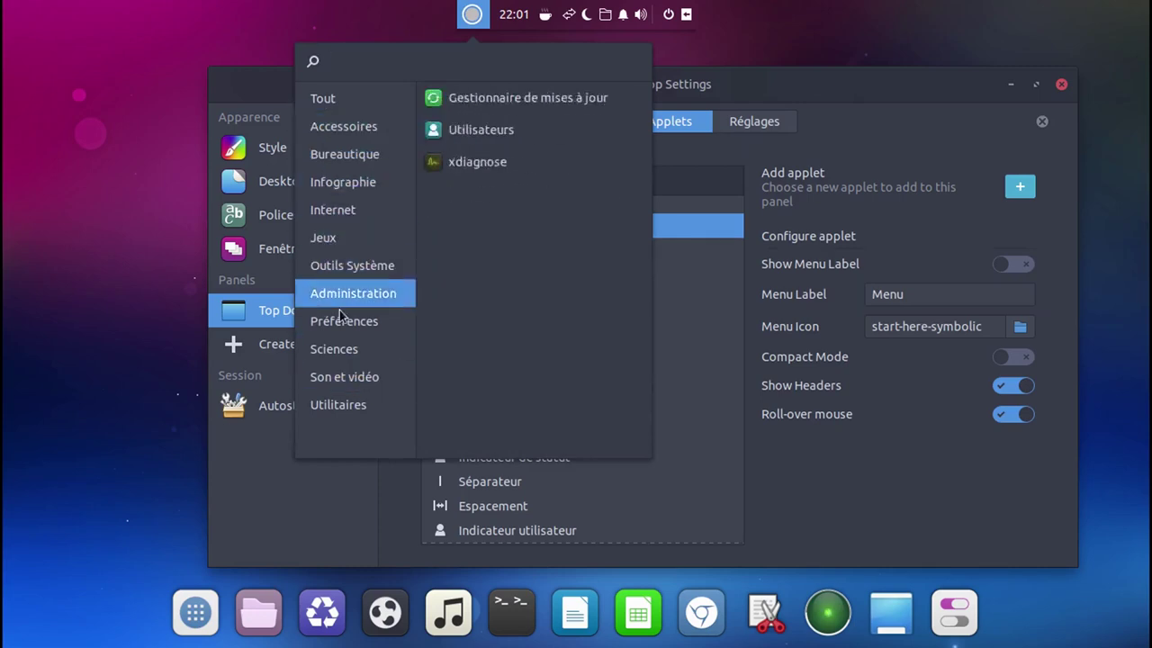
pyautogui.click(133, 195)
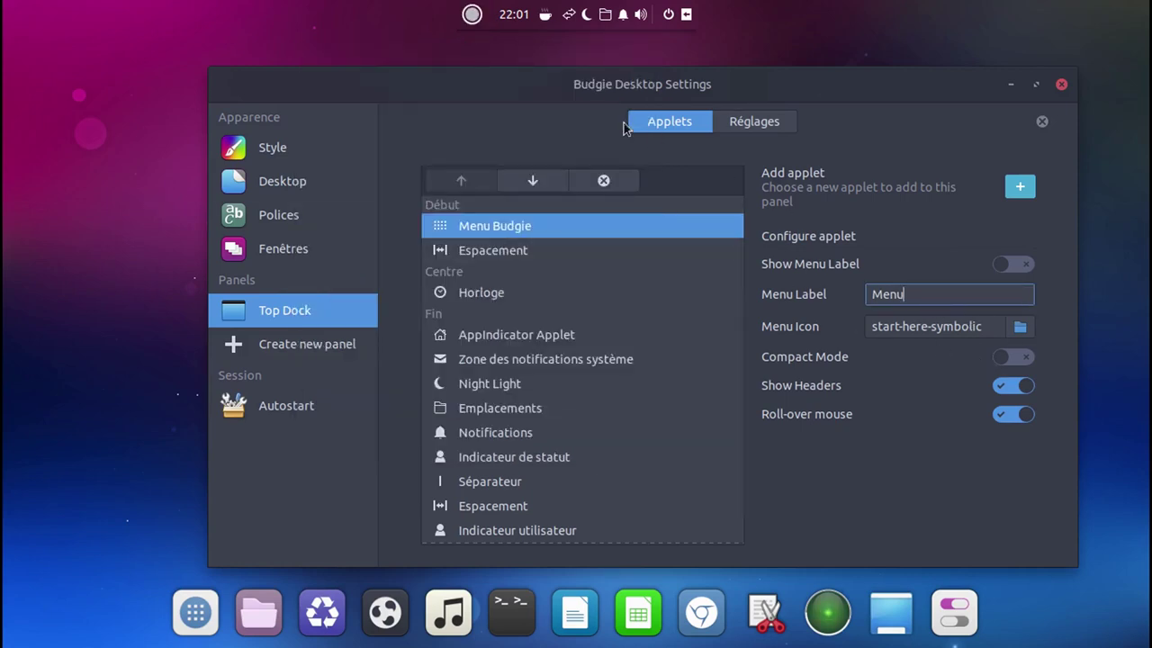
# - Close Budgie Desktop Settings and launch Calculatrice from the Budgie menu's Accessoires category
pyautogui.click(1062, 86)
pyautogui.moveTo(473, 16)
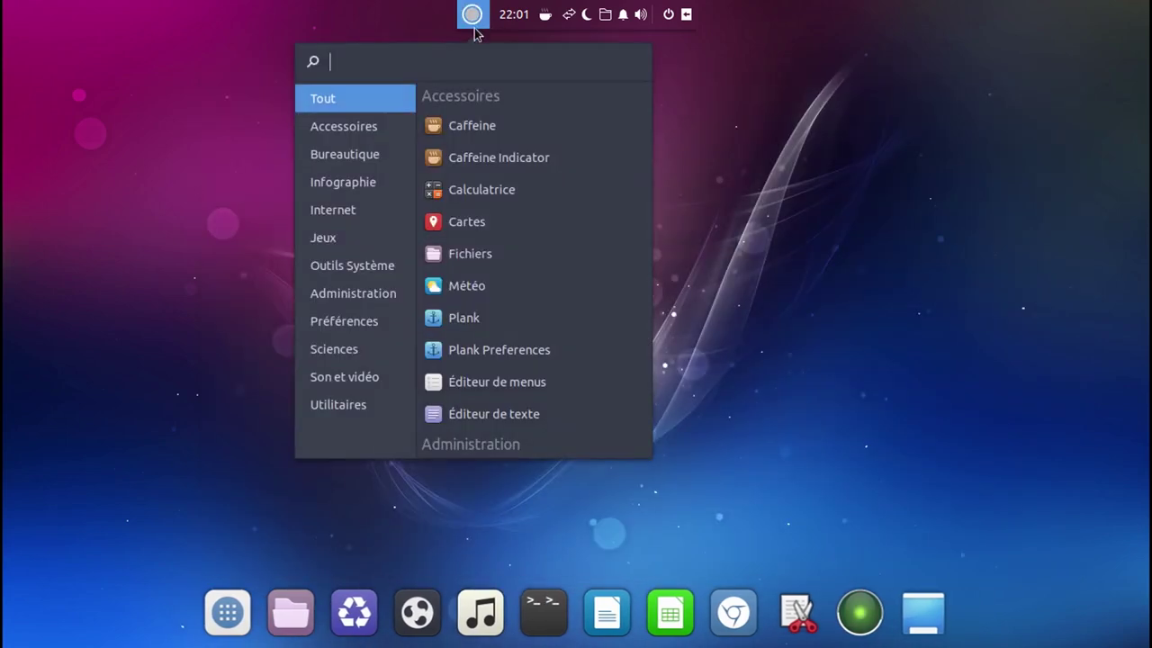
pyautogui.click(381, 126)
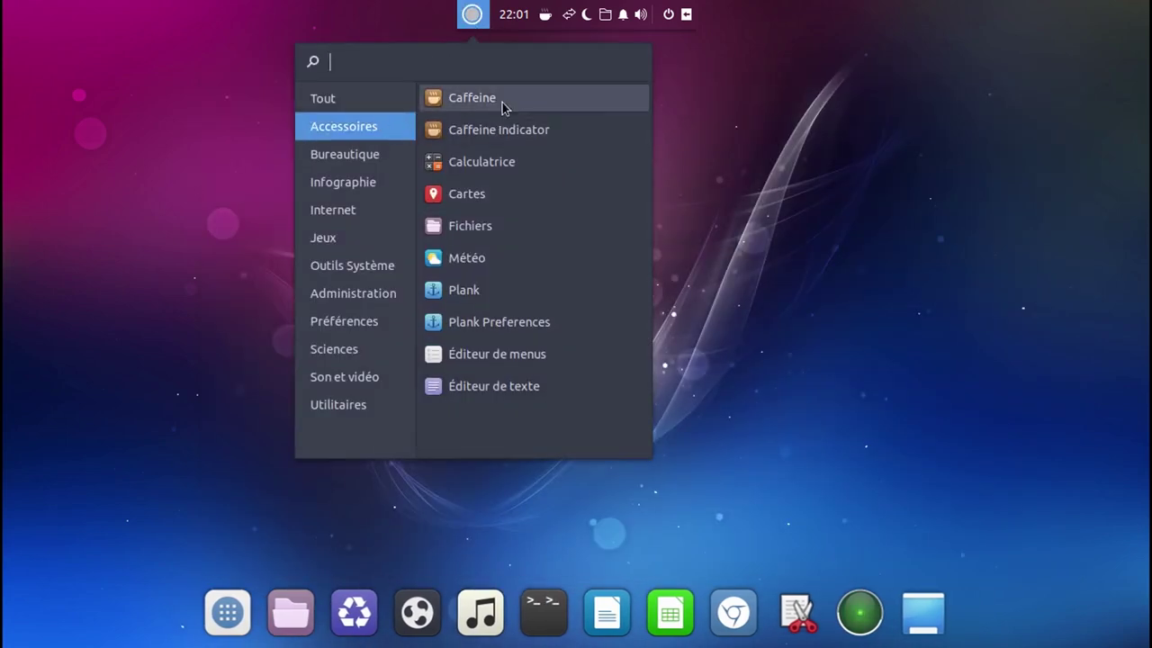
pyautogui.click(509, 173)
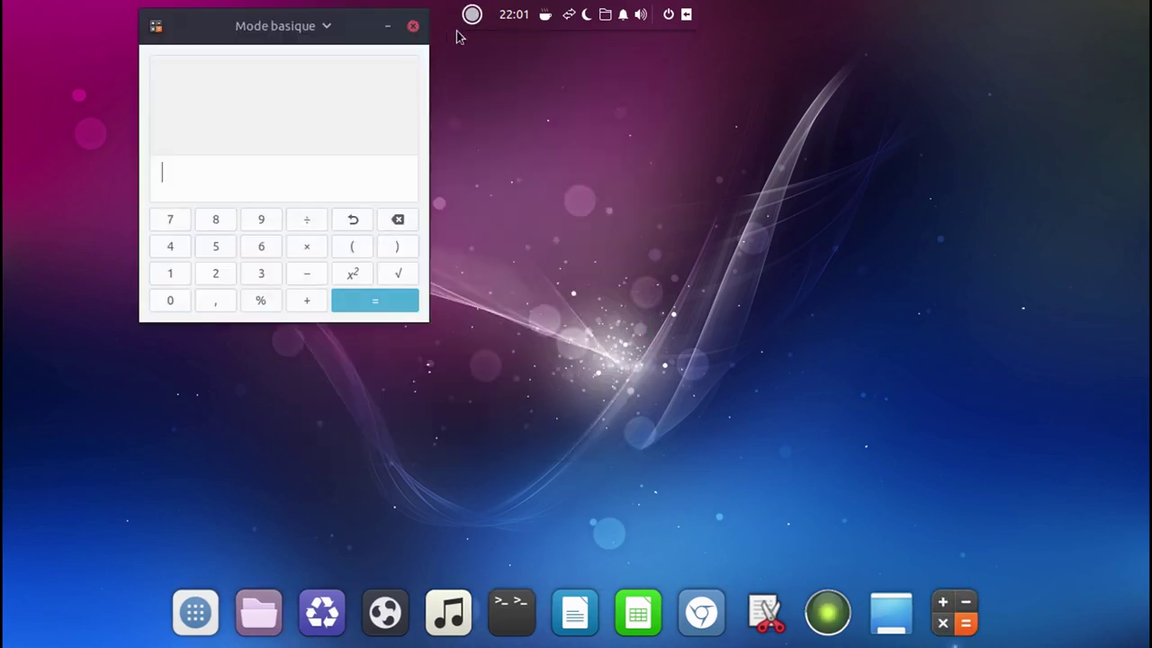
# - Launch the Cartes application from the Budgie menu's Accessoires category
pyautogui.moveTo(470, 18)
pyautogui.click(382, 126)
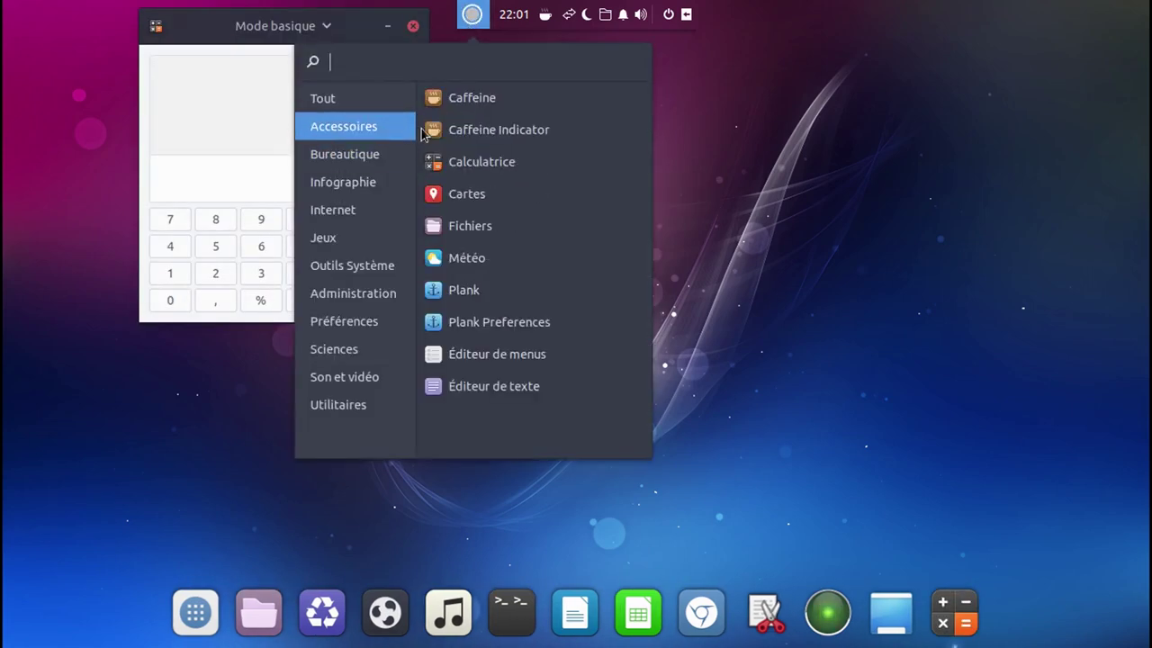
pyautogui.click(529, 190)
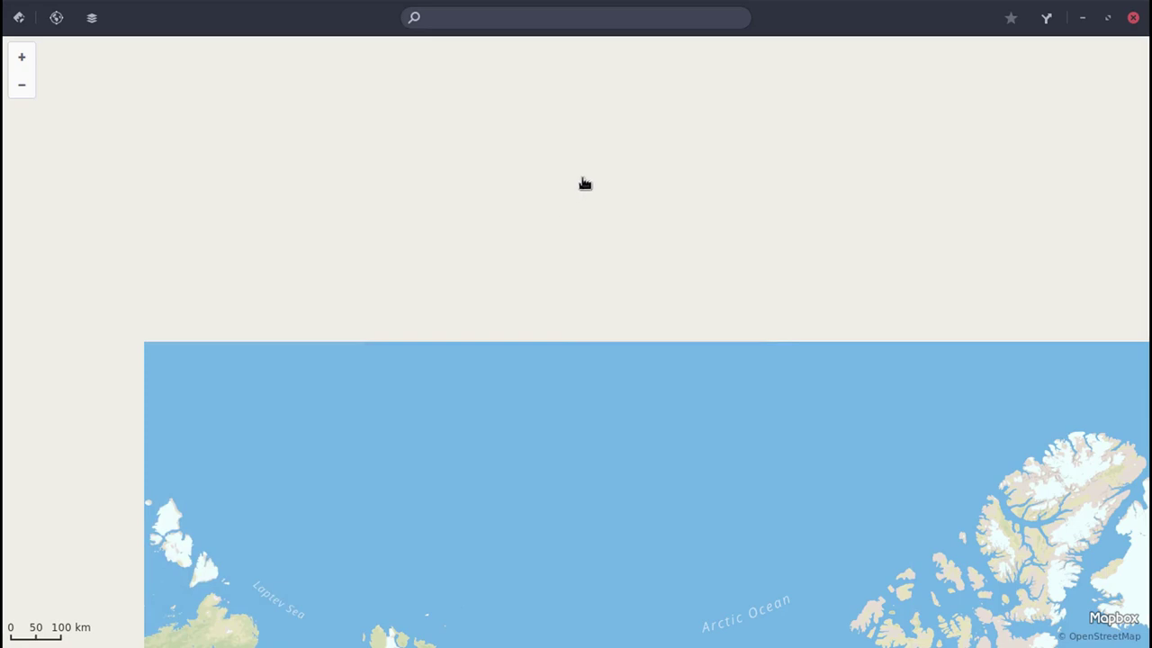
# - Search the map for "bruxelles", go to the Bruxelles-Capitale result, and switch the map to the aerial imagery layer
pyautogui.click(569, 17)
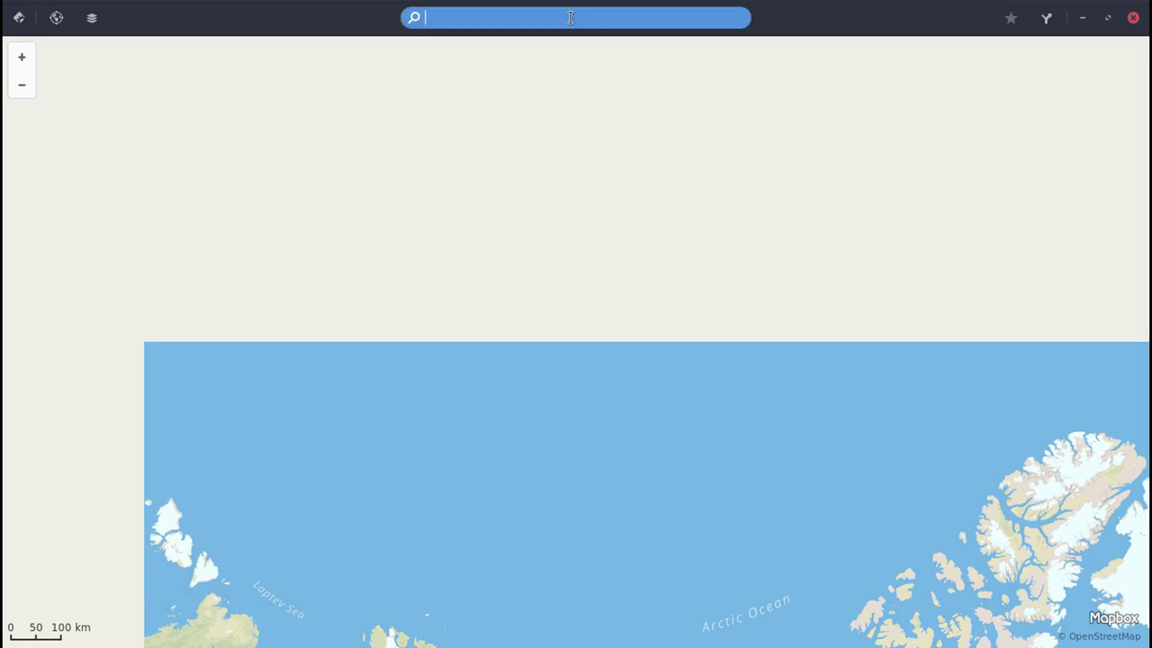
pyautogui.write('bruxelles')
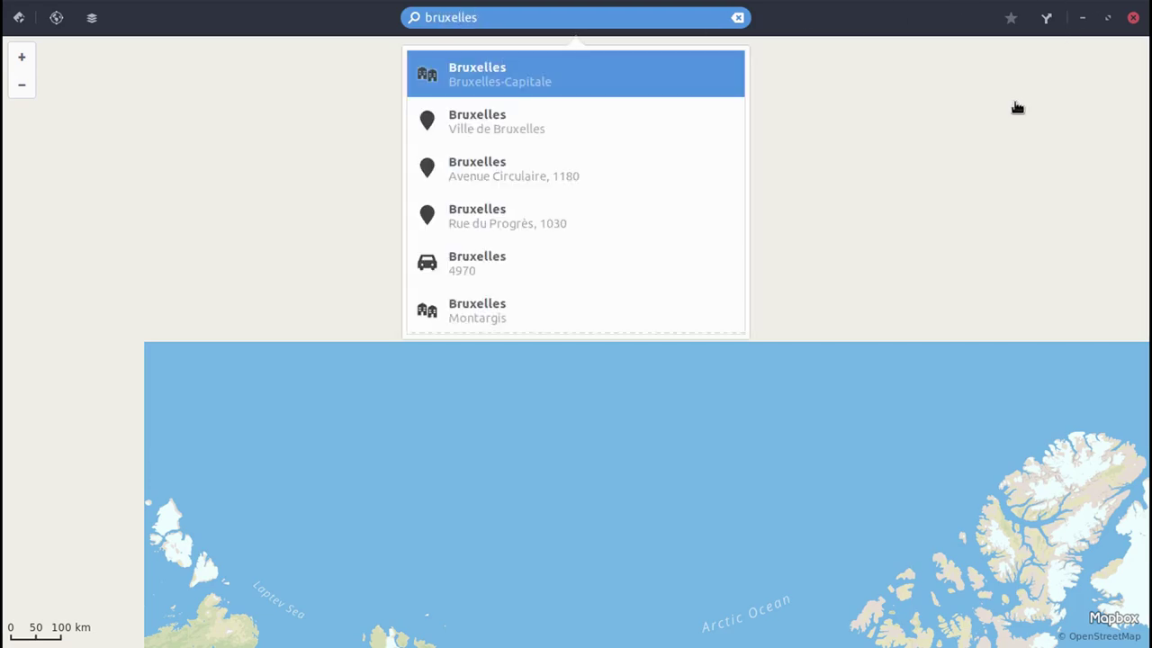
pyautogui.click(498, 83)
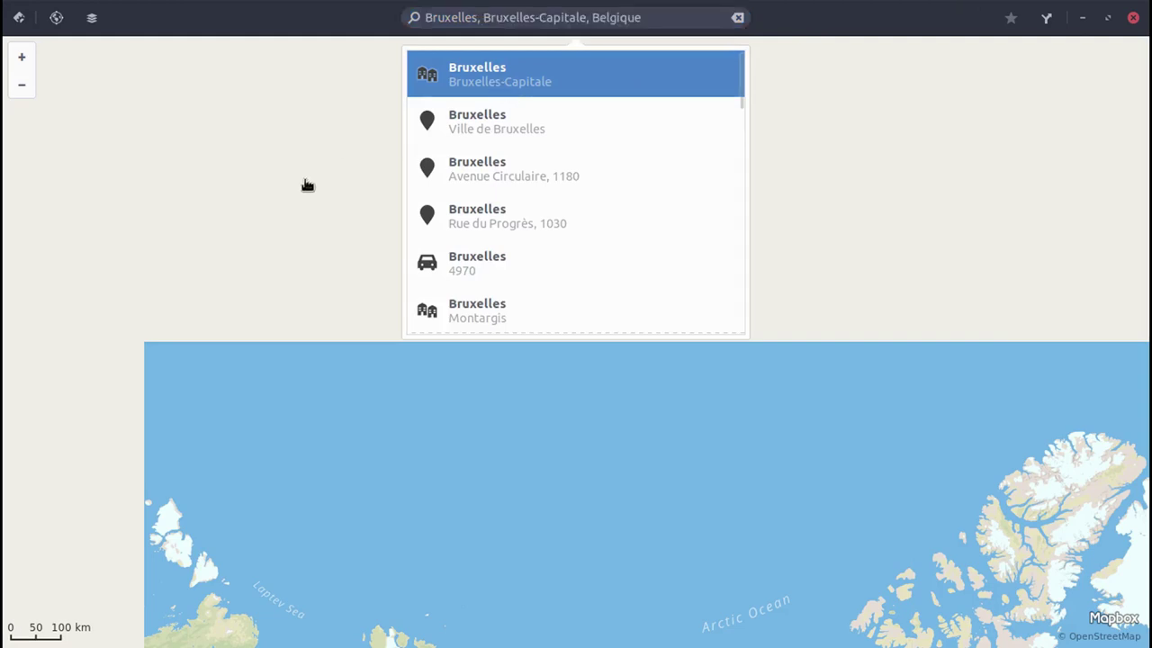
pyautogui.click(478, 72)
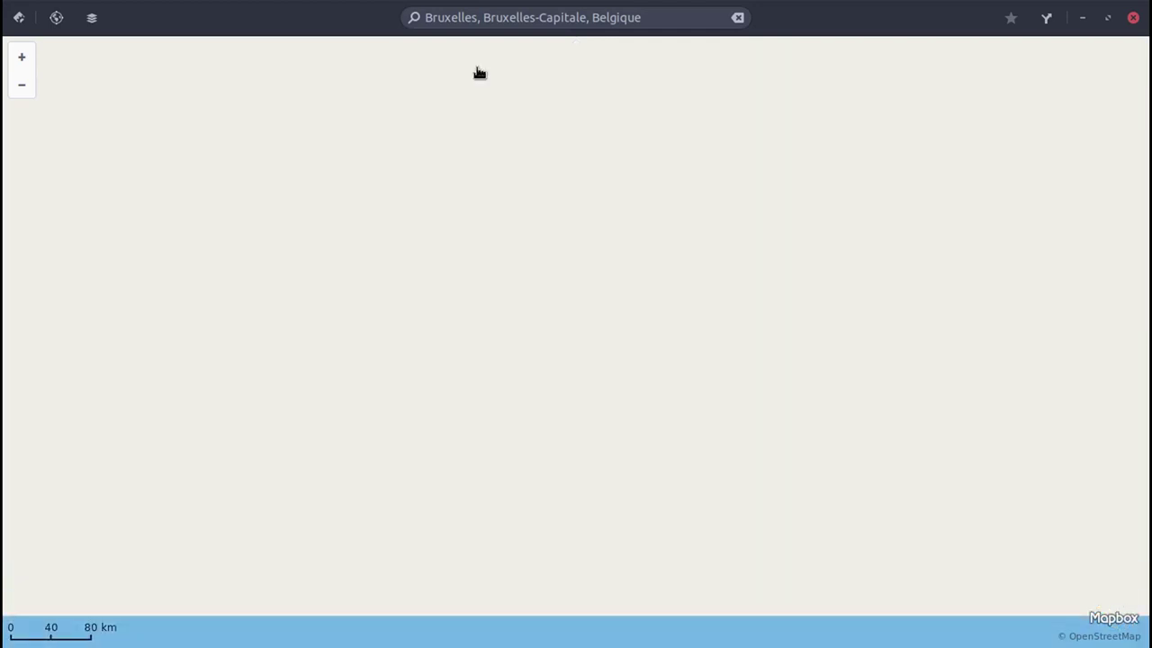
pyautogui.click(91, 18)
pyautogui.click(118, 151)
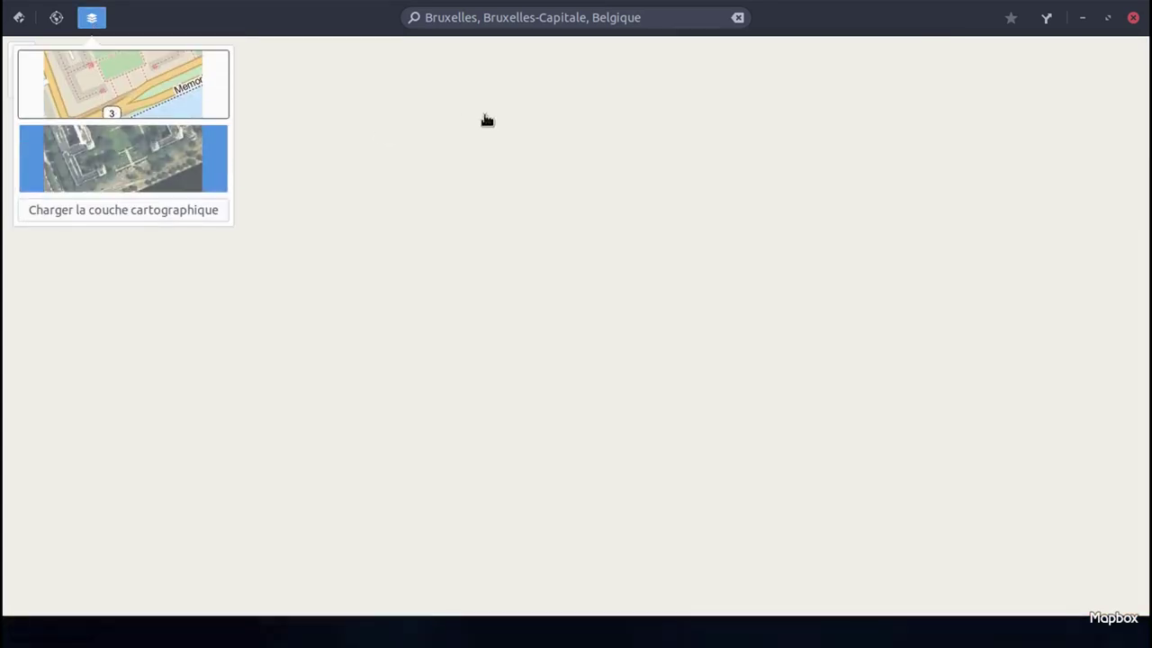
# - Restore the maximized Cartes window to a smaller size and close the application
pyautogui.moveTo(838, 27); pyautogui.dragTo(883, 69)
pyautogui.click(1042, 65)
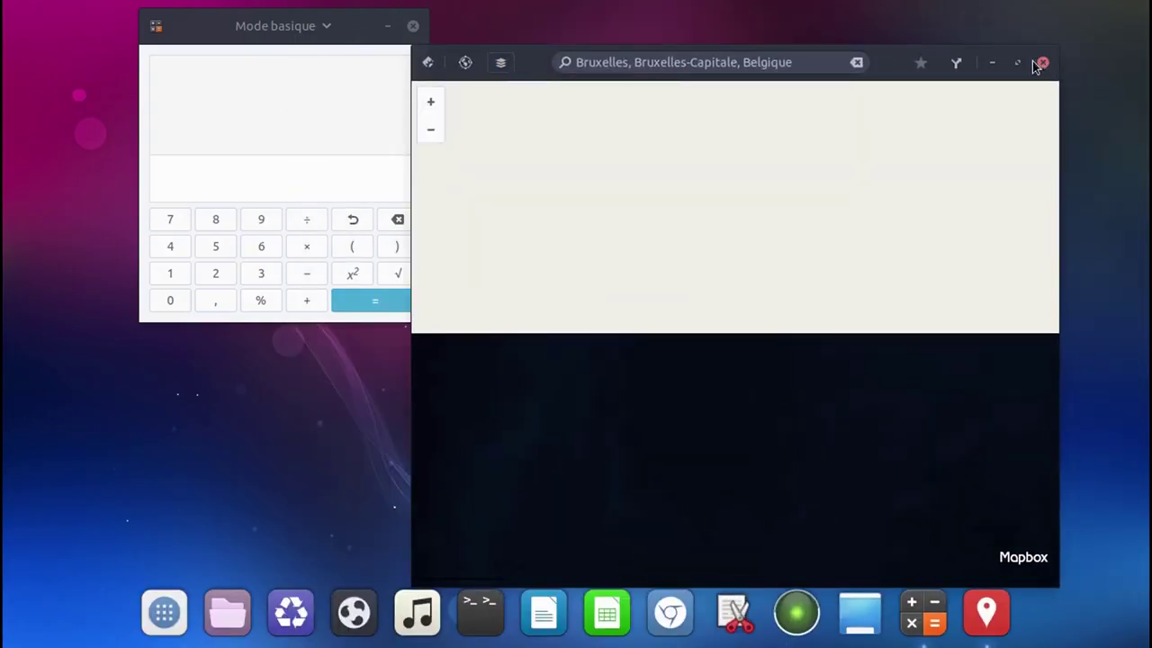
pyautogui.click(1042, 65)
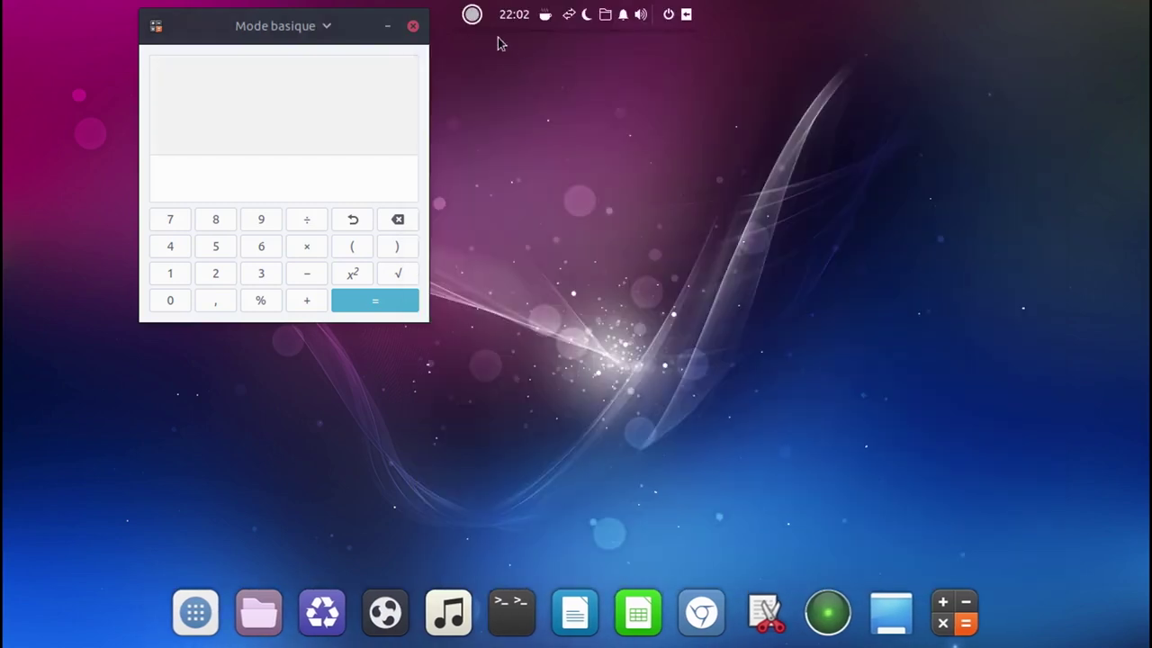
# - Launch Fichiers from the Budgie menu's Accessoires category and move its window slightly upward
pyautogui.click(472, 14)
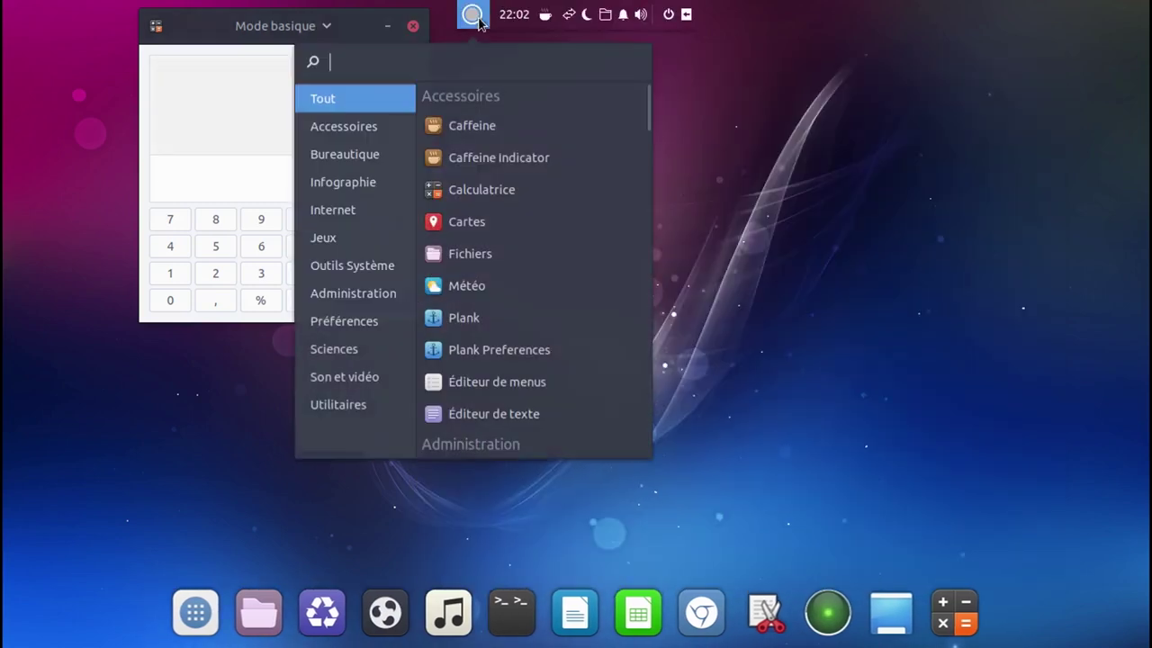
pyautogui.click(481, 256)
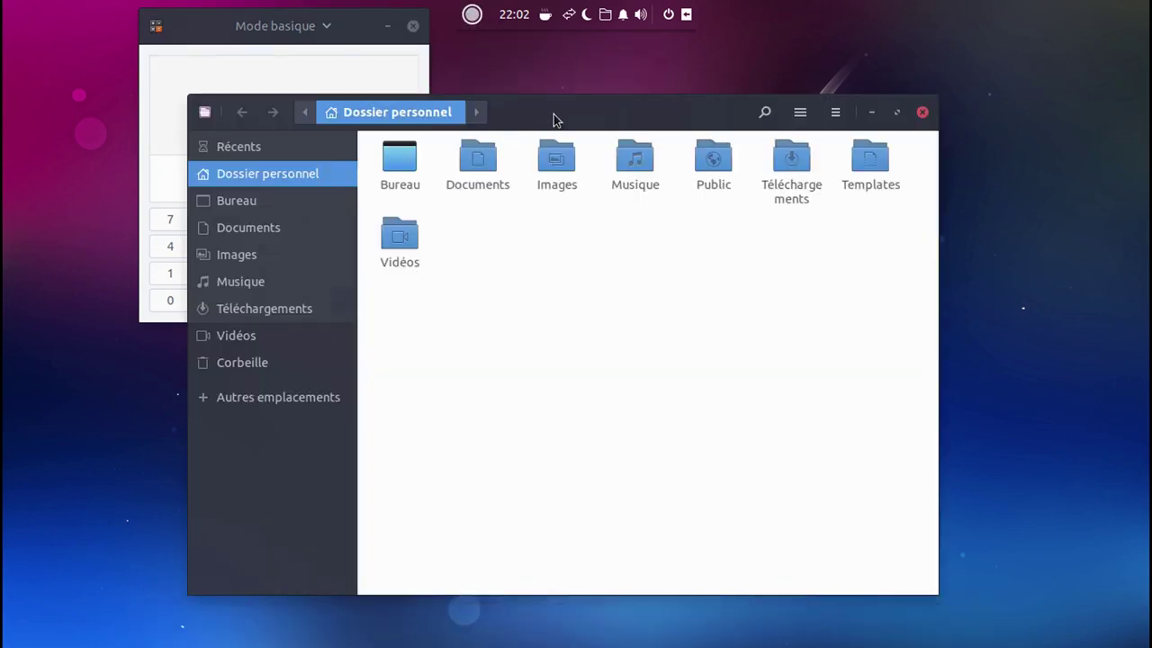
pyautogui.moveTo(553, 116); pyautogui.dragTo(568, 93)
# - Look through the Fichiers view and application options, view its À propos information, and close that dialog
pyautogui.click(851, 87)
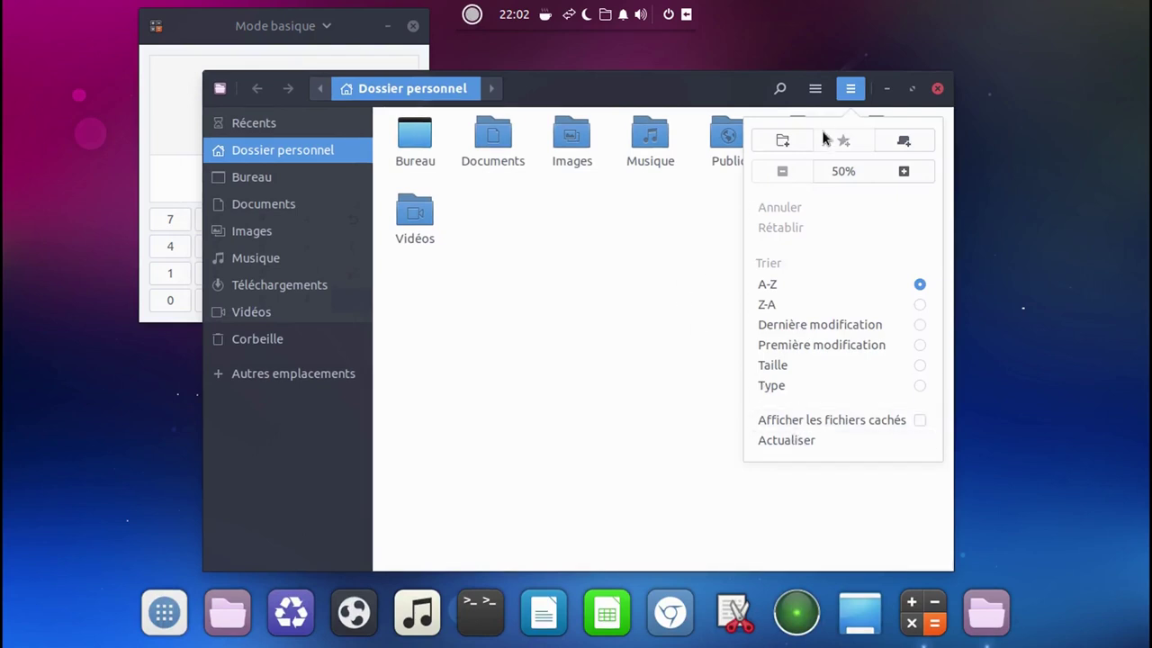
pyautogui.click(814, 90)
pyautogui.click(220, 89)
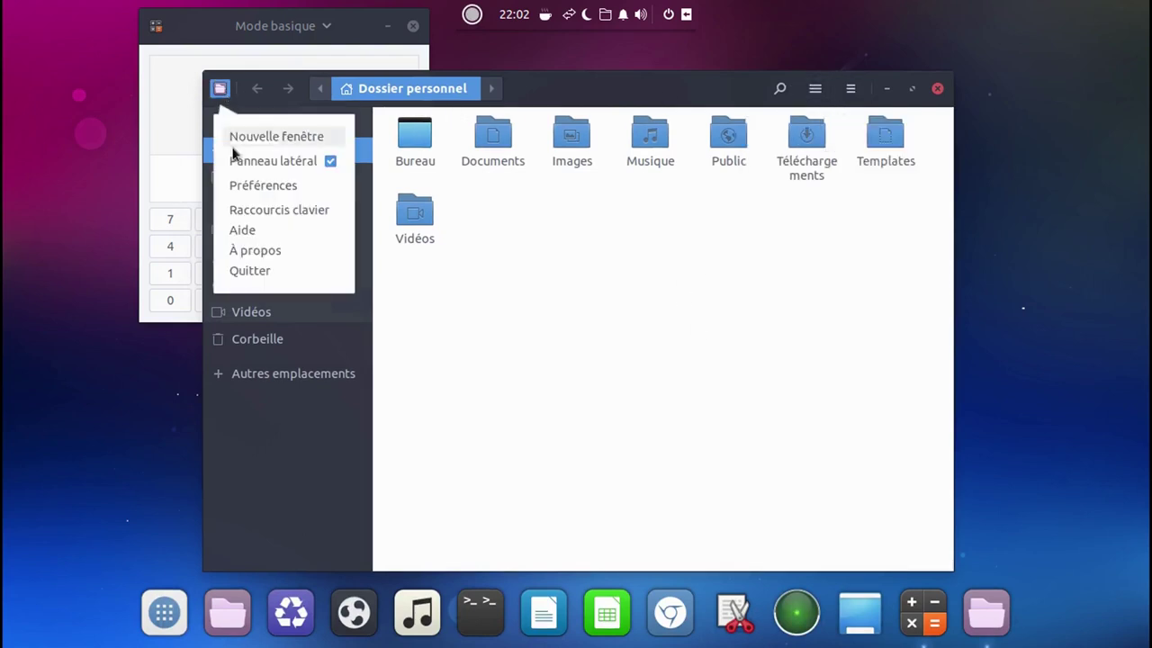
pyautogui.click(262, 250)
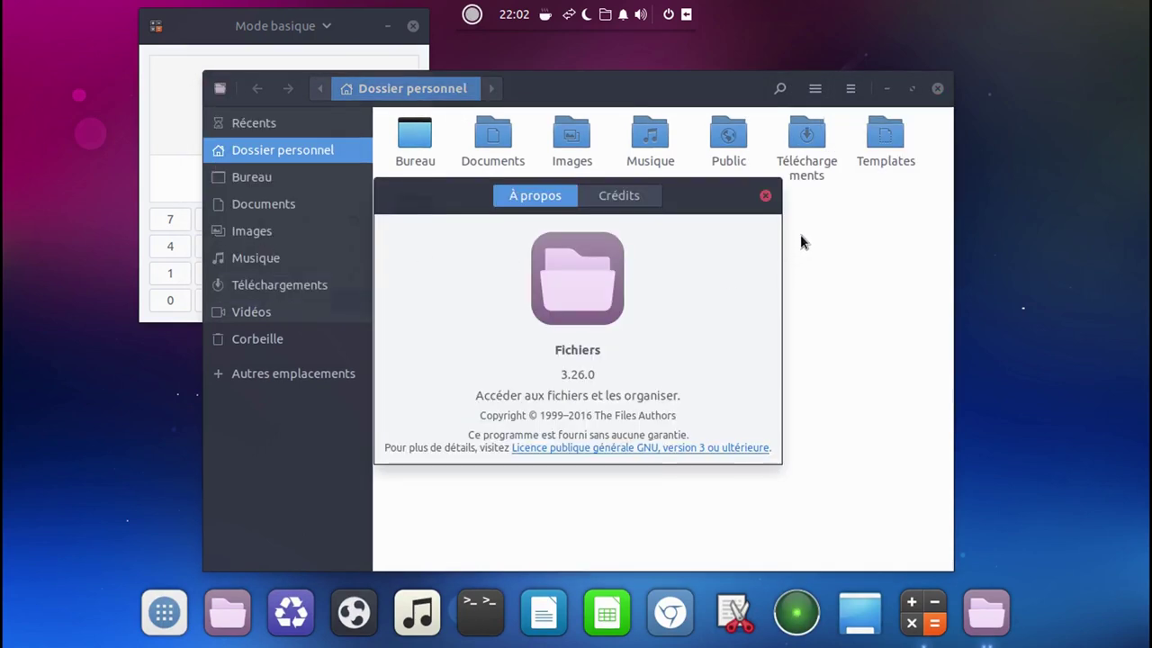
pyautogui.click(765, 196)
# - Launch Météo from the Budgie menu's Accessoires category and reposition its window over the file manager
pyautogui.click(475, 16)
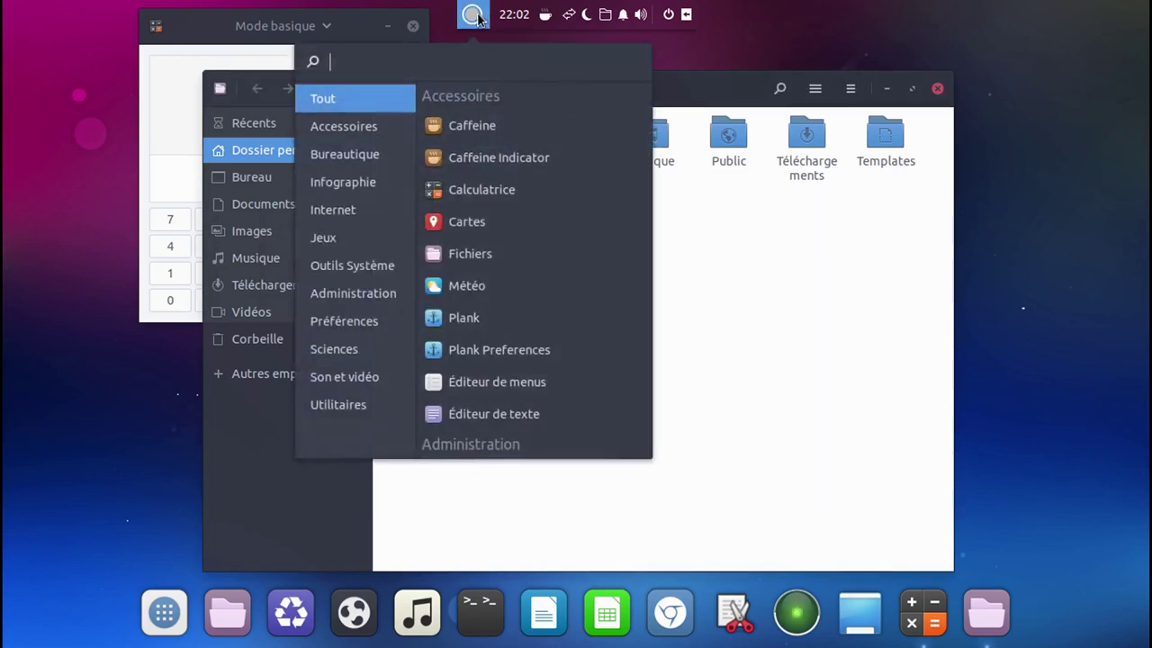
pyautogui.click(476, 290)
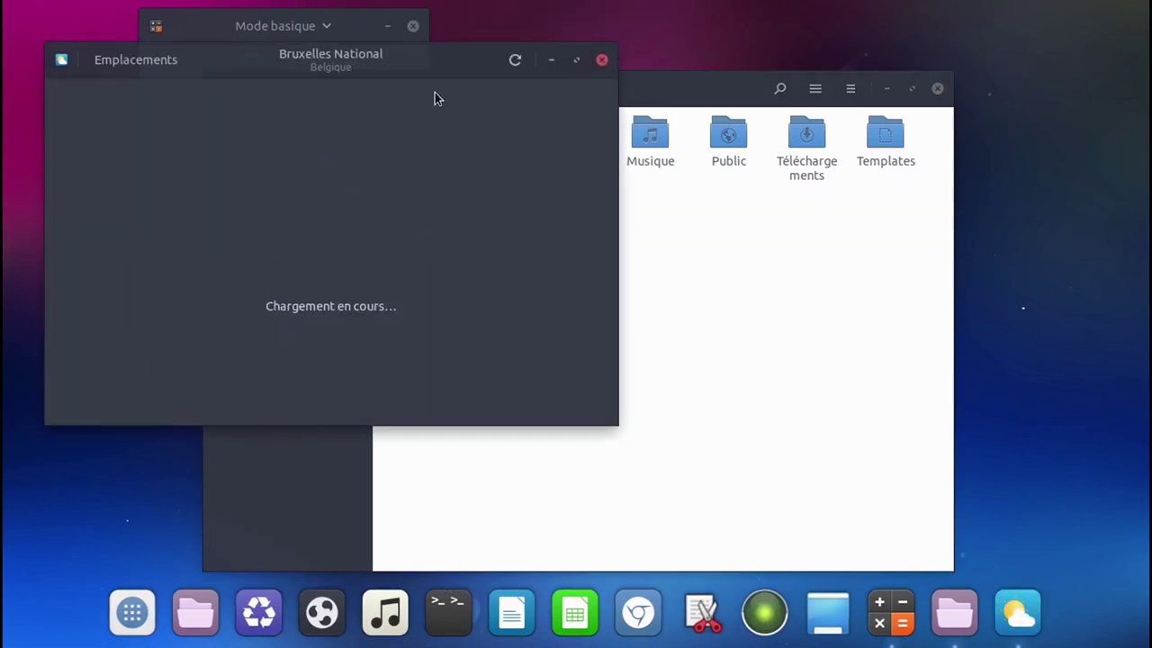
pyautogui.moveTo(442, 62); pyautogui.dragTo(472, 91)
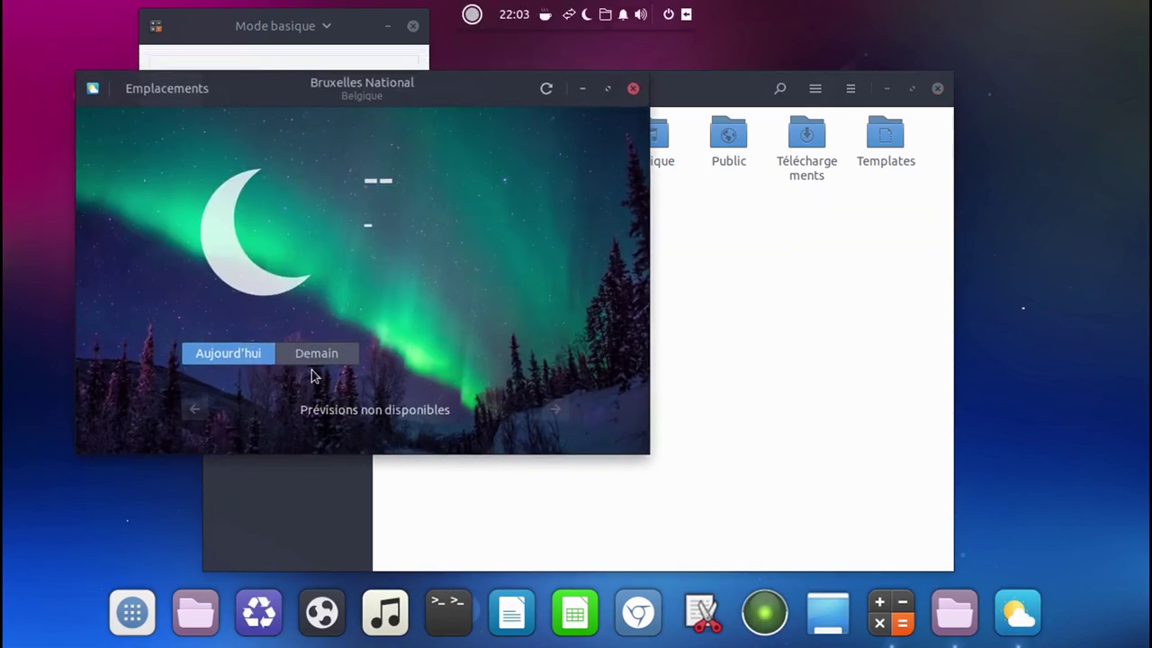
# - Check Météo's Unité de température options and refresh the Bruxelles National forecast before closing the application
pyautogui.click(94, 89)
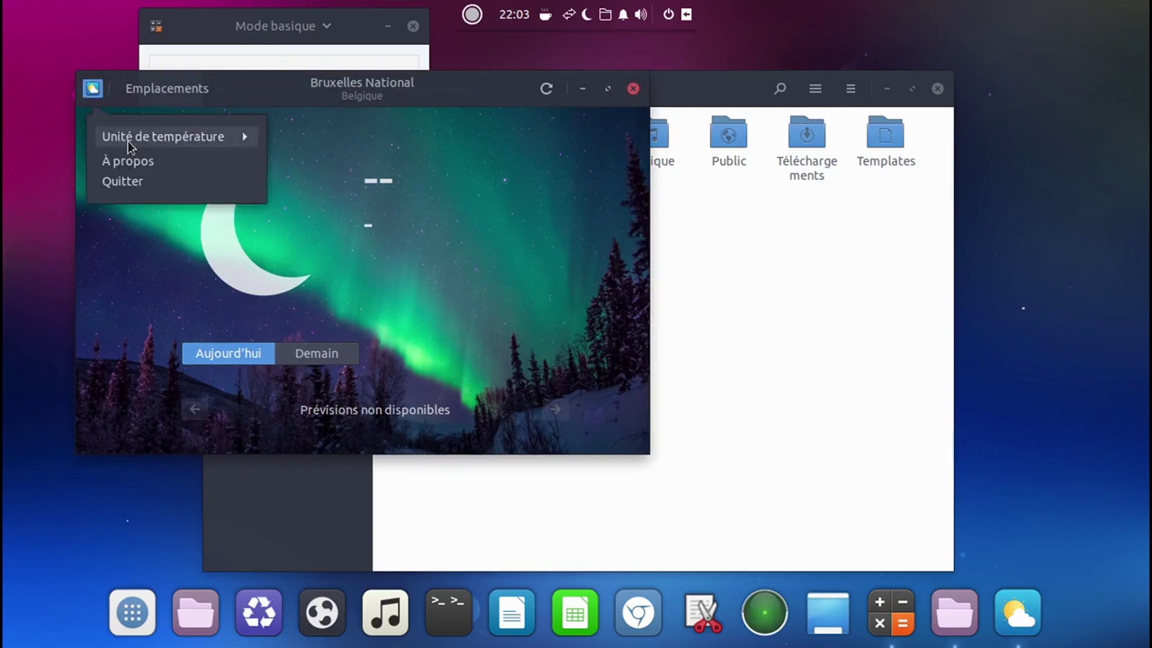
pyautogui.click(158, 142)
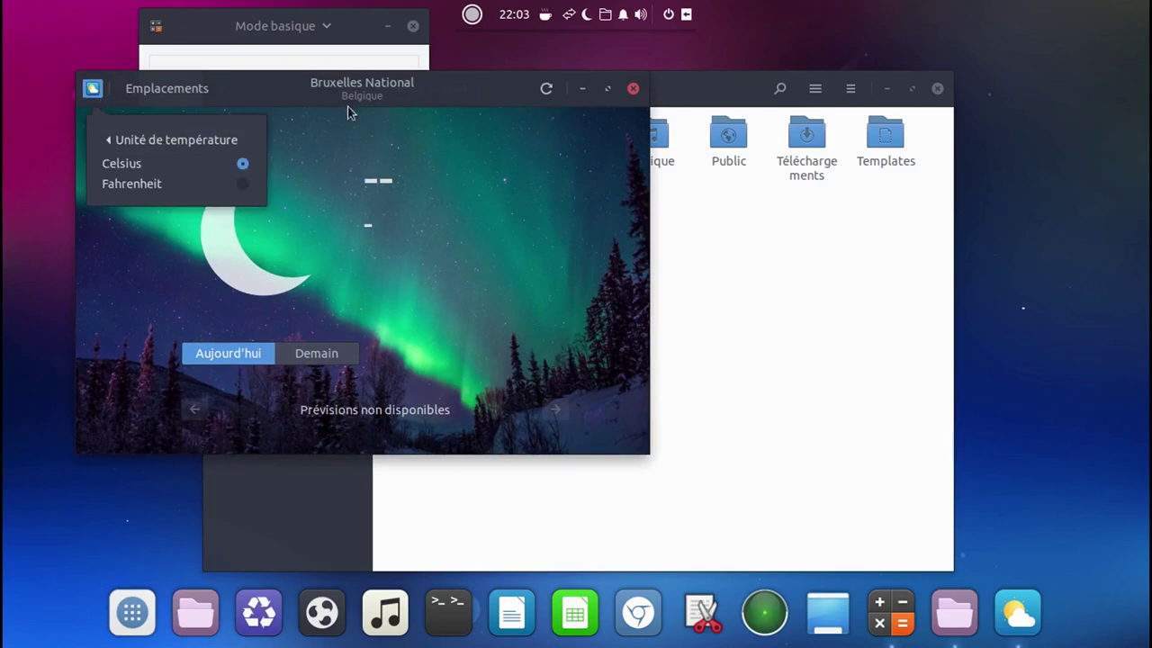
pyautogui.click(567, 115)
pyautogui.click(545, 88)
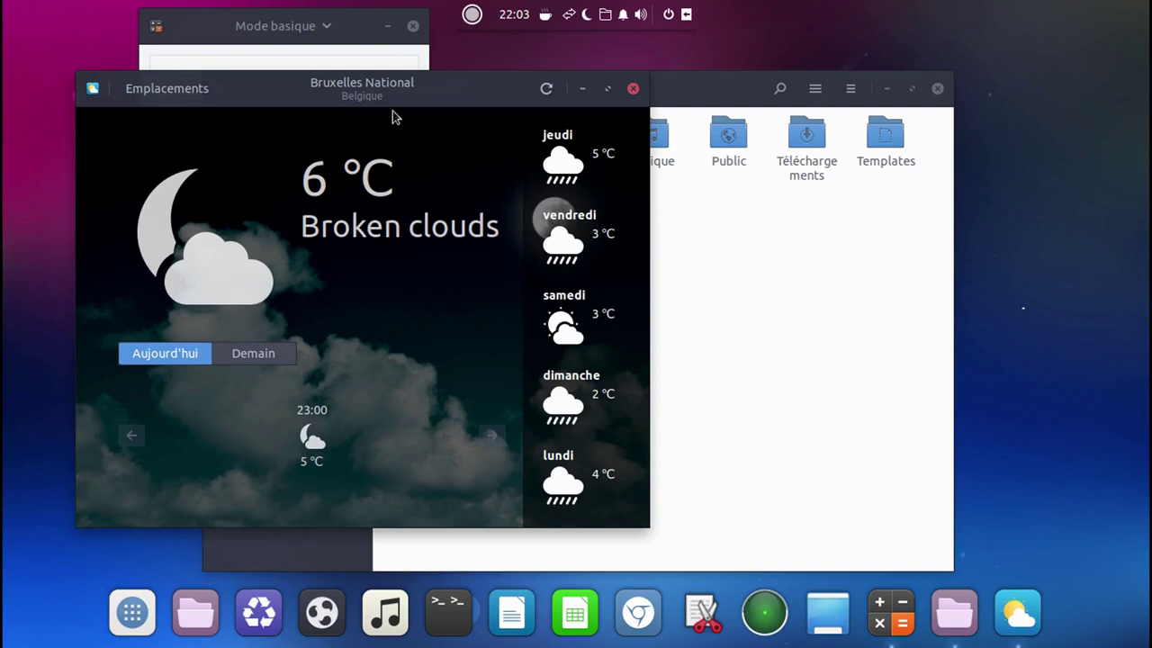
pyautogui.click(632, 92)
# - Open Éditeur de menus, enable Ne pas afficher dans le menu for Programmation, save the change, and close the editor
pyautogui.click(471, 14)
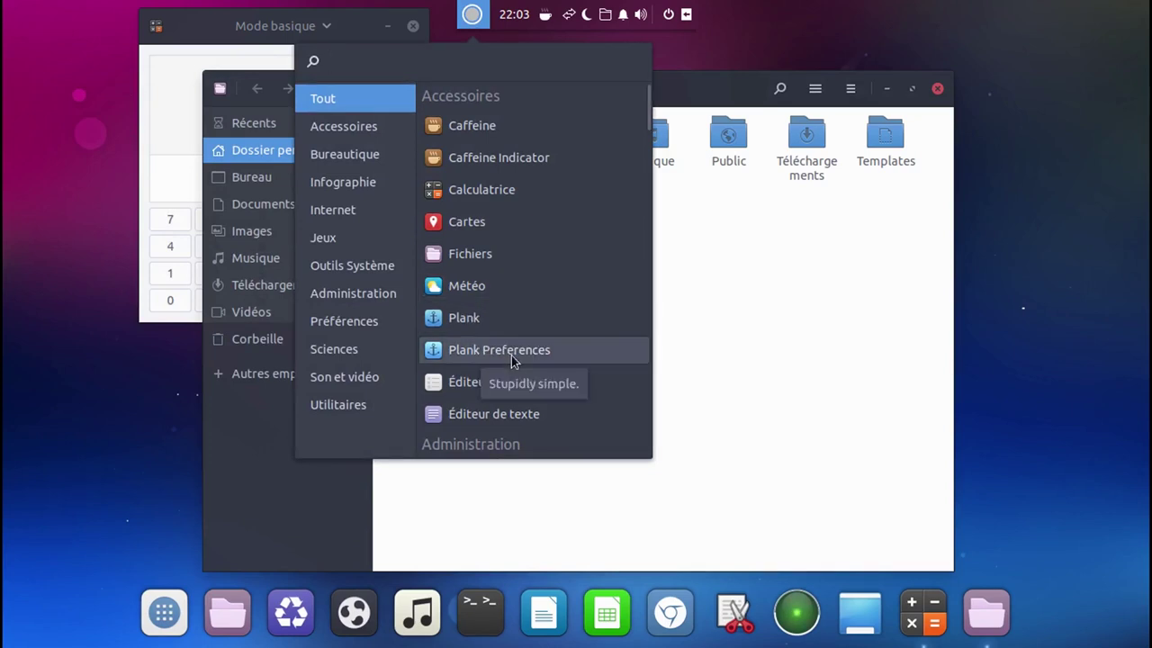
pyautogui.click(576, 387)
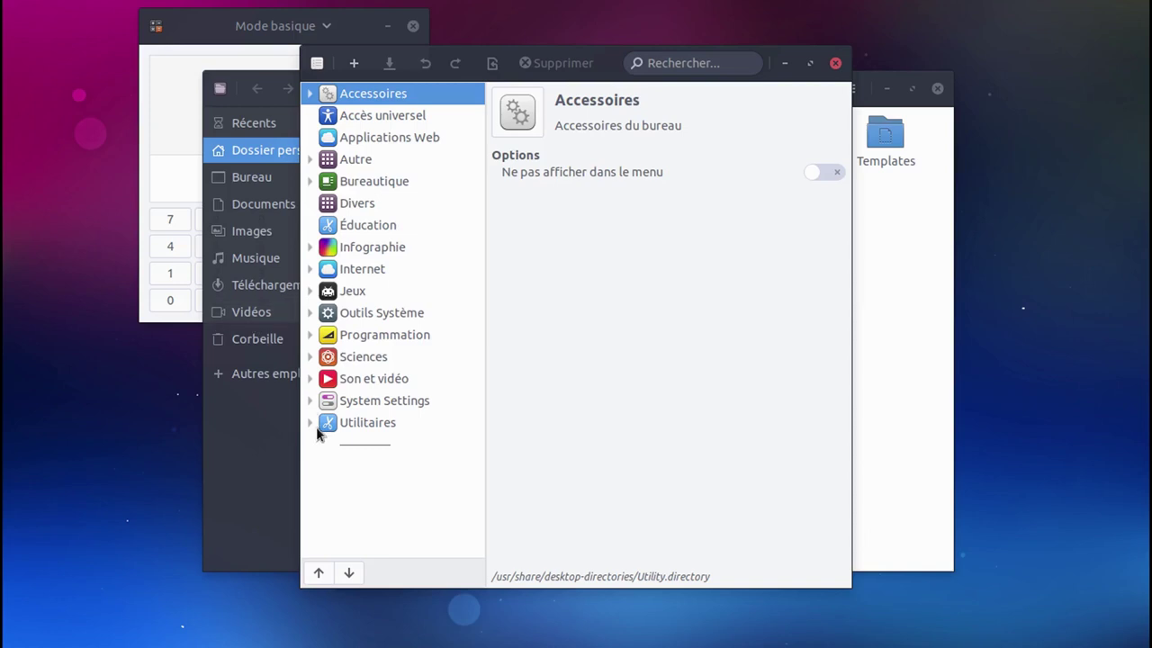
pyautogui.click(346, 335)
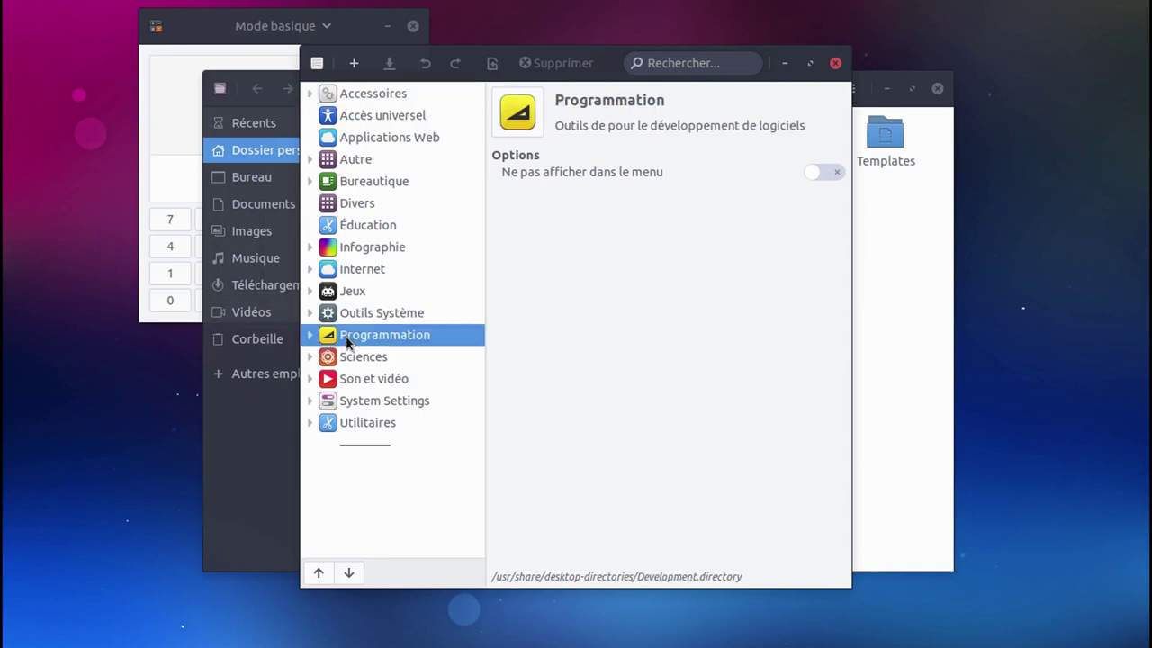
pyautogui.click(828, 173)
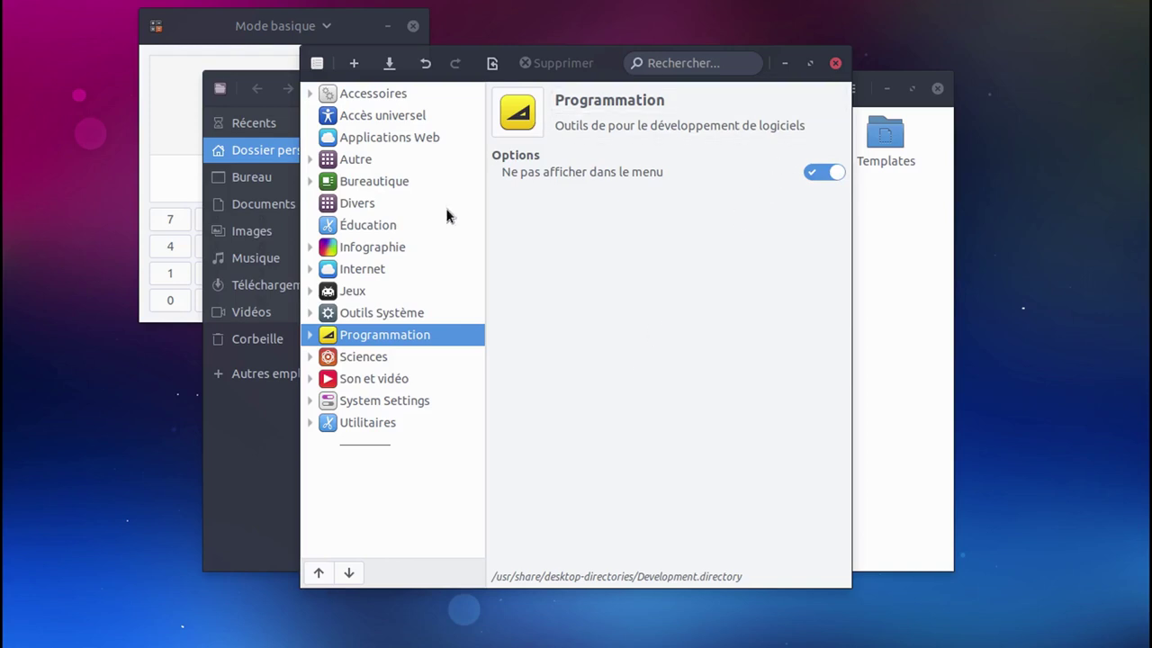
pyautogui.hotkey('ctrl', 'q')
pyautogui.click(720, 379)
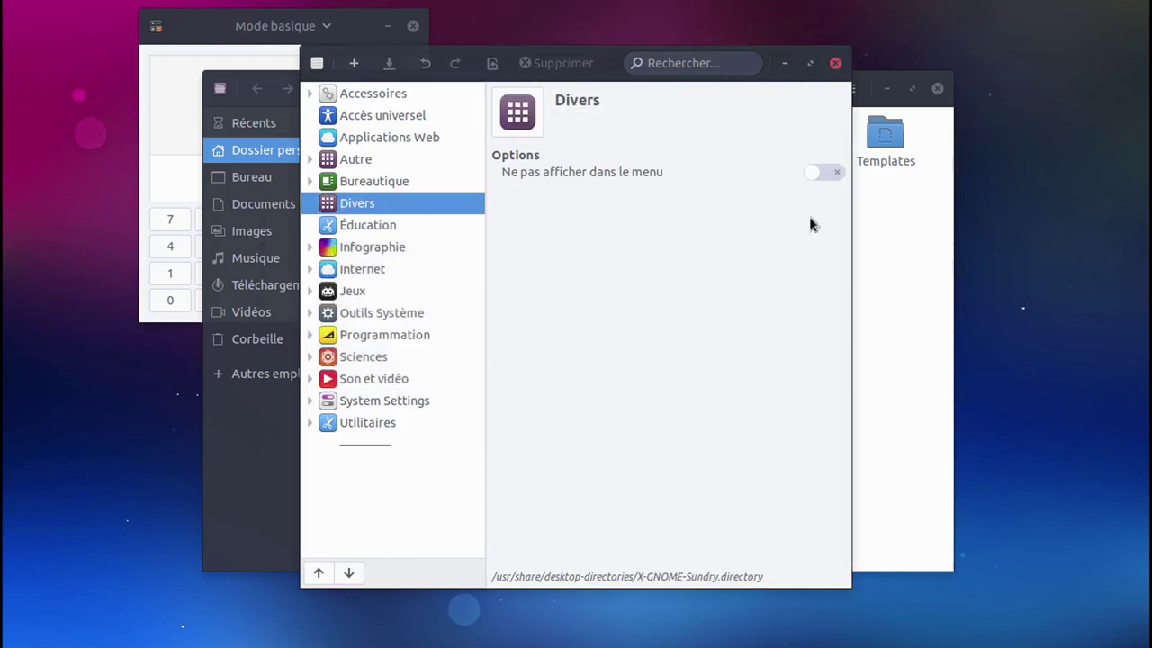
pyautogui.click(835, 65)
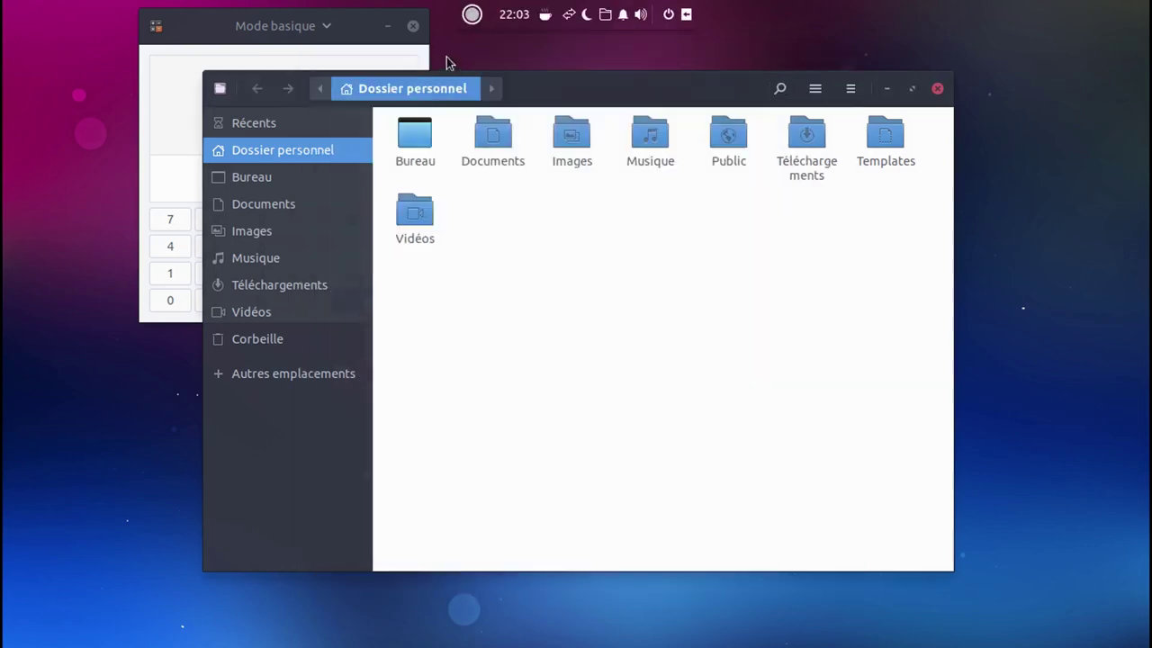
# - Review the Budgie menu's categories and reopen Éditeur de menus
pyautogui.click(472, 14)
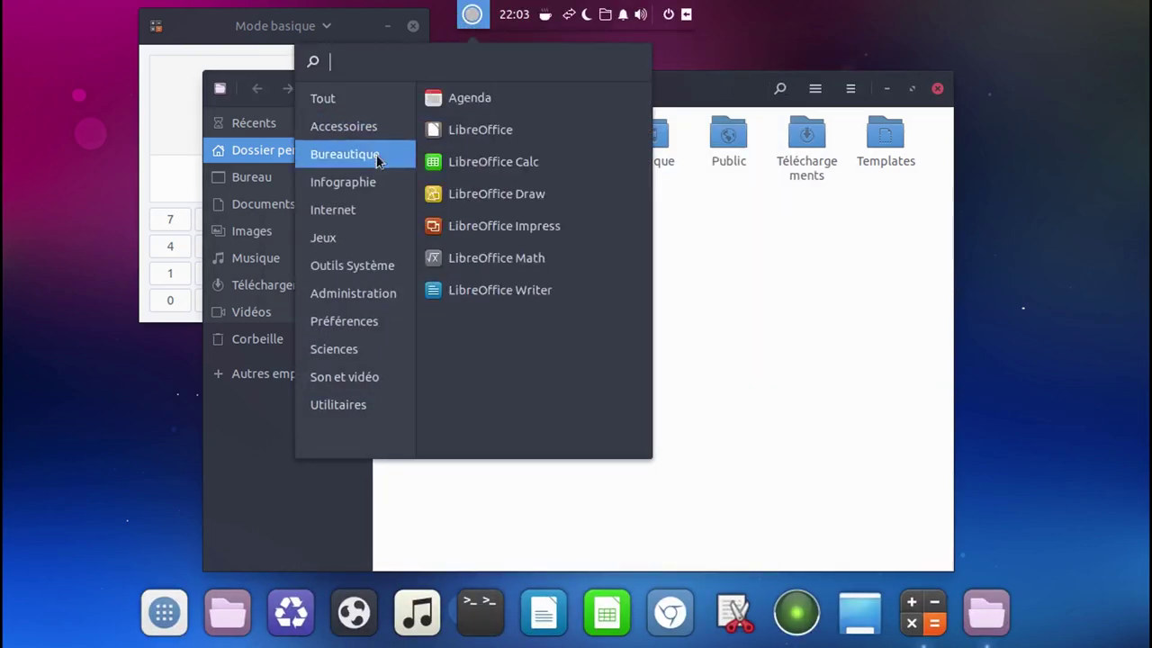
pyautogui.moveTo(344, 321)
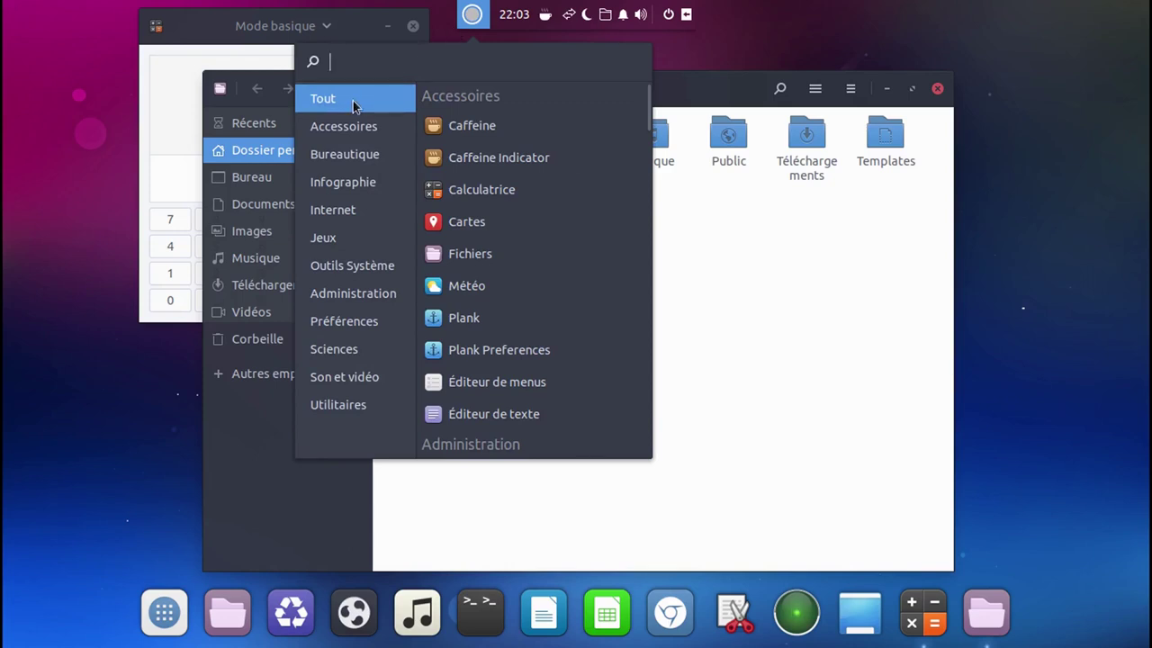
pyautogui.click(493, 383)
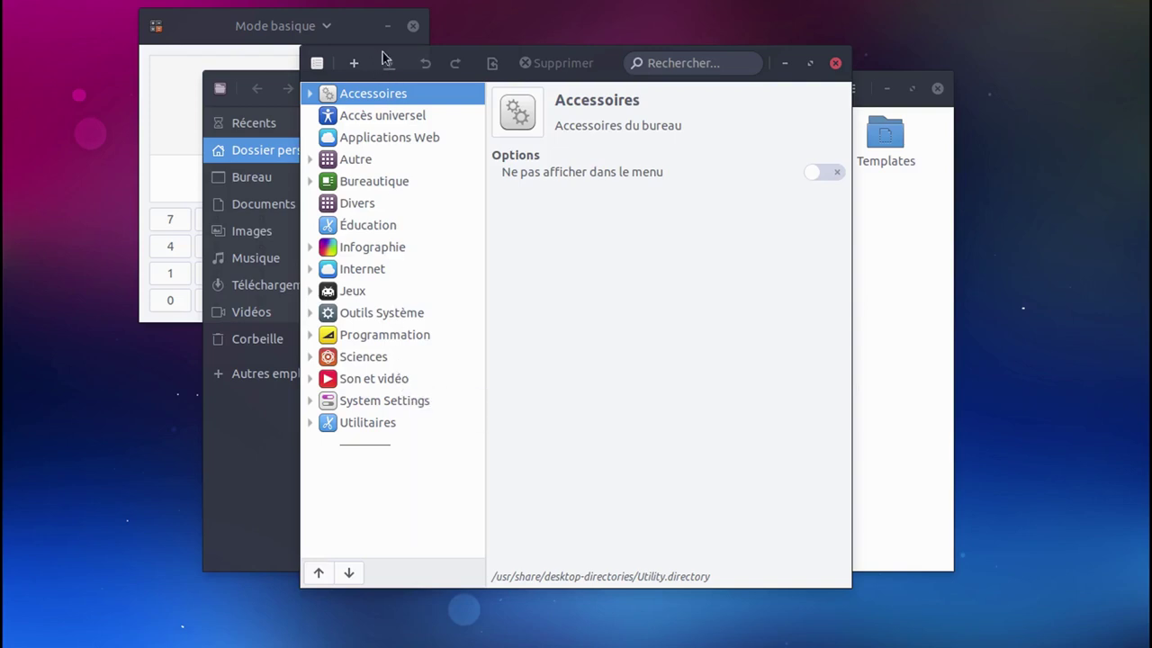
pyautogui.click(481, 9)
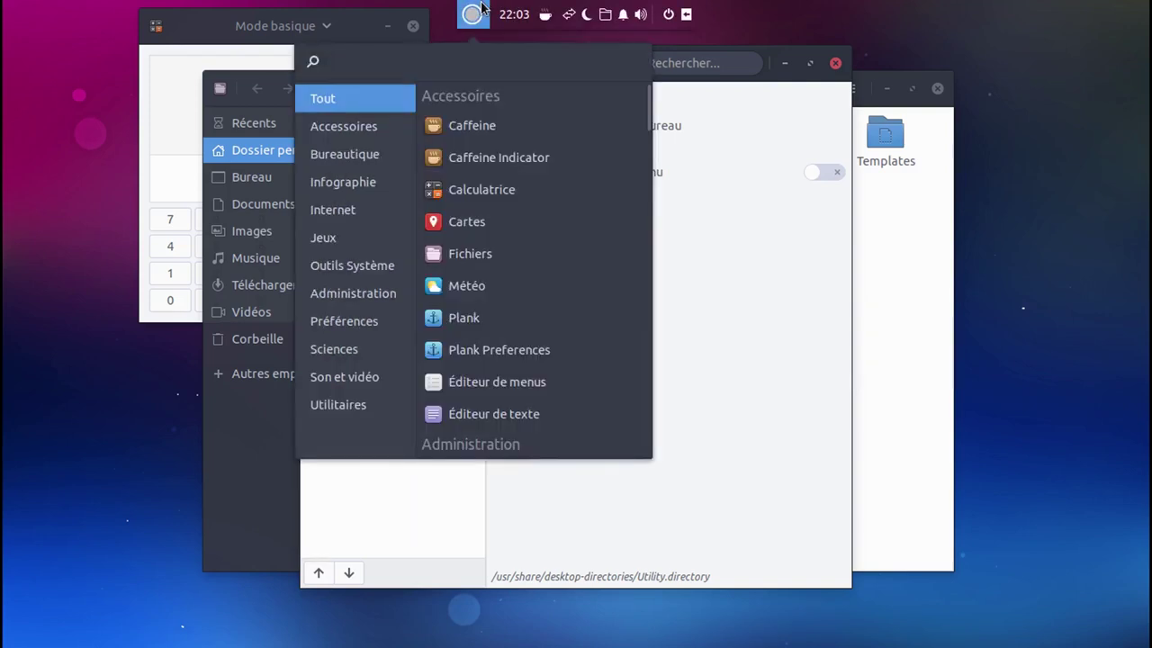
pyautogui.click(483, 8)
# - Hide the Bureautique category by enabling Ne pas afficher dans le menu, and save the modification
pyautogui.click(411, 181)
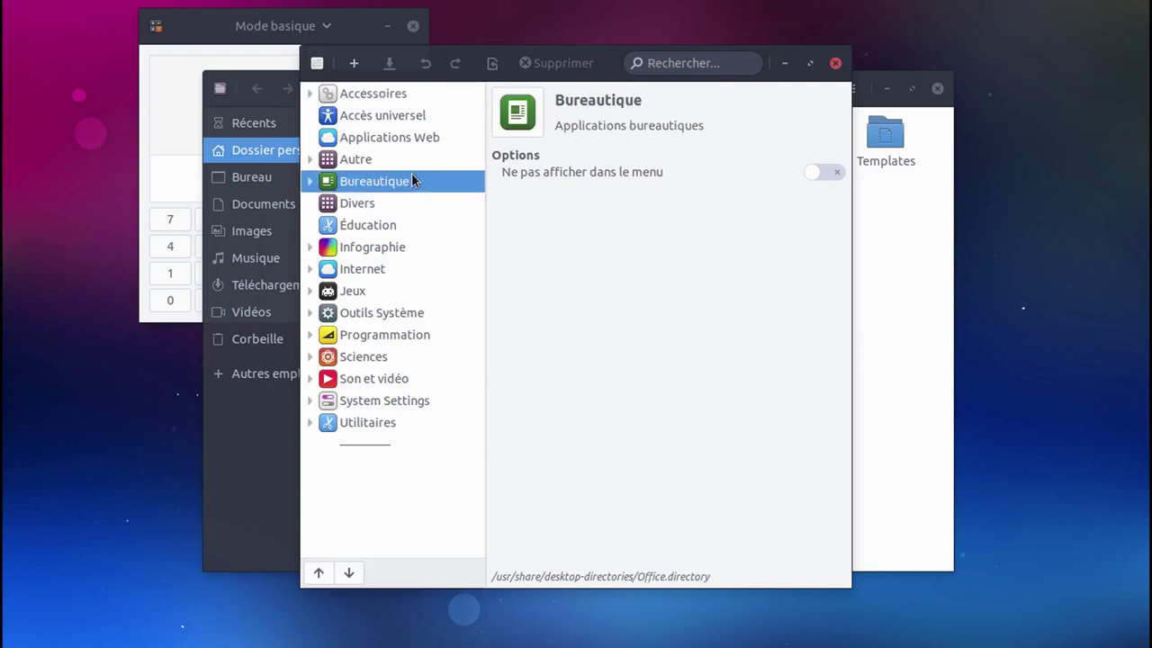
pyautogui.click(812, 176)
pyautogui.click(385, 267)
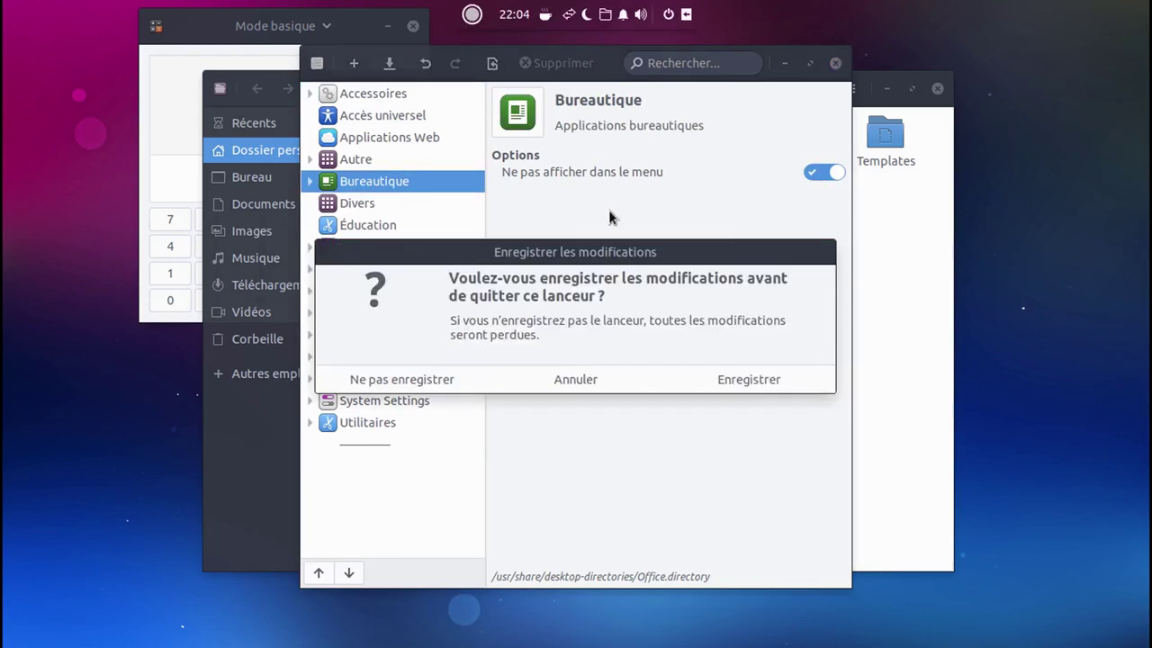
pyautogui.click(755, 378)
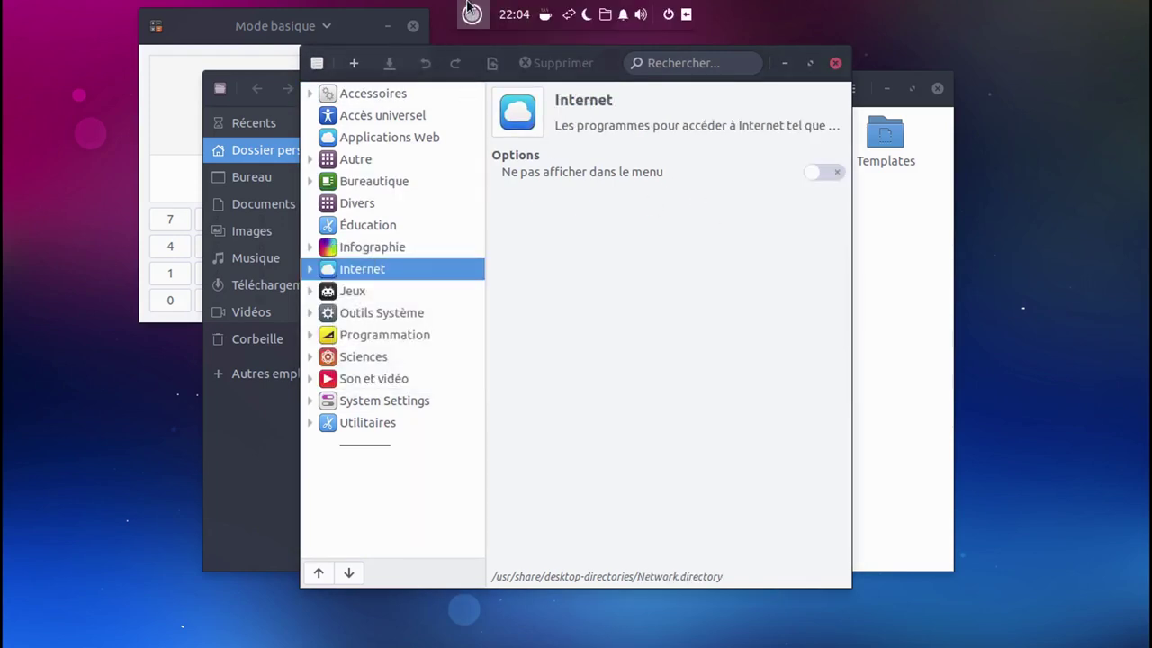
# - Reopen the Budgie menu to check its category list for Bureautique, and close it
pyautogui.click(471, 14)
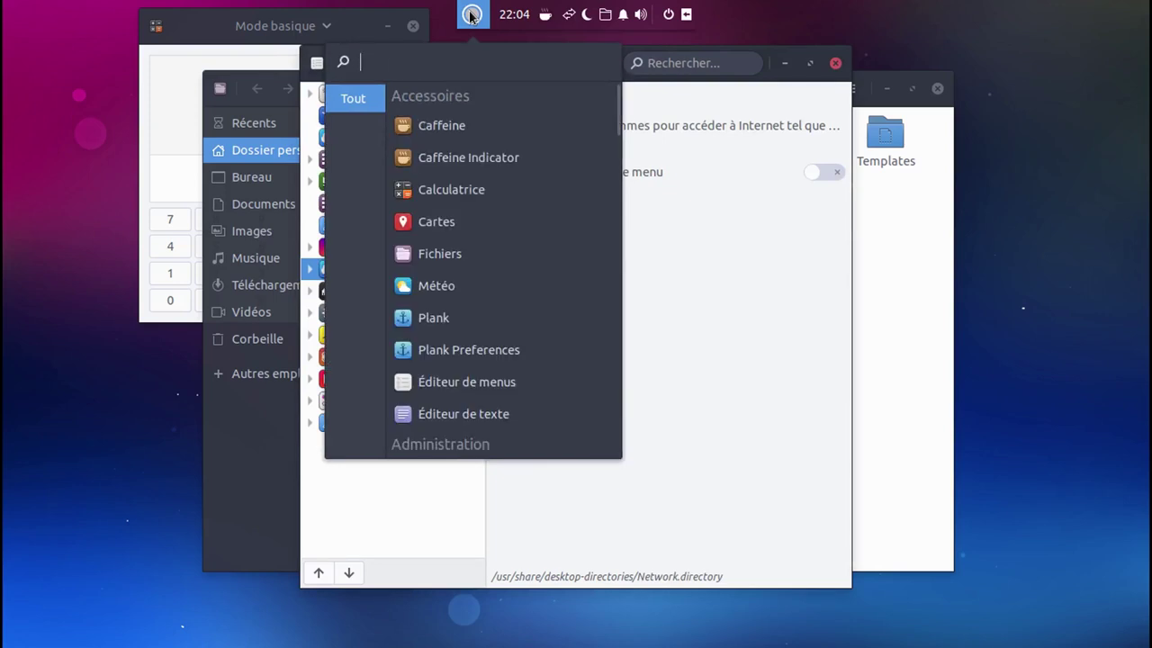
pyautogui.click(471, 15)
pyautogui.click(473, 14)
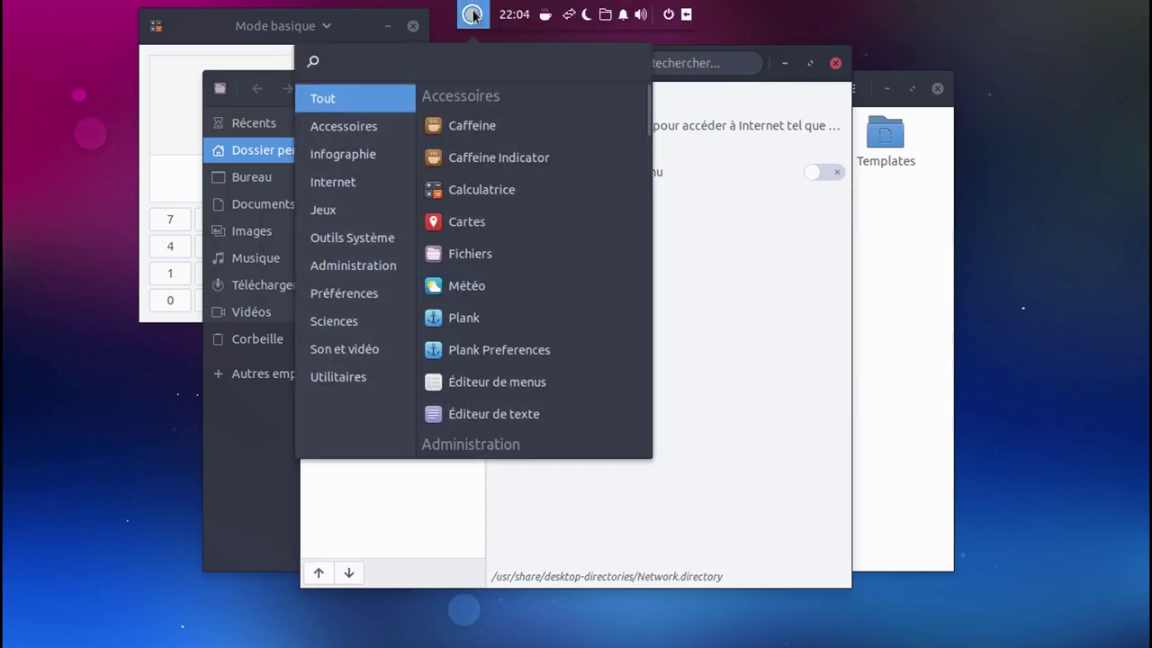
pyautogui.moveTo(514, 15)
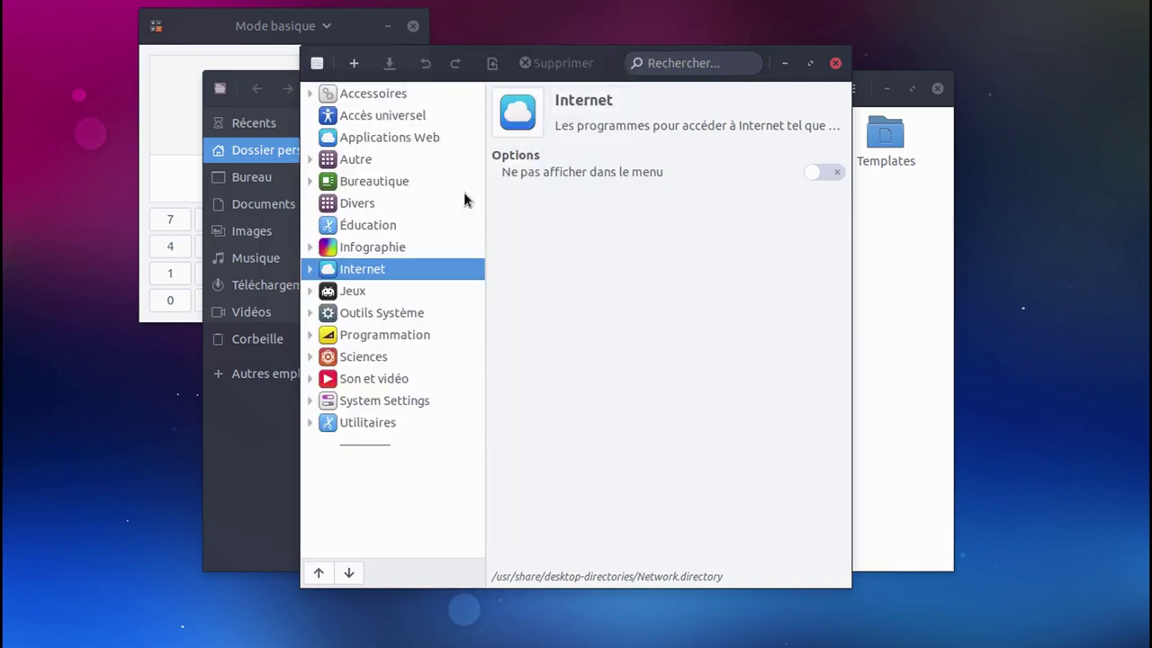
# - Return to Bureautique in the menu editor, switch on Ne pas afficher dans le menu again, and save
pyautogui.click(434, 181)
pyautogui.click(814, 173)
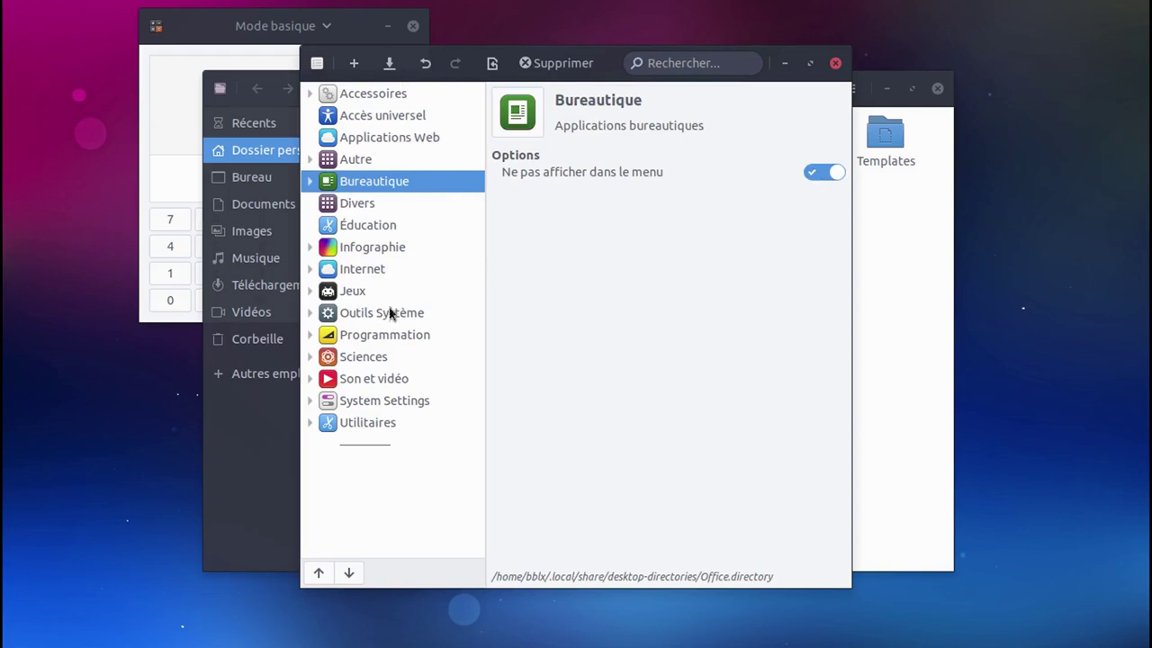
pyautogui.click(390, 335)
pyautogui.click(685, 388)
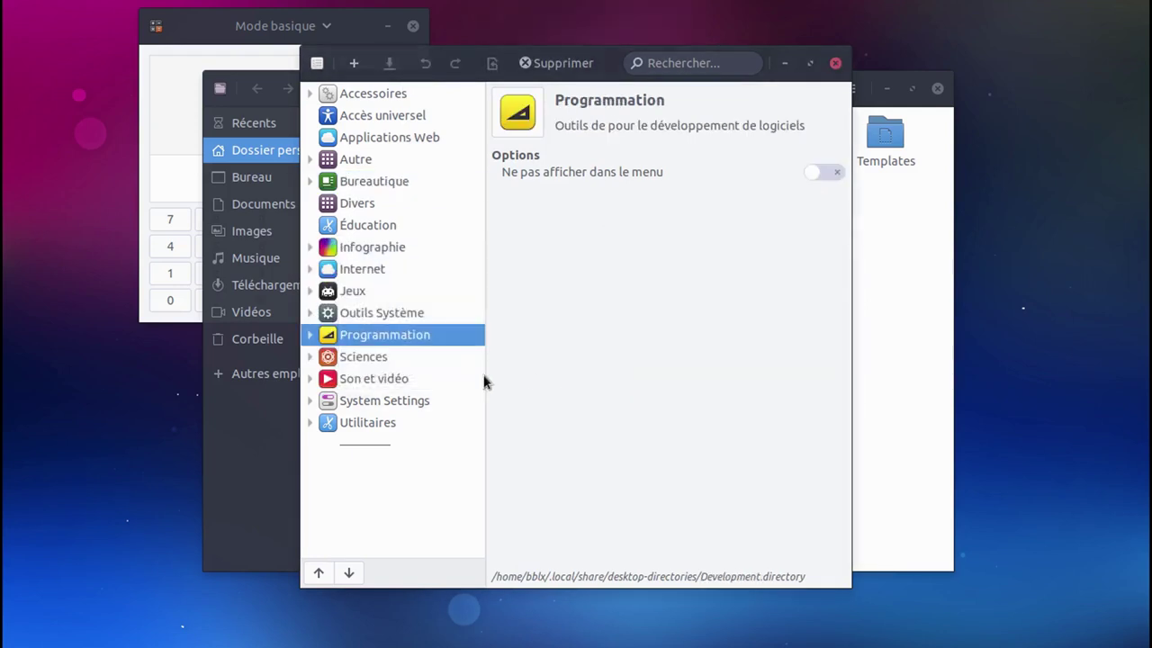
# - Switch on Ne pas afficher dans le menu for Programmation, save, and close the editor to check the Budgie menu
pyautogui.click(814, 174)
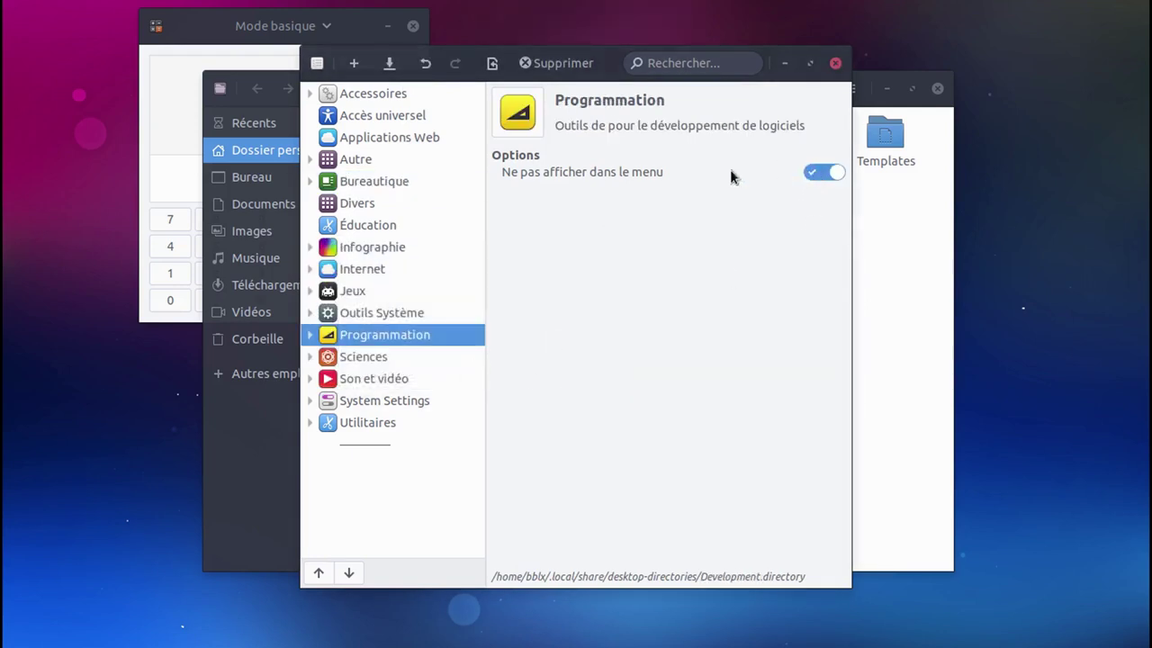
pyautogui.click(381, 252)
pyautogui.click(720, 386)
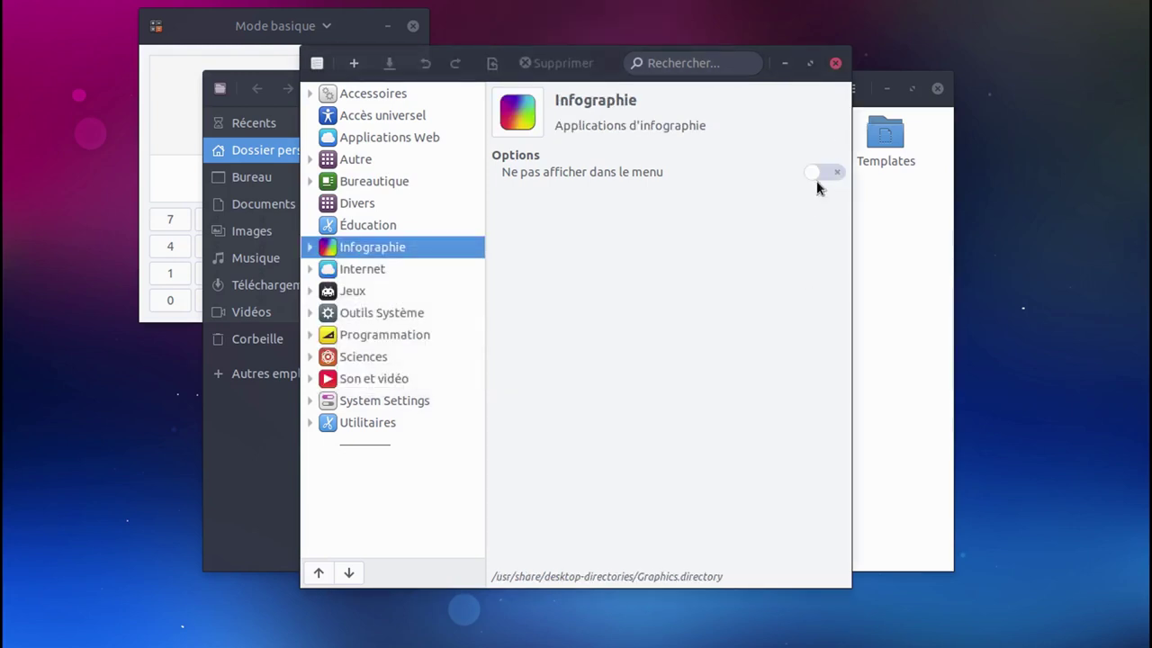
pyautogui.click(835, 64)
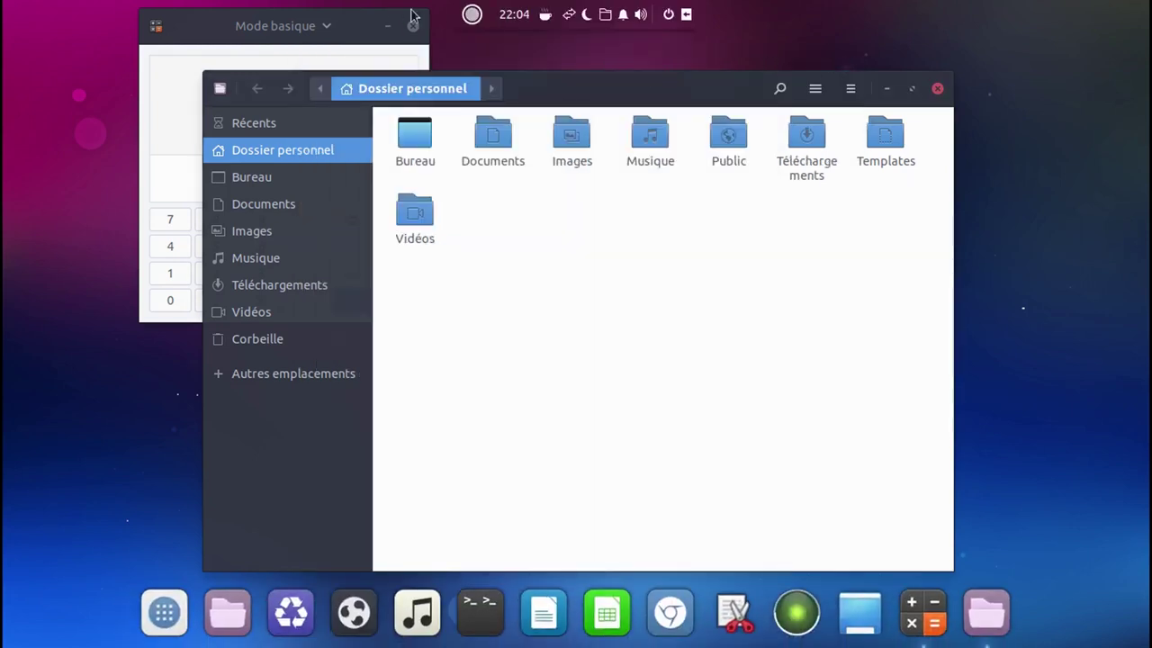
pyautogui.click(471, 16)
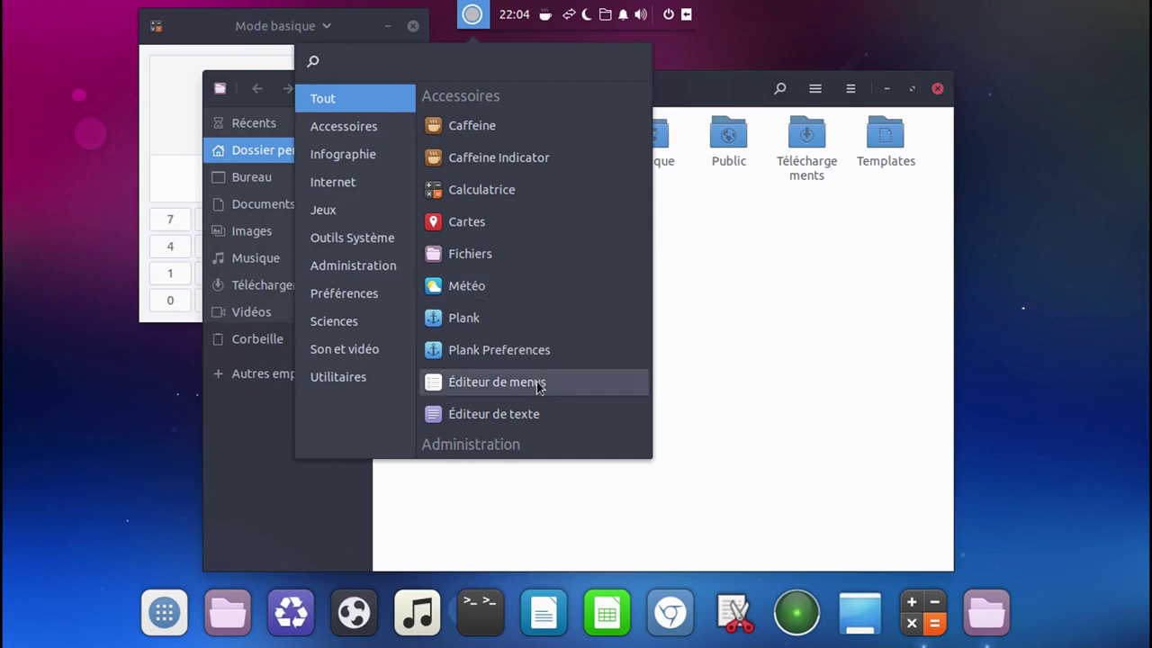
# - Launch Éditeur de texte for a quick look, and close it along with the calculator and file manager windows
pyautogui.click(523, 413)
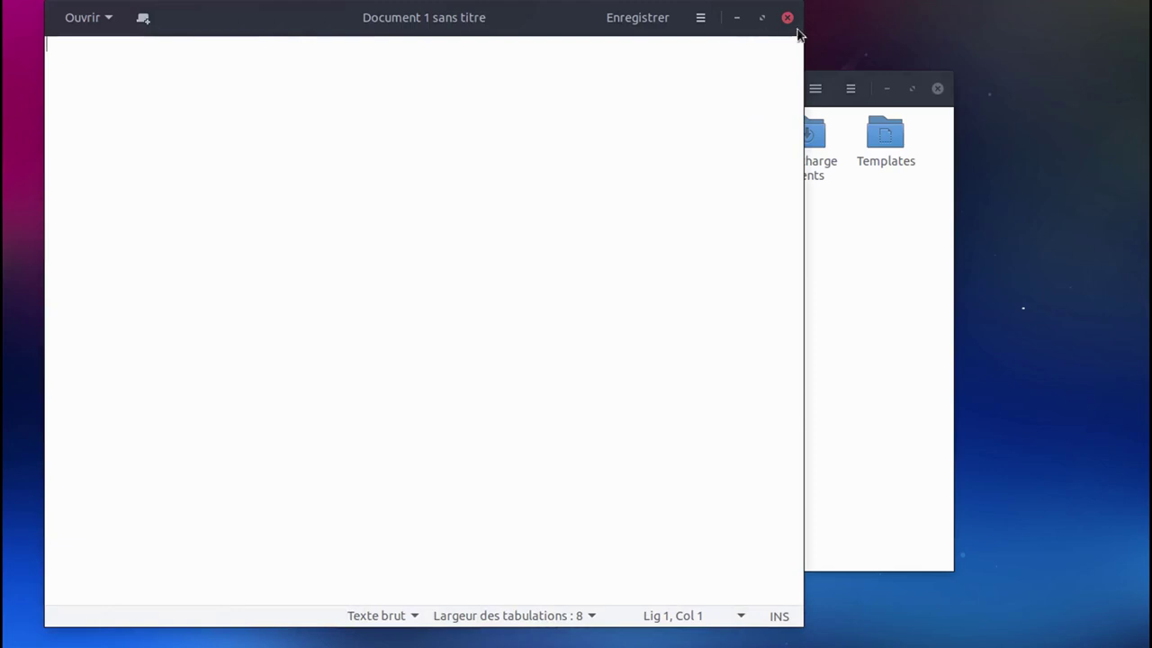
pyautogui.click(787, 17)
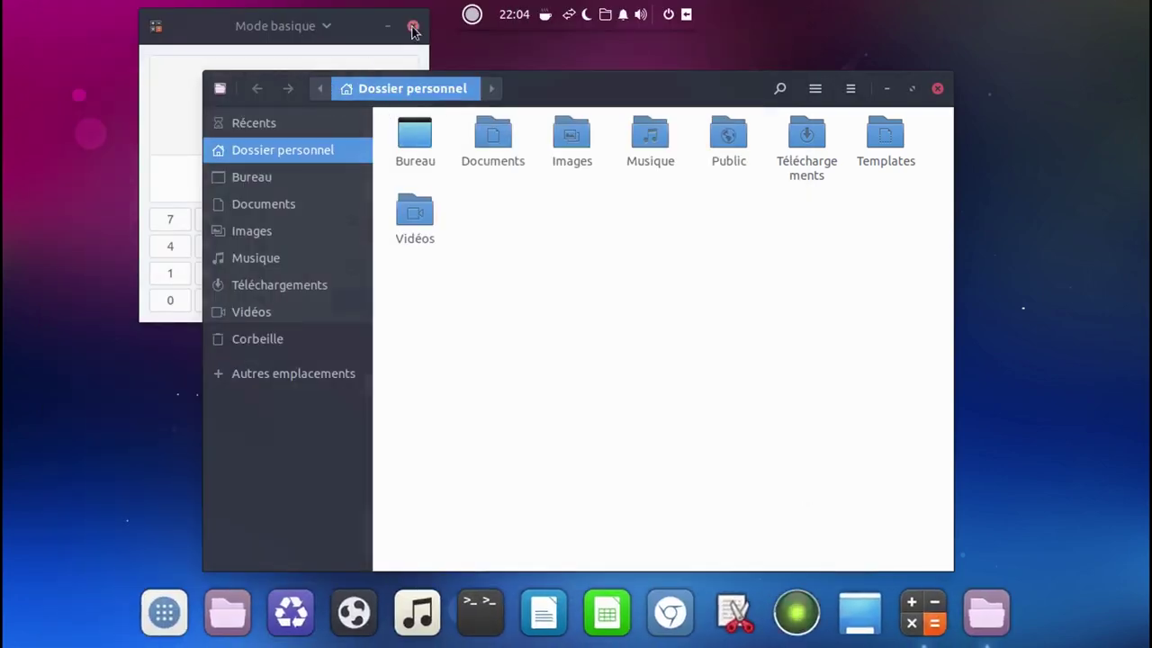
pyautogui.click(413, 30)
pyautogui.click(936, 88)
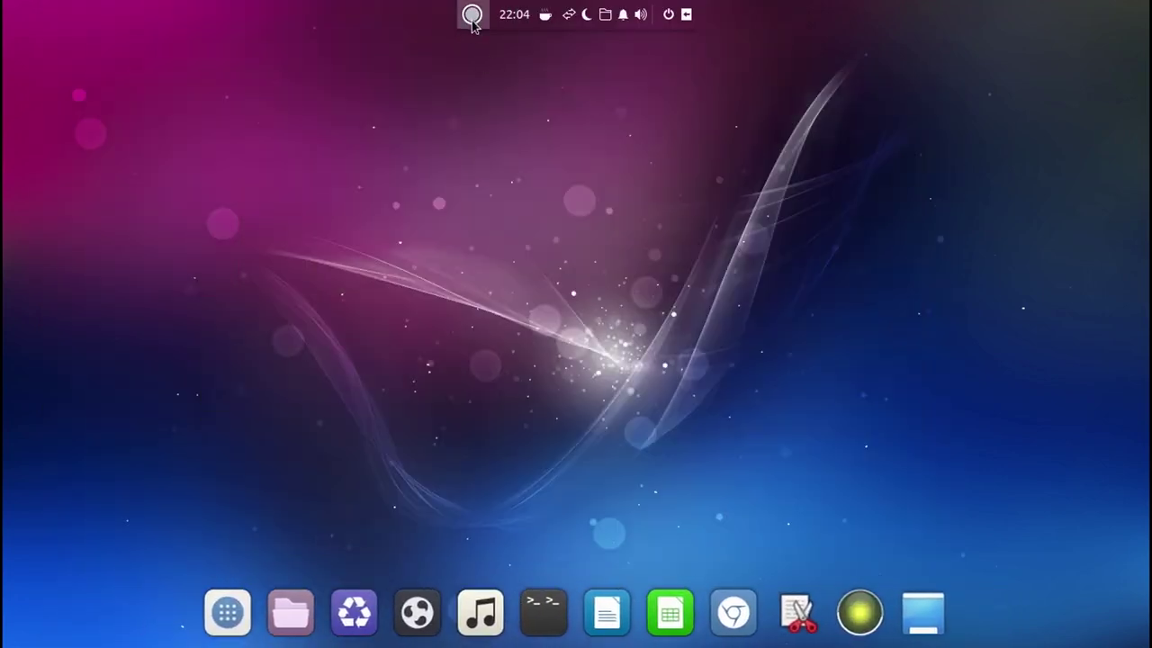
# - Launch Gestionnaire de mises à jour from the Administration applications in the Budgie menu to check for updates
pyautogui.click(472, 15)
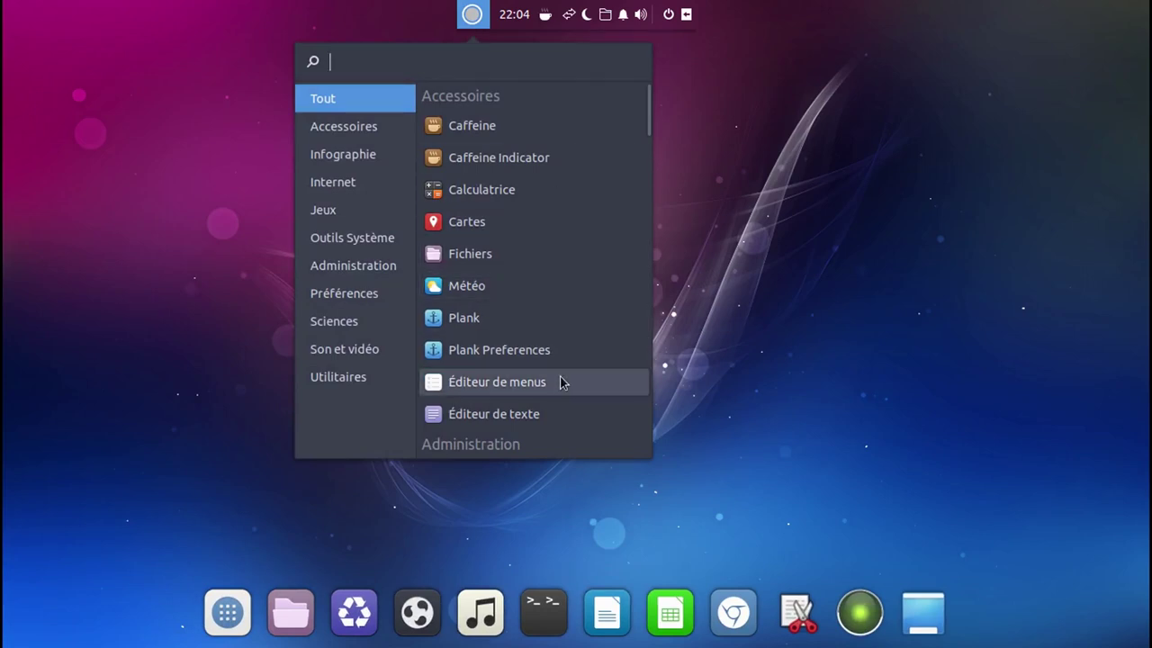
pyautogui.scroll(-3, 558, 382)
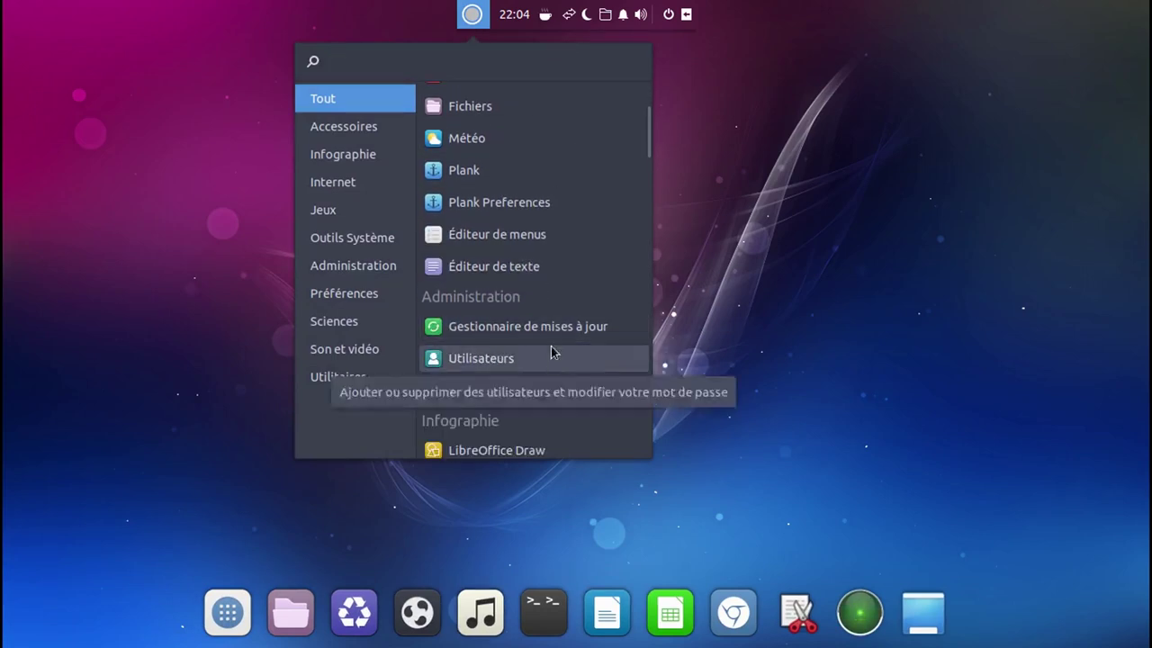
pyautogui.click(553, 329)
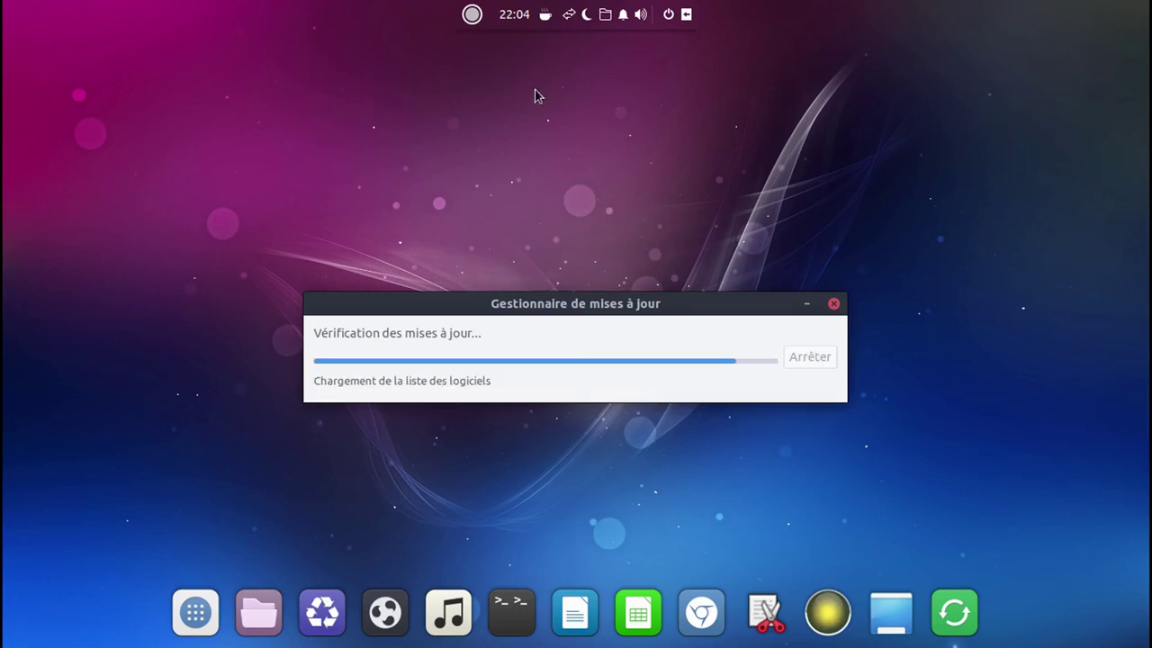
# - Search the Budgie menu for "mise" to look up the update-related applications
pyautogui.click(466, 18)
pyautogui.click(586, 14)
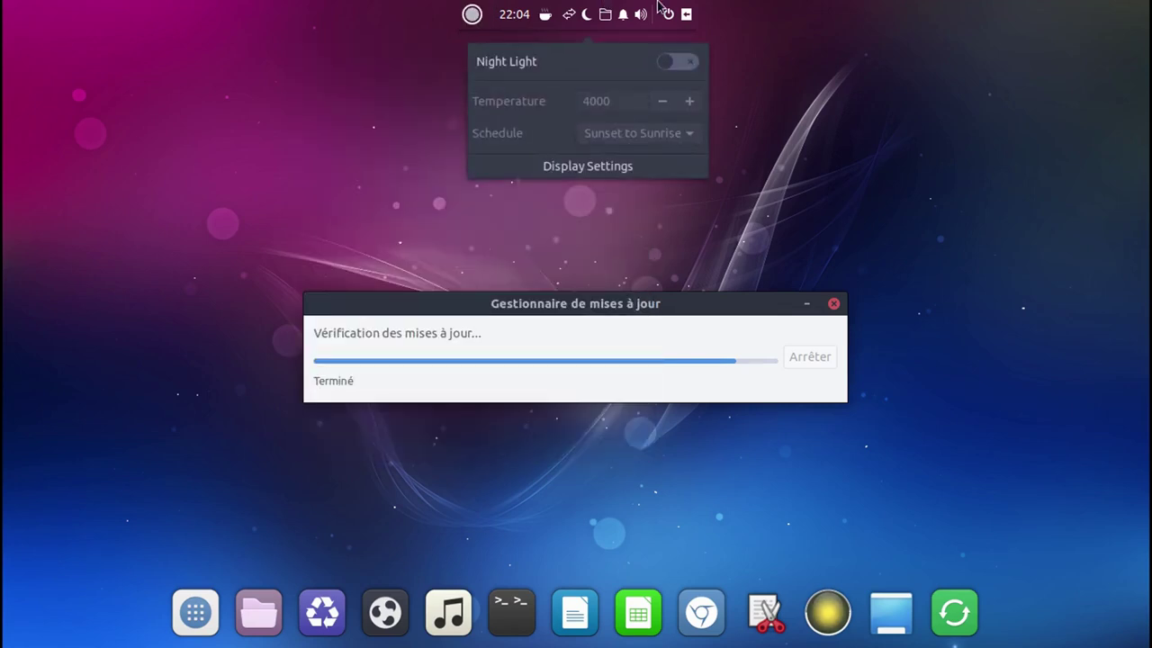
pyautogui.click(472, 15)
pyautogui.click(471, 14)
pyautogui.click(472, 14)
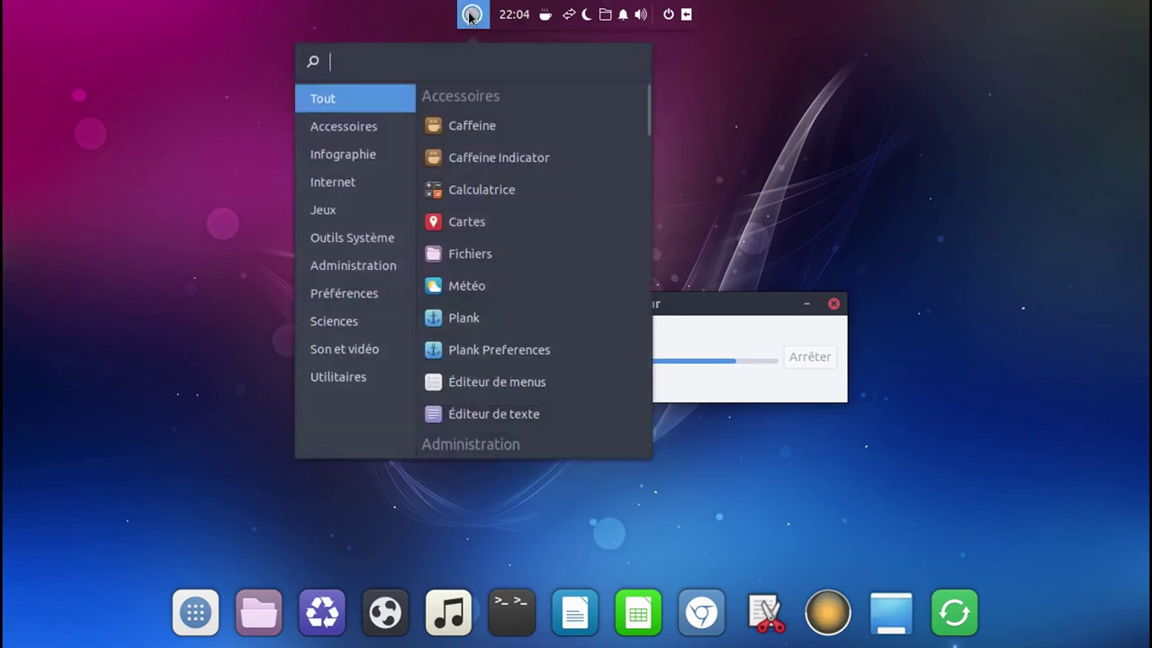
pyautogui.write('mise')
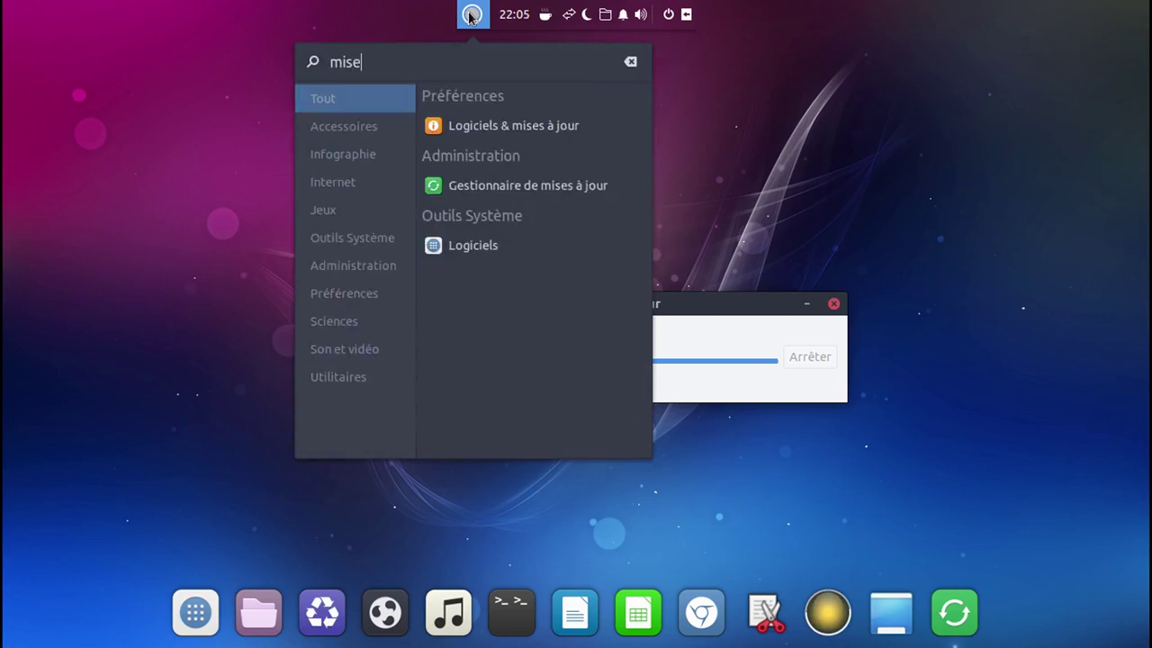
pyautogui.click(514, 14)
pyautogui.click(473, 30)
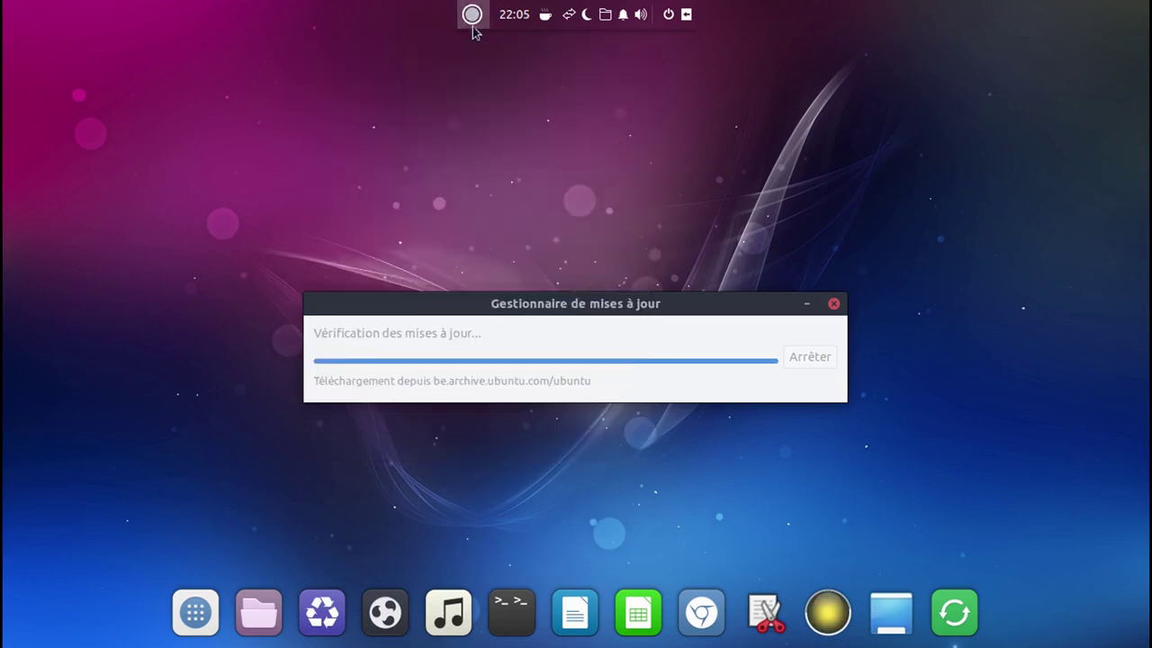
pyautogui.doubleClick(474, 27)
pyautogui.click(472, 14)
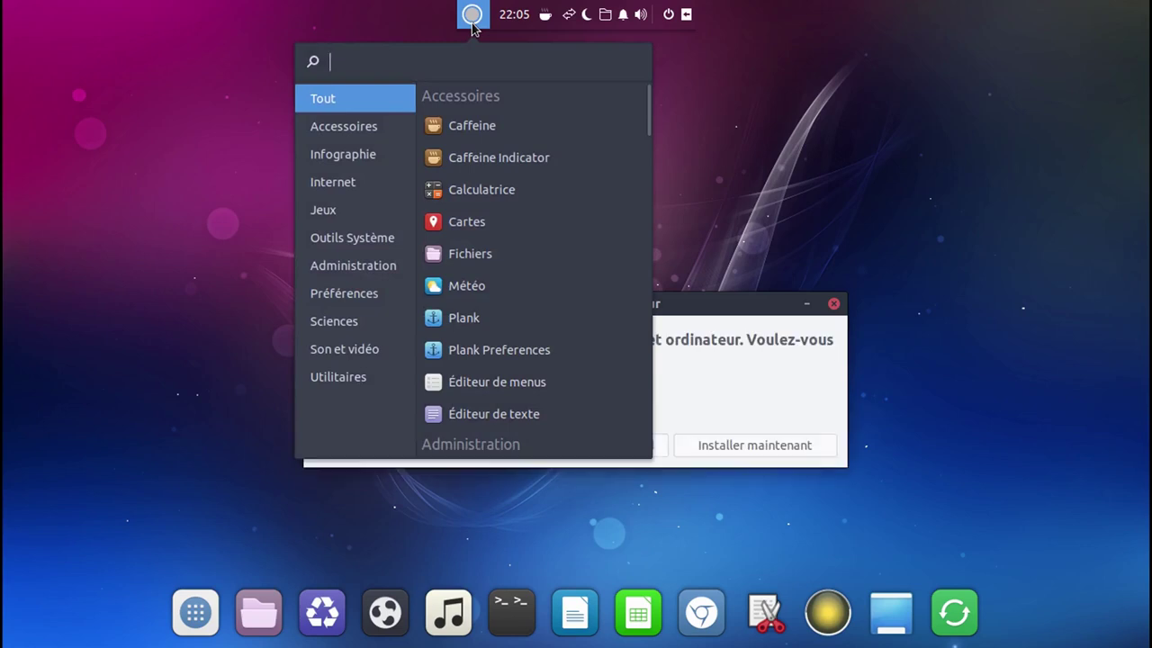
pyautogui.write('mise')
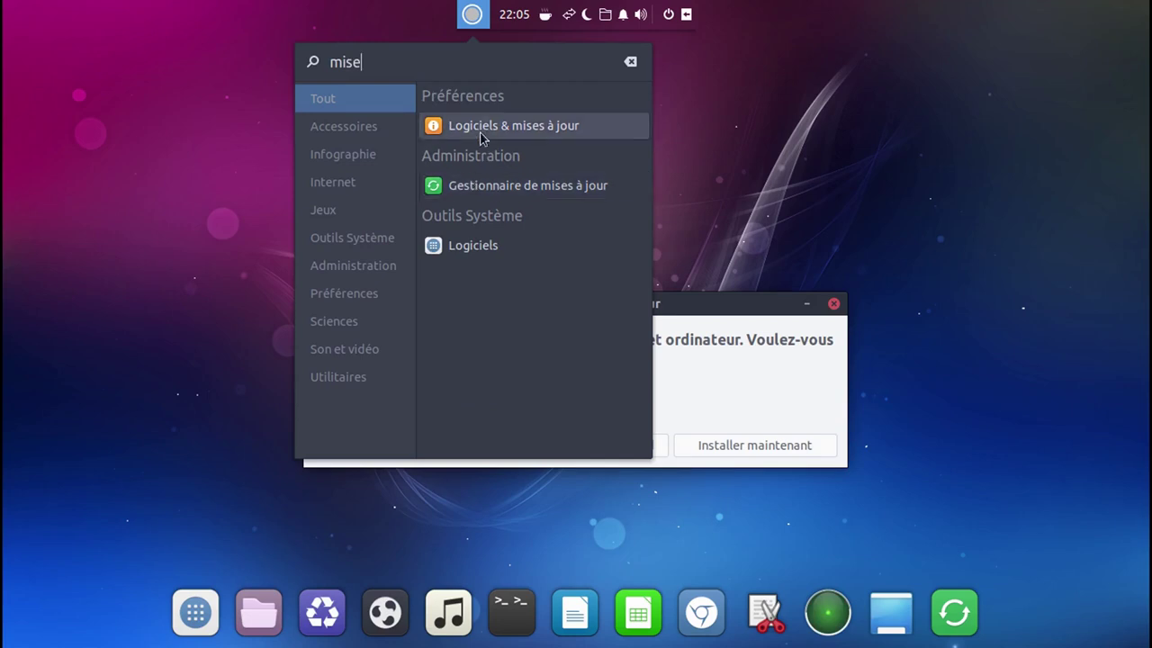
# - Open the update manager's settings and set the display of other updates to Afficher immédiatement
pyautogui.click(689, 314)
pyautogui.click(433, 447)
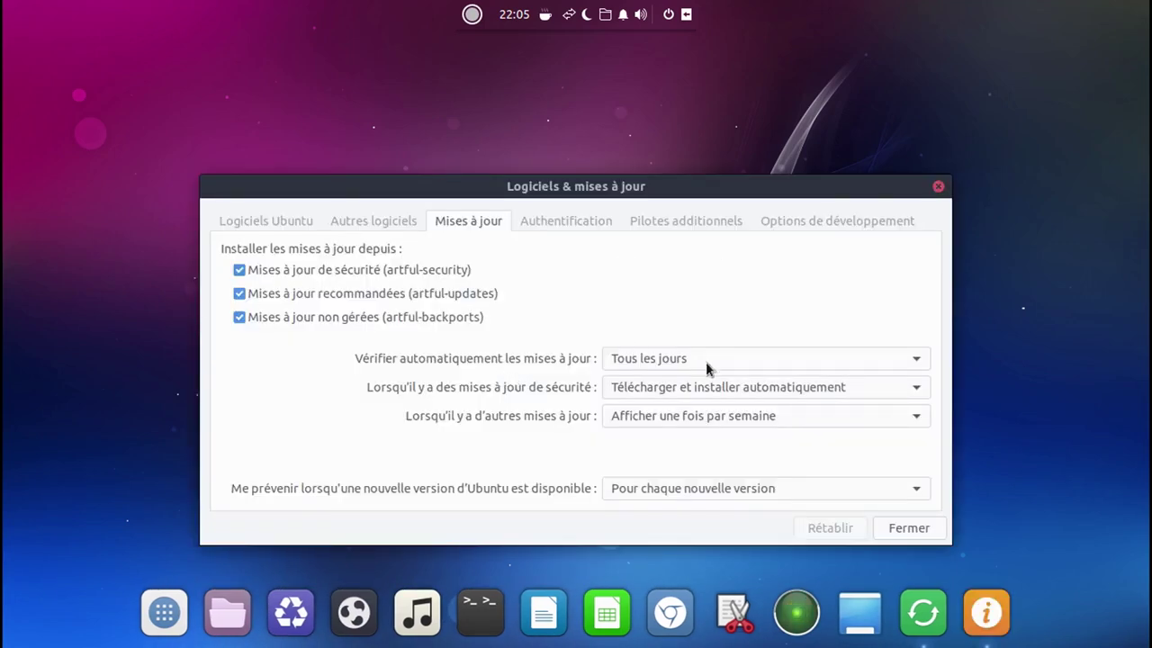
pyautogui.click(708, 416)
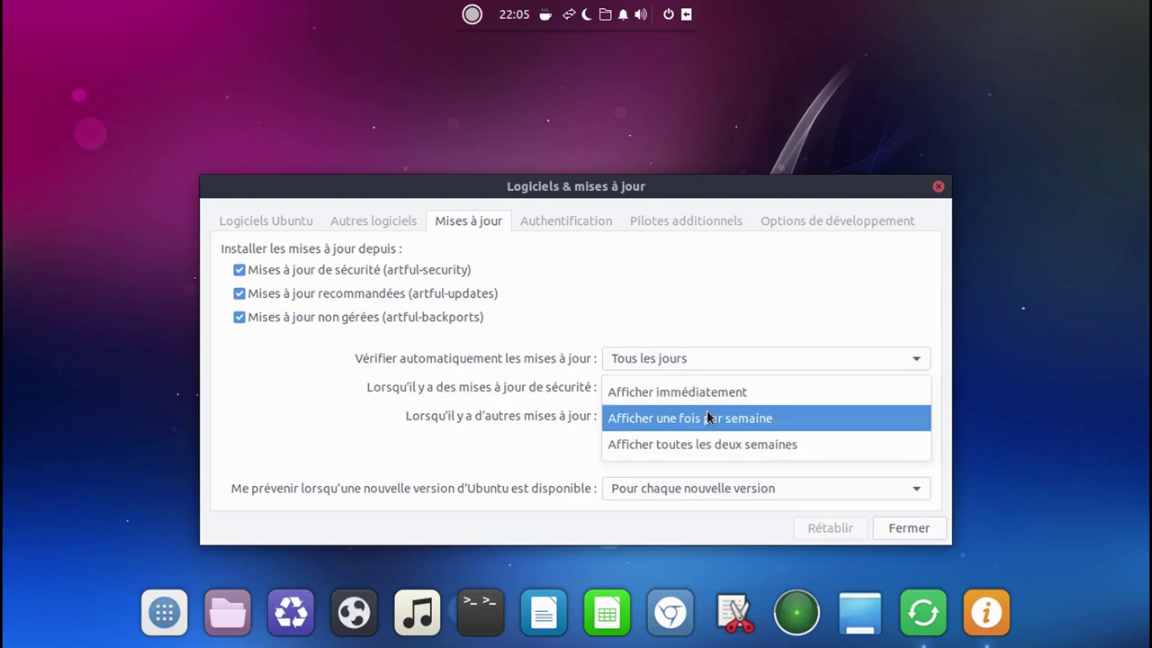
pyautogui.click(704, 395)
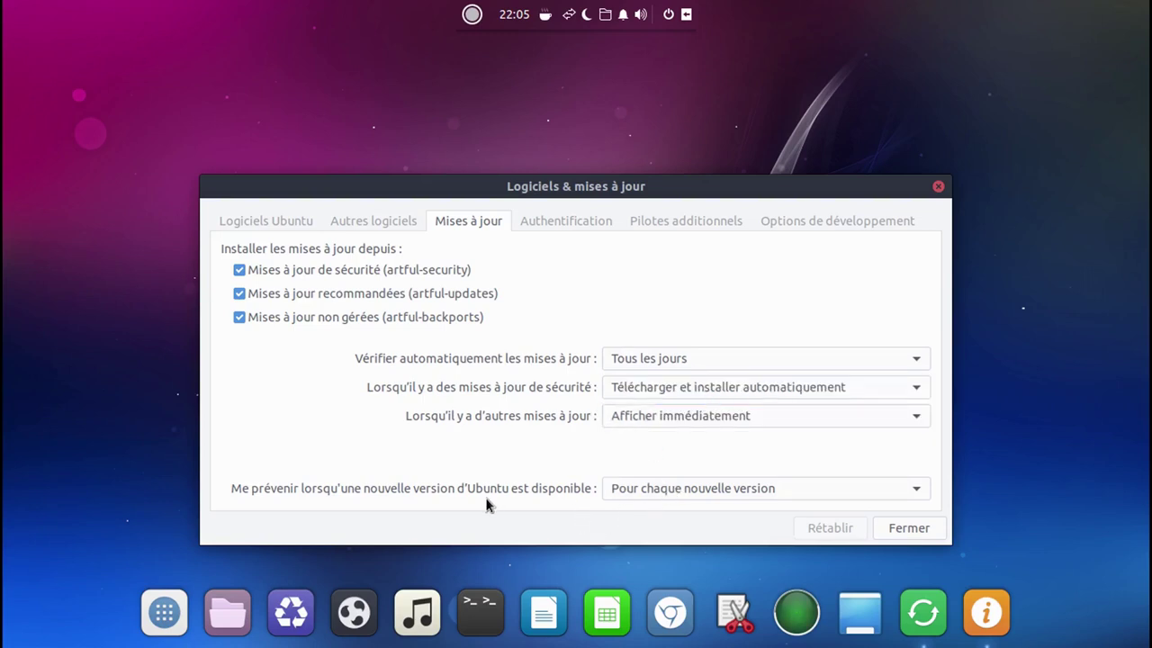
# - Set new Ubuntu version notifications to Pour les versions prises en charge sur le long terme, authenticating with the account password
pyautogui.click(649, 487)
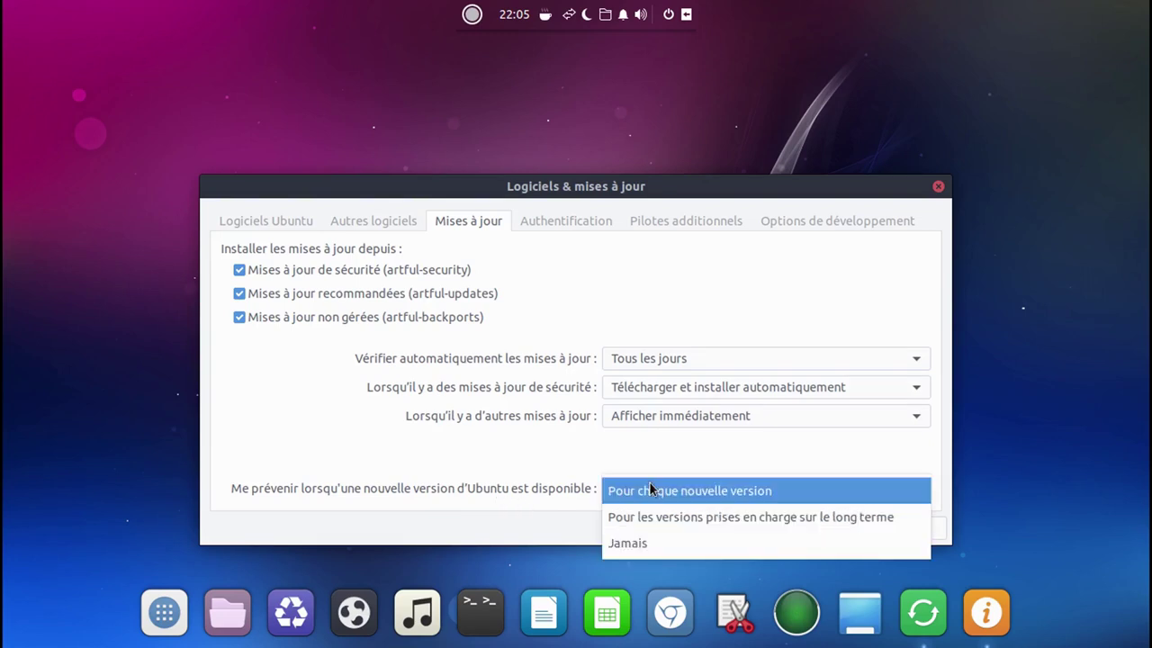
pyautogui.click(633, 527)
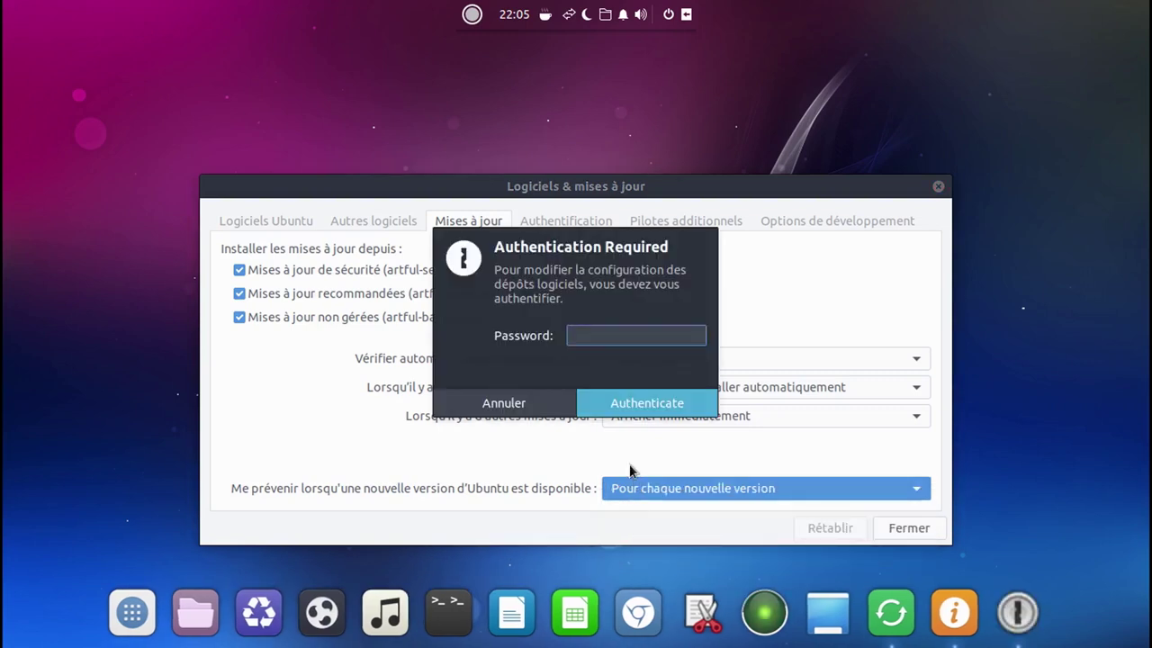
pyautogui.write('a')
pyautogui.press('Return')
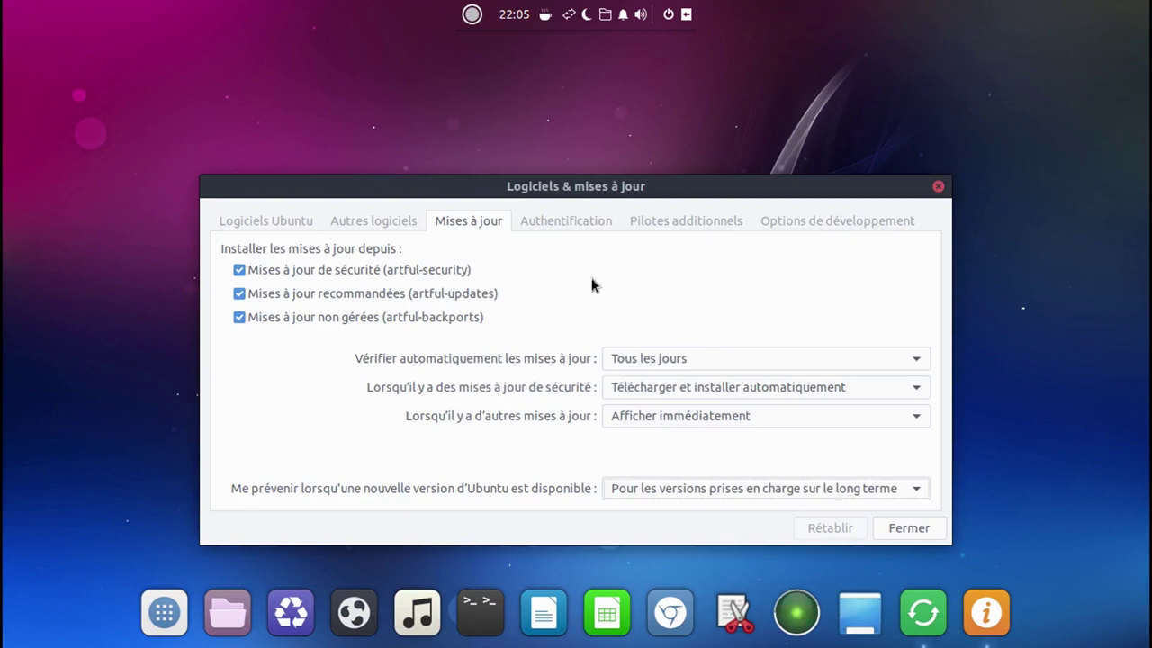
# - Review the Logiciels Ubuntu sources and enable the Partenaires de Canonical repository under Autres logiciels
pyautogui.click(303, 225)
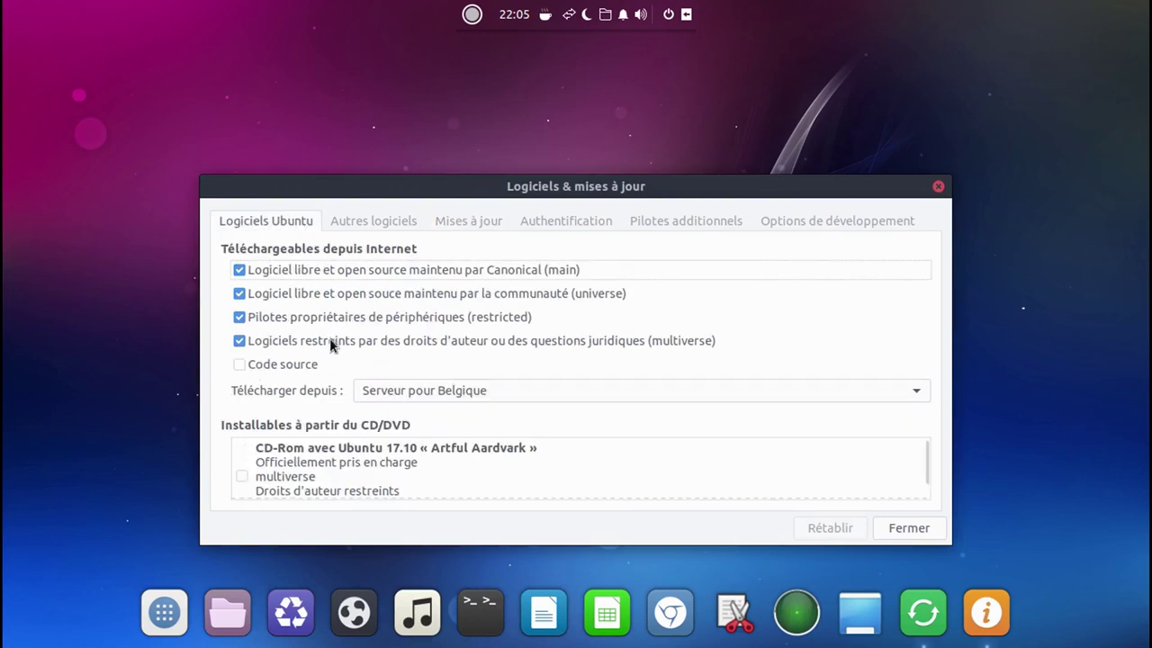
pyautogui.click(355, 223)
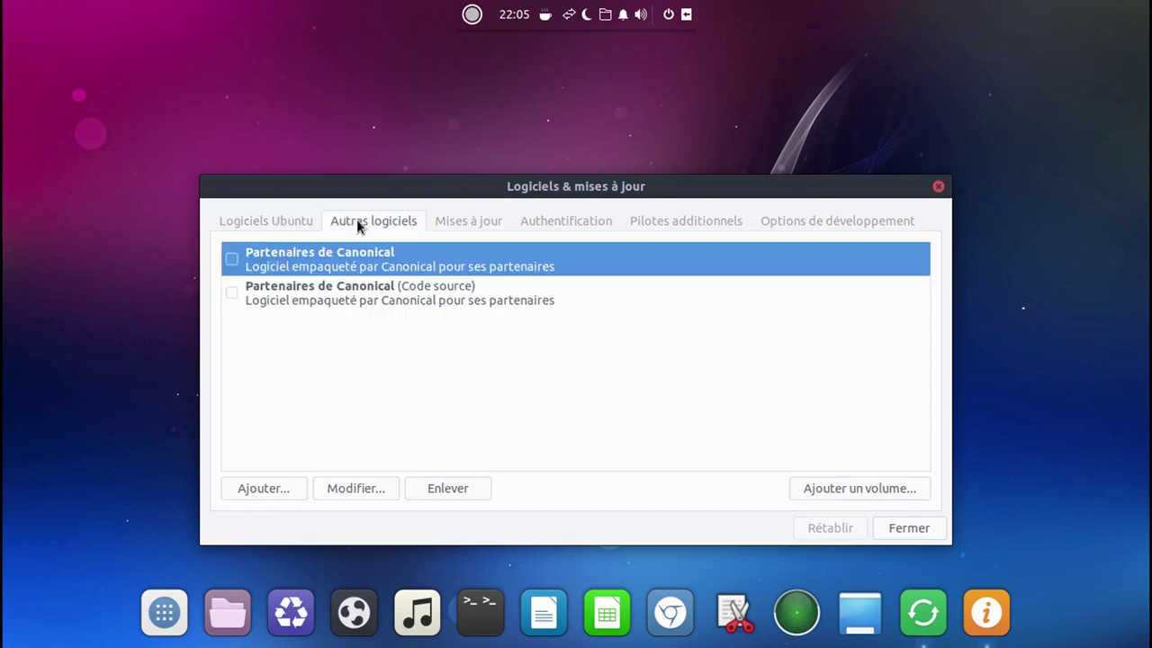
pyautogui.click(231, 262)
# - Examine the Mises à jour, Authentification, Pilotes additionnels and Options de développement settings
pyautogui.click(472, 222)
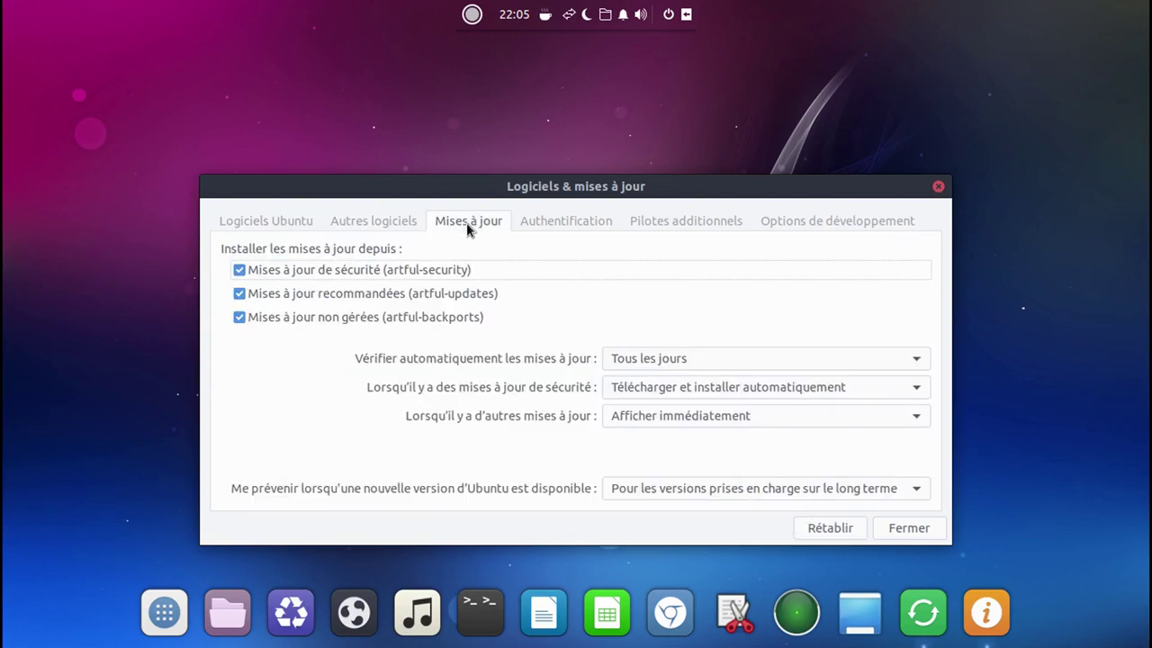
pyautogui.click(571, 221)
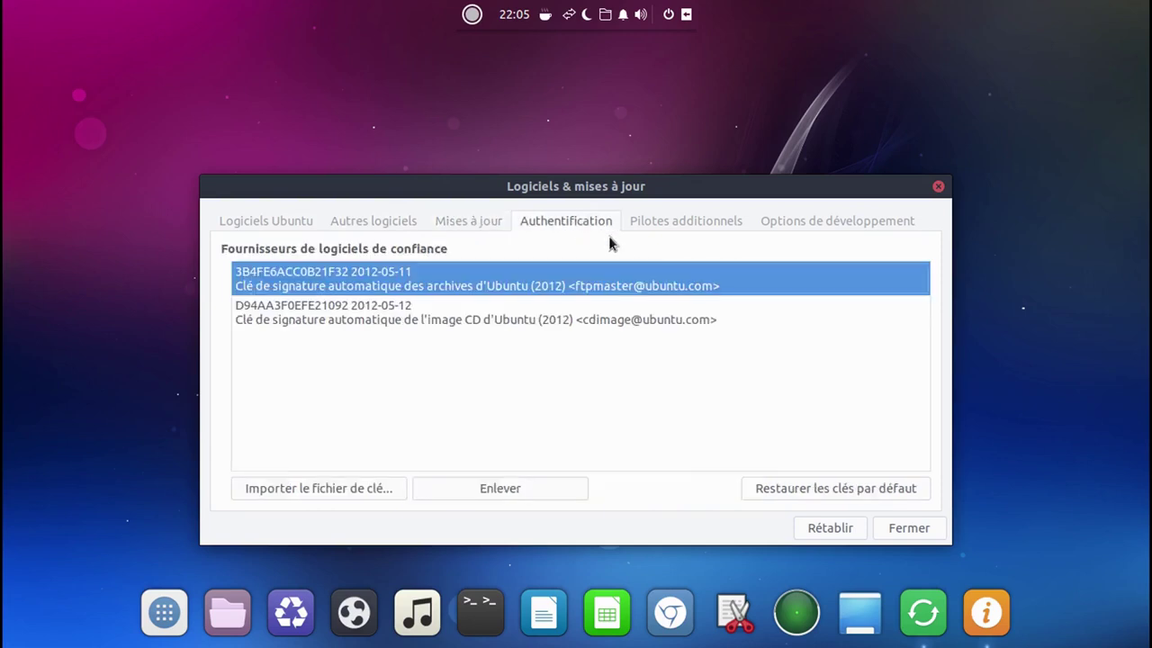
pyautogui.click(684, 223)
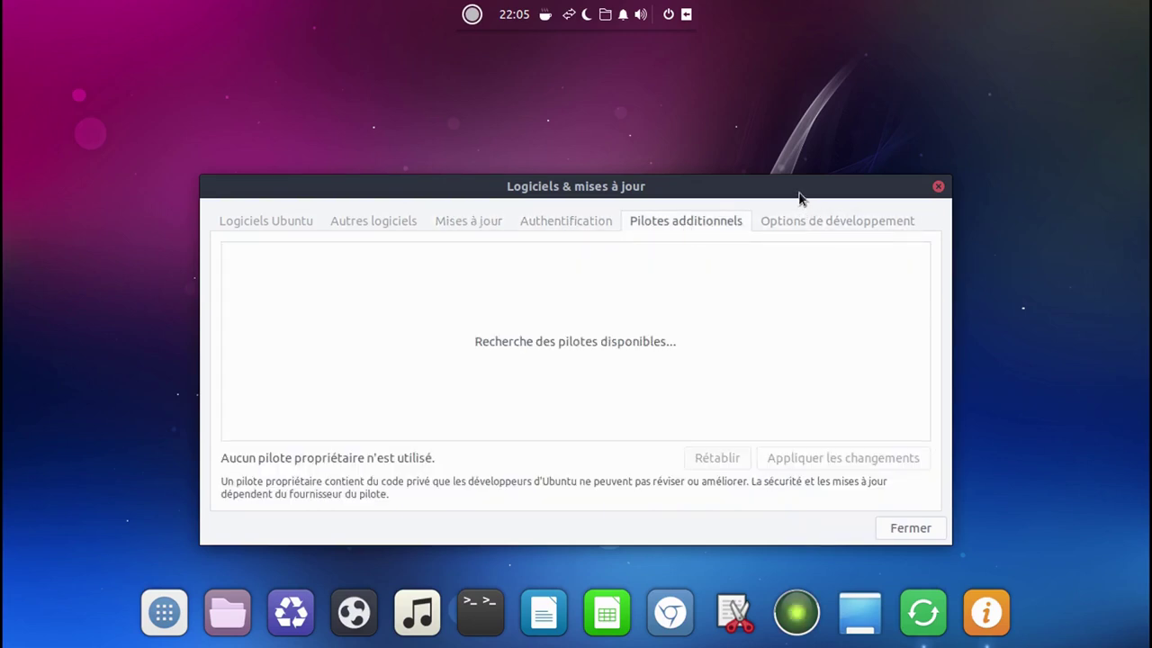
pyautogui.moveTo(800, 197); pyautogui.dragTo(808, 161)
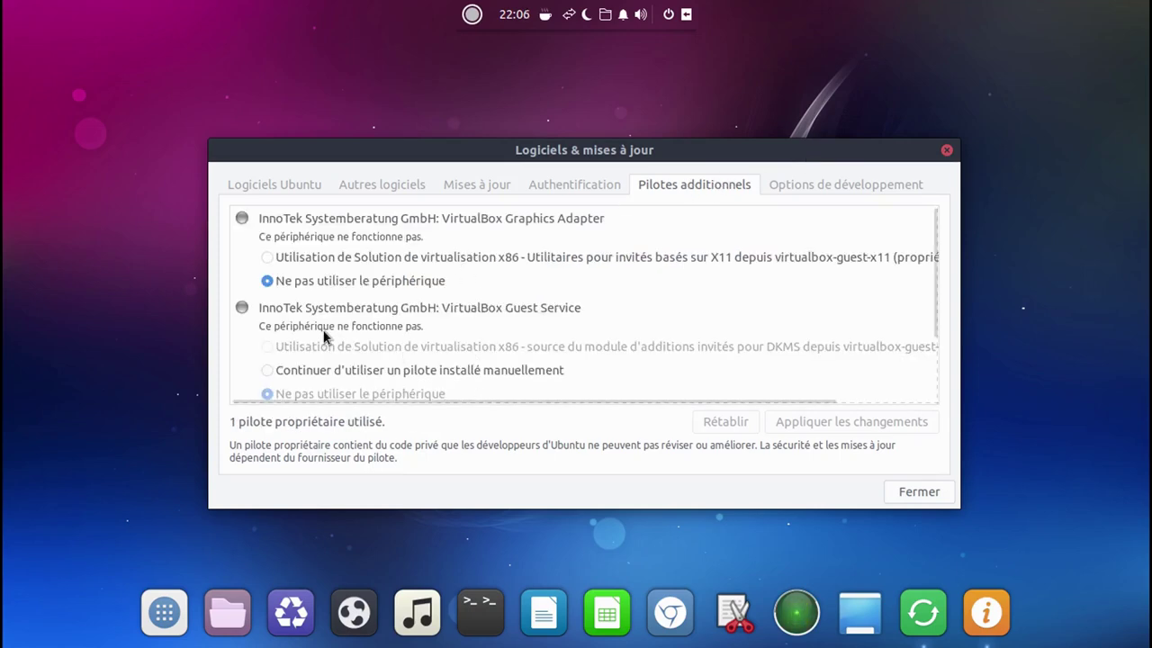
pyautogui.scroll(-2, 324, 337)
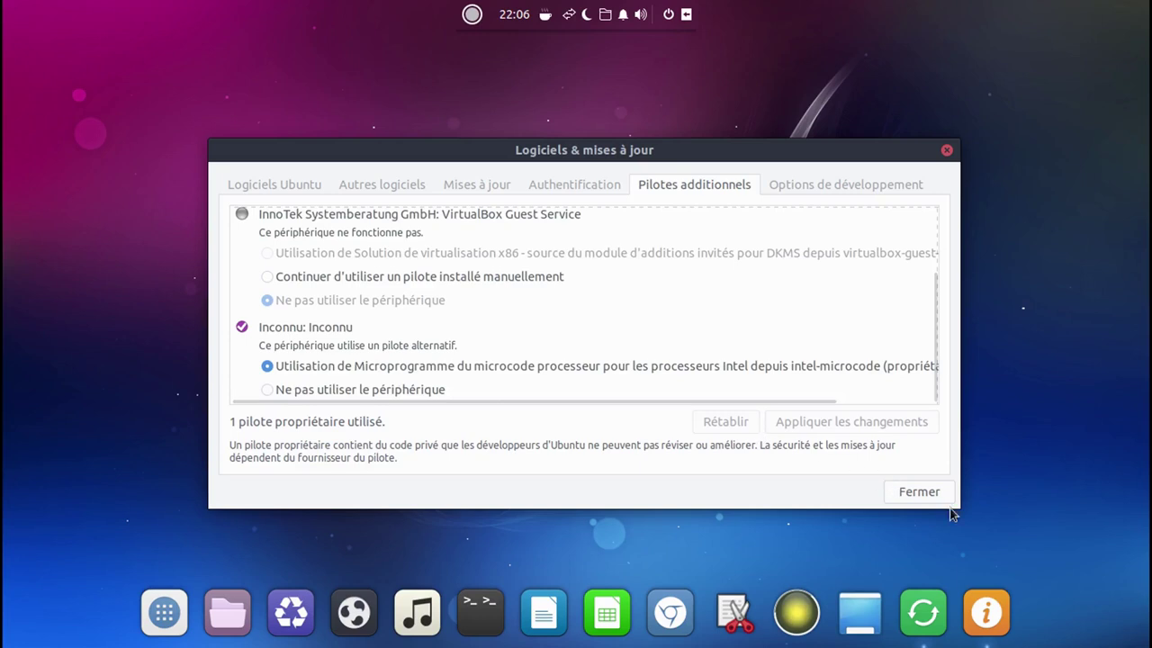
pyautogui.click(837, 185)
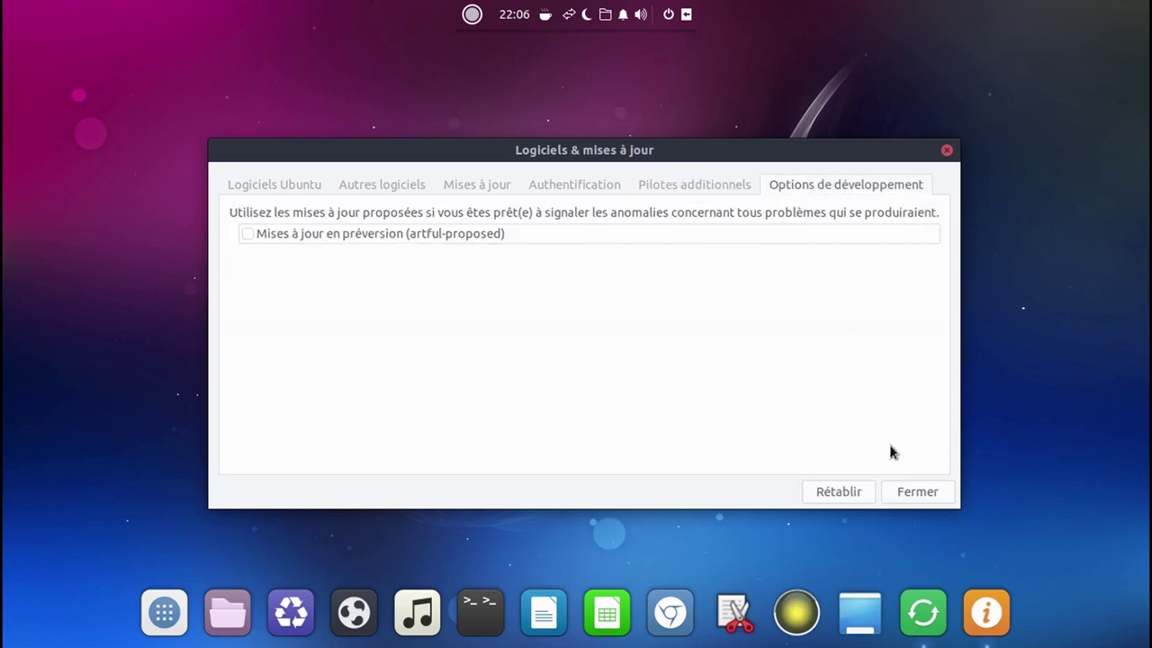
# - Close Logiciels & mises à jour, refresh the available software information, and expand the cache update details
pyautogui.click(906, 492)
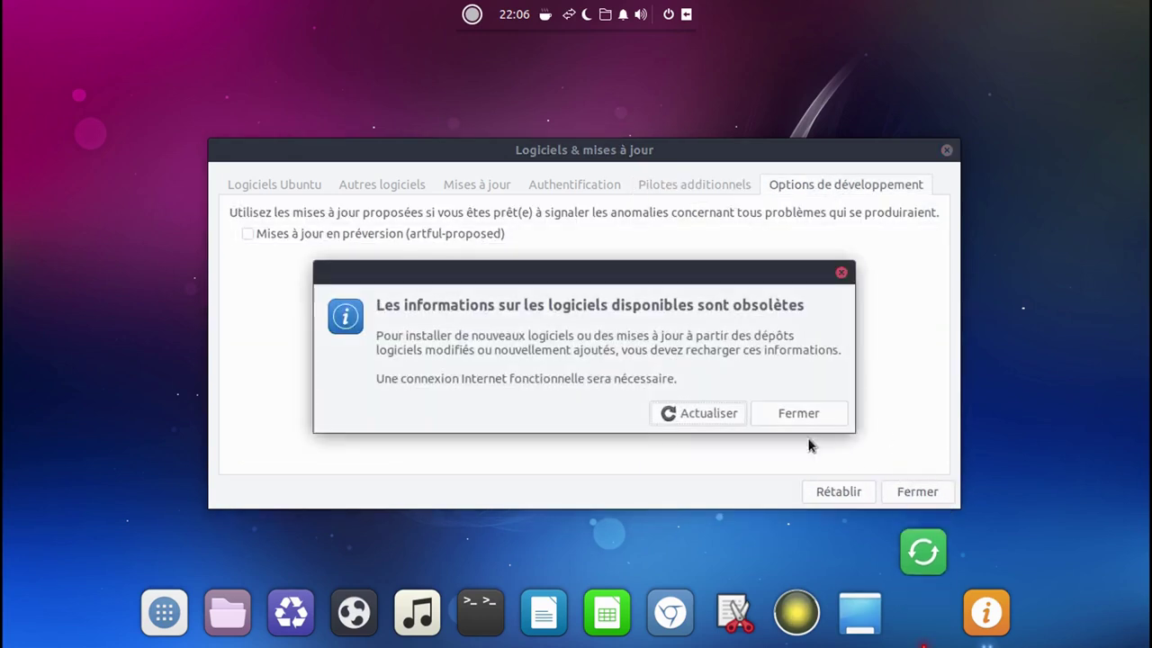
pyautogui.click(684, 411)
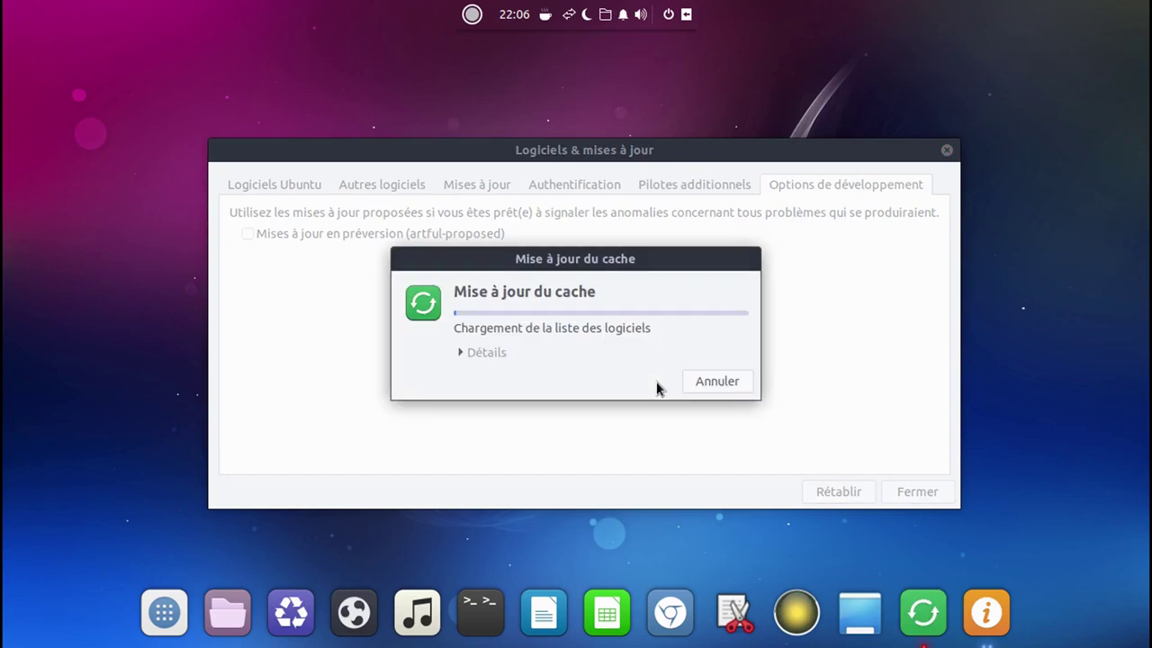
pyautogui.click(495, 356)
pyautogui.moveTo(617, 262); pyautogui.dragTo(566, 214)
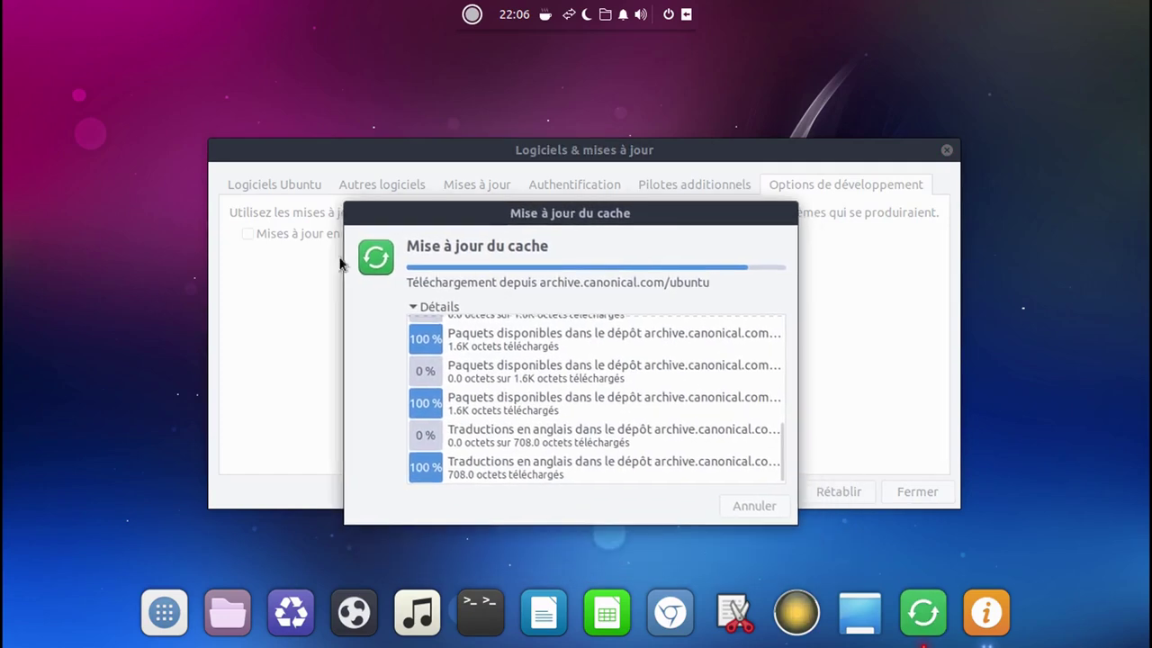
# - Open the Tilix terminal, run htop to monitor system load, and move its window aside
pyautogui.click(486, 608)
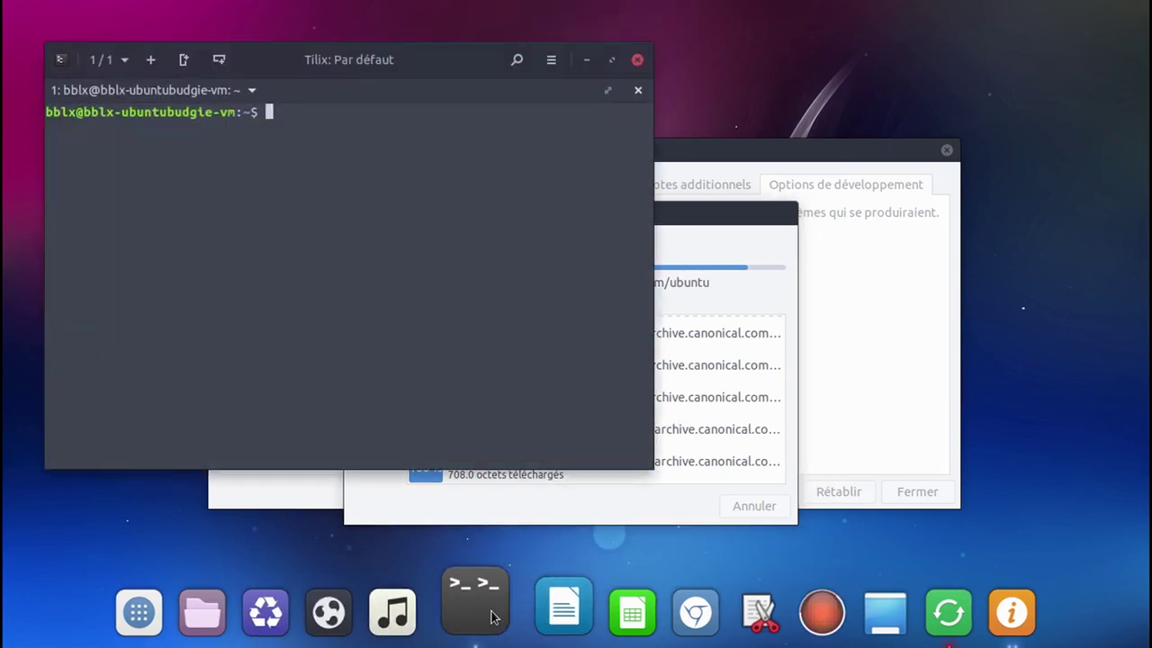
pyautogui.write('htop')
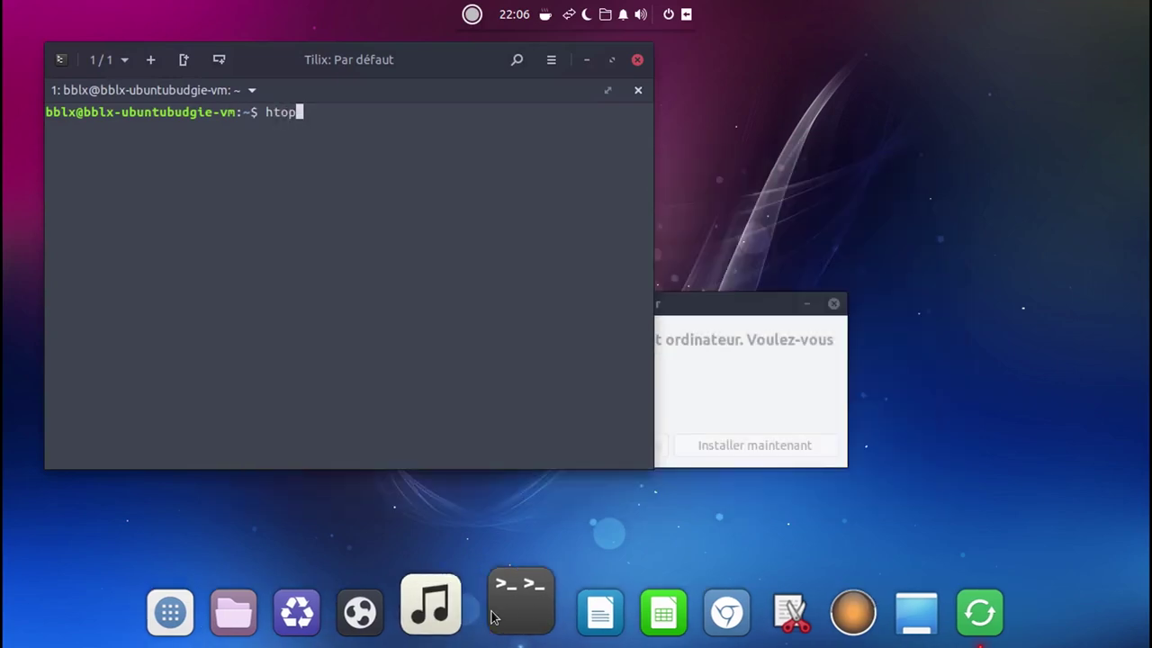
pyautogui.press('Return')
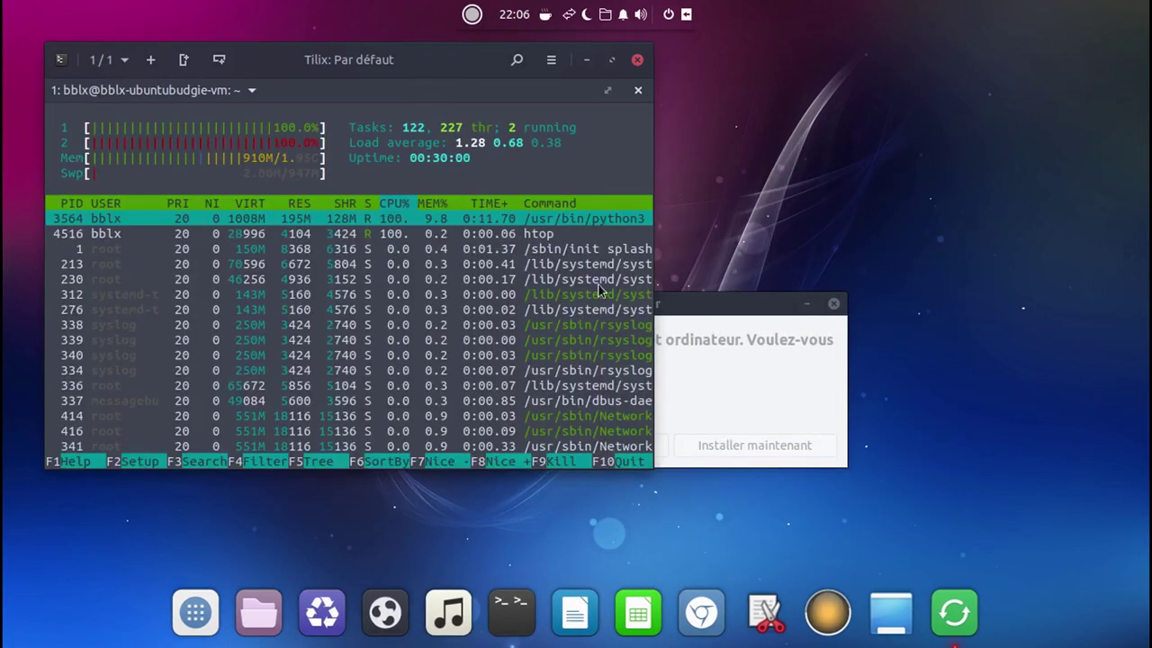
pyautogui.moveTo(466, 60); pyautogui.dragTo(423, 83)
# - Expand the update details in Gestionnaire de mises à jour and start installing the available updates
pyautogui.click(707, 303)
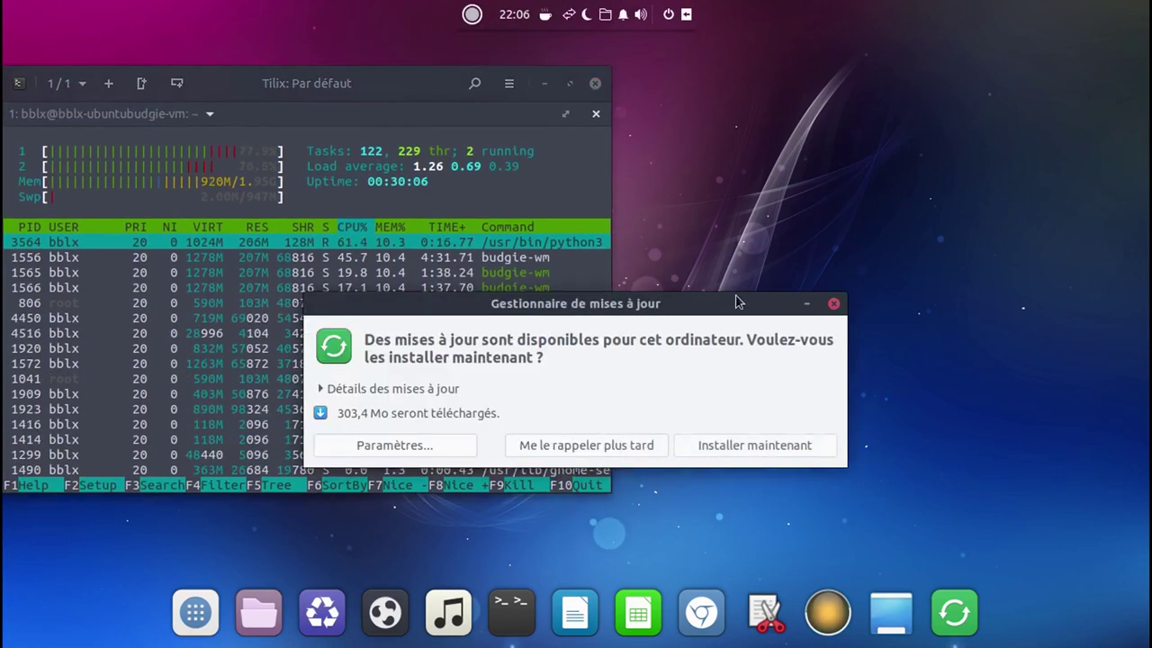
pyautogui.click(396, 388)
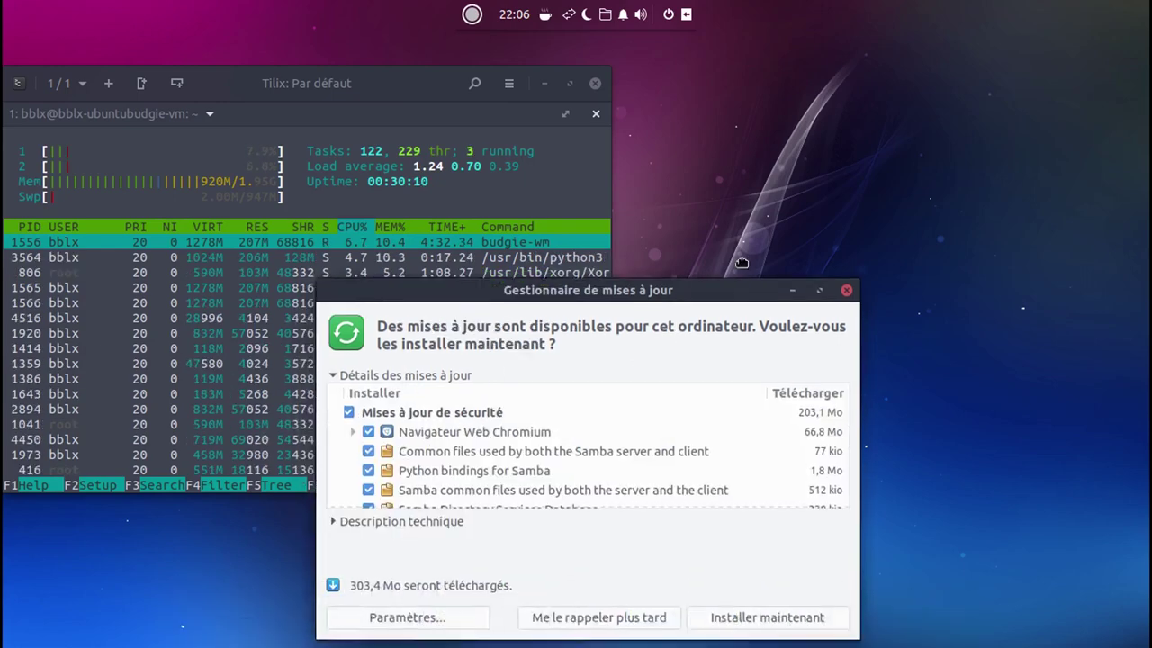
pyautogui.click(886, 539)
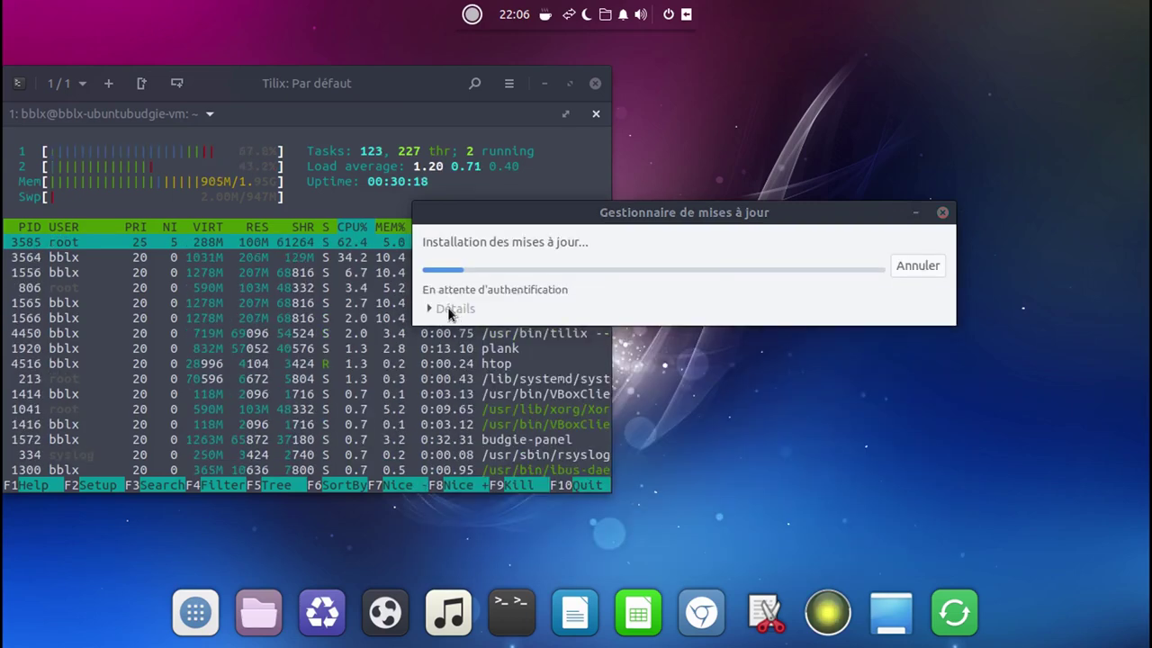
# - Authenticate the update installation with the account password, expand its Détails section, and move the Gestionnaire de mises à jour window aside
pyautogui.write('****')
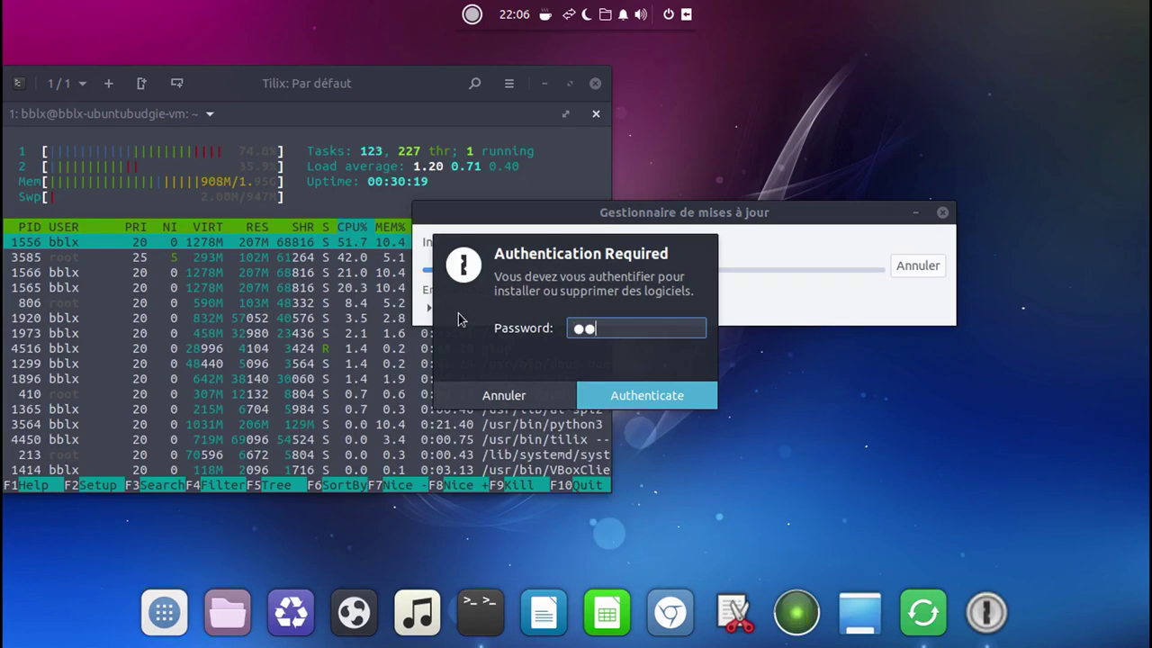
pyautogui.press('Return')
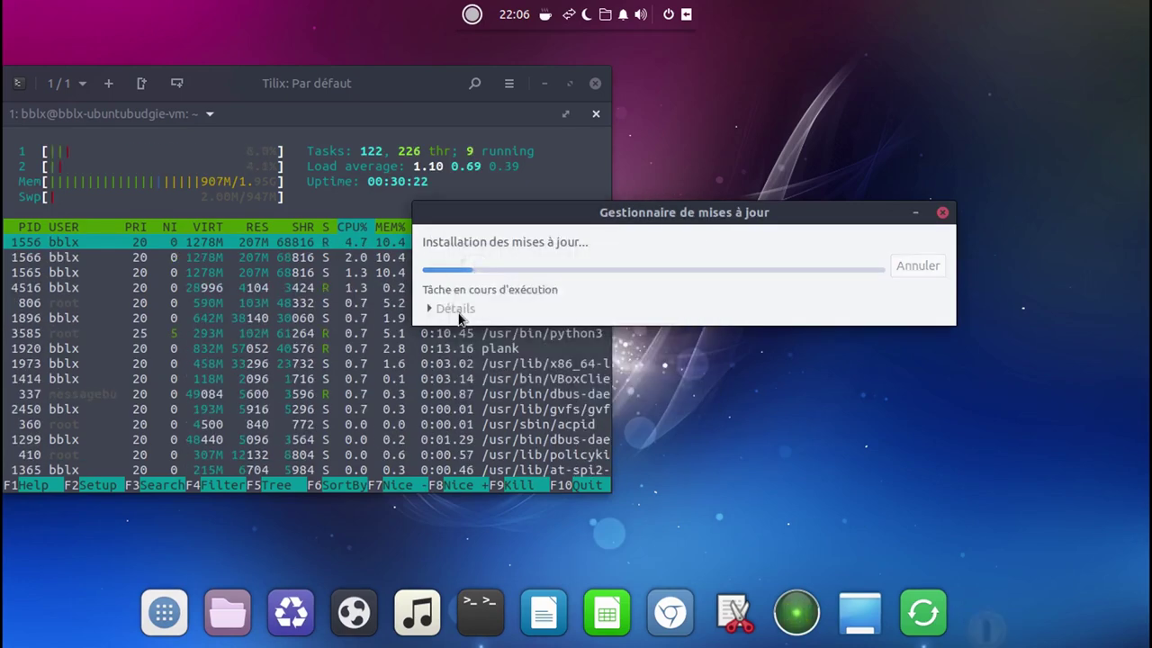
pyautogui.click(444, 311)
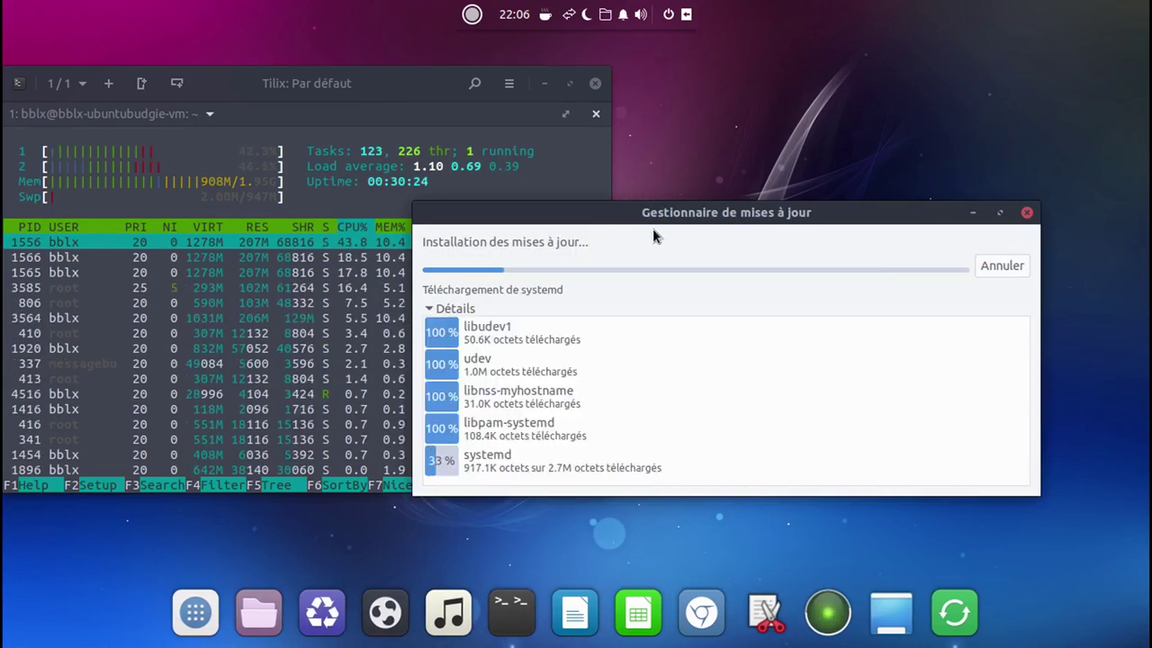
pyautogui.moveTo(687, 213); pyautogui.dragTo(792, 283)
# - Browse the Accessoires and Infographie categories of the application menu and launch Outil de numérisation Simple Scan
pyautogui.click(472, 18)
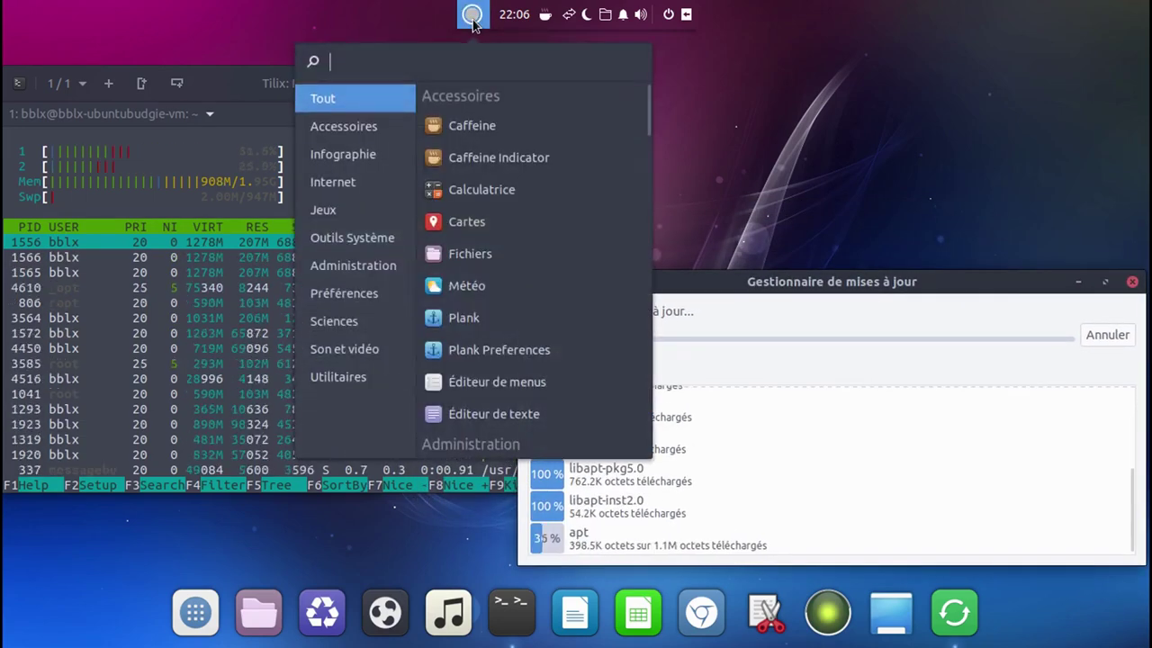
pyautogui.scroll(-3, 528, 303)
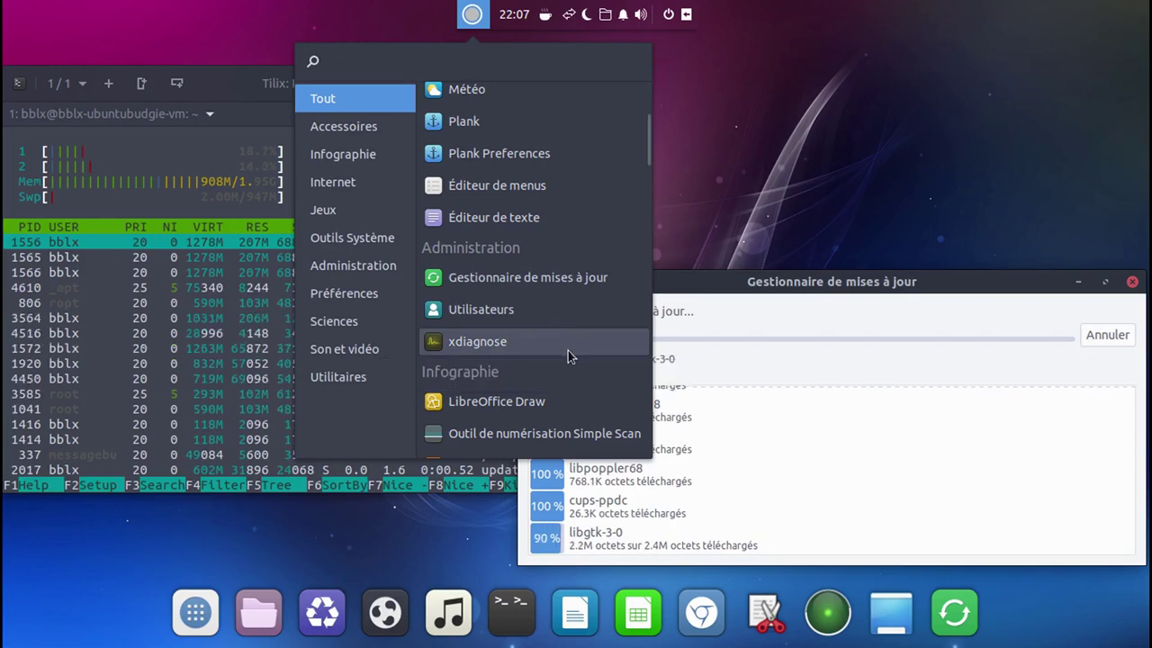
pyautogui.scroll(-1, 568, 350)
pyautogui.scroll(-1, 567, 359)
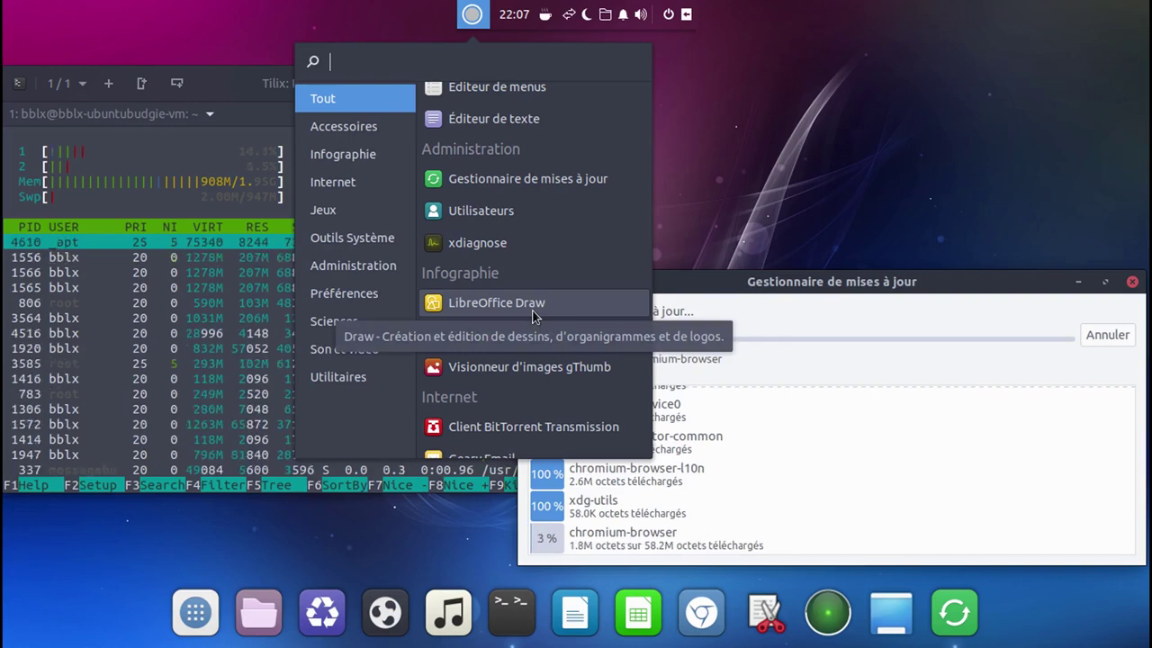
pyautogui.click(367, 175)
pyautogui.click(352, 161)
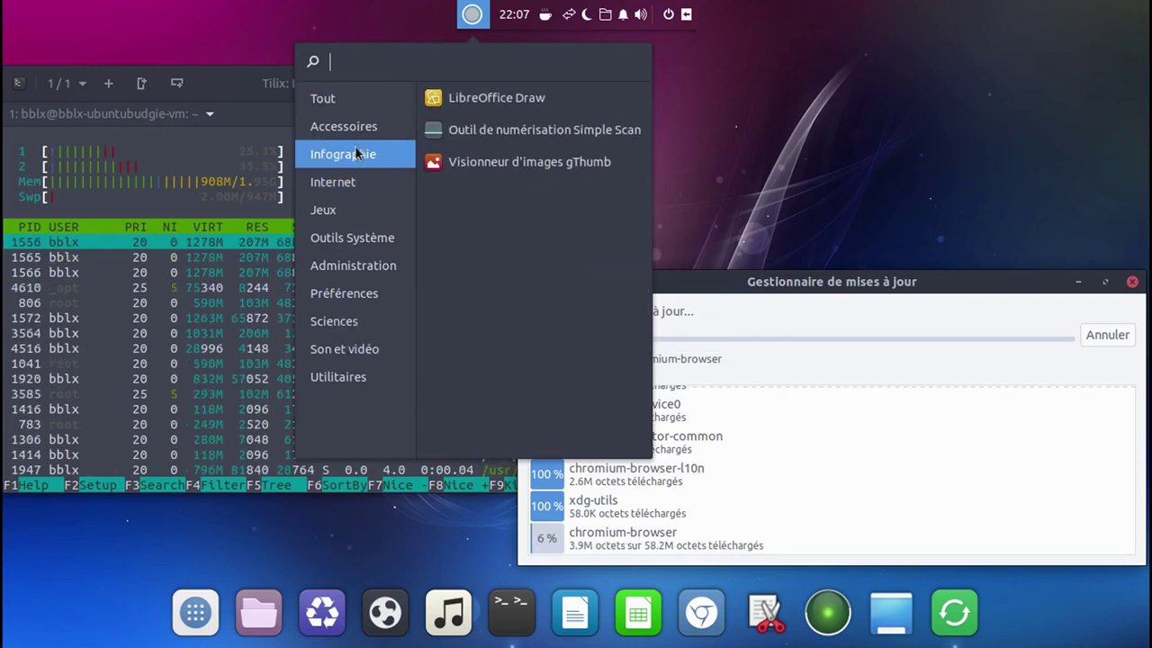
pyautogui.click(363, 128)
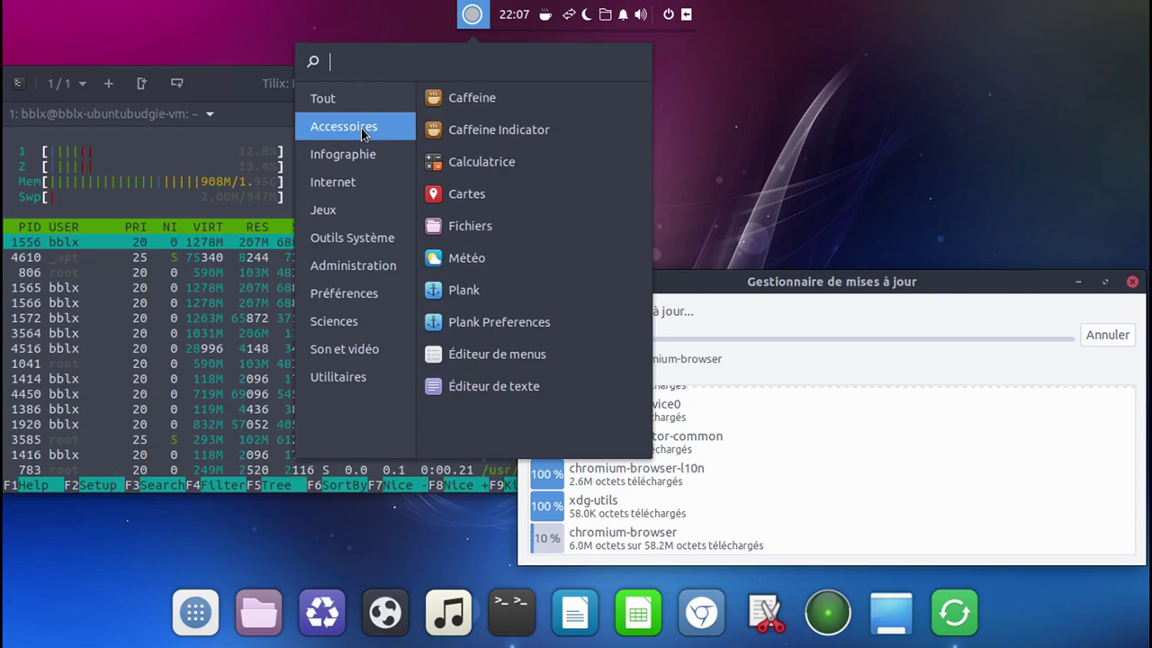
pyautogui.click(355, 181)
pyautogui.click(351, 157)
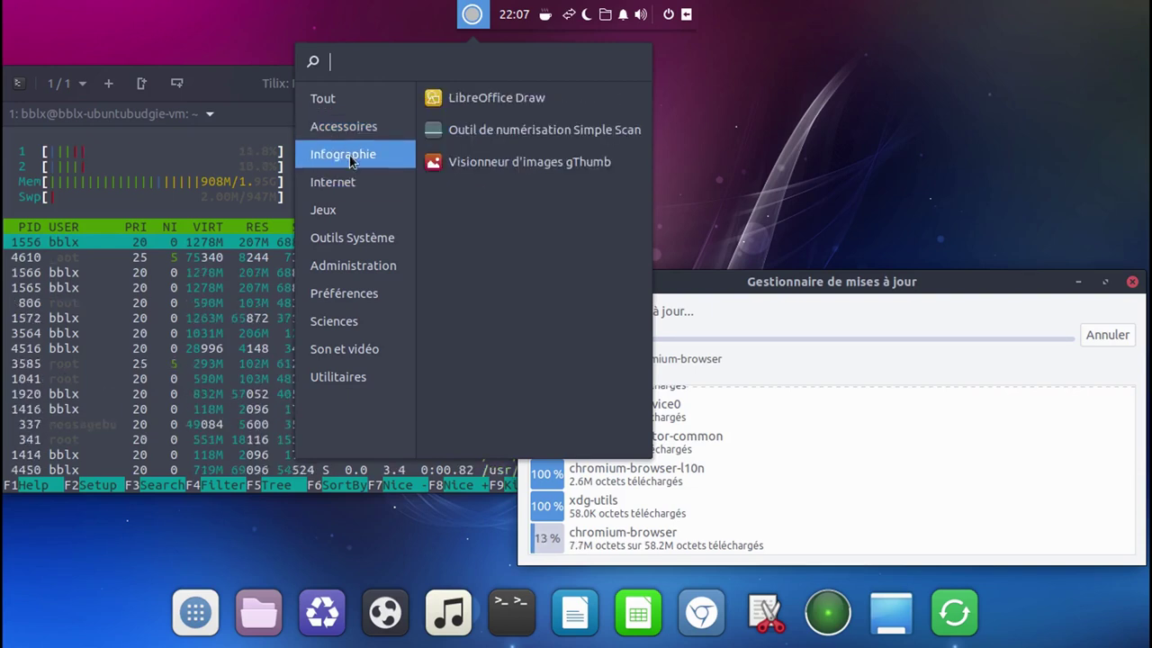
pyautogui.click(581, 136)
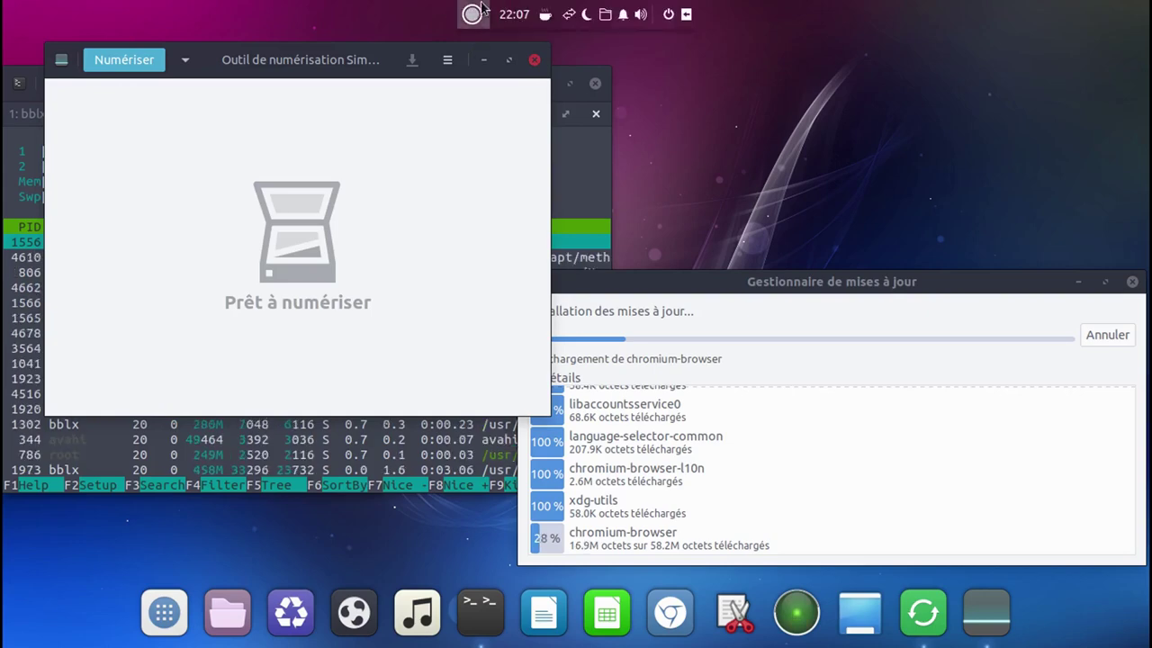
# - Open Visionneur d'images gThumb from the Infographie category to view its main window, then close it
pyautogui.click(471, 14)
pyautogui.moveTo(344, 170)
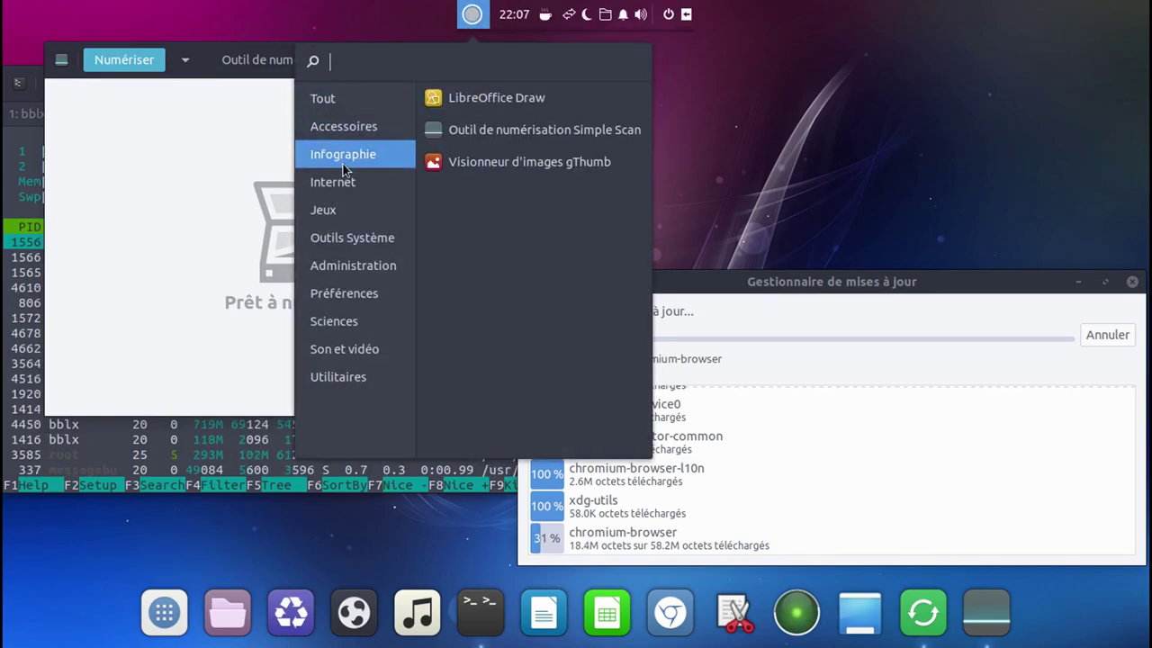
pyautogui.click(477, 164)
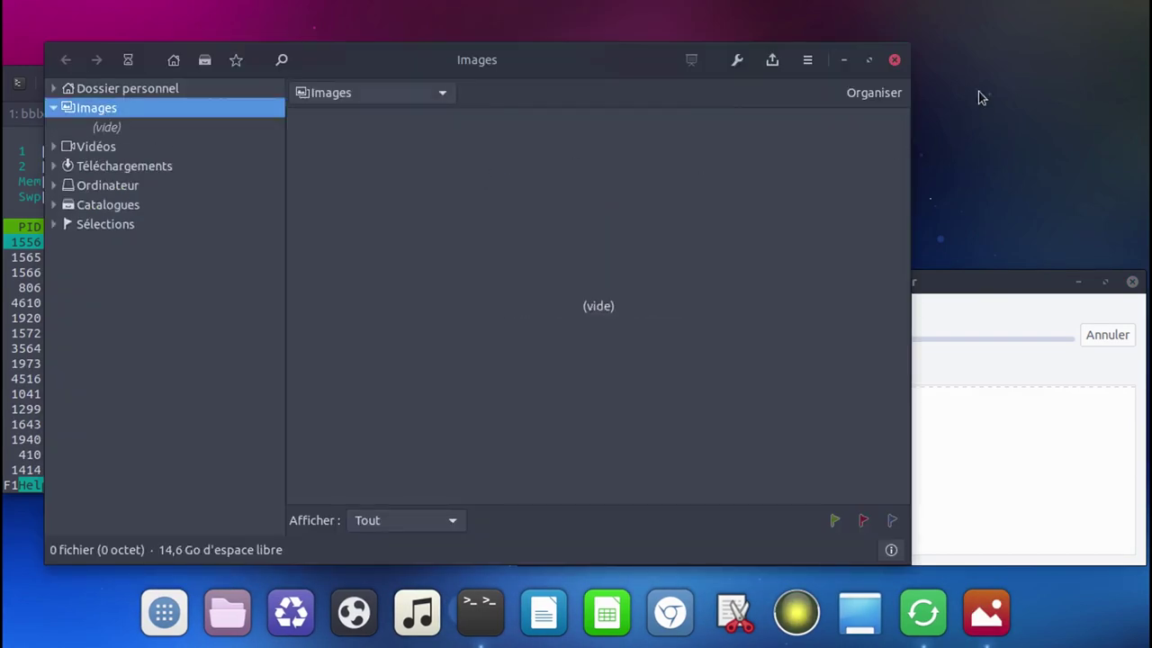
pyautogui.click(894, 60)
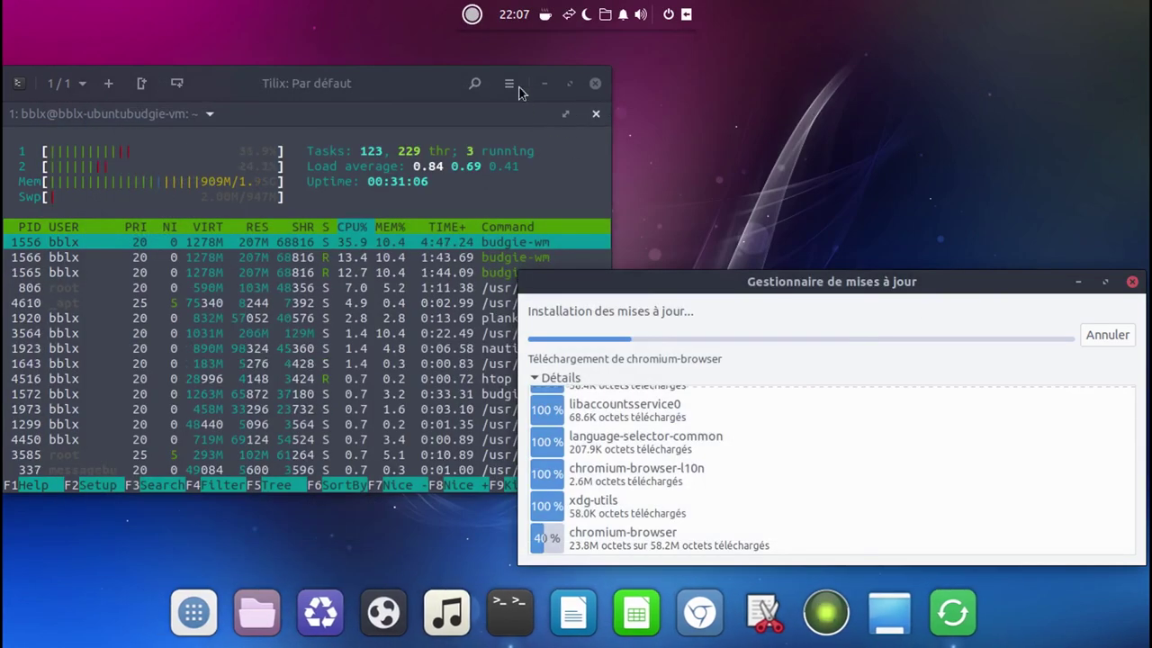
# - Launch Client BitTorrent Transmission from the Internet category and accept its file-sharing responsibility notice
pyautogui.click(473, 16)
pyautogui.click(359, 178)
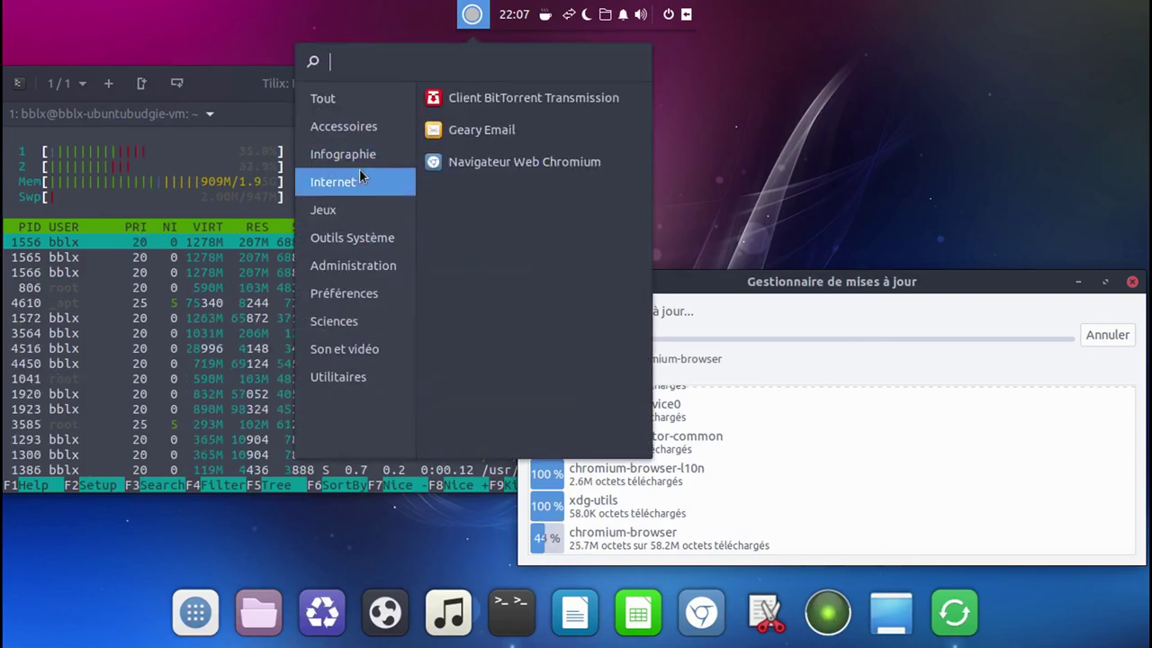
pyautogui.click(529, 106)
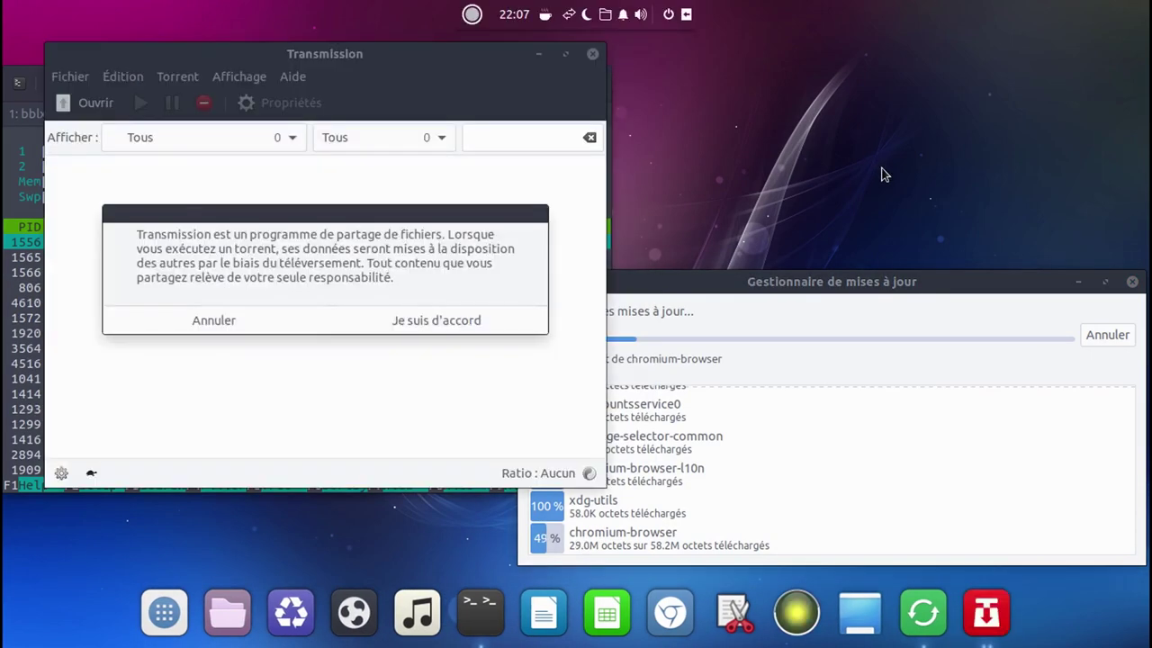
pyautogui.click(500, 317)
# - View Transmission's Vitesse and Confidentialité preferences, switch the blocklist option on and back off, and close Transmission
pyautogui.click(122, 77)
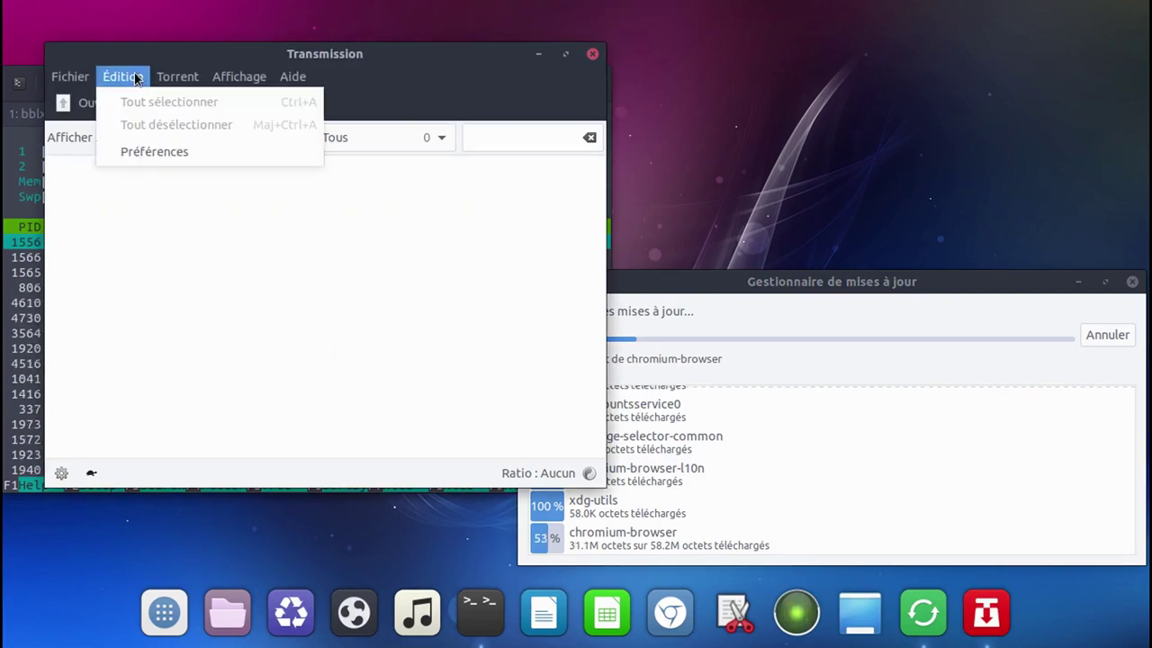
pyautogui.click(153, 151)
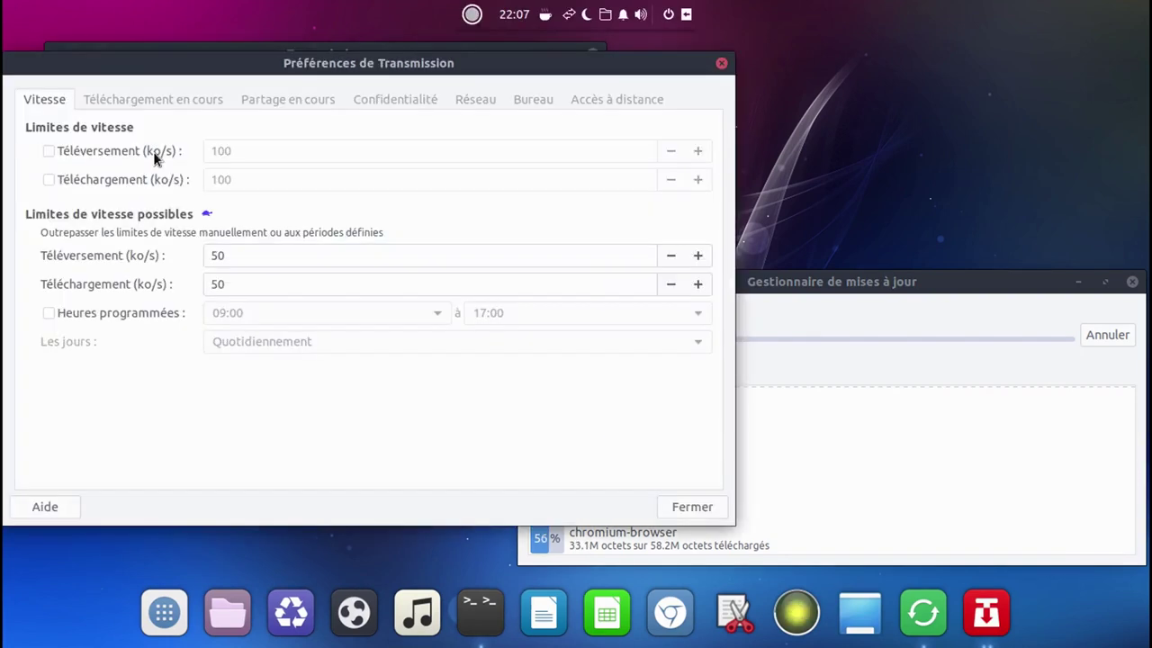
pyautogui.click(404, 106)
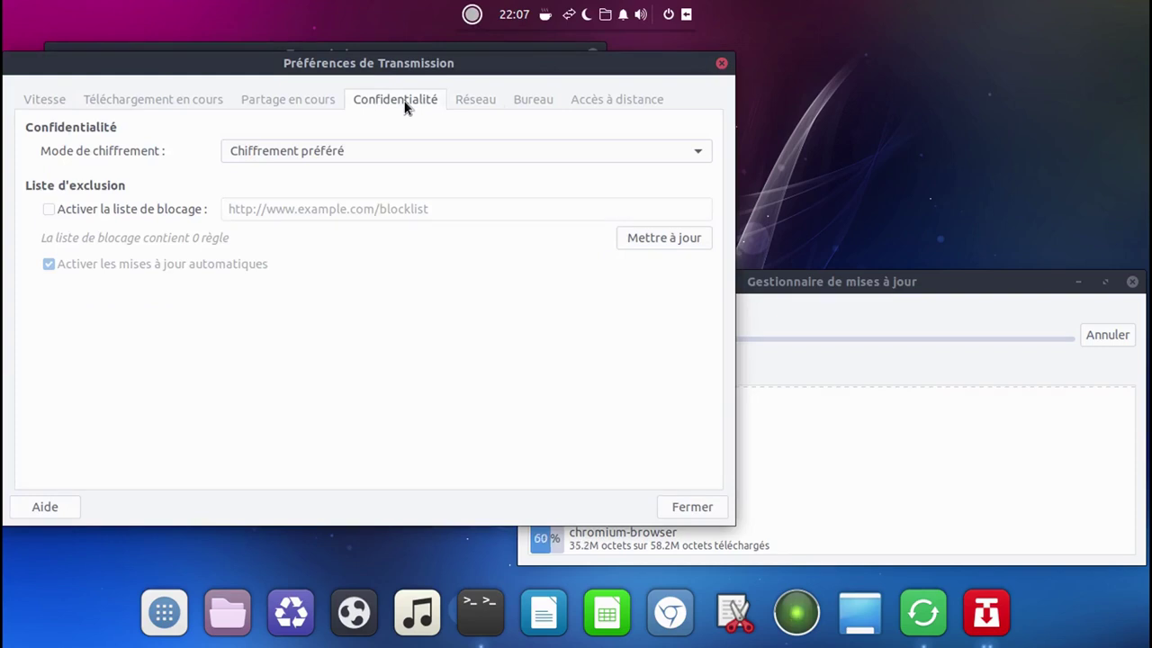
pyautogui.click(158, 216)
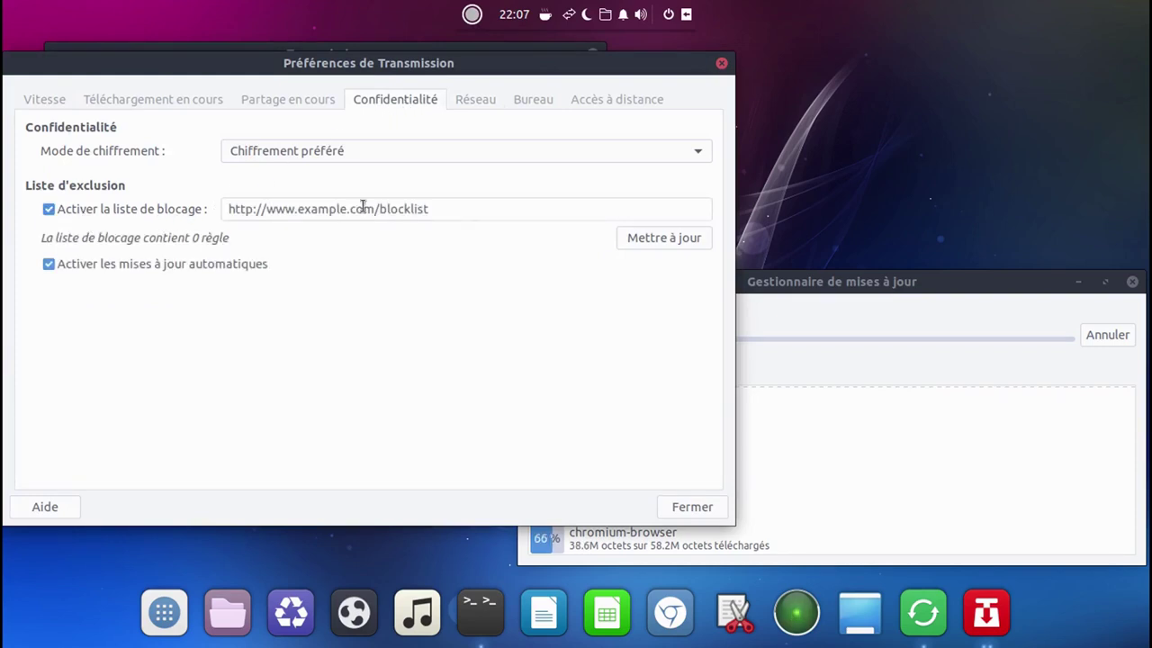
pyautogui.click(135, 216)
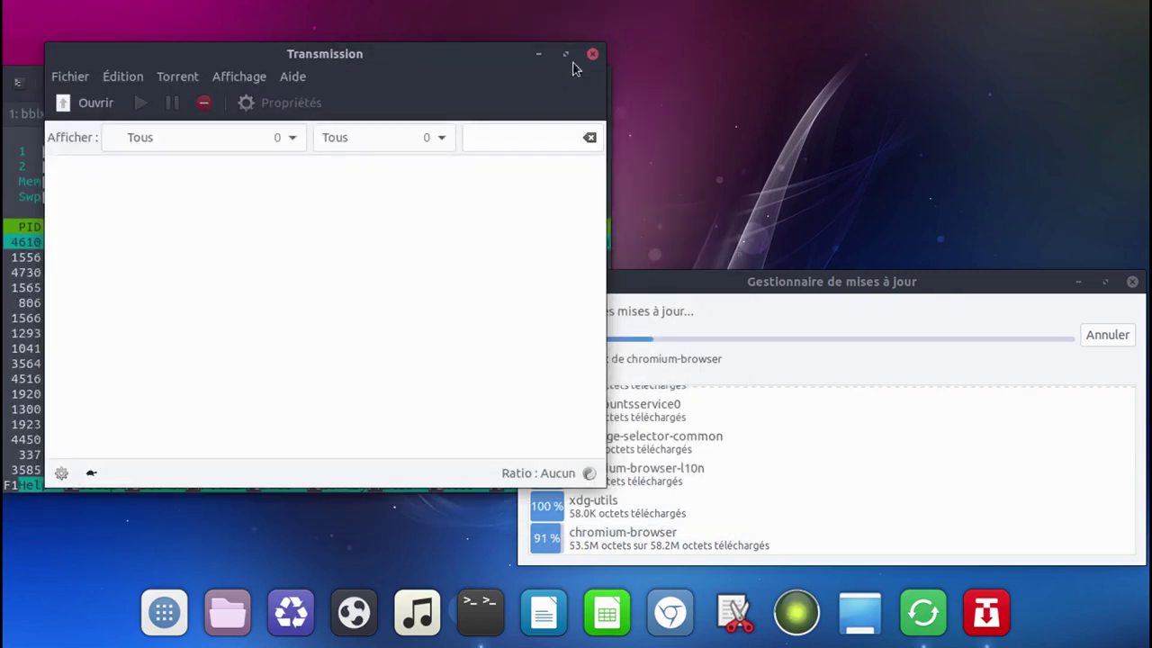
pyautogui.click(592, 55)
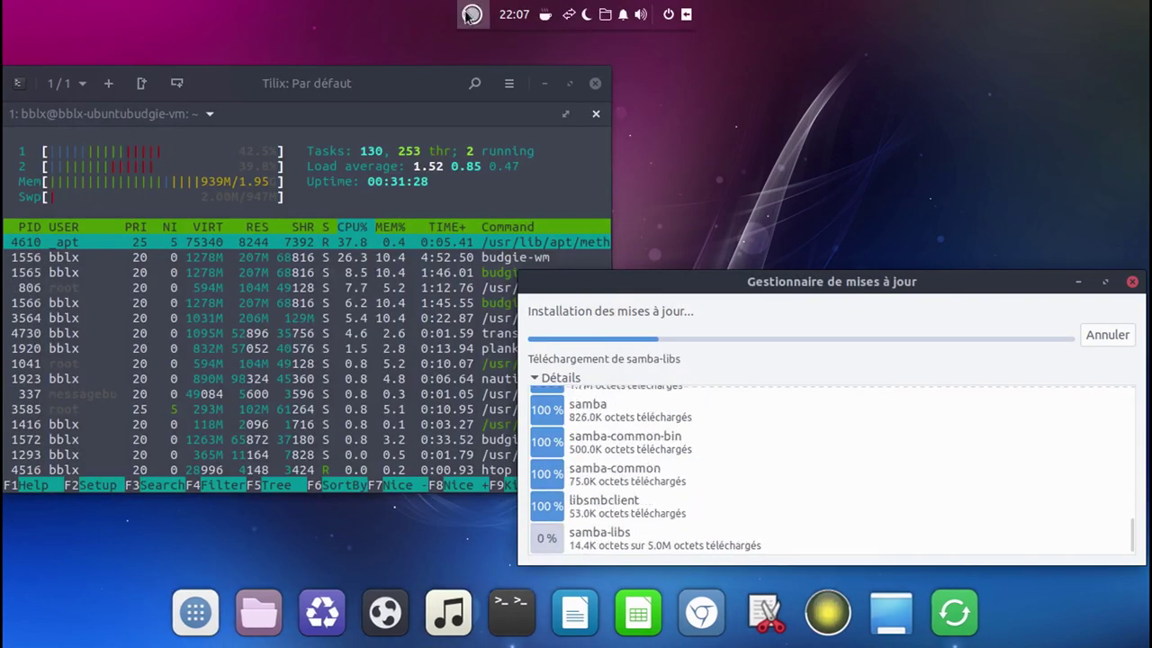
# - Open Geary Email from the Internet category to view its account setup dialog, and close it without adding an account
pyautogui.click(469, 15)
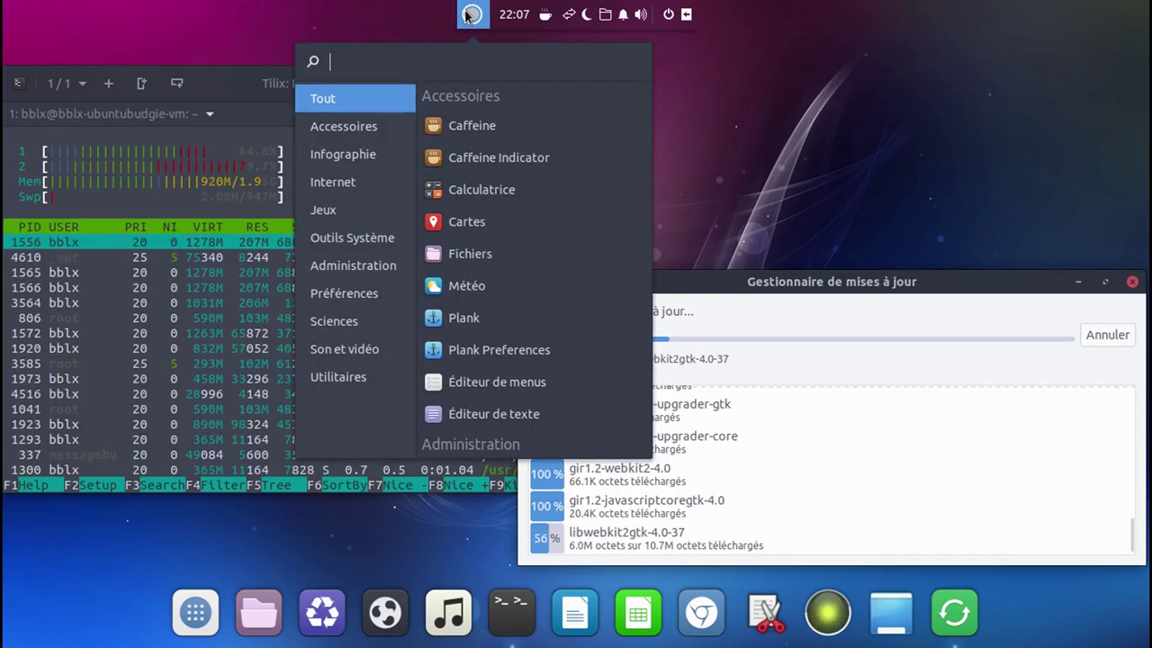
pyautogui.click(399, 156)
pyautogui.click(386, 183)
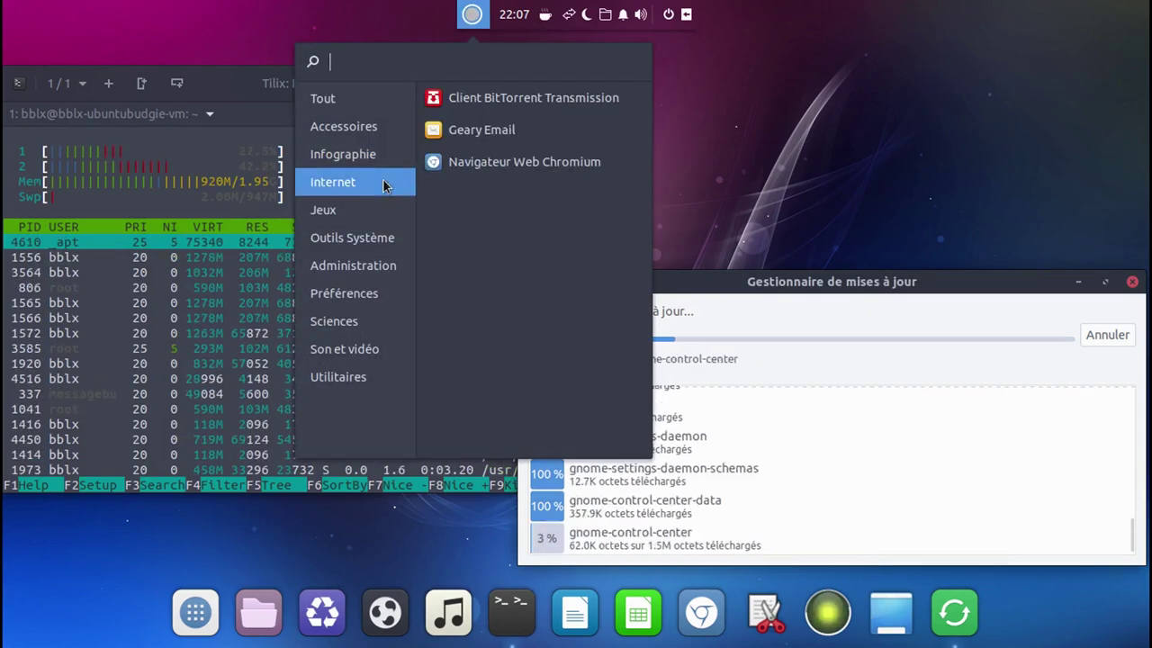
pyautogui.click(525, 129)
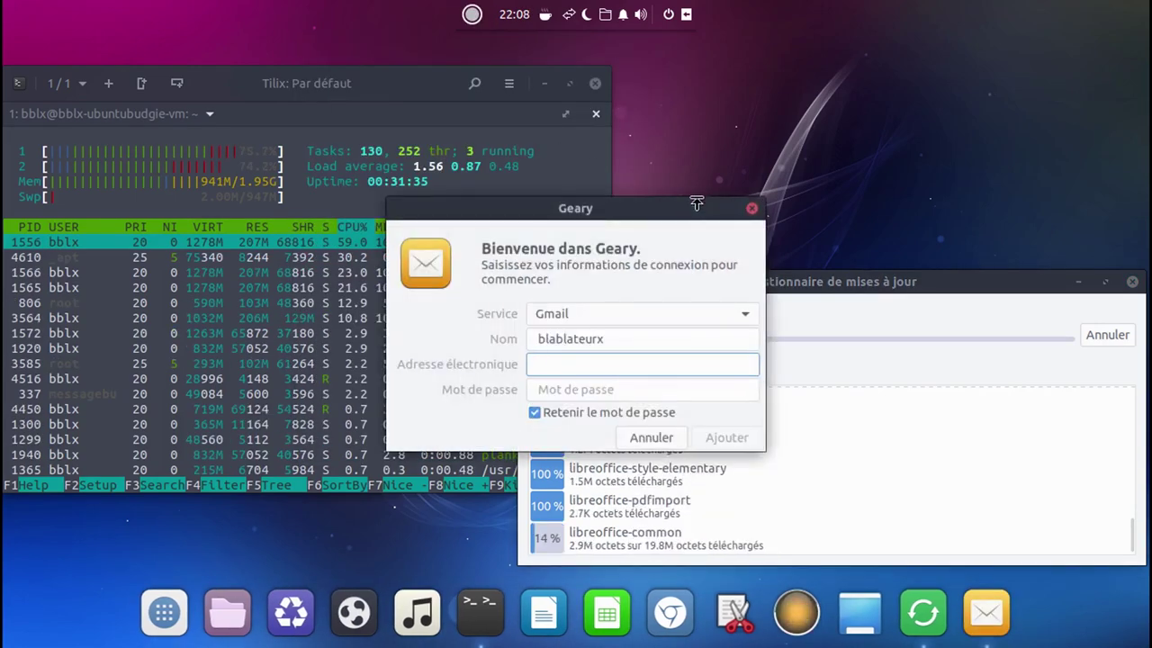
pyautogui.click(752, 209)
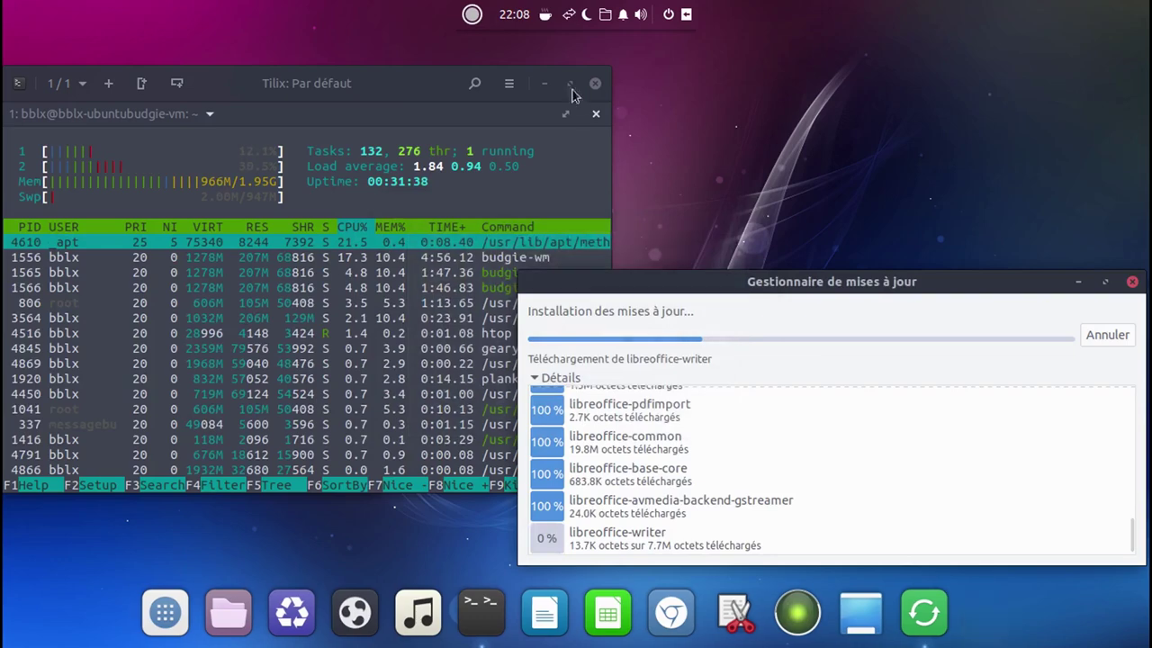
# - Launch Navigateur Web Chromium from the Internet category and maximize its window
pyautogui.click(471, 15)
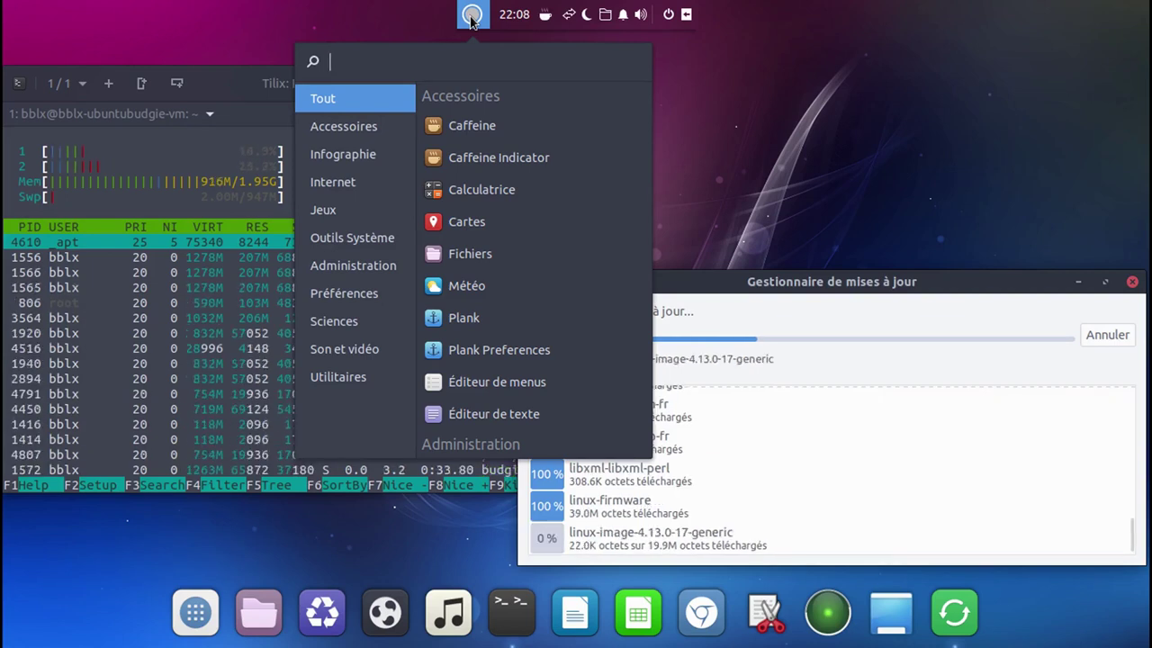
pyautogui.moveTo(355, 212)
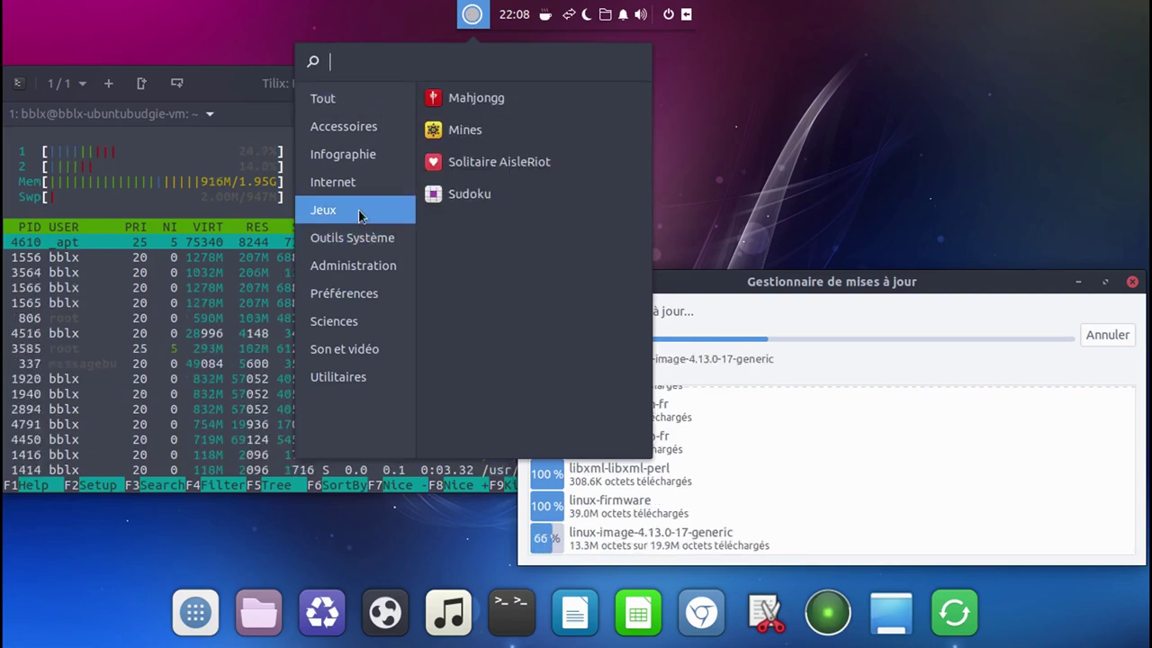
pyautogui.moveTo(366, 190)
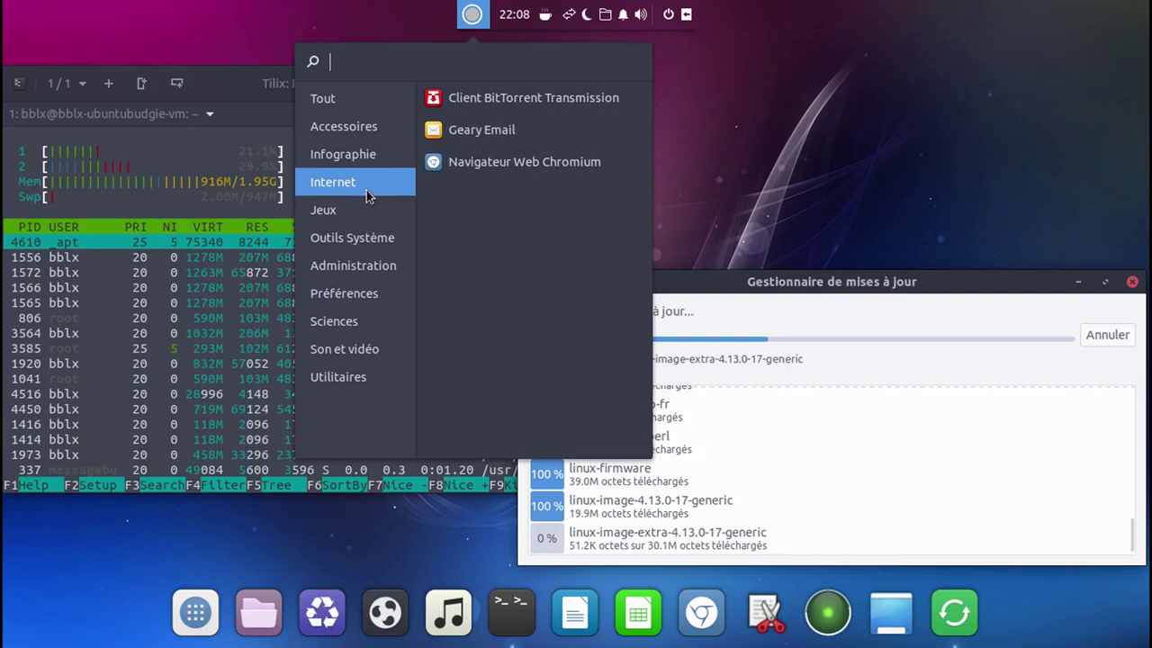
pyautogui.click(553, 163)
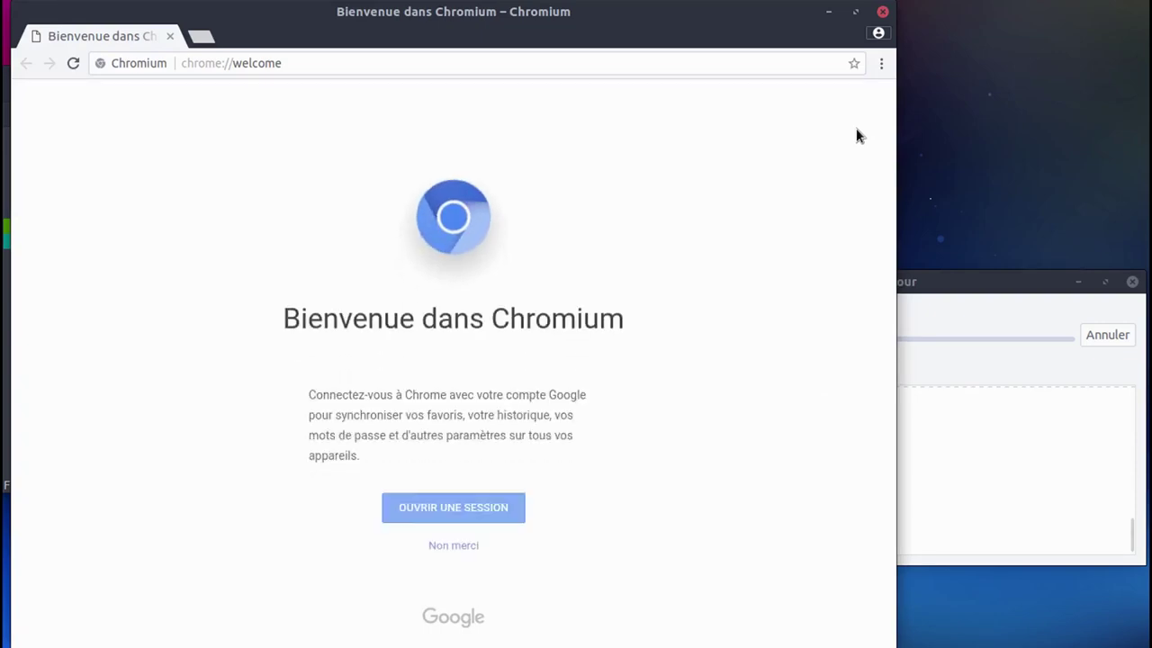
pyautogui.click(855, 13)
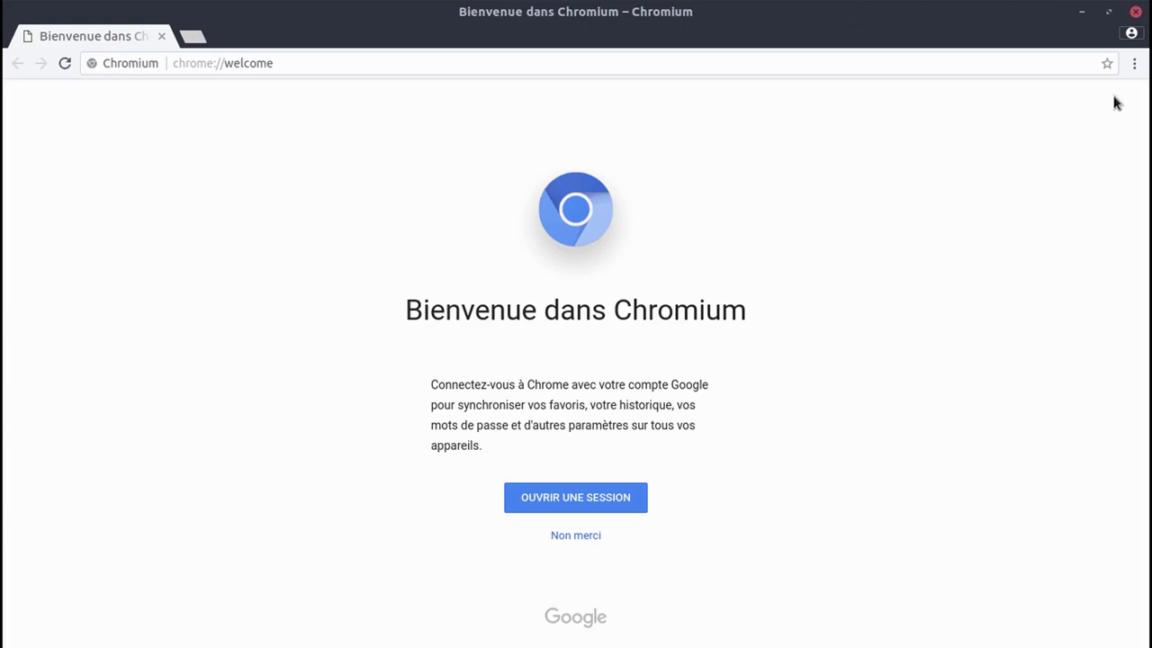
# - View the À propos de Chromium page for the browser version, and close the page and the browser
pyautogui.click(1133, 63)
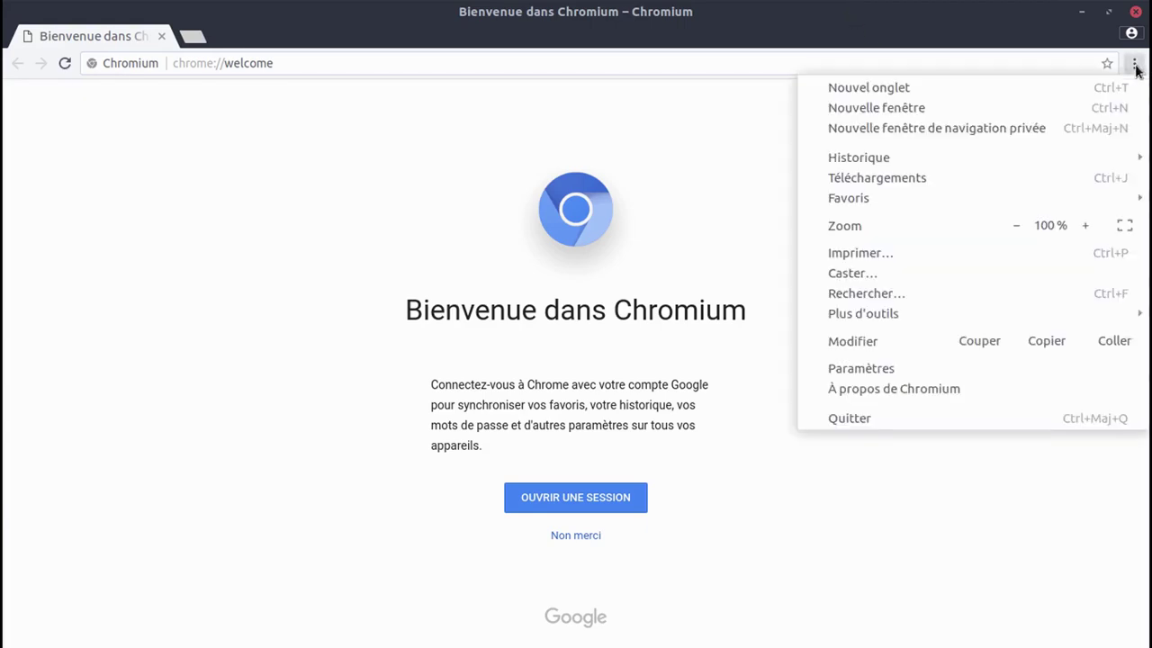
pyautogui.click(888, 397)
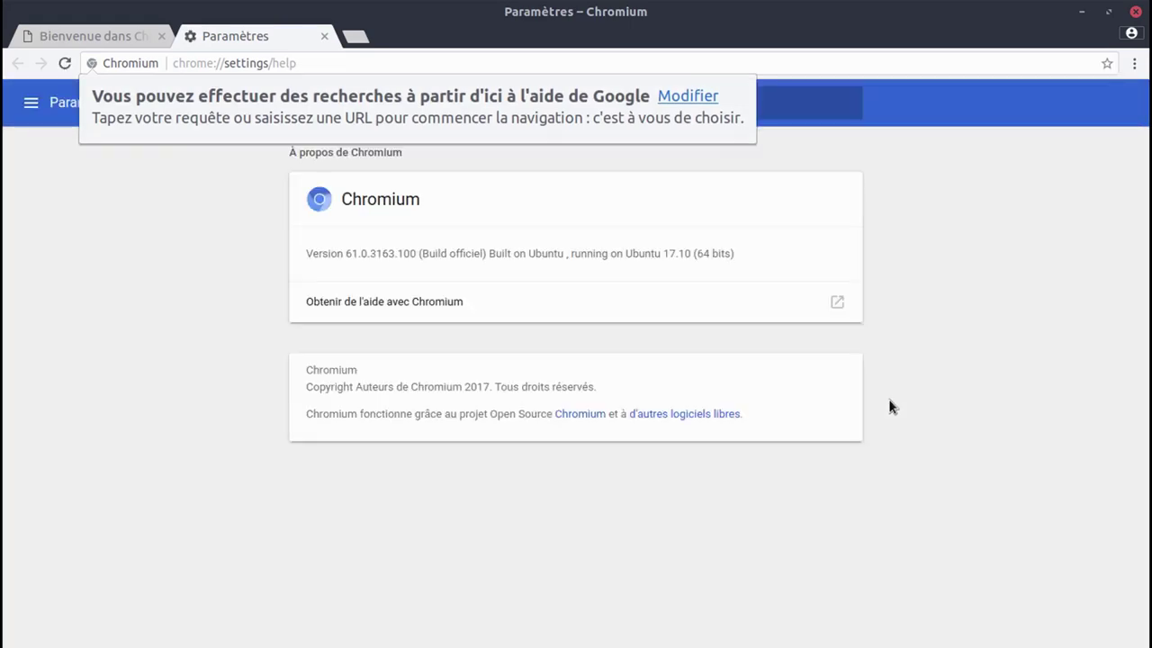
pyautogui.click(324, 37)
pyautogui.click(1135, 13)
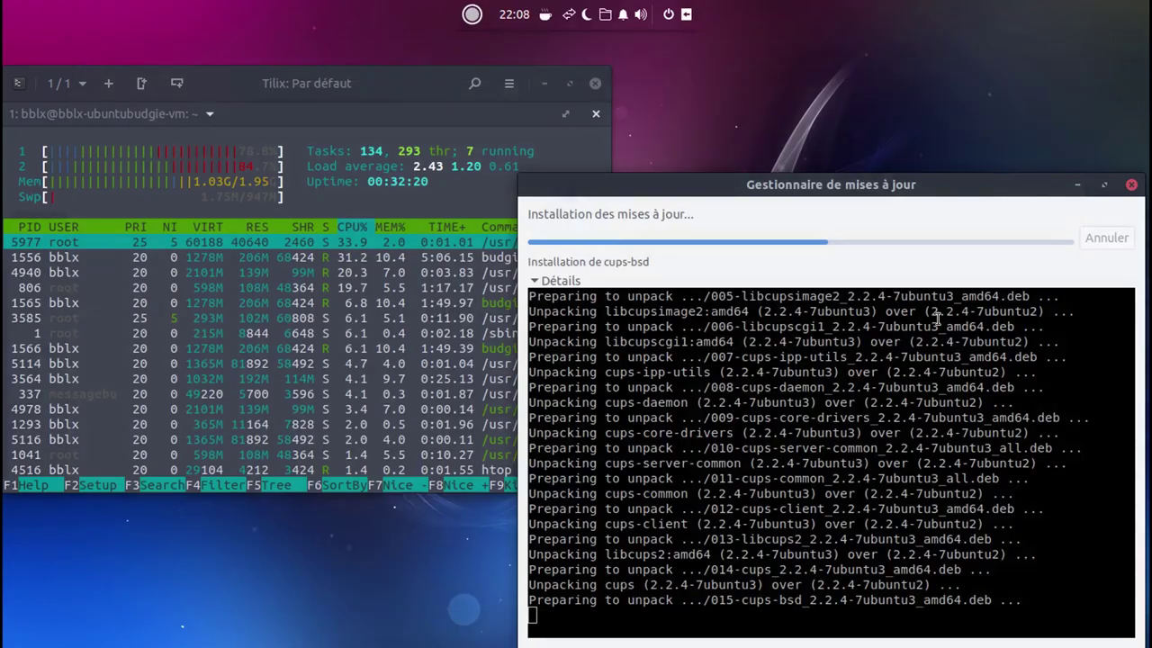
# - Launch Logiciels from the Outils Système category and dismiss its welcome dialog
pyautogui.click(471, 15)
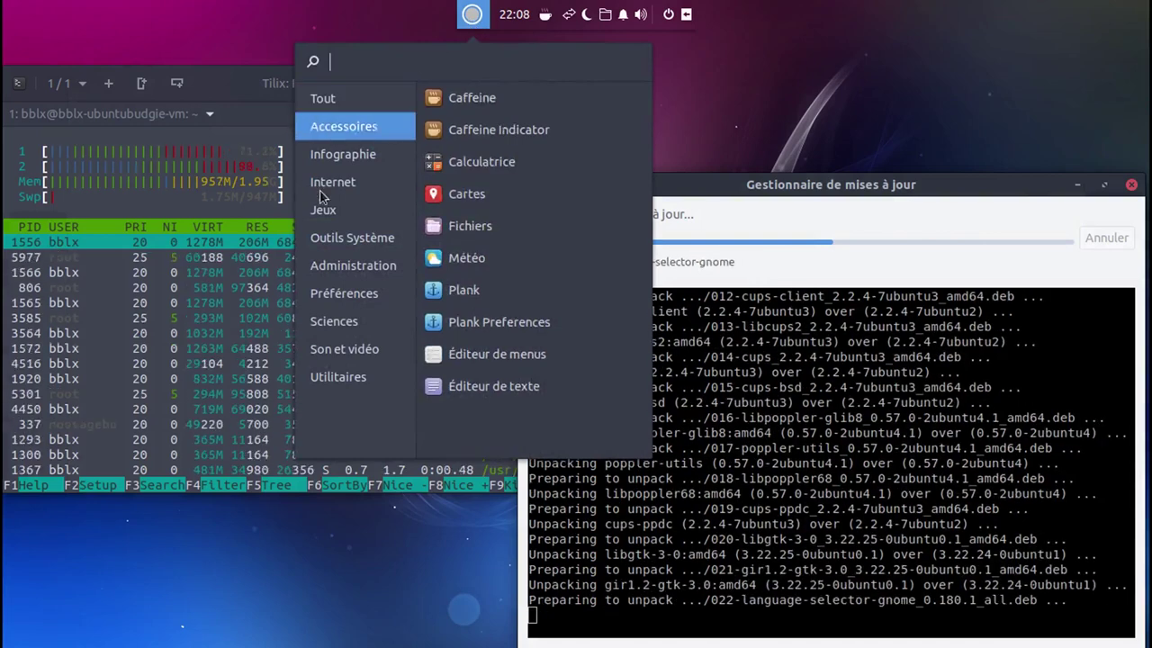
pyautogui.moveTo(327, 212)
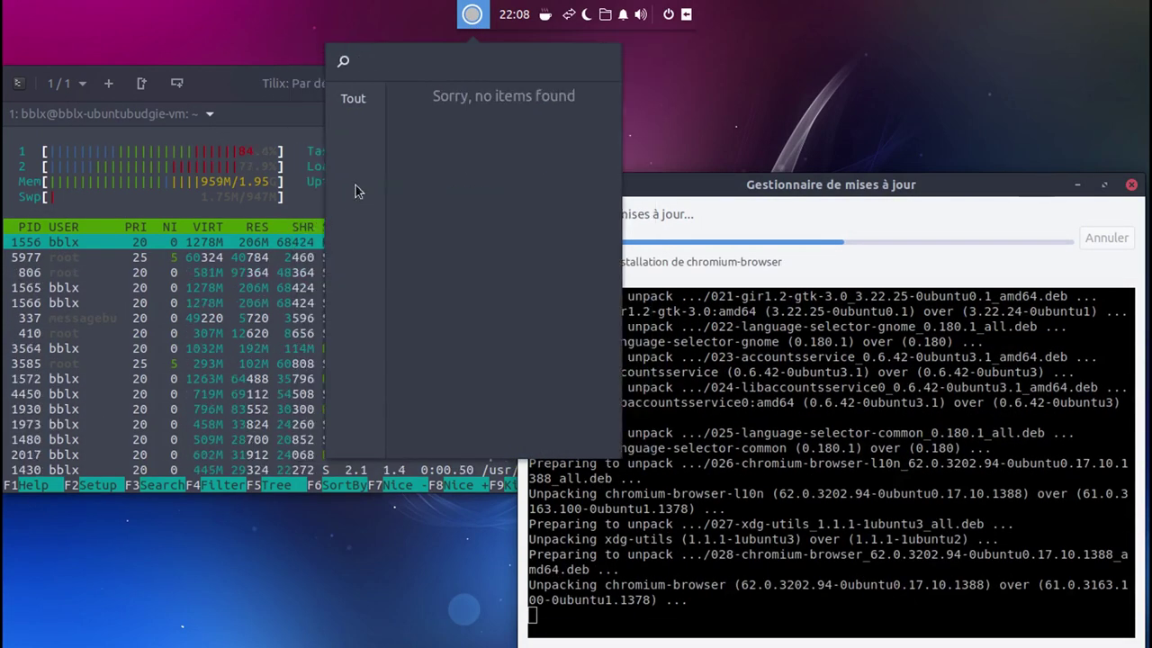
pyautogui.click(472, 14)
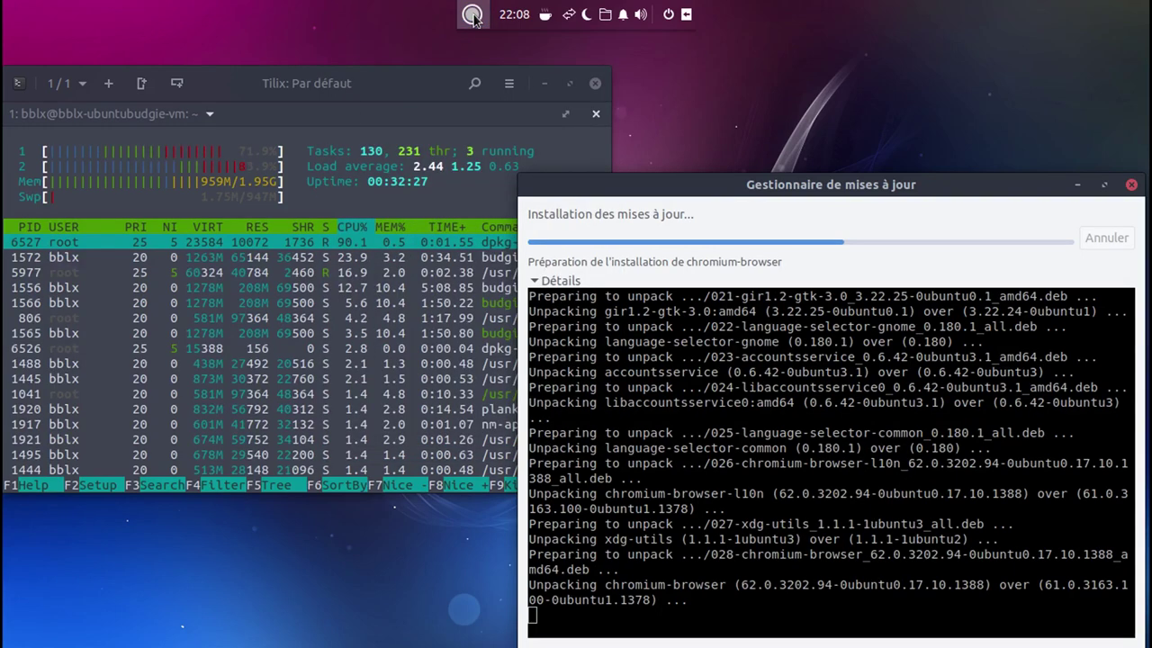
pyautogui.click(472, 14)
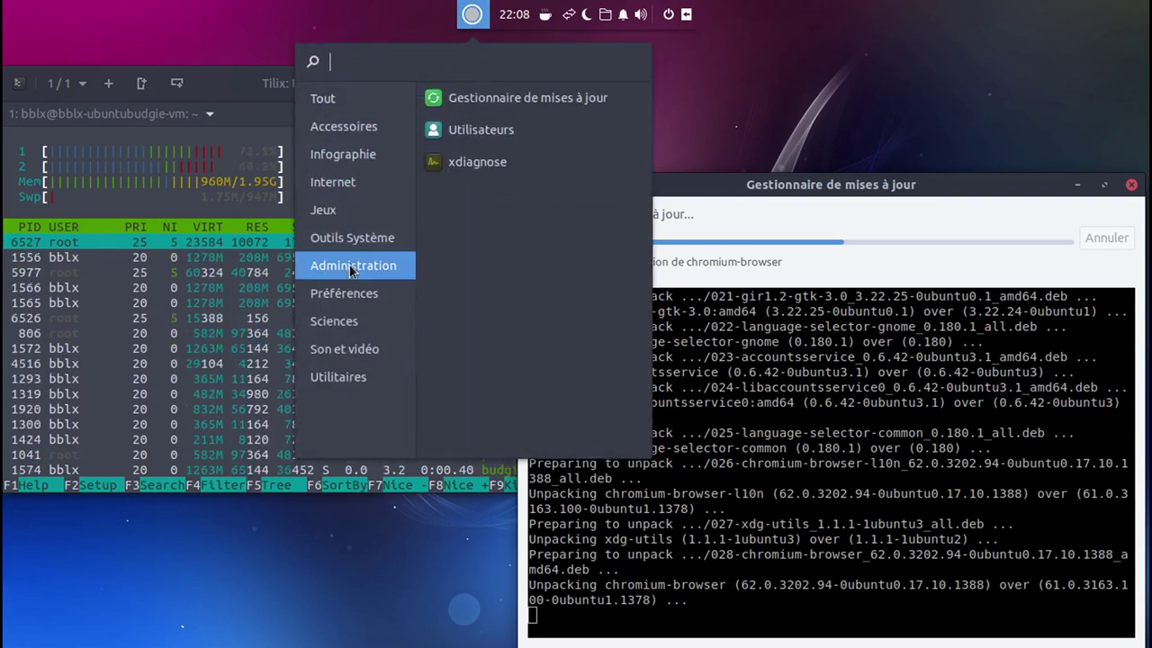
pyautogui.moveTo(353, 245)
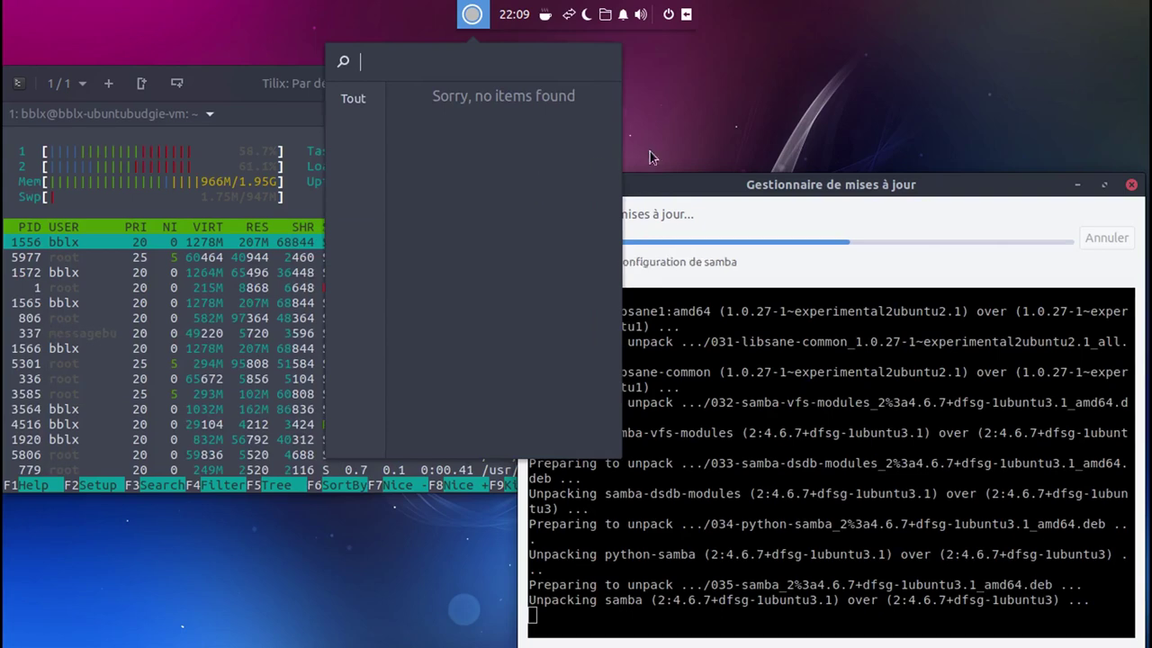
pyautogui.click(473, 14)
pyautogui.click(472, 14)
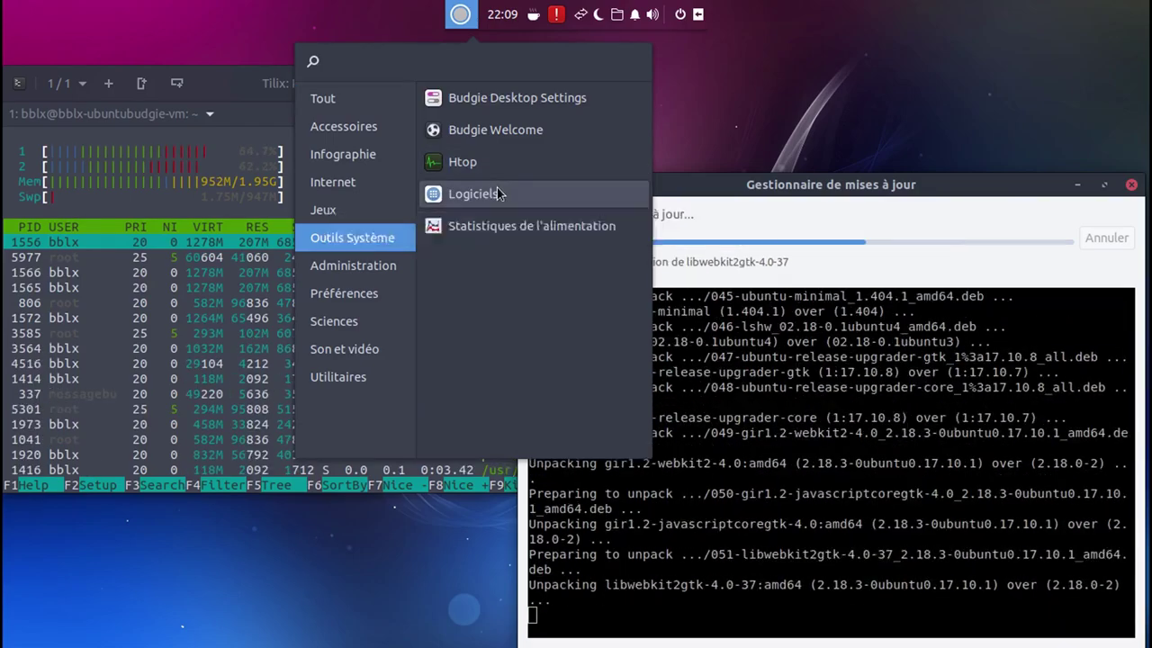
pyautogui.click(497, 193)
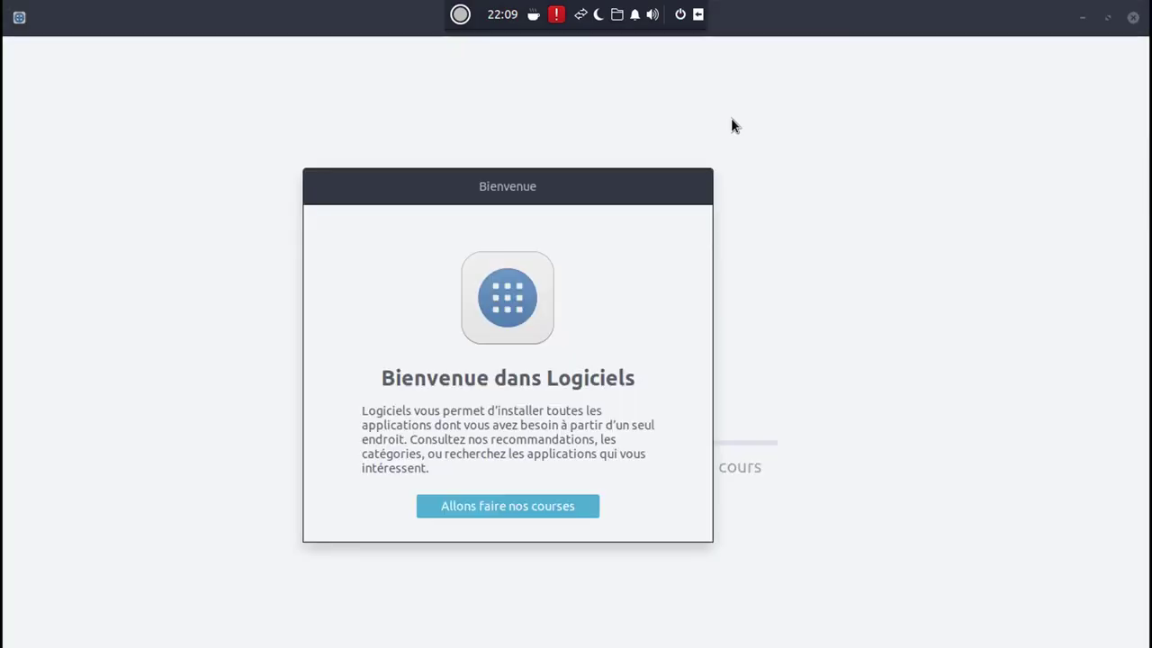
pyautogui.click(558, 506)
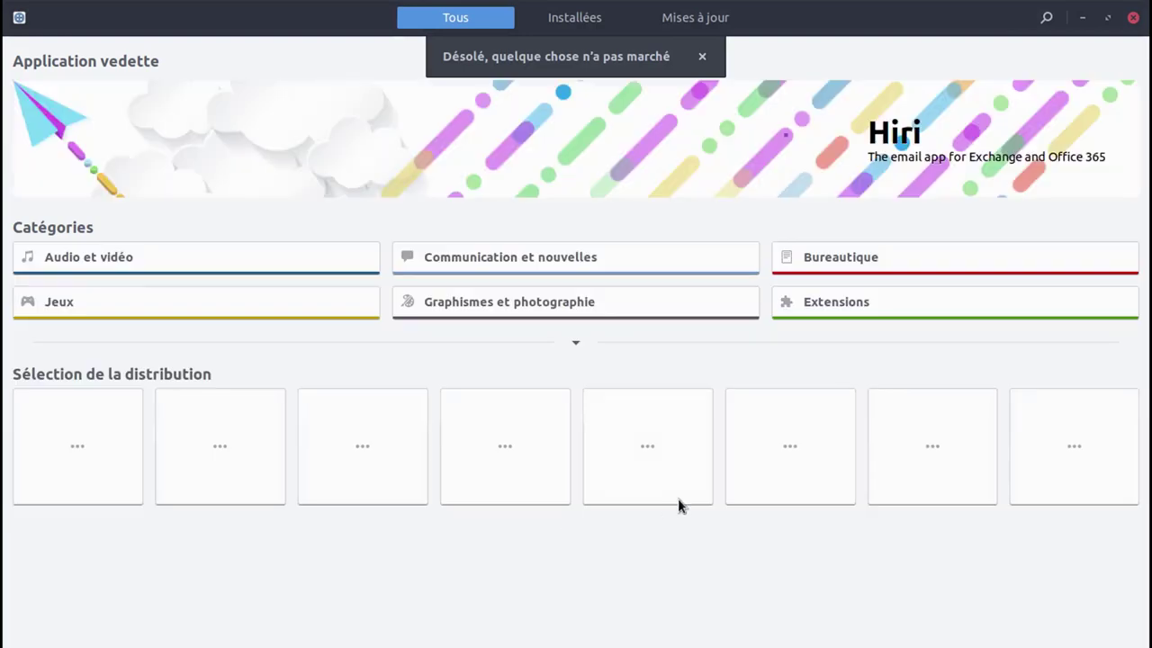
# - View the Installées and Mises à jour pages in Logiciels, unmaximizing its window and dismissing the error notification, and close it
pyautogui.click(567, 16)
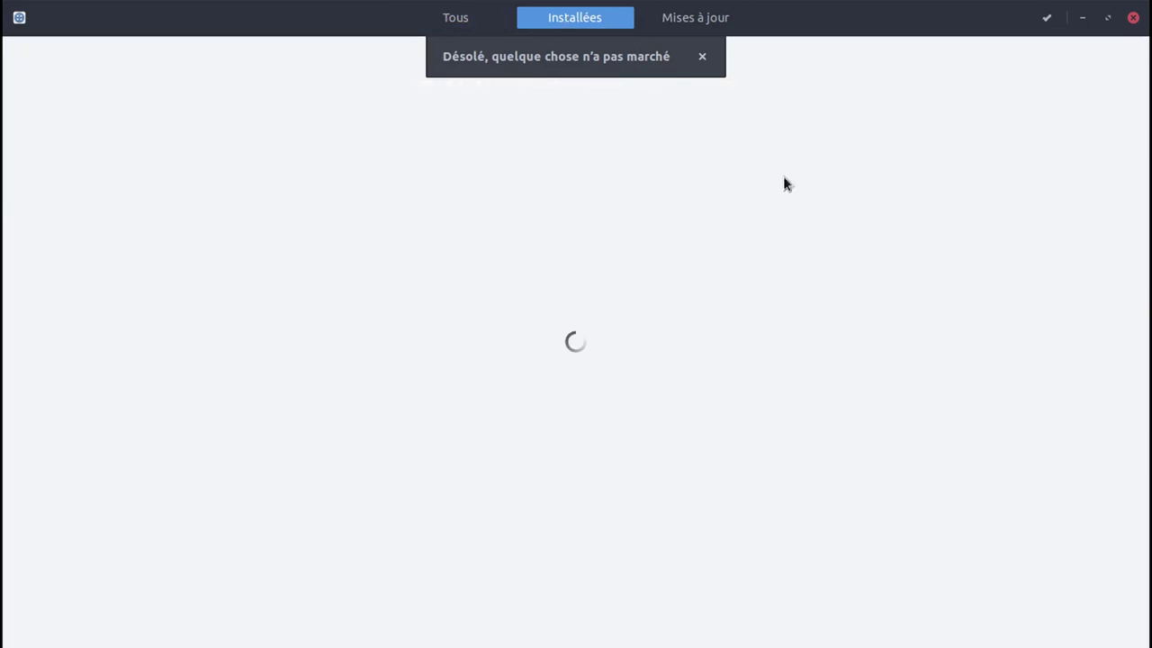
pyautogui.moveTo(969, 27); pyautogui.dragTo(885, 118)
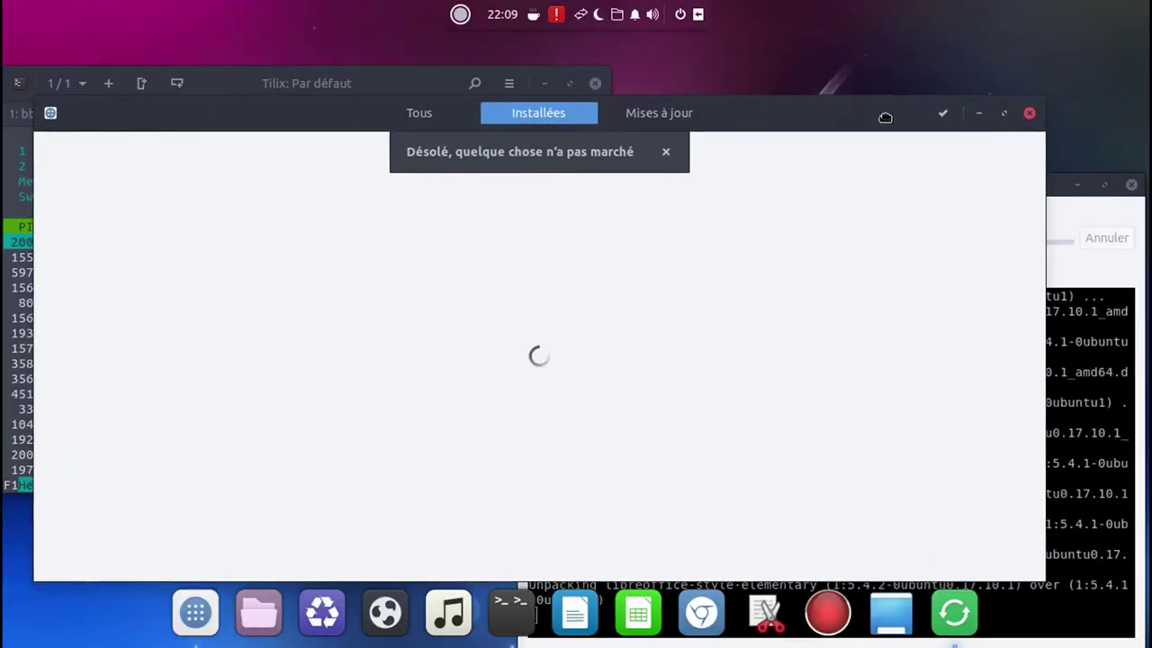
pyautogui.click(669, 150)
pyautogui.click(668, 114)
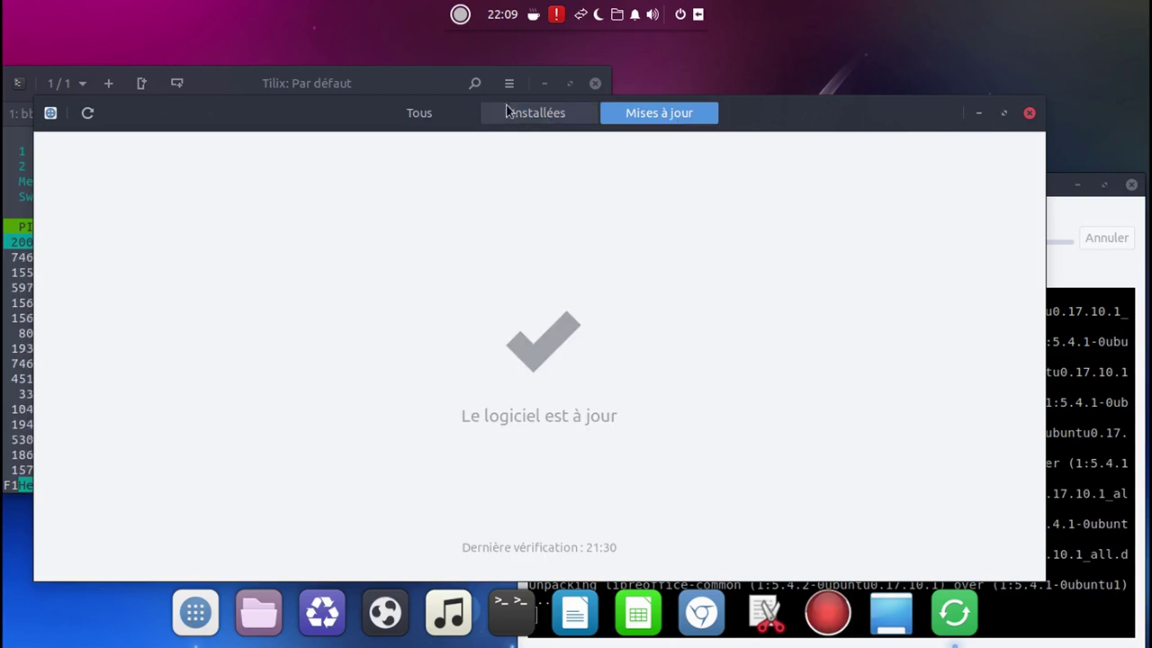
pyautogui.click(534, 117)
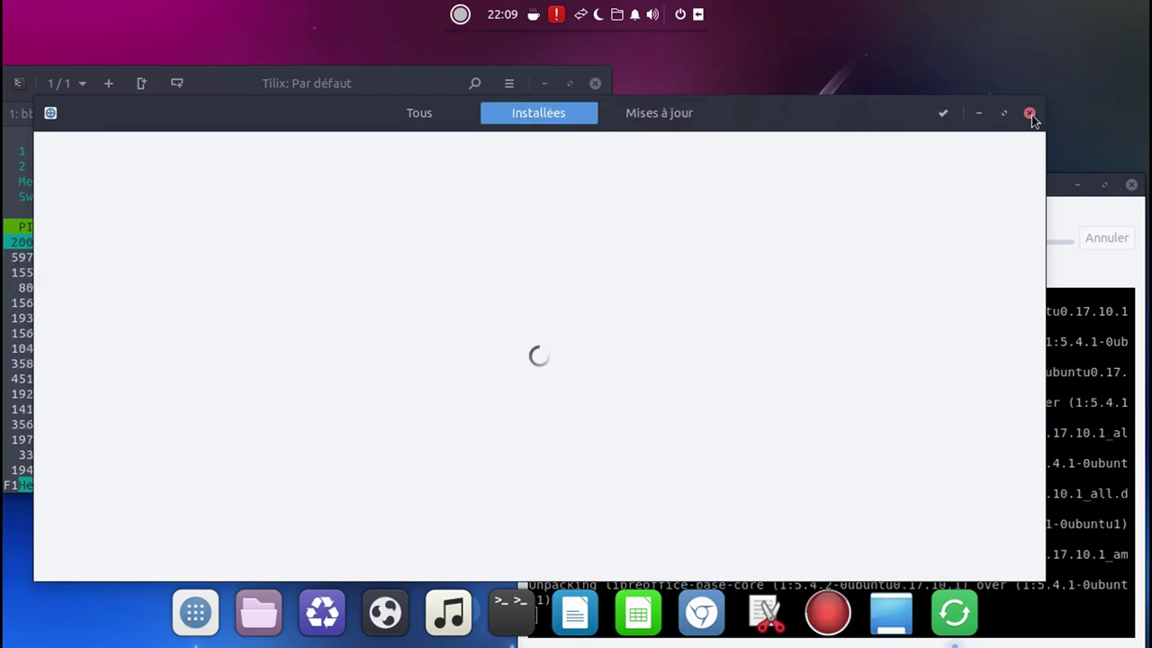
pyautogui.click(52, 115)
pyautogui.click(52, 117)
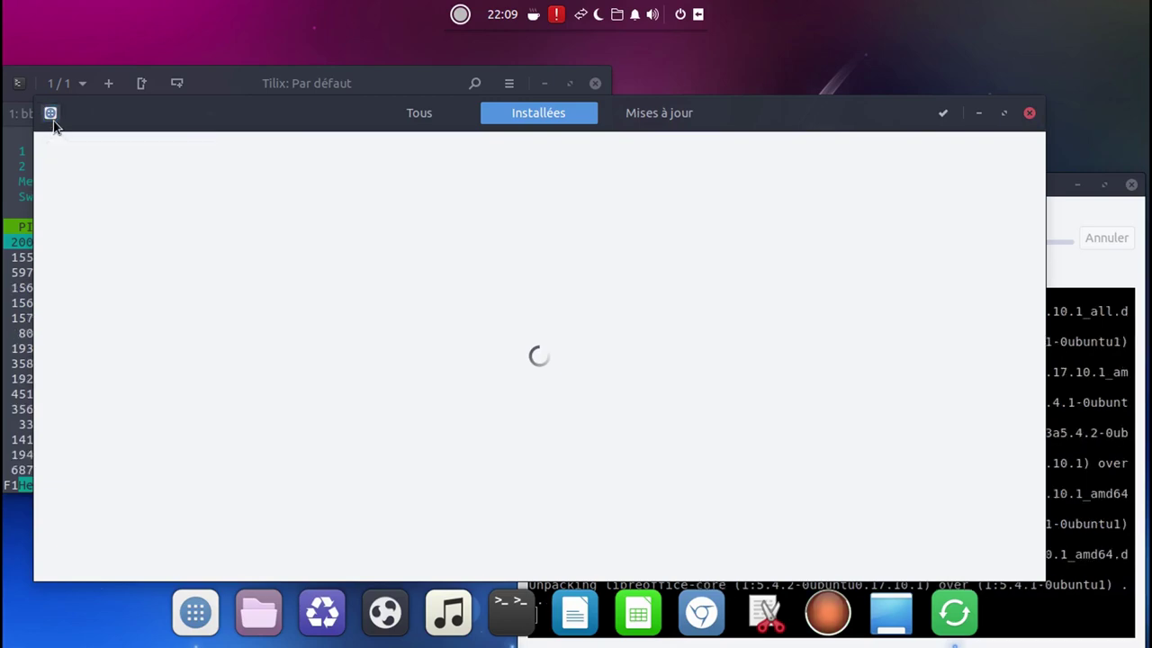
pyautogui.click(1030, 114)
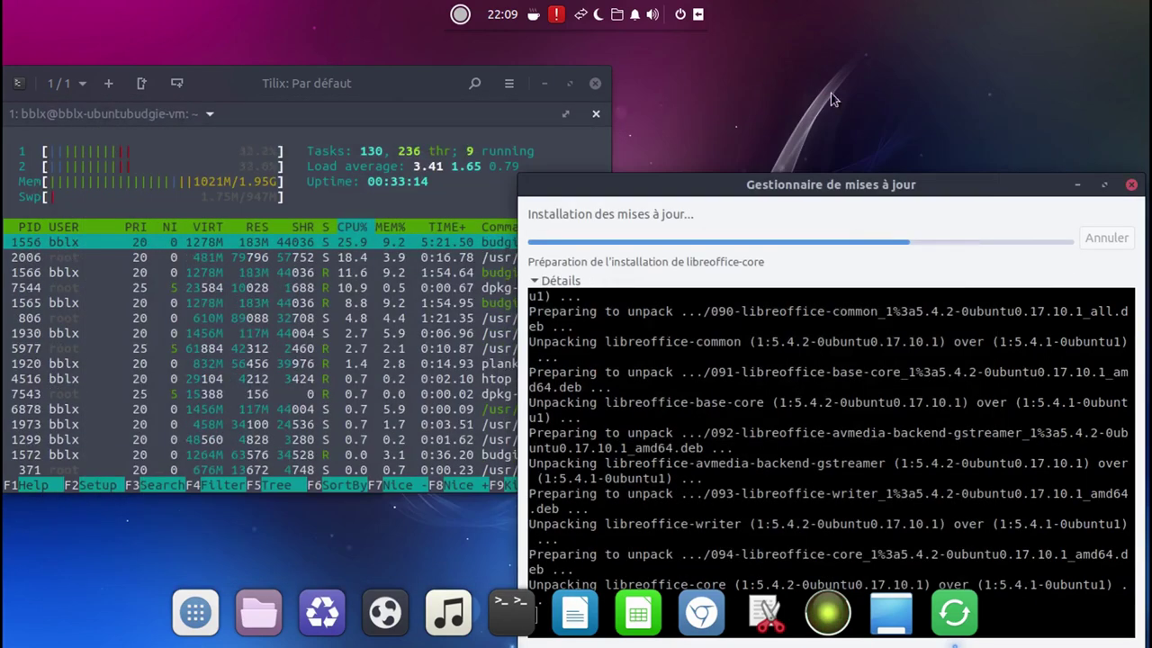
# - Browse the applications listed under Outils Système, Administration and the full Préférences category
pyautogui.click(460, 14)
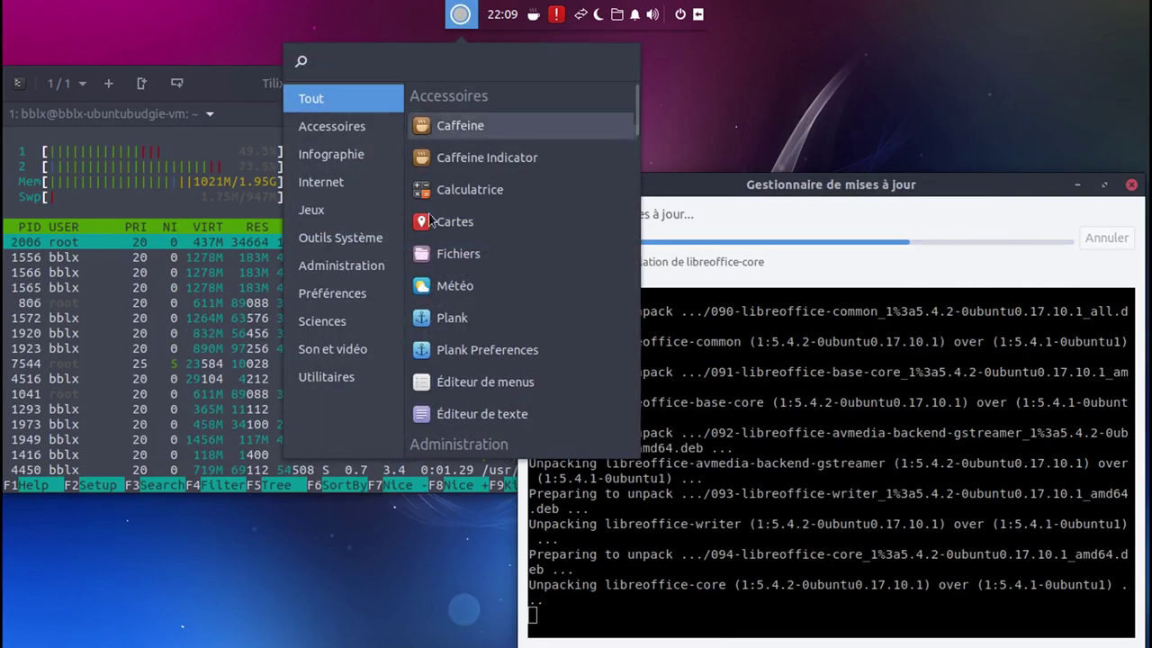
pyautogui.click(378, 234)
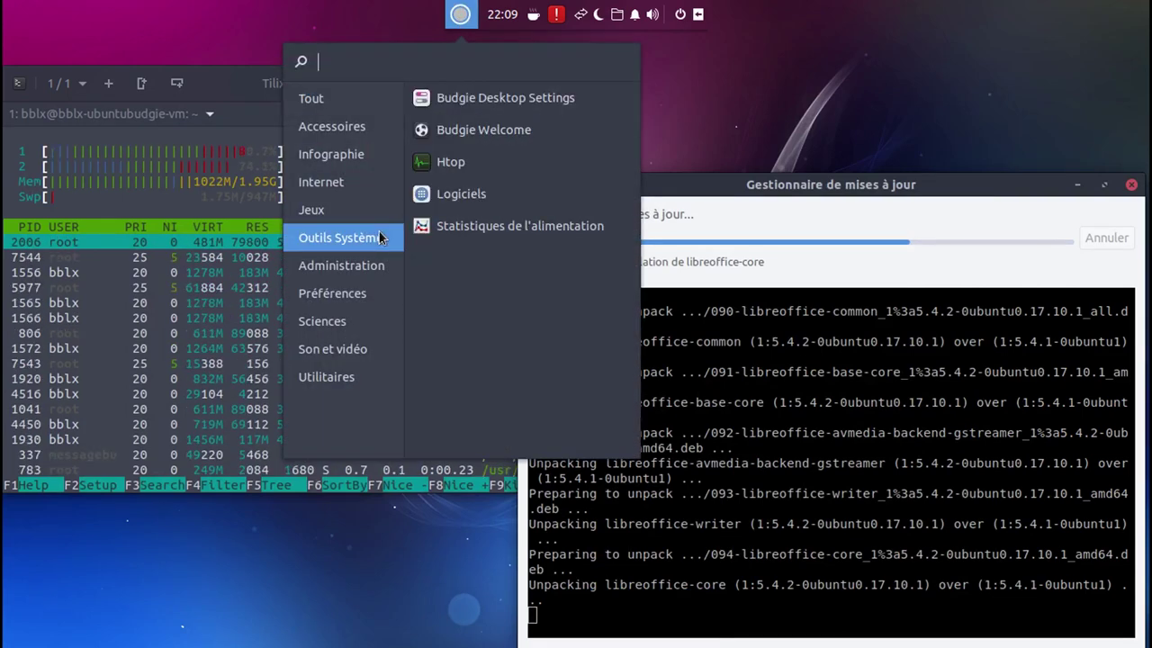
pyautogui.click(349, 275)
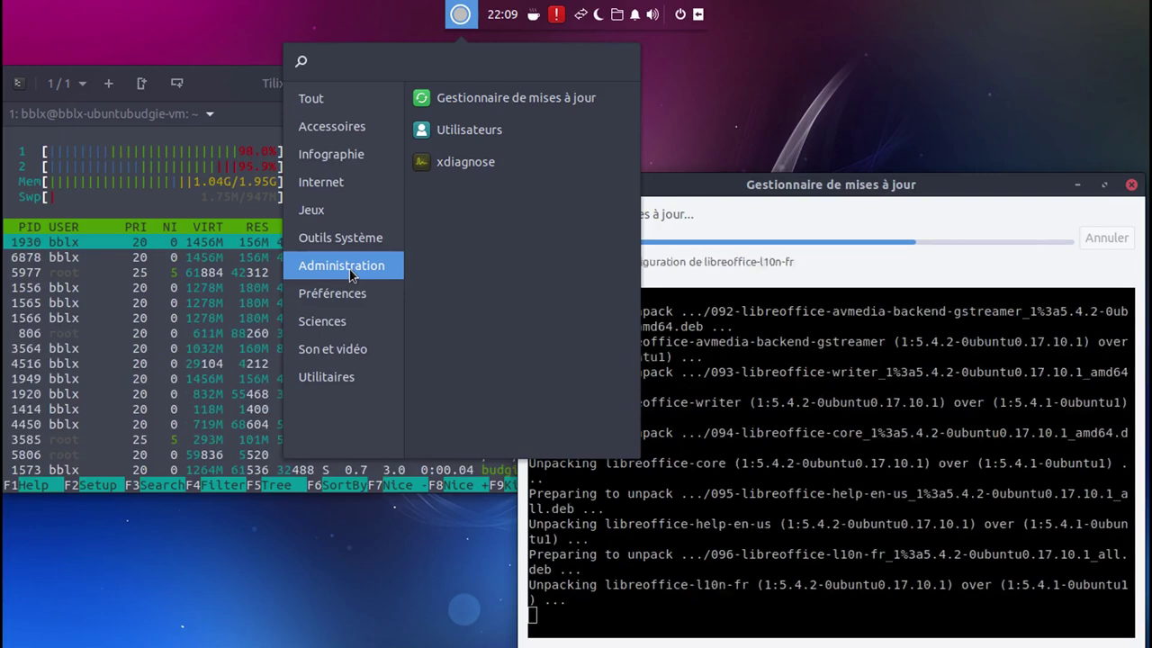
pyautogui.click(355, 293)
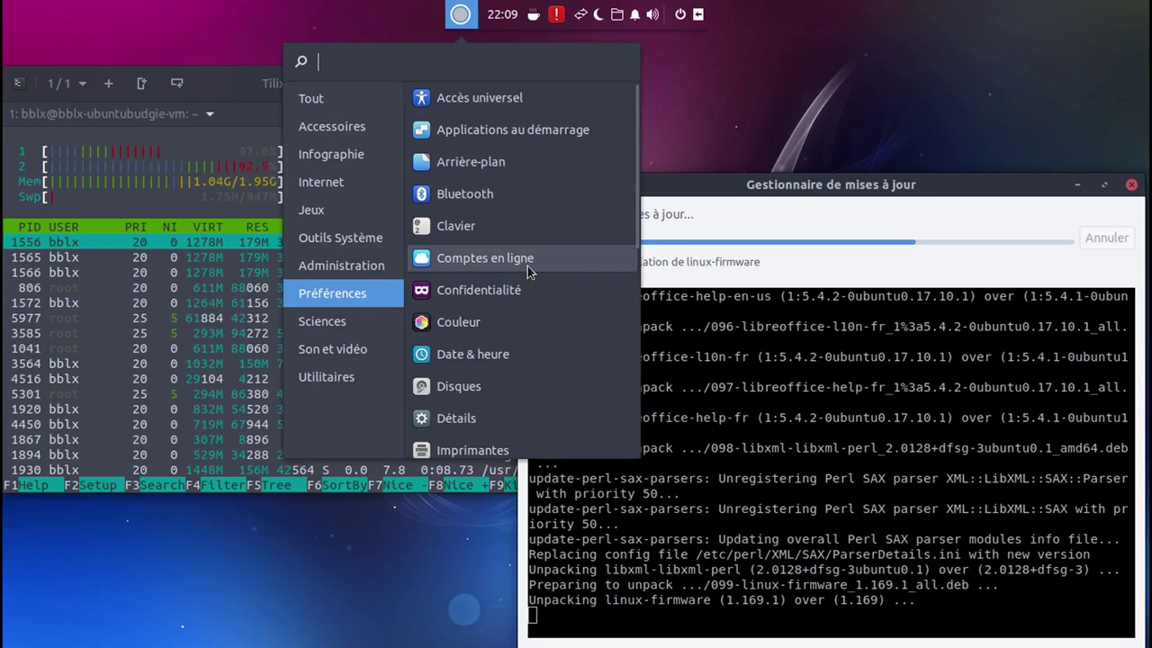
pyautogui.scroll(-3, 527, 265)
pyautogui.scroll(-6, 527, 266)
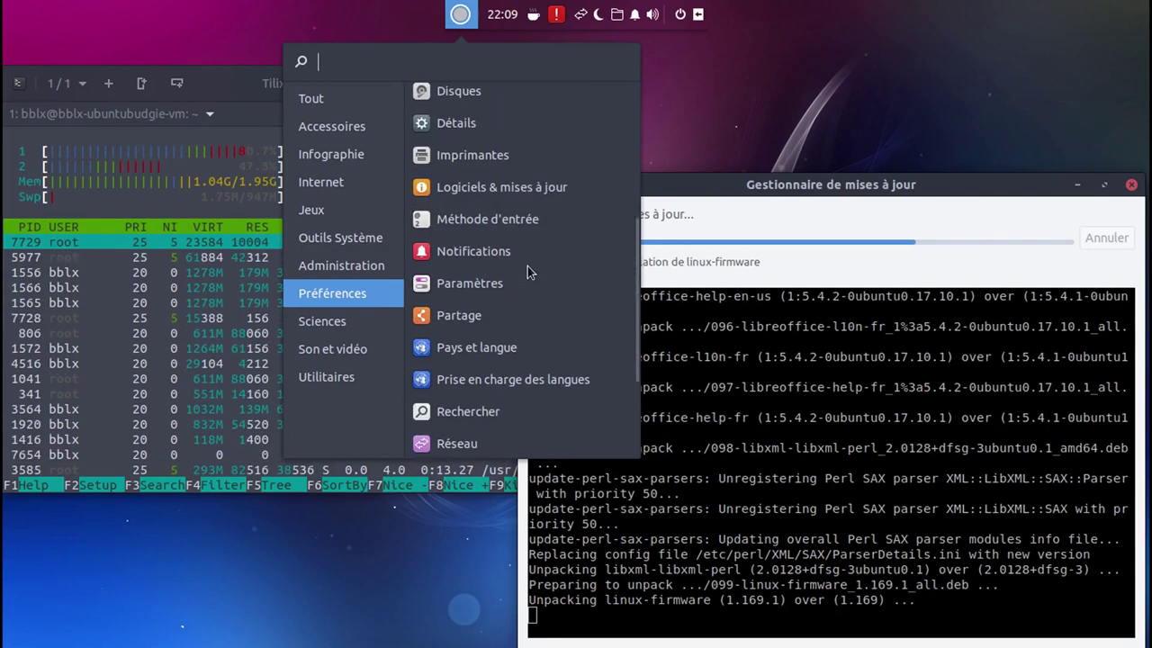
pyautogui.scroll(-5, 526, 266)
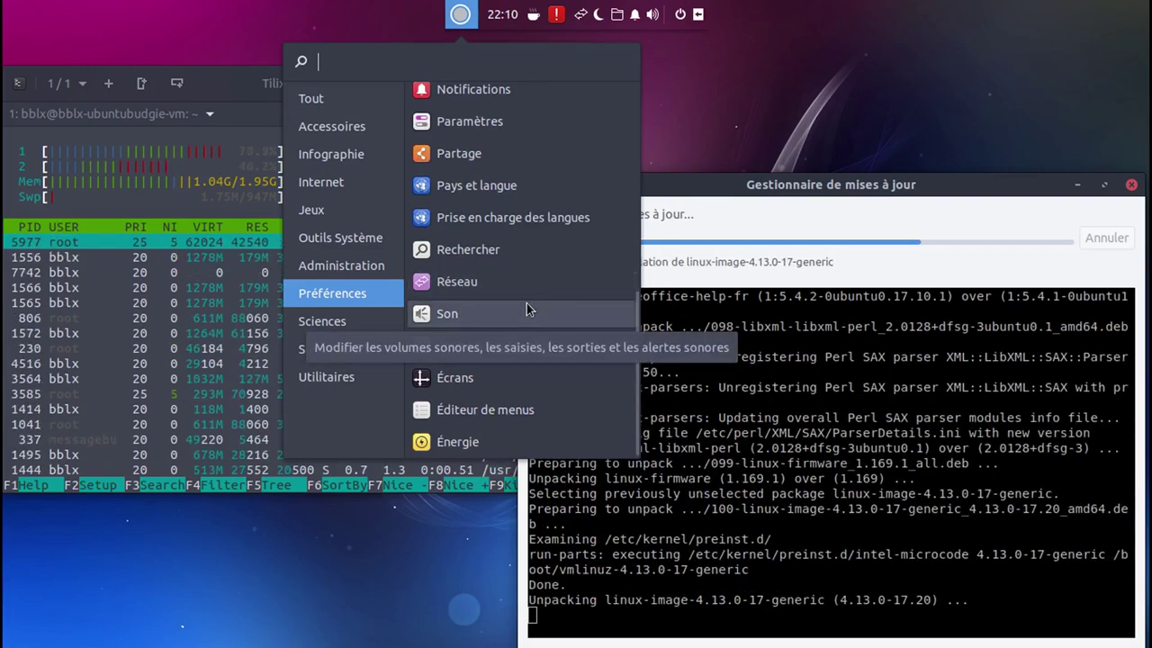
# - Look through the Sciences, Son et vidéo and Utilitaires categories and return to Préférences
pyautogui.click(325, 325)
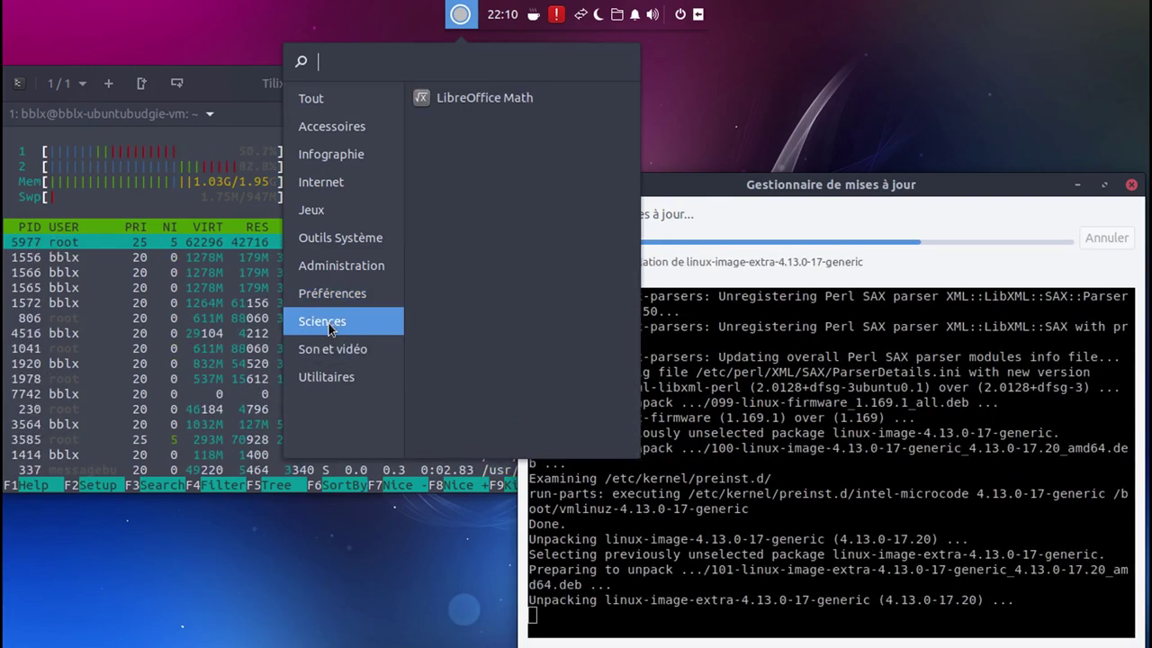
pyautogui.click(323, 347)
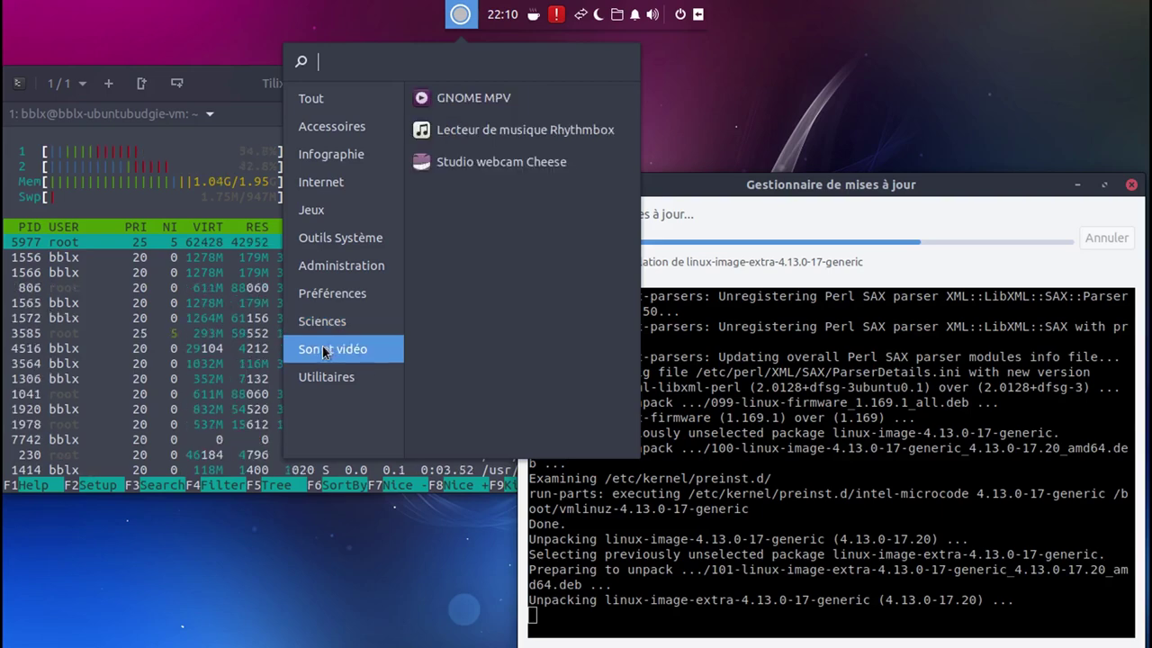
pyautogui.click(310, 381)
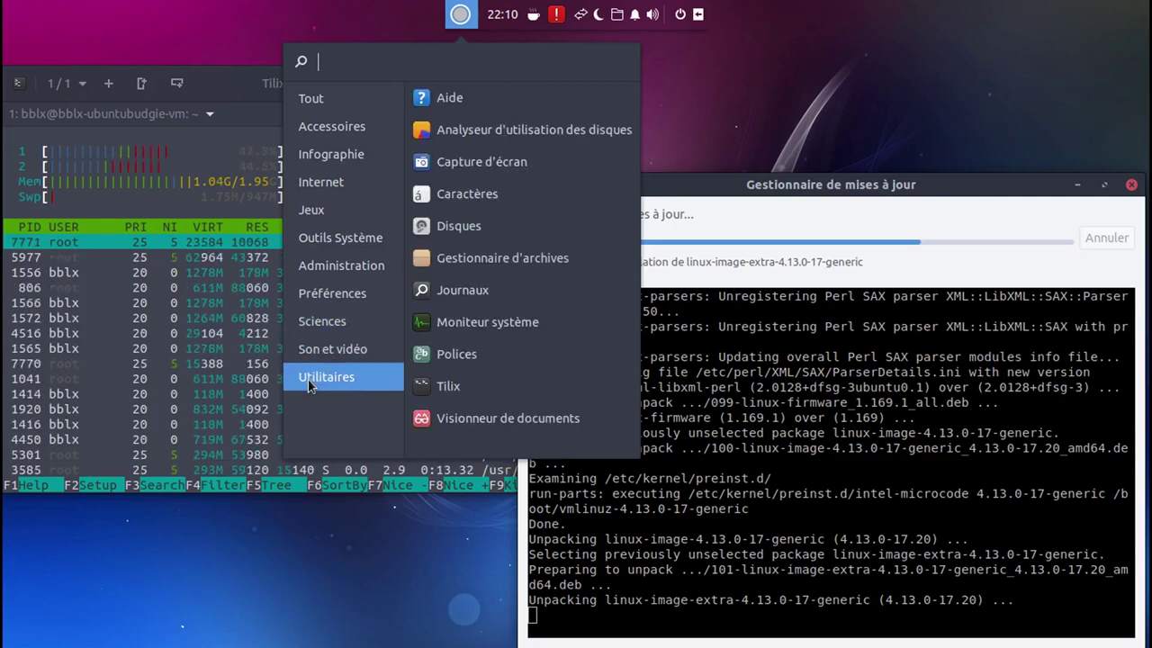
pyautogui.click(332, 293)
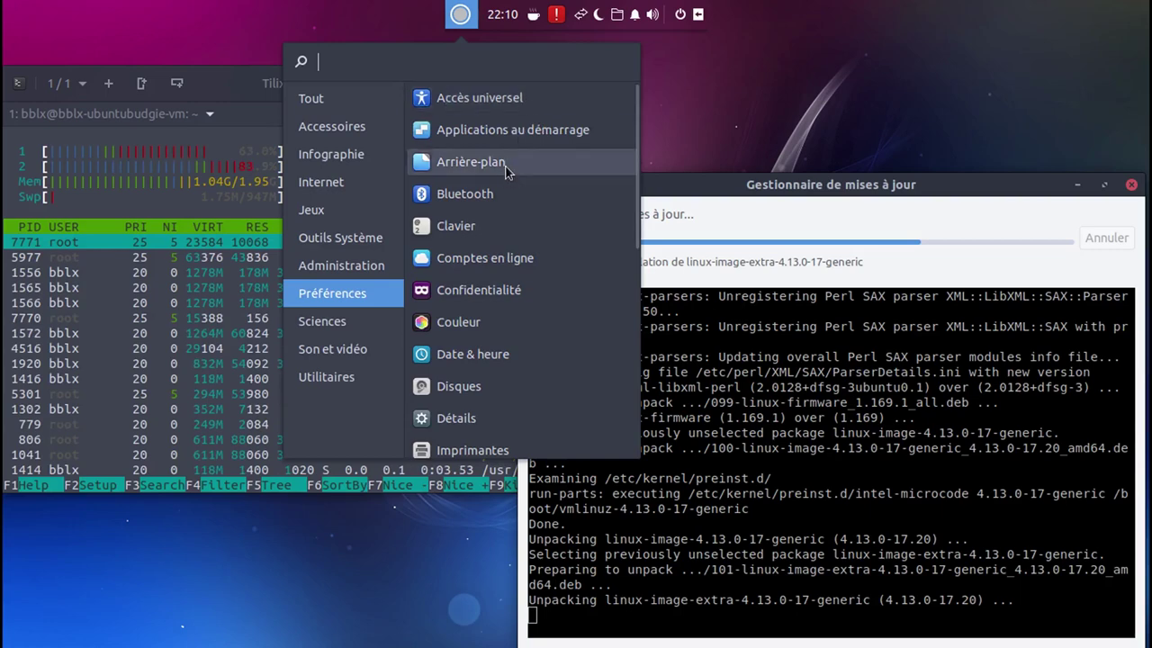
# - Search the application menu for "lib" and "libre", clear the search and close the menu
pyautogui.write('lib')
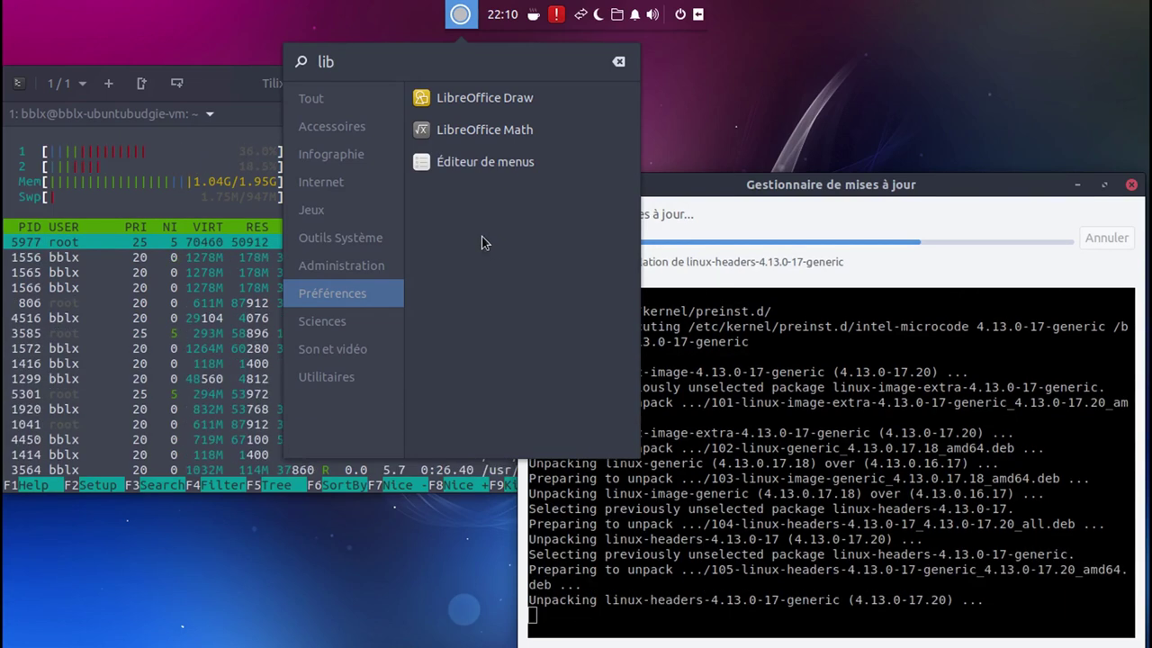
pyautogui.click(618, 61)
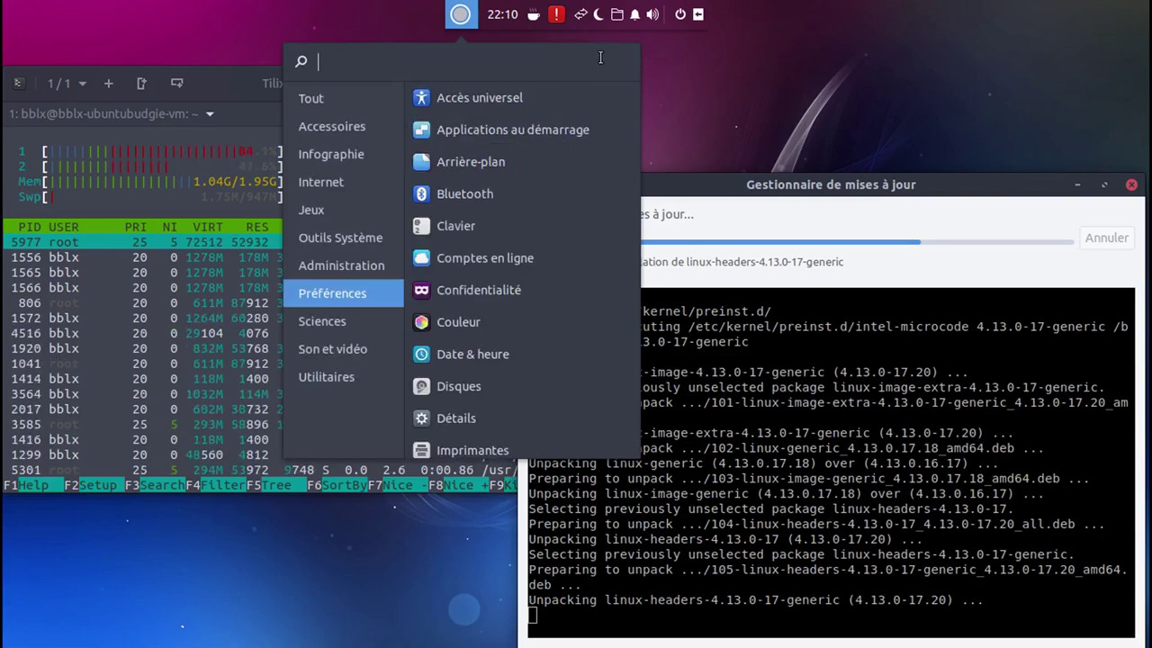
pyautogui.write('libre')
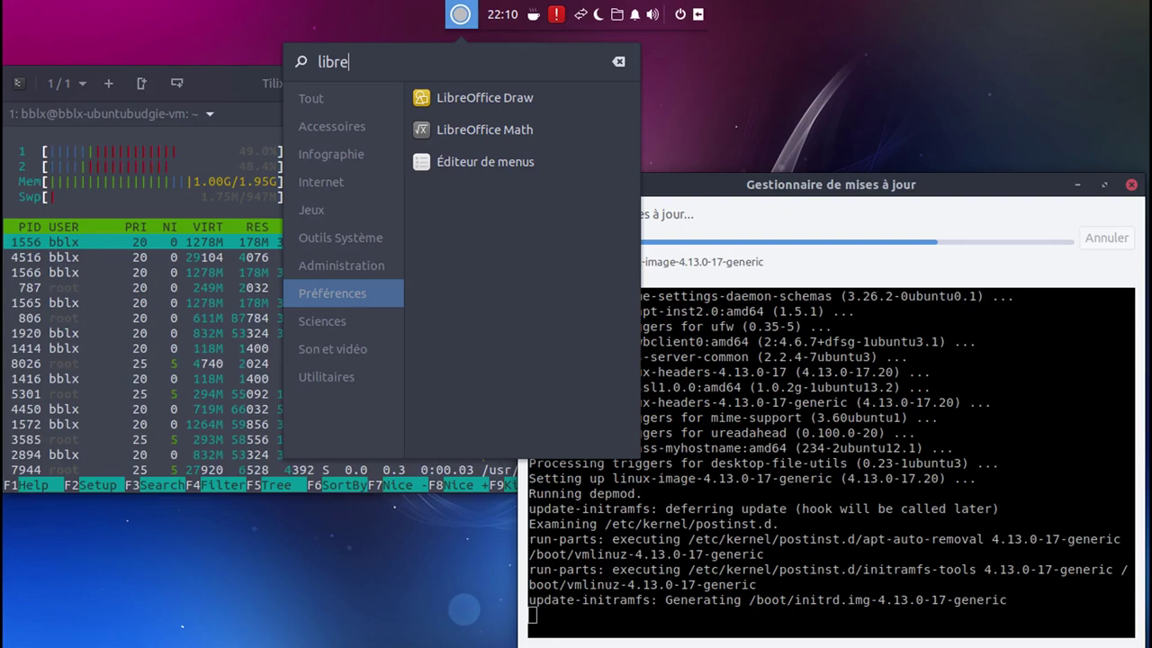
pyautogui.press('BackSpace')
pyautogui.press('BackSpace')
pyautogui.press('BackSpace')
pyautogui.press('BackSpace')
pyautogui.press('BackSpace')
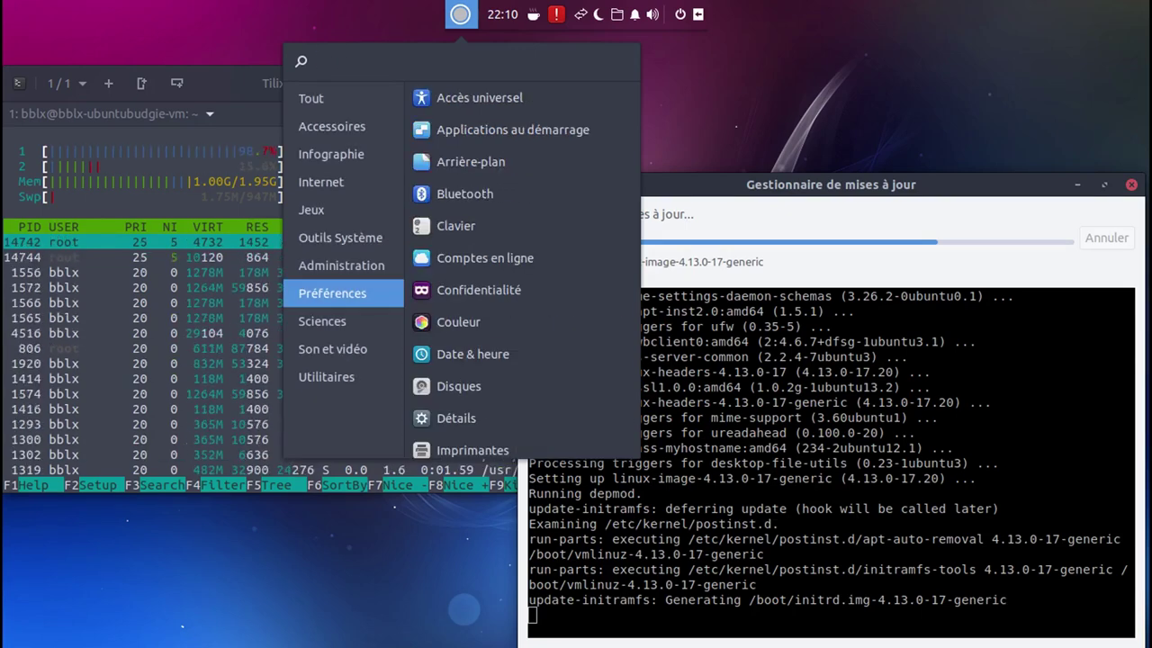
pyautogui.press('Escape')
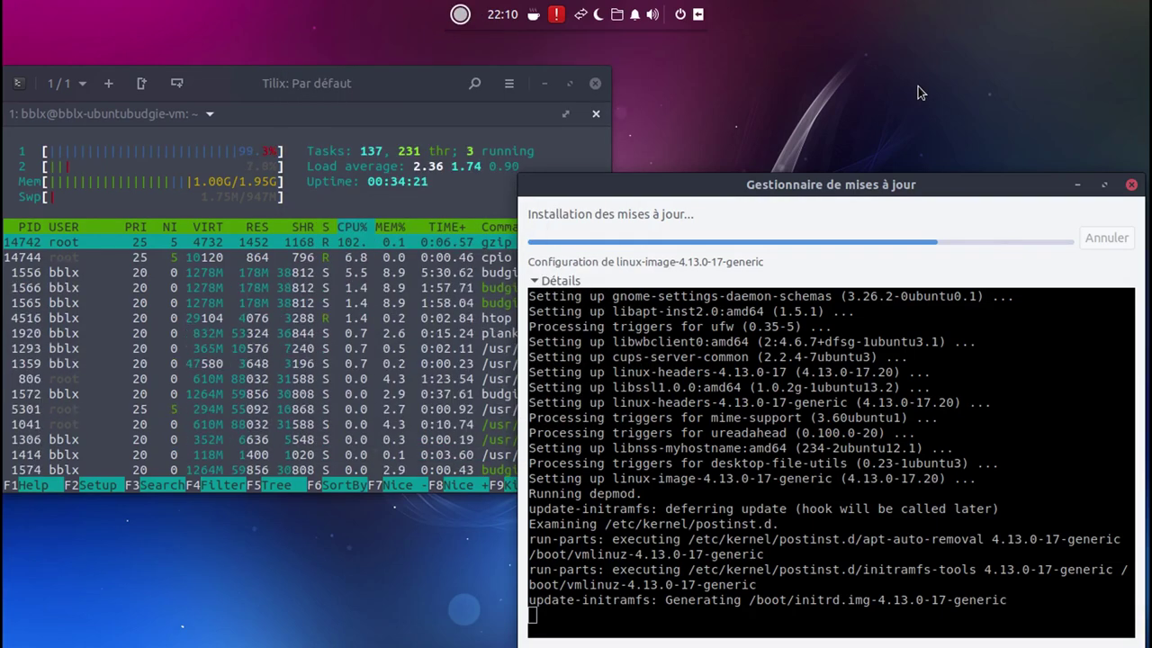
# - Tile the Tilix terminal on the left half of the desktop and the Gestionnaire de mises à jour on the right half
pyautogui.moveTo(926, 175); pyautogui.dragTo(924, 91)
pyautogui.click(297, 165)
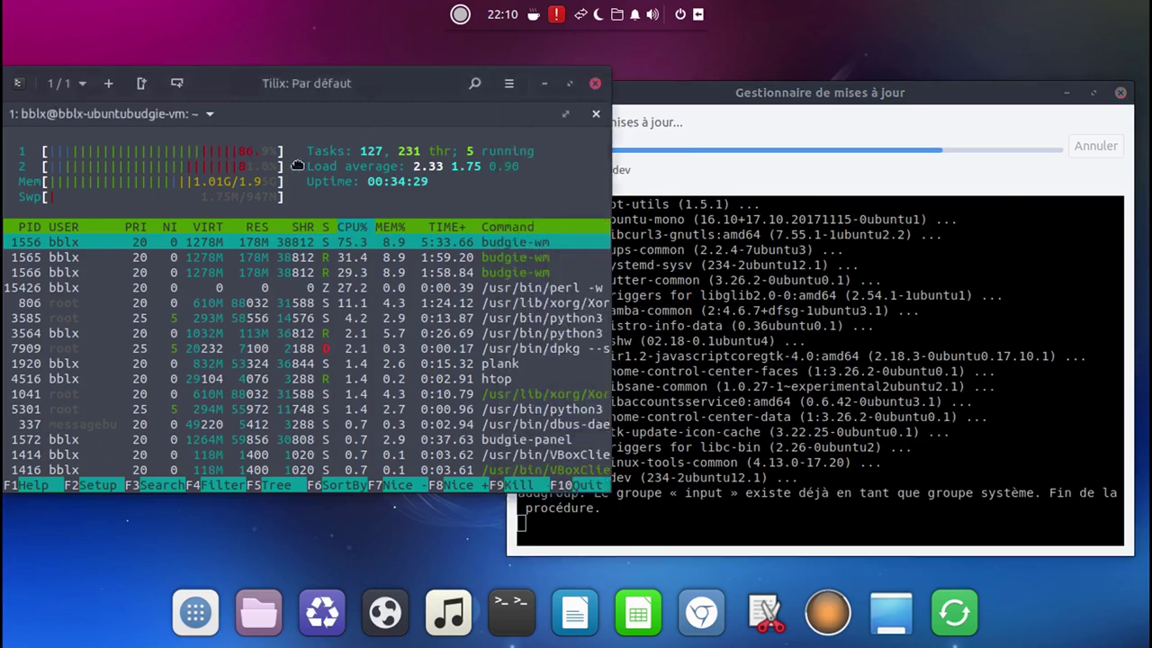
pyautogui.moveTo(432, 83); pyautogui.dragTo(9, 266)
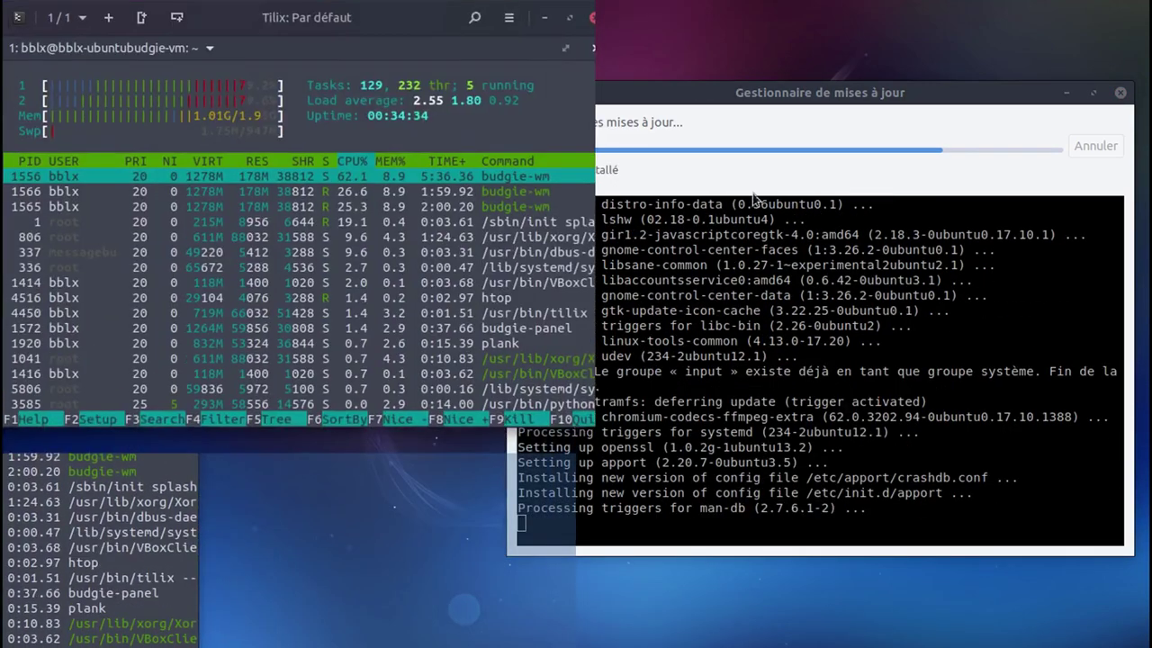
pyautogui.moveTo(769, 94); pyautogui.dragTo(1149, 293)
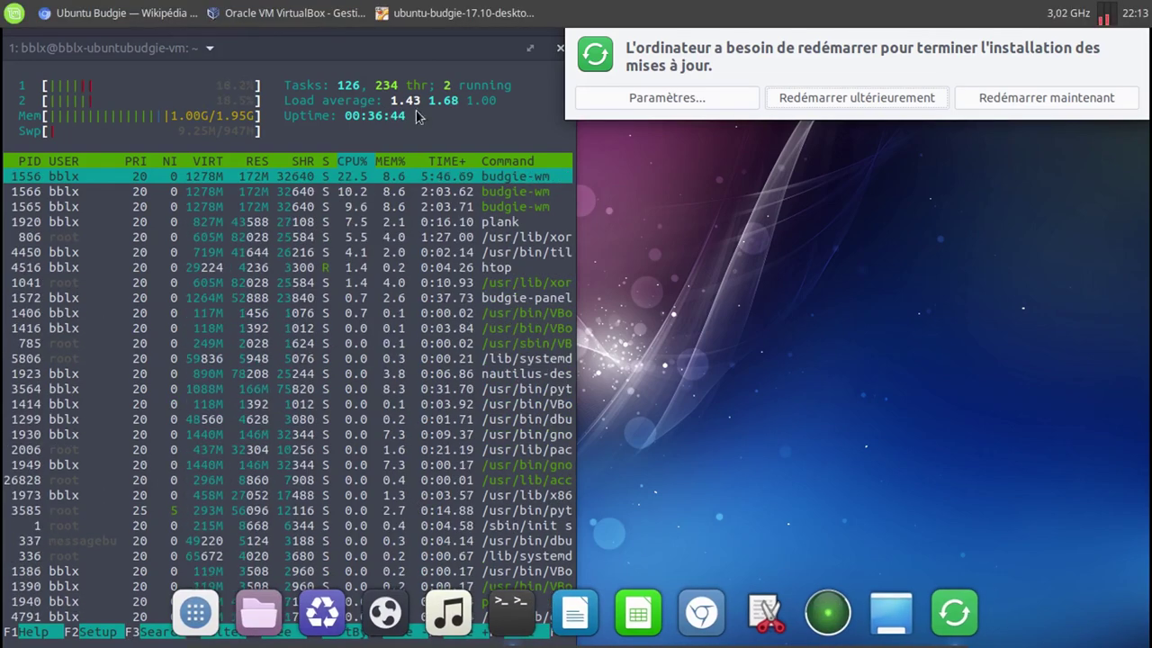
# - Close the Tilix terminal session, confirming the closure of the running htop process
pyautogui.moveTo(465, 51); pyautogui.dragTo(546, 94)
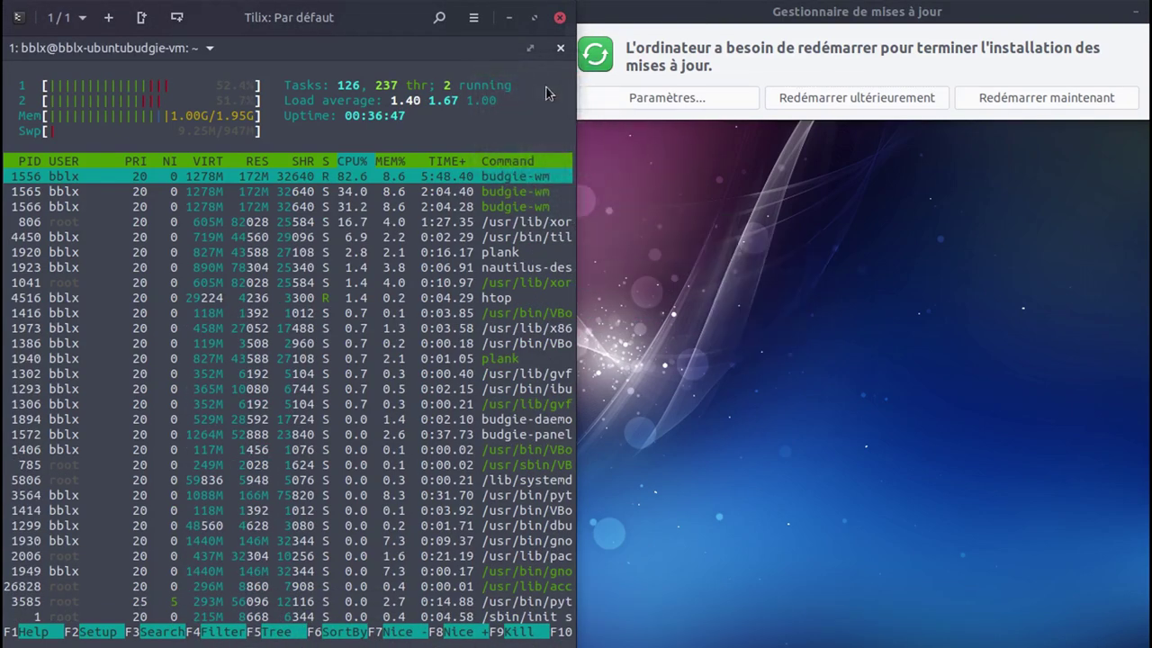
pyautogui.click(558, 50)
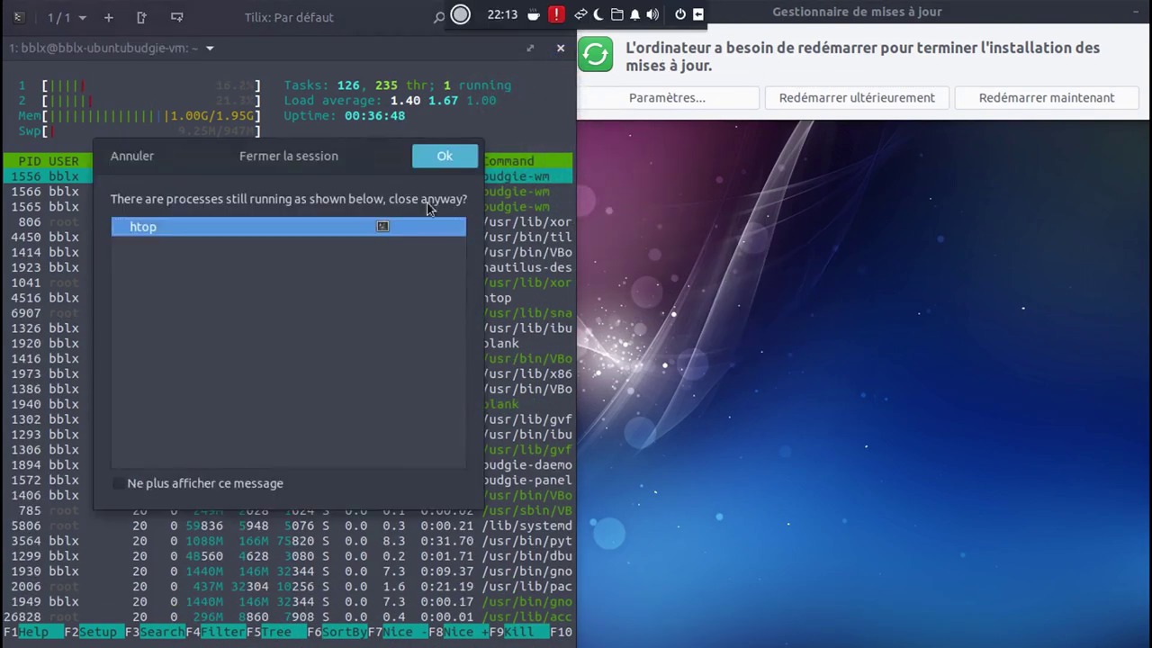
pyautogui.click(443, 156)
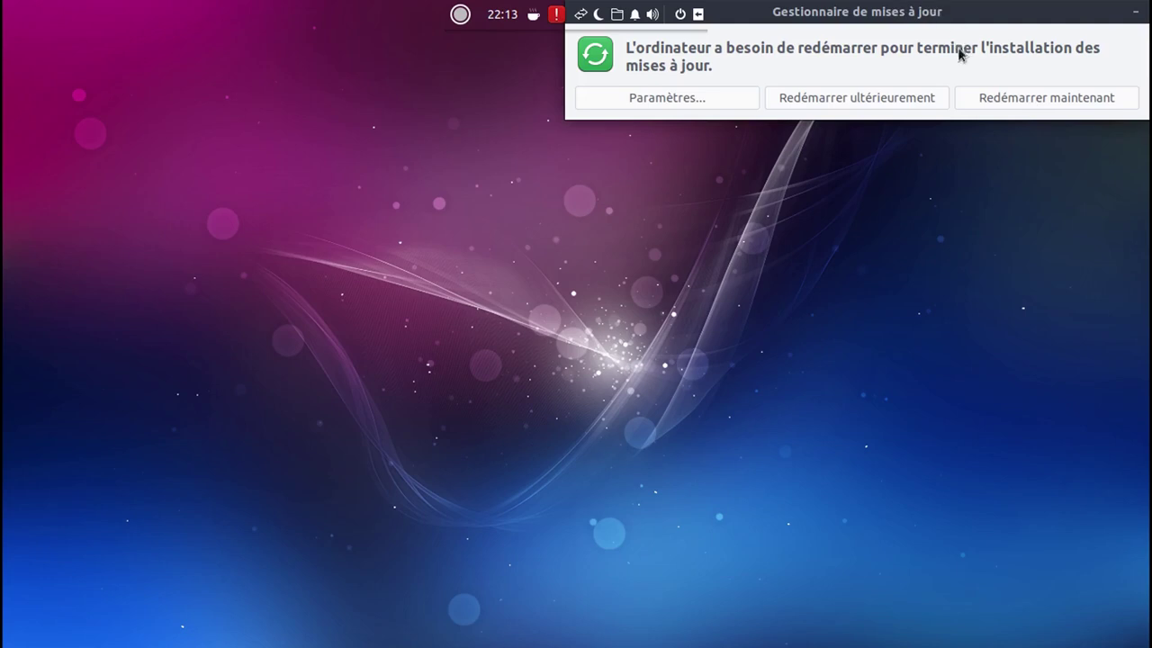
# - Find the Tilix terminal by searching the application menu for "ter" and restart the system with sudo reboot
pyautogui.click(461, 15)
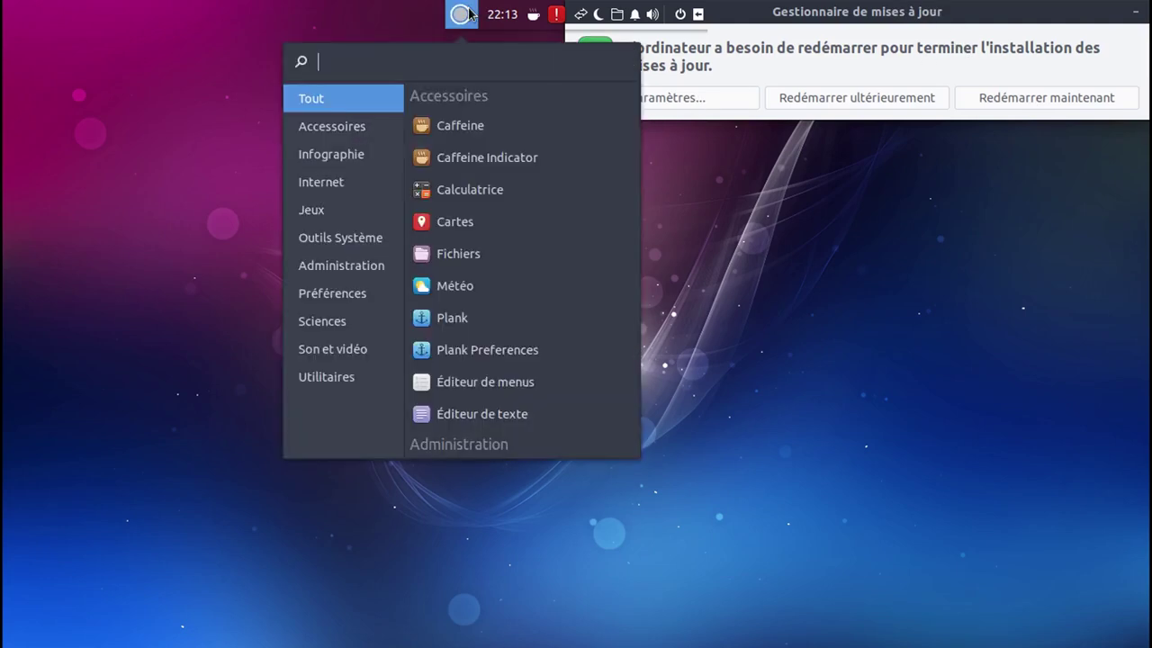
pyautogui.click(466, 14)
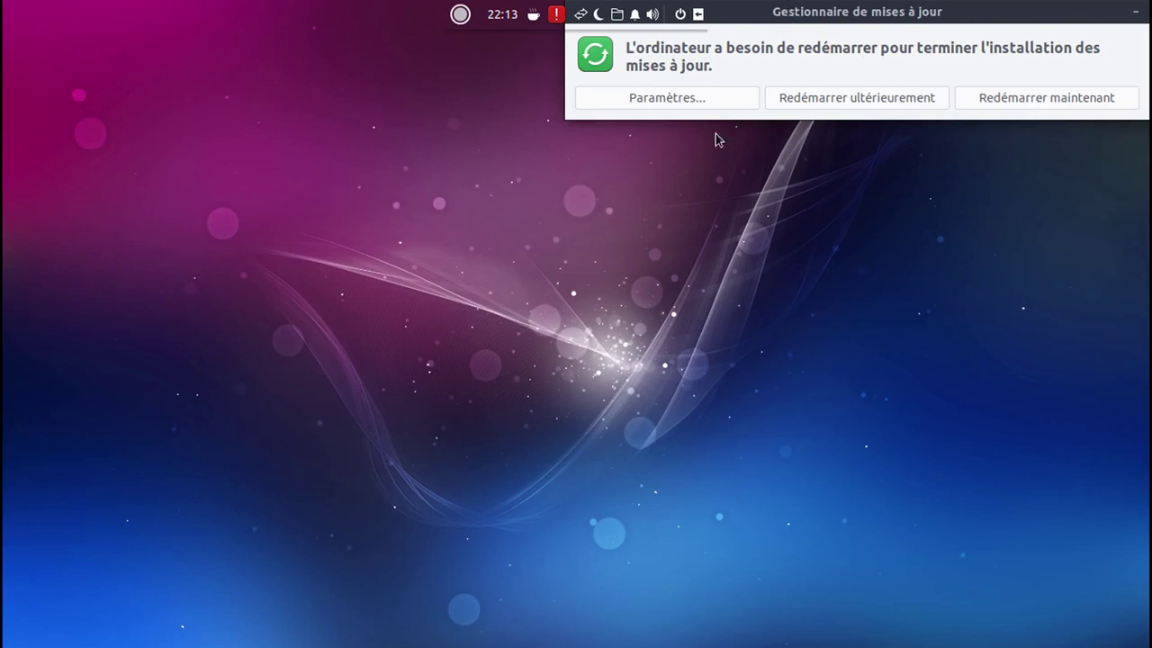
pyautogui.click(460, 14)
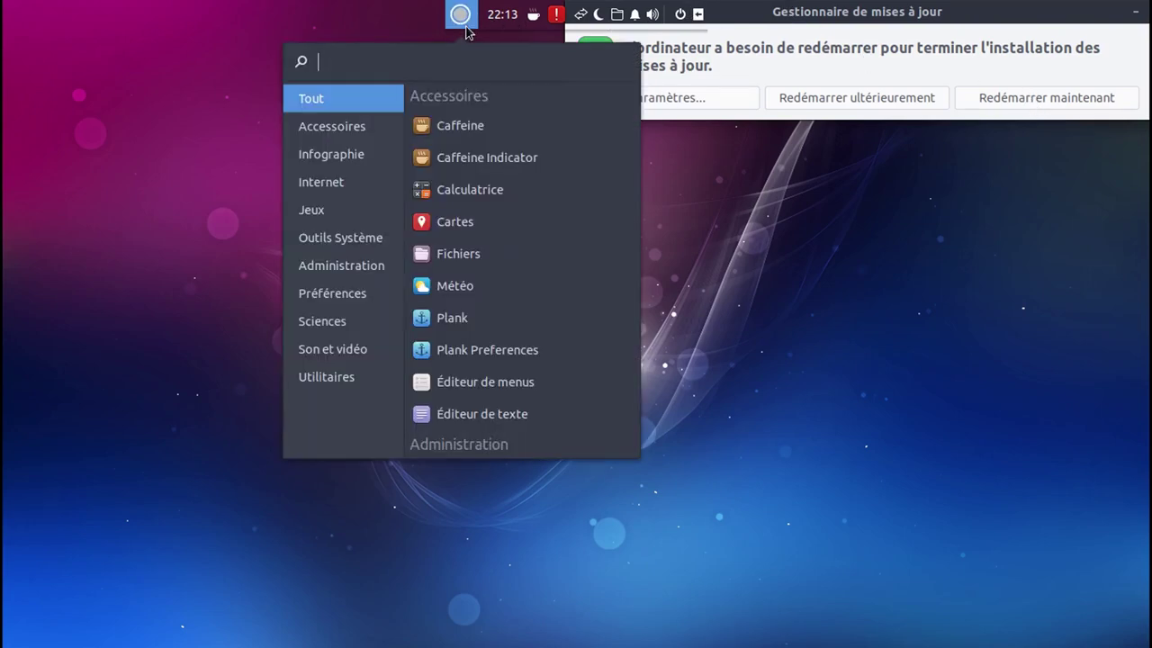
pyautogui.write('ter')
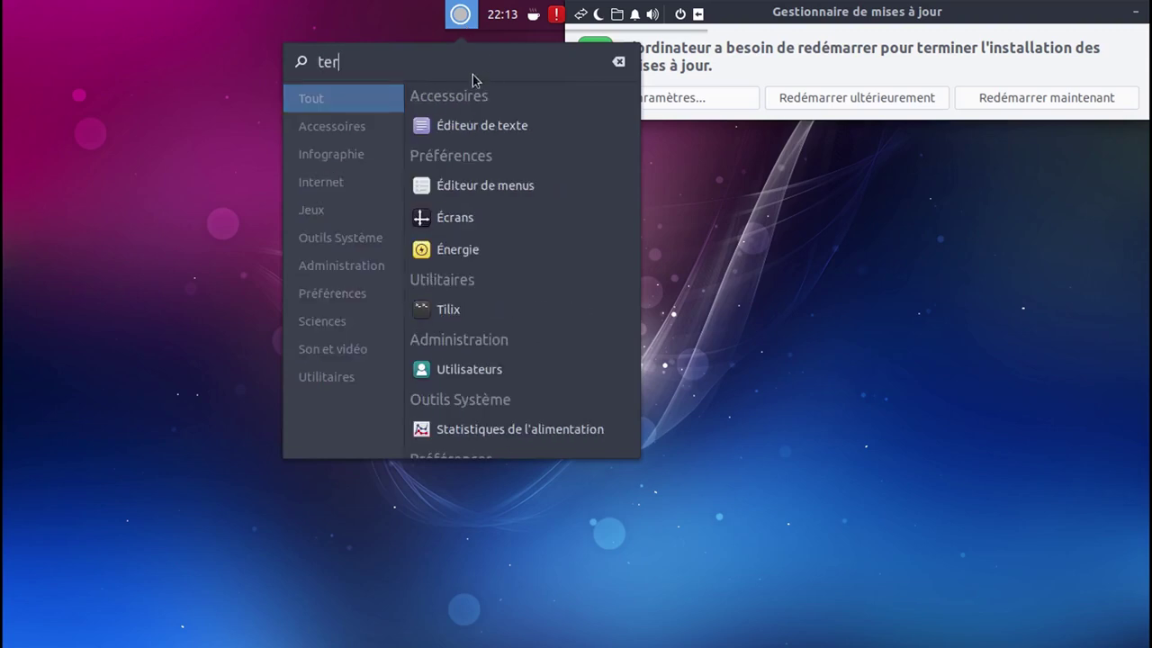
pyautogui.click(464, 311)
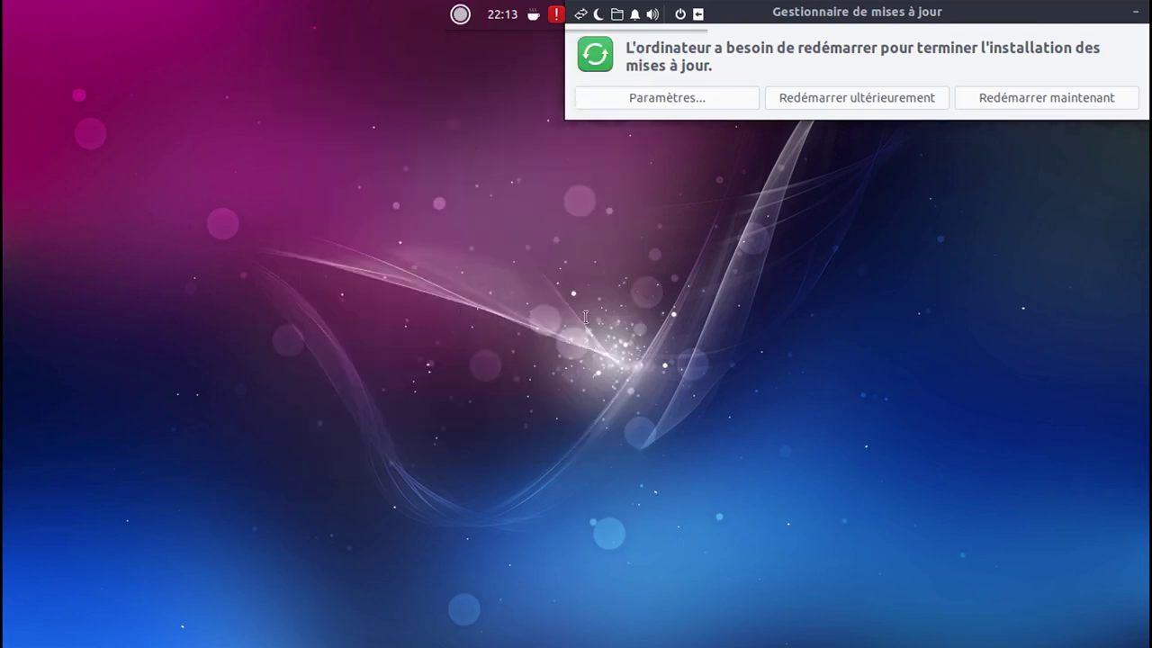
pyautogui.write('su')
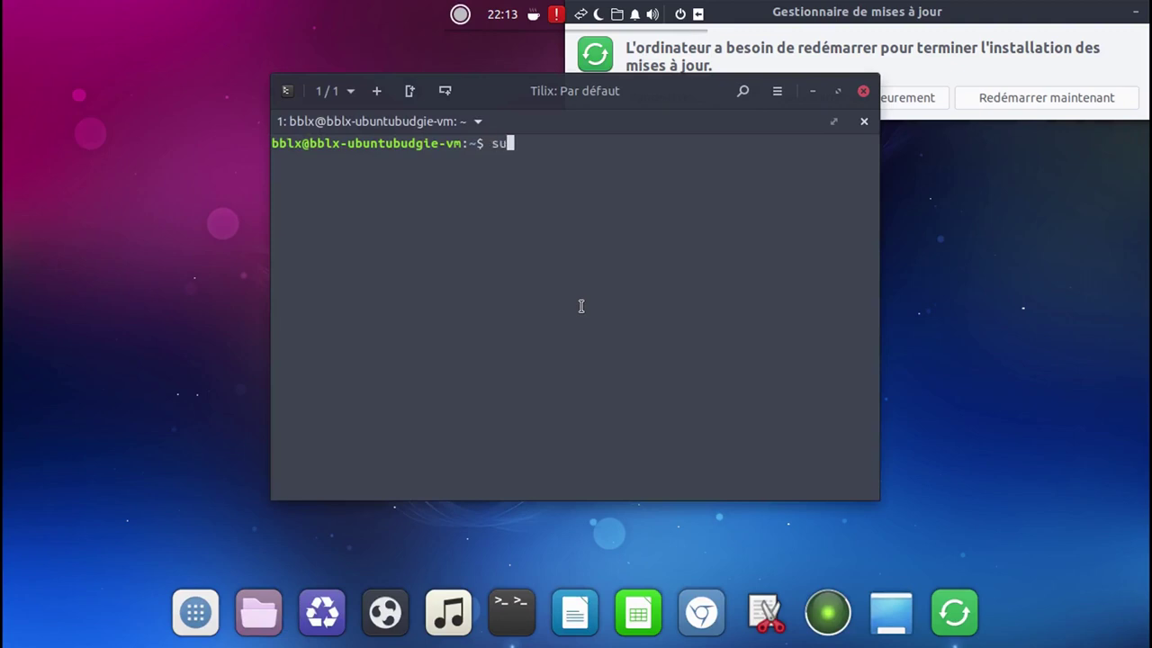
pyautogui.write('do reboot')
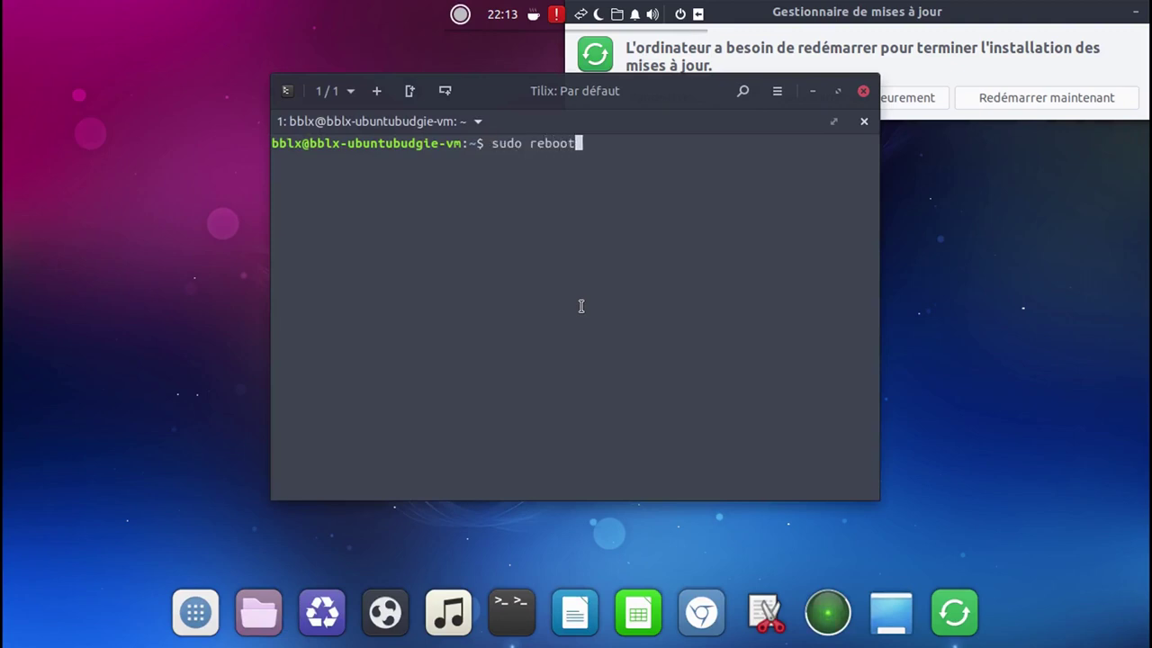
pyautogui.press('Return')
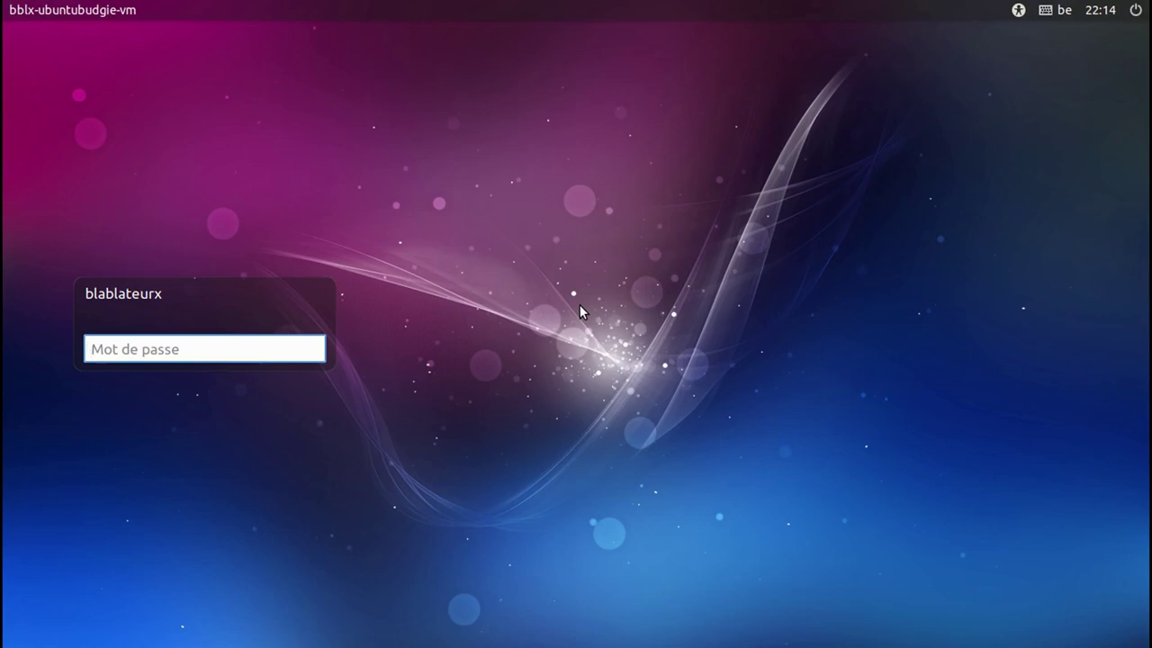
# - Log in with the account password and update the standard folder names to the current language
pyautogui.write('•••••••')
pyautogui.press('Return')
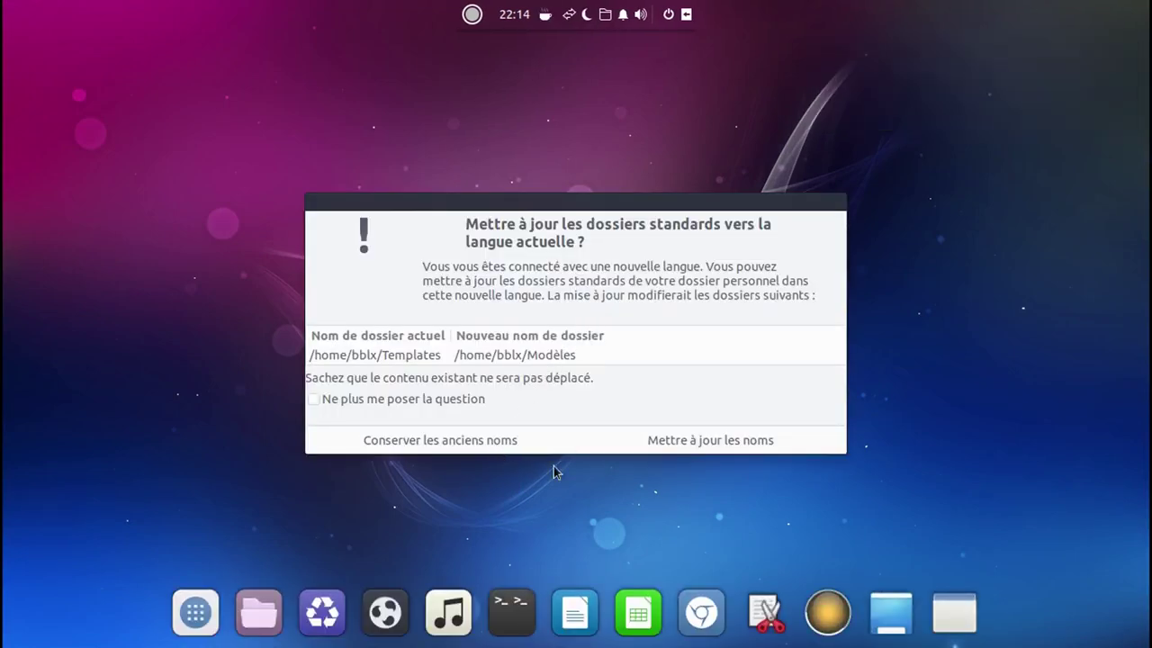
pyautogui.click(725, 447)
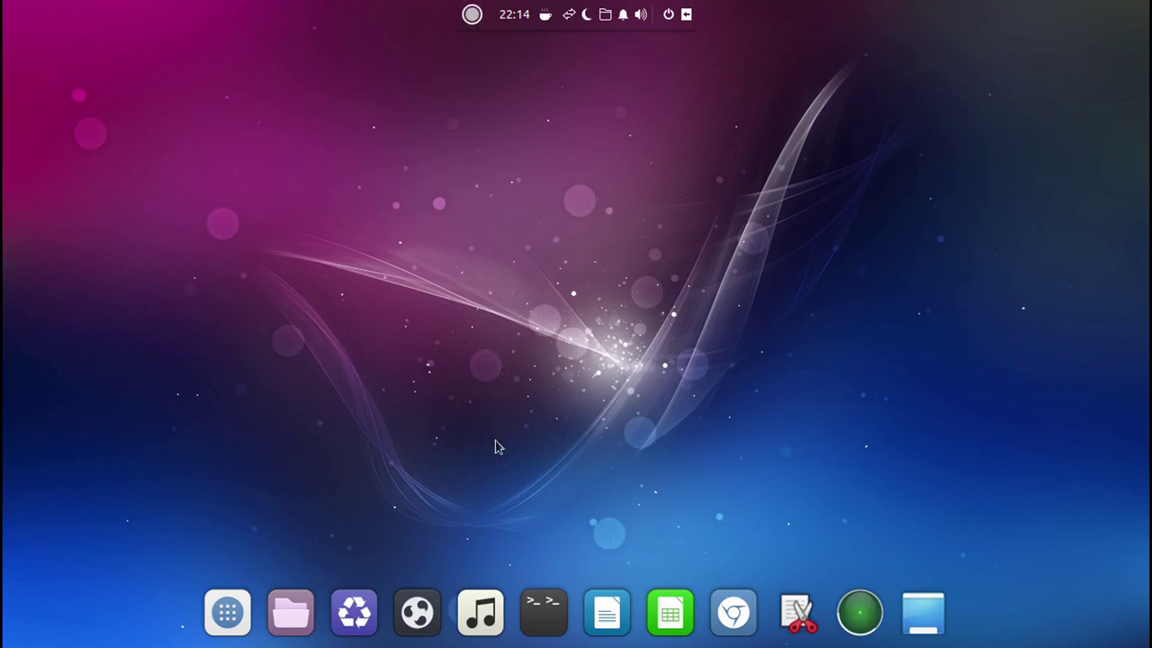
# - Run htop in a new Tilix terminal to examine resource usage, and close the window despite the running process
pyautogui.click(531, 612)
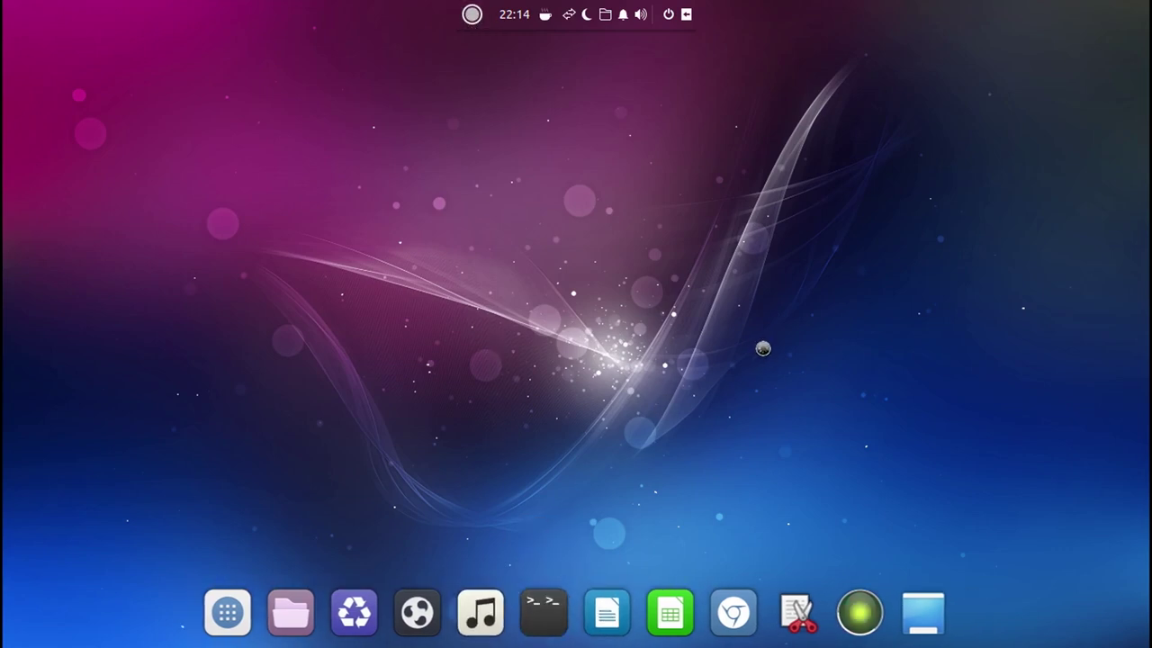
pyautogui.write('htop')
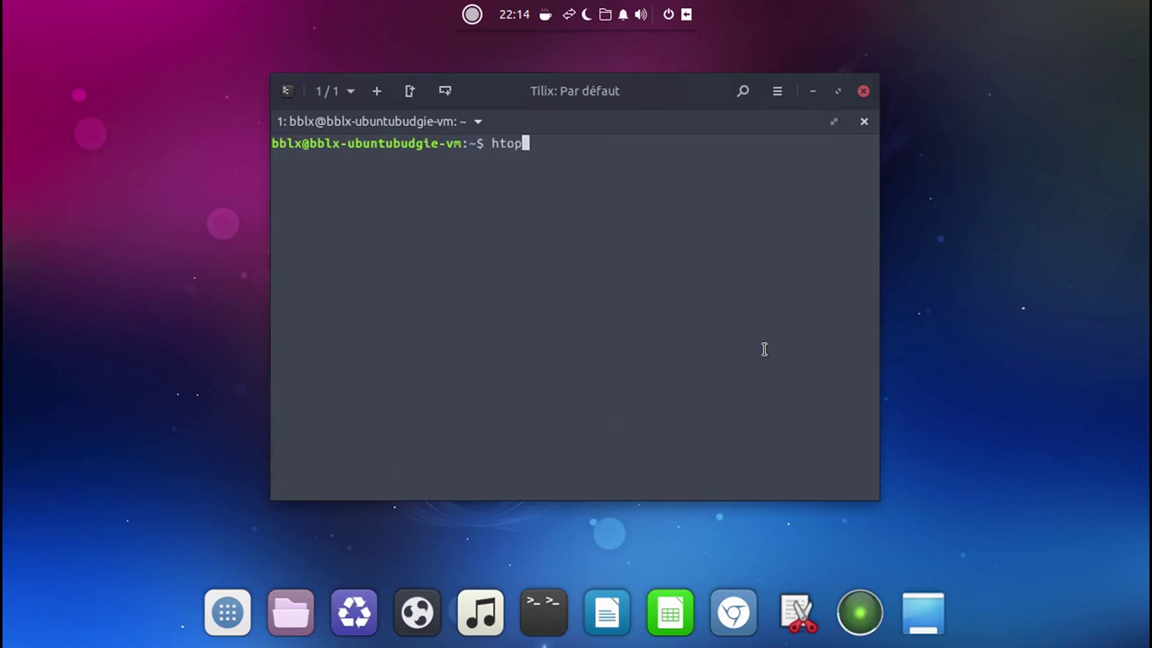
pyautogui.press('Return')
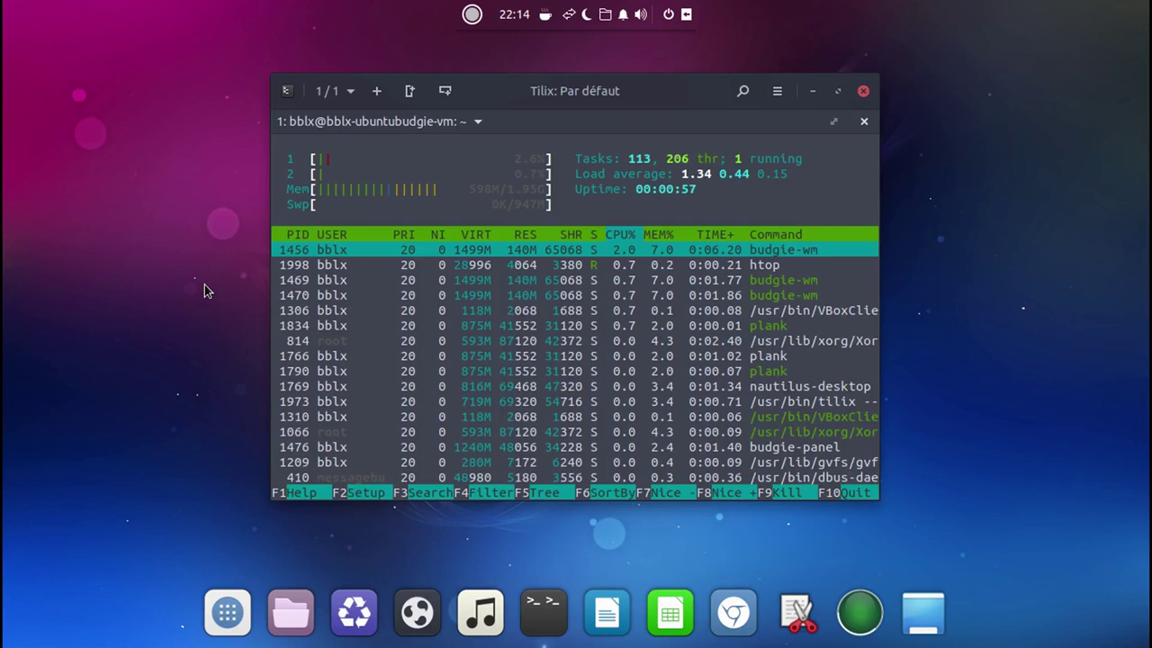
pyautogui.click(862, 93)
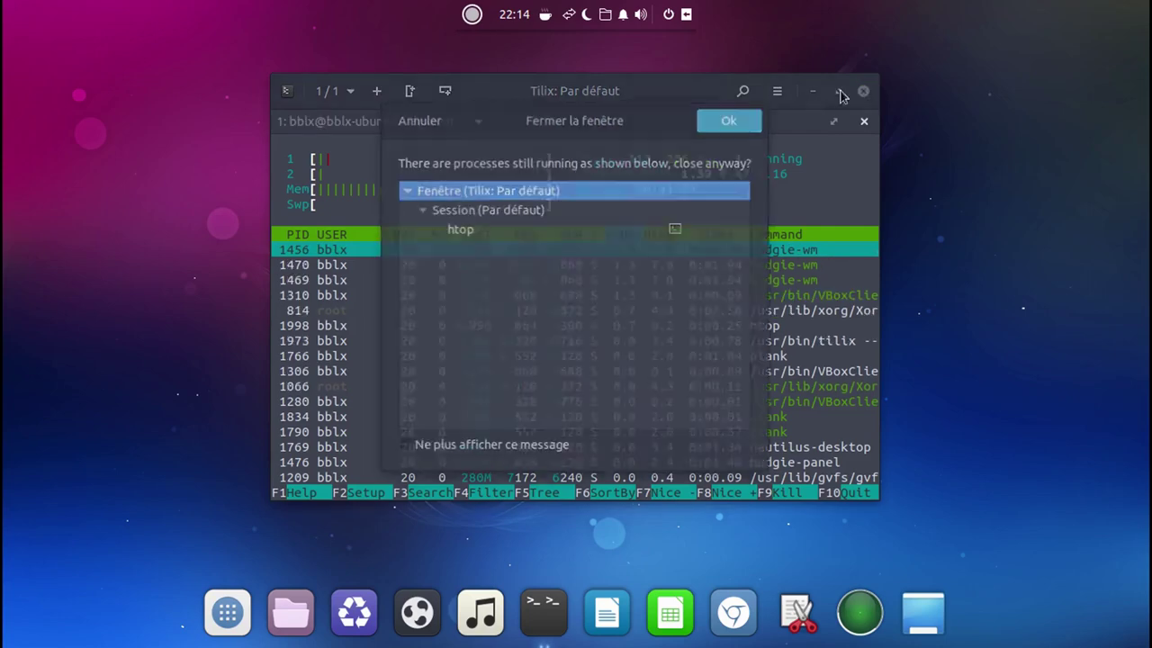
pyautogui.click(724, 118)
# - Shut down the Ubuntu Budgie virtual machine and confirm the shutdown
pyautogui.click(667, 15)
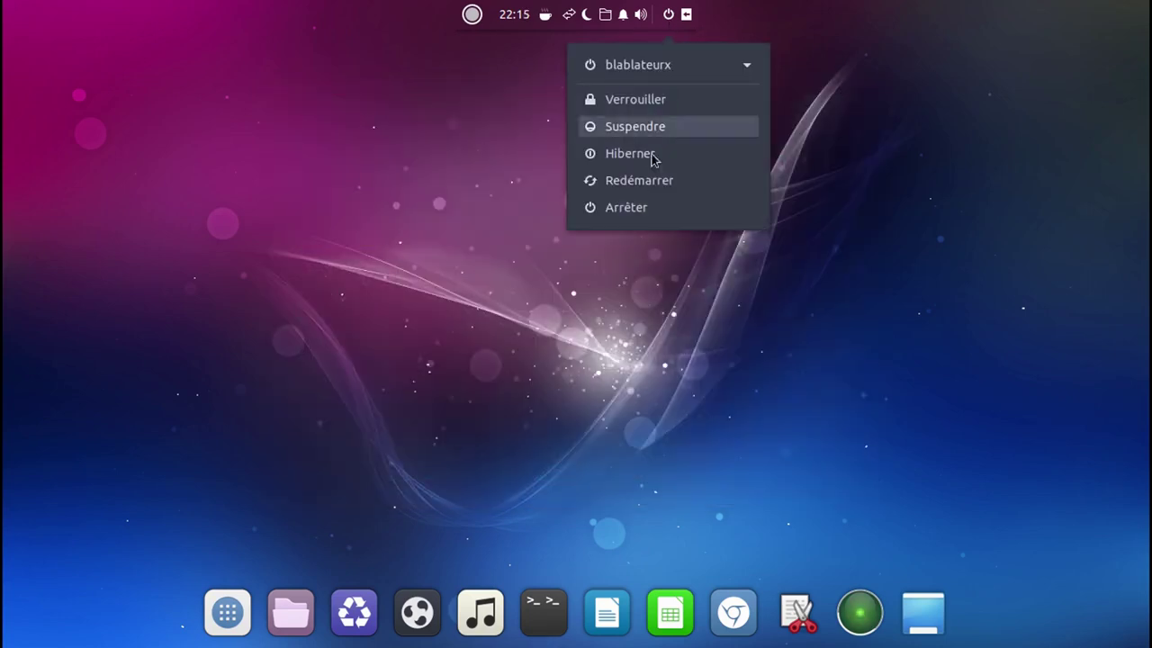
pyautogui.click(635, 208)
pyautogui.click(641, 365)
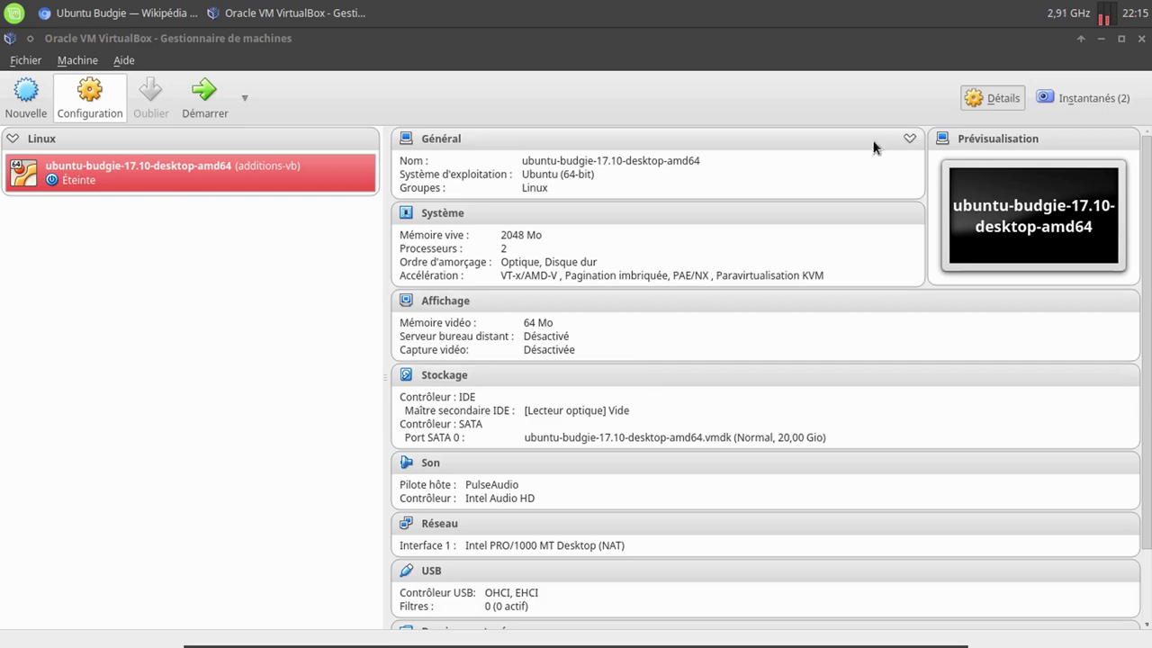
# - Restore the additions-vb snapshot of the ubuntu-budgie-17.10-desktop-amd64 machine in VirtualBox without saving a snapshot of its current state
pyautogui.click(1093, 97)
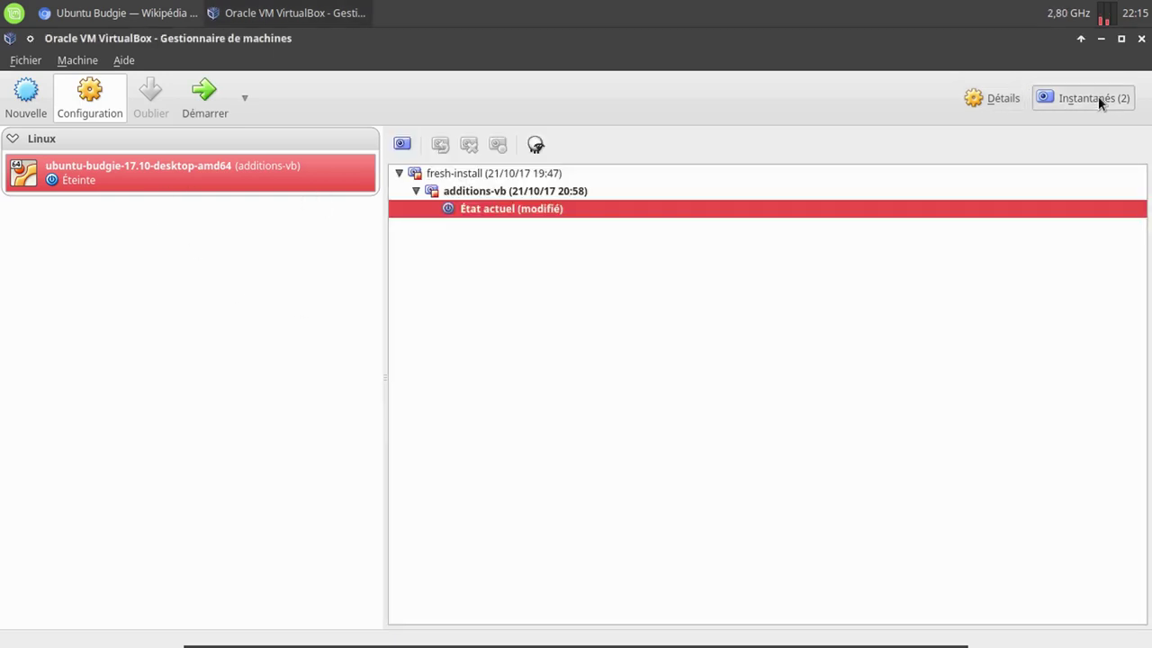
pyautogui.click(519, 191)
pyautogui.click(519, 209)
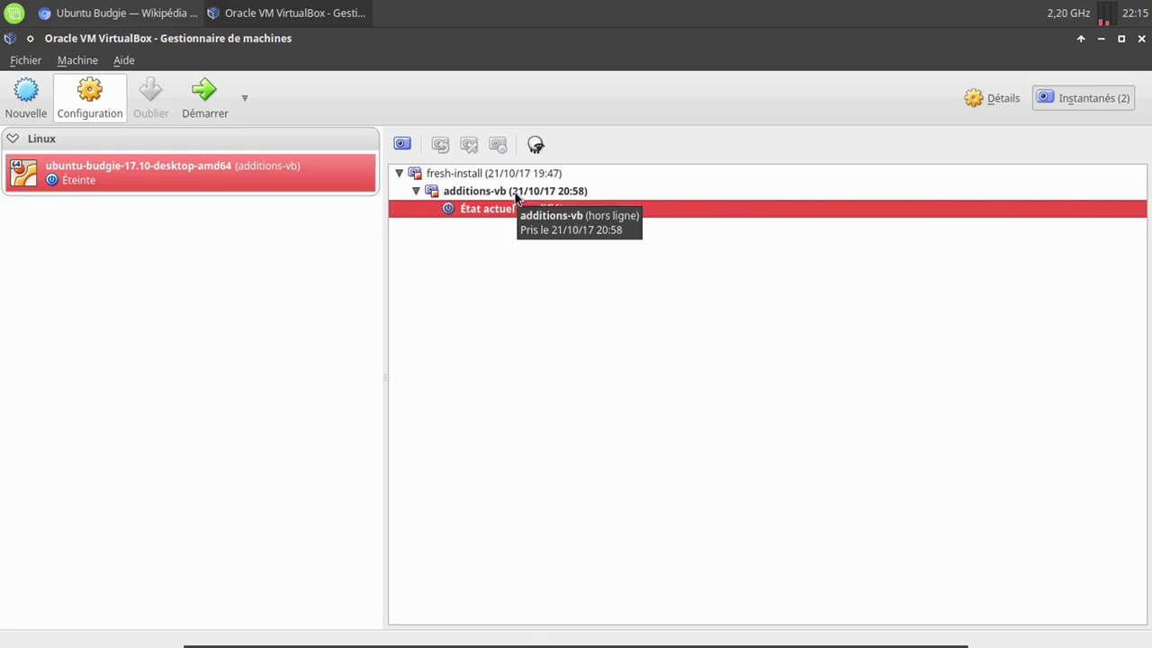
pyautogui.click(516, 193)
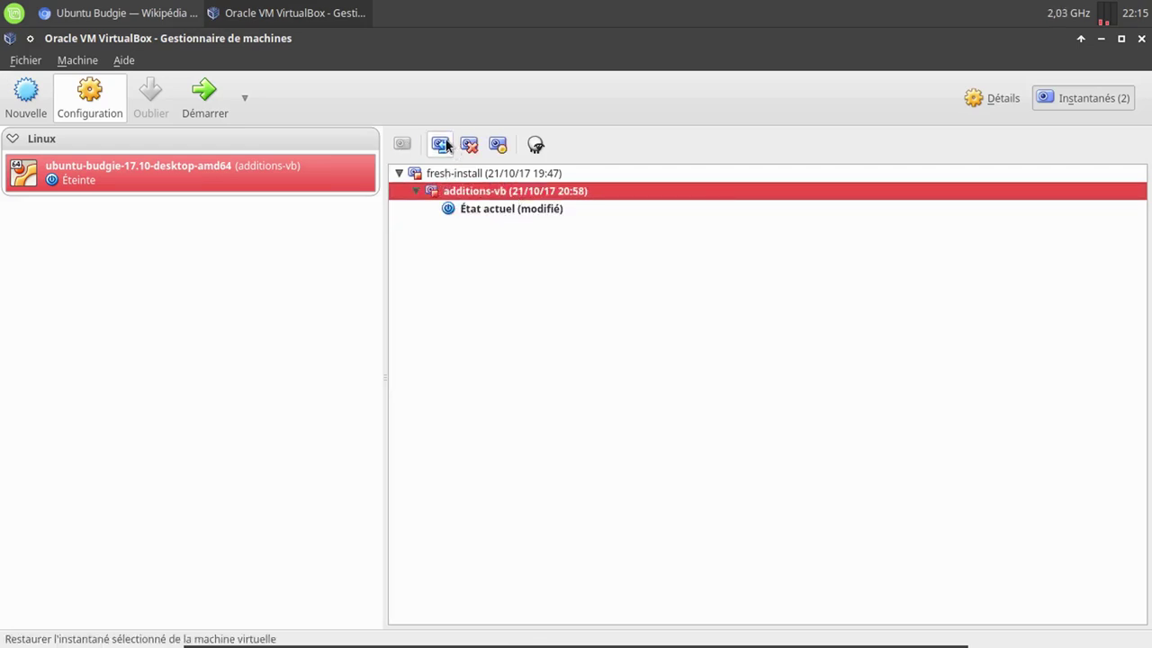
pyautogui.click(443, 145)
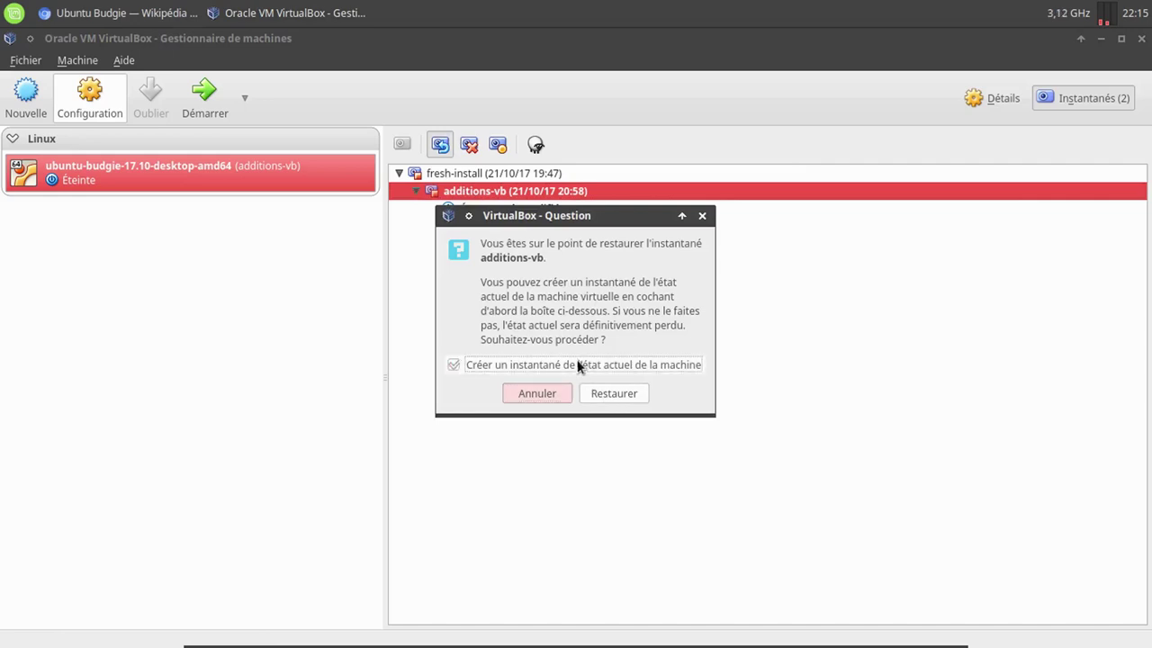
pyautogui.click(605, 393)
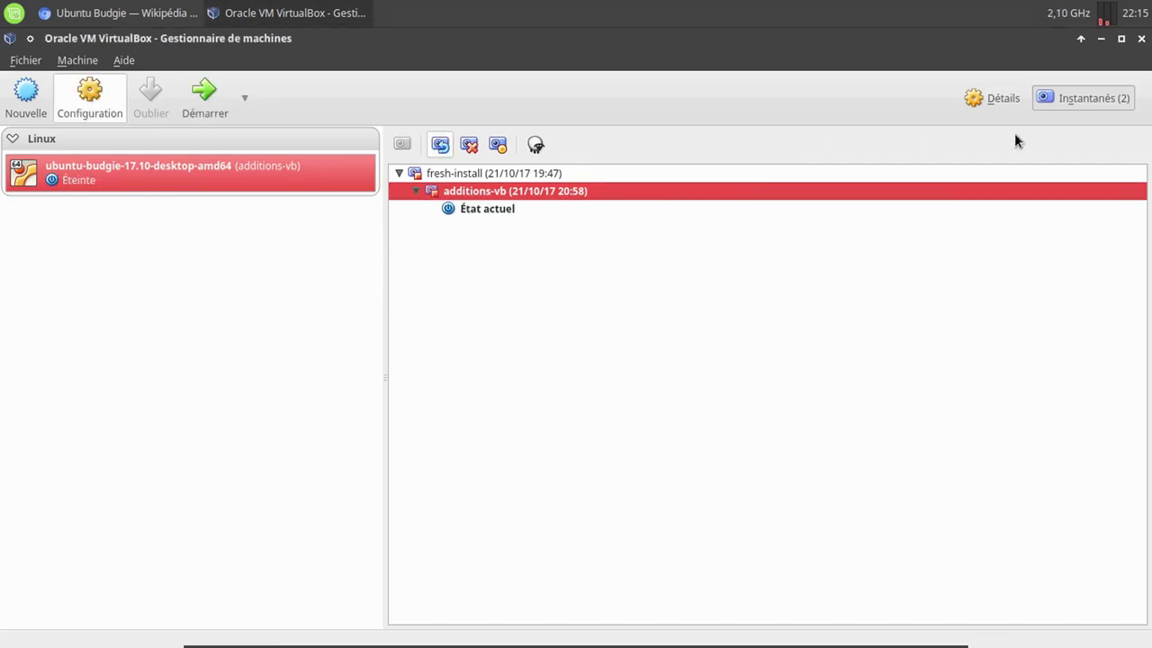
# - Disable 3D acceleration in the display settings of the ubuntu-budgie-17.10-desktop-amd64 virtual machine
pyautogui.click(990, 101)
pyautogui.click(89, 97)
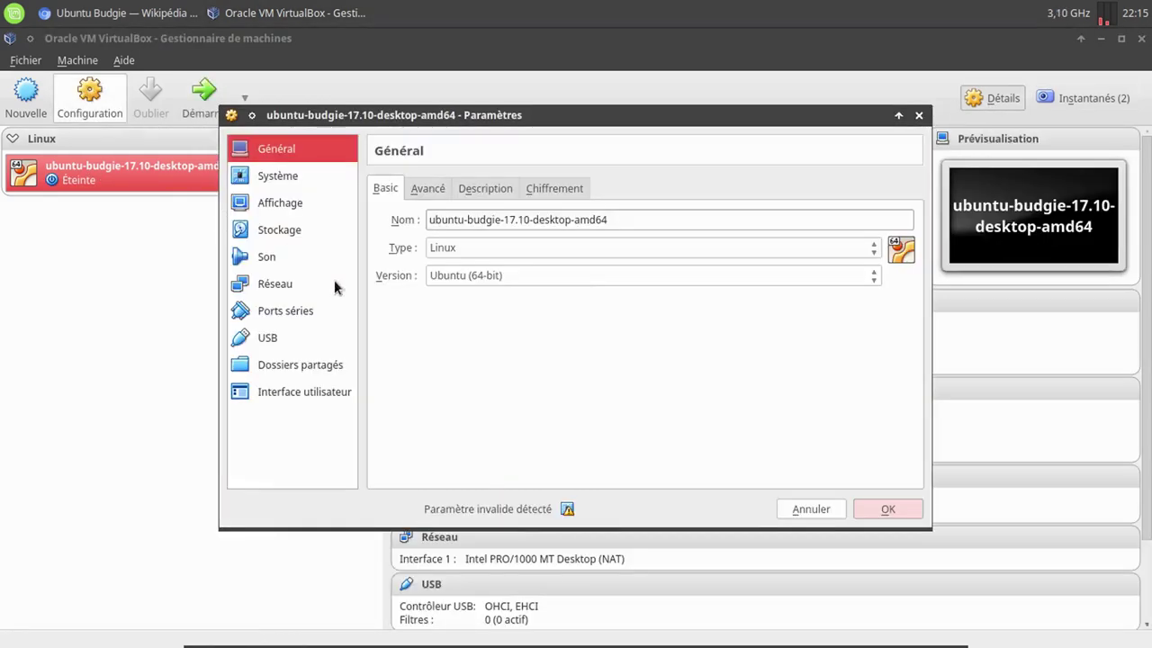
pyautogui.click(281, 234)
pyautogui.click(277, 207)
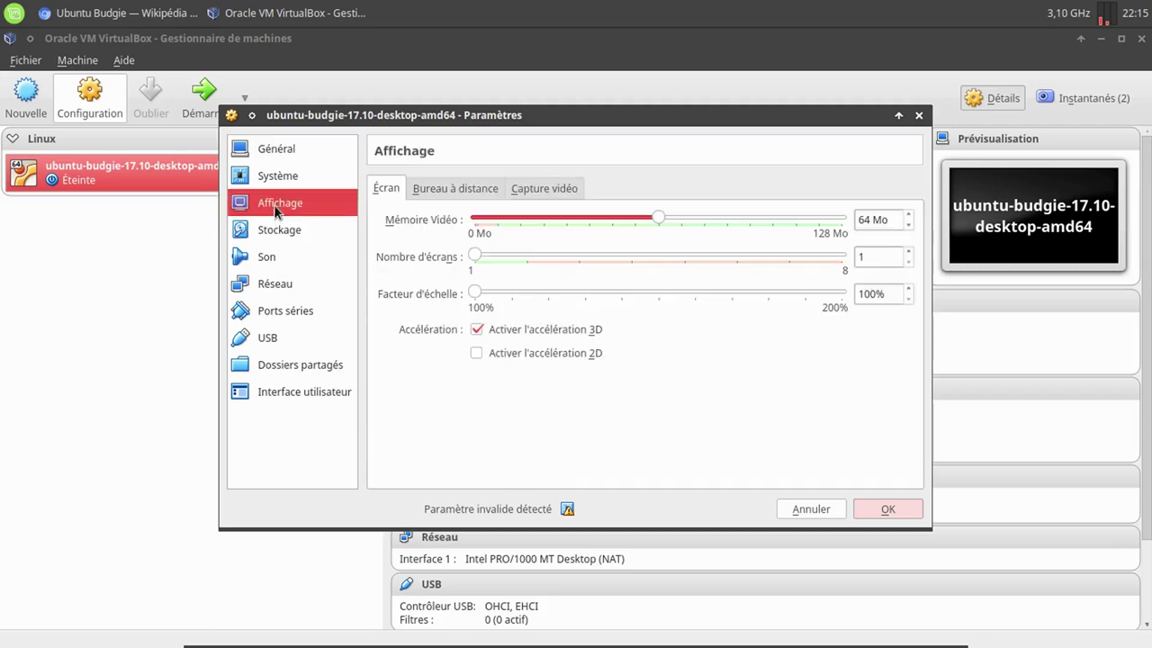
pyautogui.click(527, 333)
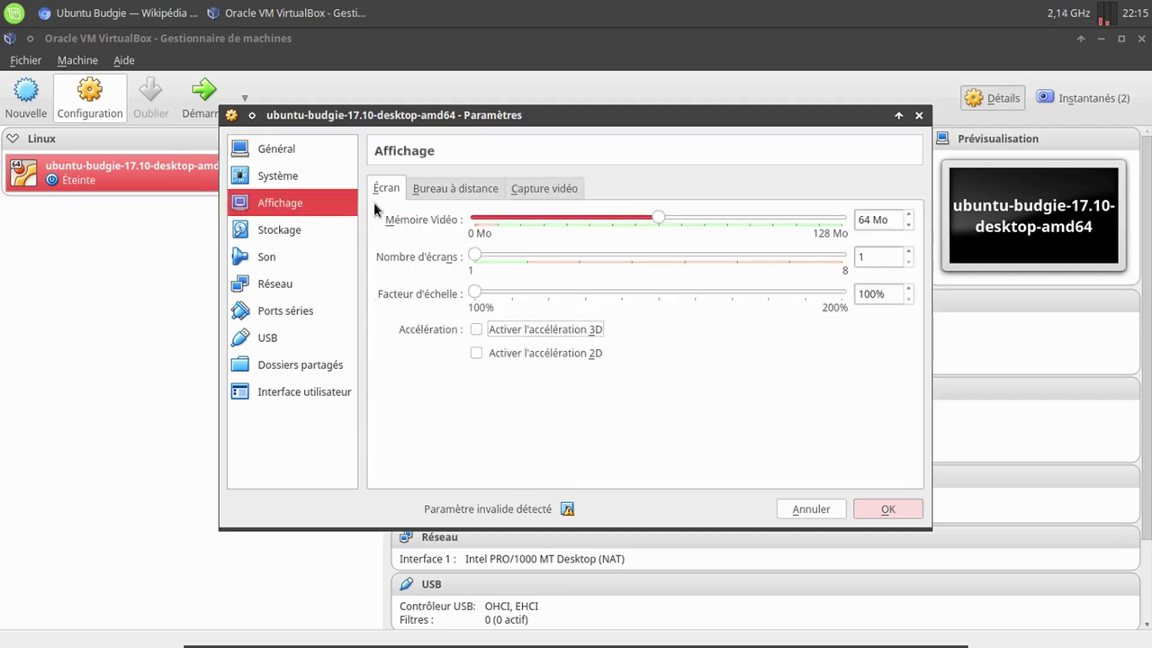
# - Set the virtual machine's number of processors to 2 in its system settings
pyautogui.click(303, 179)
pyautogui.click(481, 193)
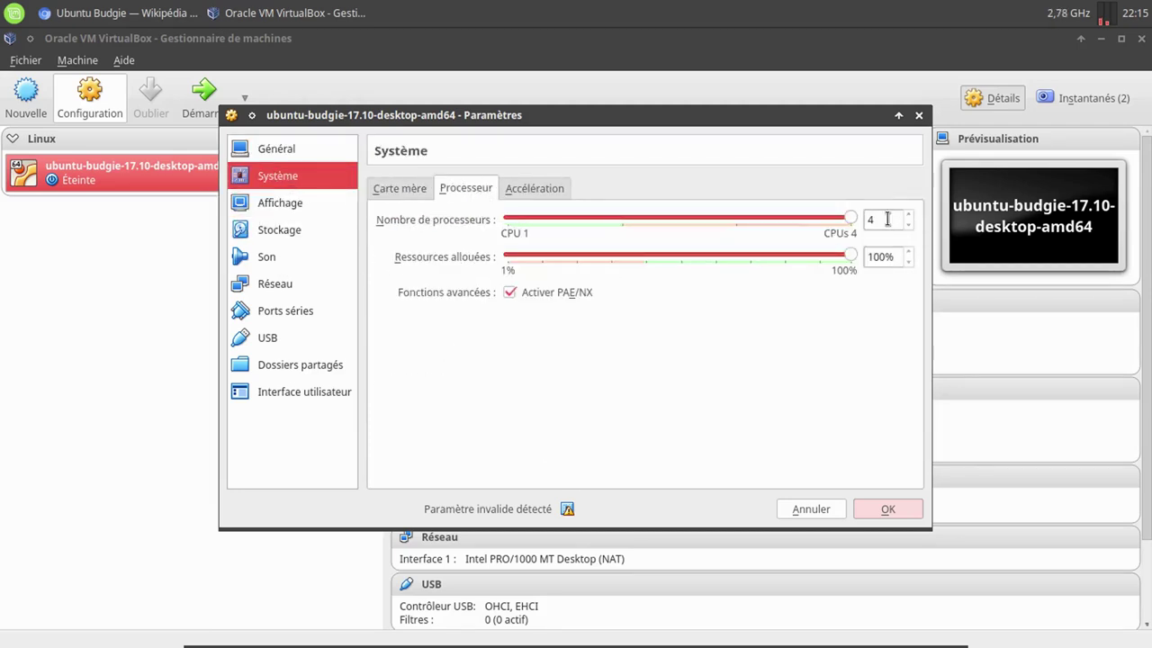
pyautogui.moveTo(855, 219); pyautogui.dragTo(651, 226)
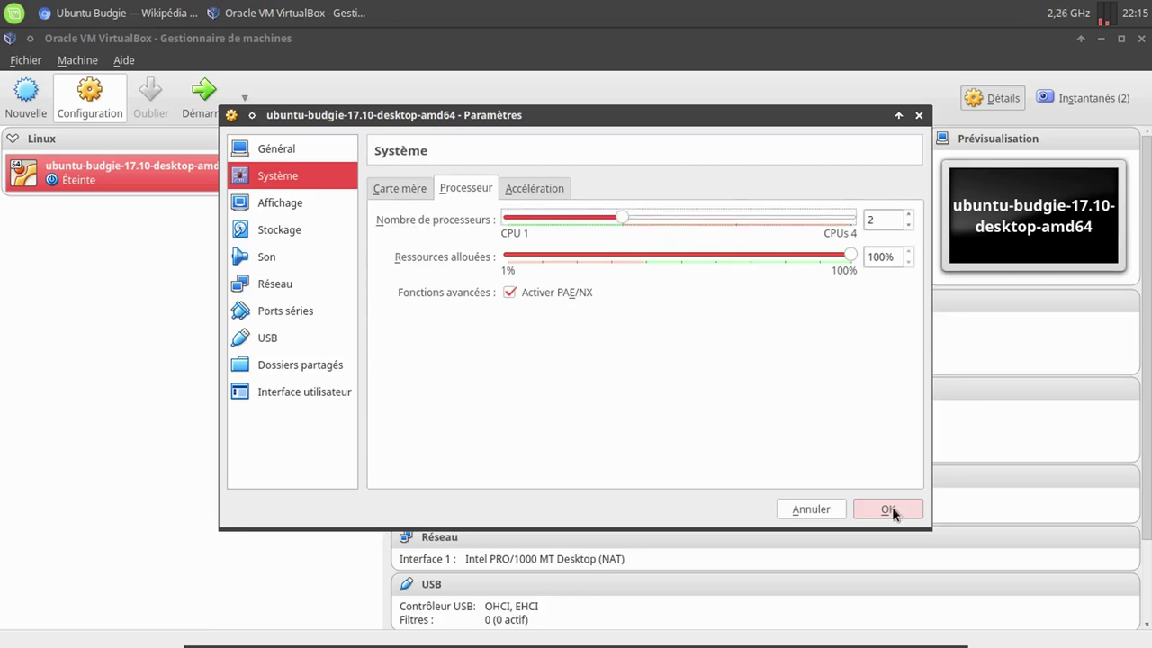